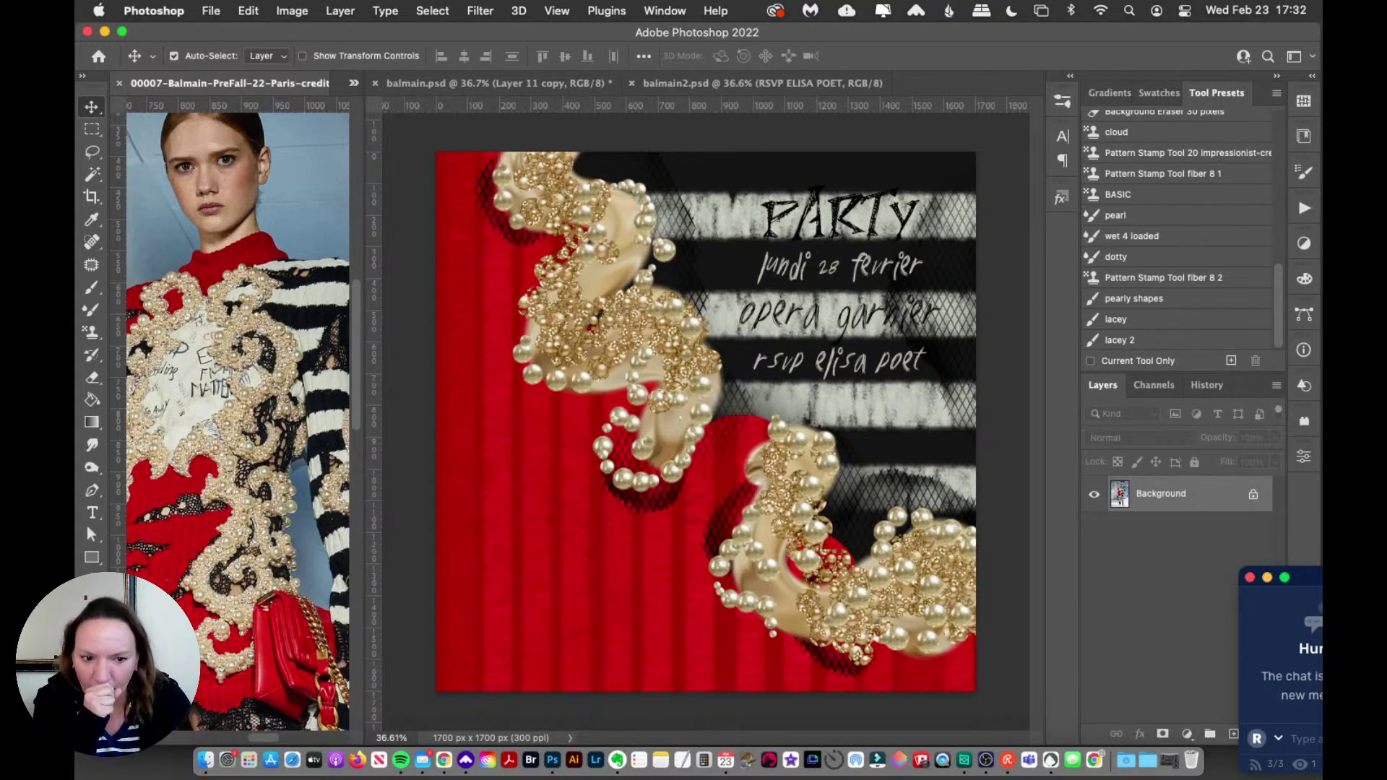
Step: Move the chat window aside, zoom in and out on the Balmain reference photo, and check mail
drag(1320, 581, 1298, 568)
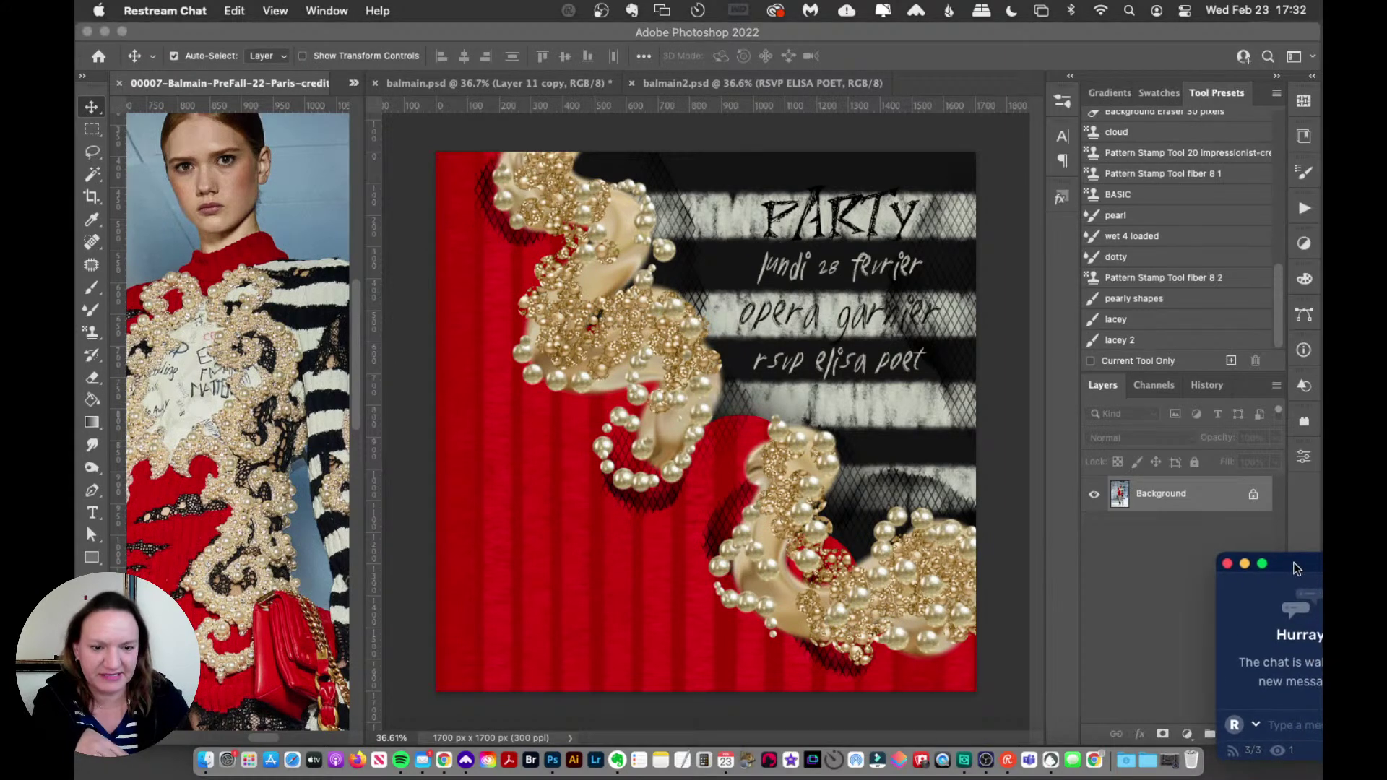
click(293, 93)
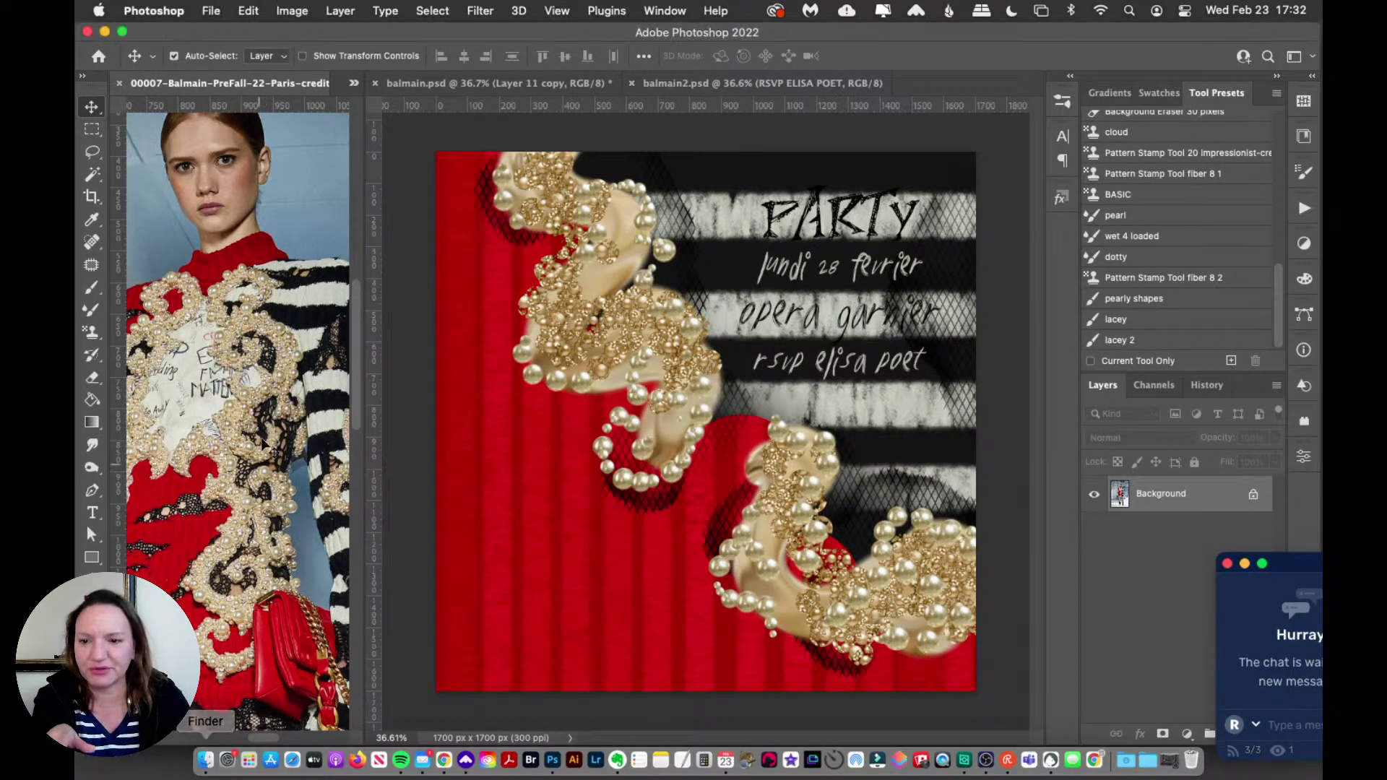
scroll(137, 548, down, 3)
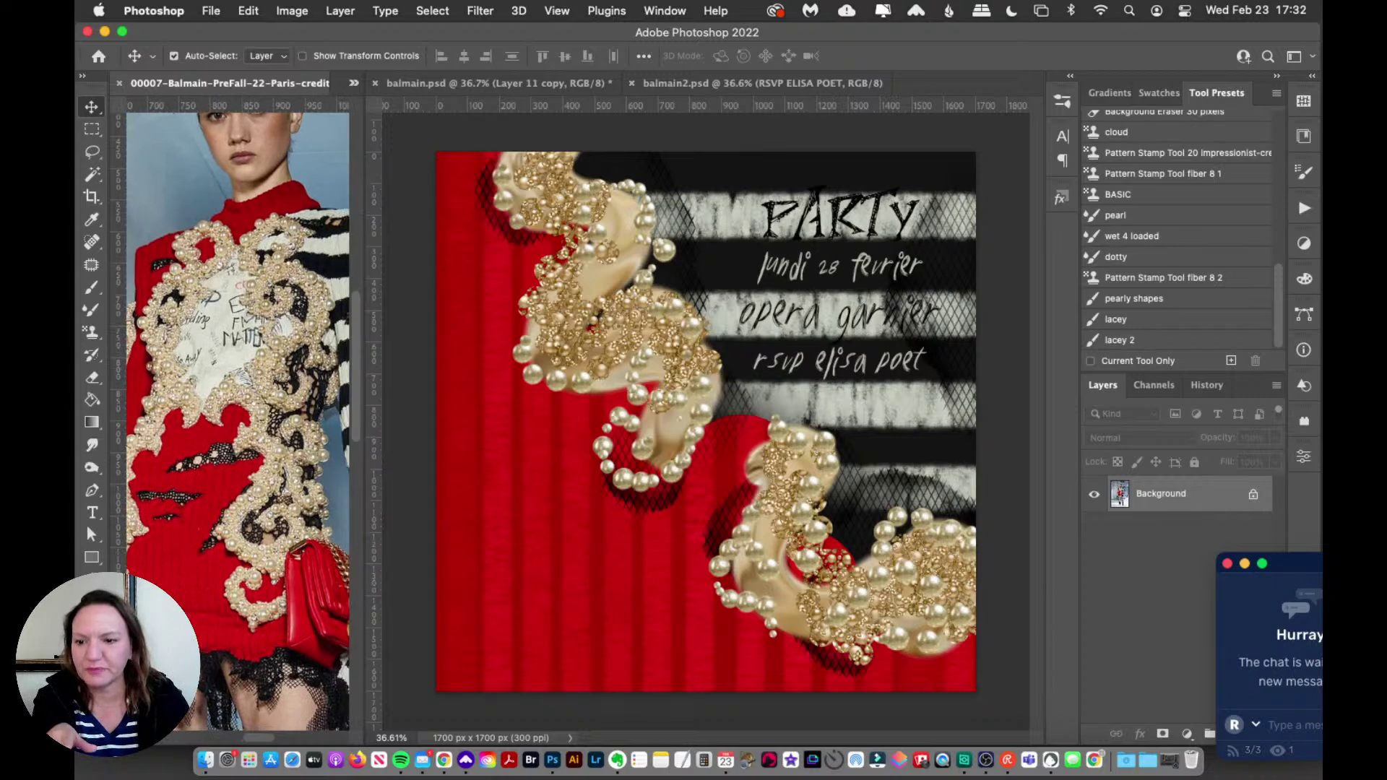
key(z)
drag(229, 350, 295, 356)
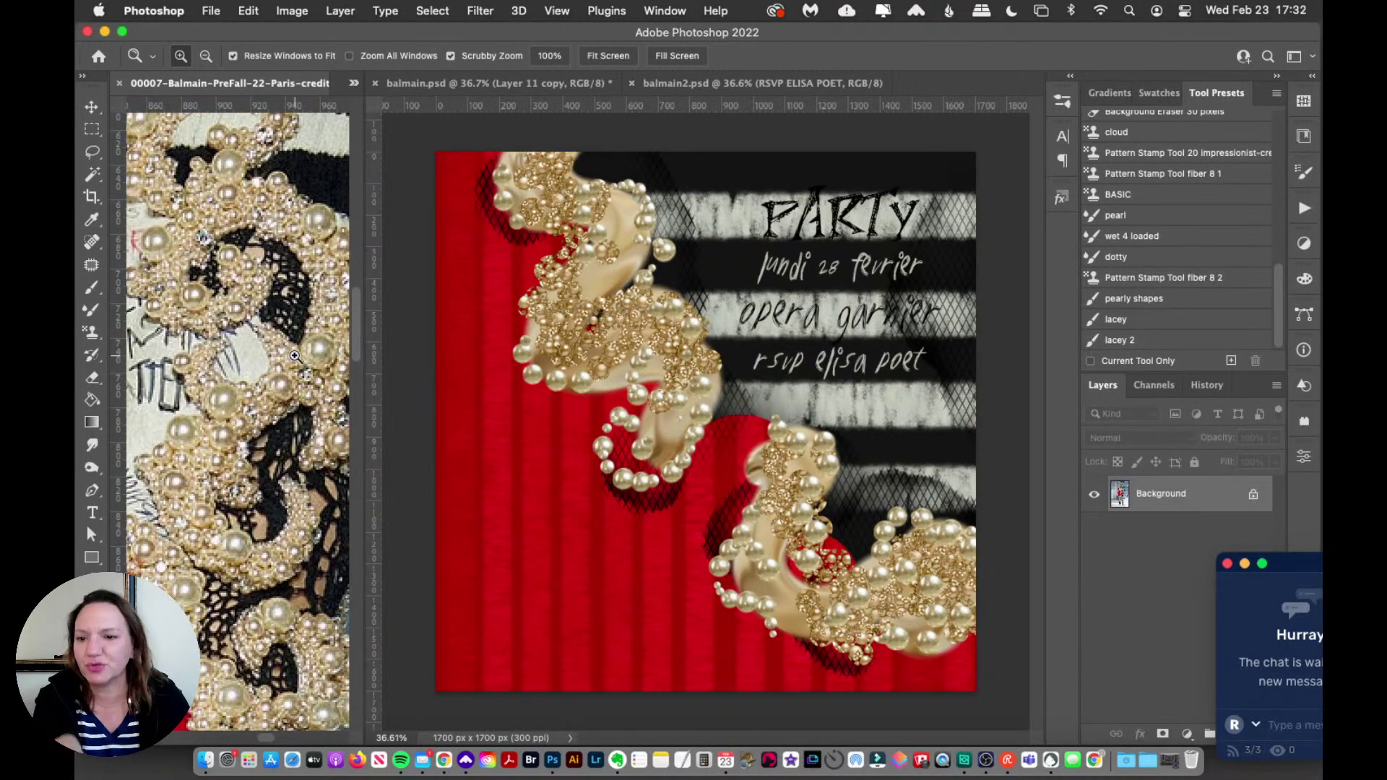
scroll(295, 355, left, 3)
alt+click(295, 355)
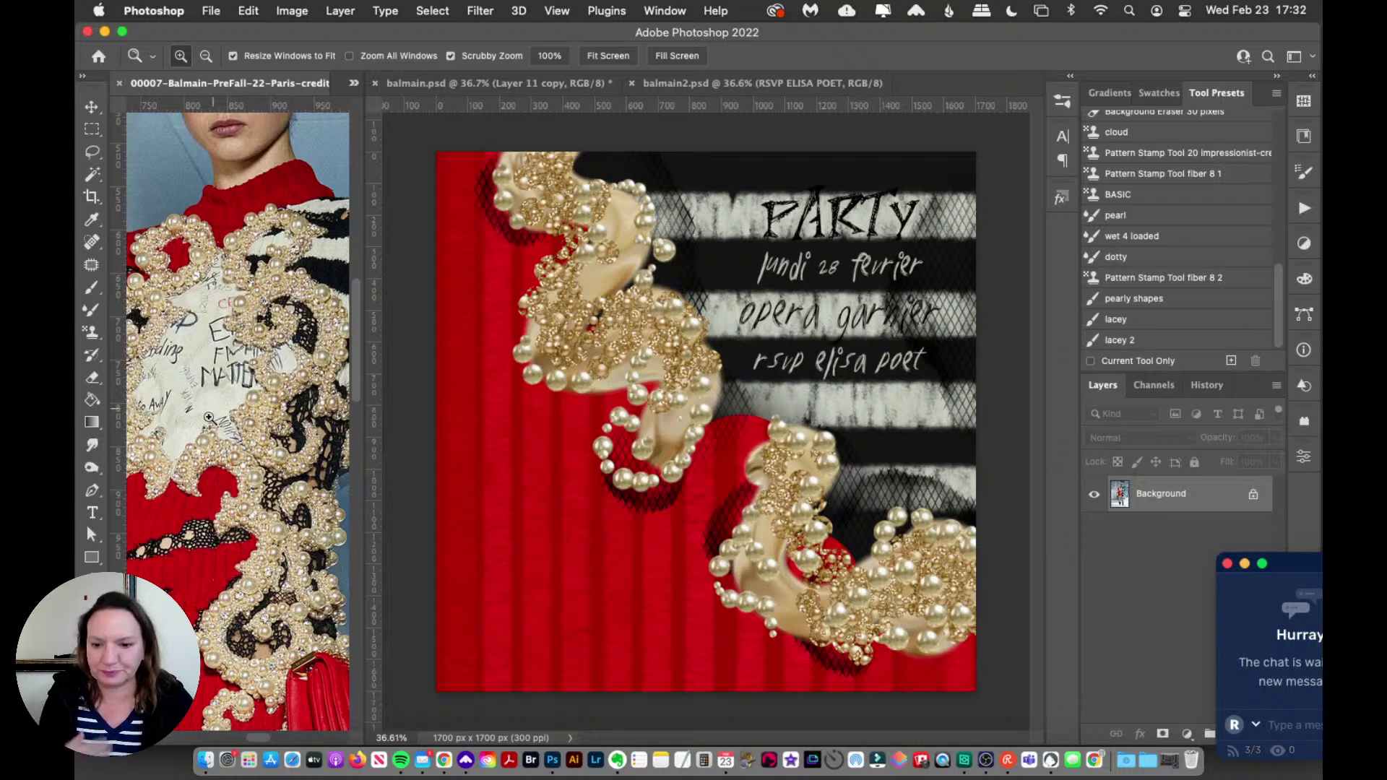
click(422, 764)
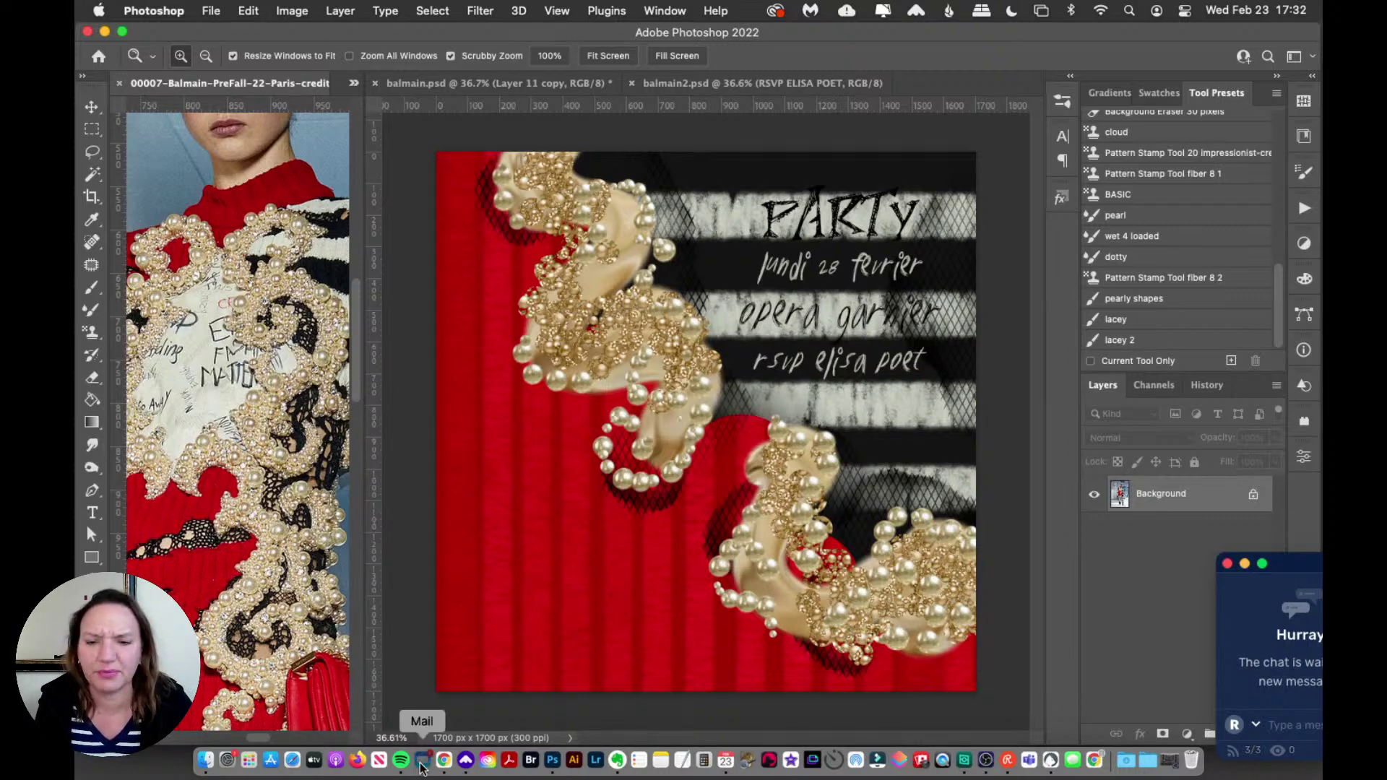
click(138, 57)
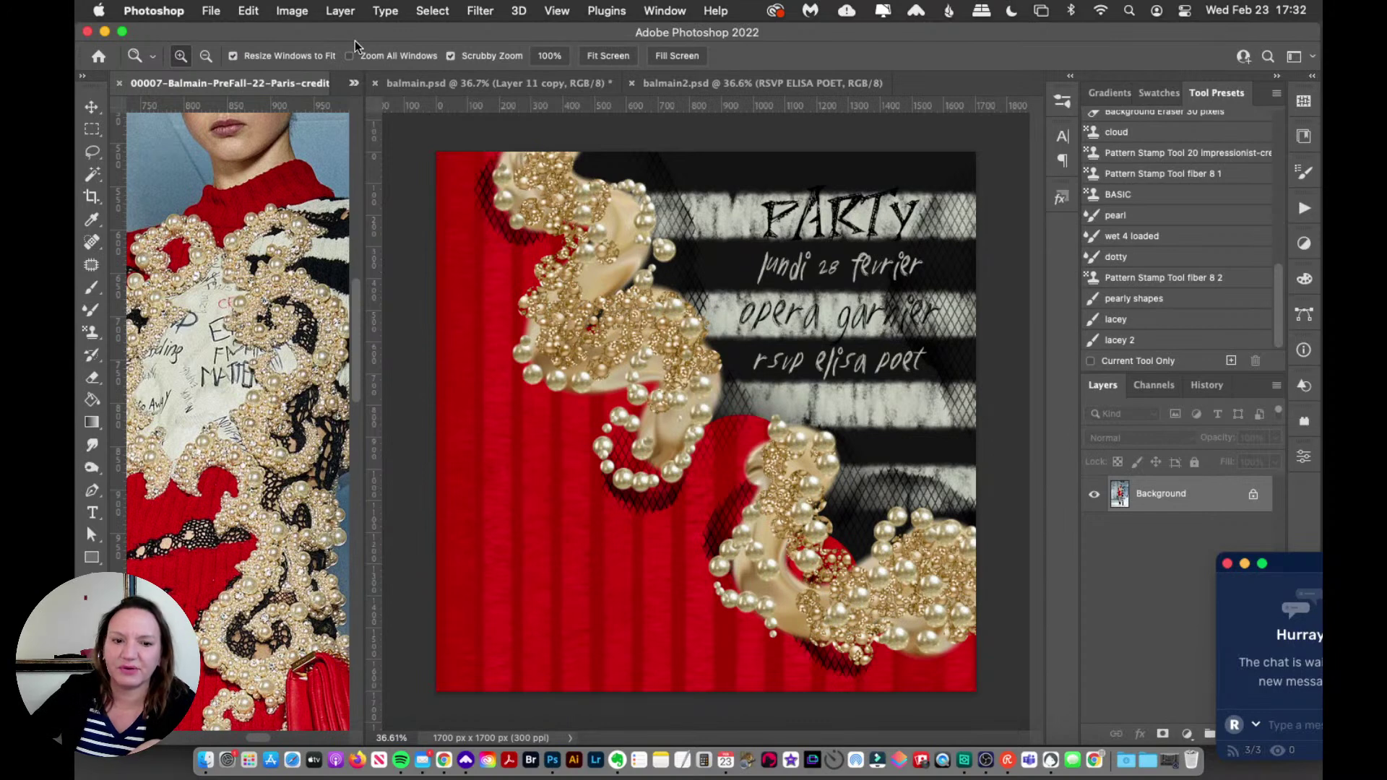
Step: Bring balmain.psd forward and zoom in on its pearl brush samples
click(508, 84)
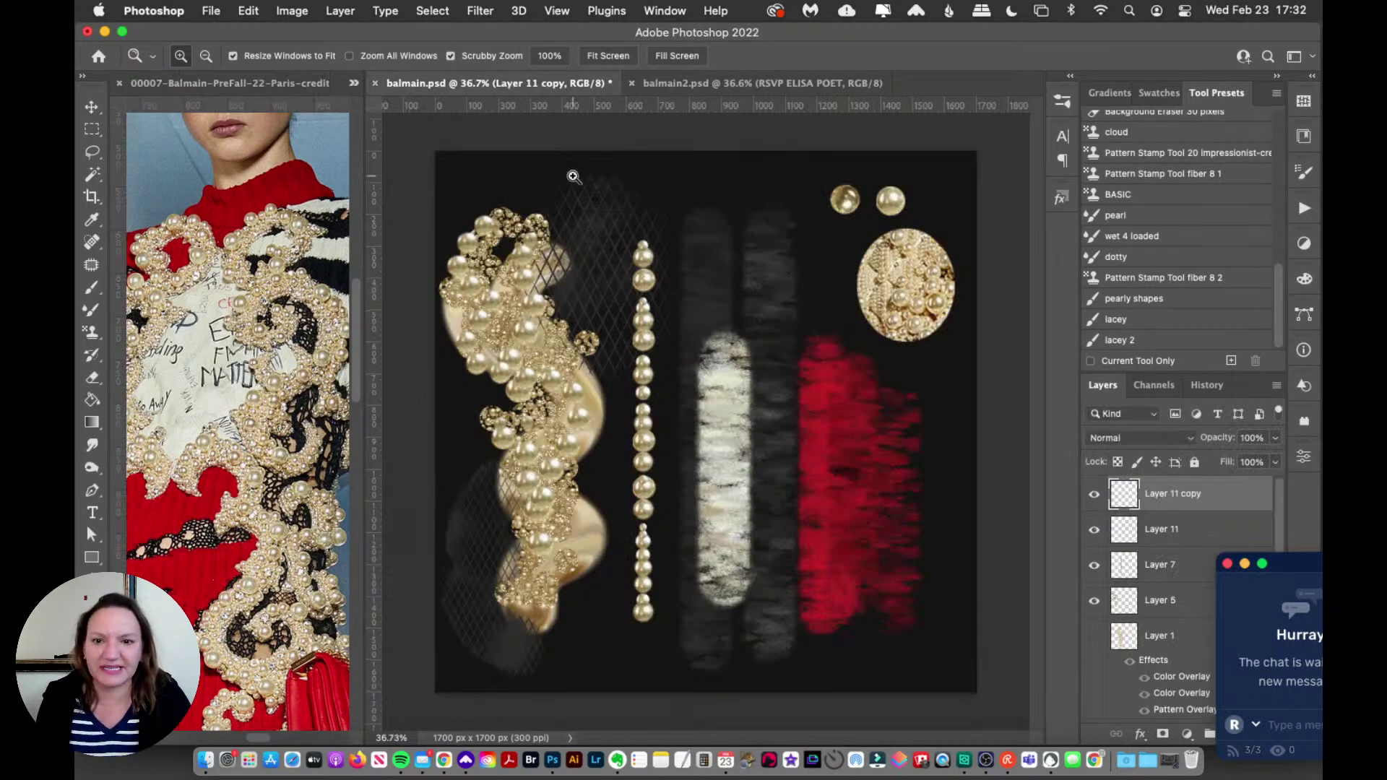
click(580, 207)
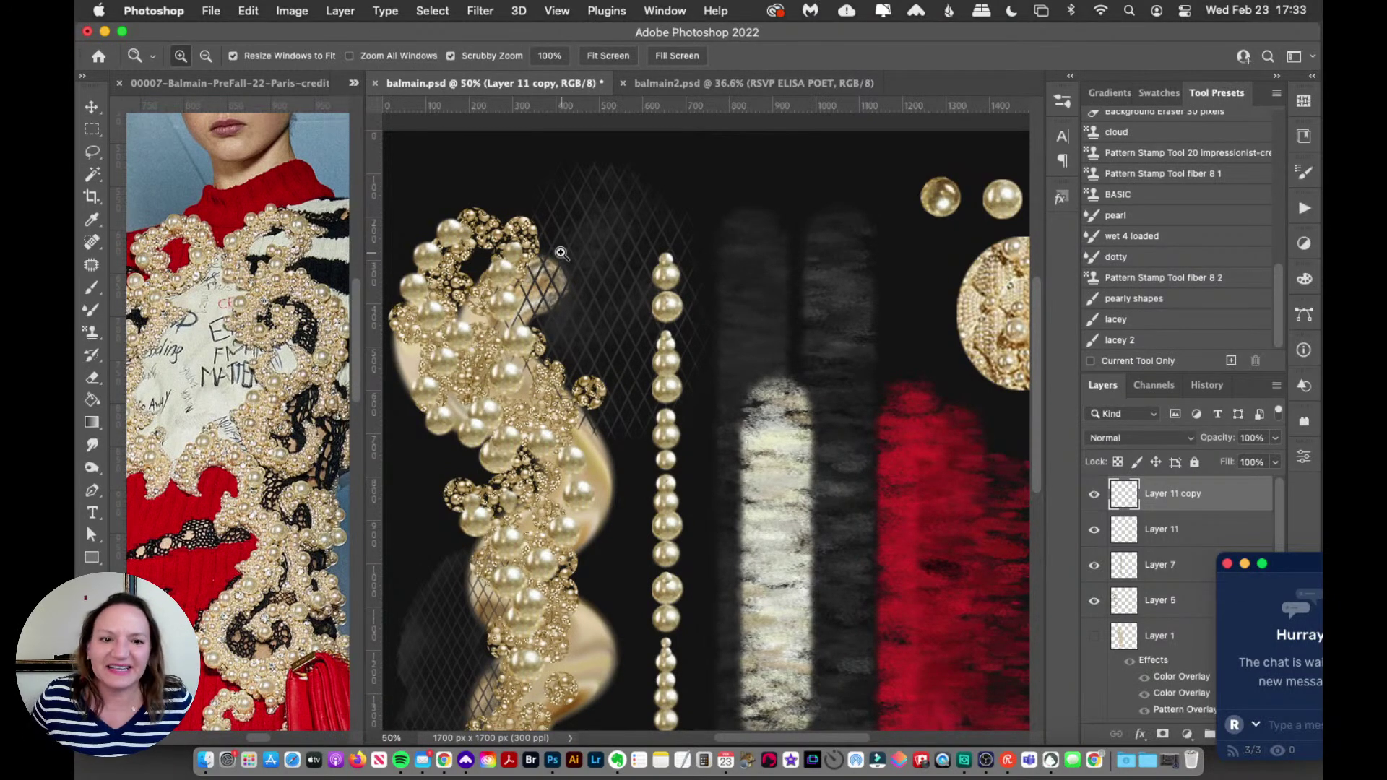
scroll(725, 285, down, 2)
scroll(725, 285, left, 1)
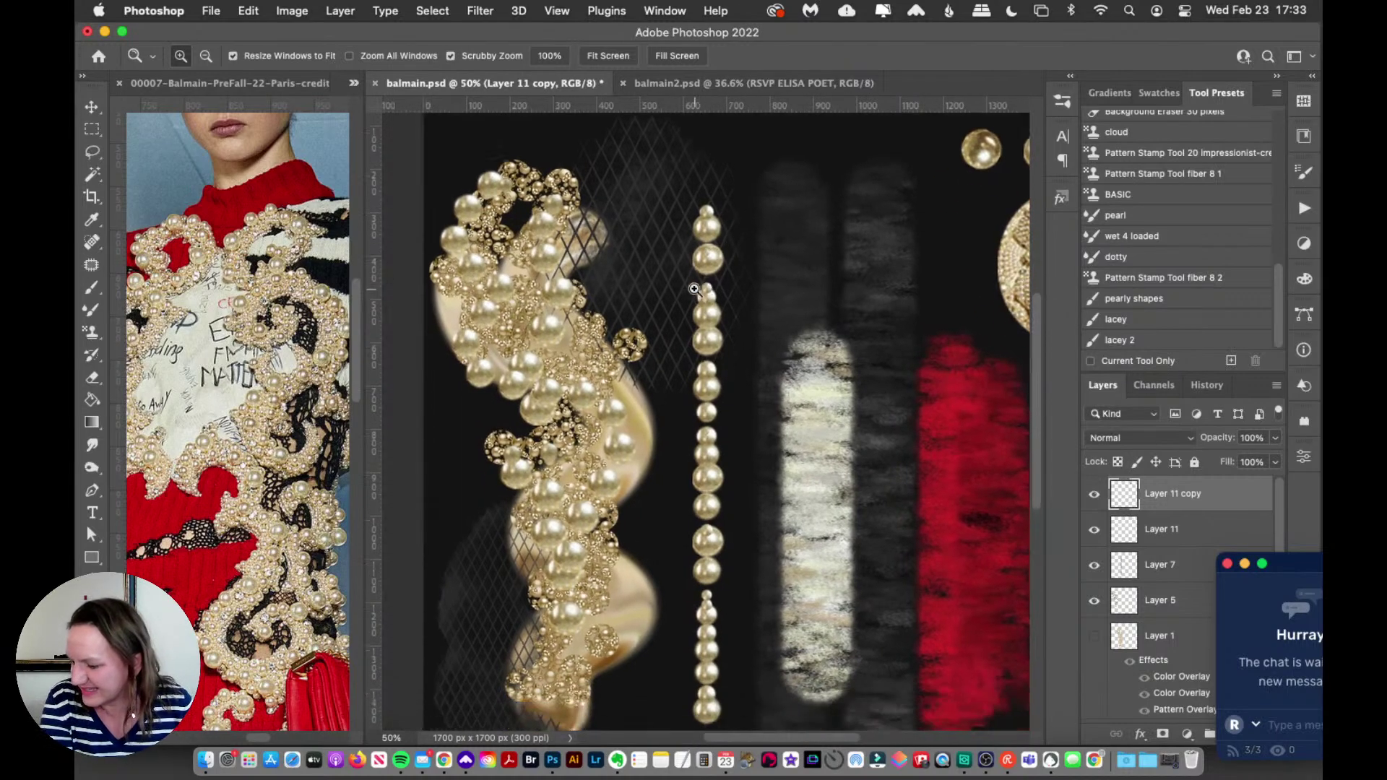
scroll(695, 289, right, 1)
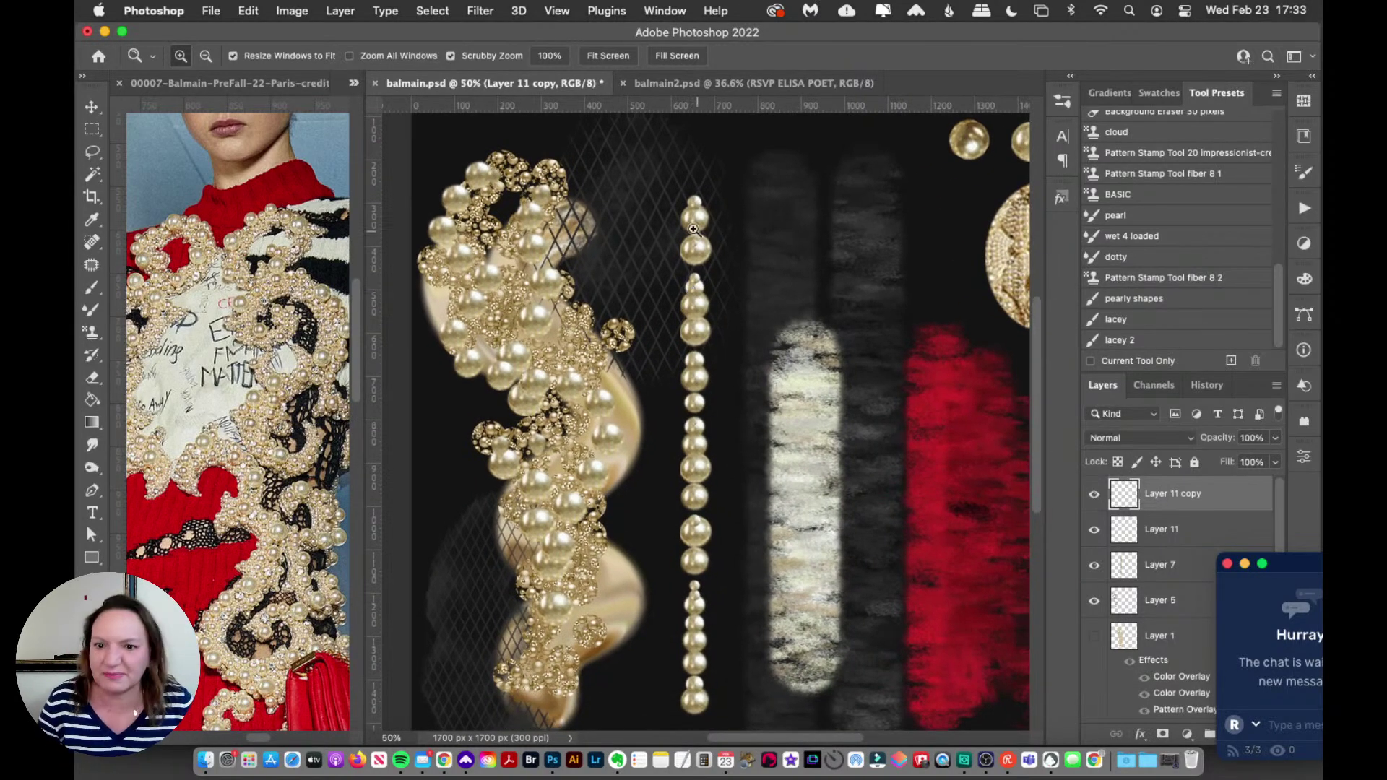
Step: Glance at the balmain2.psd PARTY poster, return to balmain.psd, dismiss the chat, and pick the Move tool
click(752, 83)
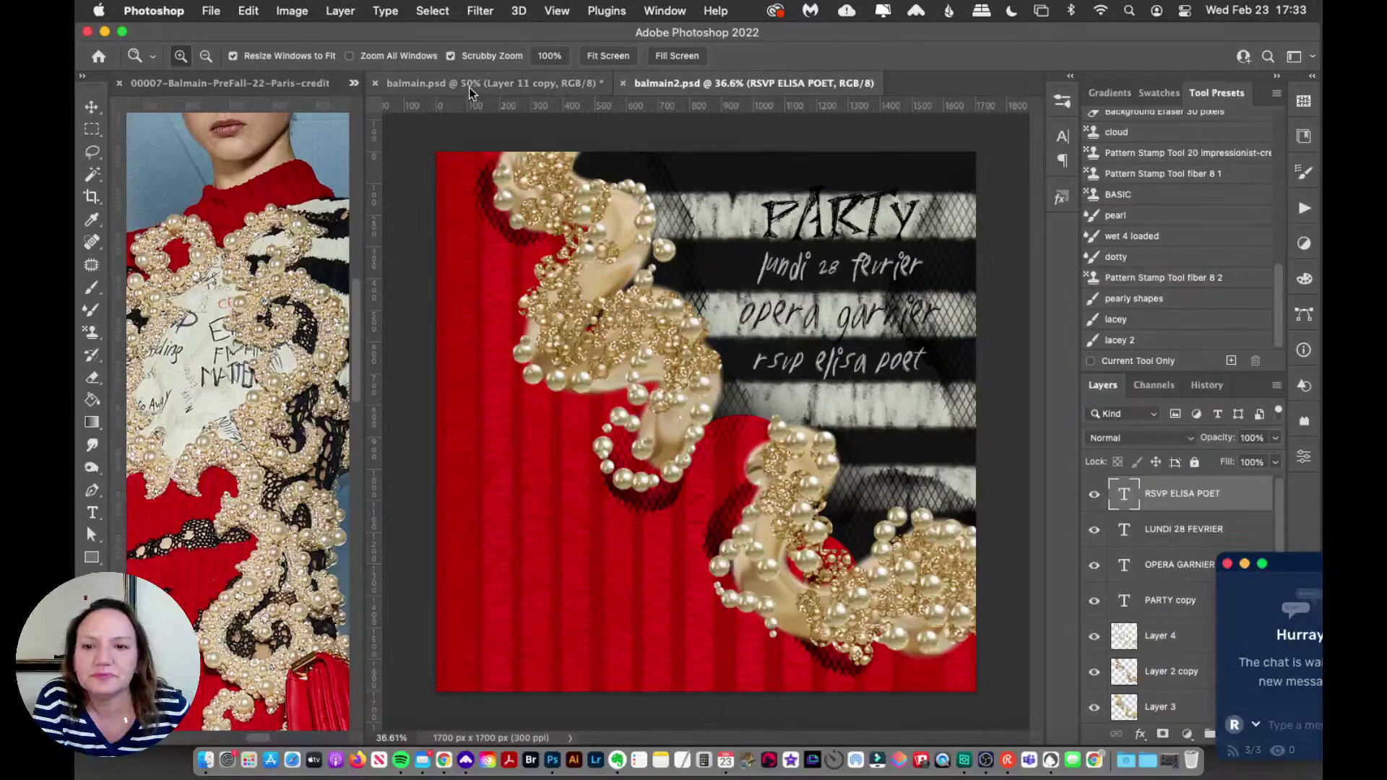
click(589, 85)
click(1227, 564)
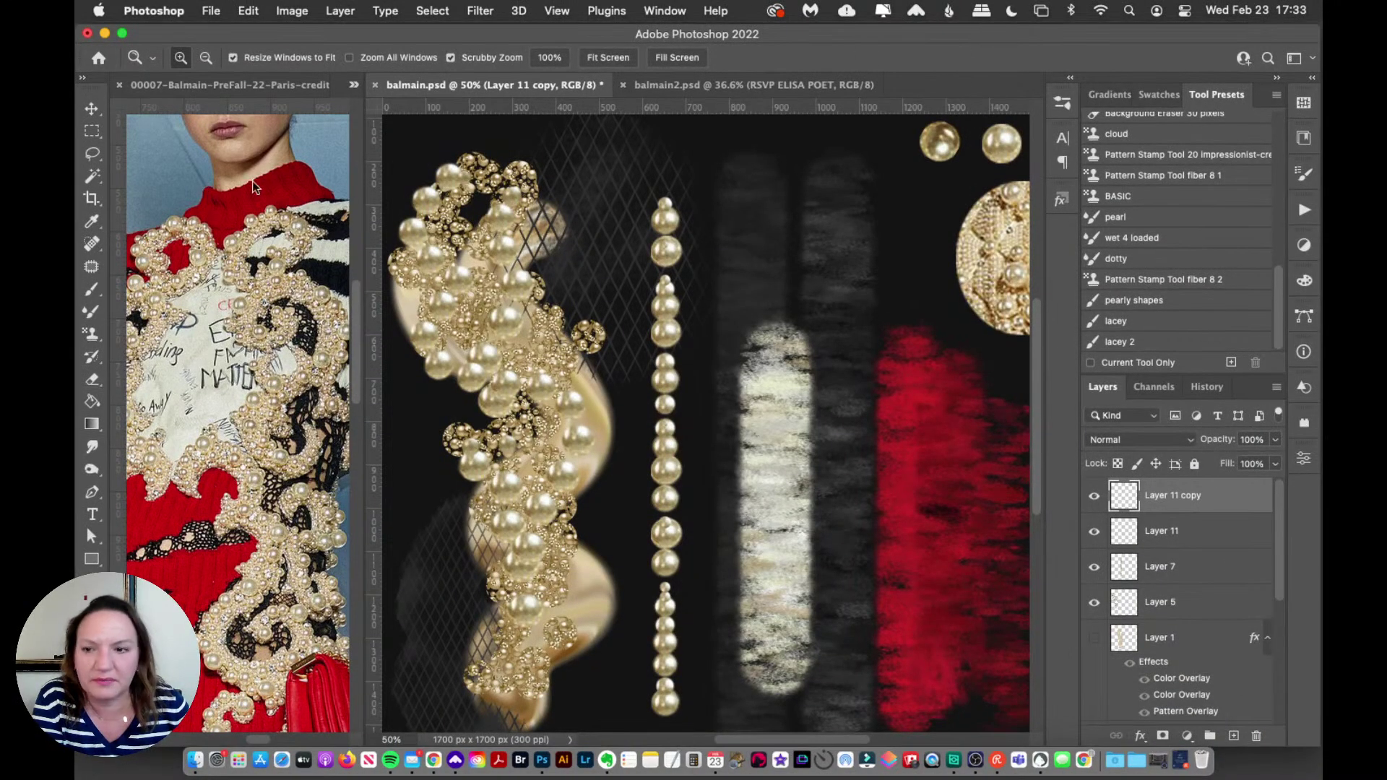
click(92, 109)
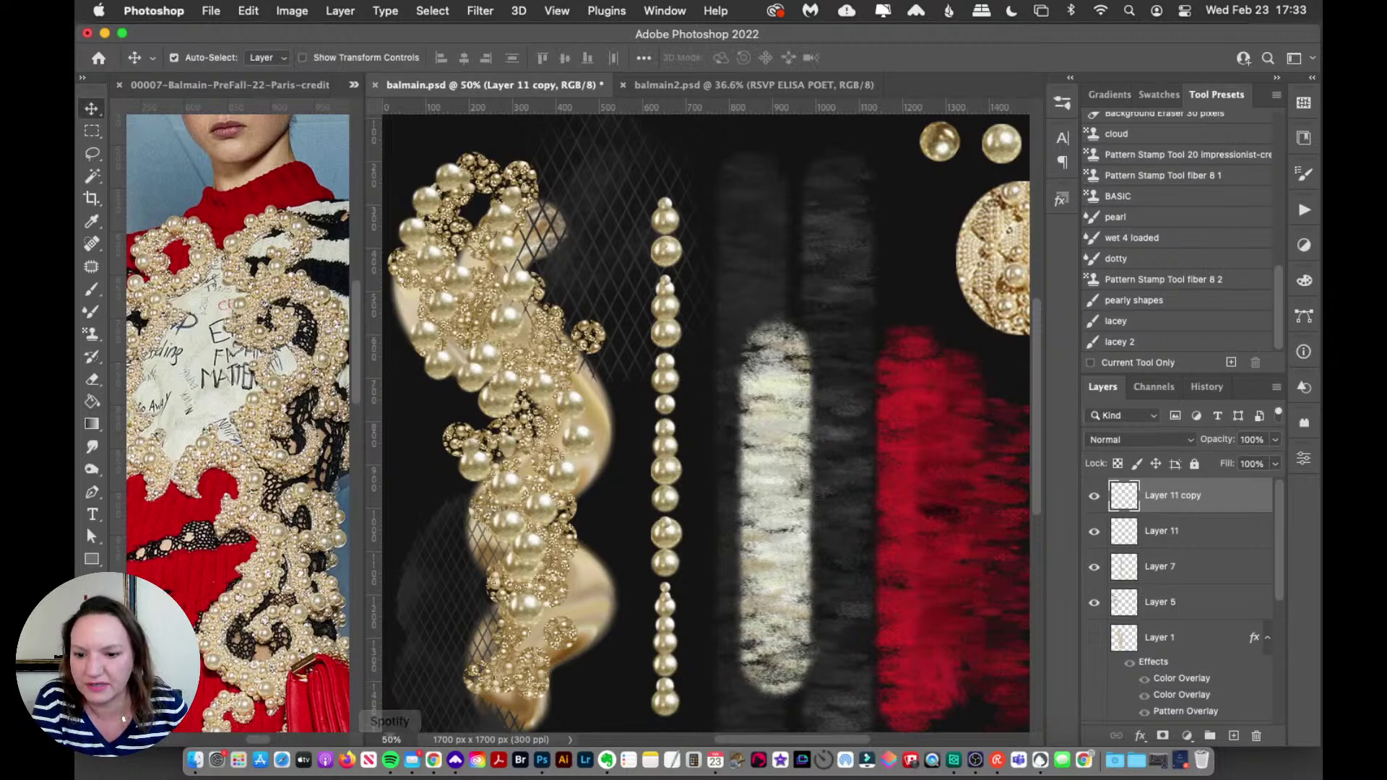
Step: Open the Vogue Balmain runway page in Chrome at the Look 7 slideshow view
click(436, 759)
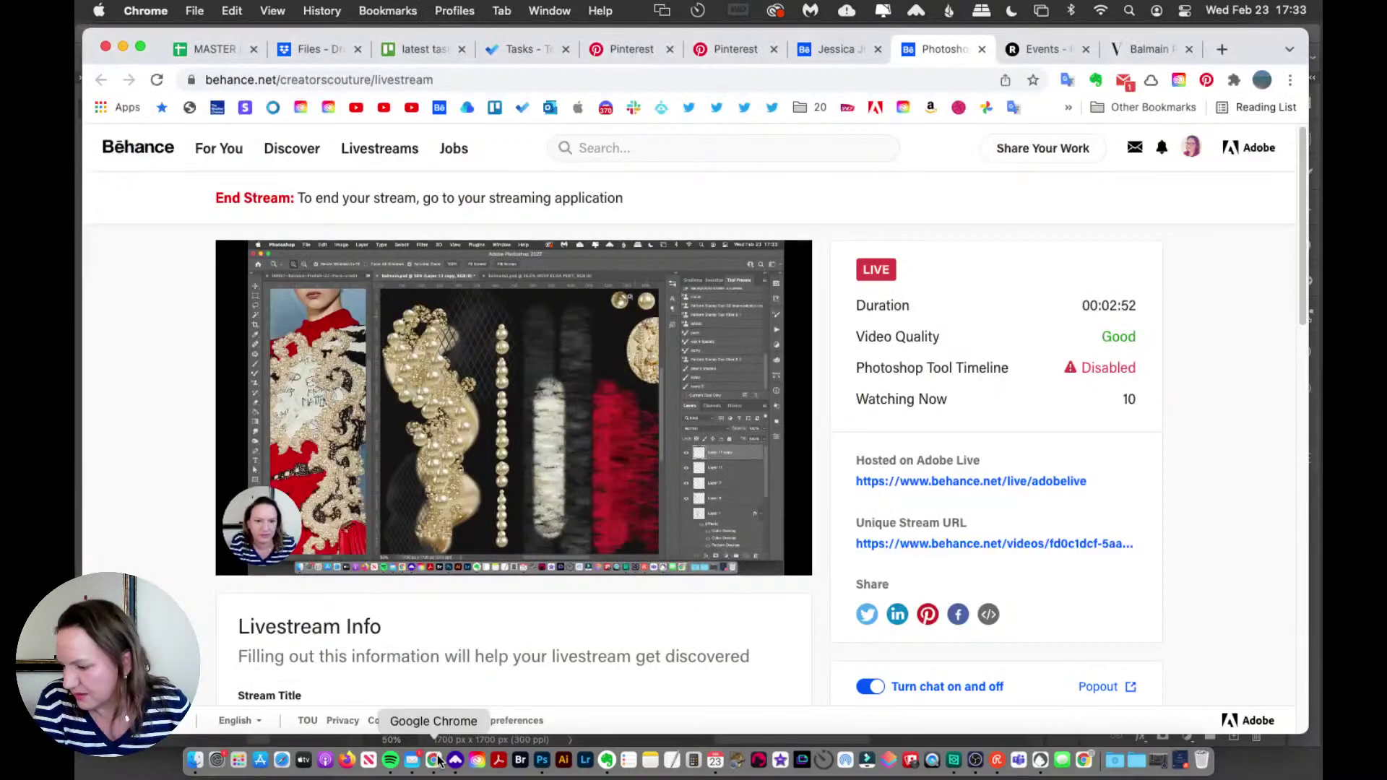
click(1149, 49)
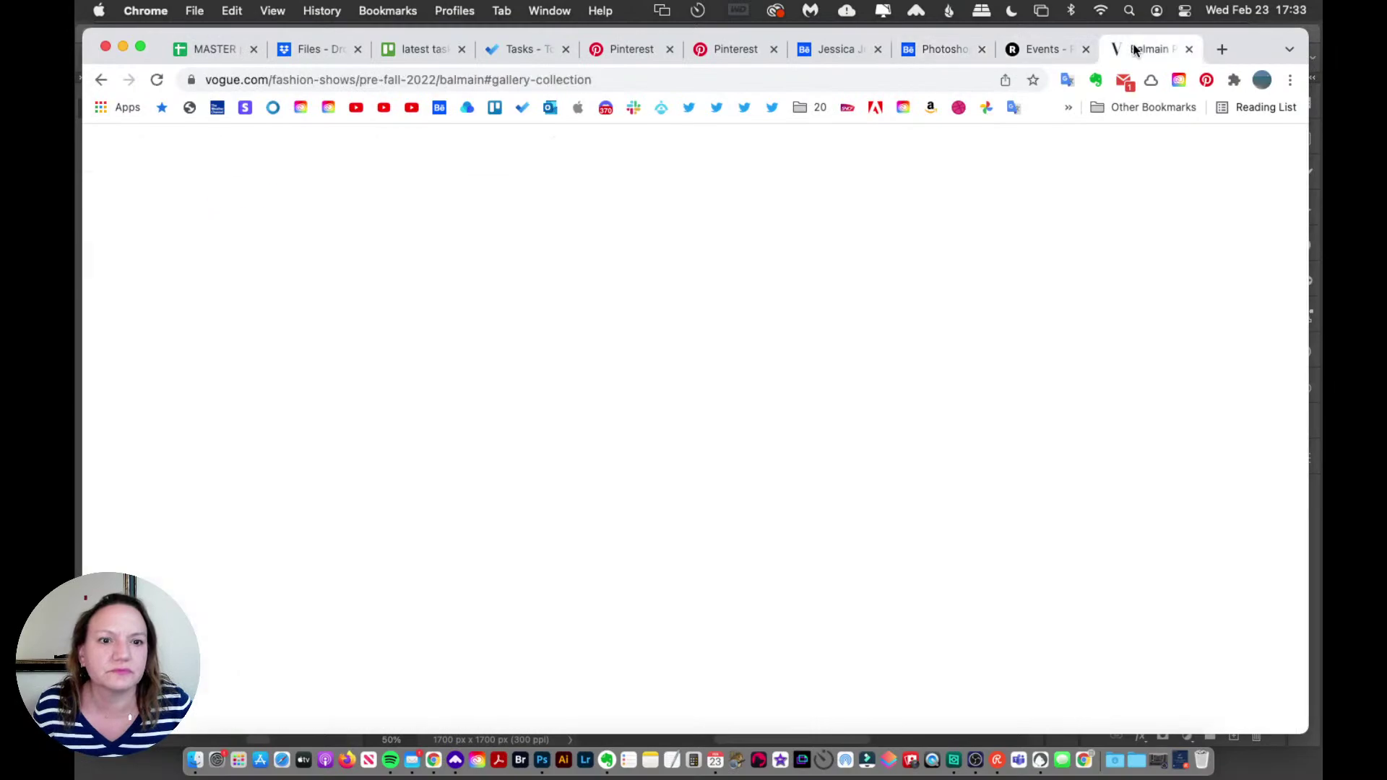
scroll(991, 373, up, 10)
scroll(992, 373, down, 15)
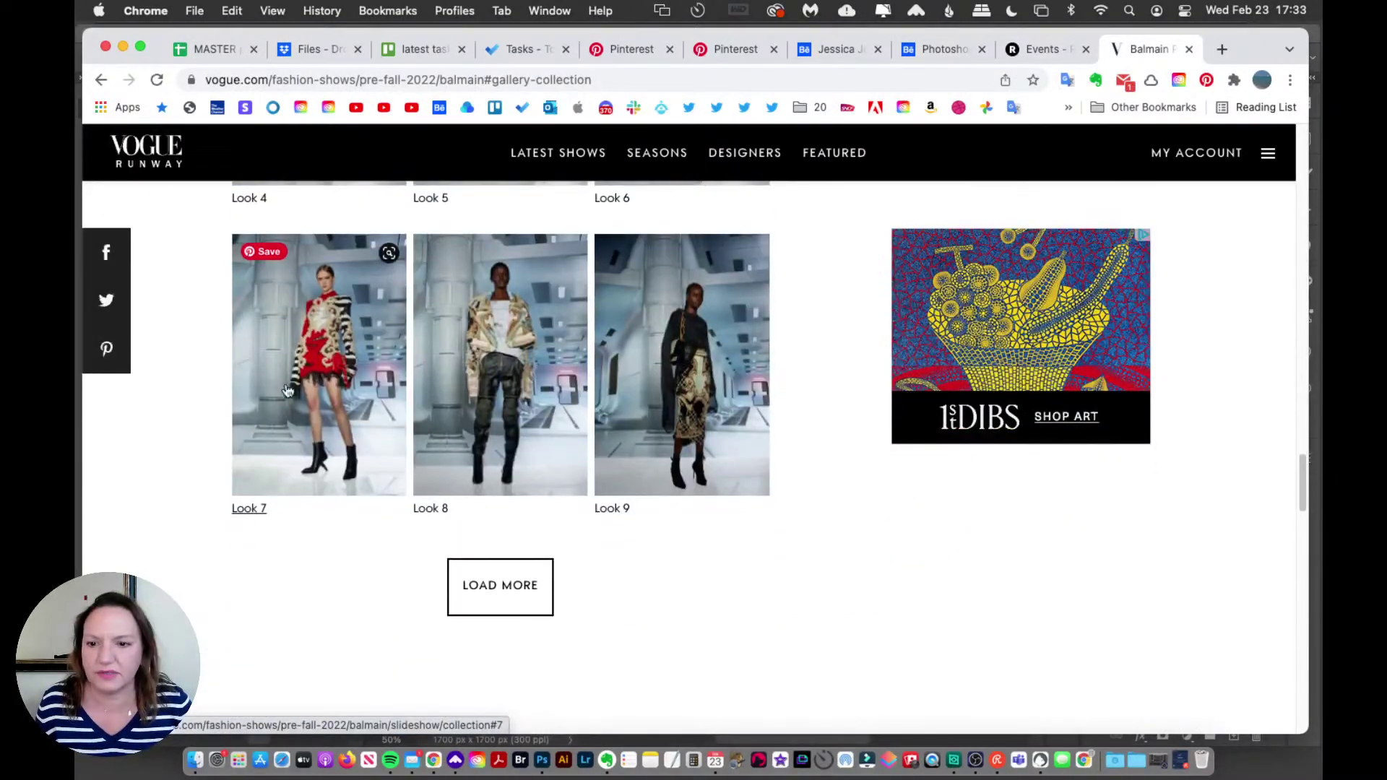
click(389, 495)
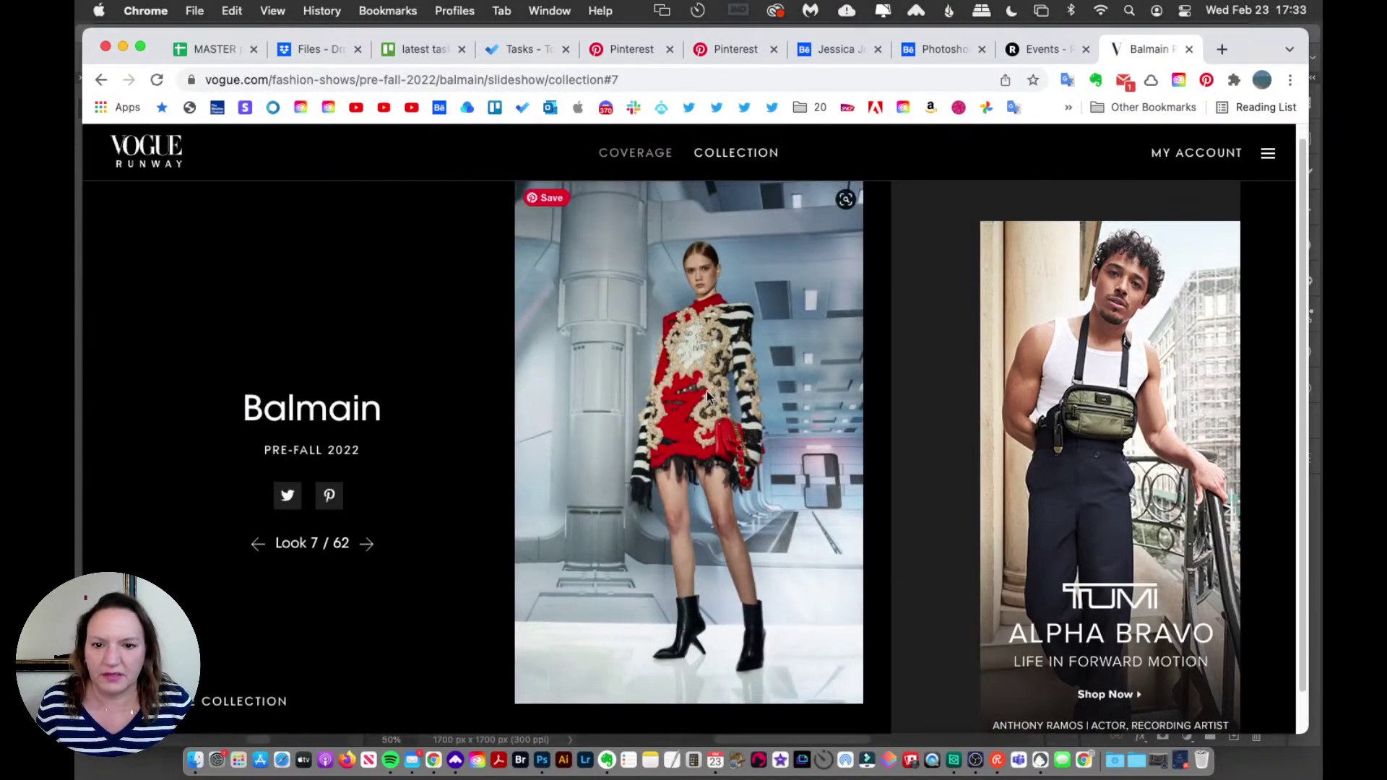
Step: Open the Look 7 image in its own tab and zoom into the full-size dress
right_click(699, 299)
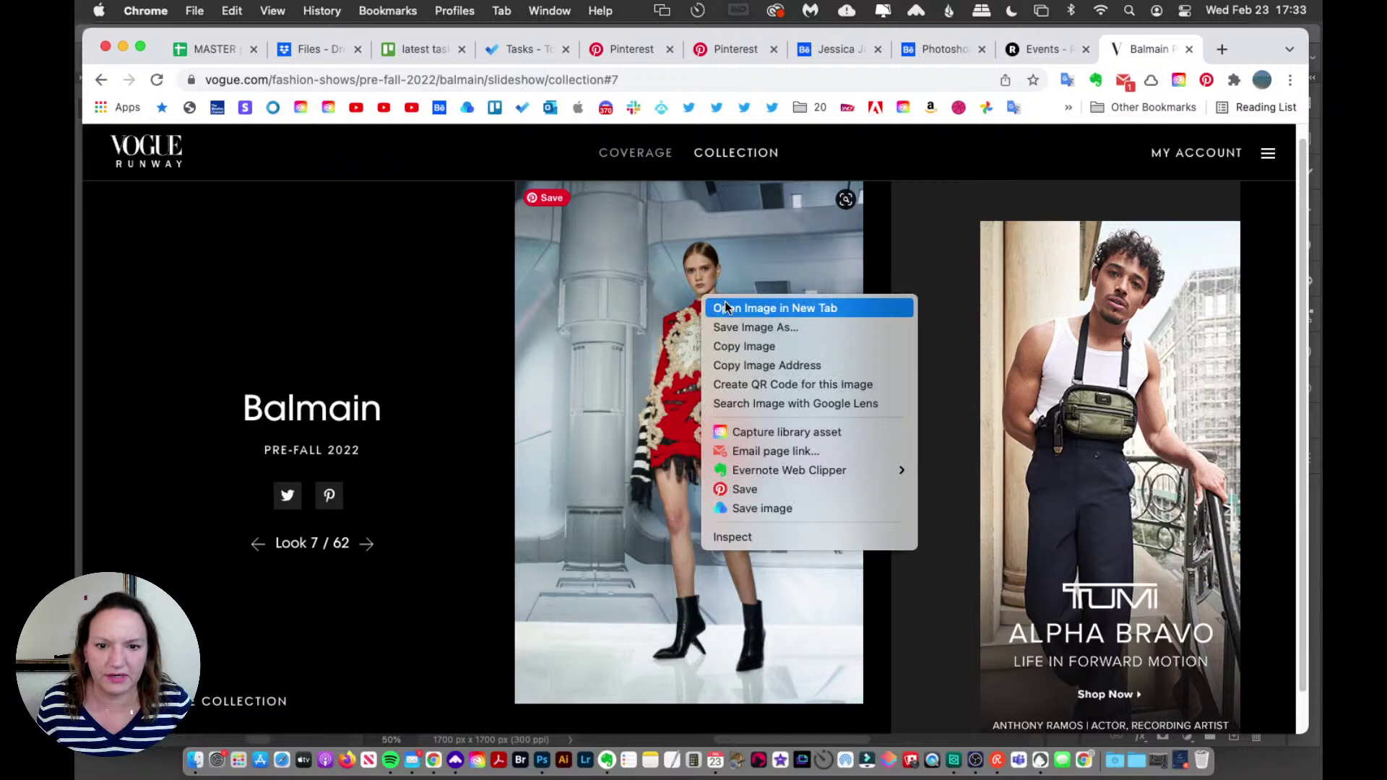
click(722, 308)
key(ctrl+Tab)
click(686, 322)
scroll(687, 325, up, 3)
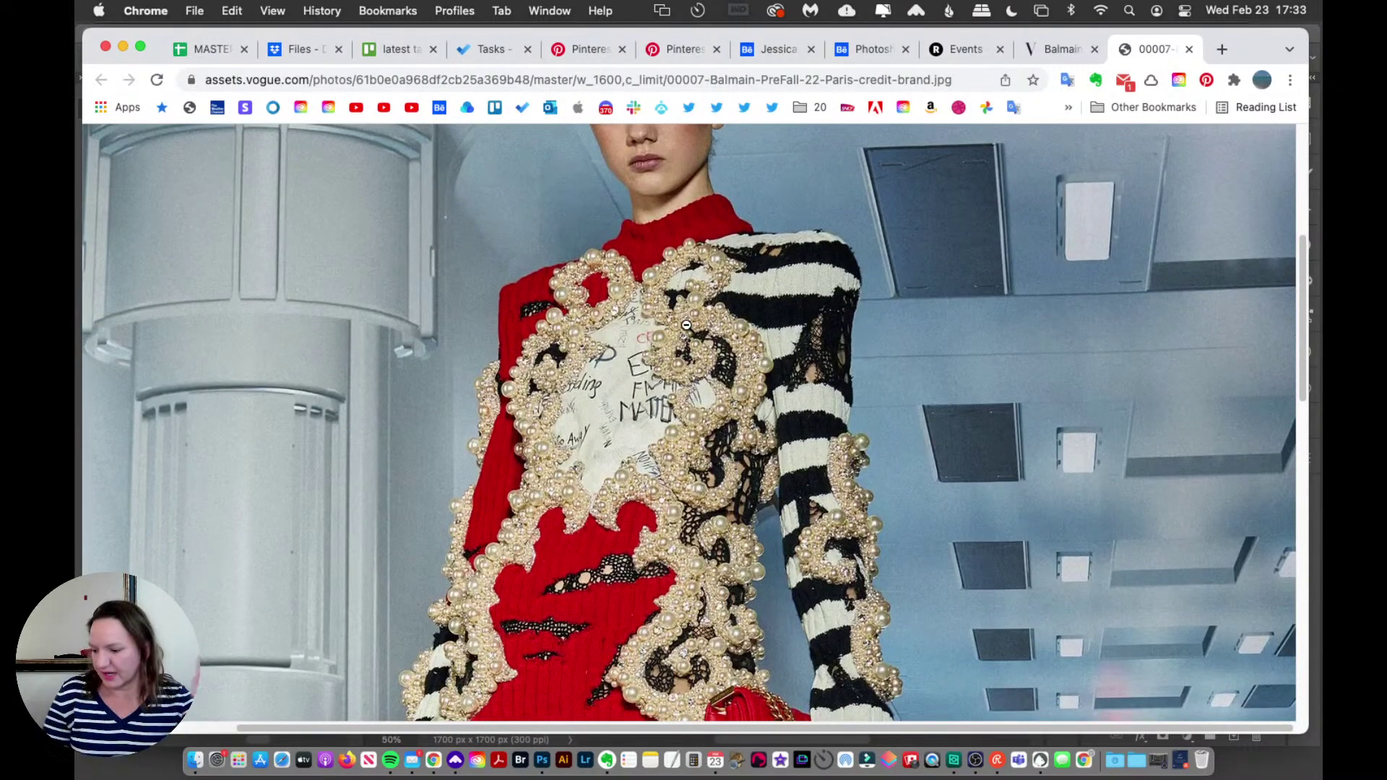
scroll(651, 368, up, 1)
scroll(618, 425, down, 2)
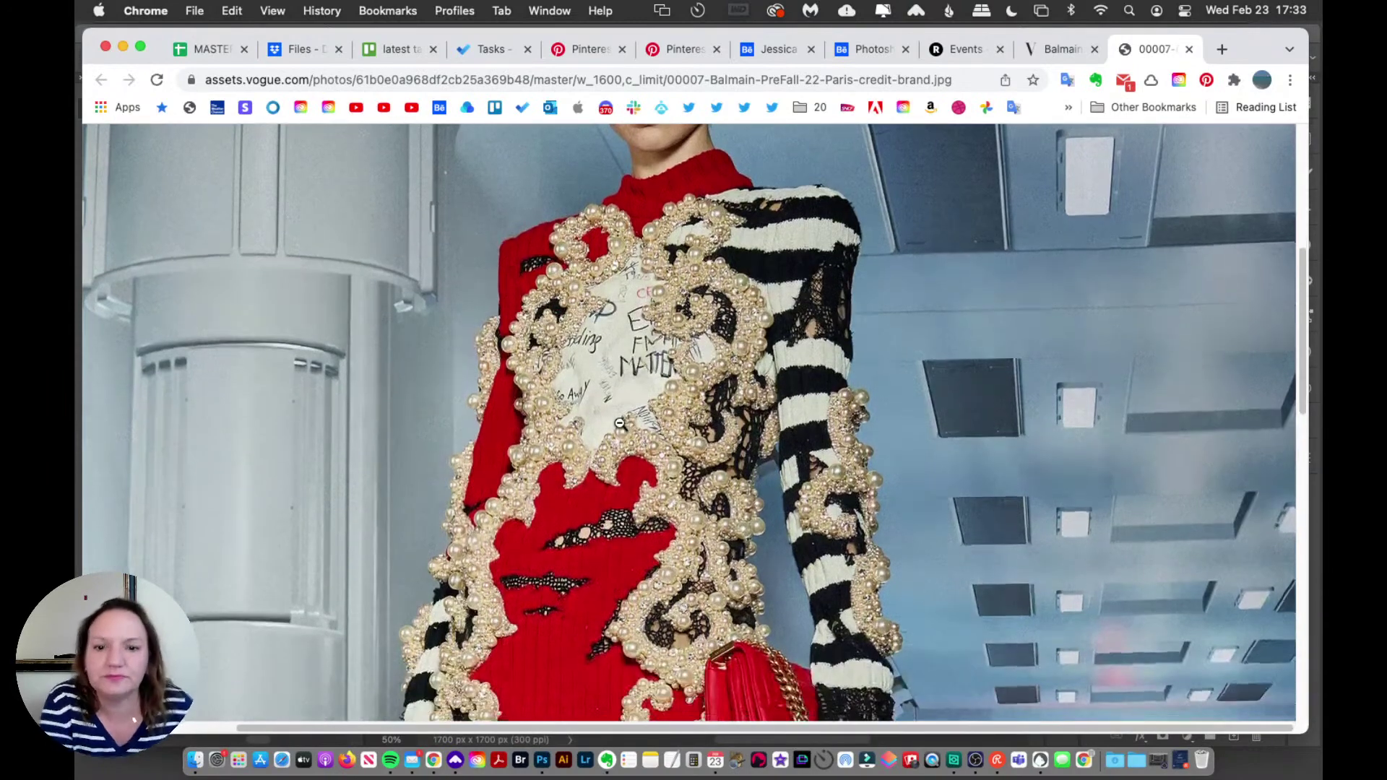
click(542, 761)
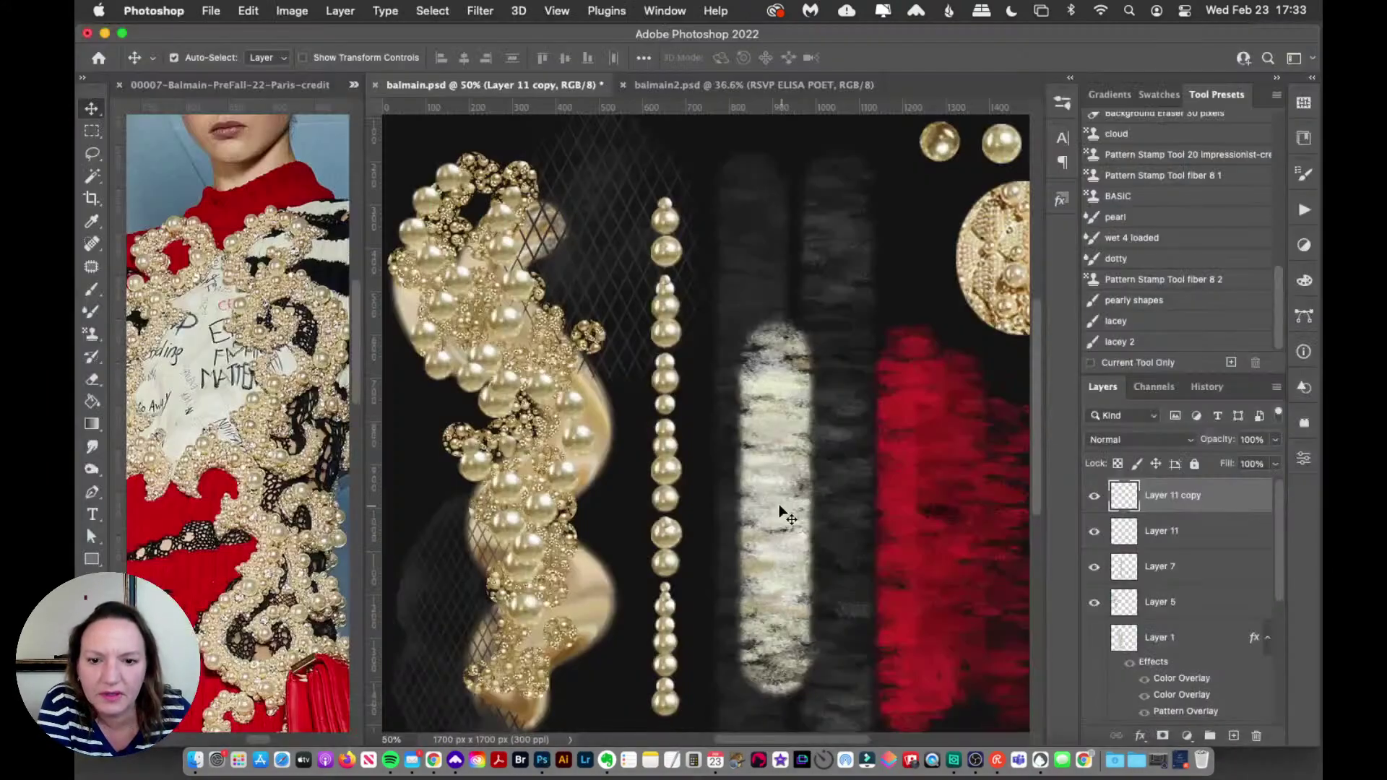
Step: Select the Brush tool and browse the brush presets and brush settings panels
scroll(787, 510, left, 3)
scroll(779, 507, right, 3)
scroll(779, 508, down, 2)
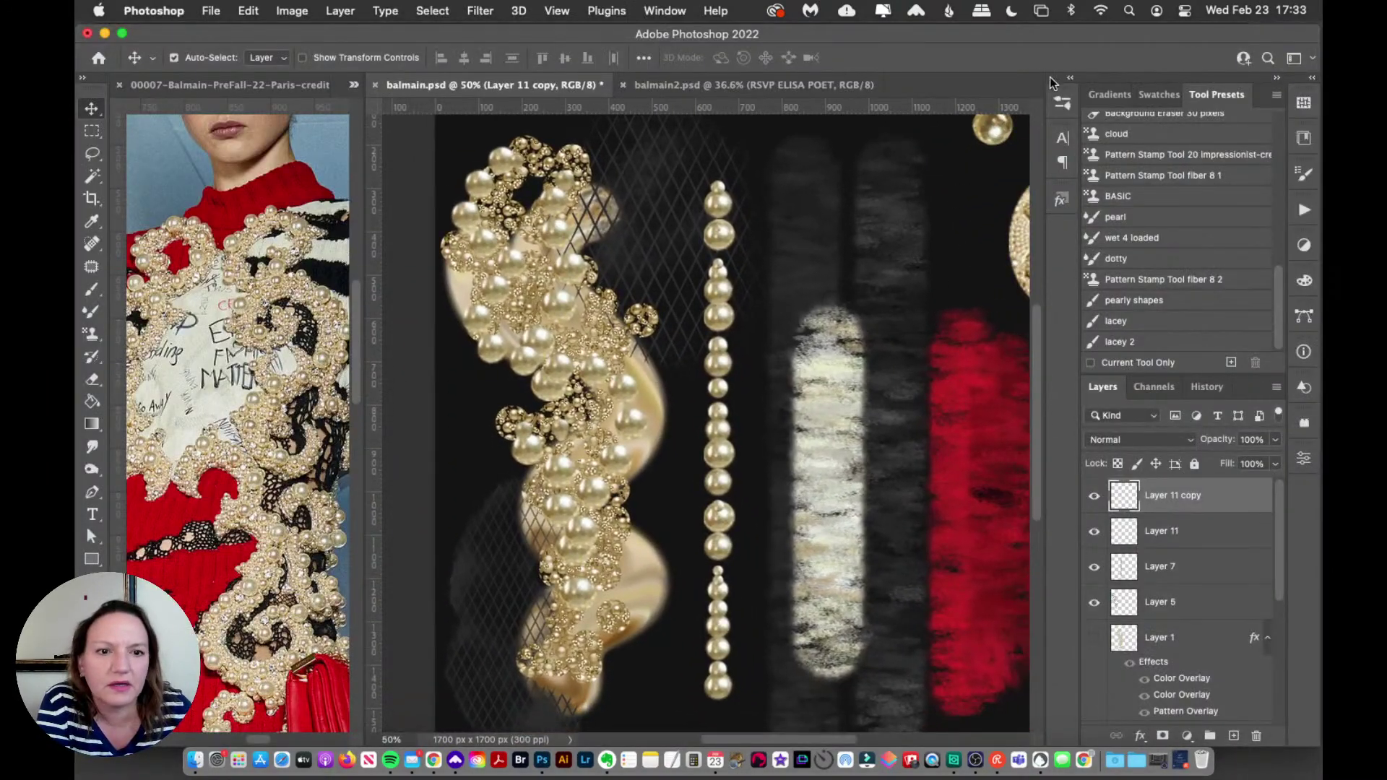
click(1061, 105)
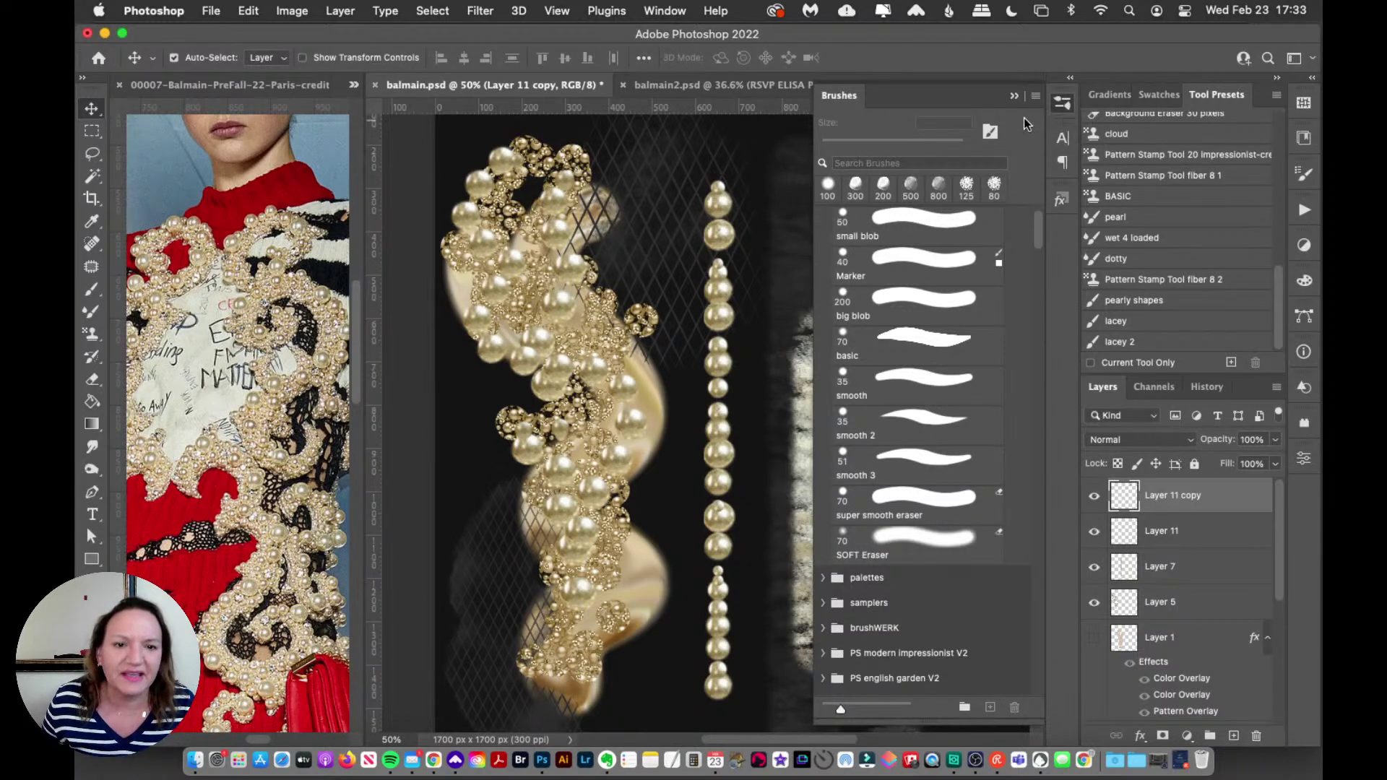
click(1057, 110)
scroll(606, 192, left, 5)
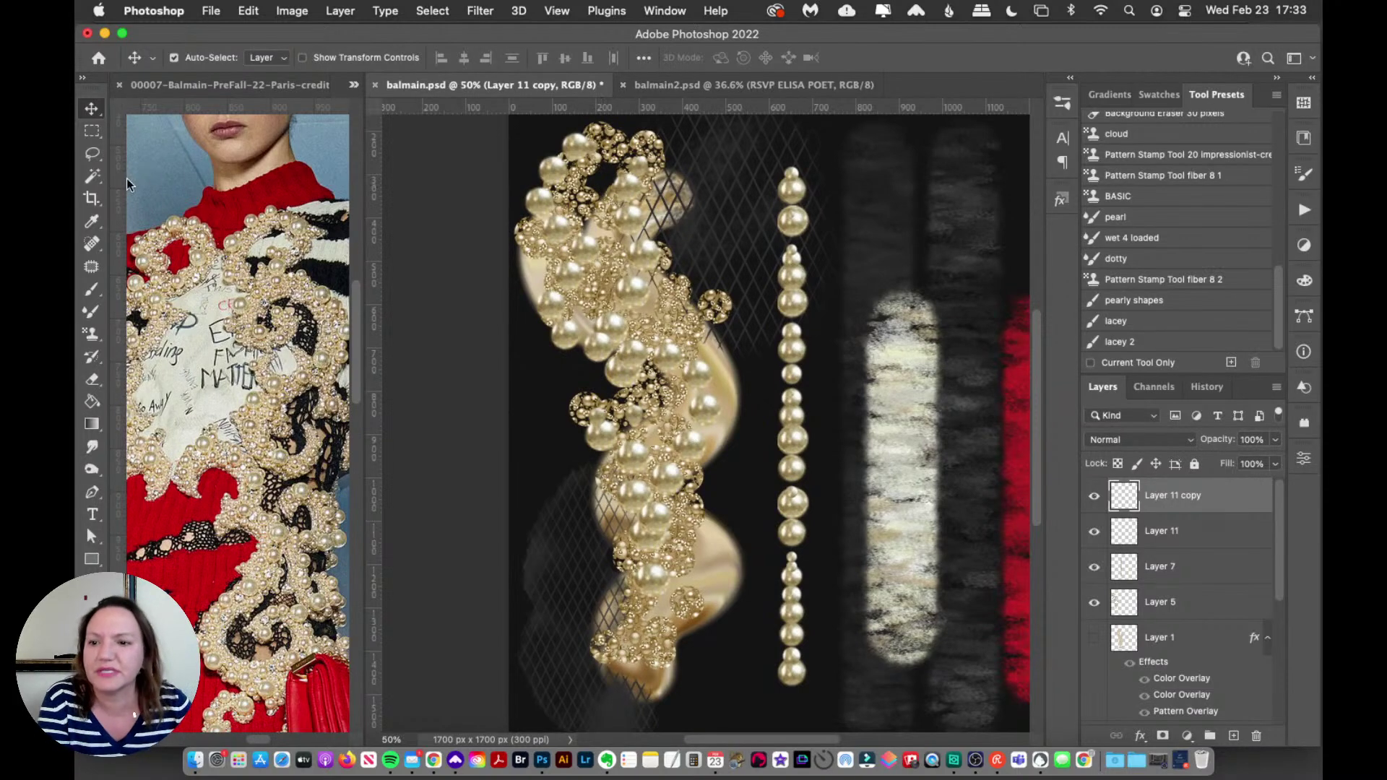
drag(92, 288, 159, 289)
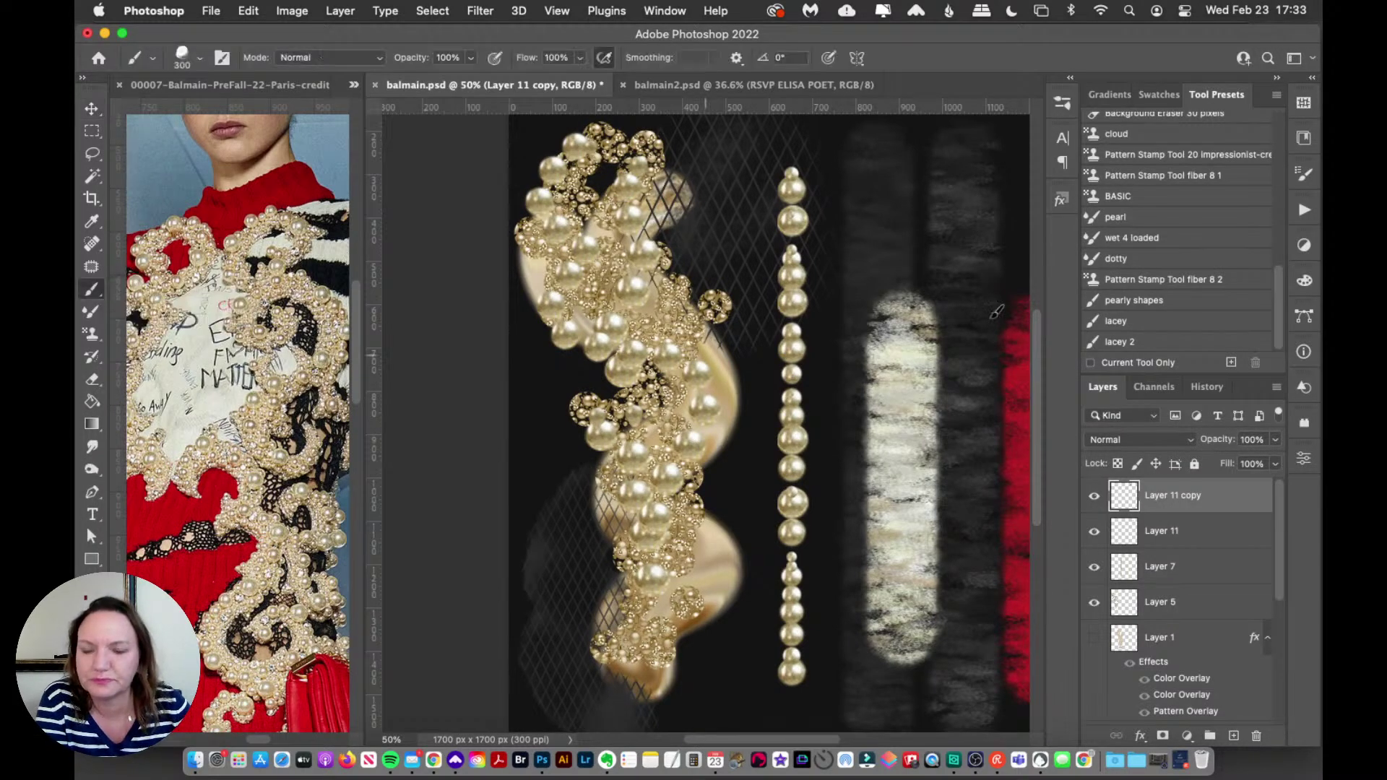
click(1305, 174)
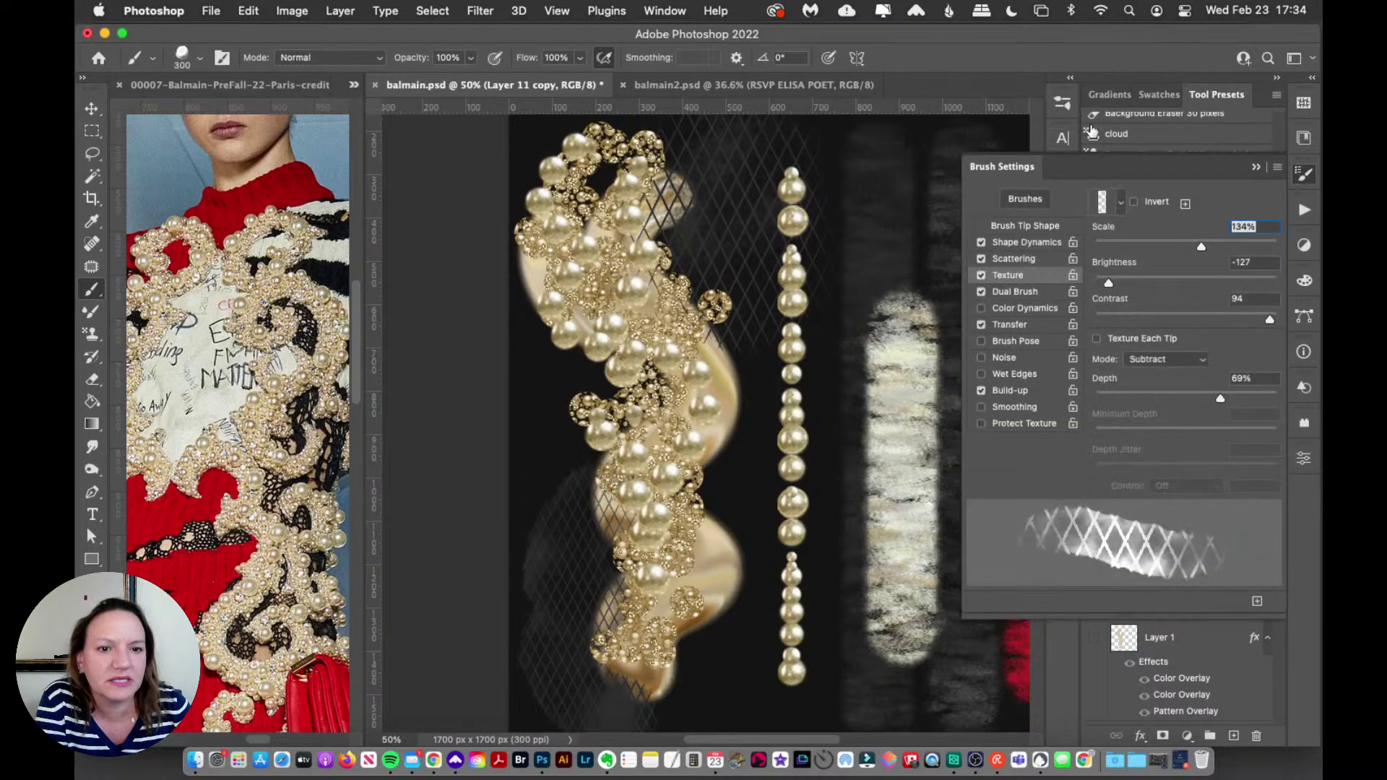
click(1065, 107)
click(1065, 107)
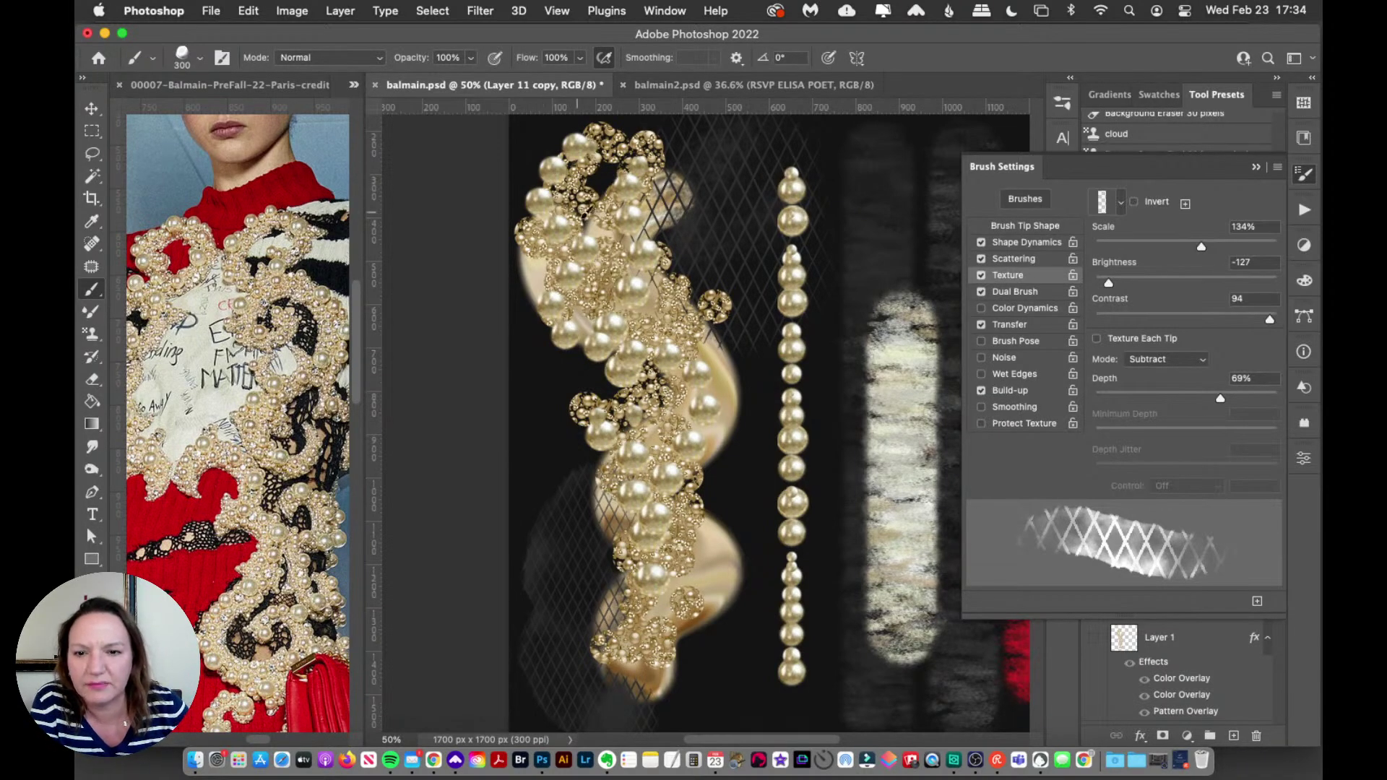
click(1302, 179)
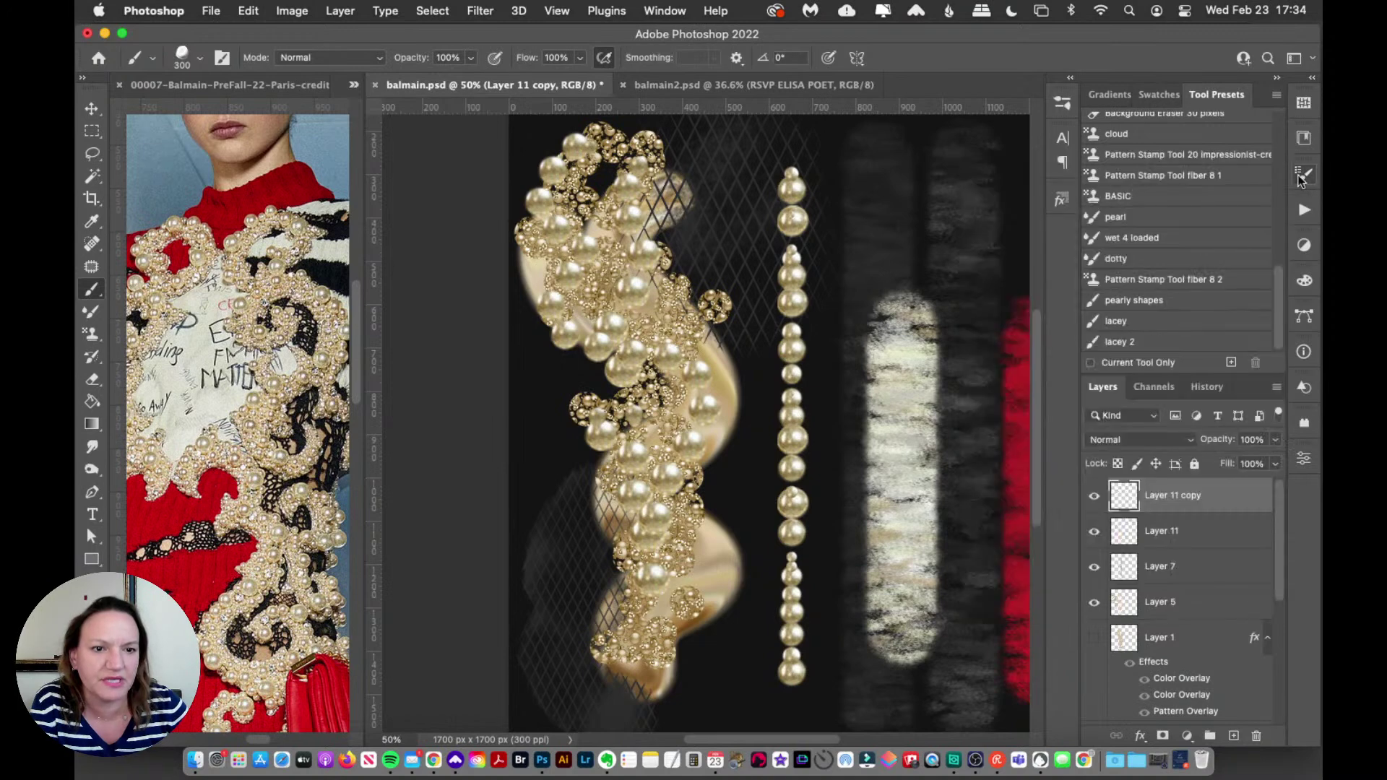
Step: Choose the 50 px 'small blob' brush for the standard Brush tool, then select the Background layer
click(1062, 103)
scroll(1033, 241, up, 2)
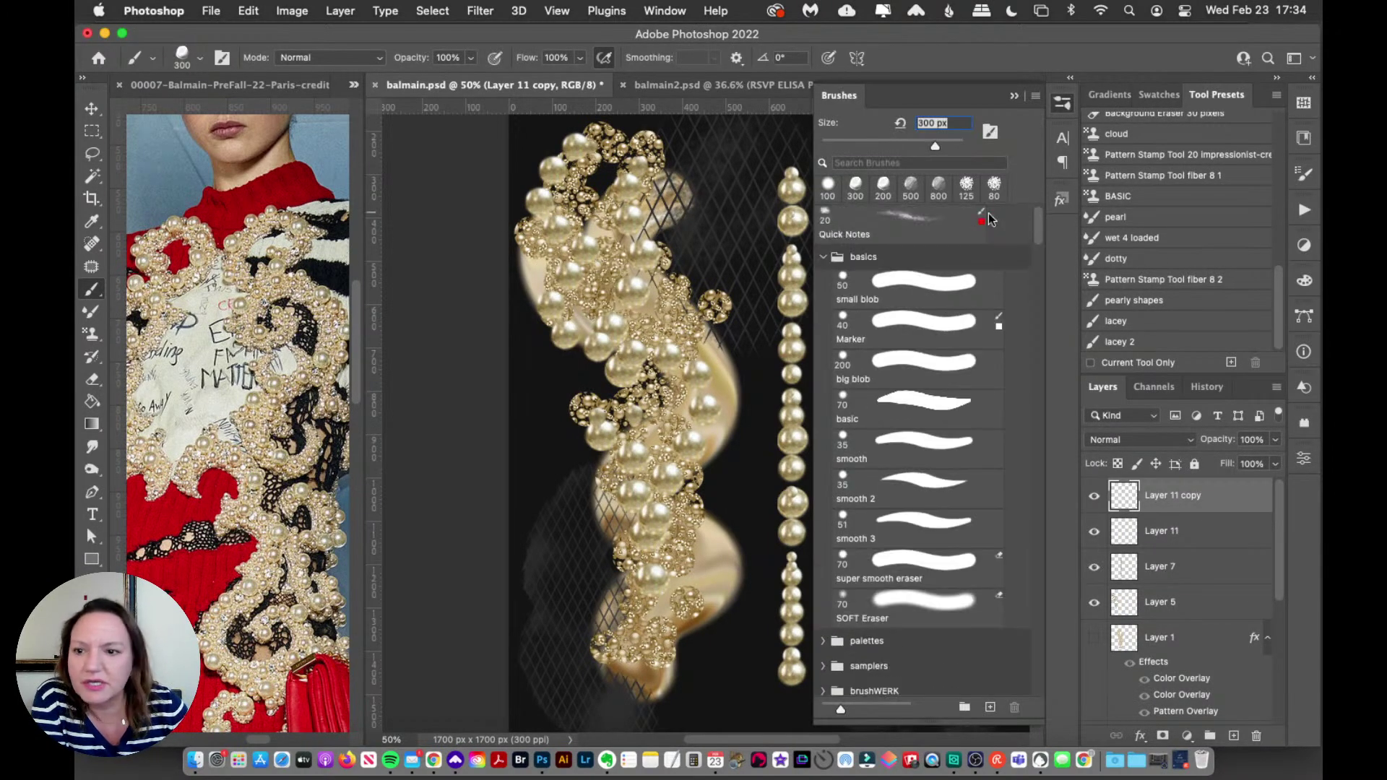
drag(92, 289, 143, 291)
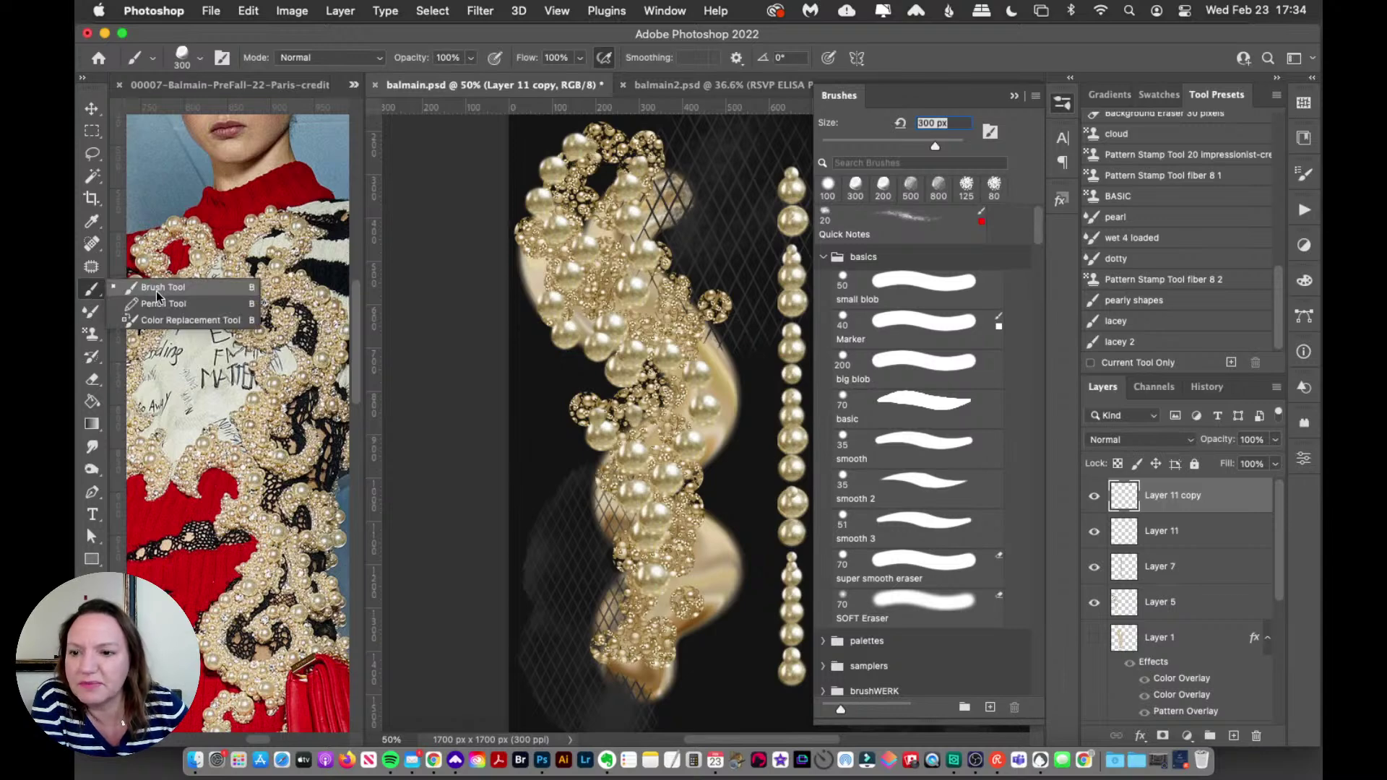
click(157, 291)
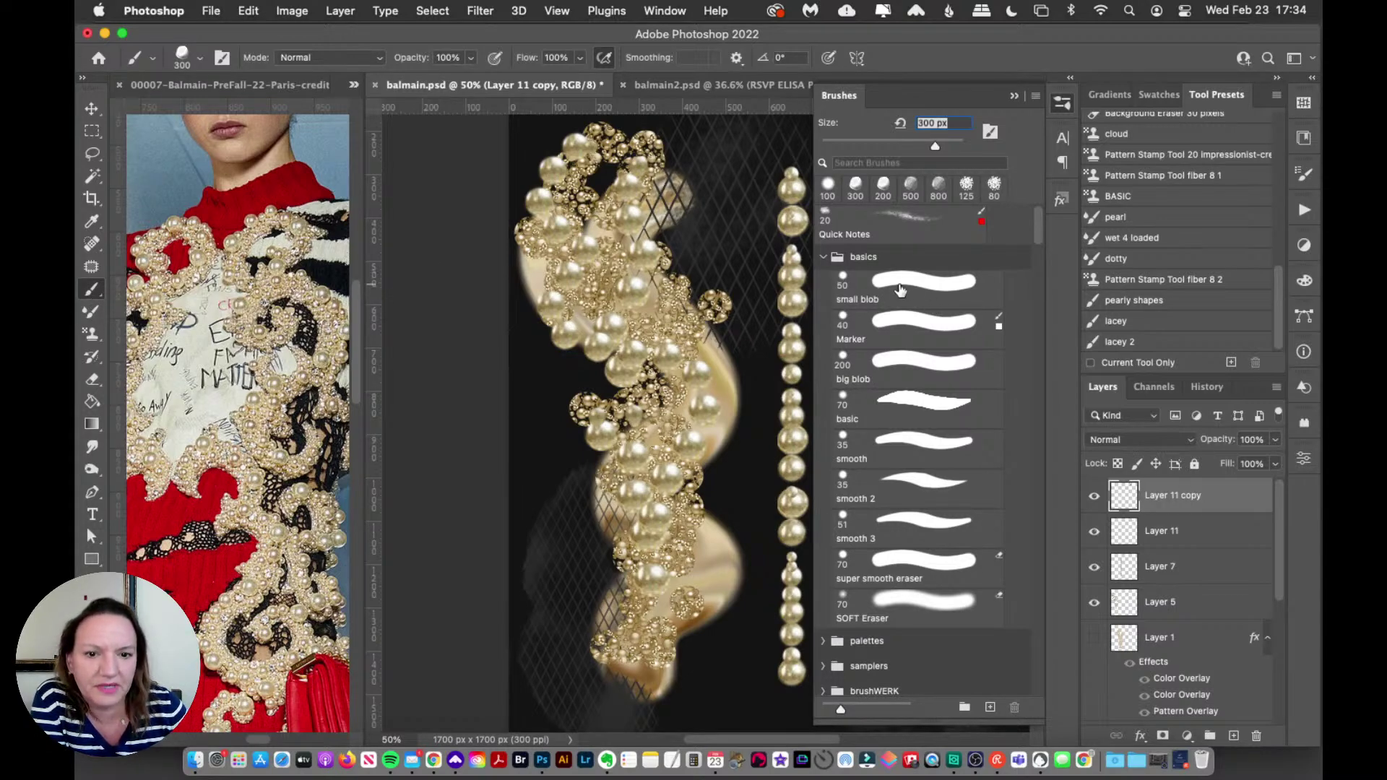
click(919, 292)
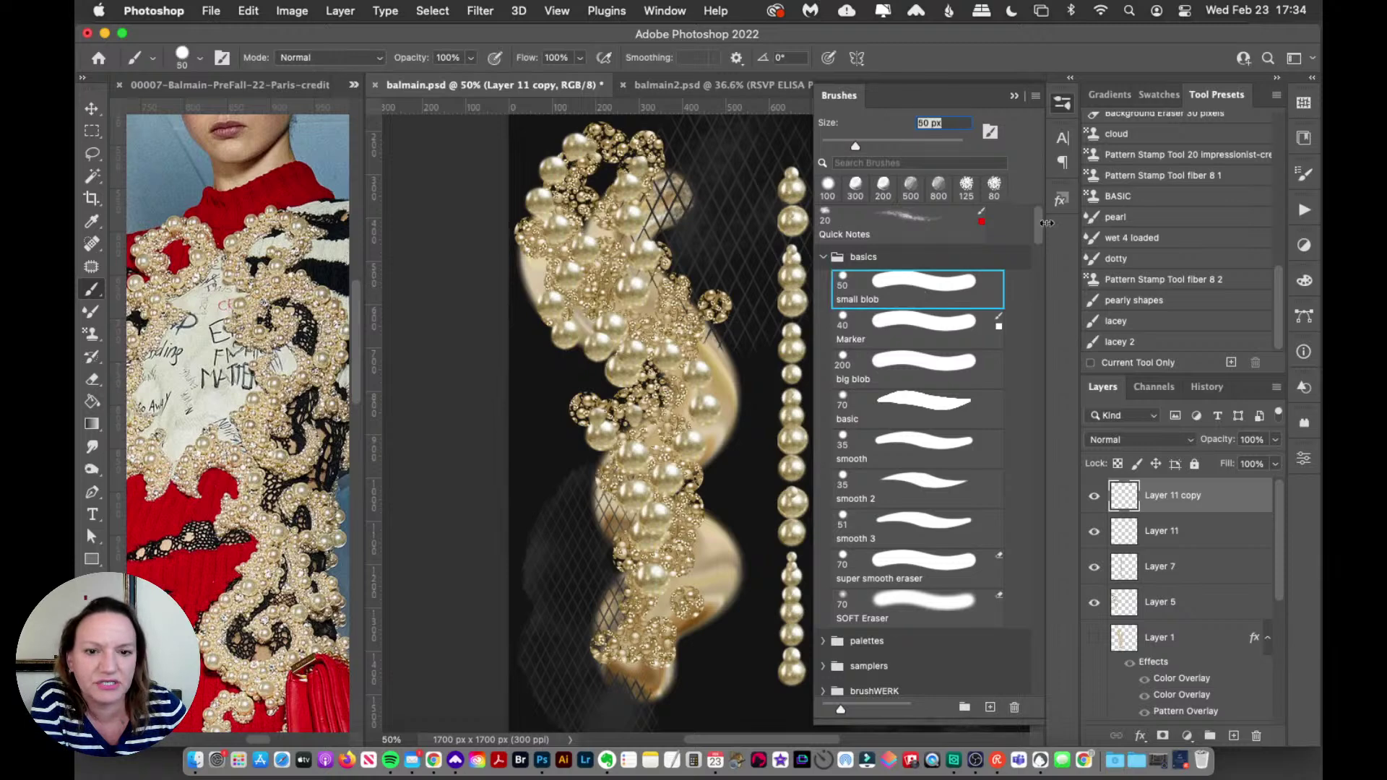
click(1062, 103)
scroll(1278, 562, down, 5)
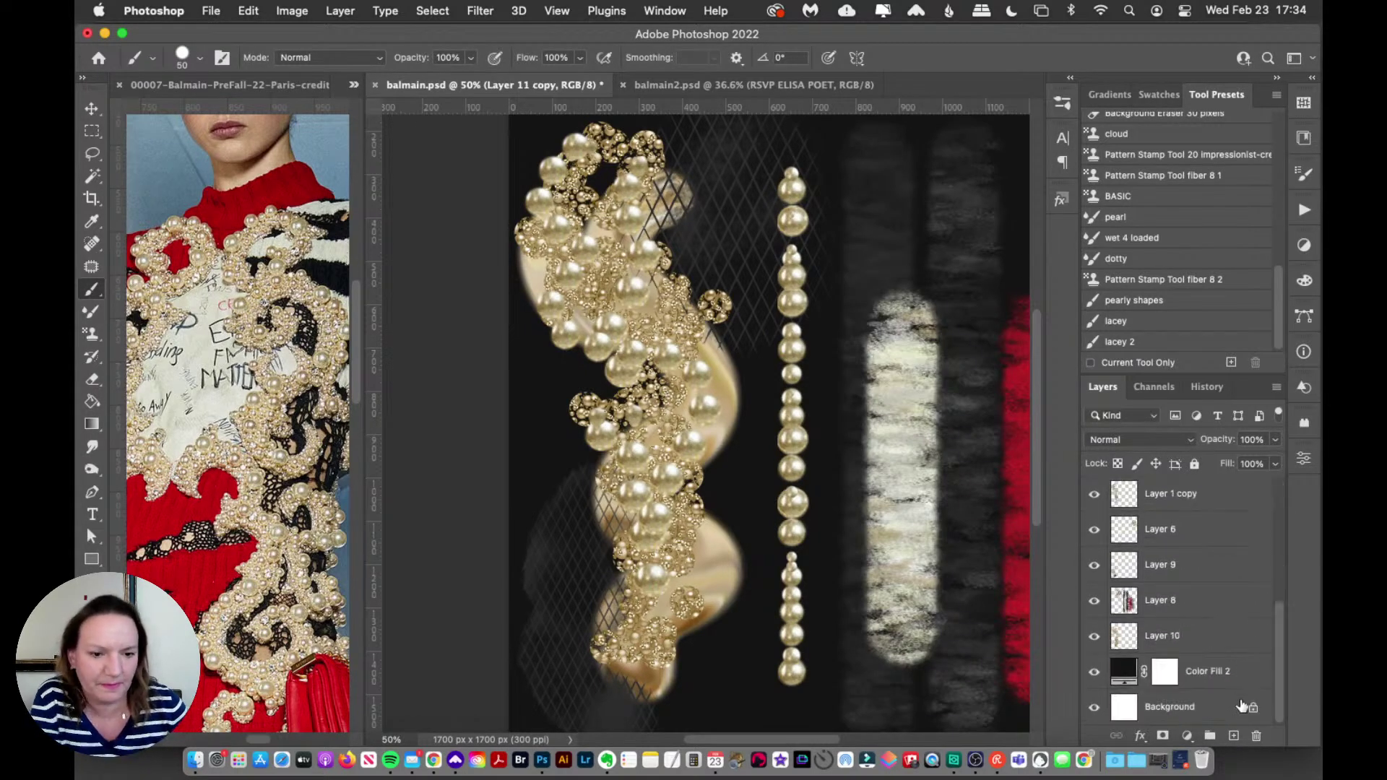
click(1203, 709)
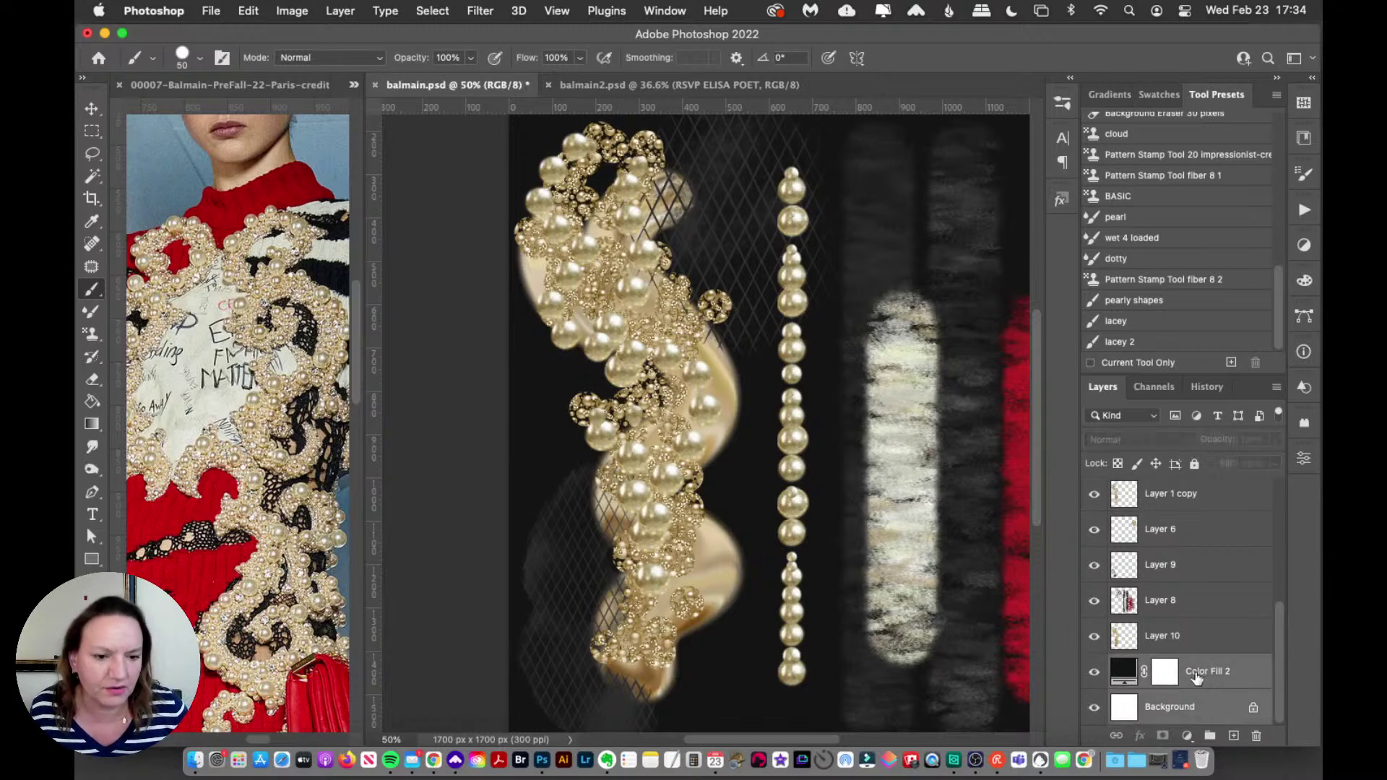
click(207, 8)
Step: Create a blank 1500×1500 document with a new empty layer, zoomed in, with the Brush tool active
click(226, 33)
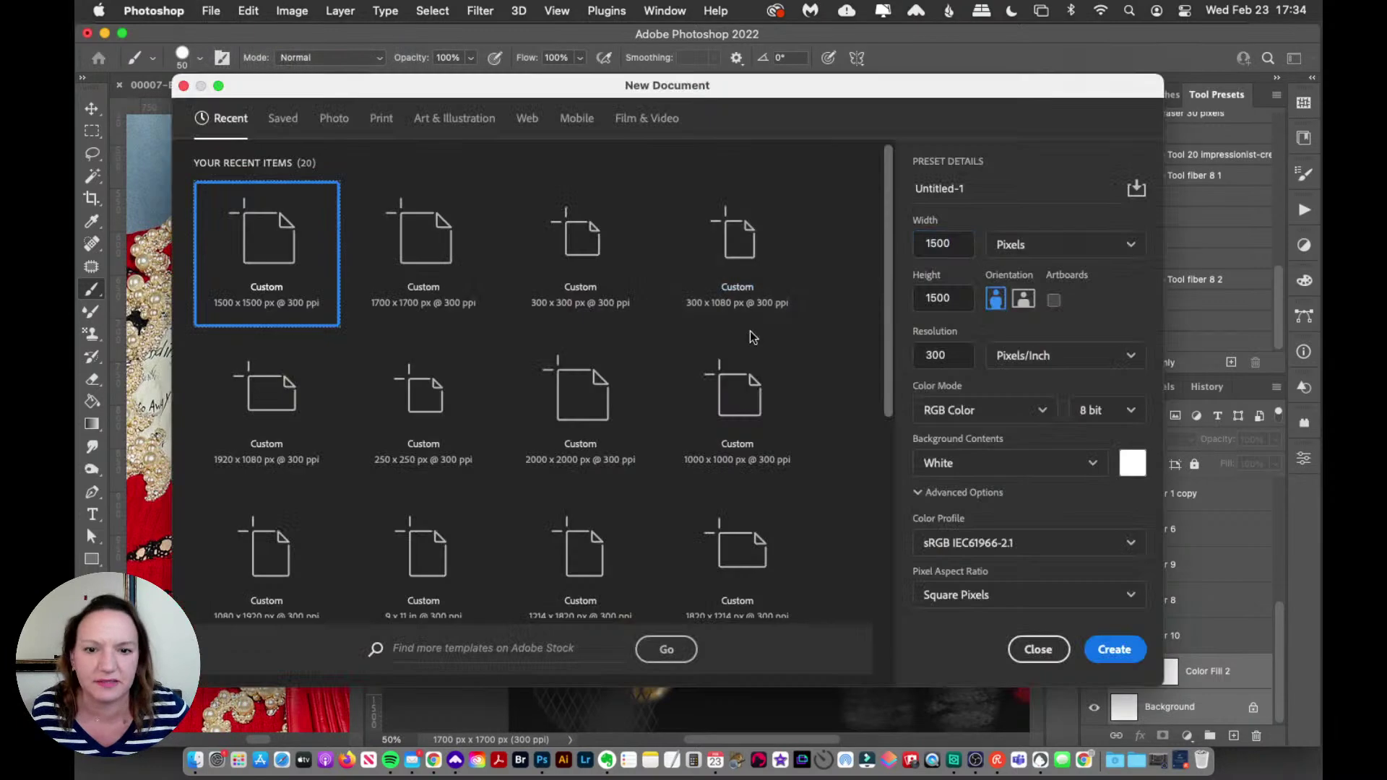
click(1099, 647)
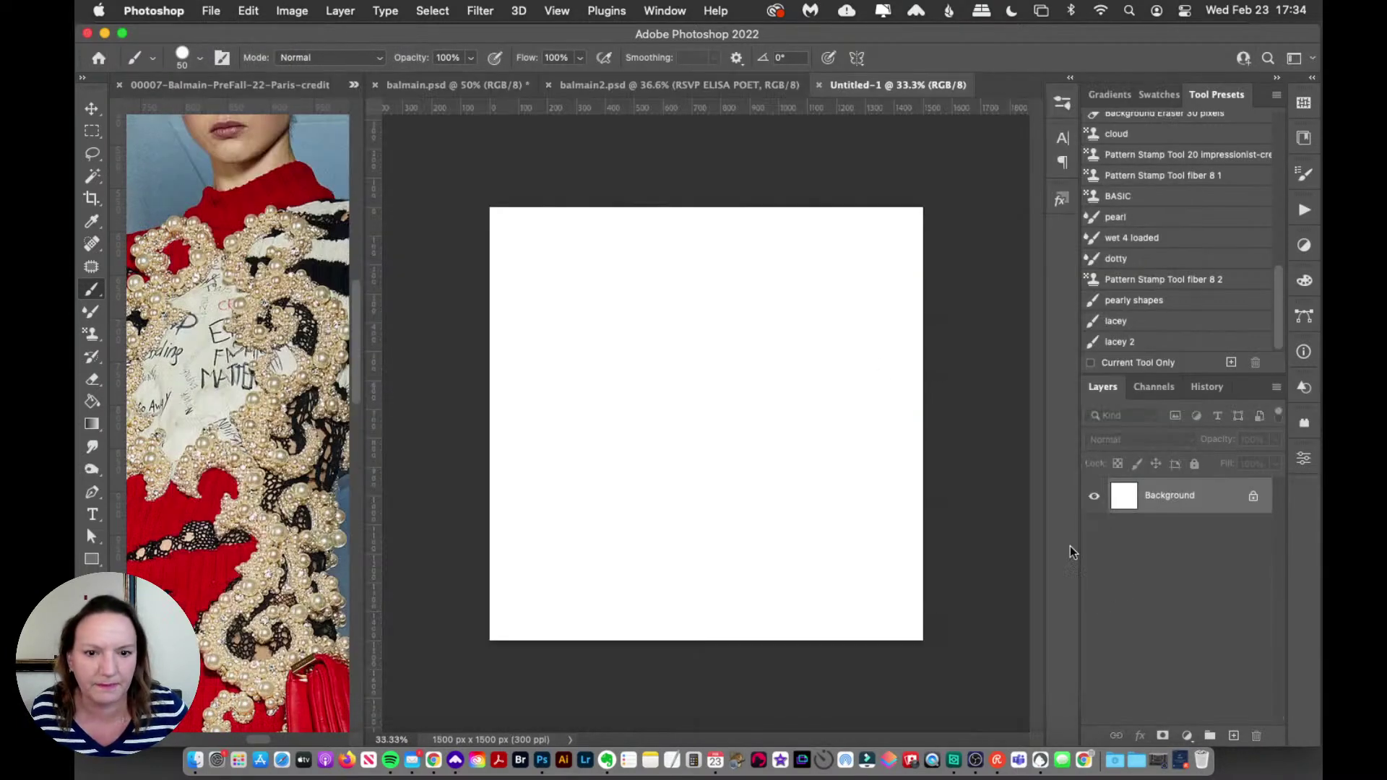
click(1234, 735)
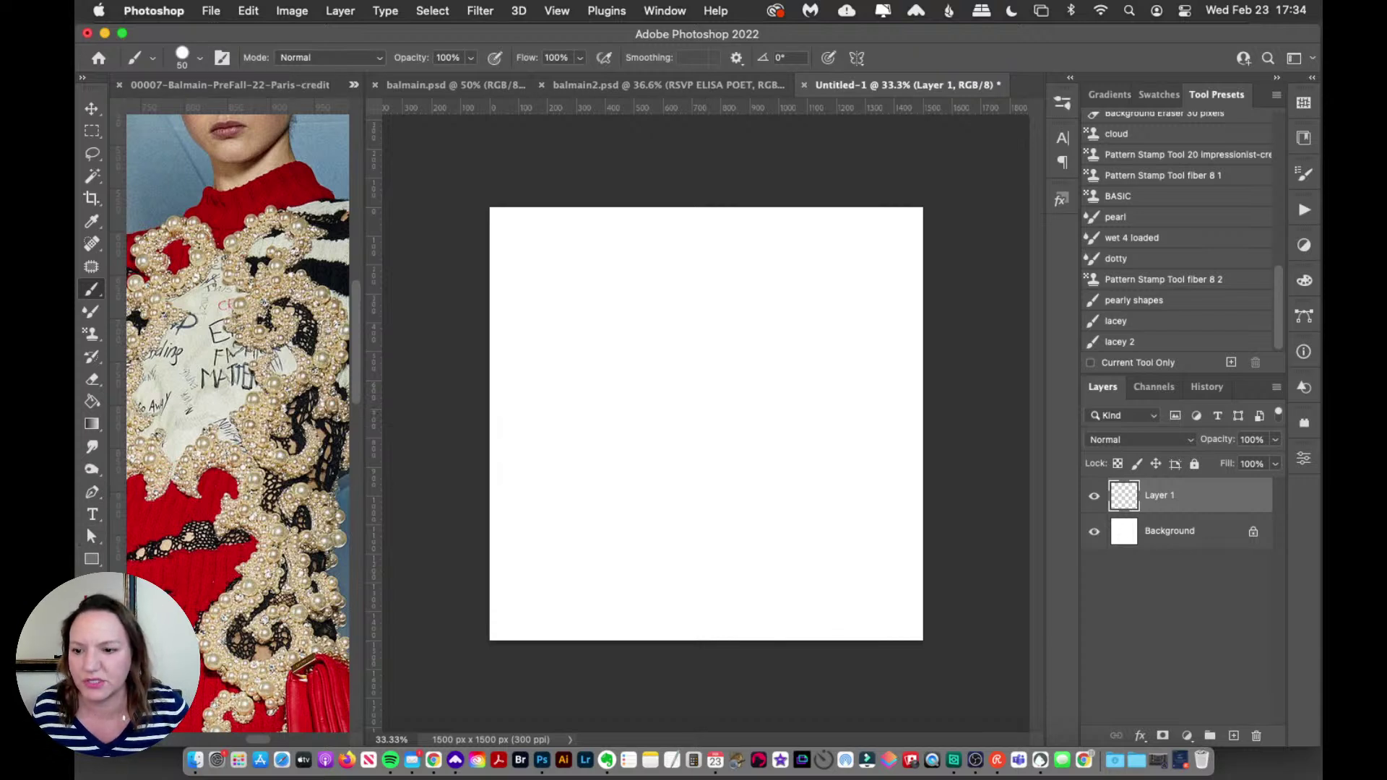
key(h)
key(z)
click(613, 391)
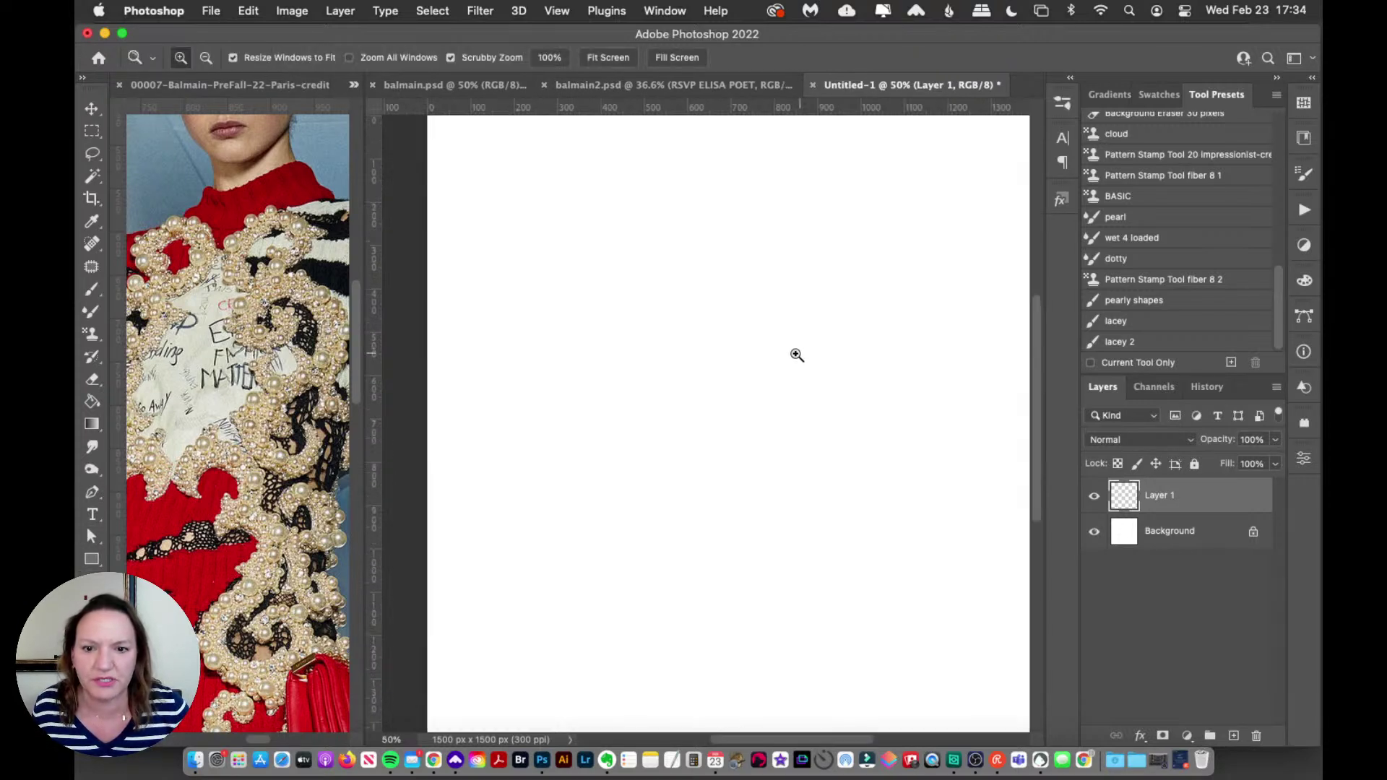
drag(737, 734, 768, 734)
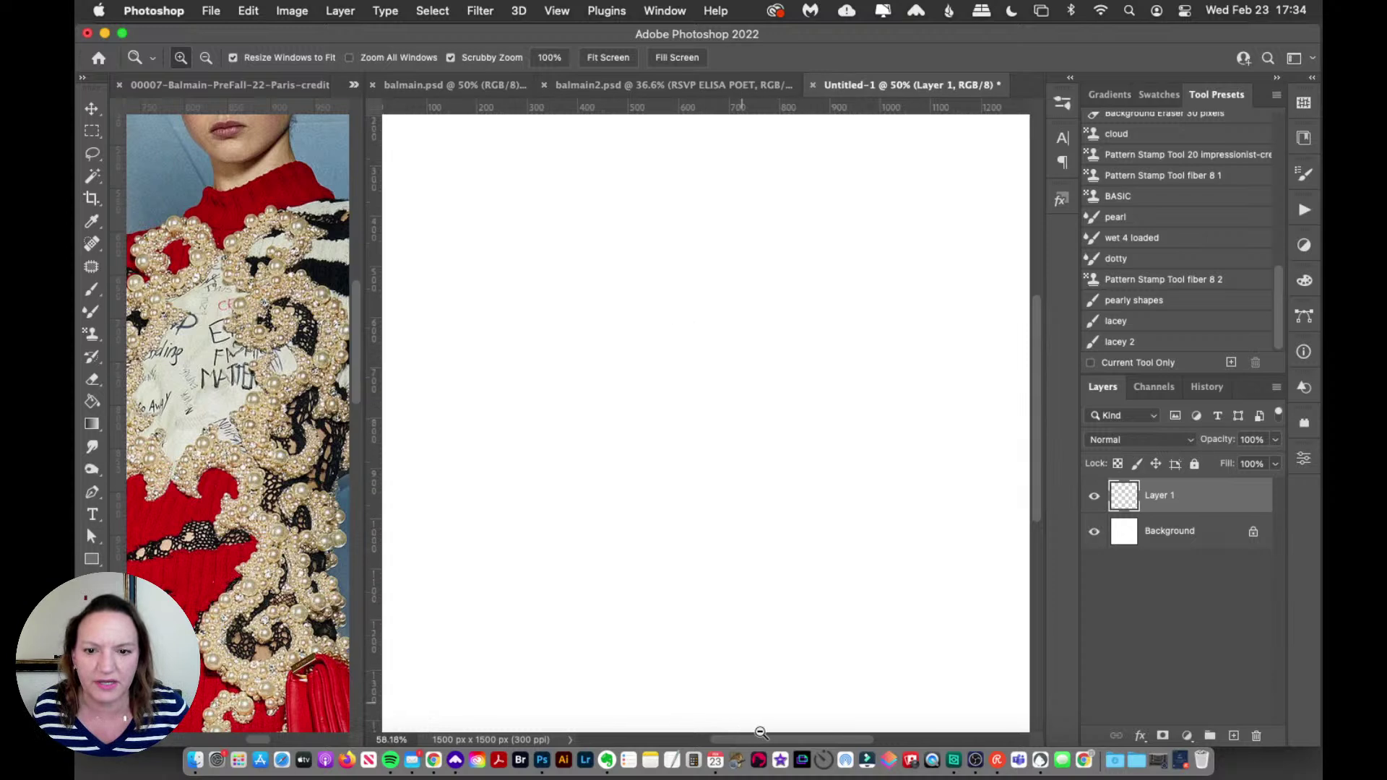
click(97, 292)
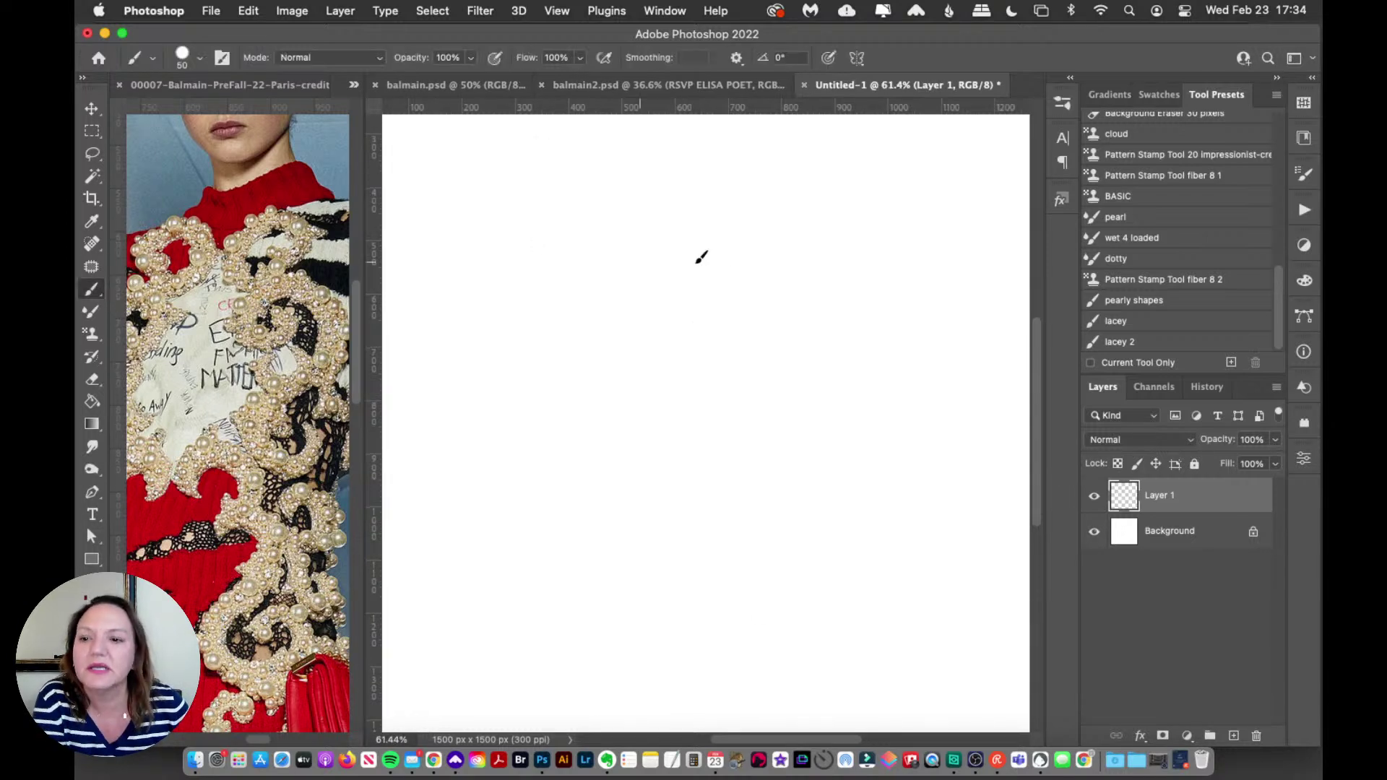
Step: Give the brush 99% spacing and 200% scattering on both axes with a count of 3
click(1302, 172)
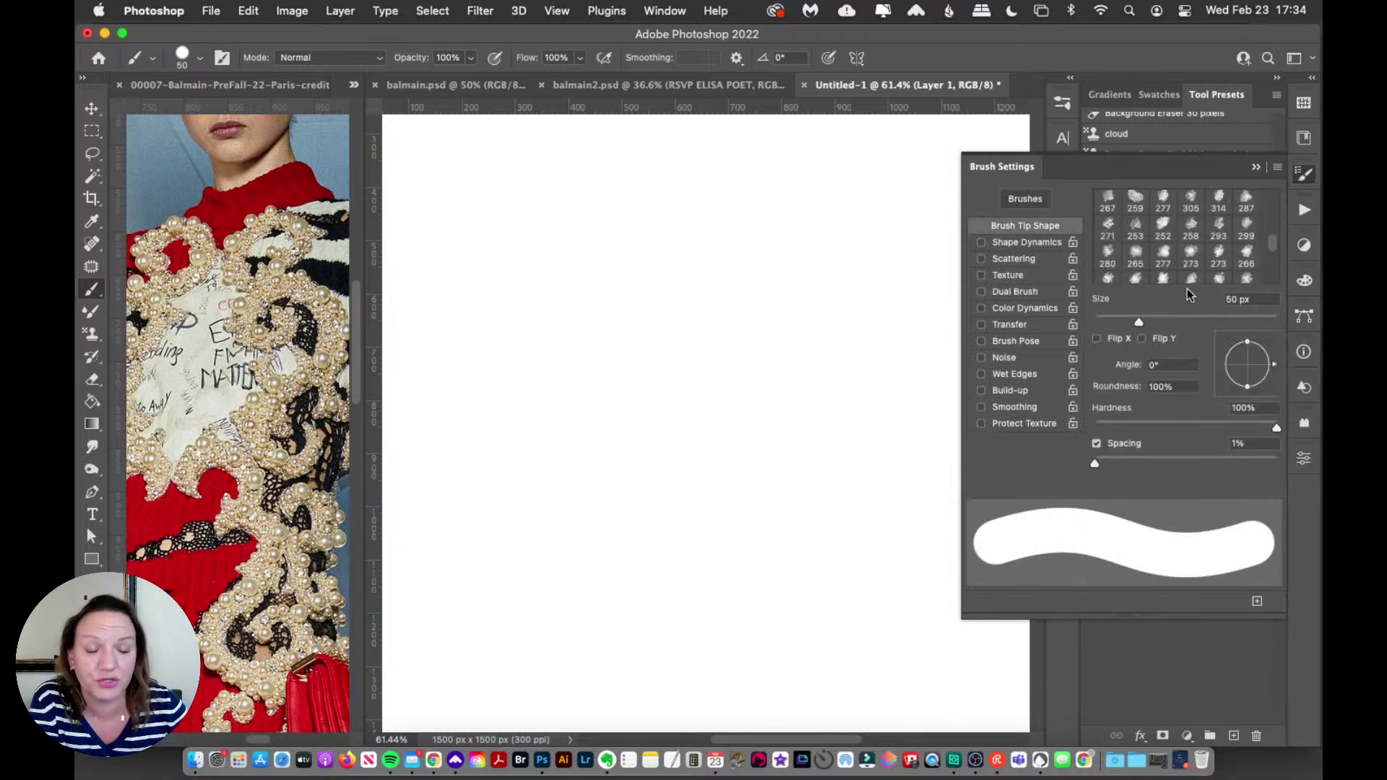
drag(1099, 465, 1188, 465)
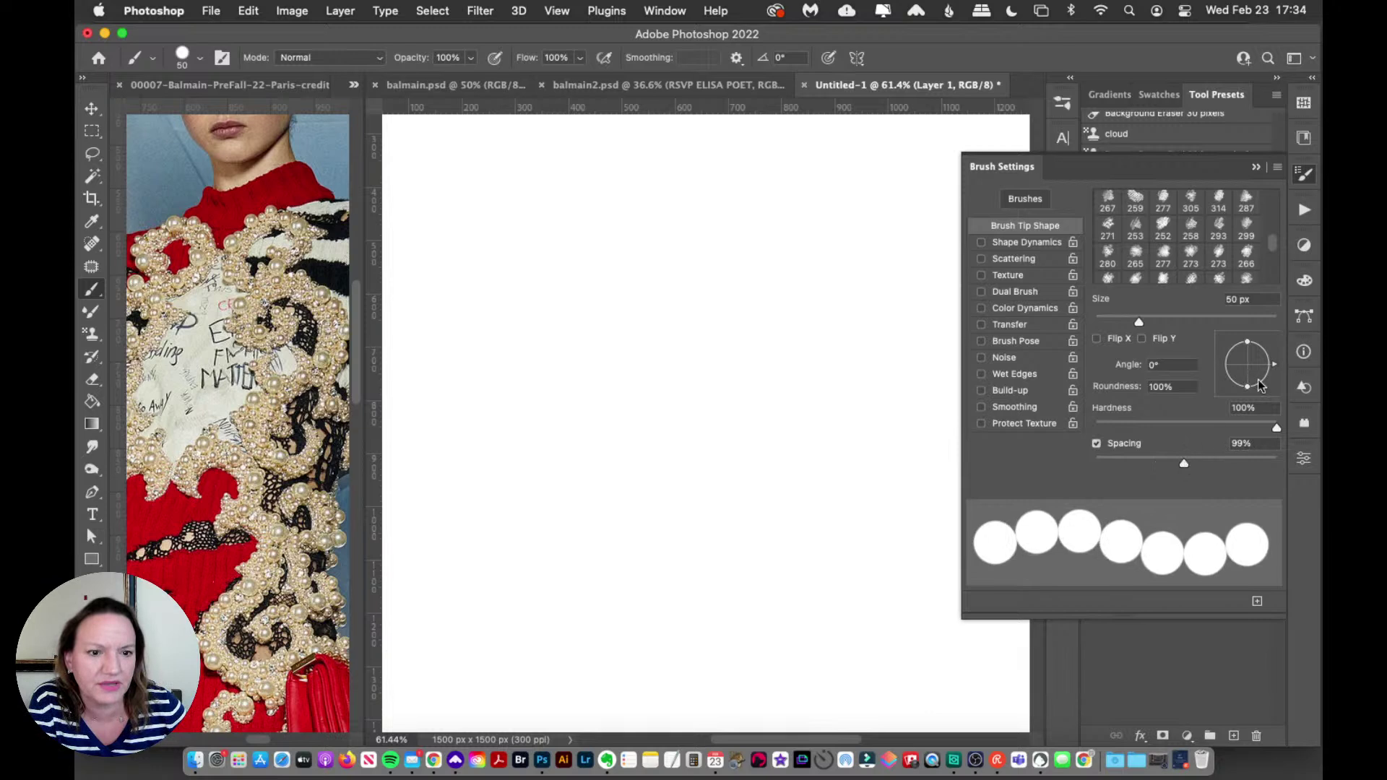
click(1029, 244)
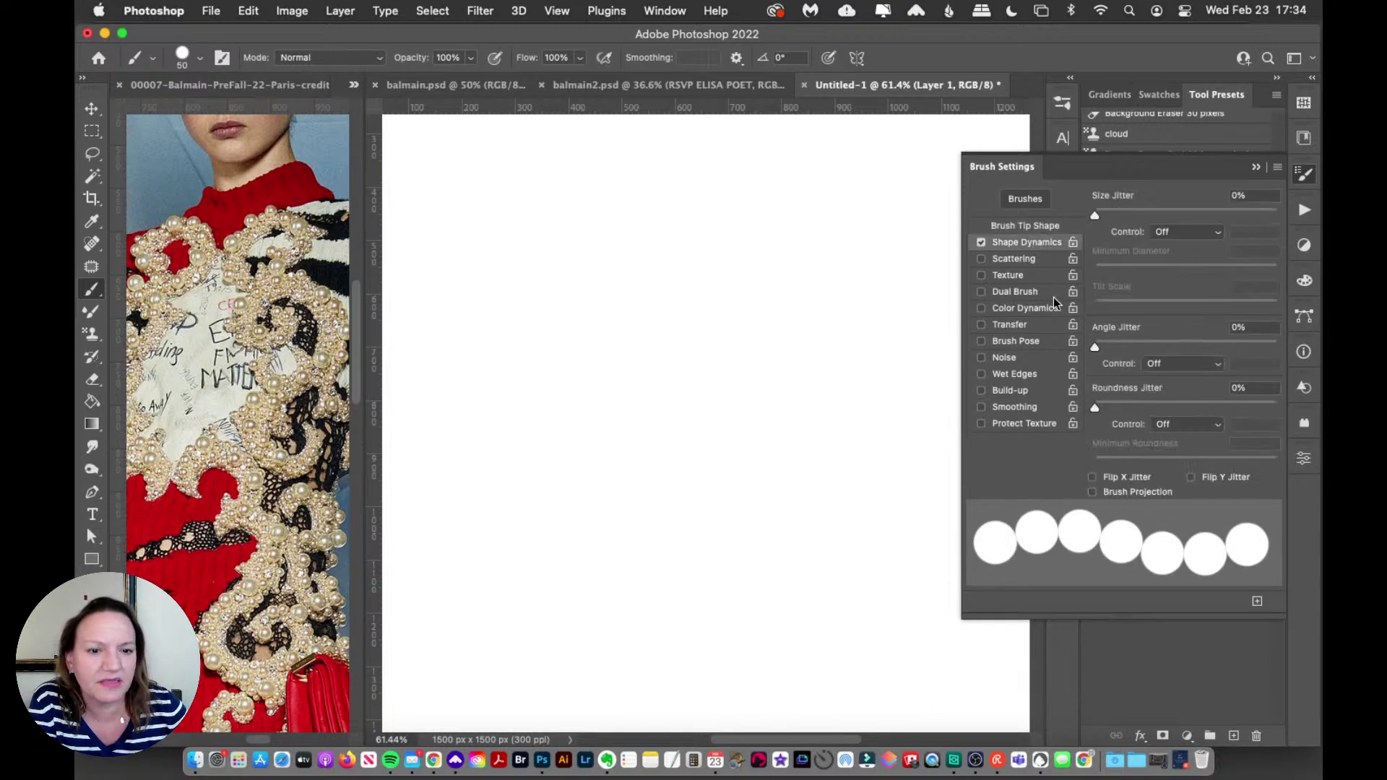
click(982, 245)
click(1019, 259)
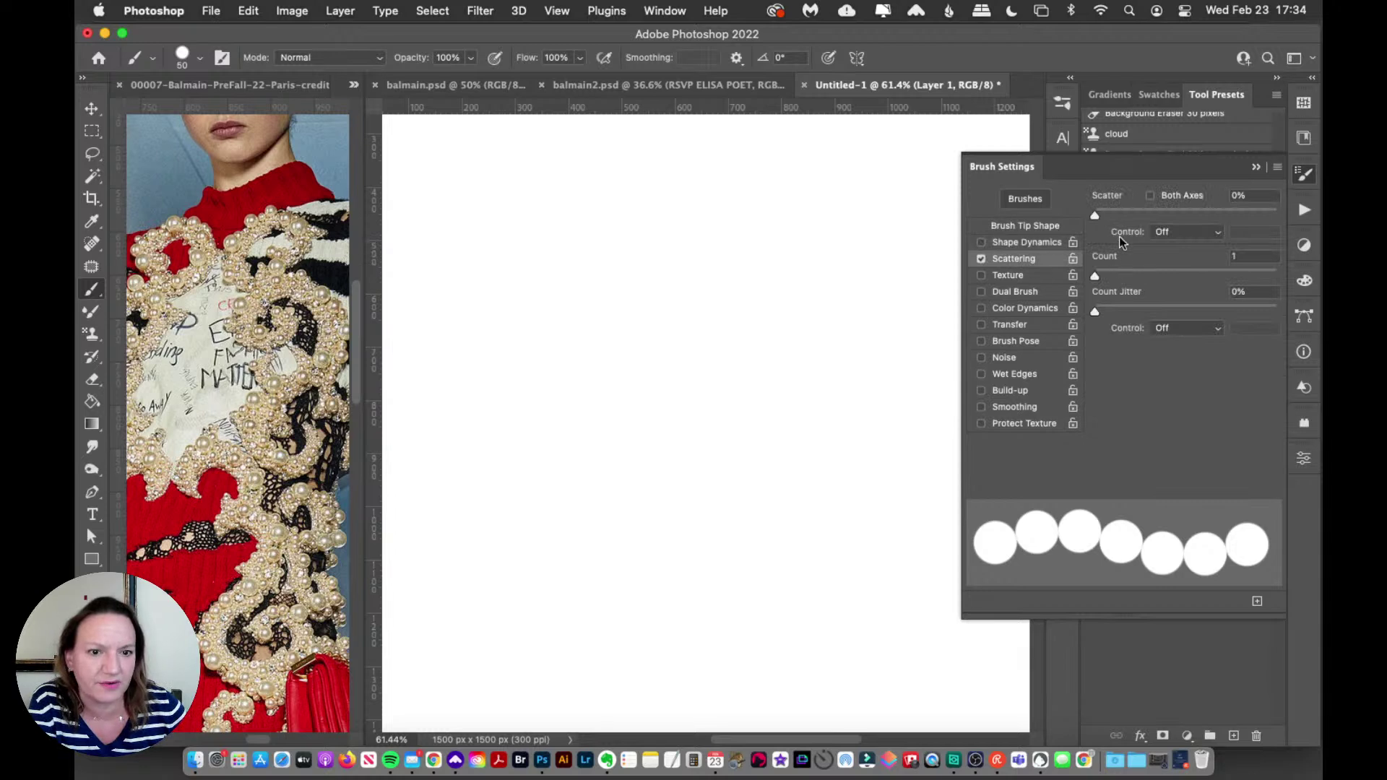
drag(1107, 216, 1131, 216)
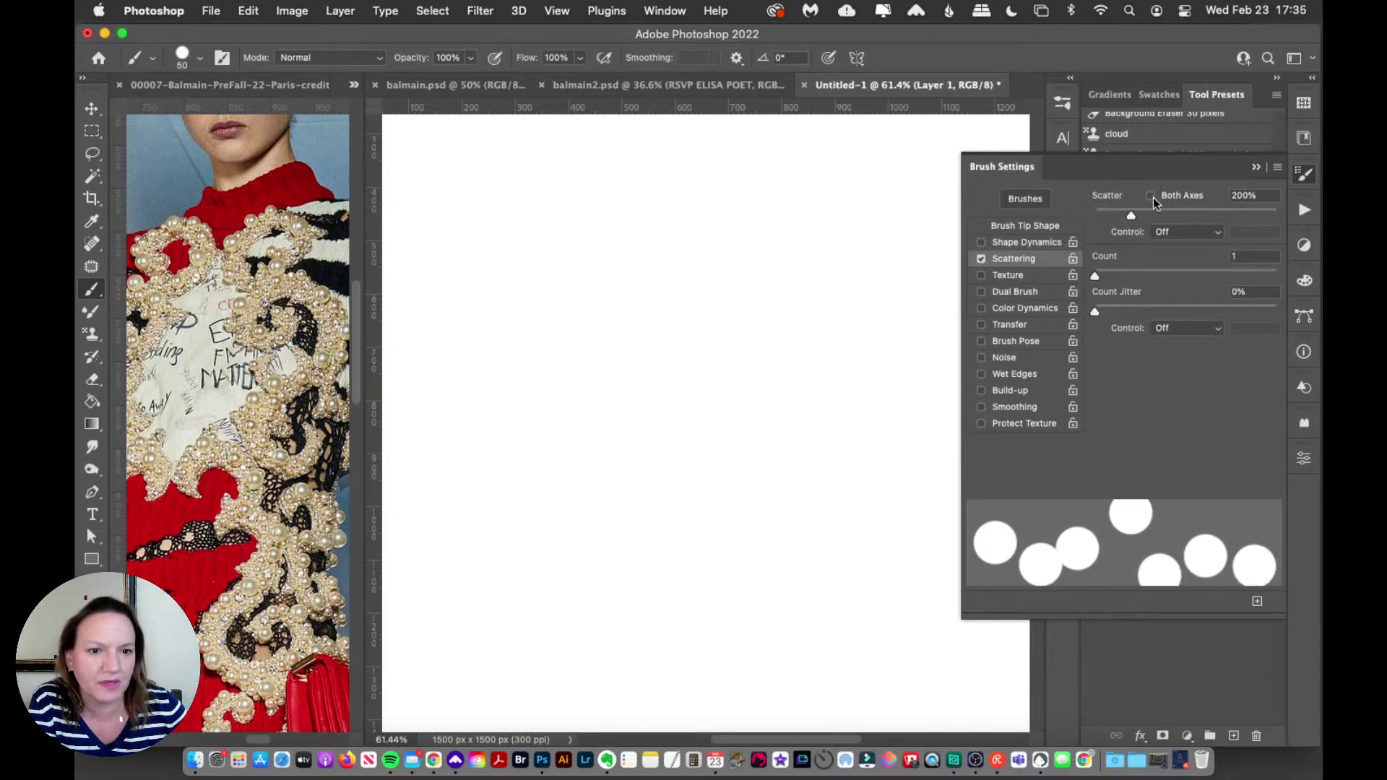
click(1150, 196)
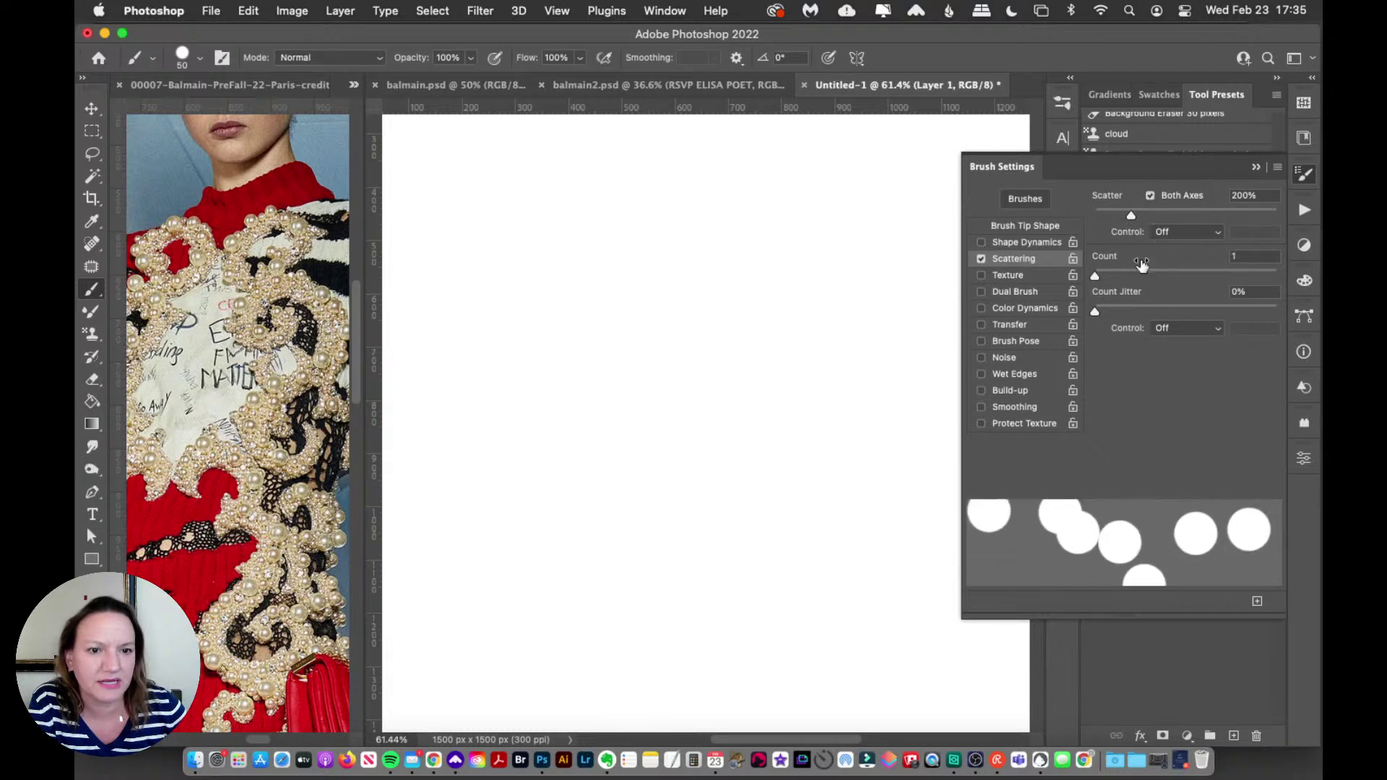
click(1122, 275)
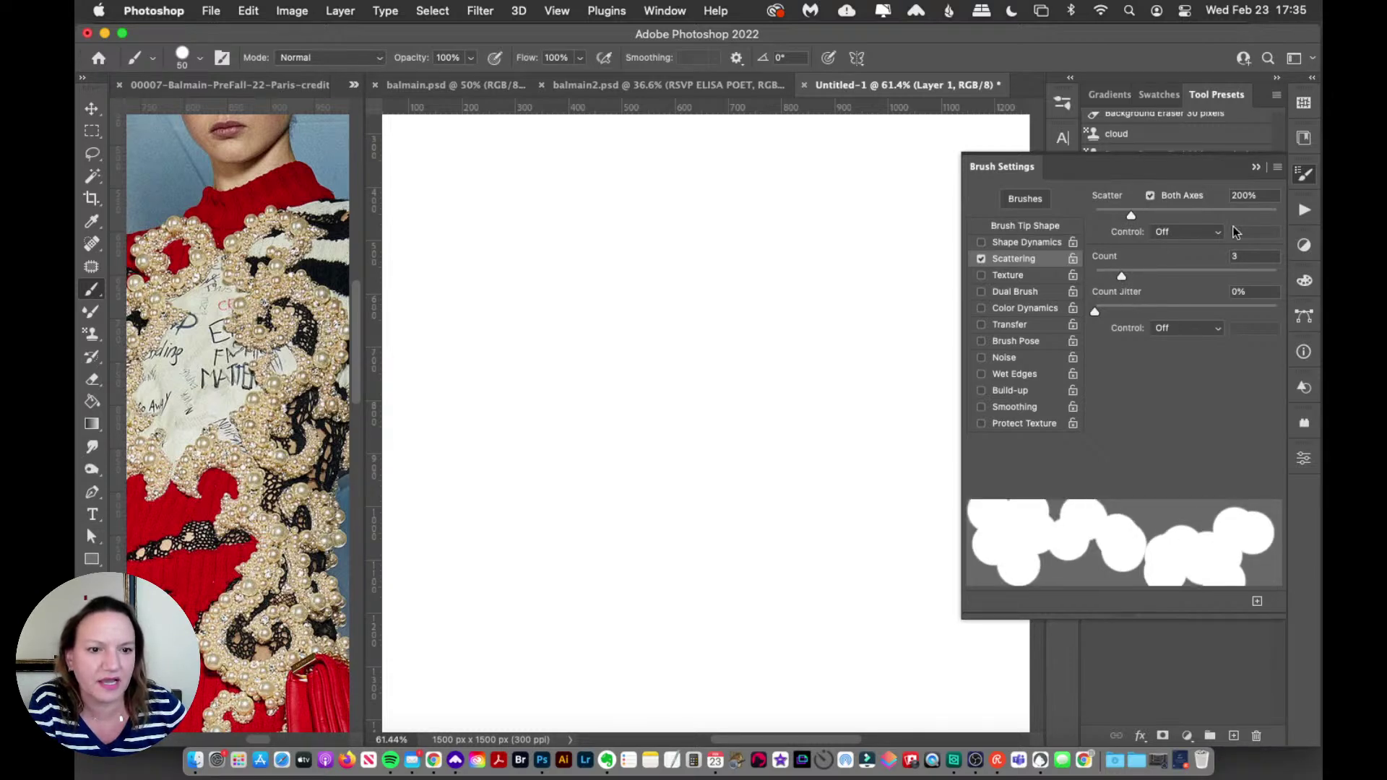
Step: Set the foreground painting colour to black and return to the brush
click(1305, 174)
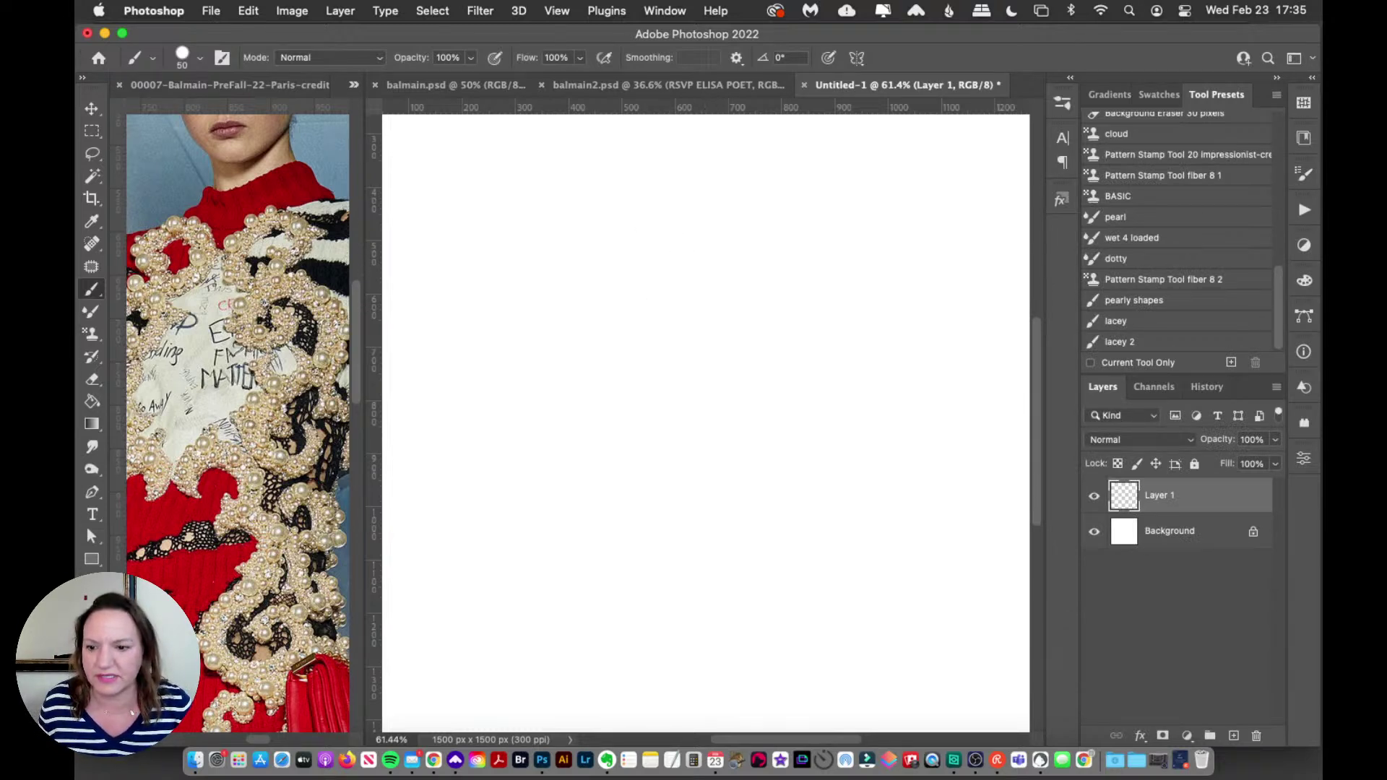
click(87, 658)
drag(983, 591, 1126, 670)
click(1266, 430)
key(b)
Step: Paint and undo several trial strokes of scattered black dabs on the canvas
mouse_move(674, 225)
mouse_down()
mouse_move(643, 294)
mouse_move(748, 376)
mouse_up()
drag(702, 399, 716, 430)
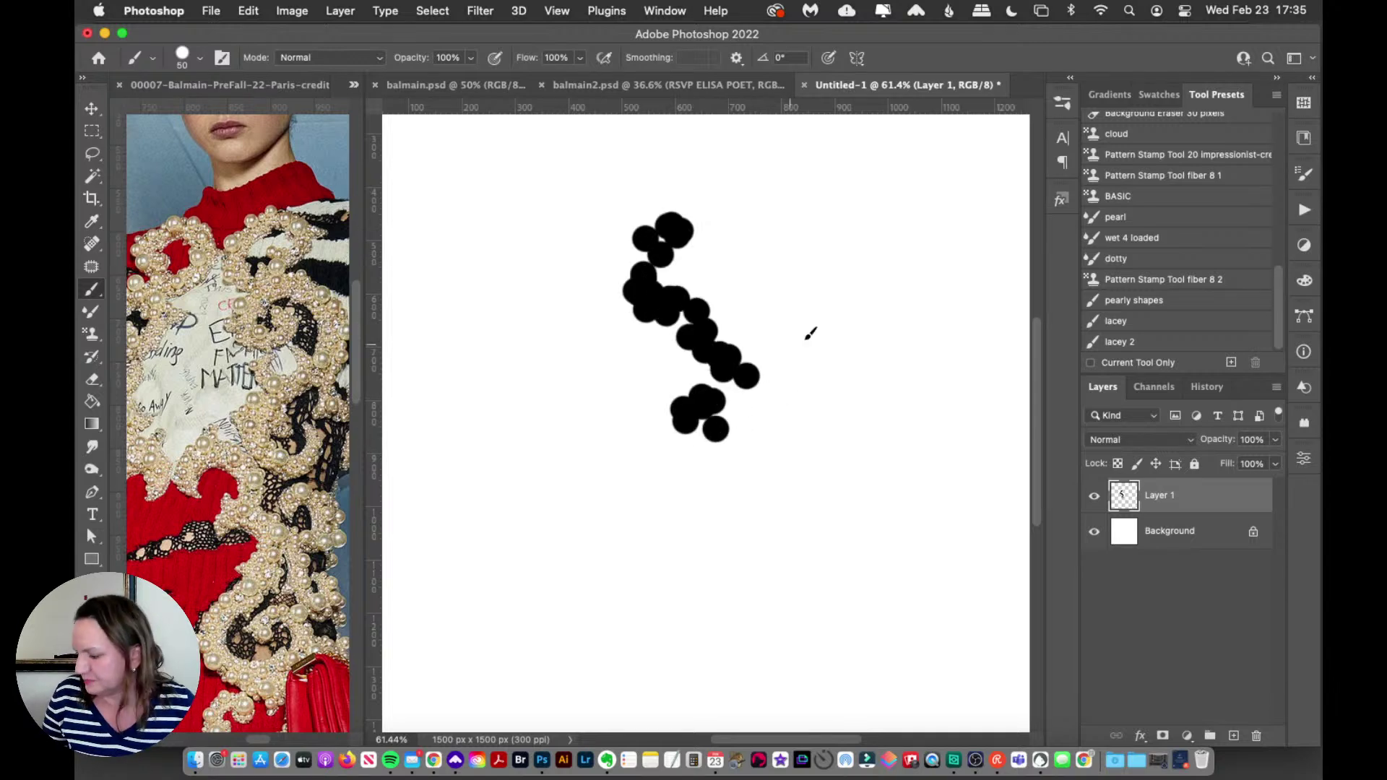
key(super+z)
mouse_move(676, 253)
mouse_down()
mouse_move(740, 315)
mouse_move(785, 410)
mouse_up()
key(super+z)
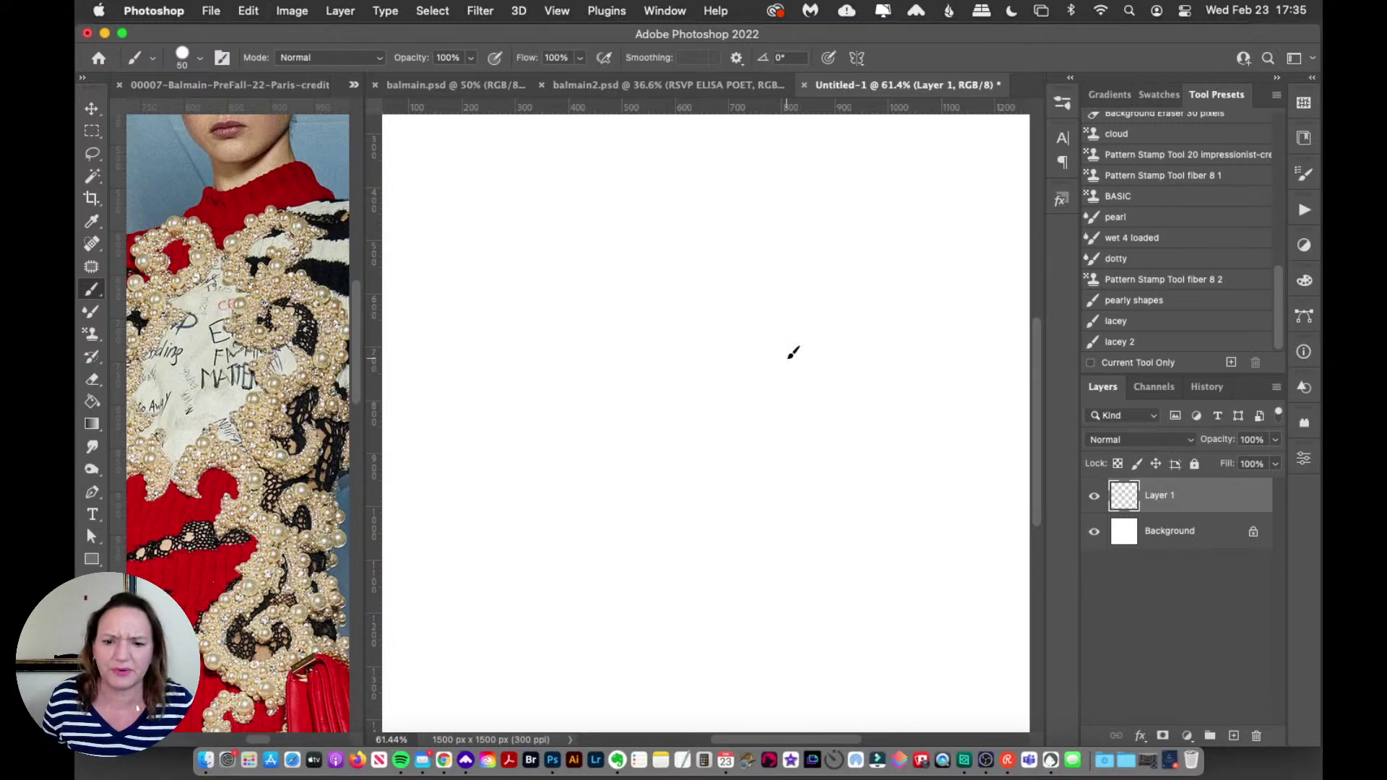
mouse_move(704, 260)
mouse_down()
mouse_move(791, 379)
mouse_move(793, 474)
mouse_up()
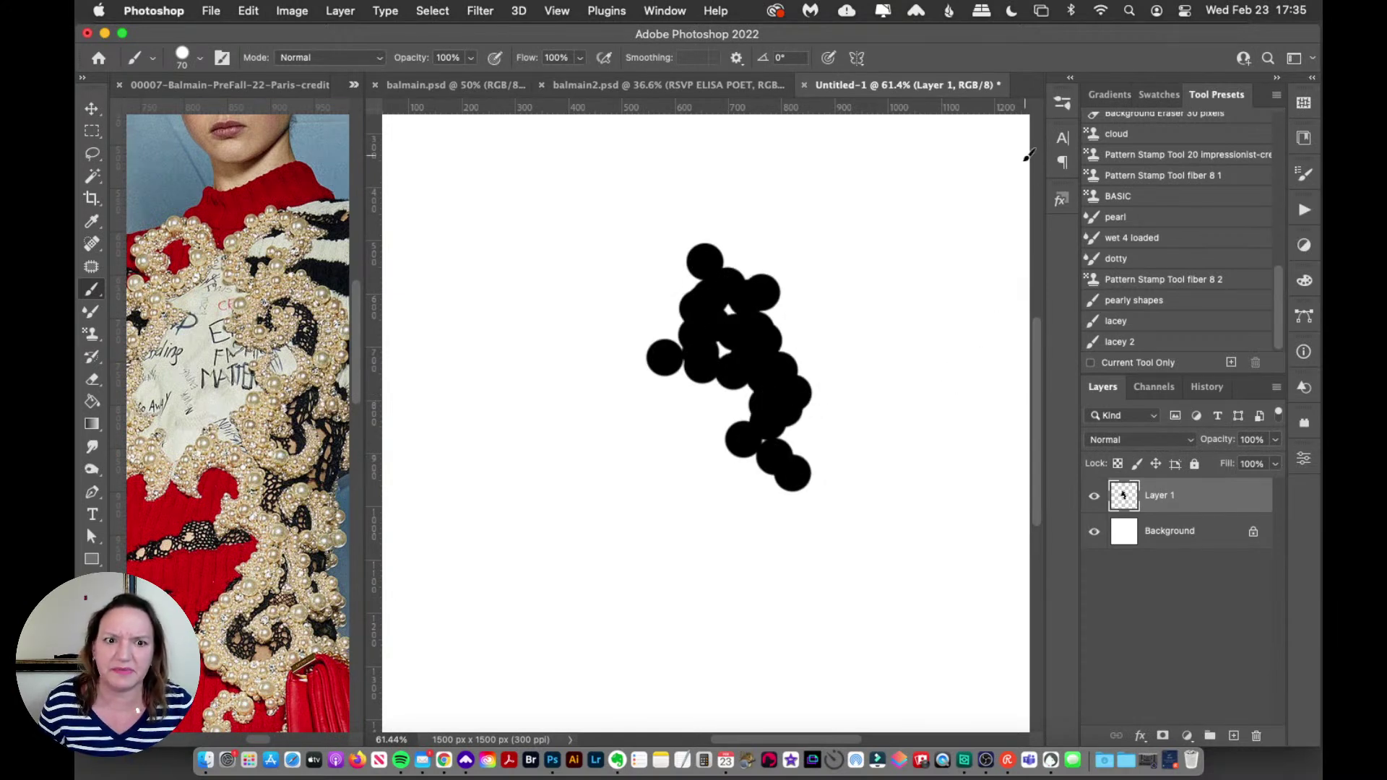
mouse_move(792, 236)
mouse_down()
mouse_move(824, 236)
mouse_move(852, 359)
mouse_move(911, 426)
mouse_up()
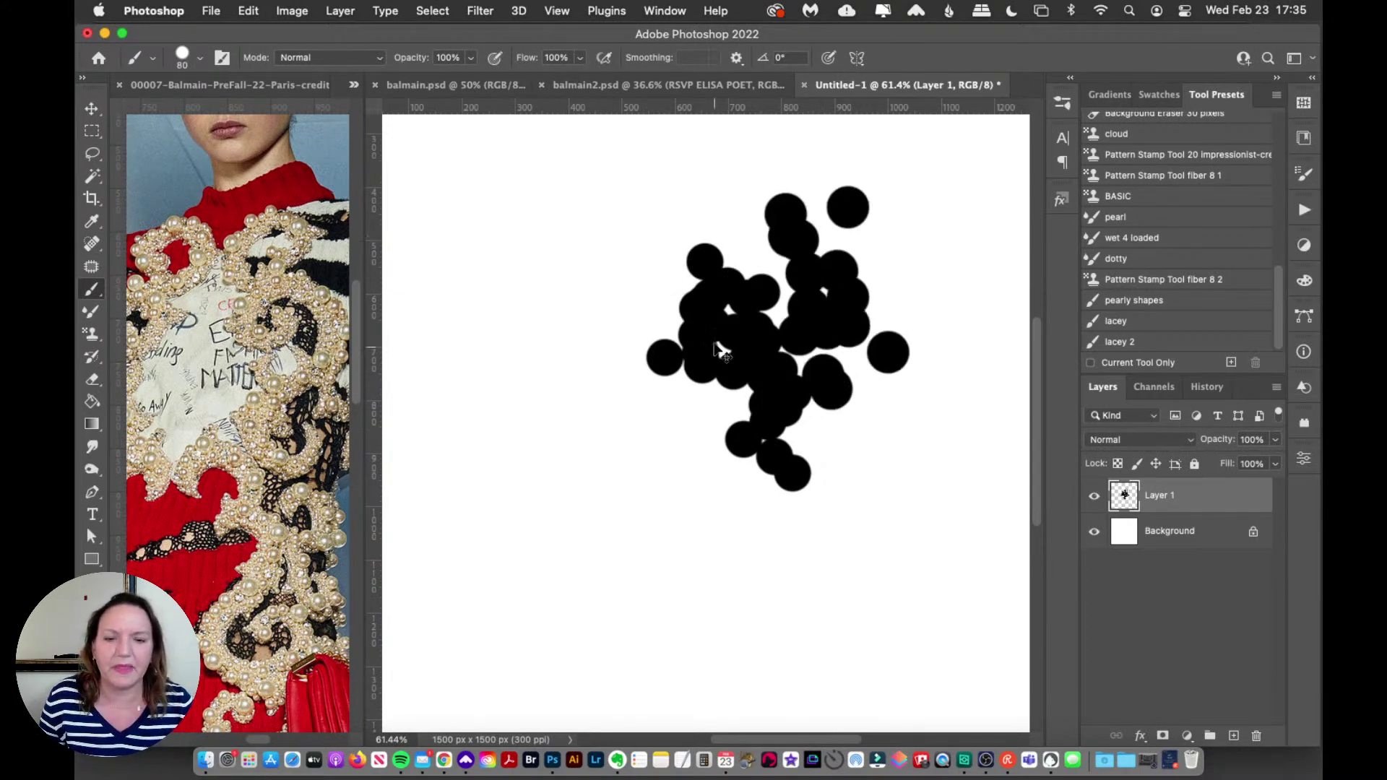
key(super+z)
mouse_move(648, 245)
mouse_down()
mouse_move(596, 342)
mouse_move(699, 494)
mouse_up()
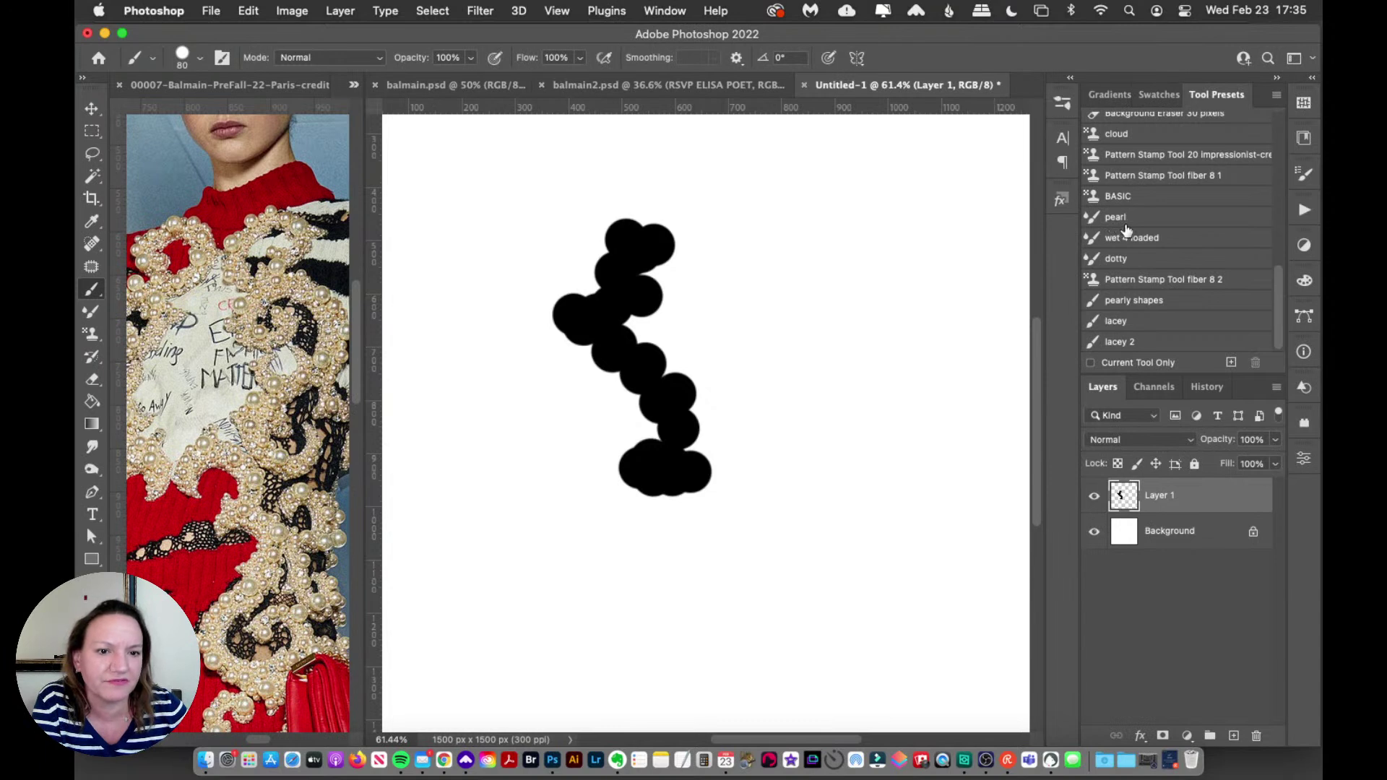
mouse_move(839, 242)
mouse_down()
mouse_move(842, 468)
mouse_move(802, 509)
mouse_up()
mouse_move(621, 246)
mouse_down()
mouse_move(636, 310)
mouse_move(614, 462)
mouse_up()
Step: Clear Layer 1 and paint a fresh vertical stroke of dabs on the left
key(super+a)
key(super+x)
drag(503, 242, 552, 519)
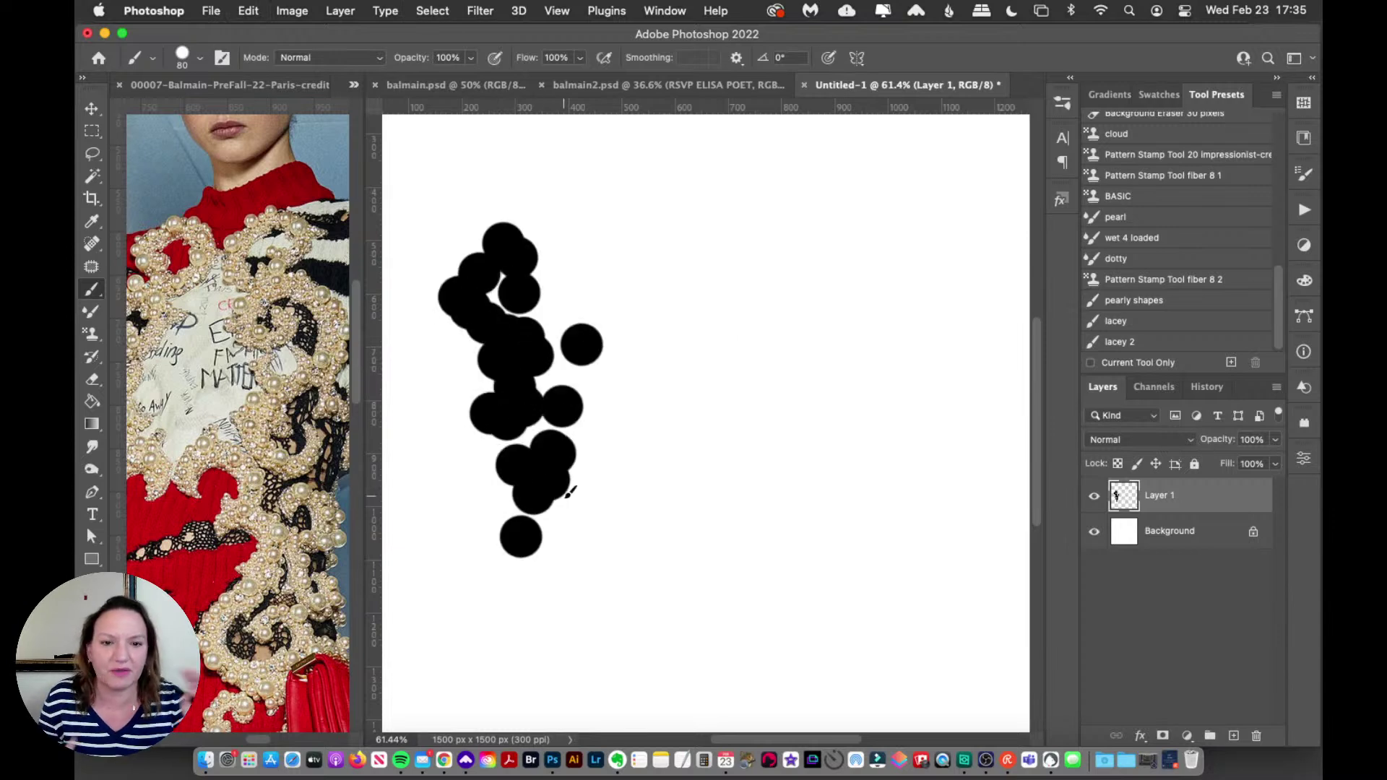
click(1063, 104)
Step: Save the current scatter brush as a new brush named Hard Round 80 3773
click(823, 257)
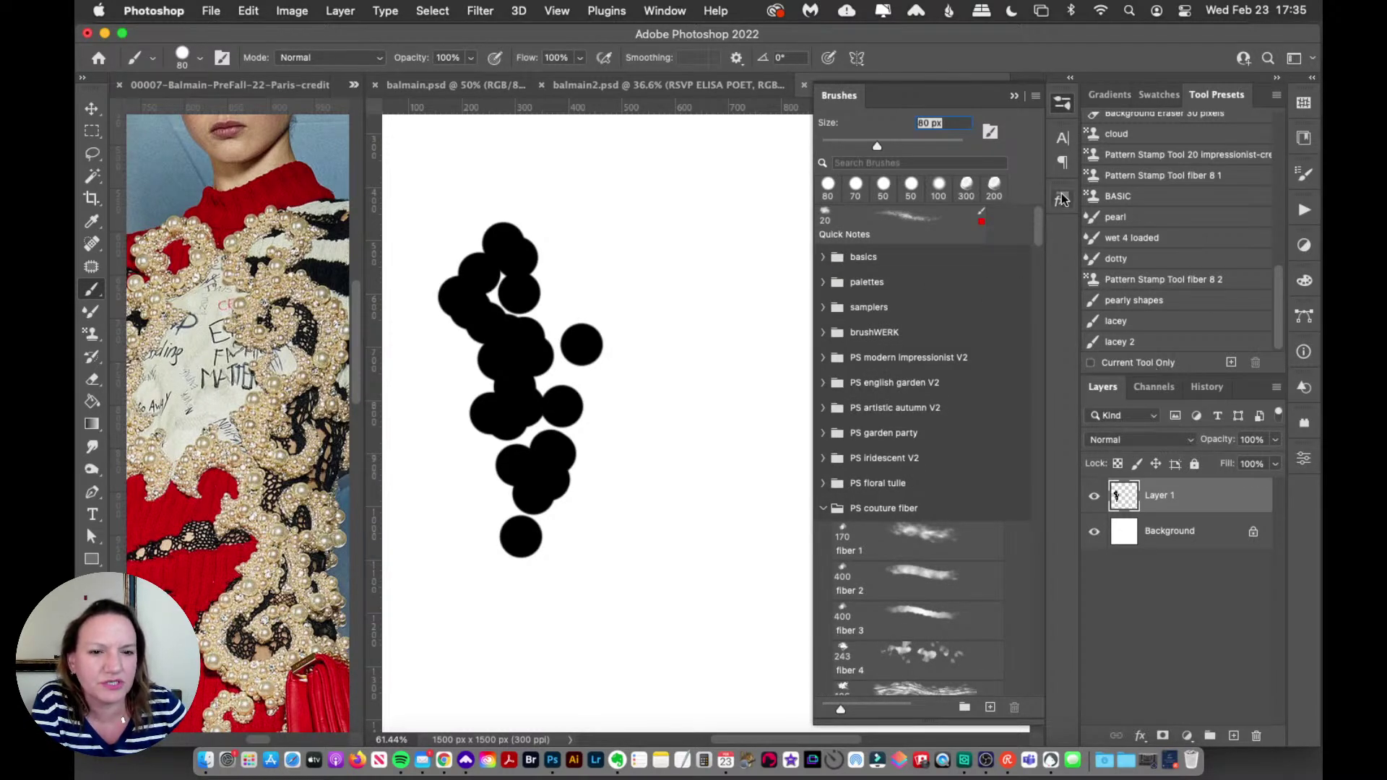
drag(1046, 227, 984, 696)
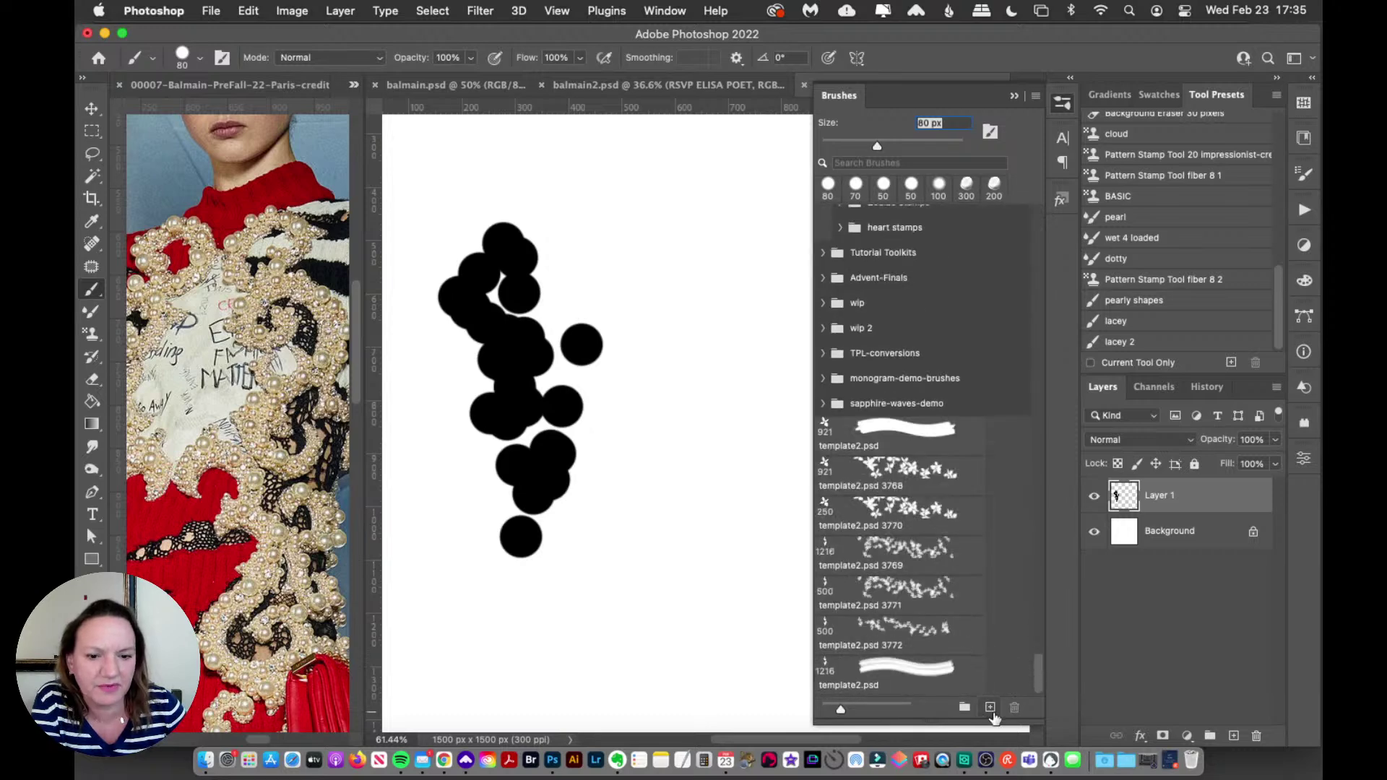
click(990, 707)
click(687, 210)
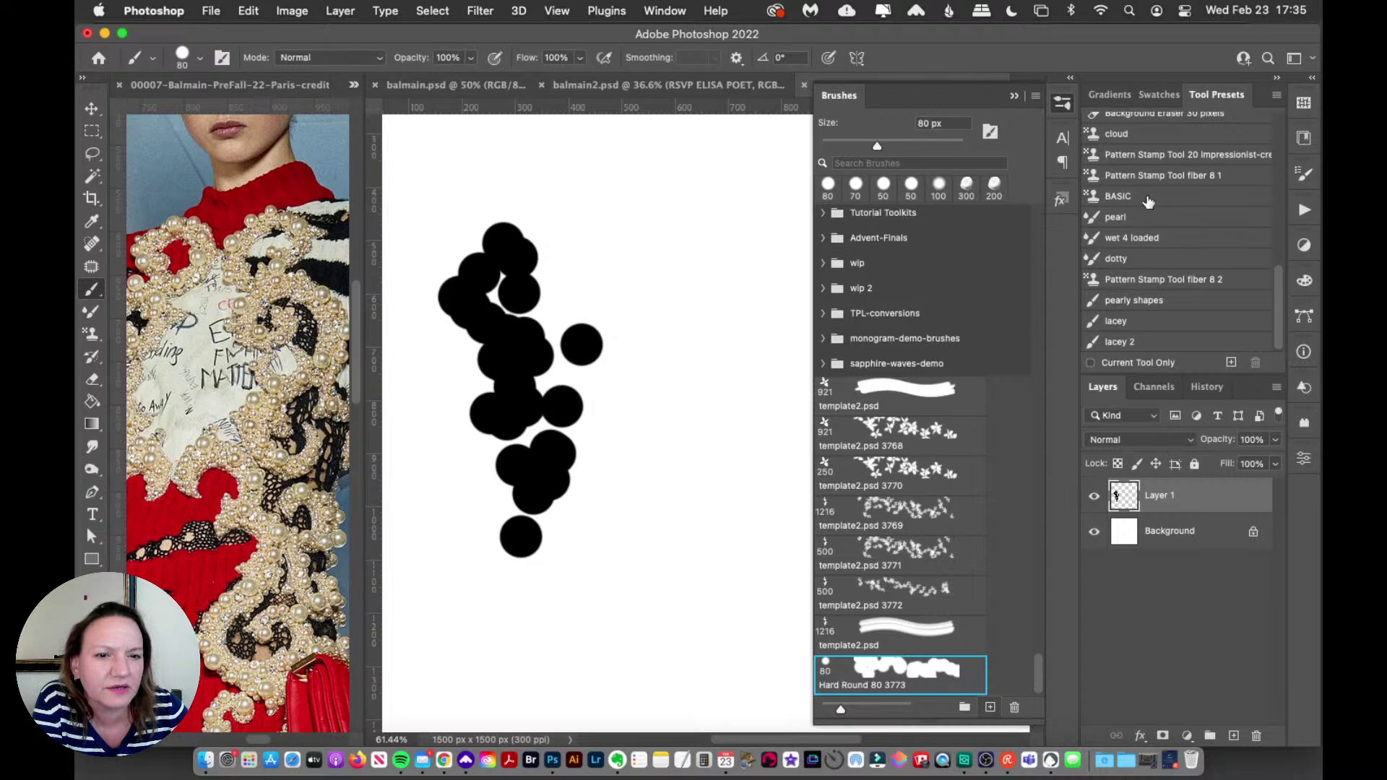
Step: Test the BASIC and dotty tool presets with strokes, clearing each afterwards
click(1148, 200)
mouse_move(705, 217)
mouse_down()
mouse_move(688, 268)
mouse_move(705, 376)
mouse_up()
key(super+a)
key(Delete)
click(1116, 258)
mouse_move(609, 212)
mouse_down()
mouse_move(592, 285)
mouse_move(649, 349)
mouse_up()
key(super+z)
Step: Load the pearly shapes tool preset and set the foreground colour to black
click(1147, 282)
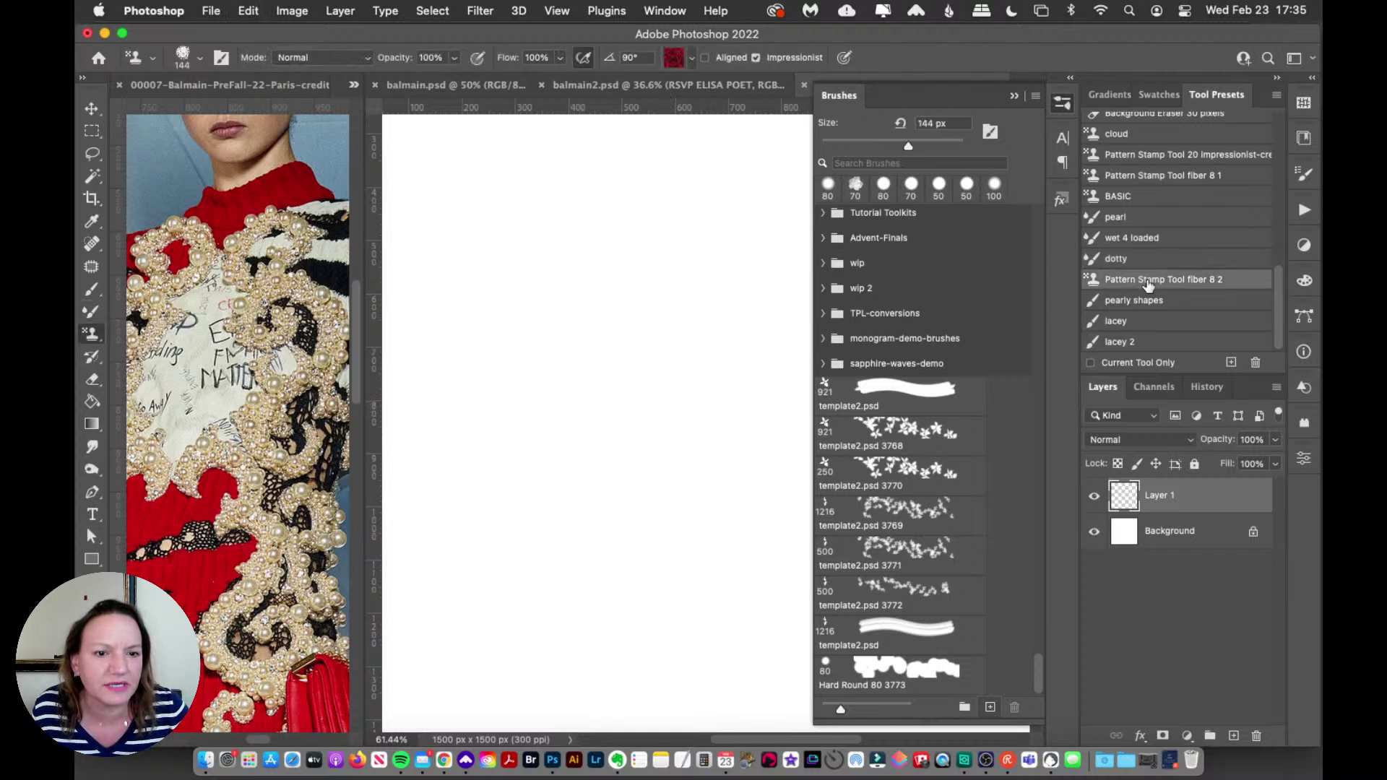
click(1136, 221)
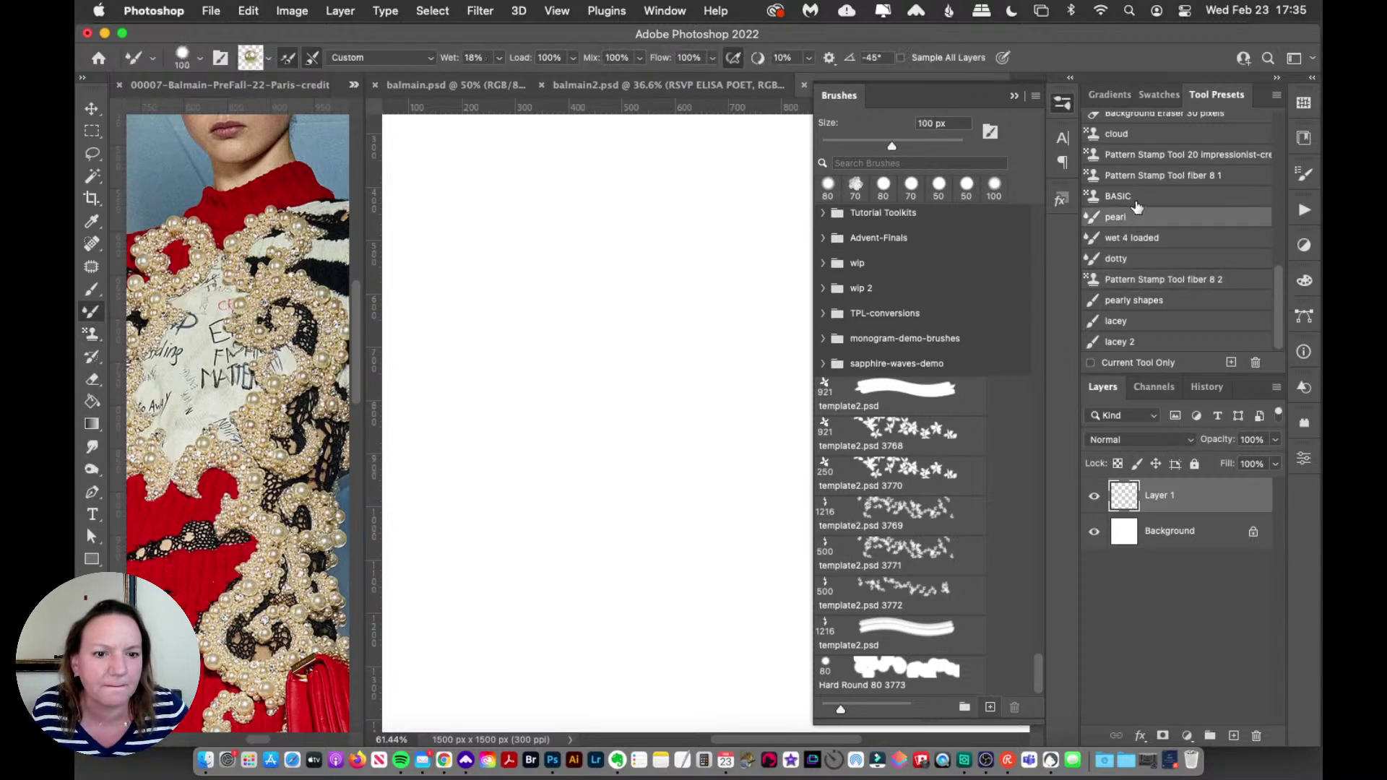
click(1143, 302)
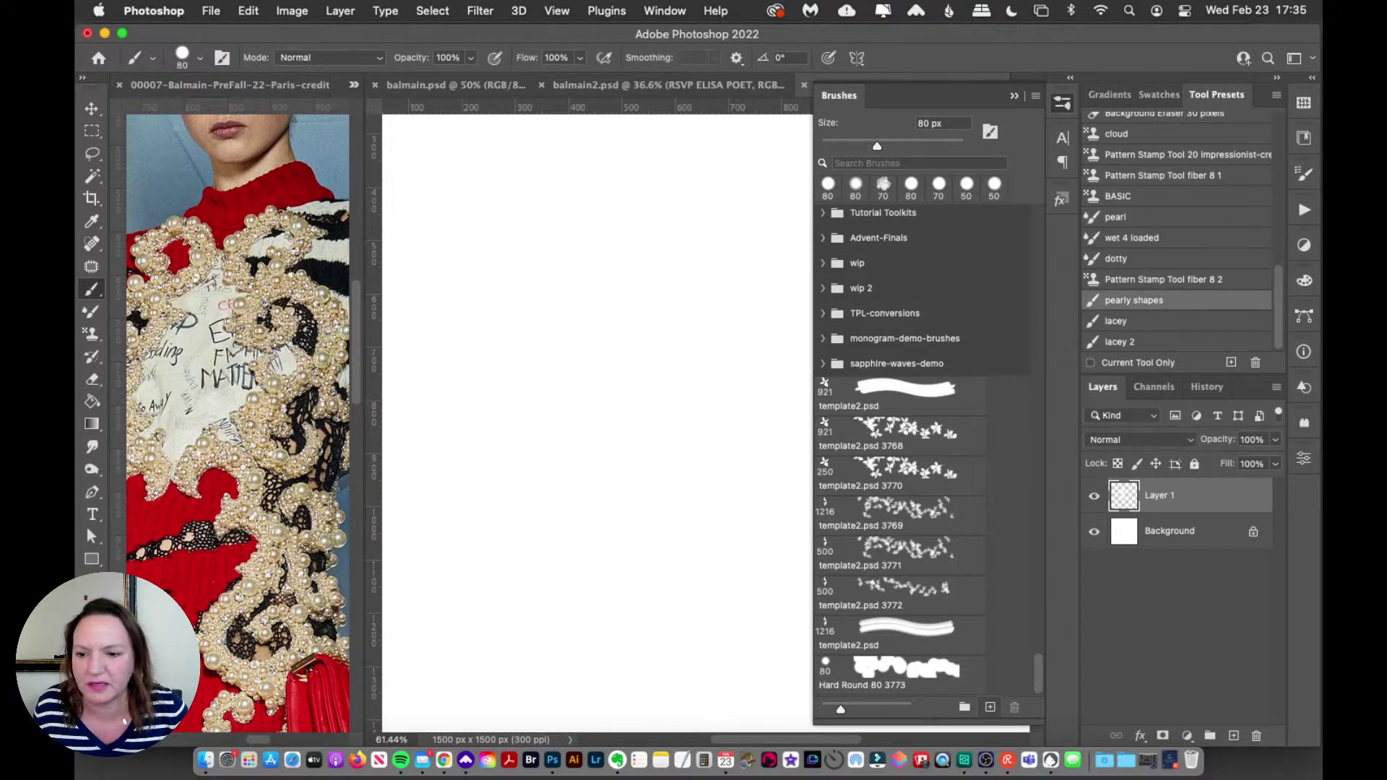
click(89, 654)
drag(982, 591, 825, 673)
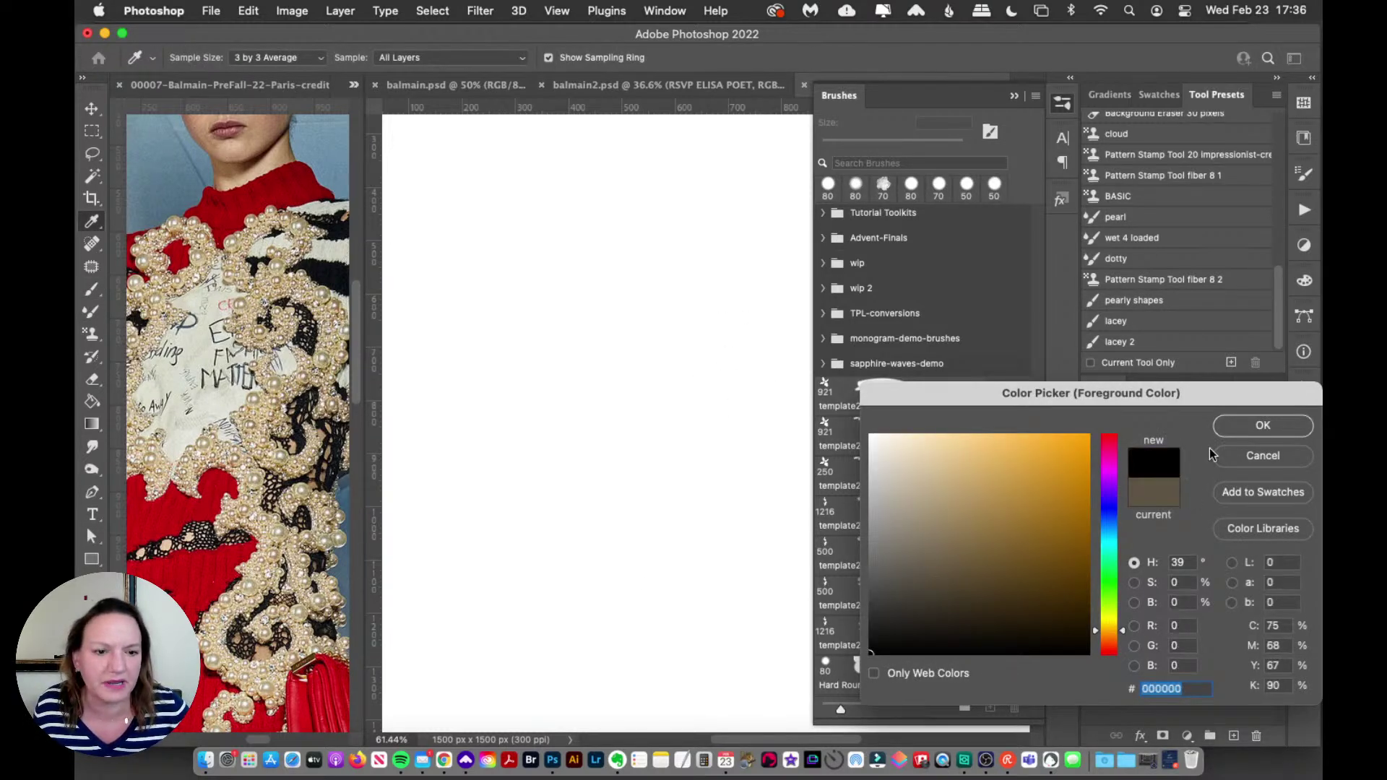
Step: Confirm black and paint a scattered test stroke down the canvas
click(1236, 420)
mouse_move(614, 224)
mouse_down()
mouse_move(610, 347)
mouse_move(678, 486)
mouse_up()
key(super+z)
mouse_move(560, 186)
mouse_down()
mouse_move(520, 412)
mouse_move(555, 591)
mouse_up()
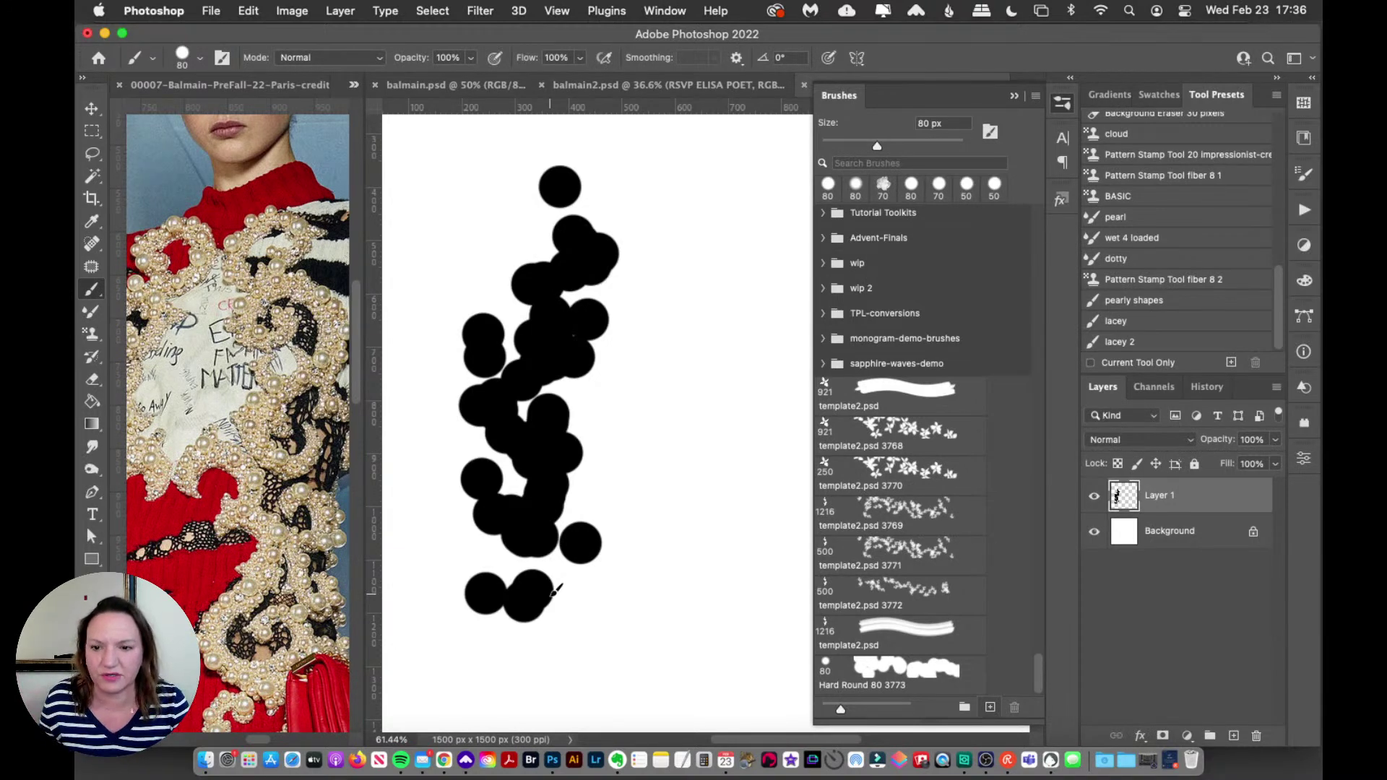
Step: Check scattering at 267% with count 4 and 82% tip spacing, then test and undo another stroke
click(1301, 179)
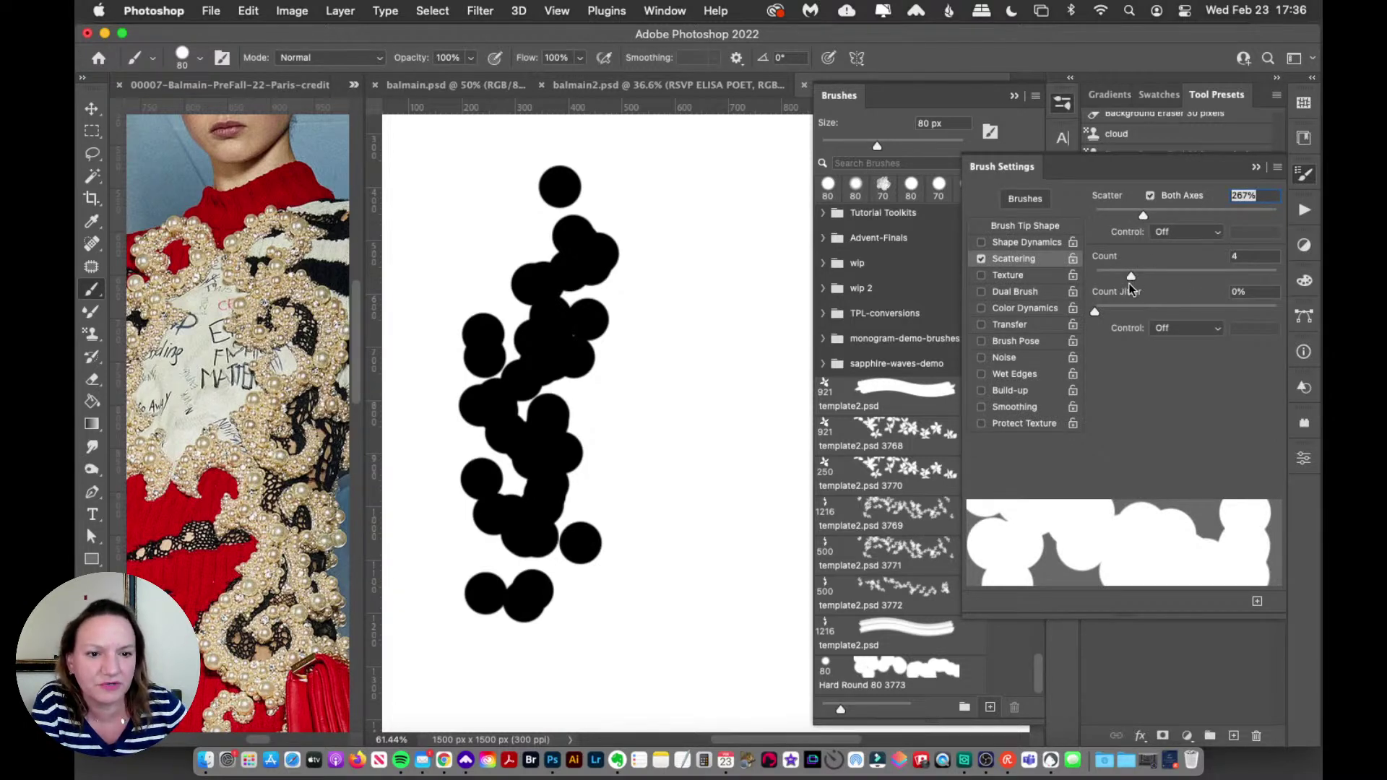
click(1046, 227)
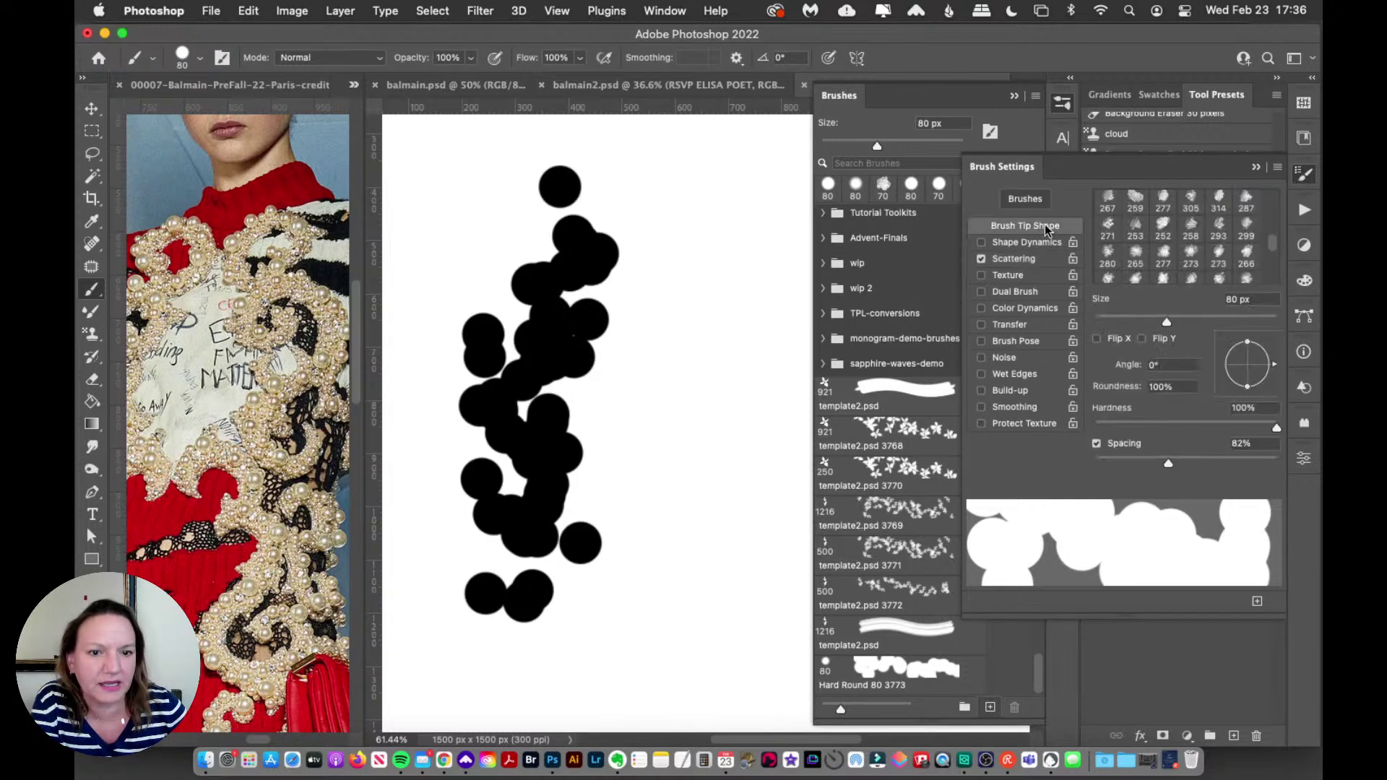
click(1304, 173)
mouse_move(763, 242)
mouse_down()
mouse_move(672, 340)
mouse_move(697, 463)
mouse_up()
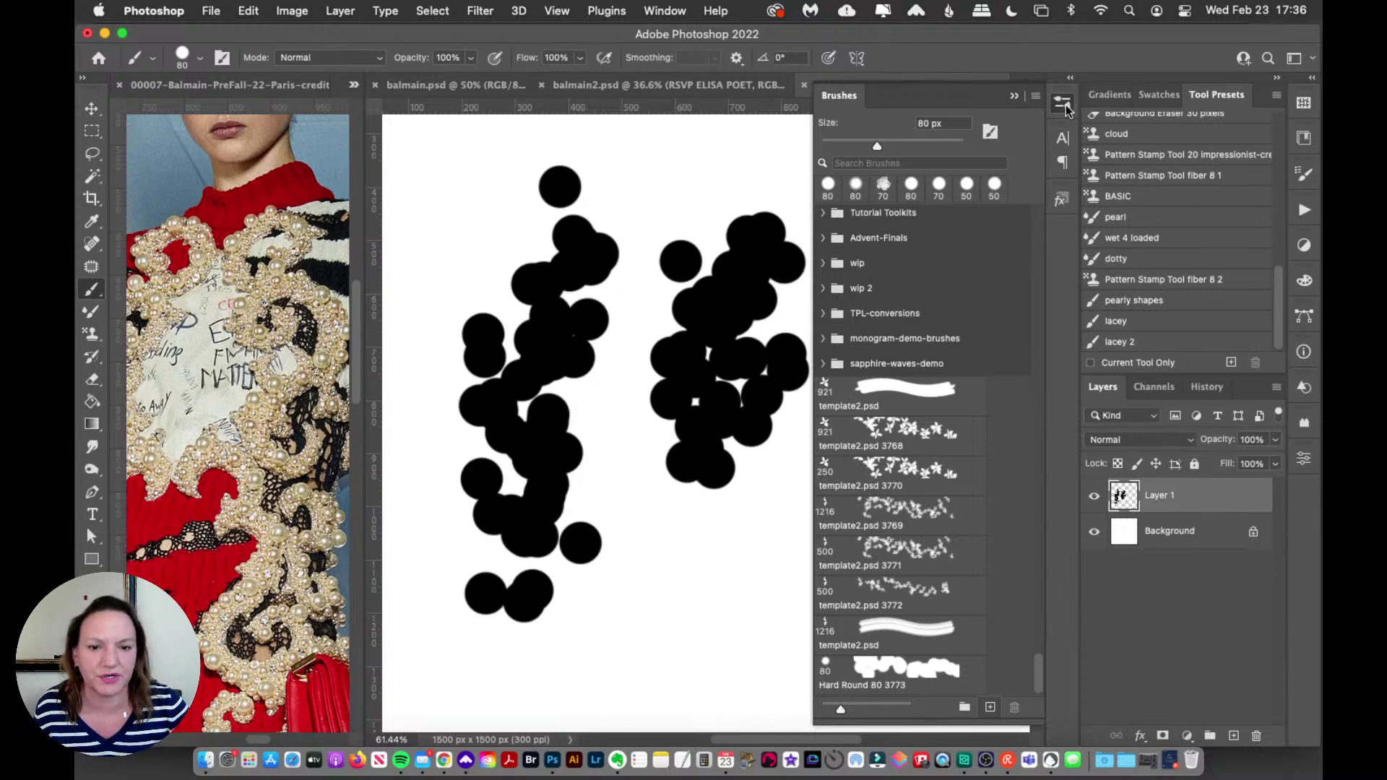
click(1062, 103)
key(super+z)
key(super+z)
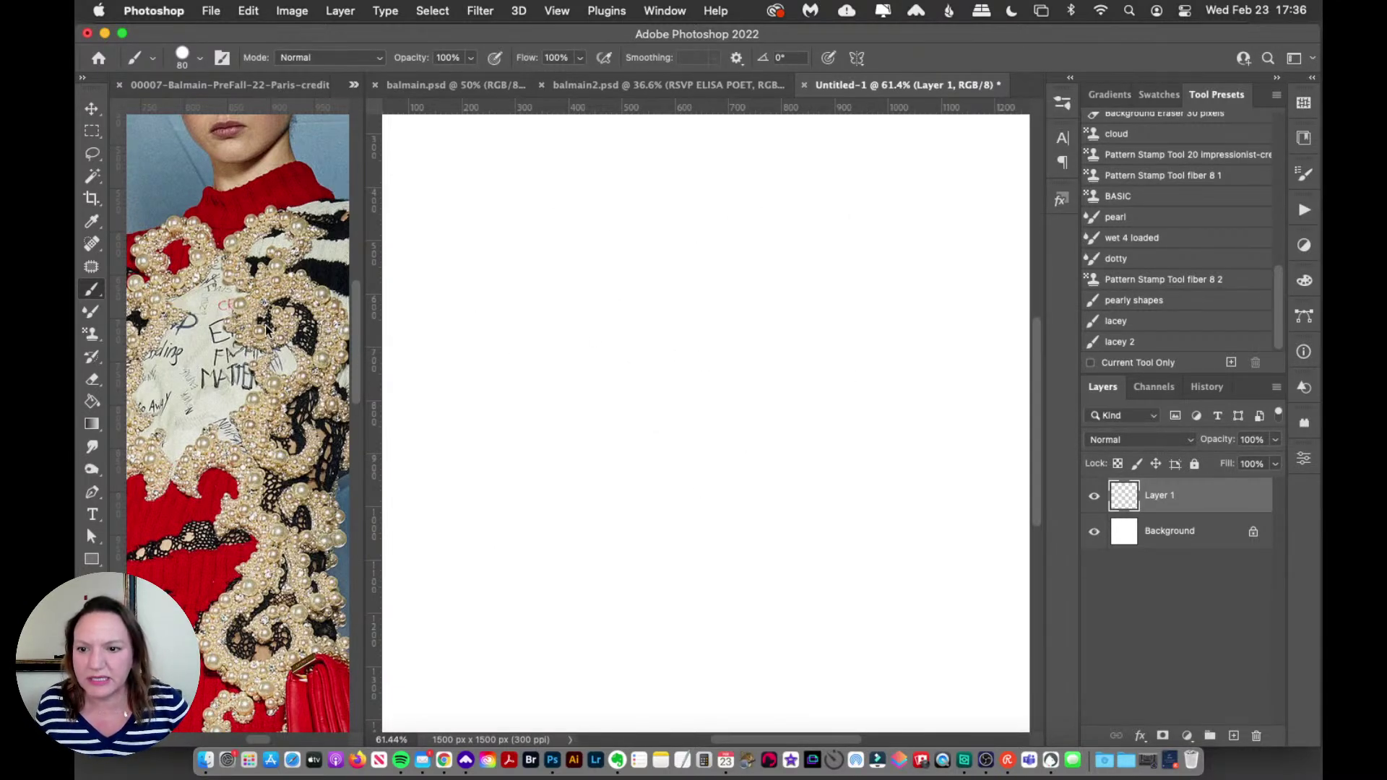
Step: Widen the reference photo's window, zoom into its pearls, and sample a pearl colour with the Eyedropper
key(z)
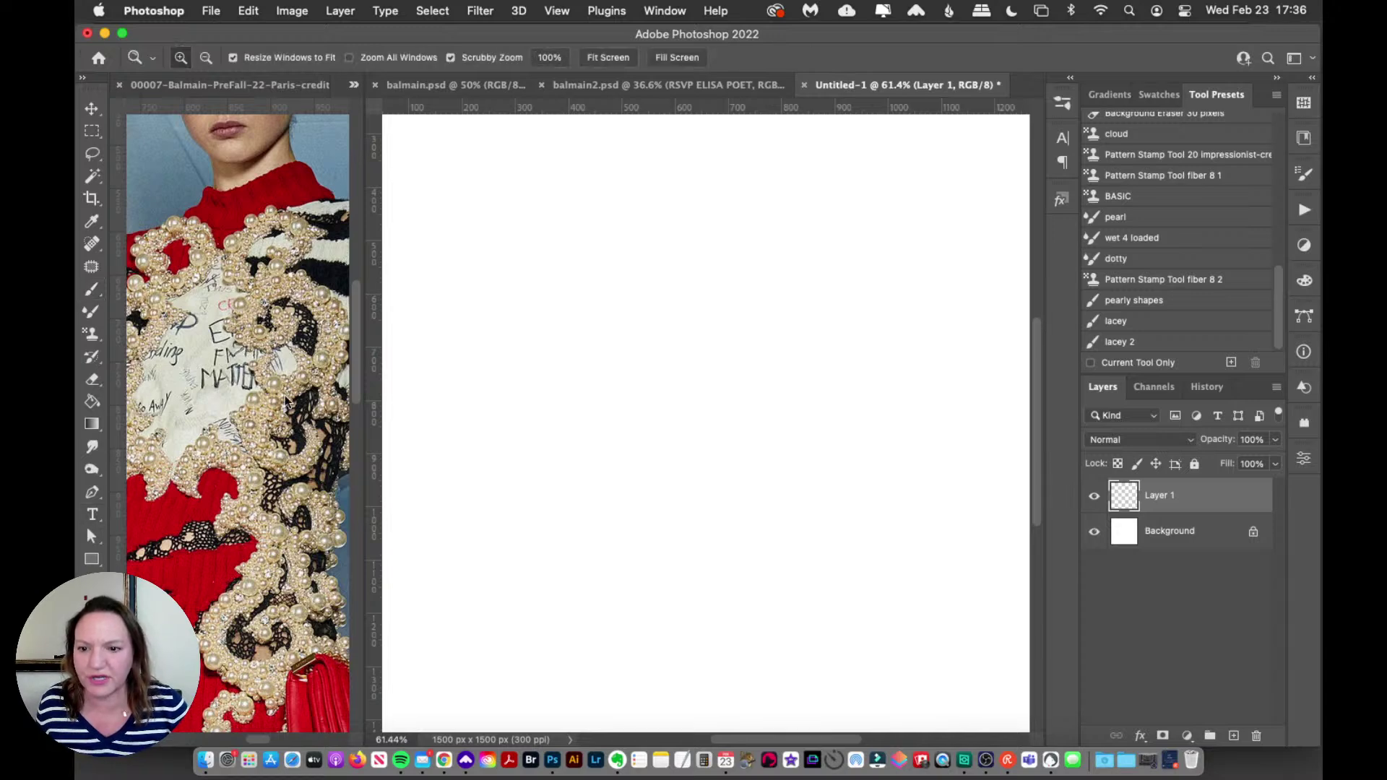
click(474, 85)
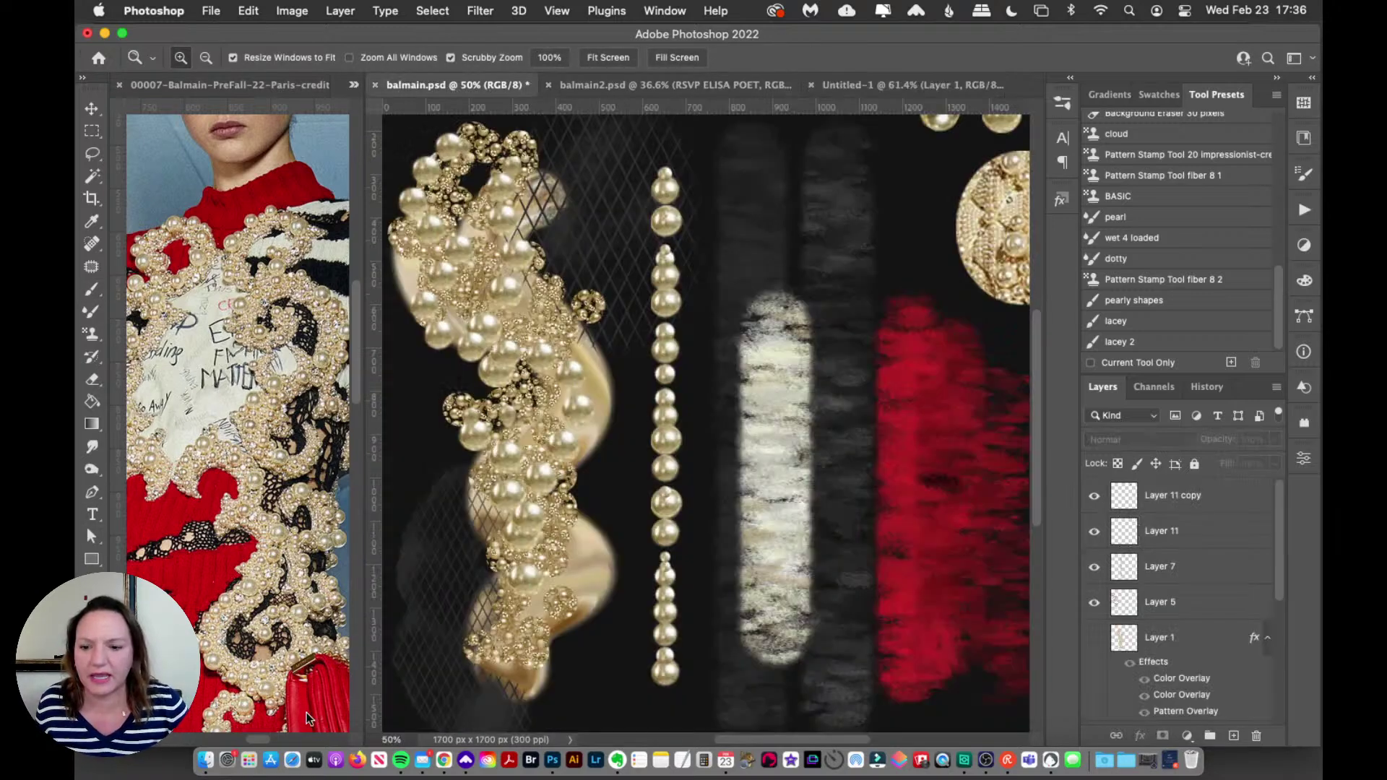
click(257, 738)
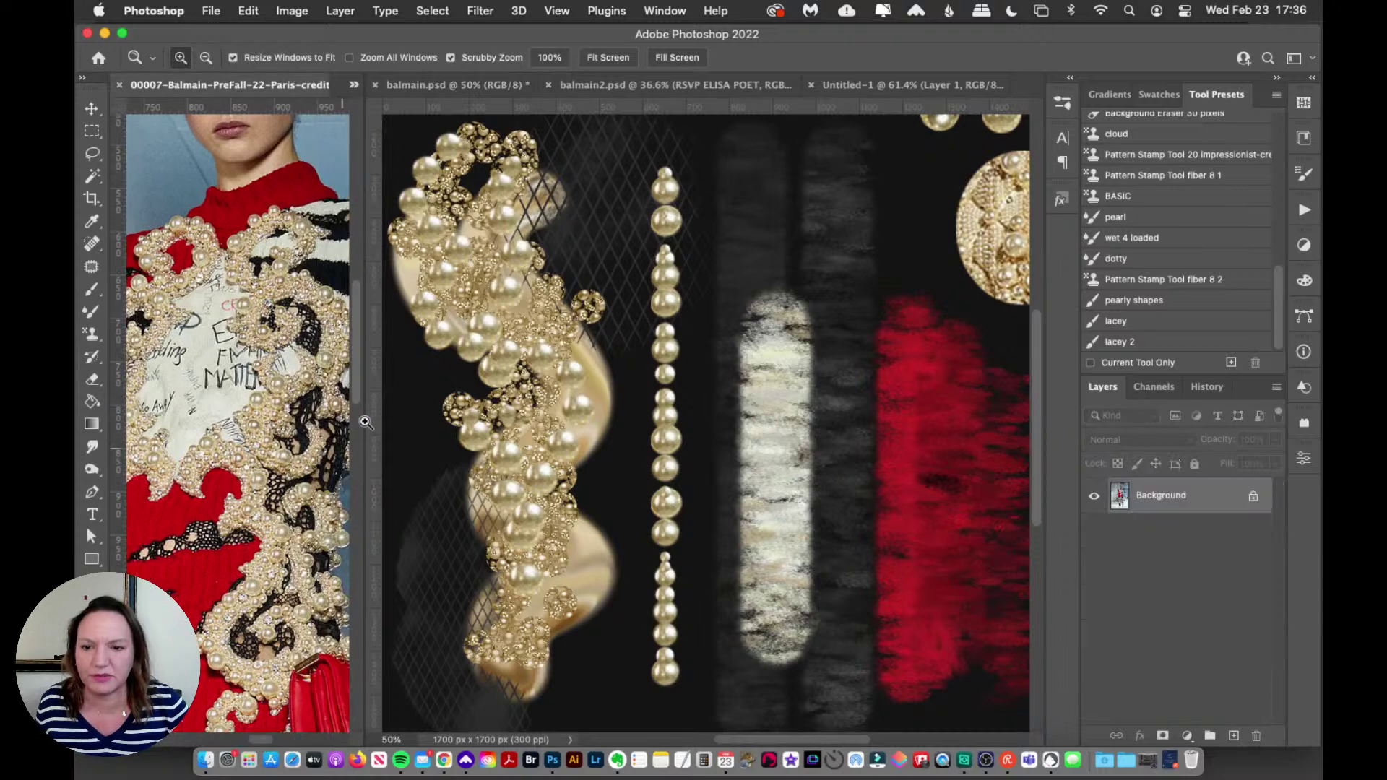
drag(364, 423, 443, 426)
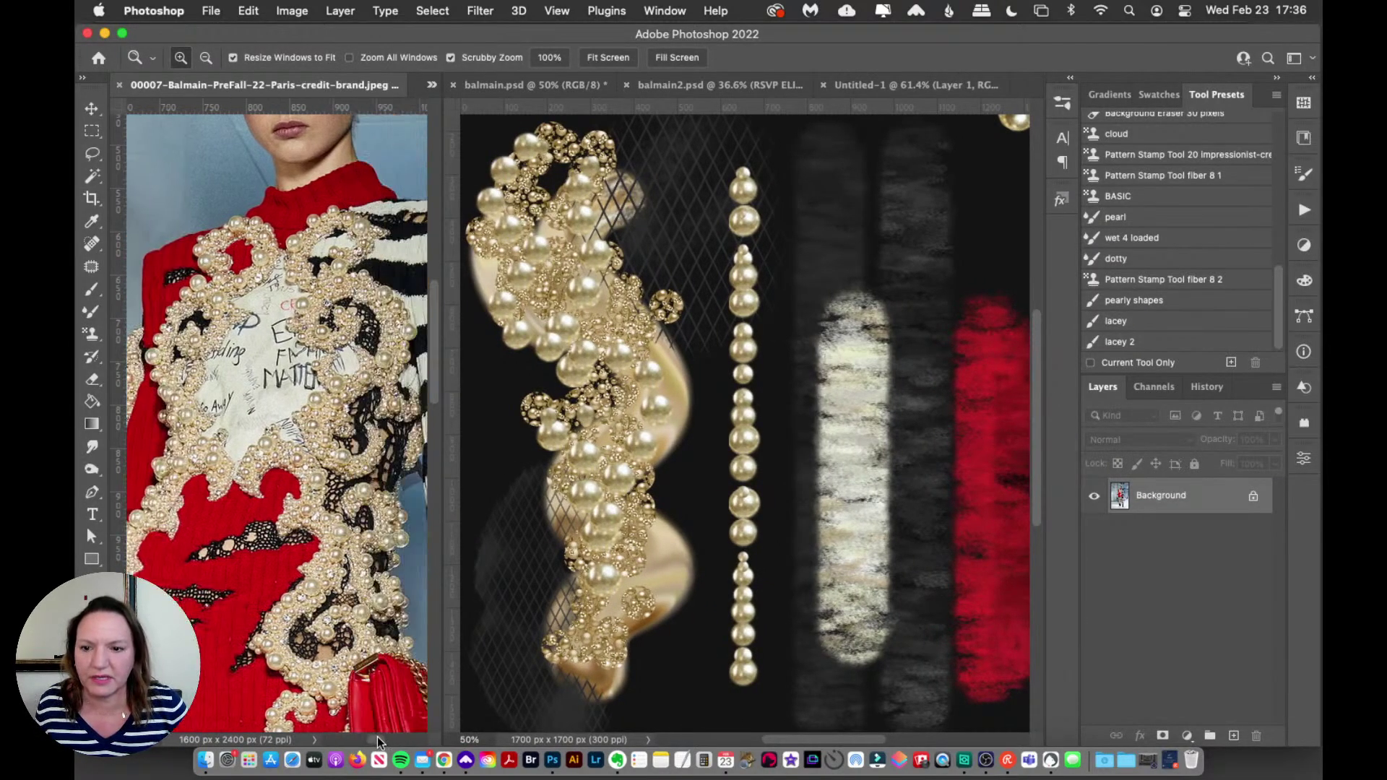
click(300, 419)
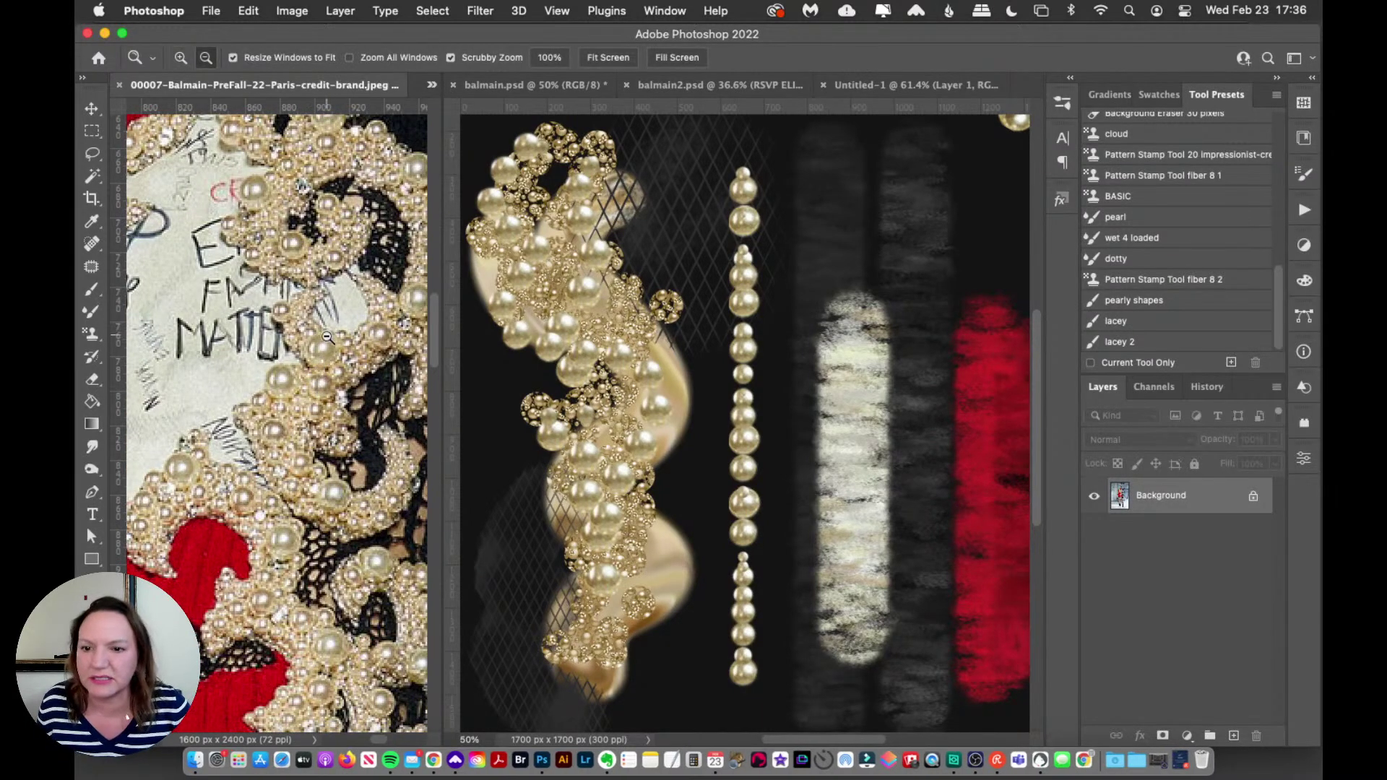
click(92, 221)
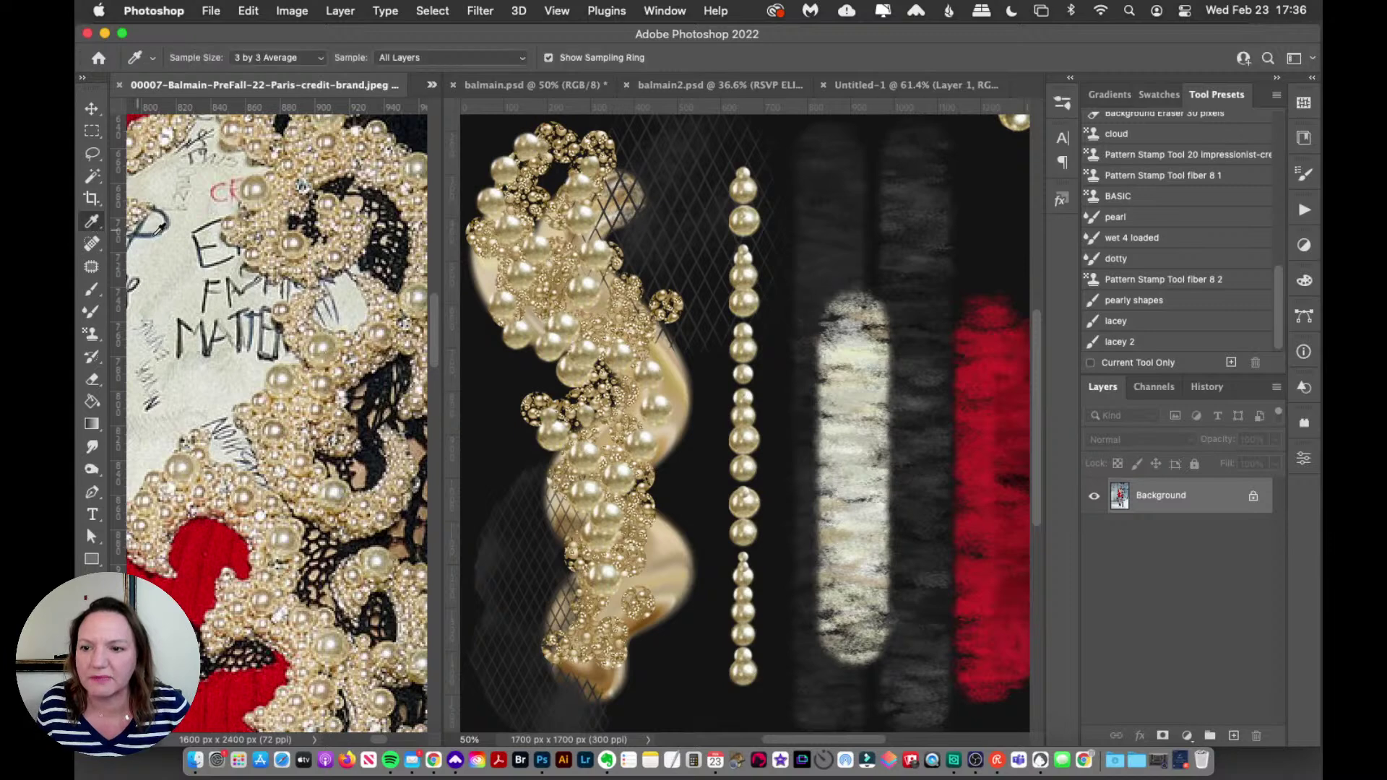
click(337, 337)
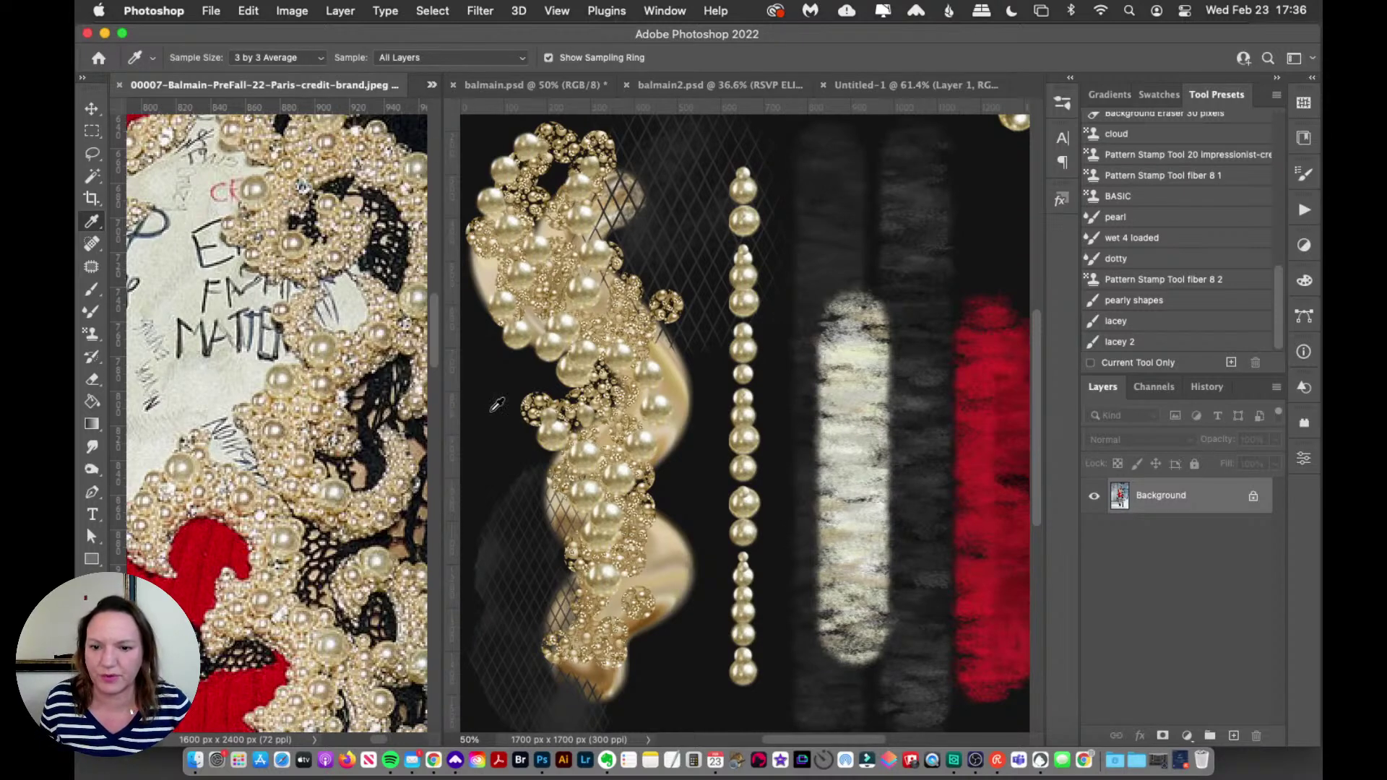
Step: Adjust the document split, zoom the reference photo out and back in, and return to balmain.psd with the brush
drag(446, 410, 476, 411)
key(z)
alt+click(298, 370)
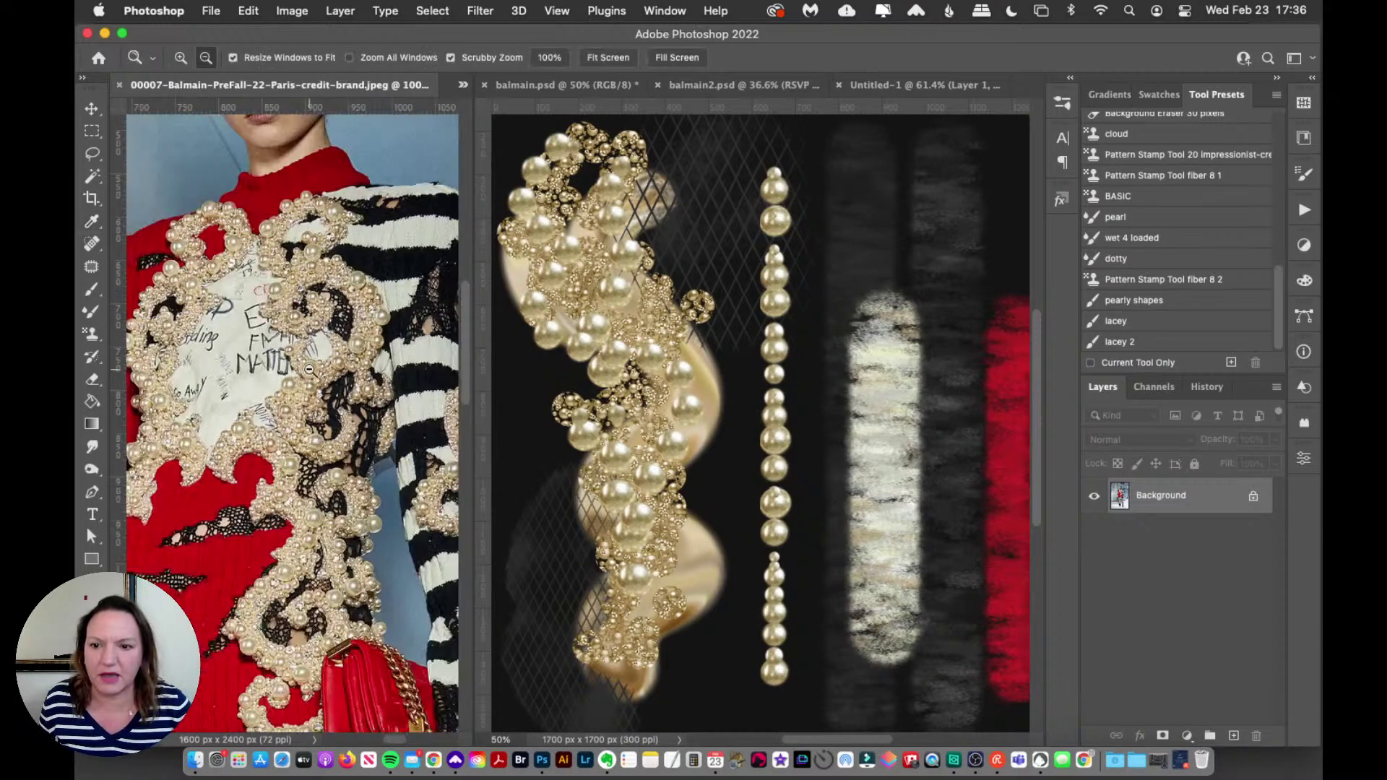
alt+click(297, 370)
click(298, 370)
click(92, 289)
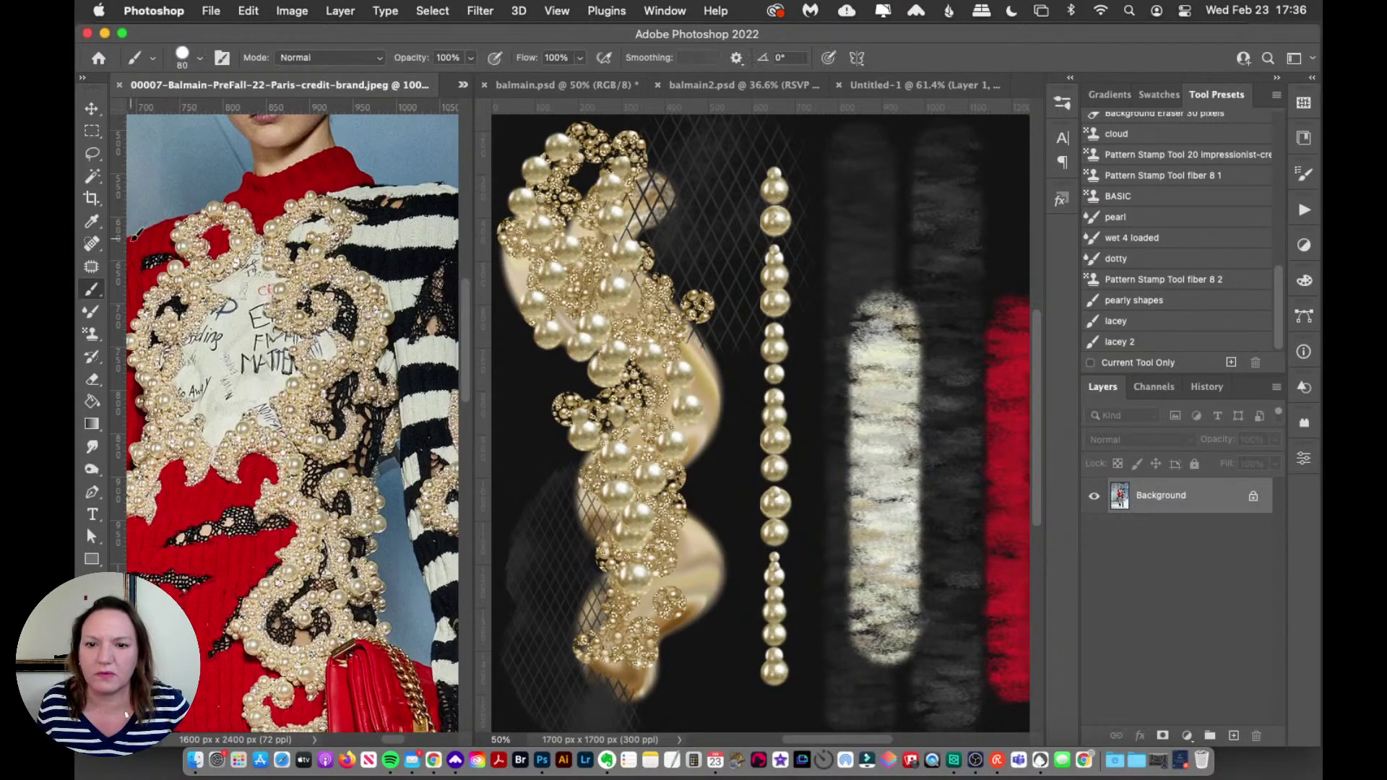
click(620, 86)
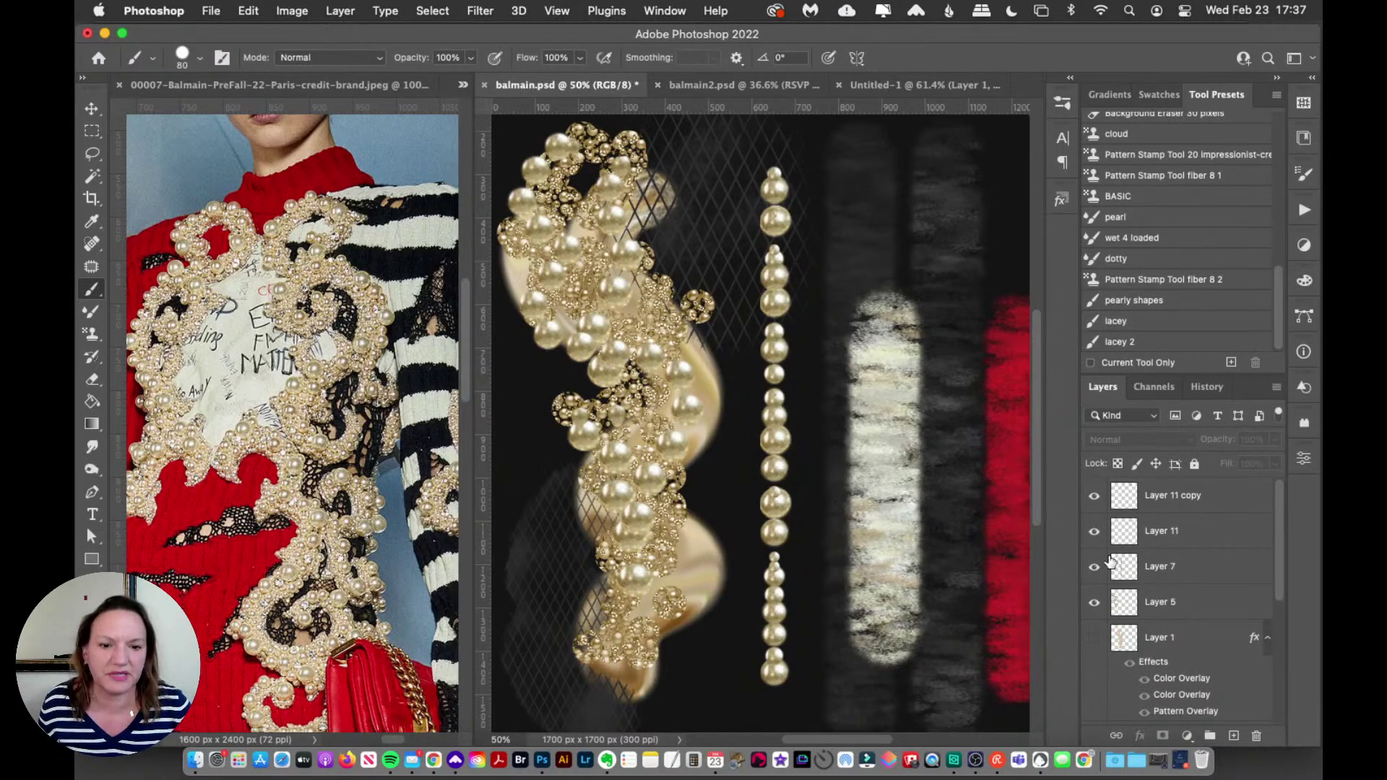
Step: Add a new layer above Layer 11 copy and try beige dab strokes with the scatter brush
click(1239, 505)
click(1234, 735)
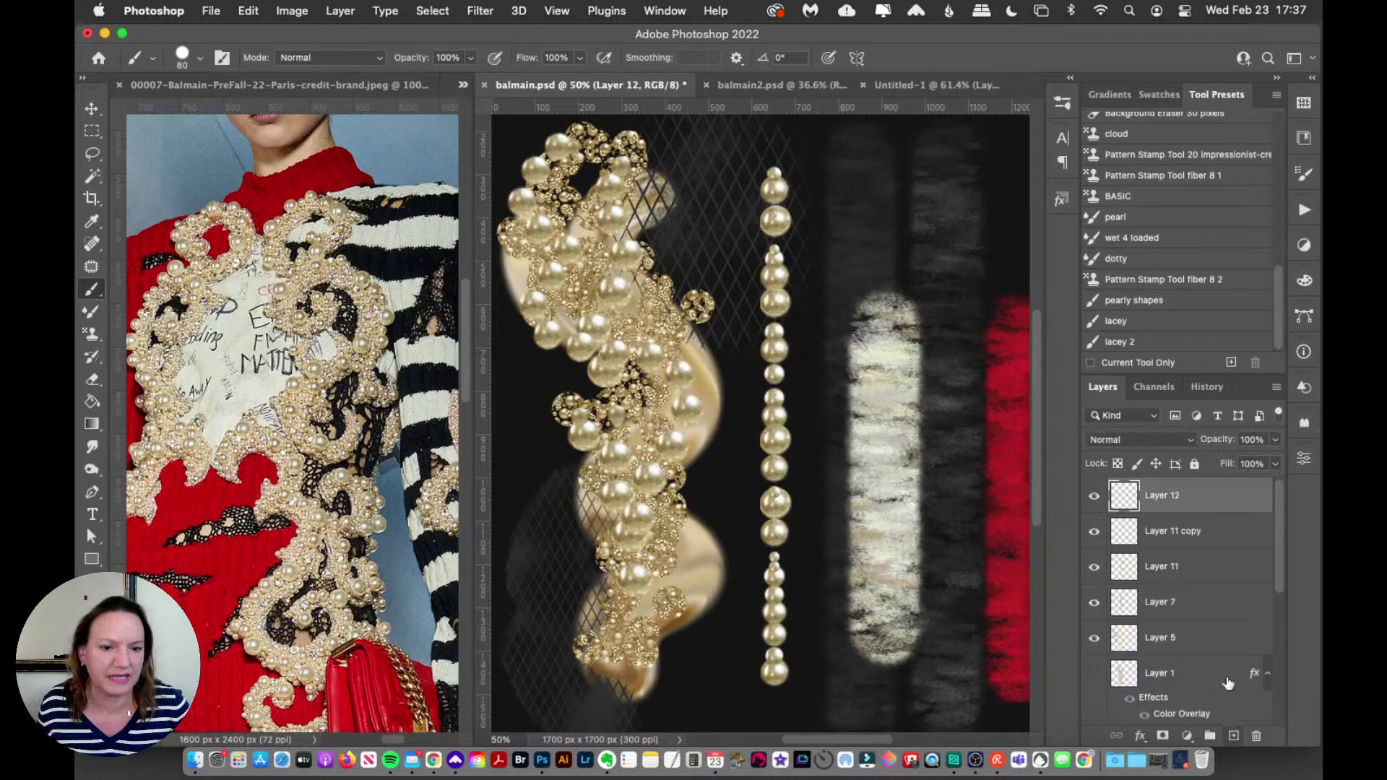
drag(849, 204, 911, 281)
key(cmd+z)
drag(939, 184, 943, 520)
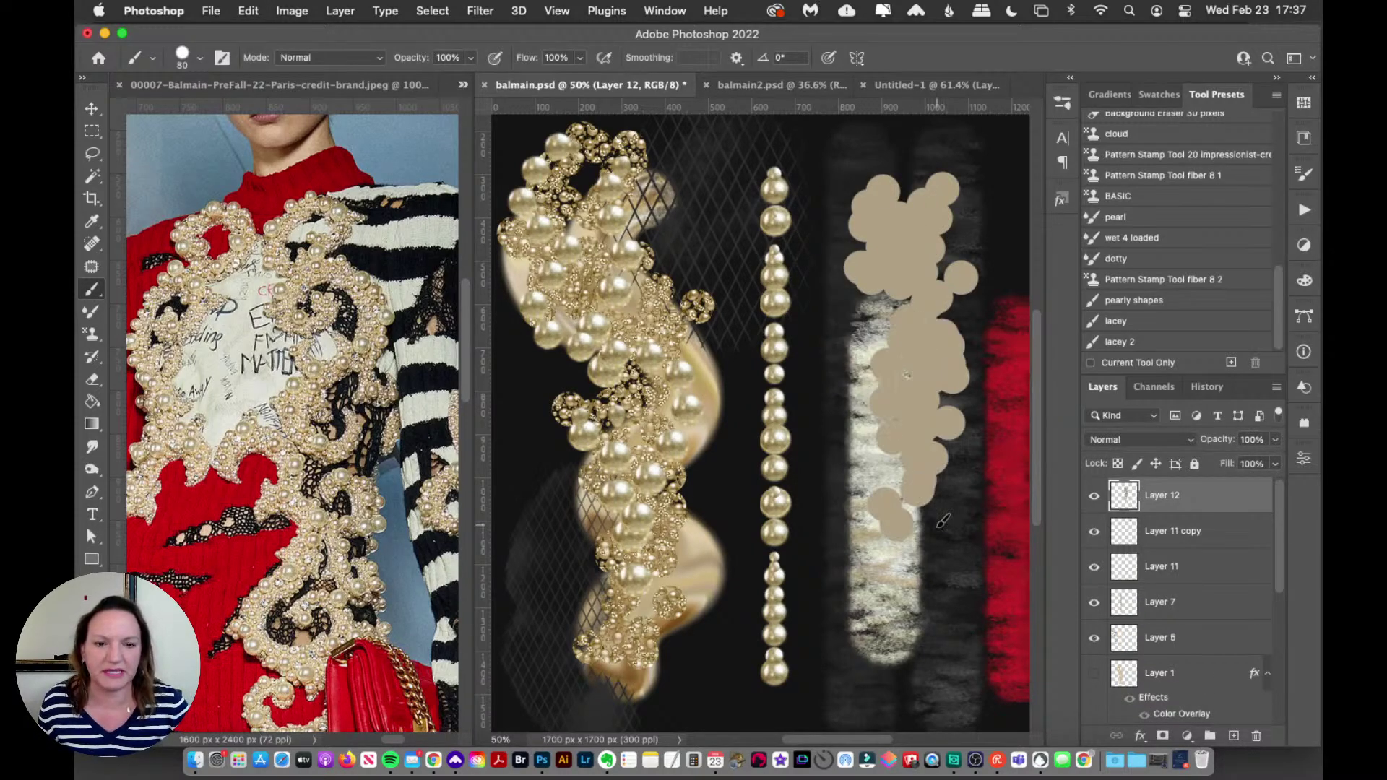
key(super+z)
mouse_move(927, 161)
mouse_down()
mouse_move(940, 293)
mouse_move(903, 448)
mouse_move(914, 516)
mouse_up()
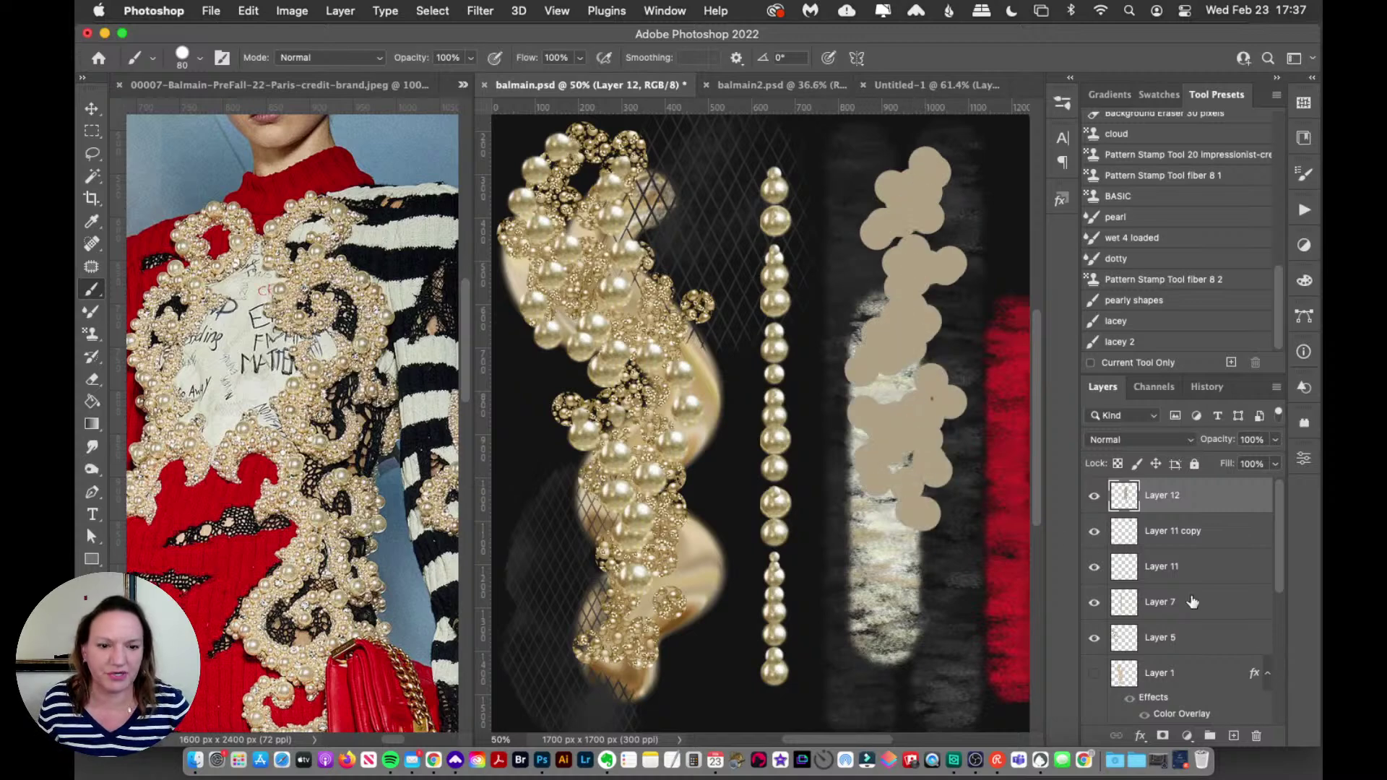
Step: Hide Layer 8's fur and red textures, leaving the Layer 7 pearl column visible
click(1094, 603)
click(1095, 603)
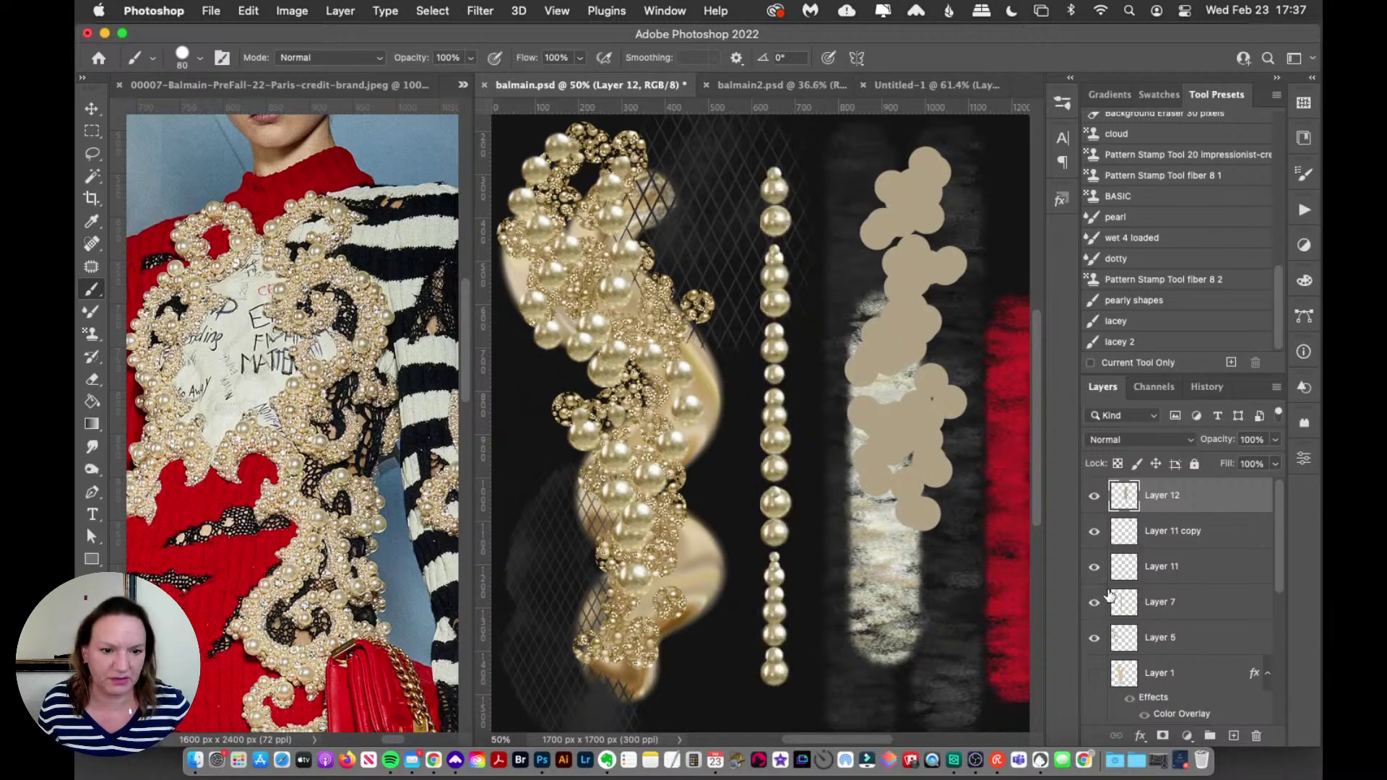
drag(1273, 579, 1262, 668)
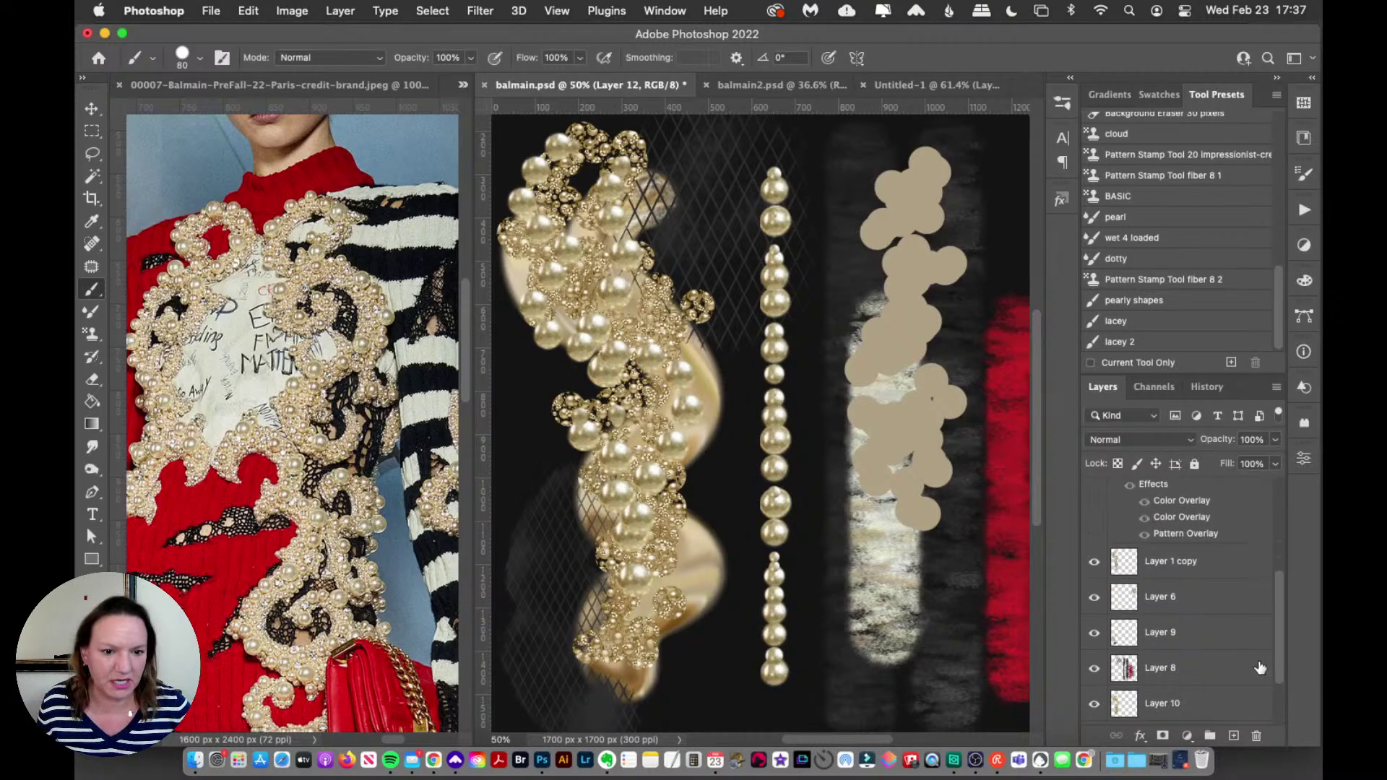
click(1093, 669)
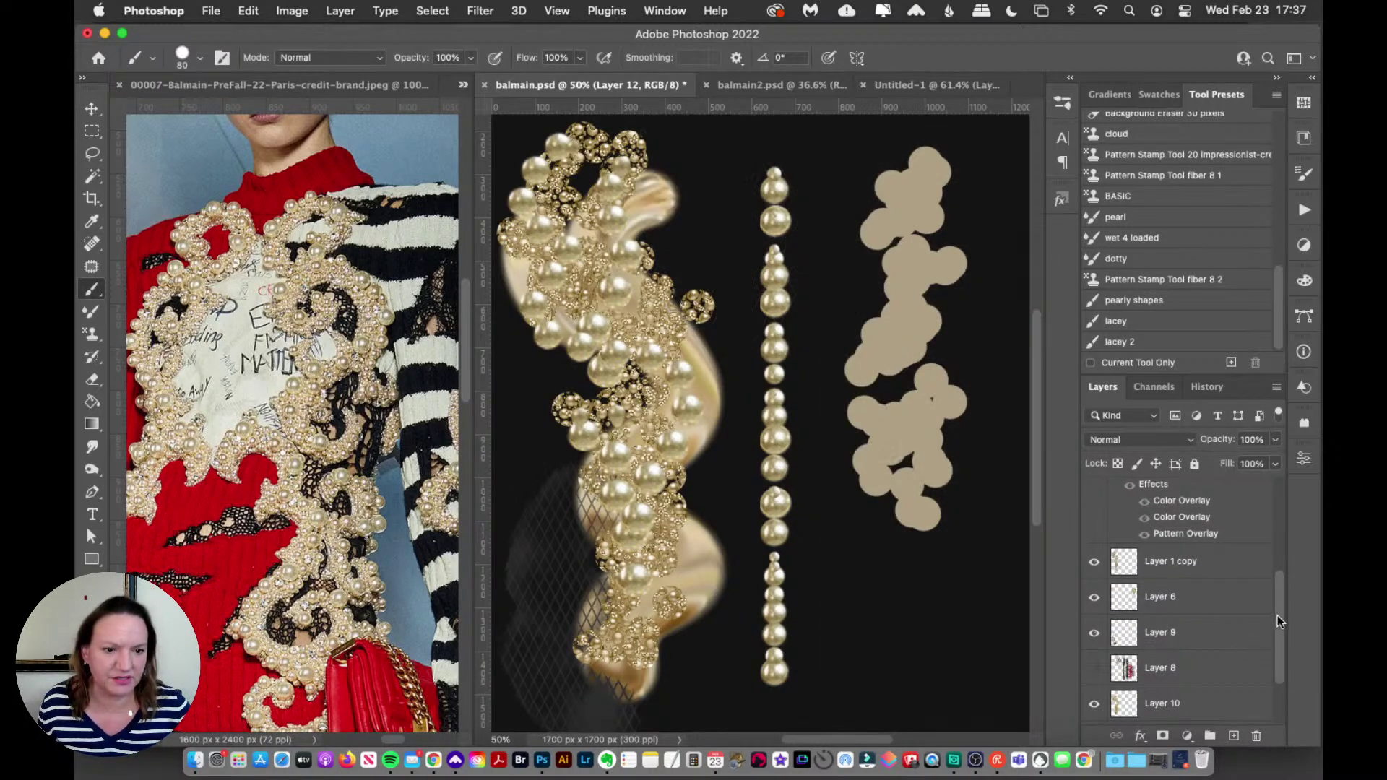
drag(1277, 619, 1276, 485)
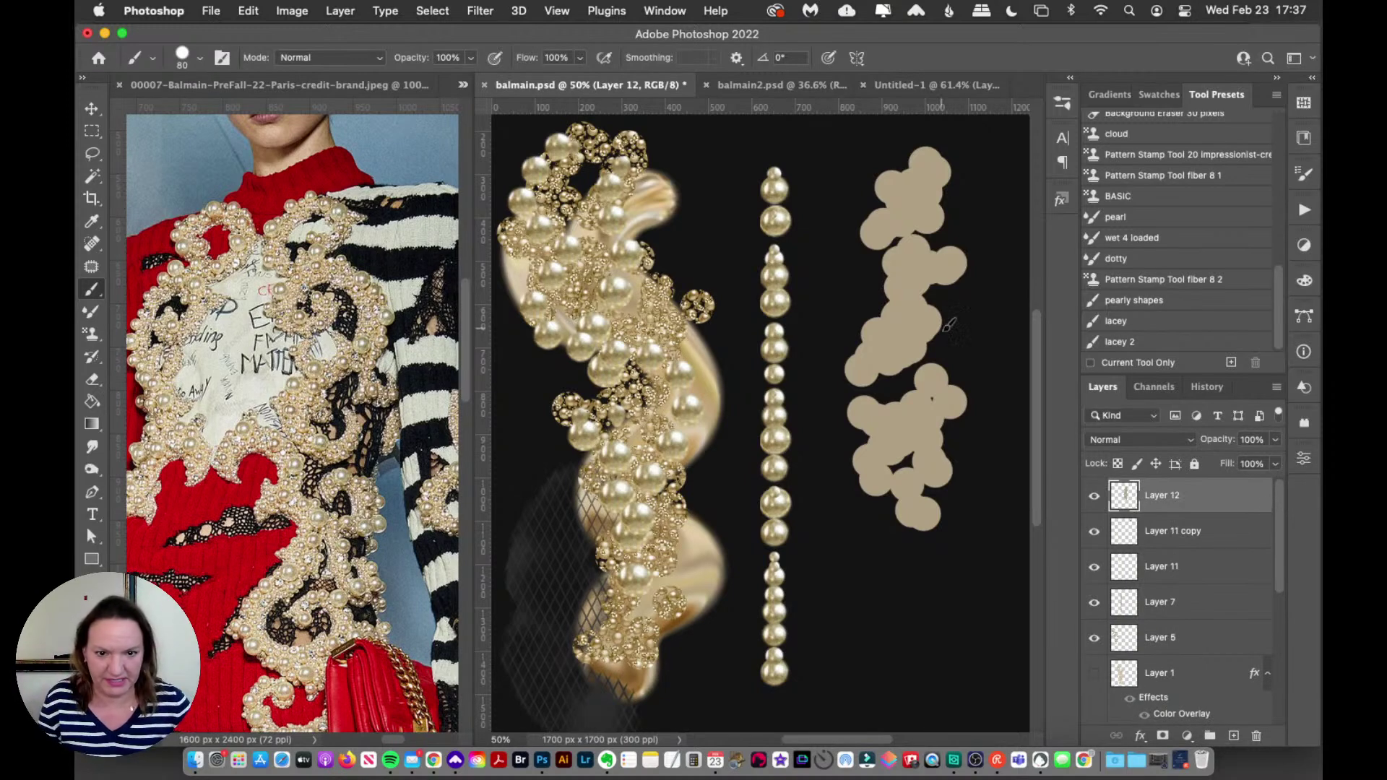
Step: Replace the tall beige blob with a new cluster of scattered beige circles down the canvas
key(super+z)
mouse_move(932, 213)
mouse_down()
mouse_move(916, 327)
mouse_move(964, 480)
mouse_up()
drag(972, 271, 939, 553)
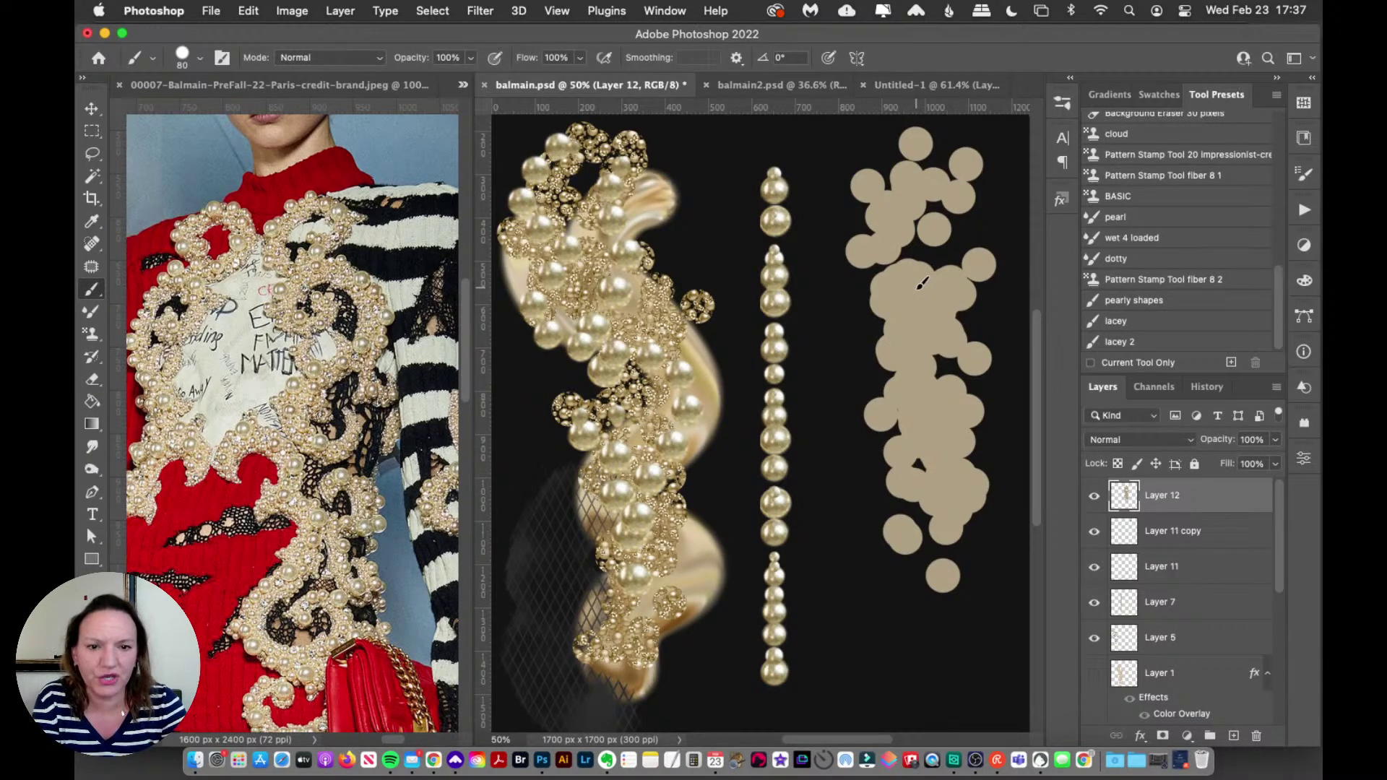
click(1304, 138)
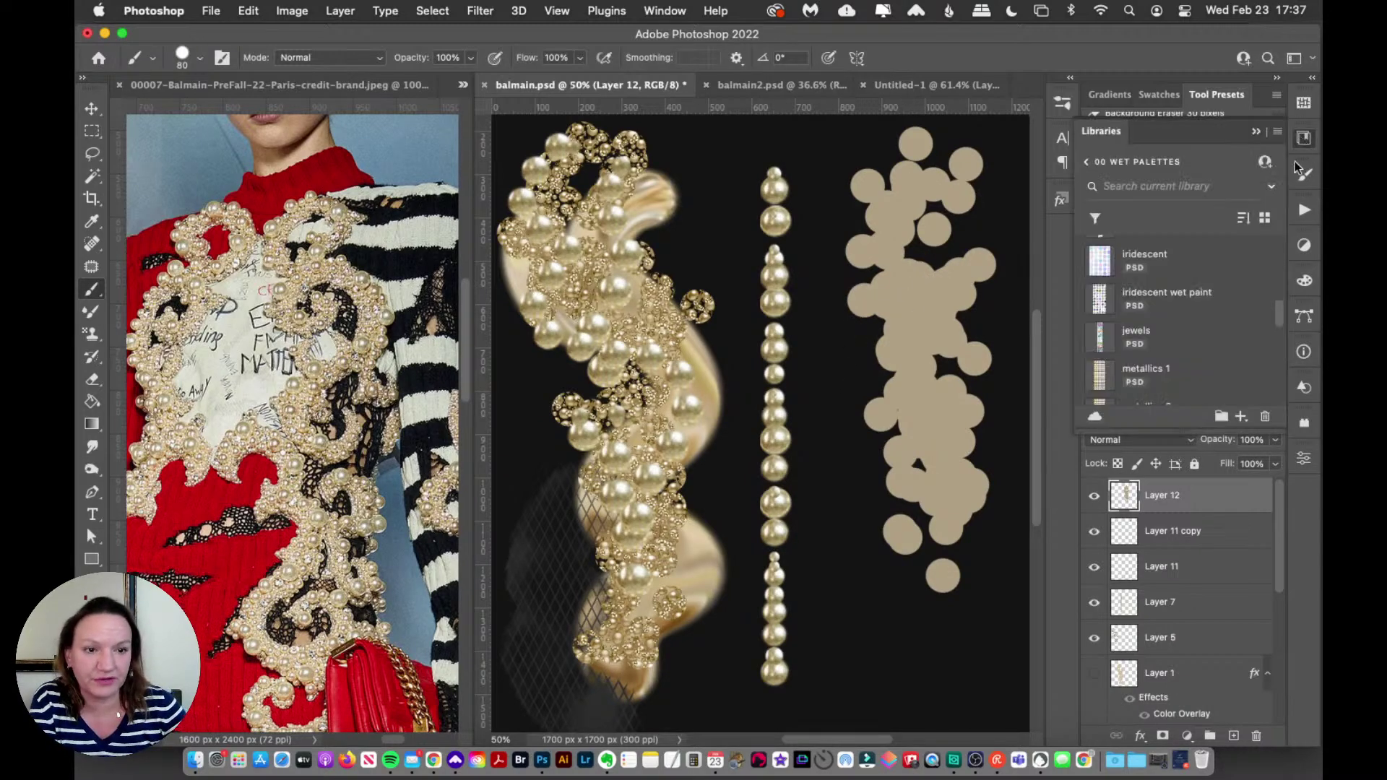
Step: In the 0 styles creative couture color library, try Caviar 1 through 5 Color styles on the cluster
click(1090, 164)
drag(1178, 432, 1179, 605)
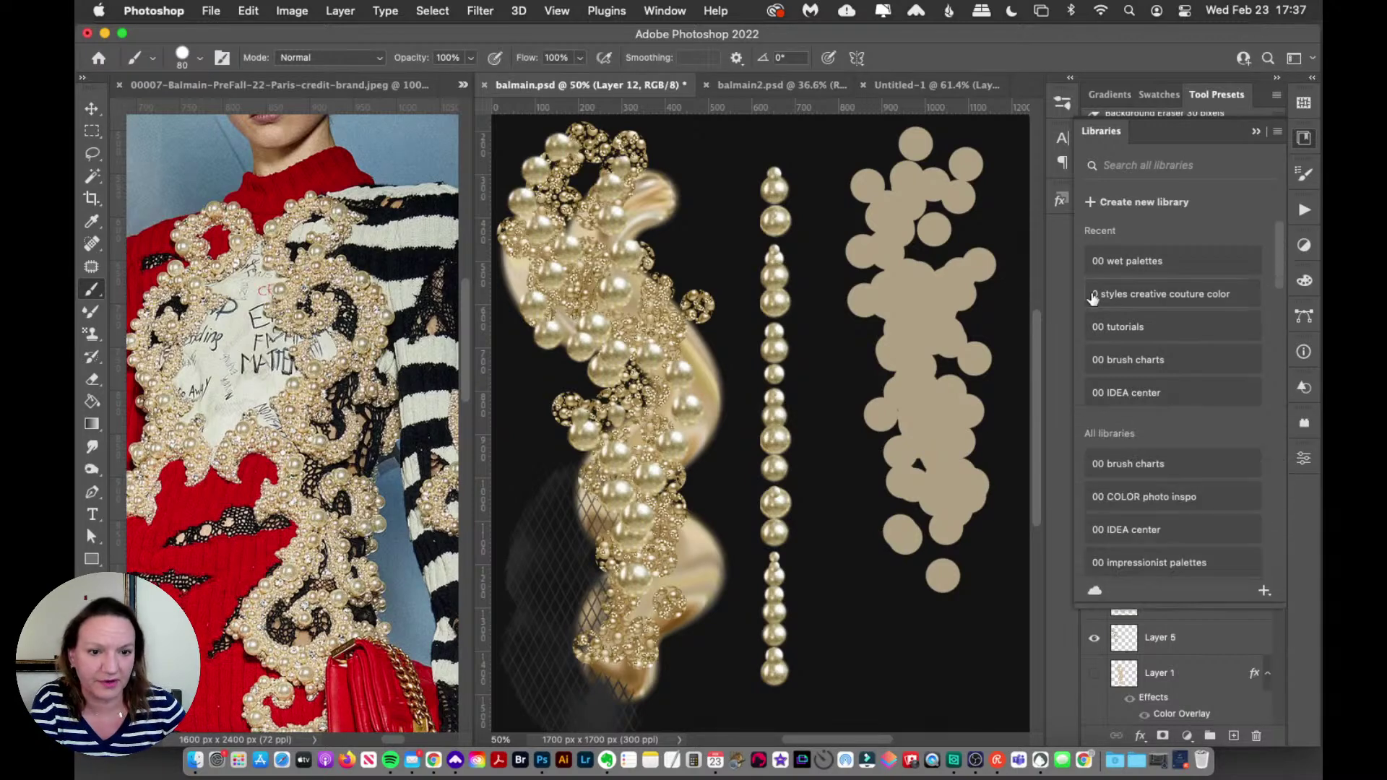
click(1144, 300)
scroll(1280, 254, down, 3)
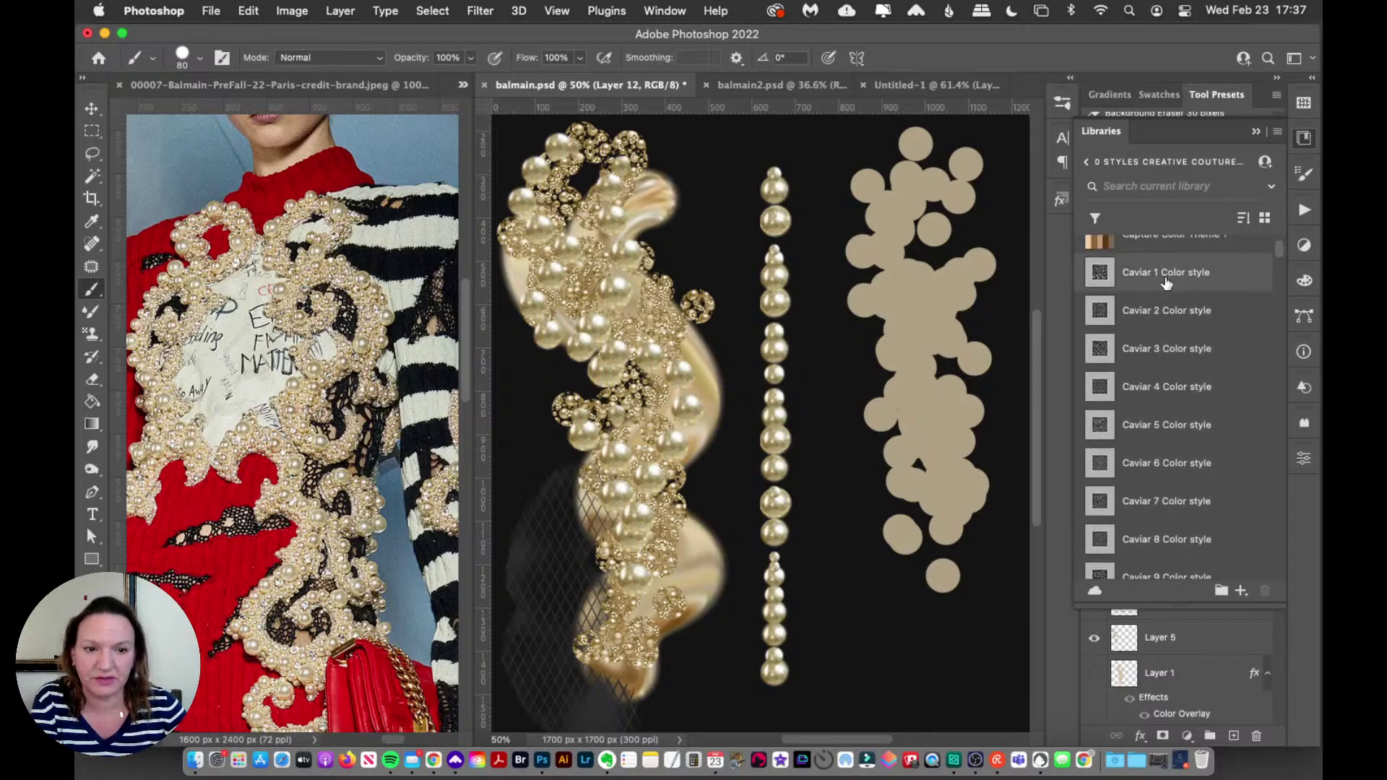
click(1161, 281)
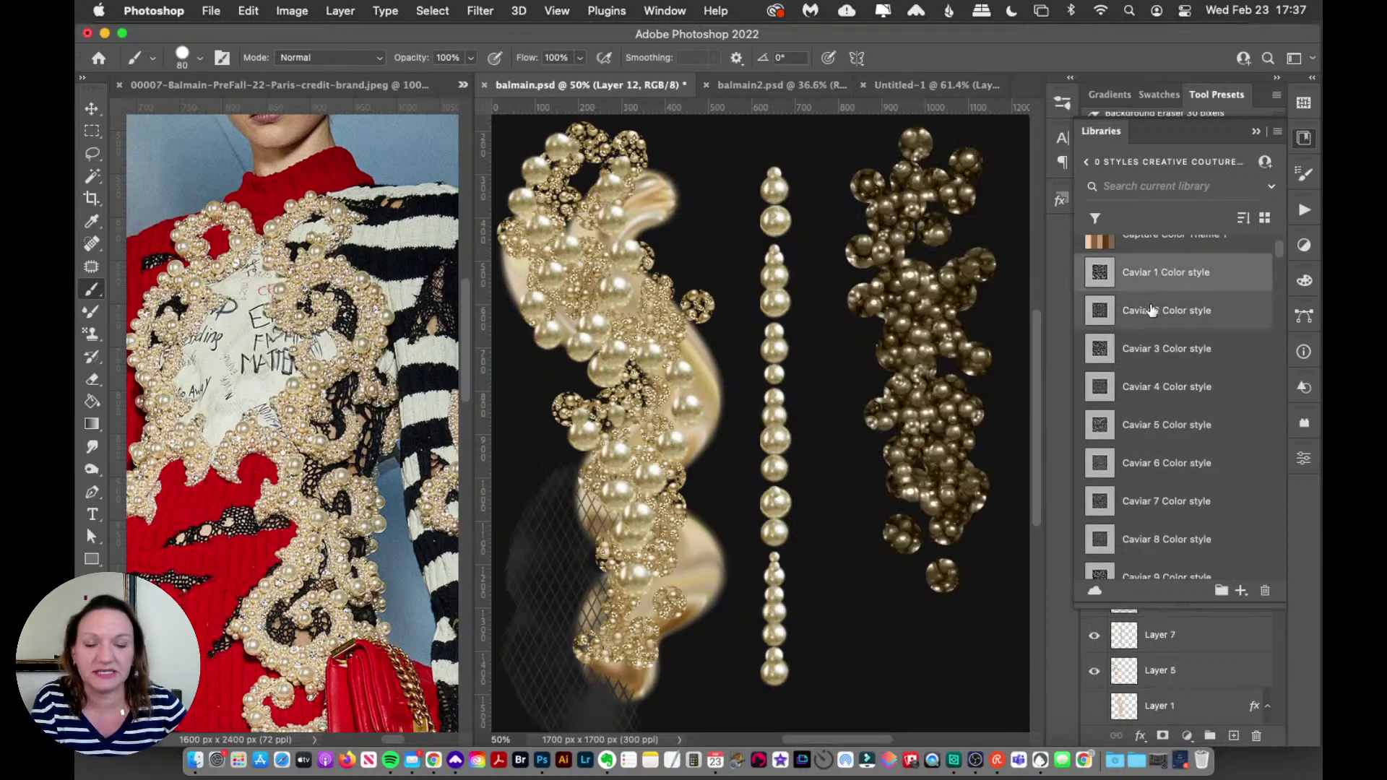
click(1148, 326)
click(1144, 350)
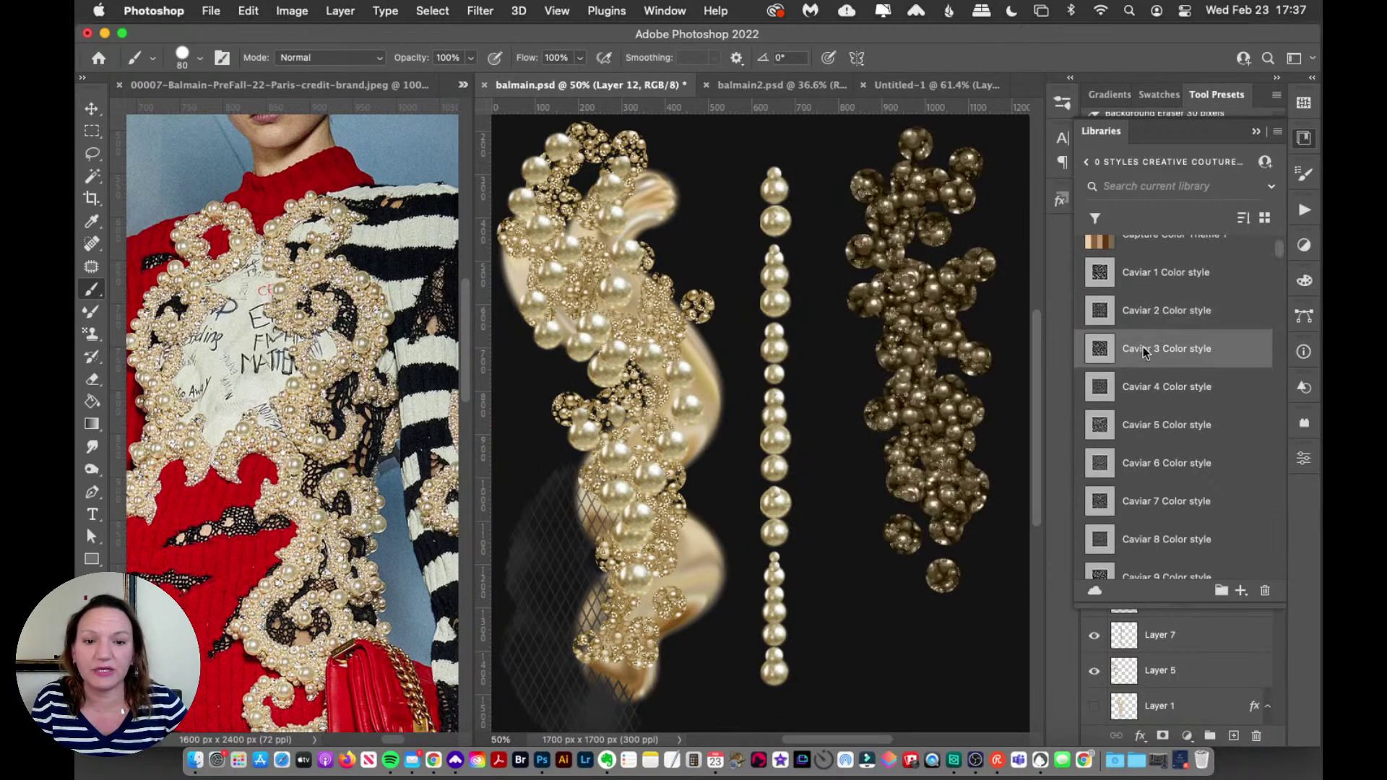
click(1150, 390)
click(1157, 428)
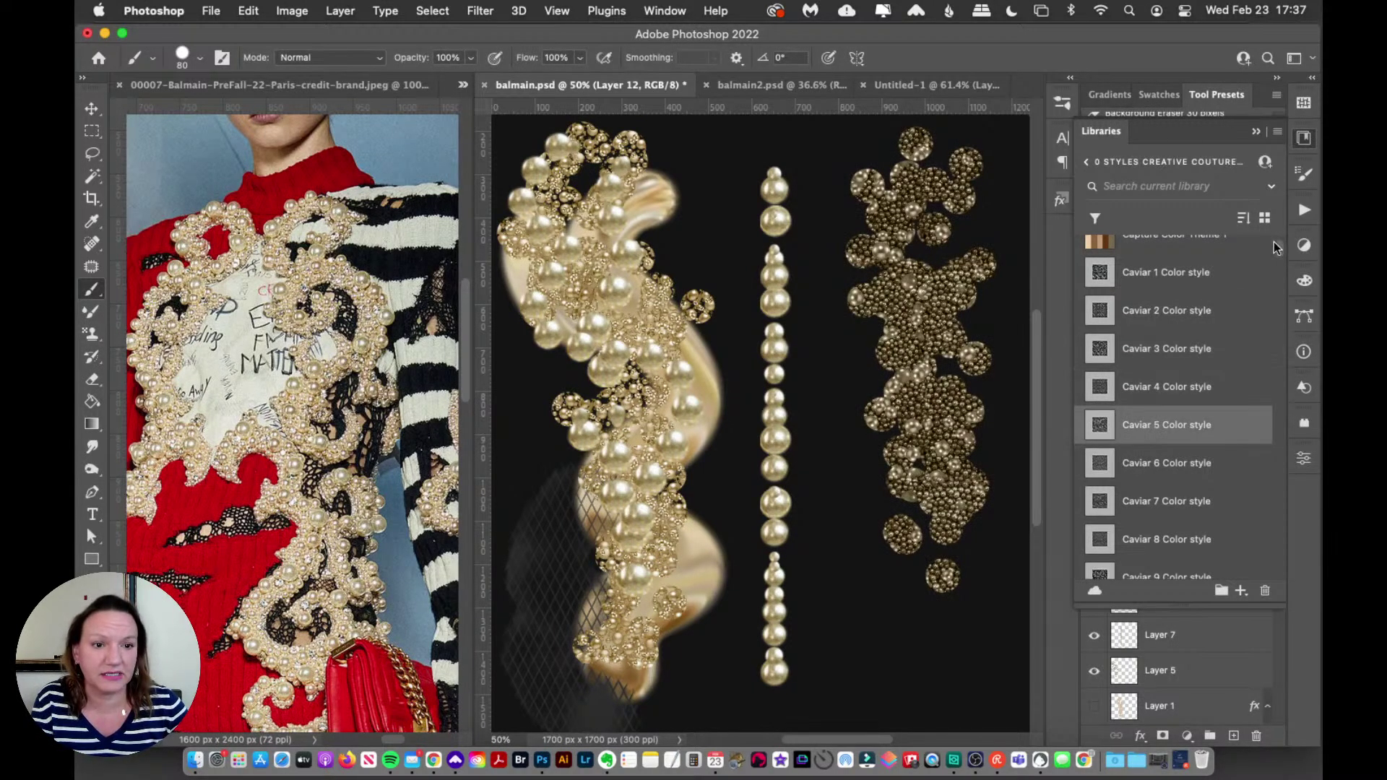
Step: Preview Caviar 6, 7, 9, 10 and 11 Color styles on the beige cluster
scroll(1232, 325, down, 3)
click(1169, 346)
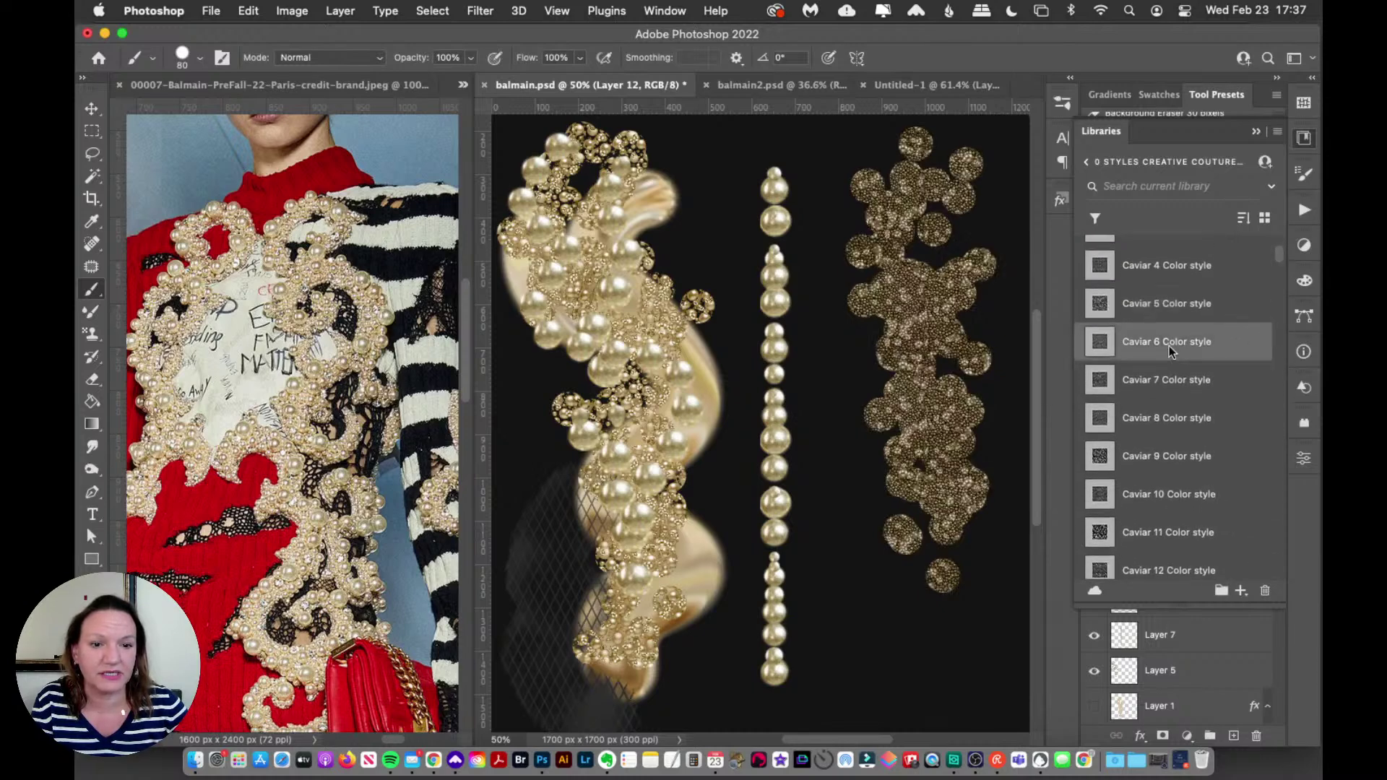
click(1157, 392)
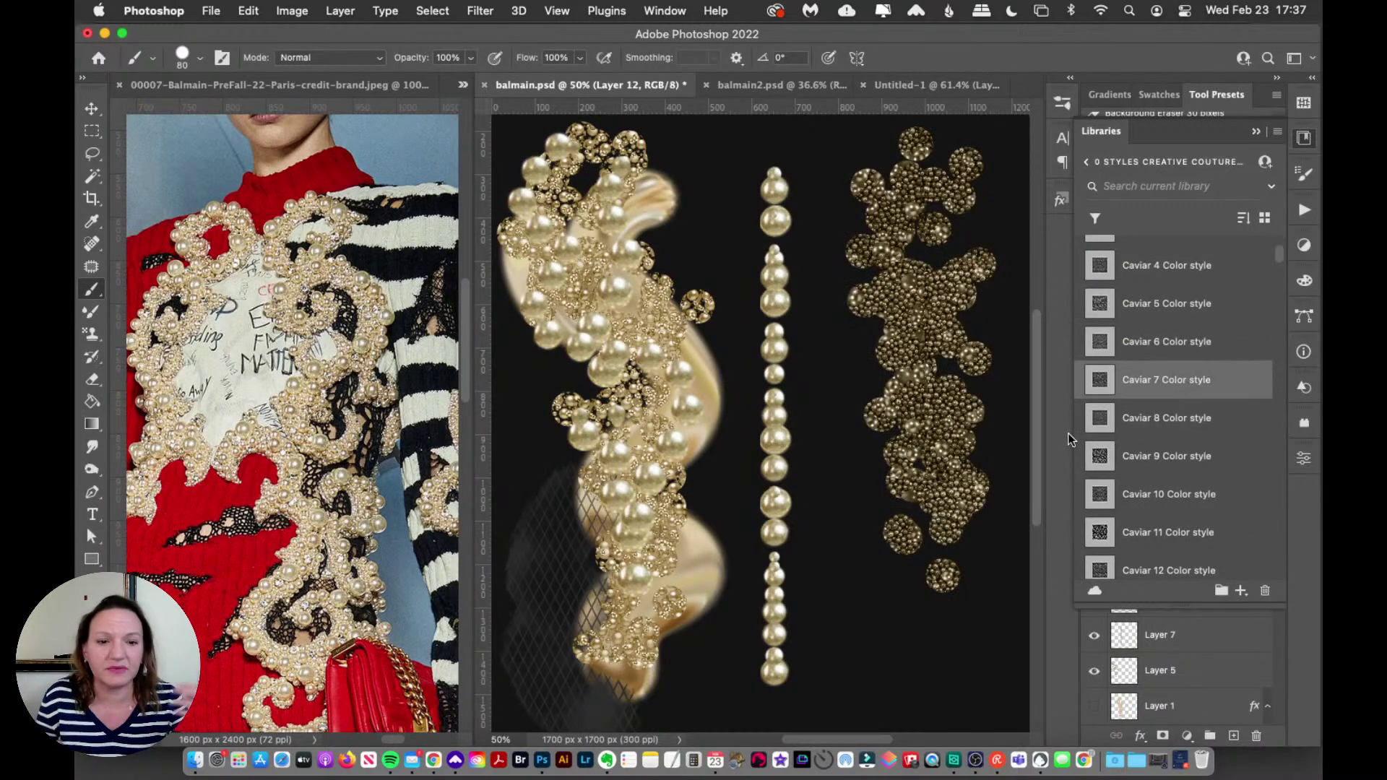
click(1149, 461)
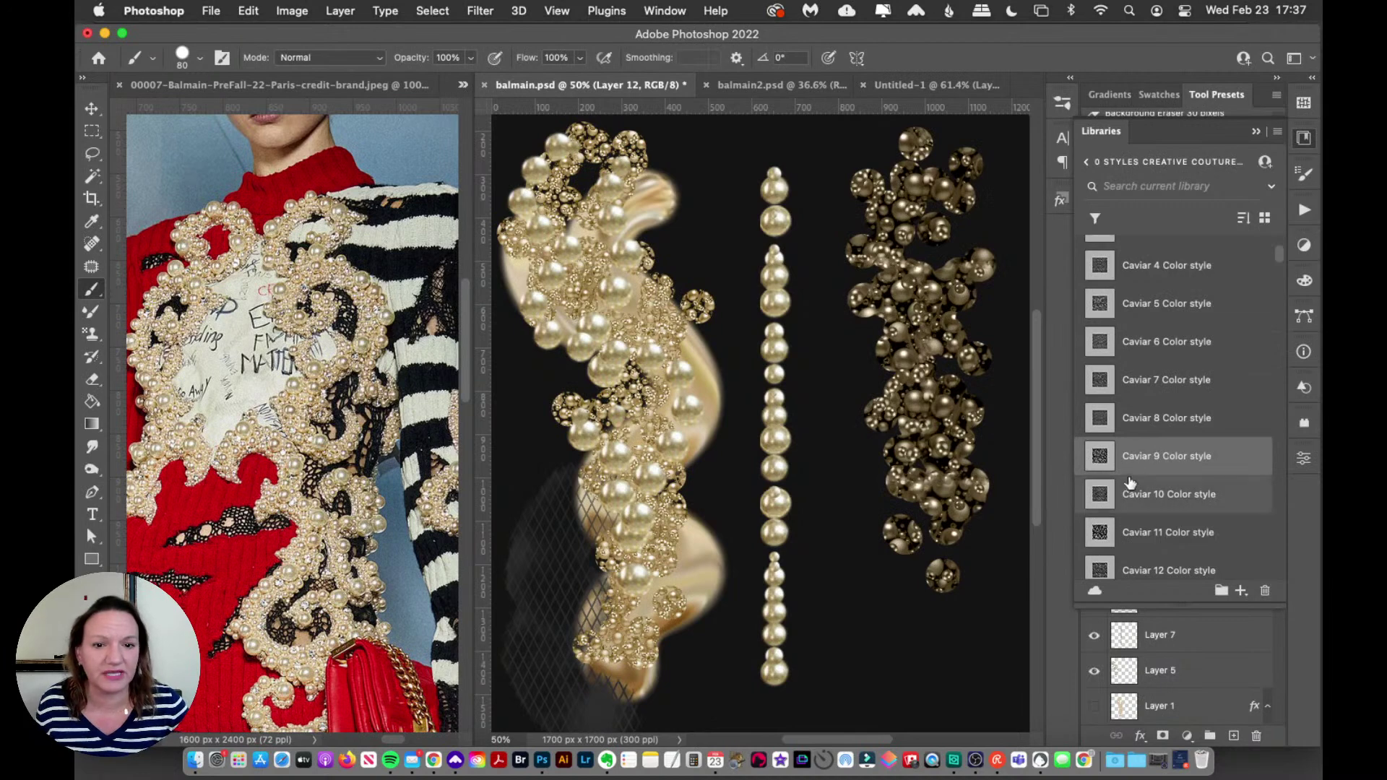
click(1159, 499)
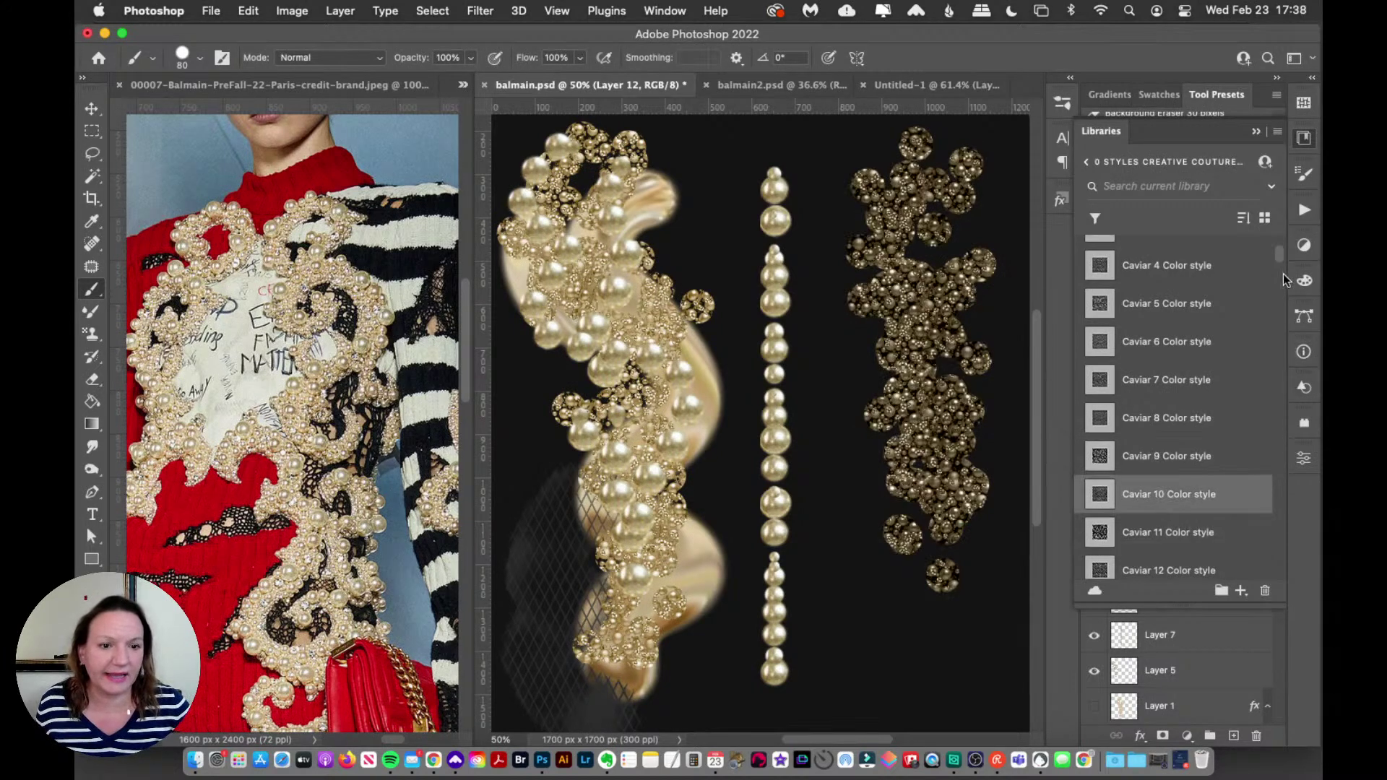
scroll(1279, 260, down, 5)
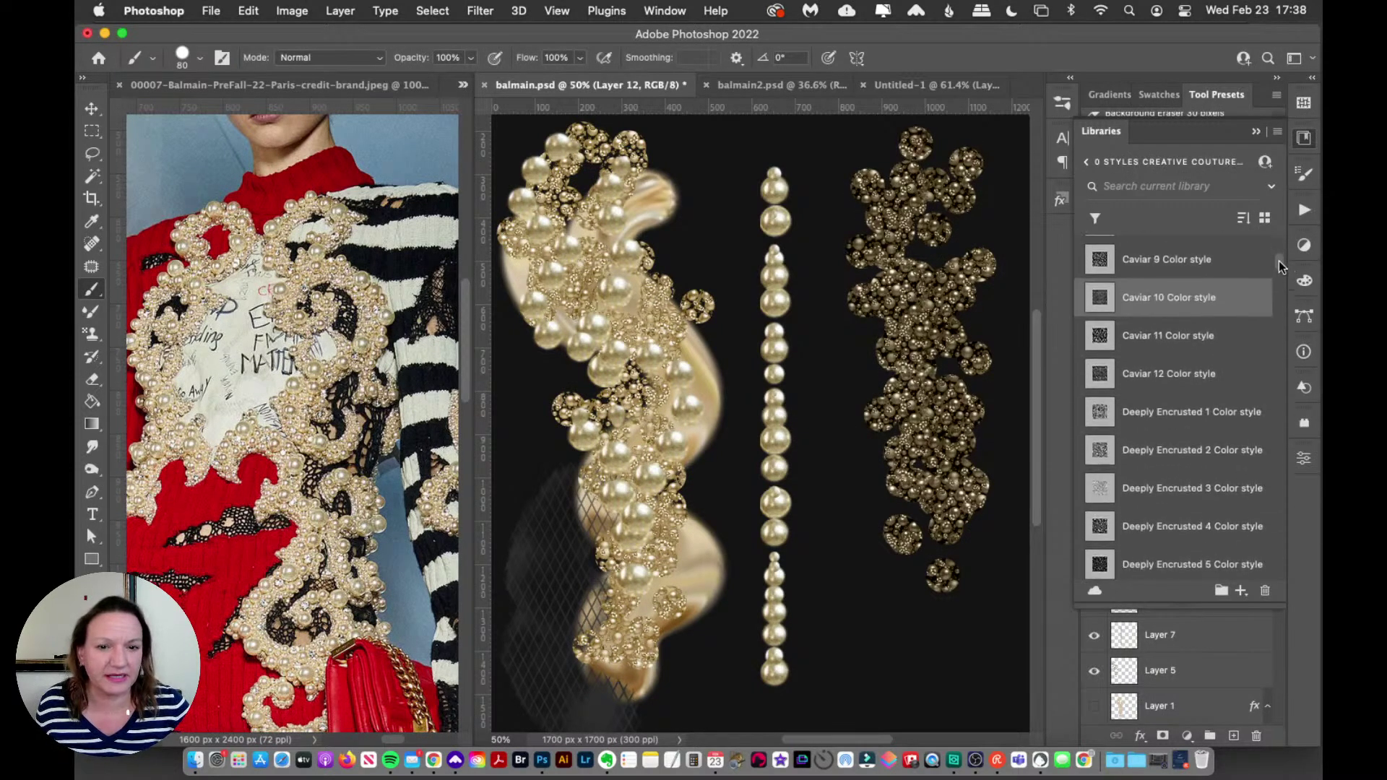
click(1147, 326)
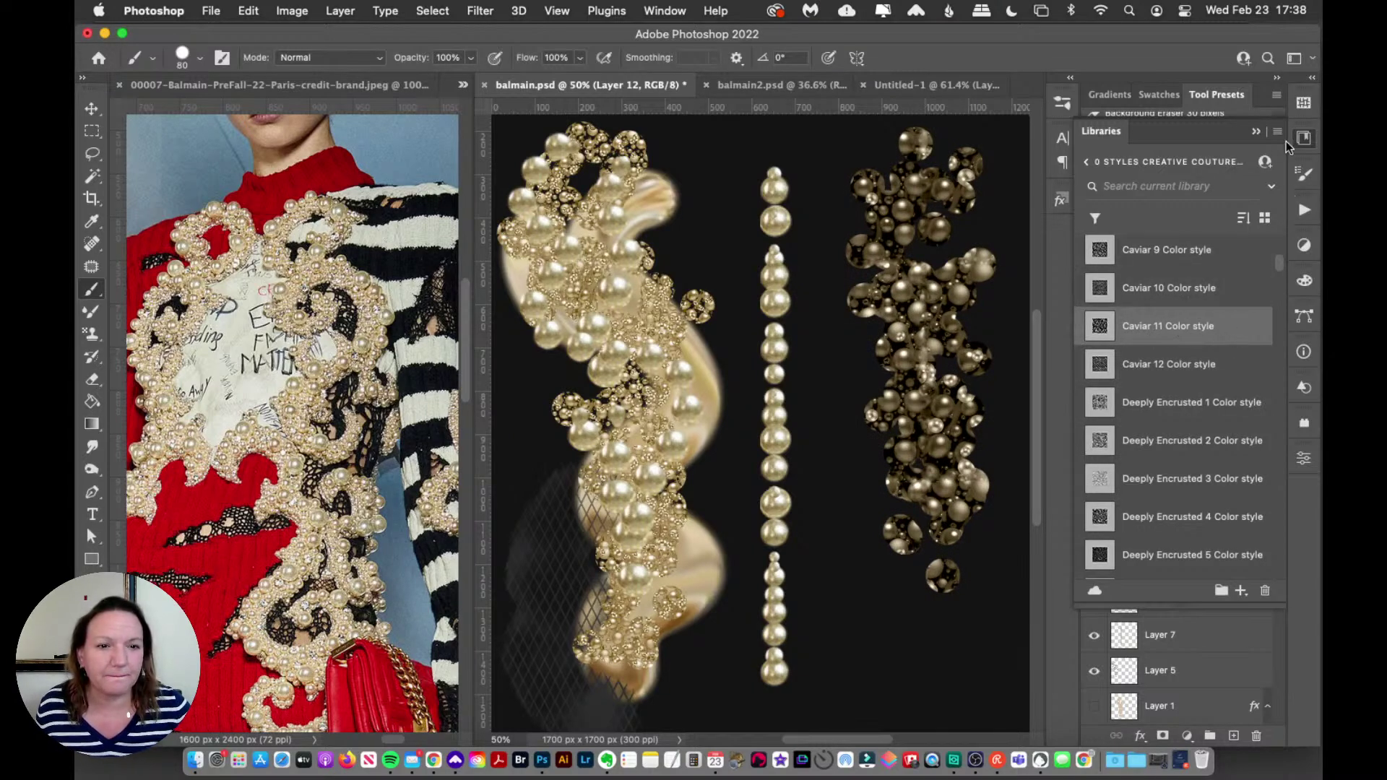
Step: Apply the Caviar 10 Color style to the cluster and close the library
click(1305, 141)
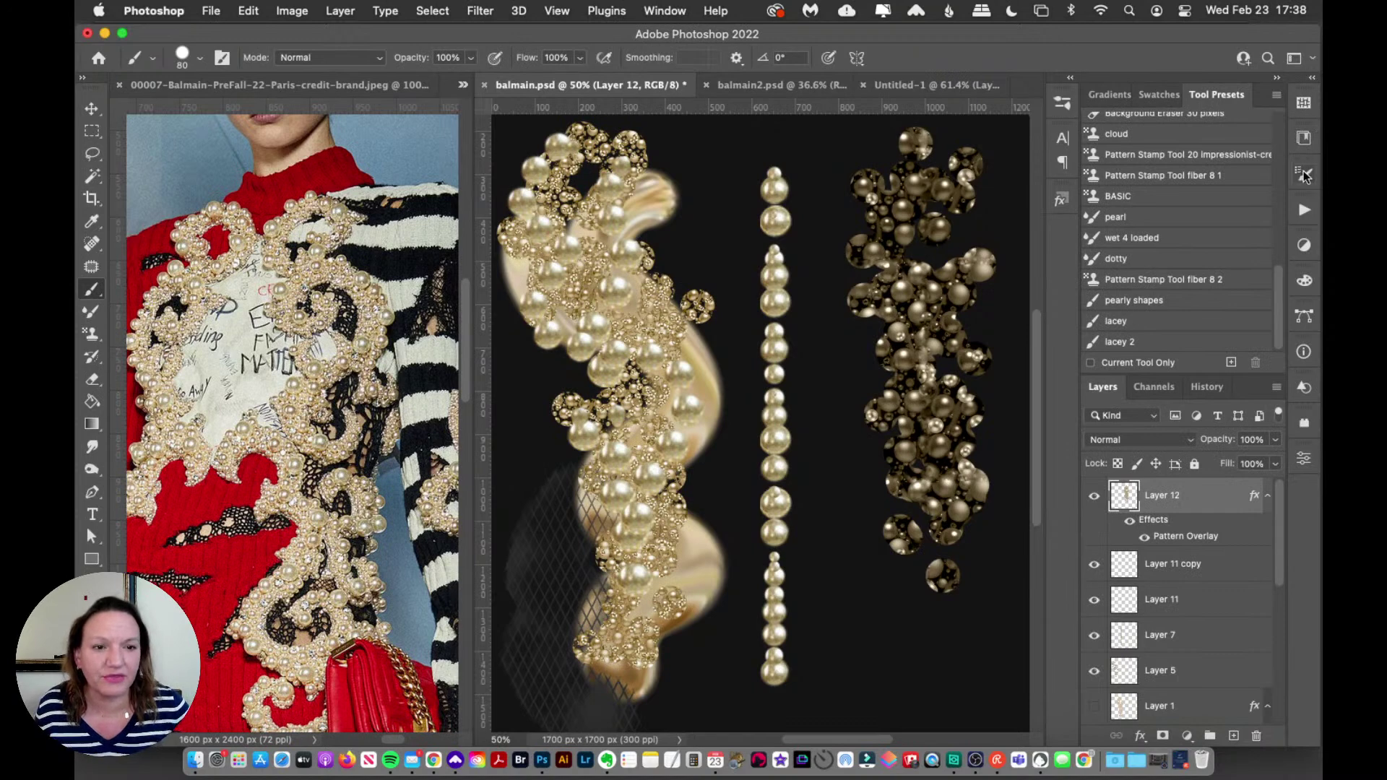
click(1303, 174)
click(1305, 140)
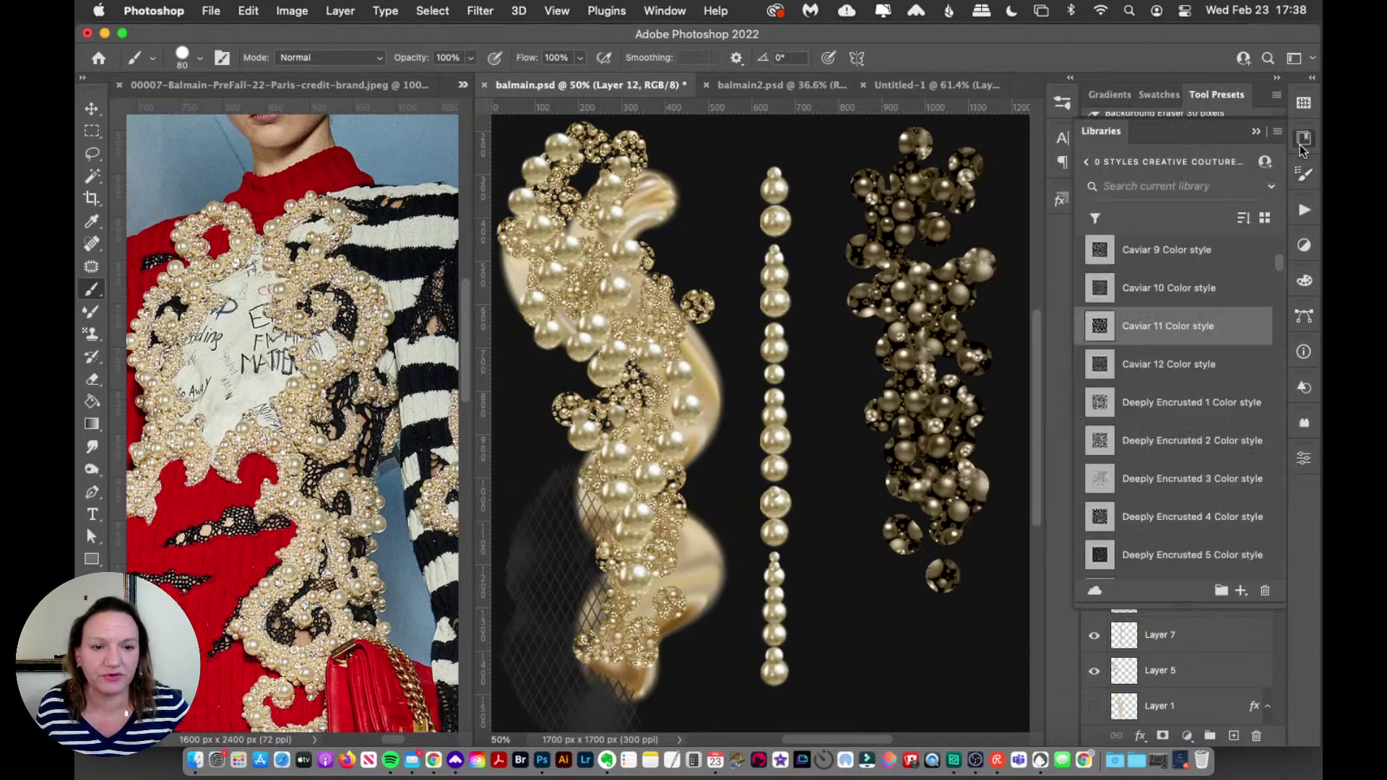
click(1181, 289)
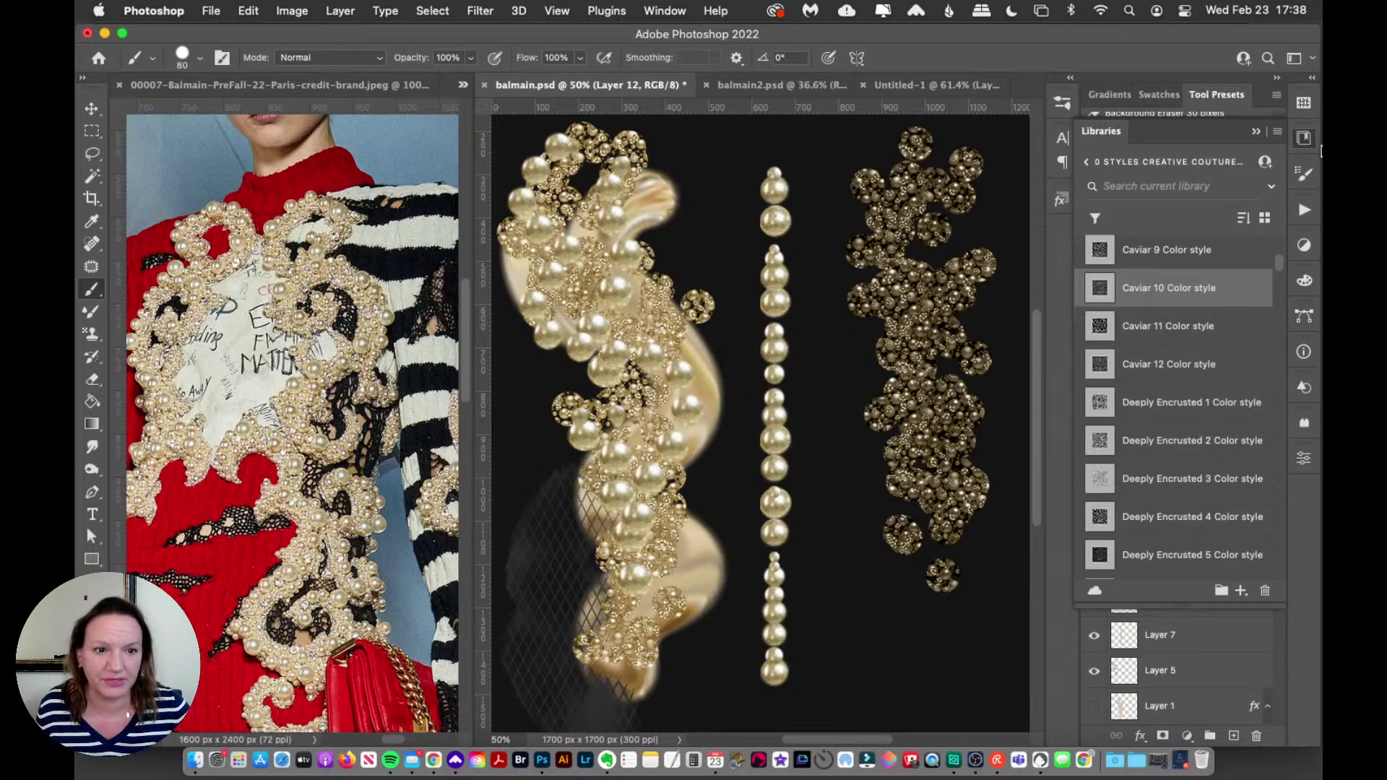
click(1304, 140)
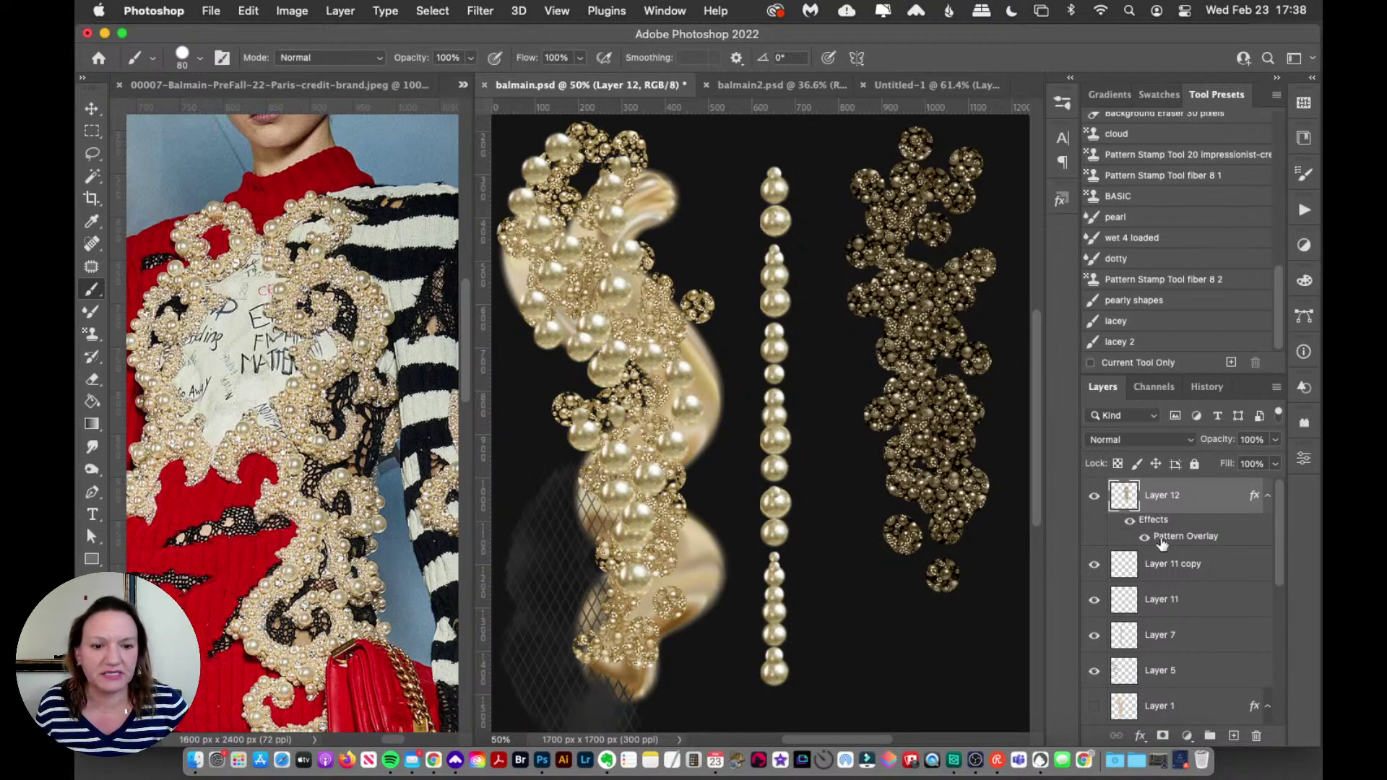
Step: Review Layer 12's Pattern Overlay settings, then move the cluster slightly left and down
double_click(1182, 538)
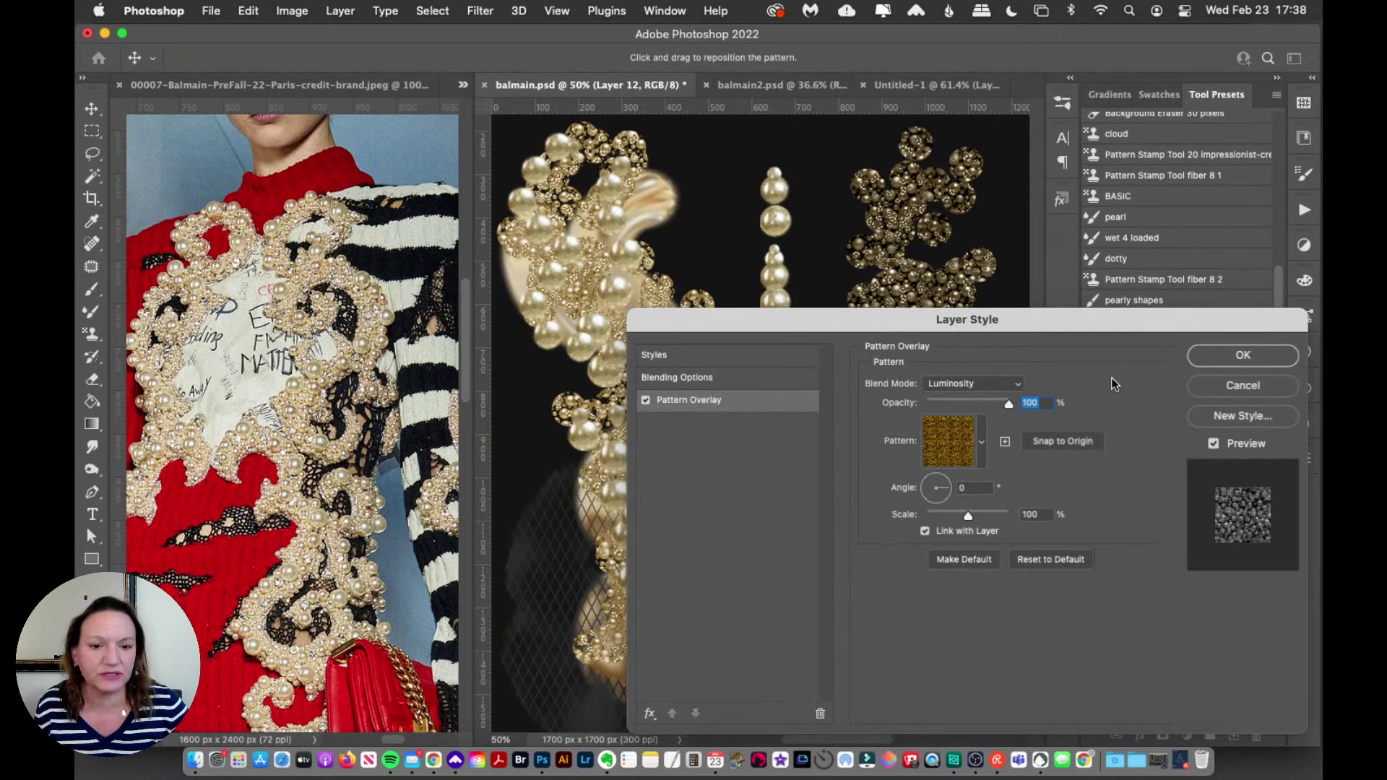
click(1237, 361)
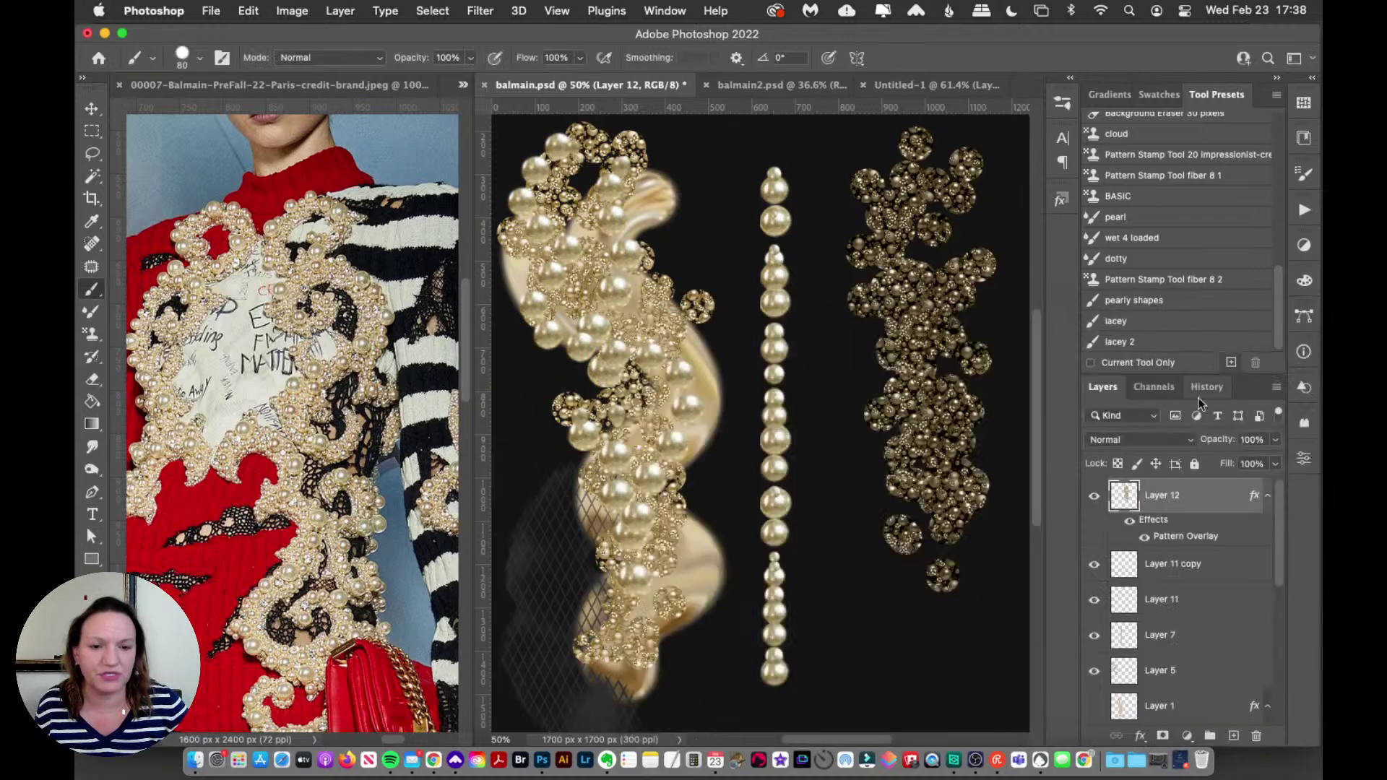
click(1132, 523)
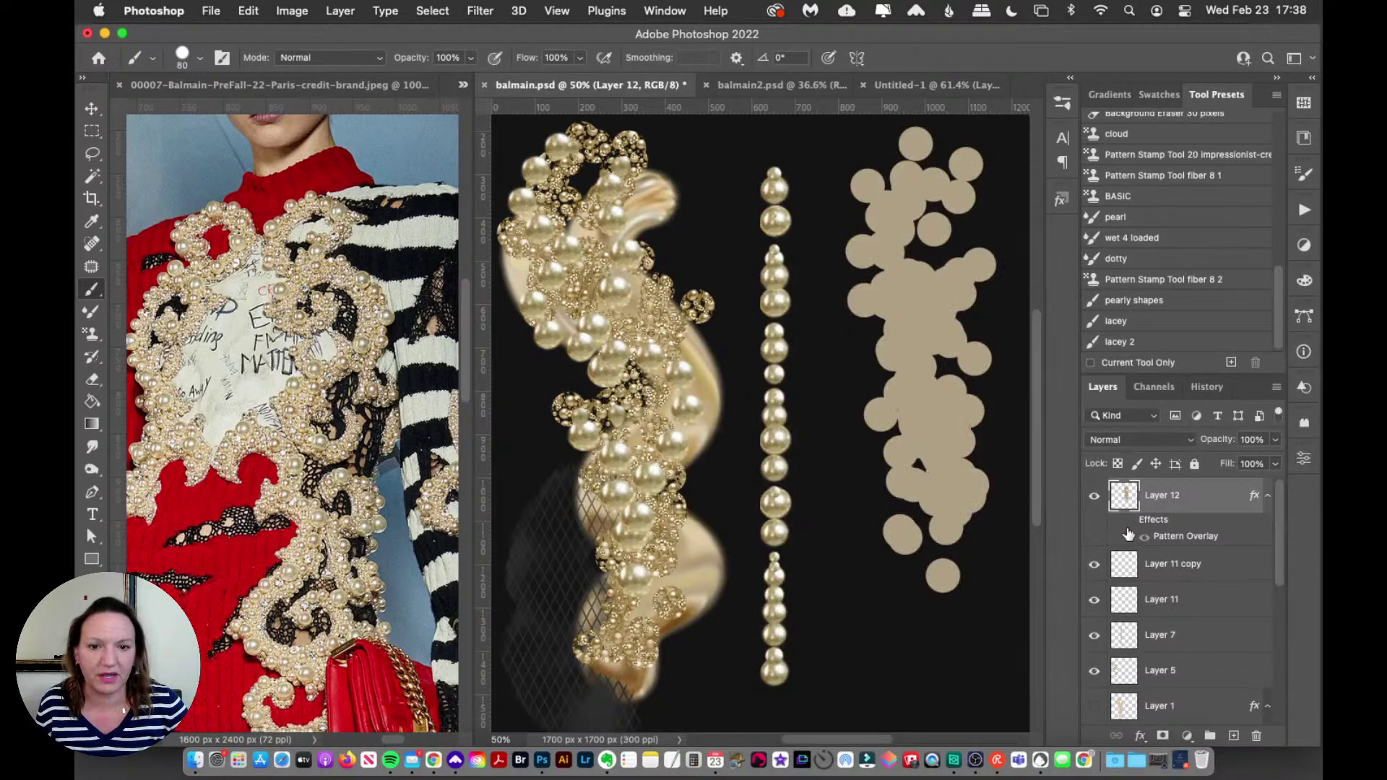
click(1129, 536)
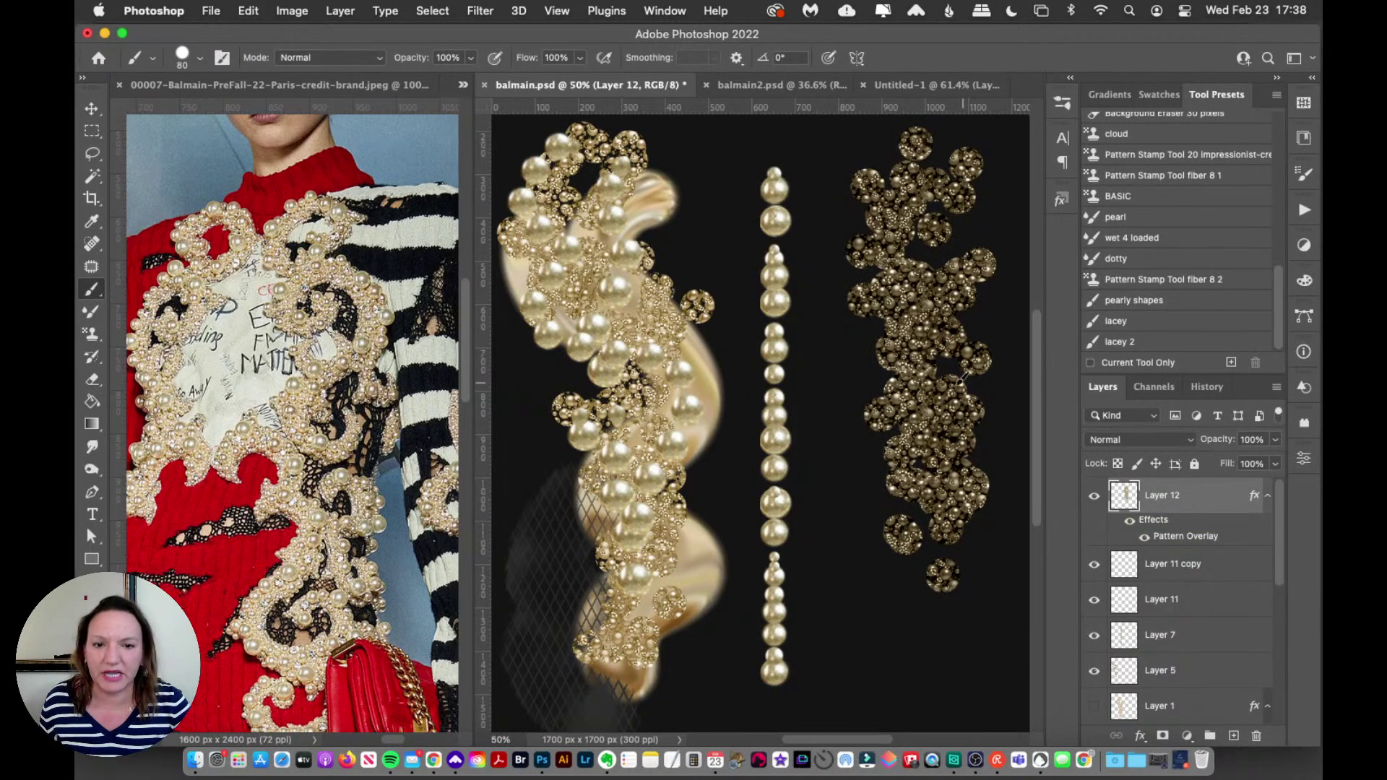
click(92, 108)
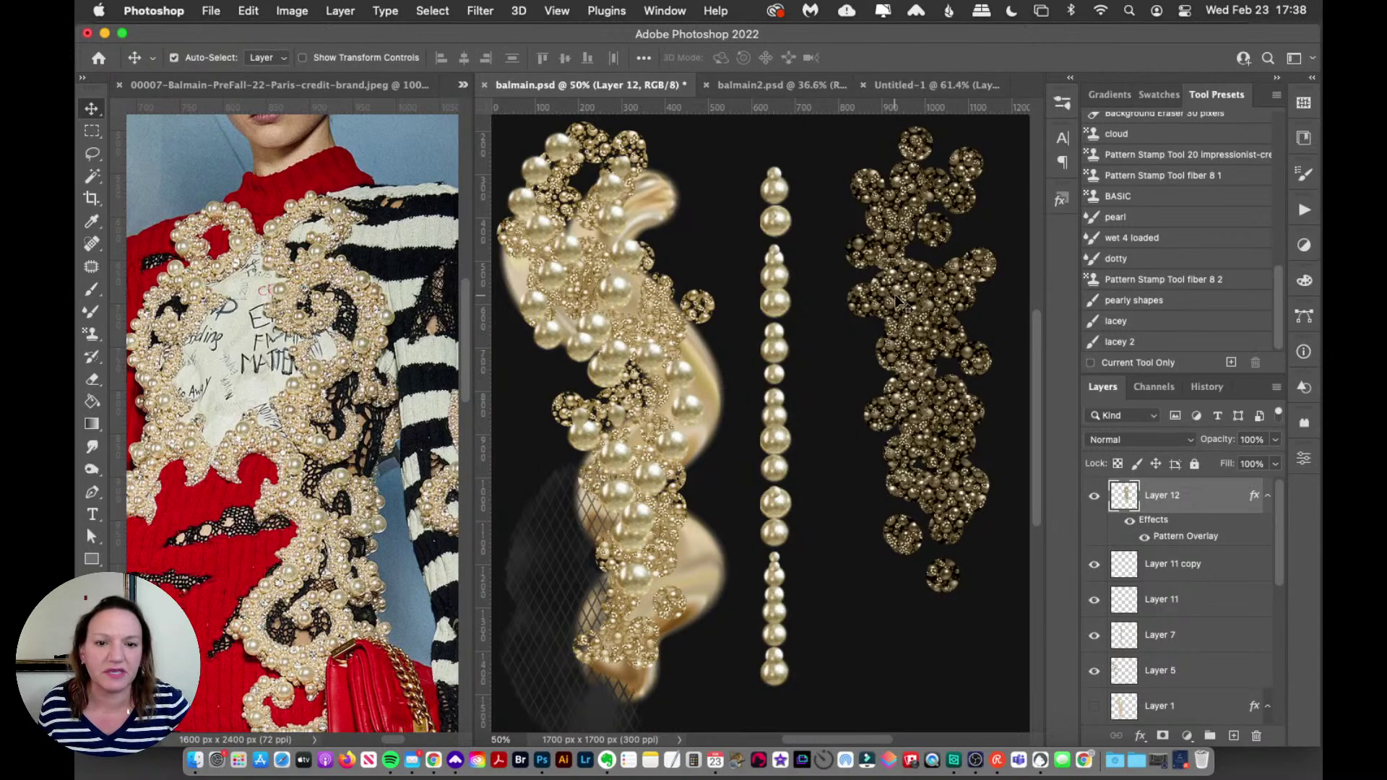
drag(896, 297, 863, 333)
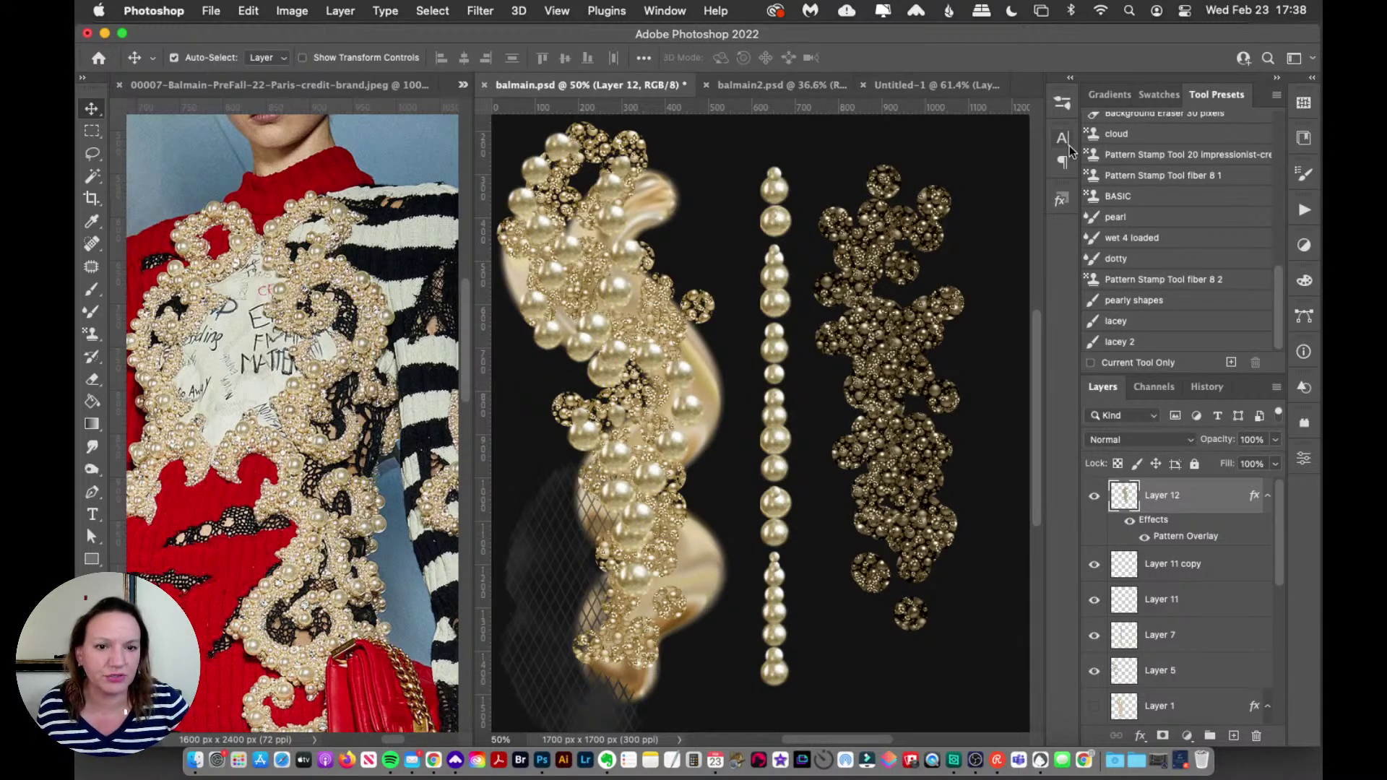
Step: Apply the LIGHTEN style from the Styles panel to Layer 12, adding two Color Overlays
click(1061, 200)
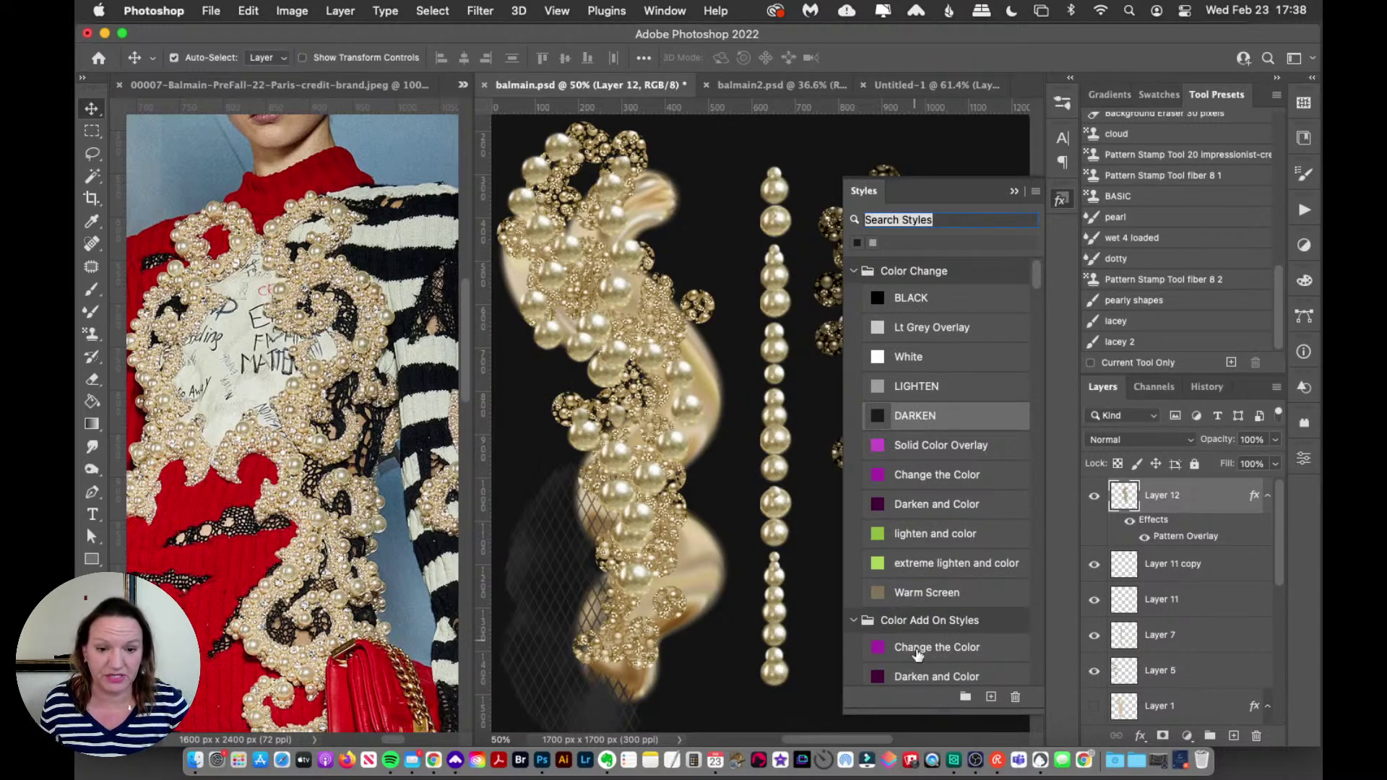
drag(928, 713, 937, 489)
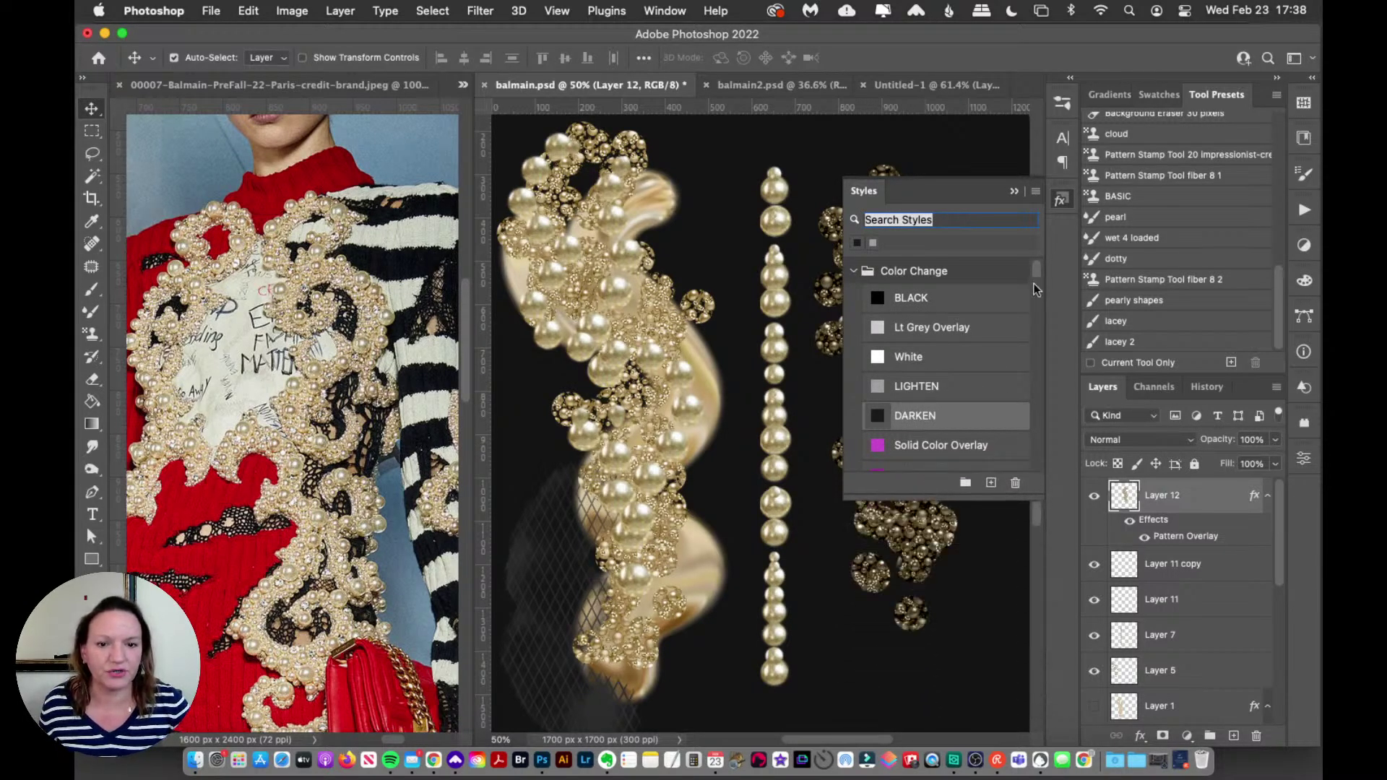
scroll(1038, 270, down, 3)
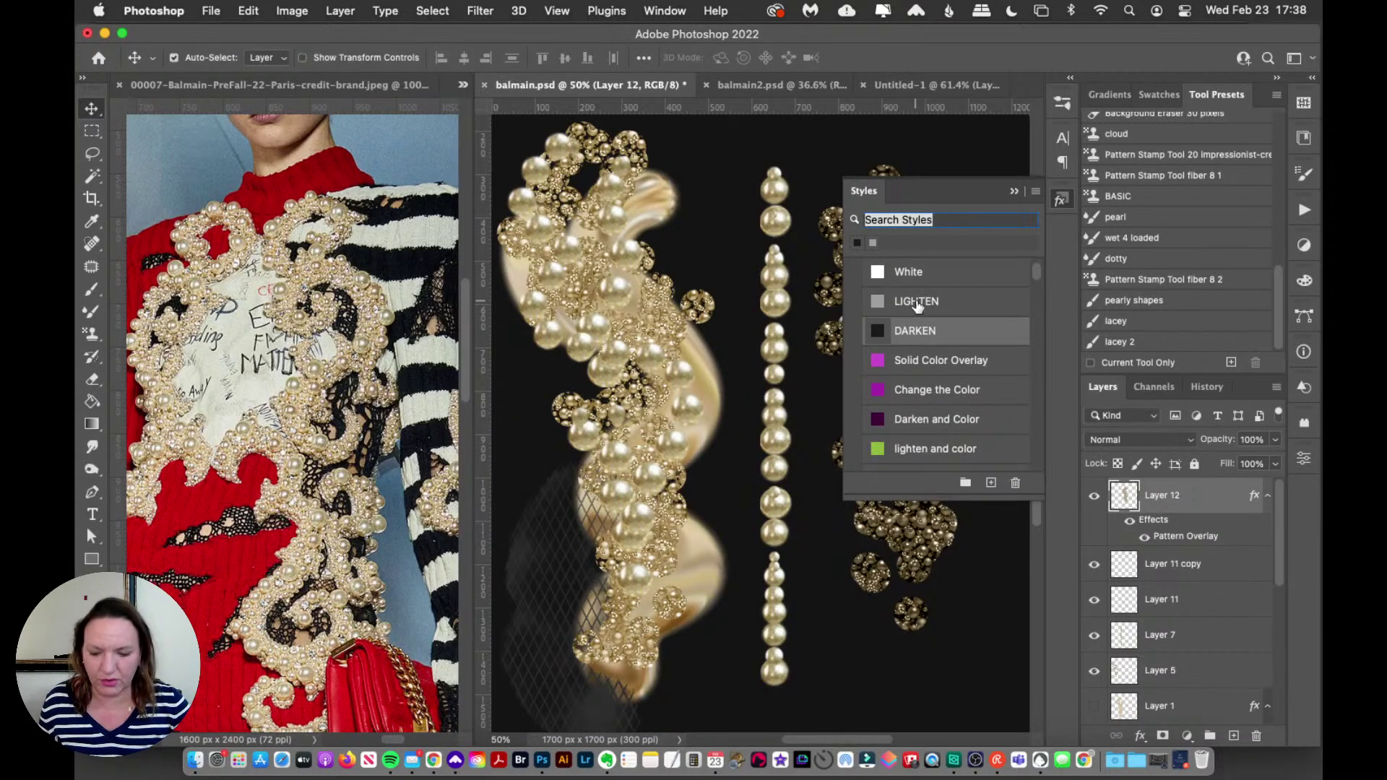
drag(912, 306, 1161, 502)
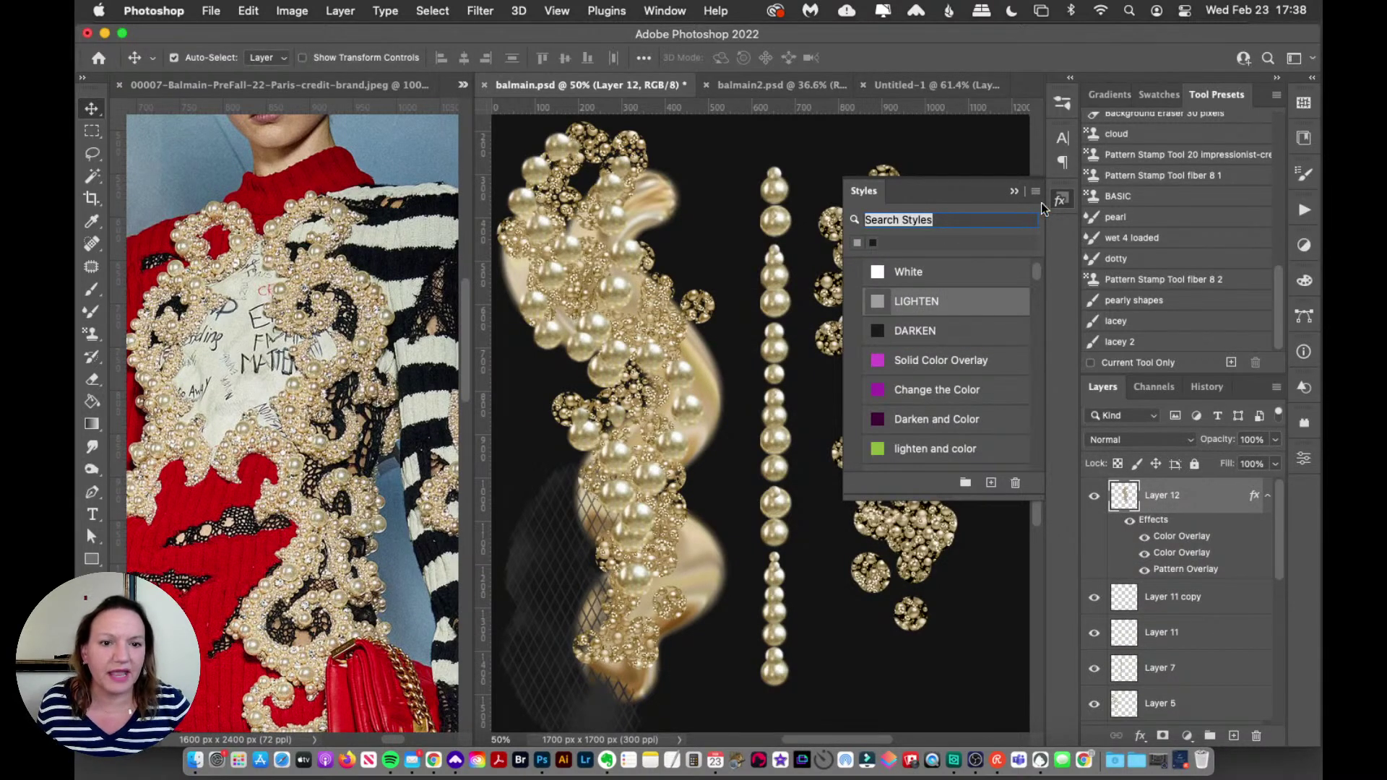
click(1061, 203)
click(1060, 205)
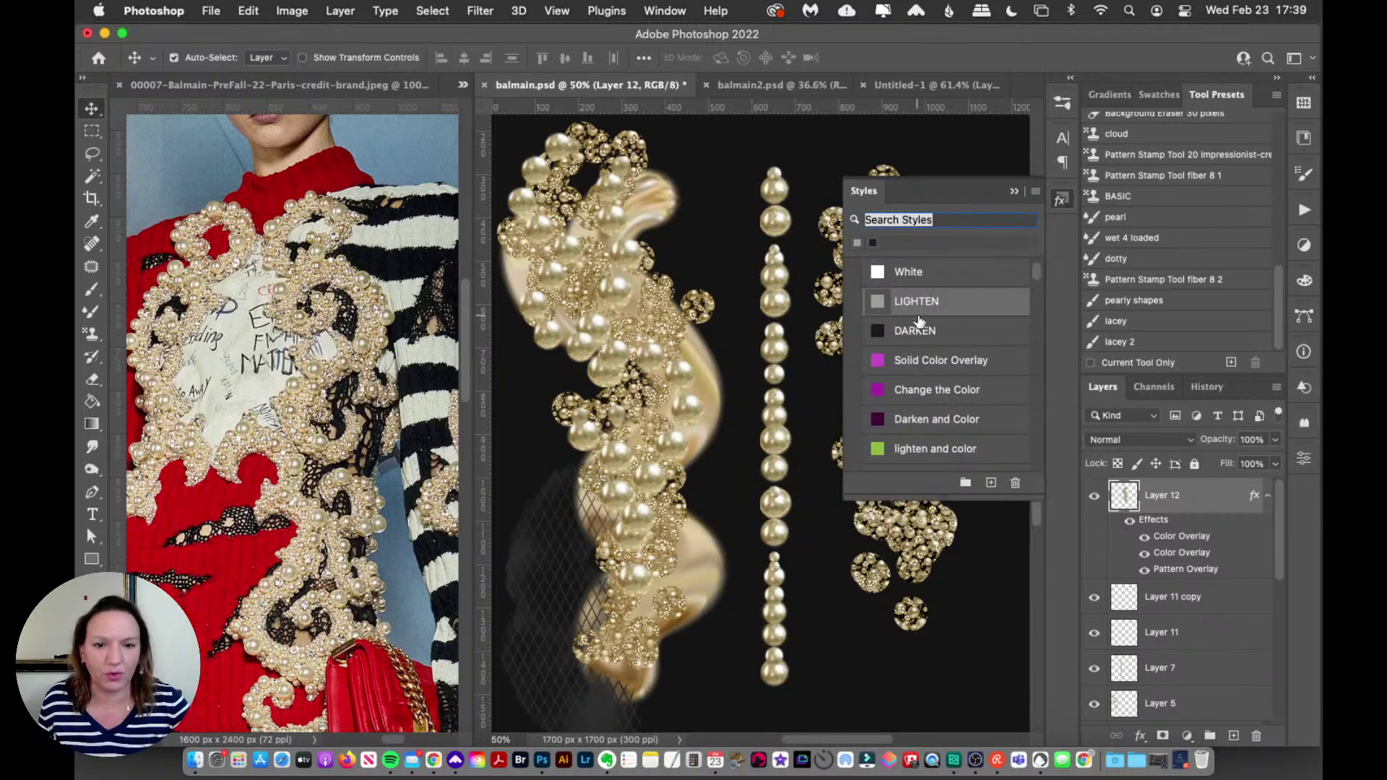
click(1072, 200)
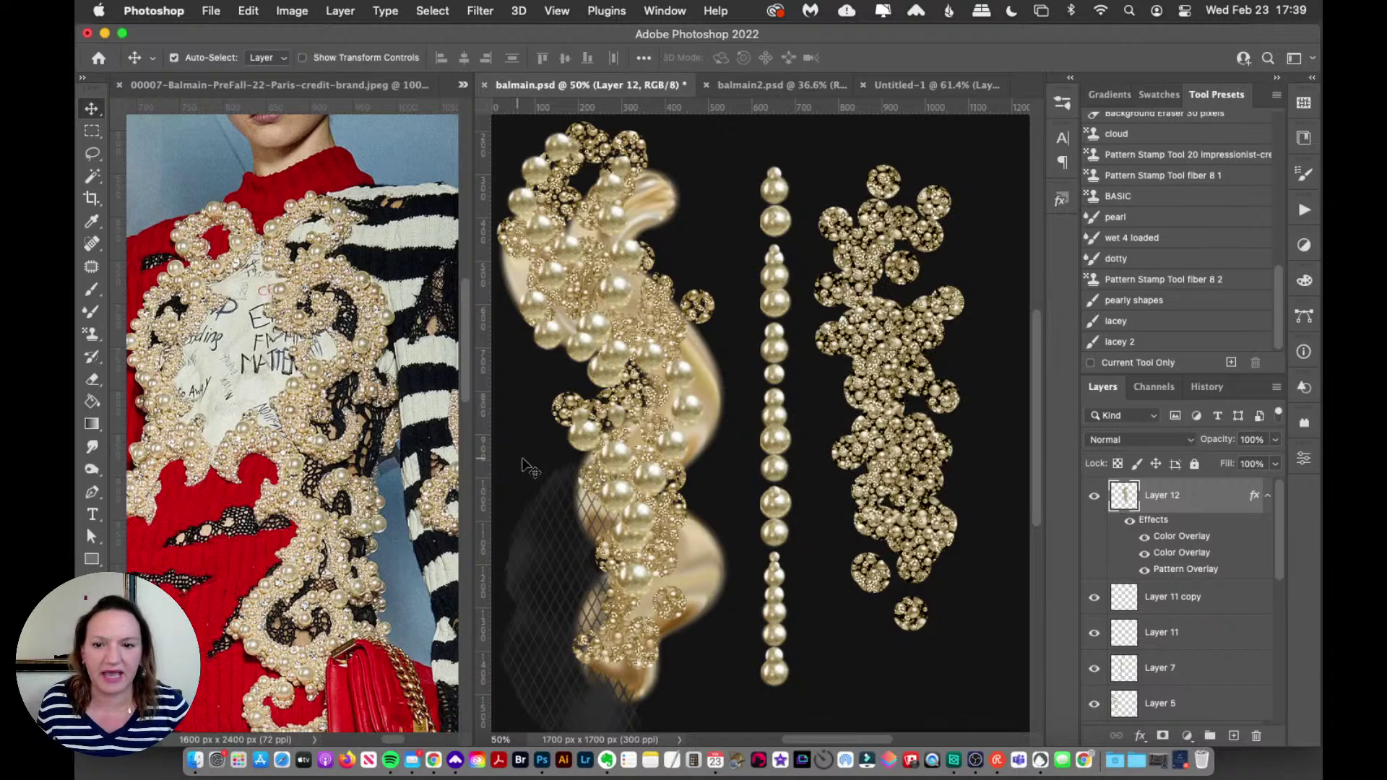
Step: Zoom in on the lightened cluster and move it slightly lower and to the left
key(z)
click(904, 382)
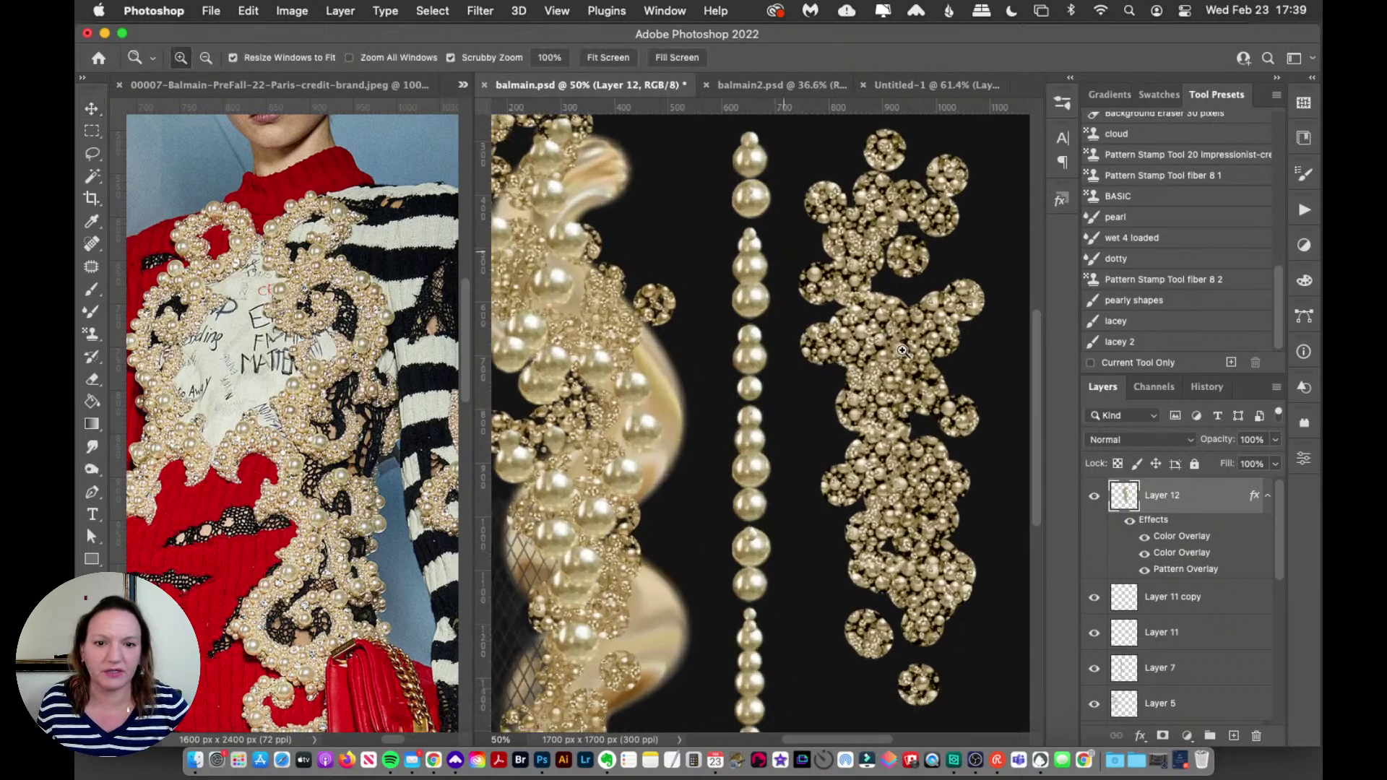
alt+click(904, 381)
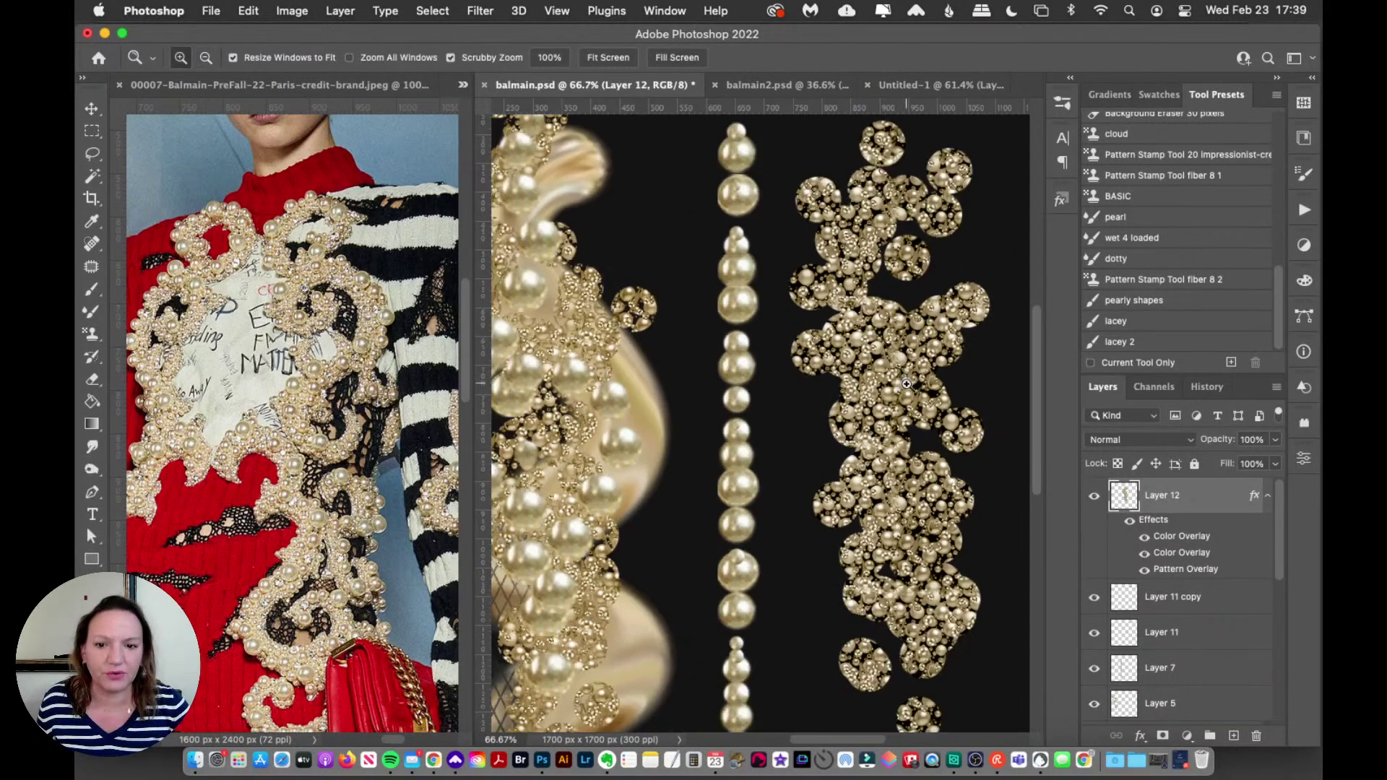
drag(922, 363, 926, 363)
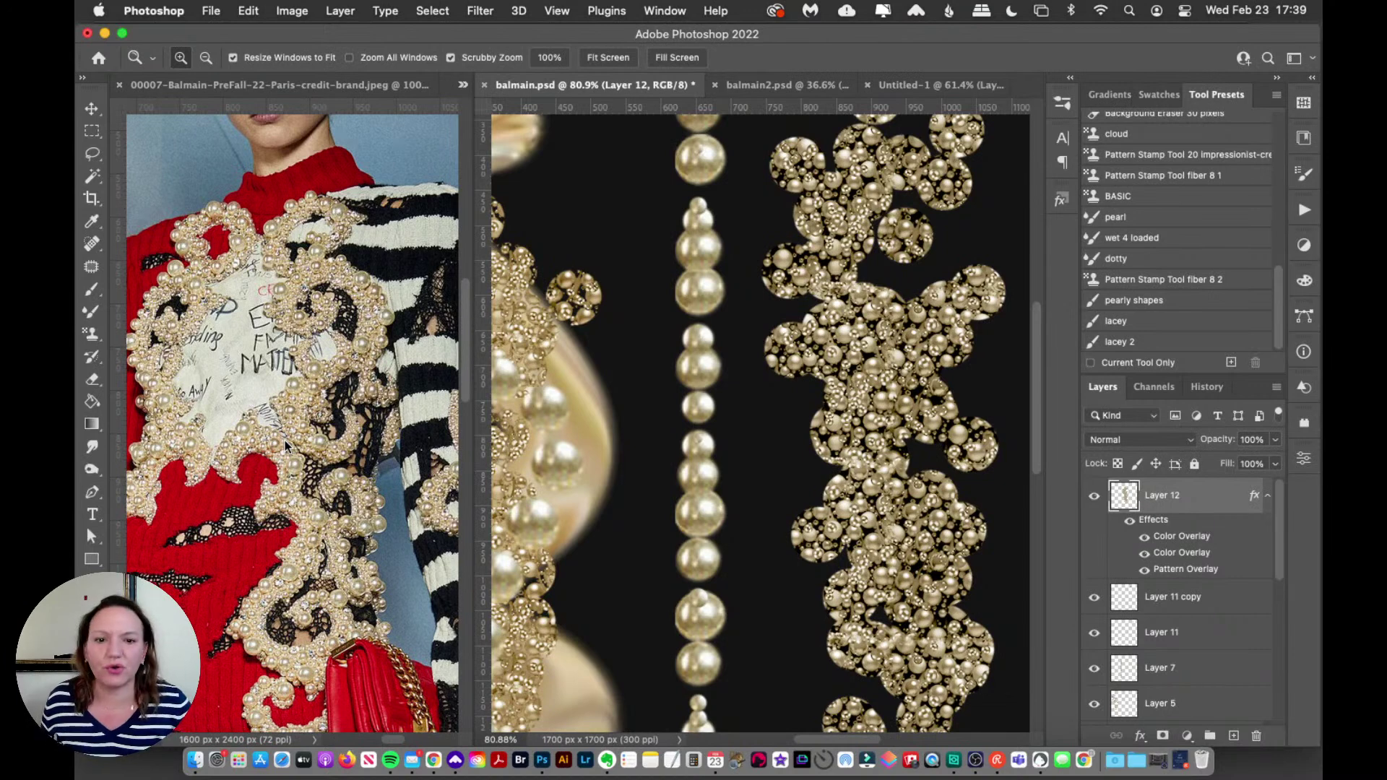
click(91, 108)
drag(821, 340, 838, 379)
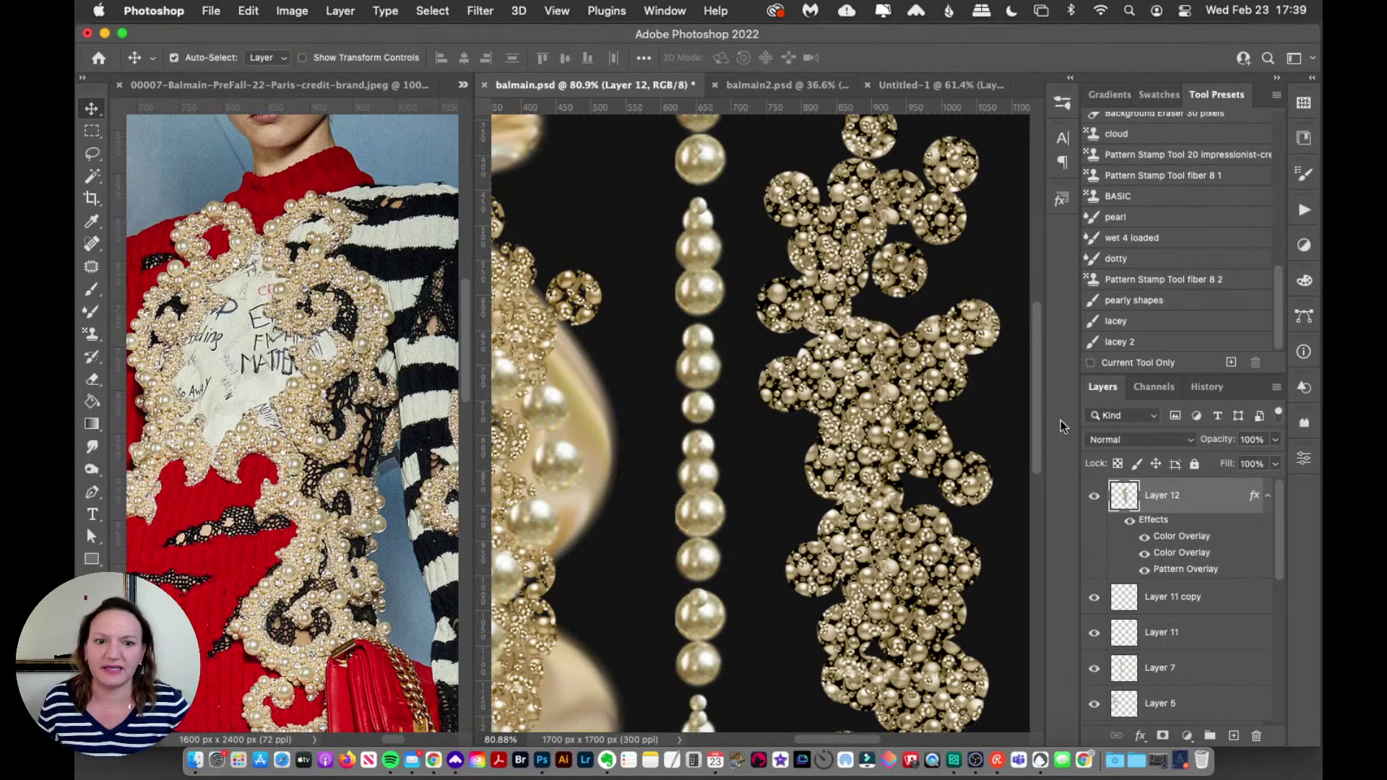
scroll(1035, 428, down, 1)
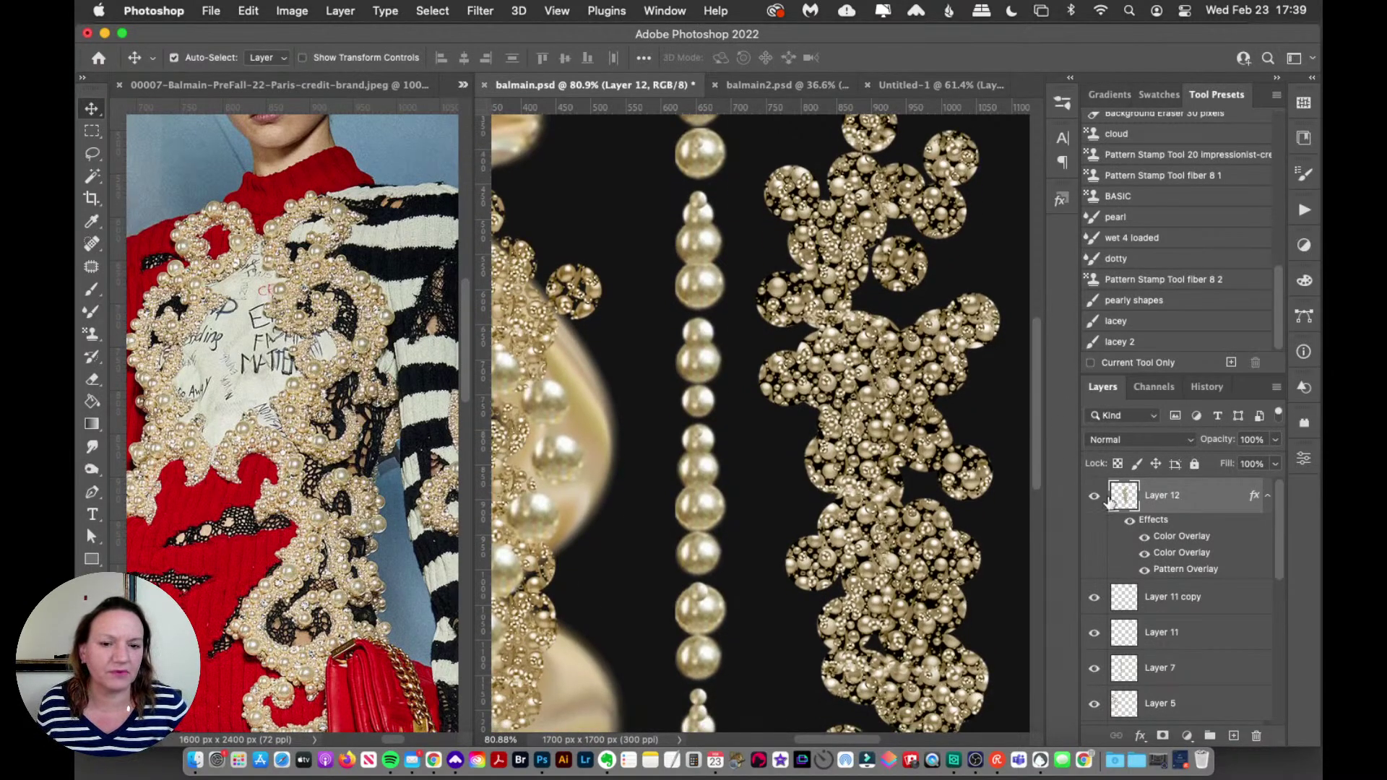
Step: Duplicate Layer 12 and hide the original
click(1267, 496)
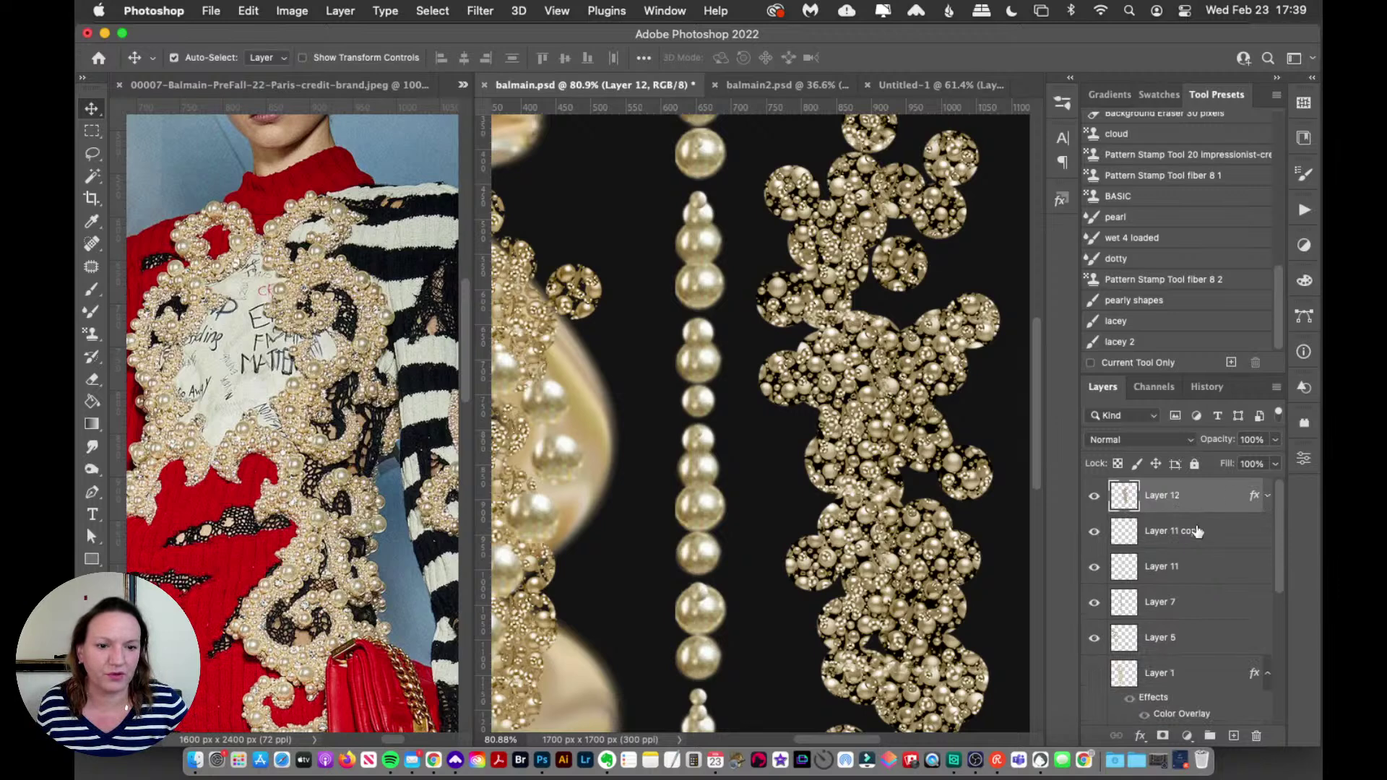
drag(1177, 499, 1233, 735)
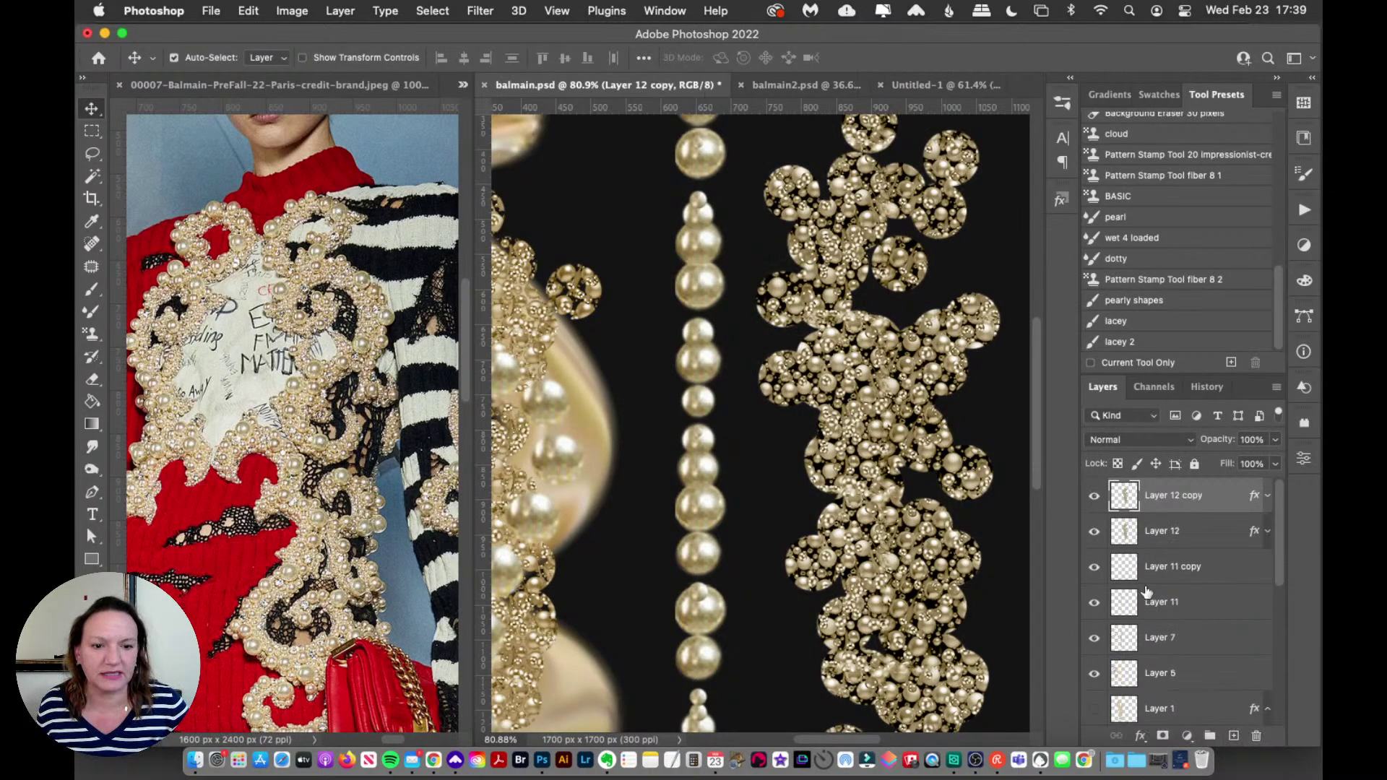
click(1094, 531)
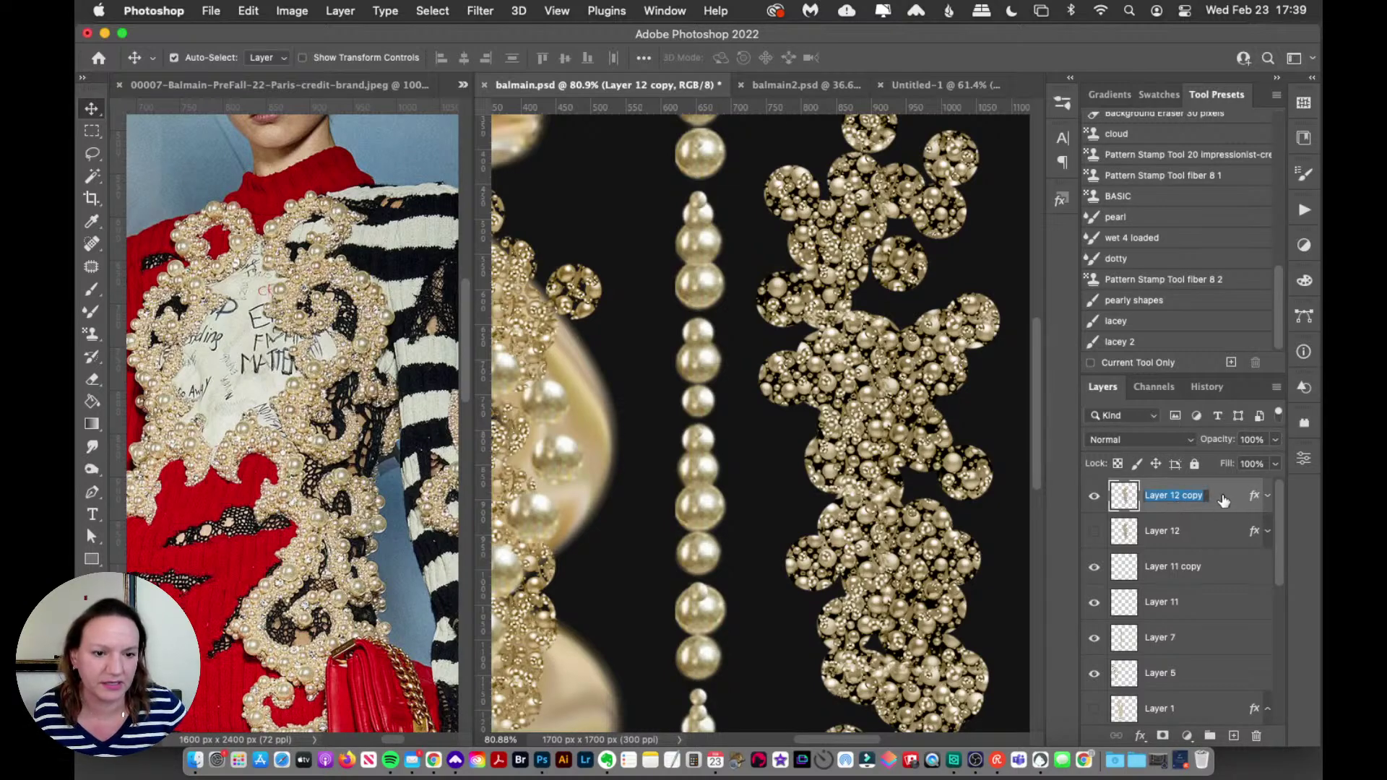
Step: Rasterize Layer 12 copy's layer style into pixels and verify the result
double_click(1223, 501)
click(1222, 390)
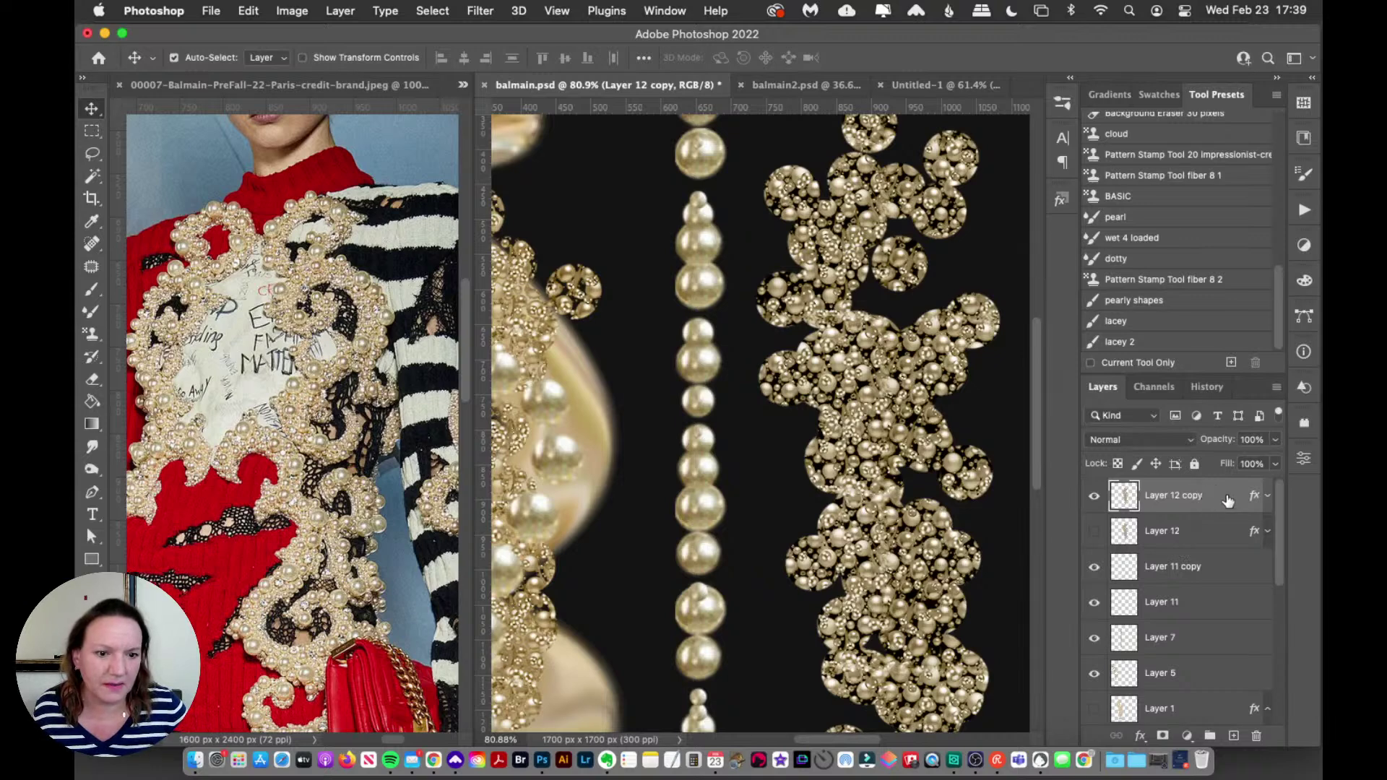
right_click(1223, 497)
scroll(1075, 662, down, 3)
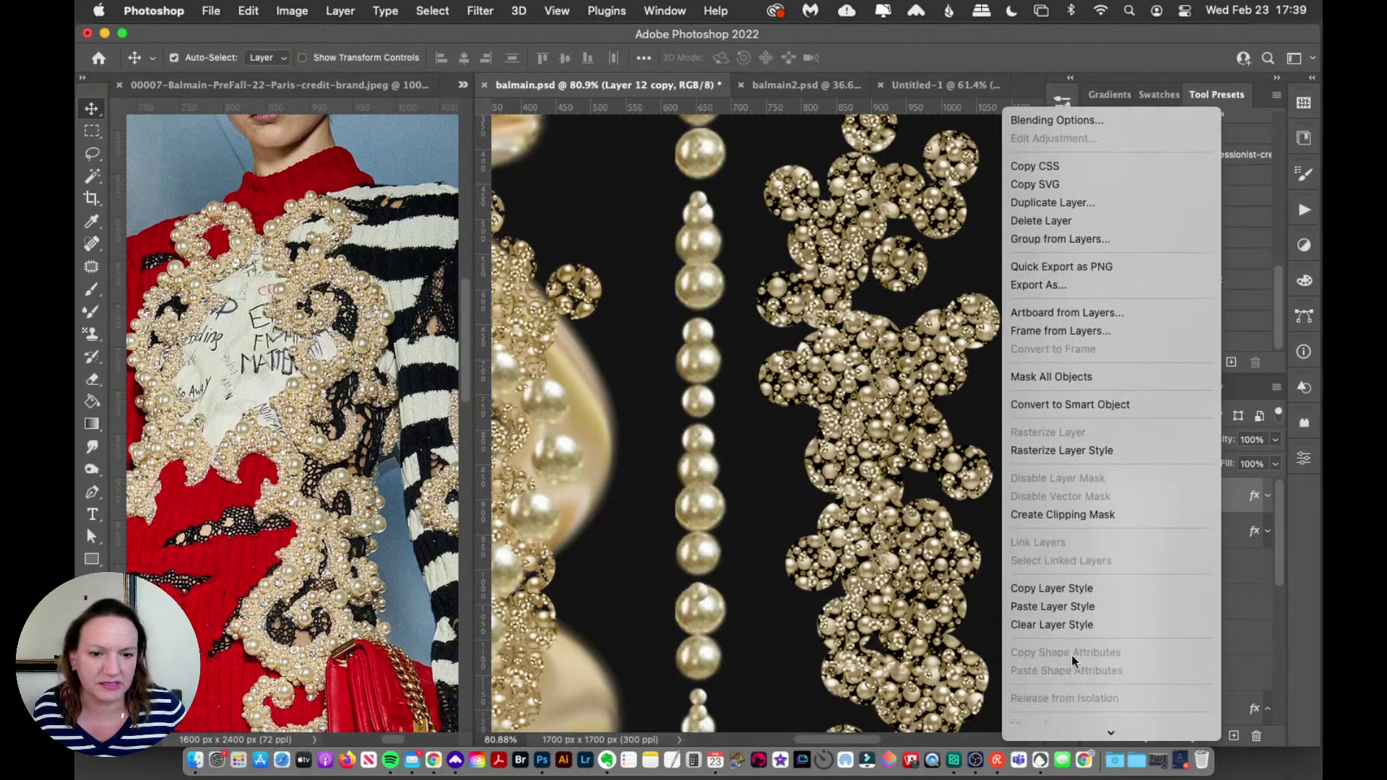
click(1077, 449)
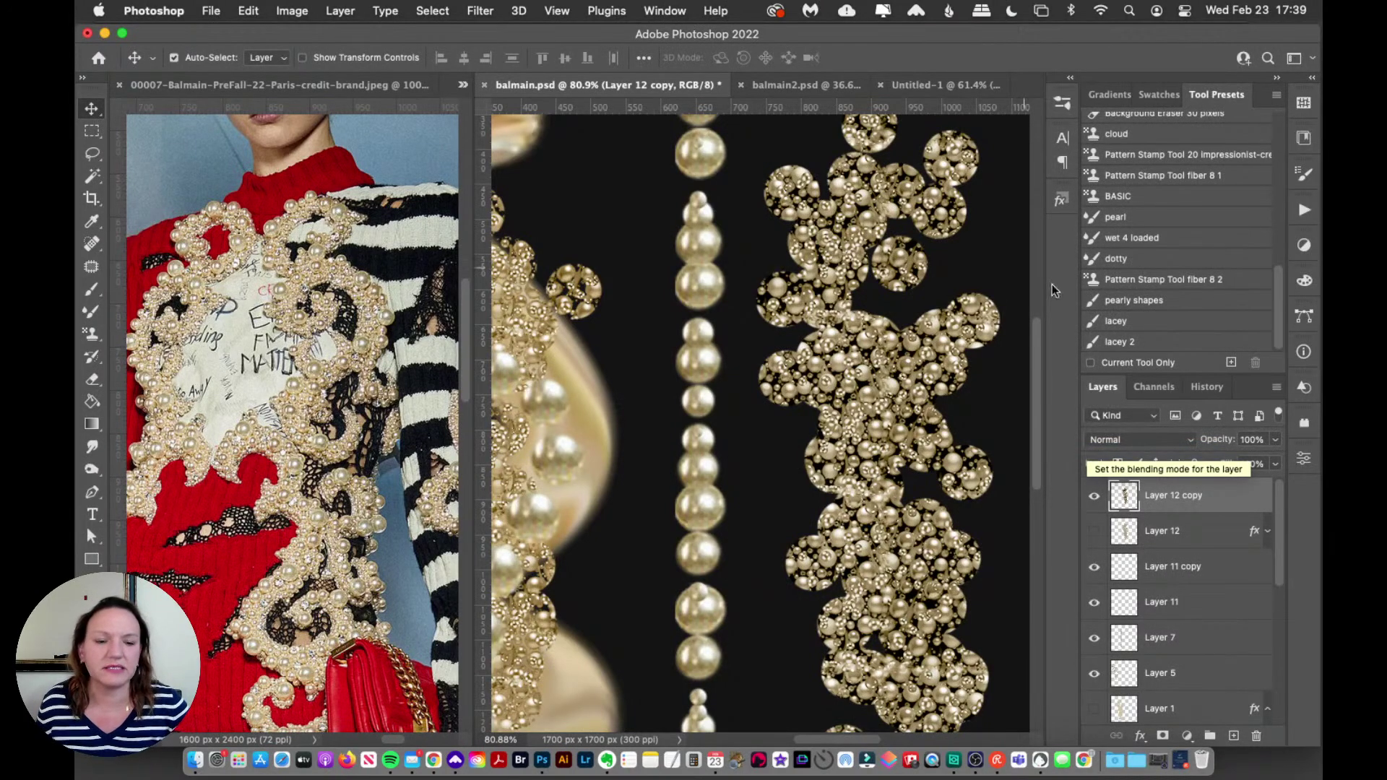
click(1095, 497)
click(1095, 497)
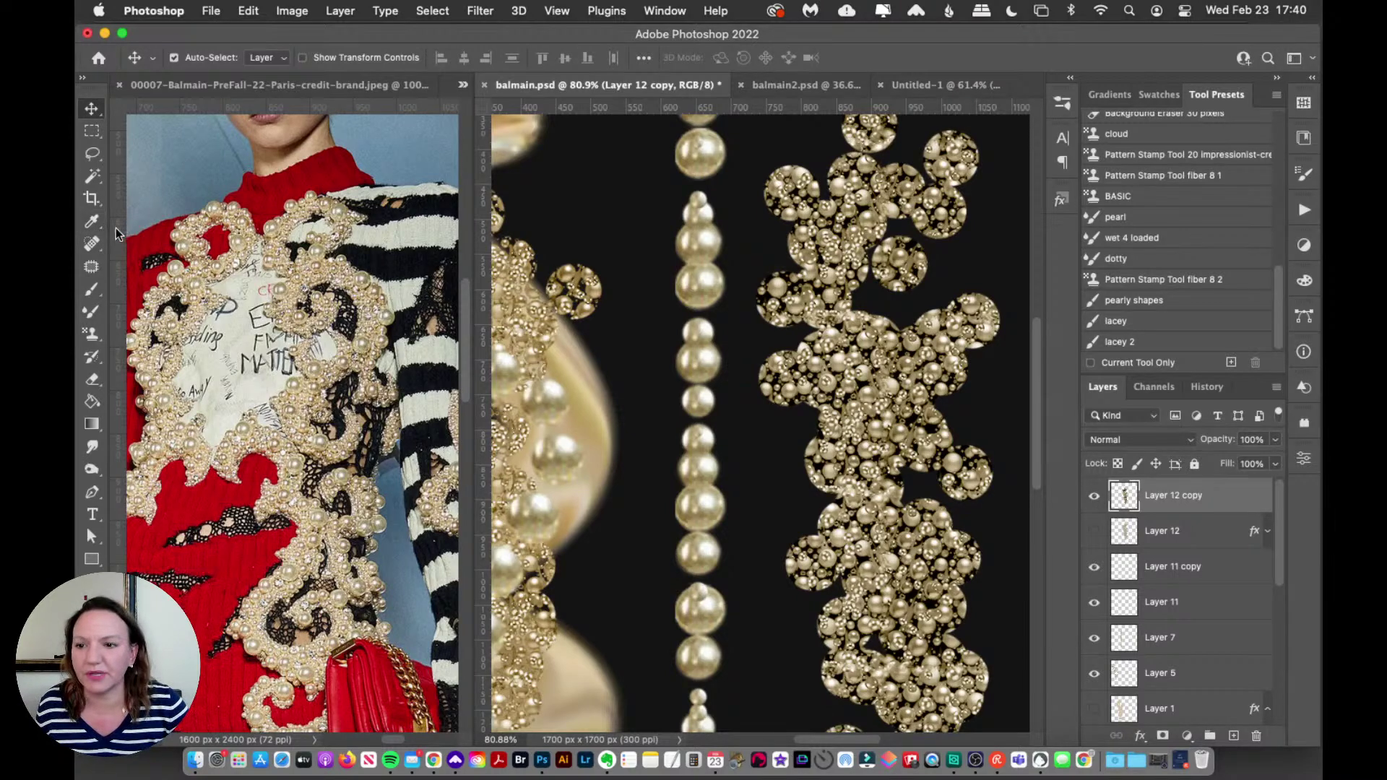
Step: Select the dark gaps across the pearl cluster with the Magic Wand and clear them
click(92, 175)
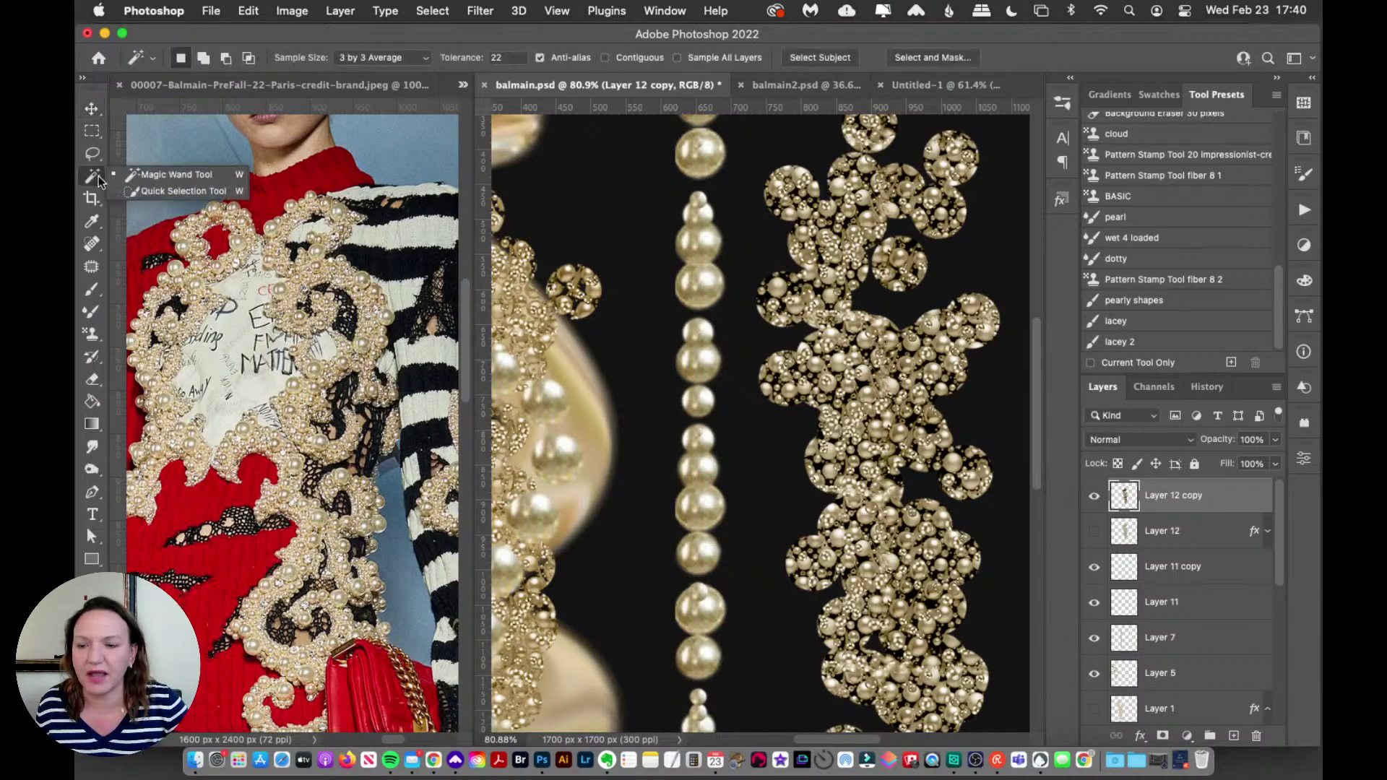
click(148, 176)
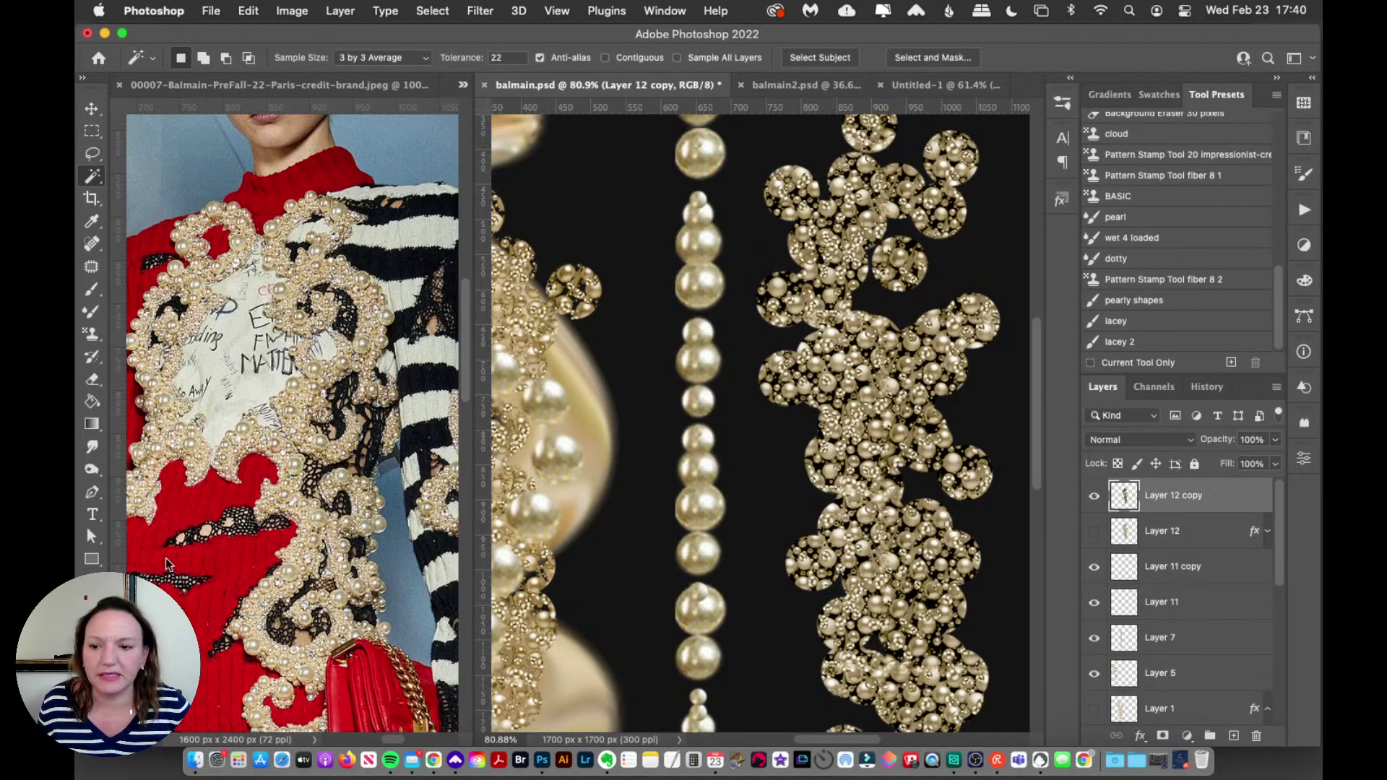
key(z)
click(896, 329)
click(886, 346)
alt+click(887, 346)
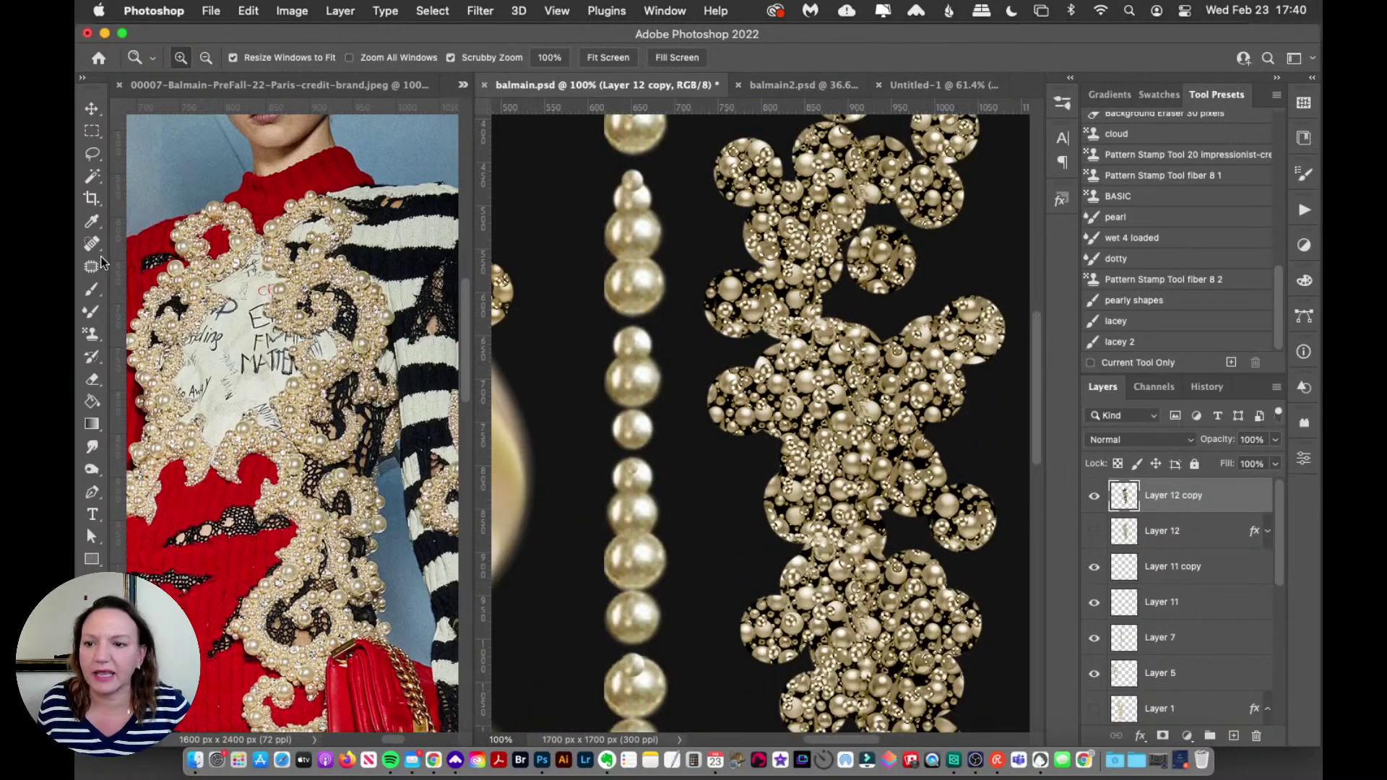
click(91, 221)
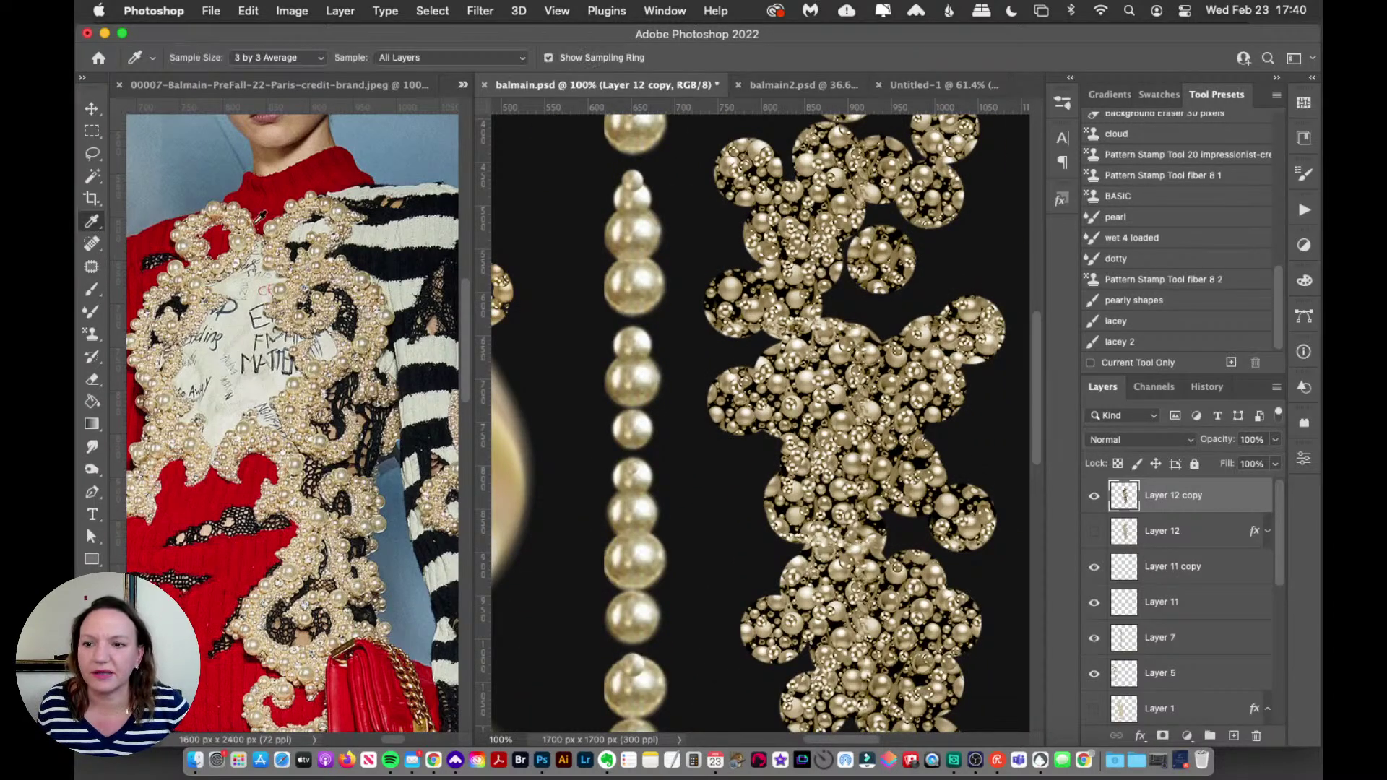
click(92, 177)
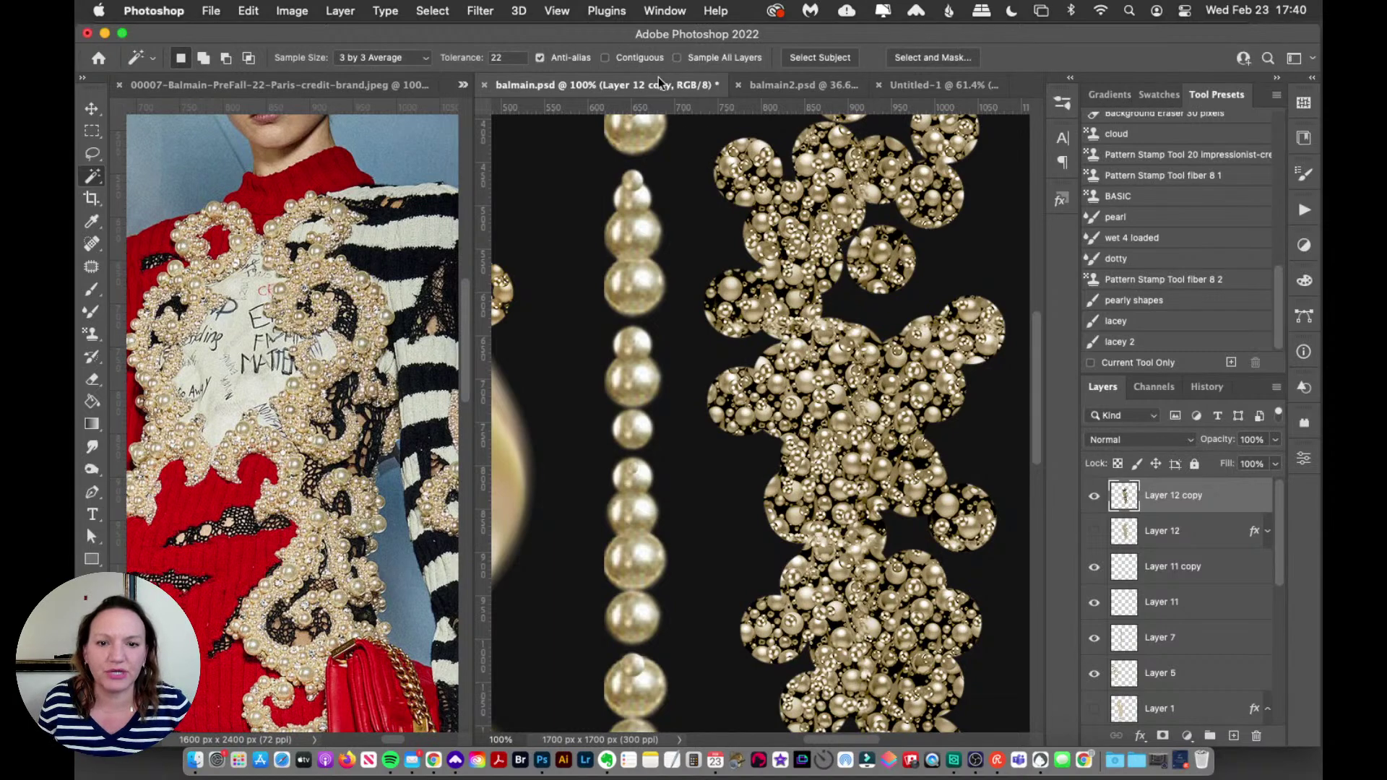
click(779, 294)
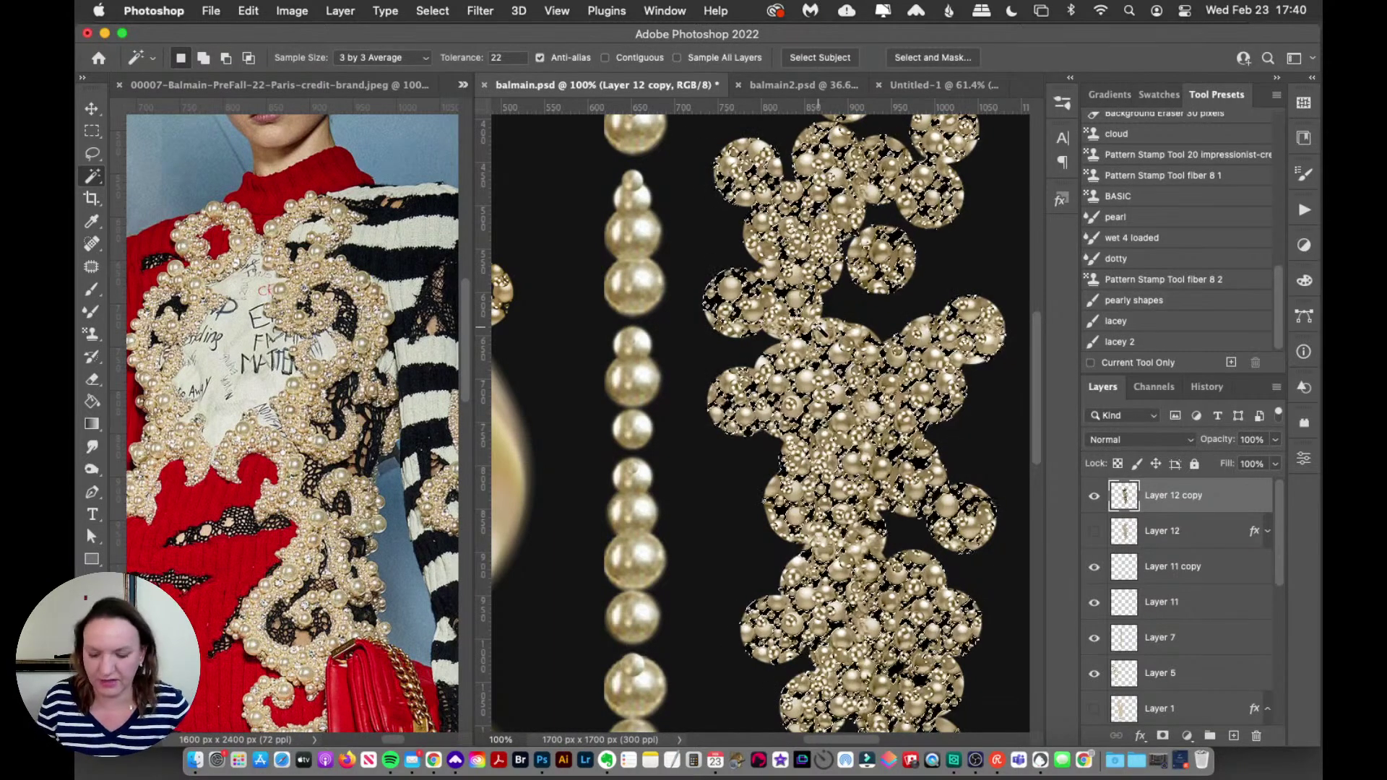
key(ctrl+d)
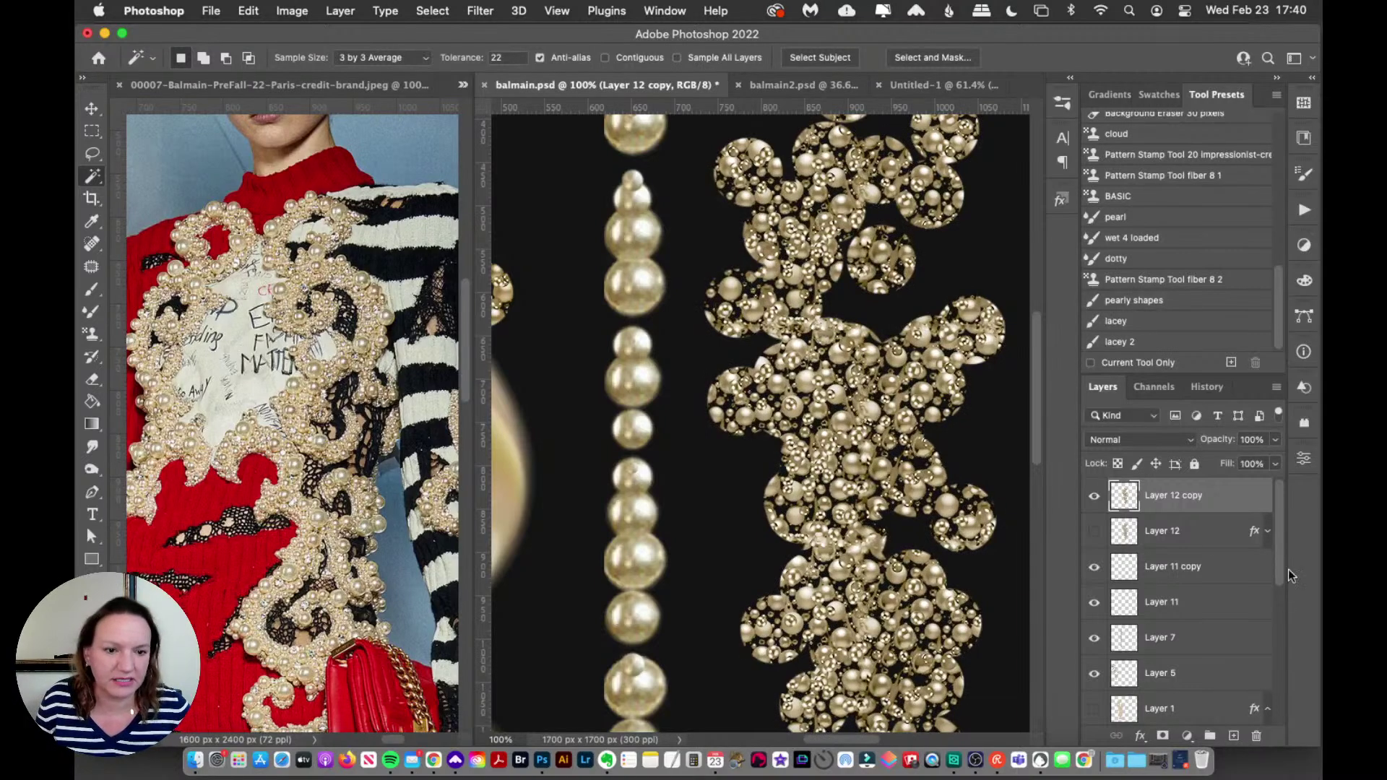
Step: Check the cutout against the Color Fill 2 background, then shift the cluster up and slightly right
scroll(1278, 497, down, 5)
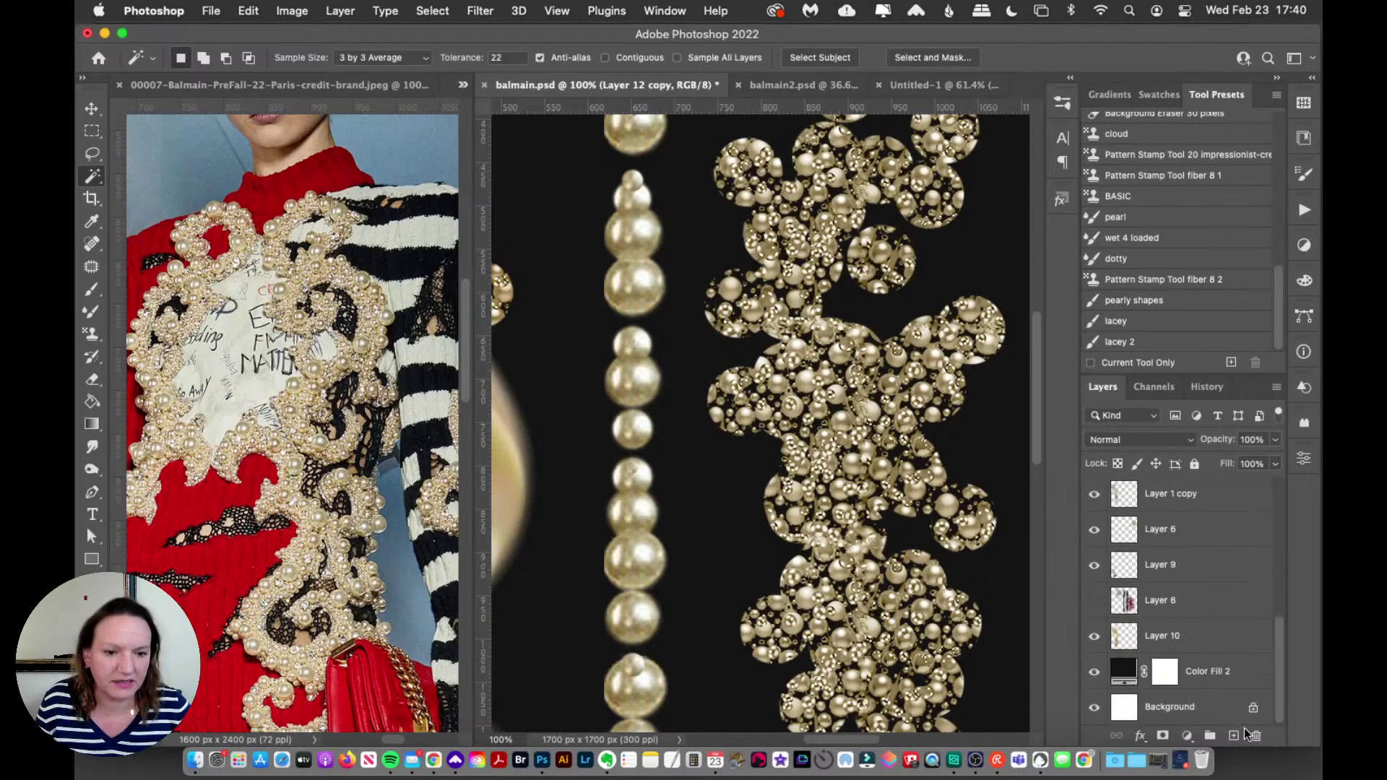
click(1095, 673)
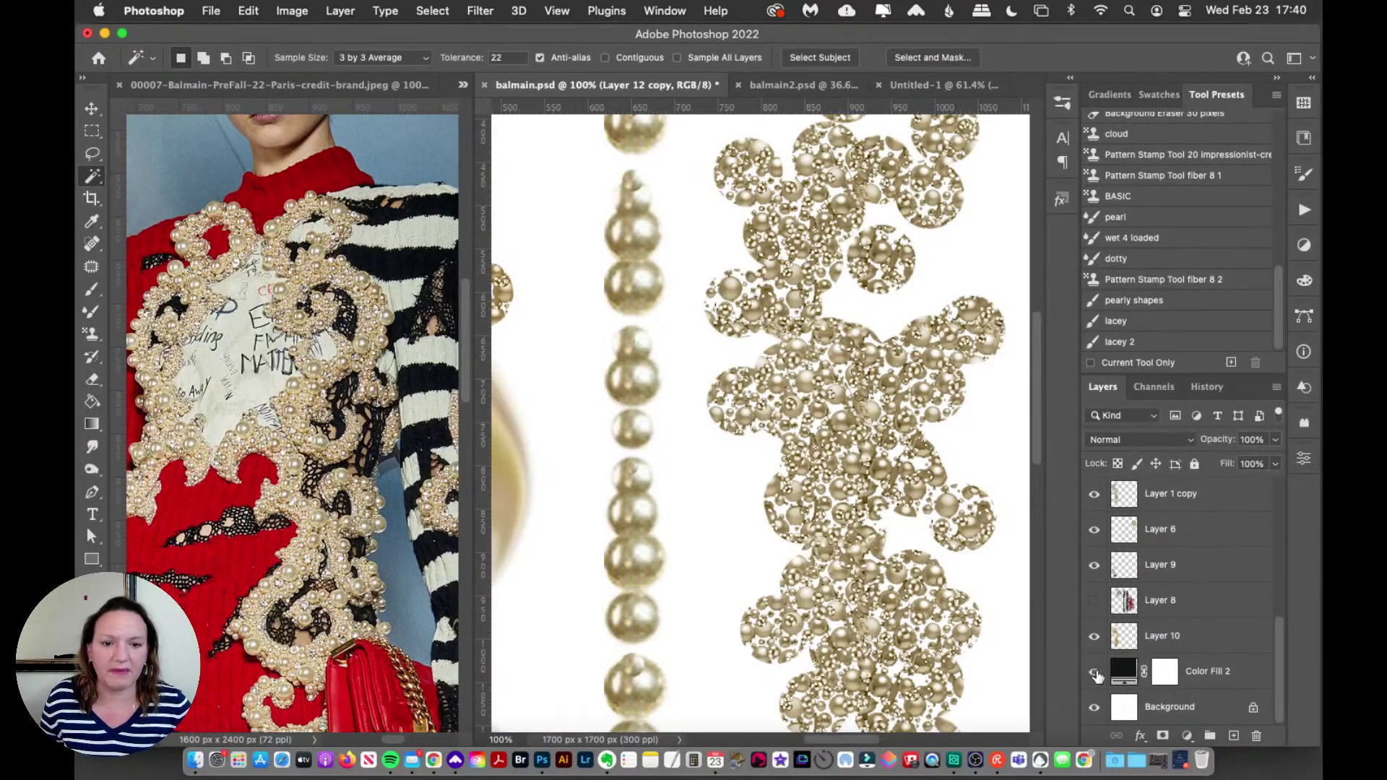
click(1094, 672)
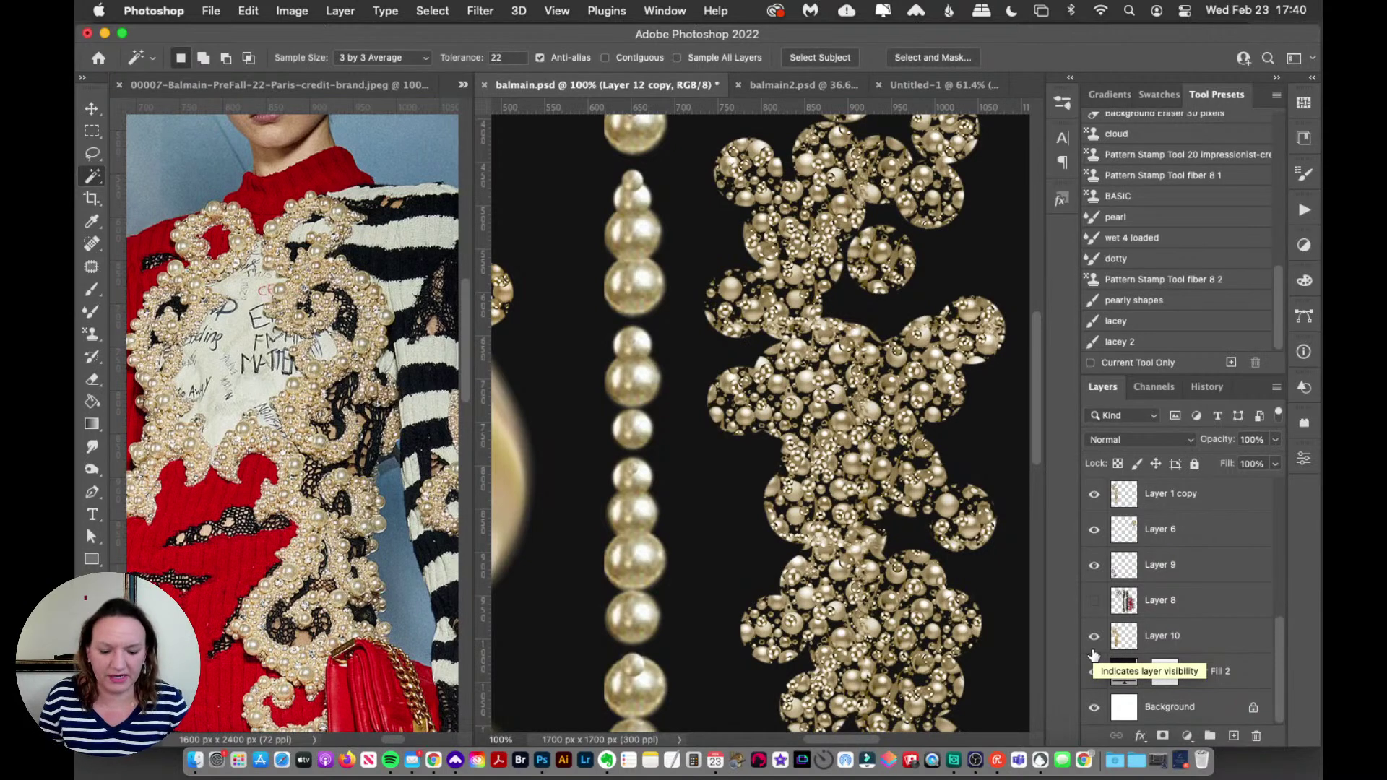
key(super+0)
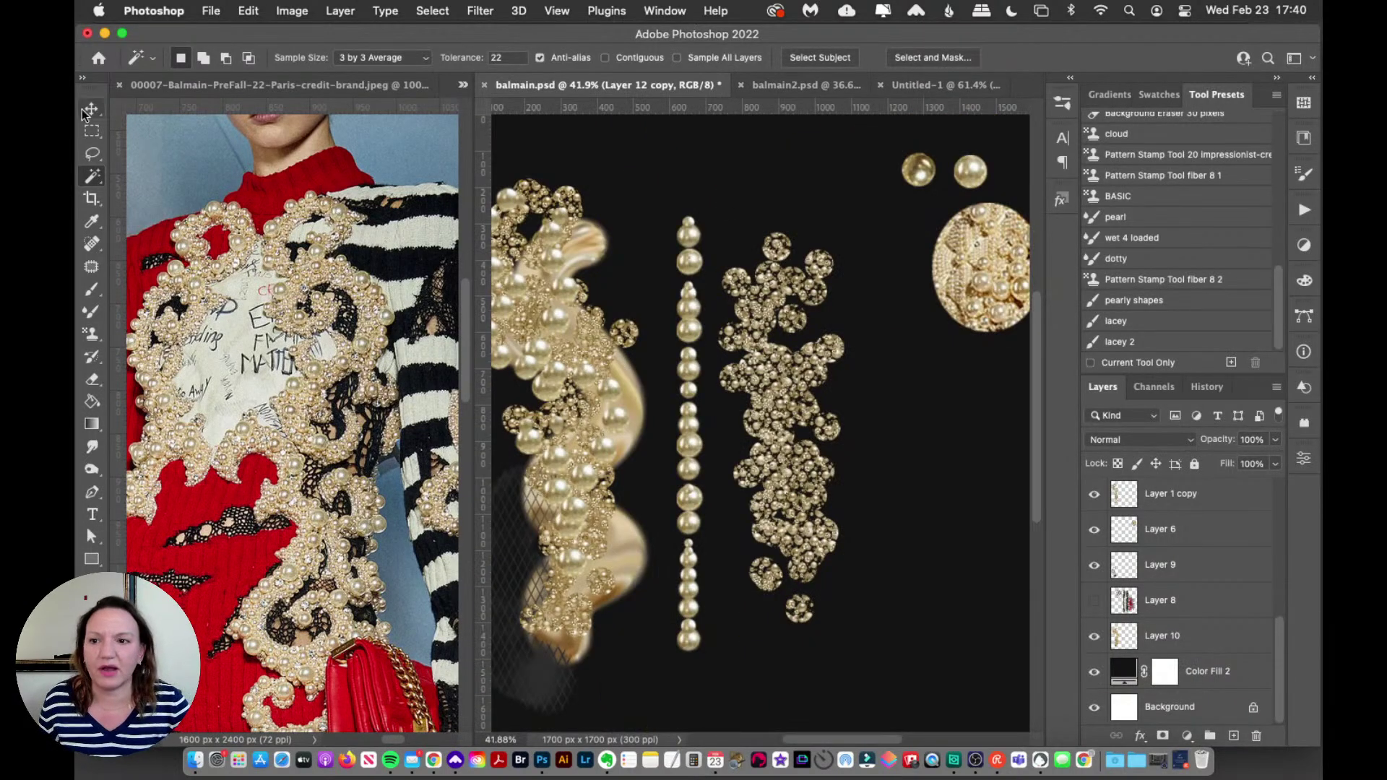
click(85, 110)
drag(755, 314, 756, 244)
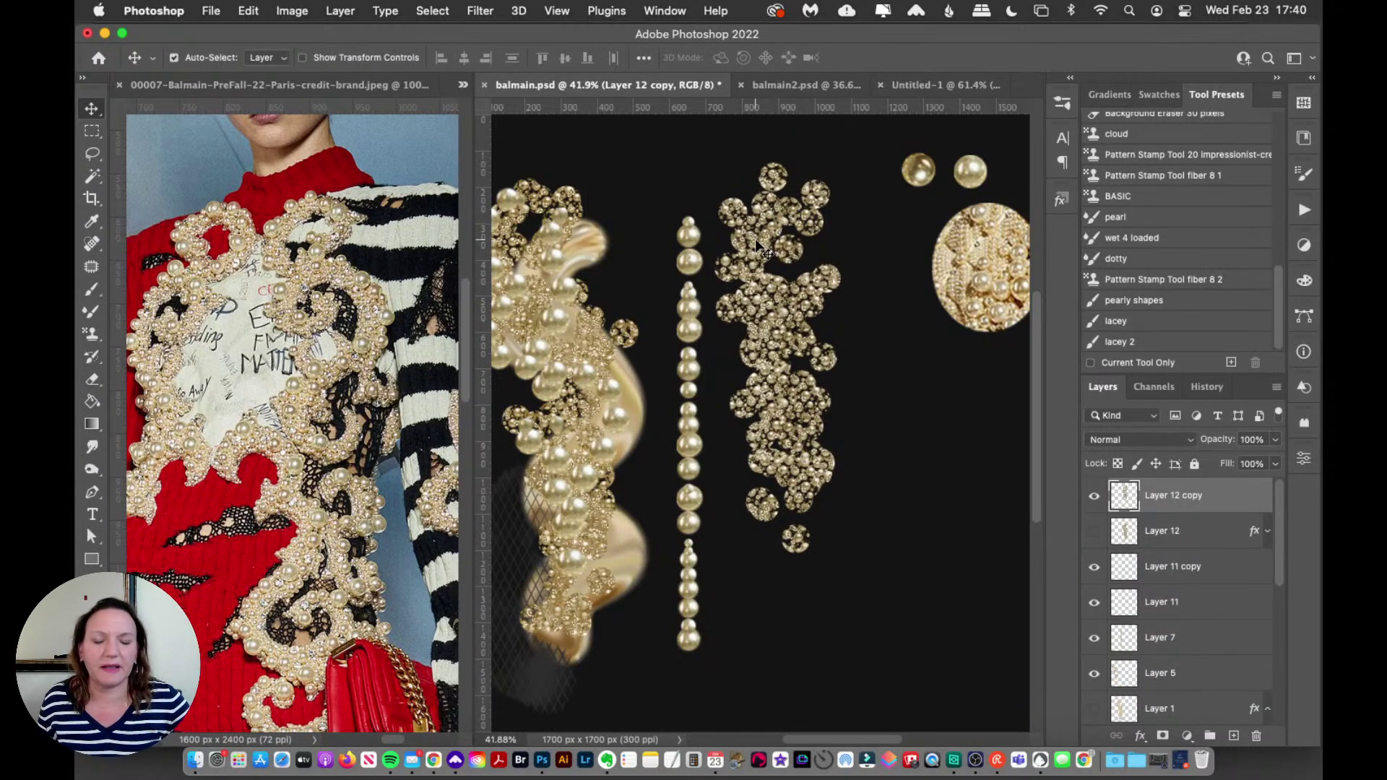
drag(766, 326, 796, 330)
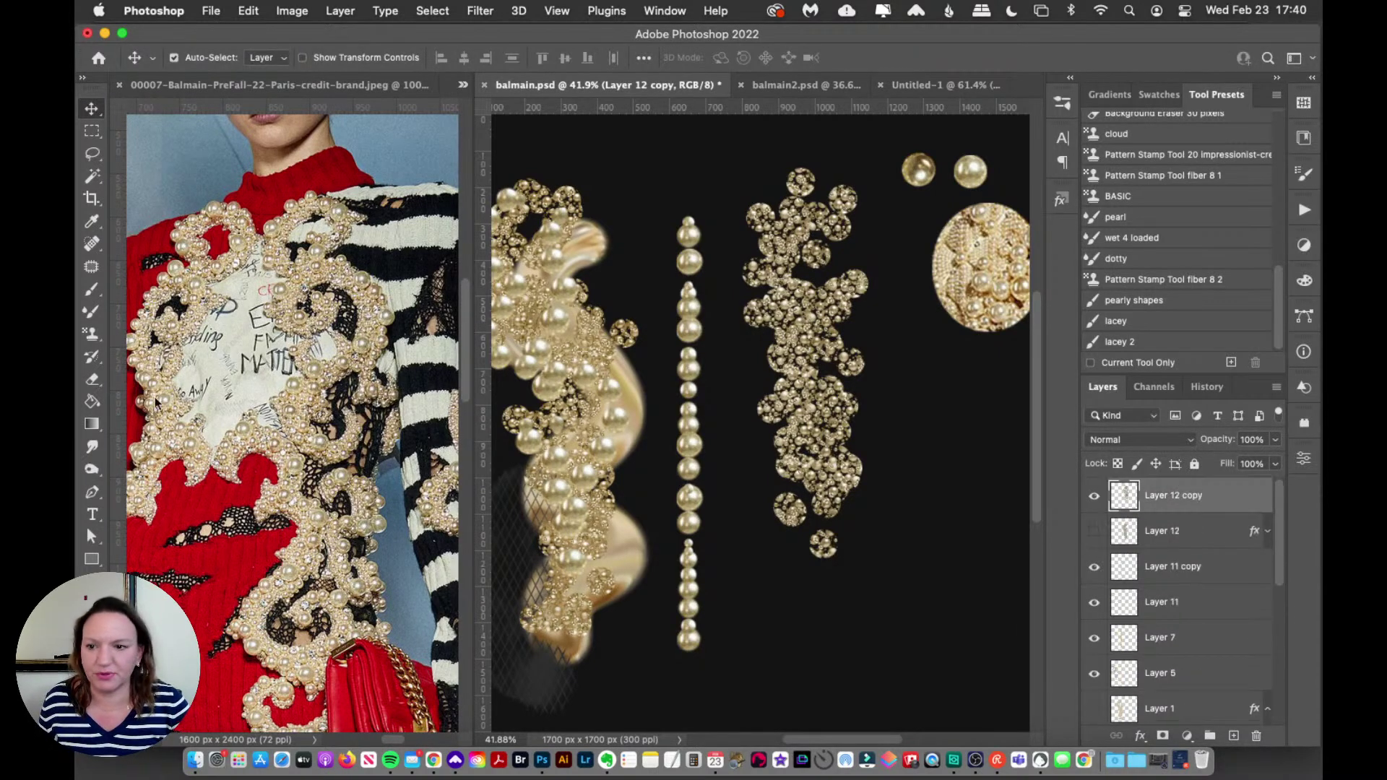
Step: Draw a tall Rectangle 1 over the pearl cluster and place it beneath Layer 12 copy
click(92, 559)
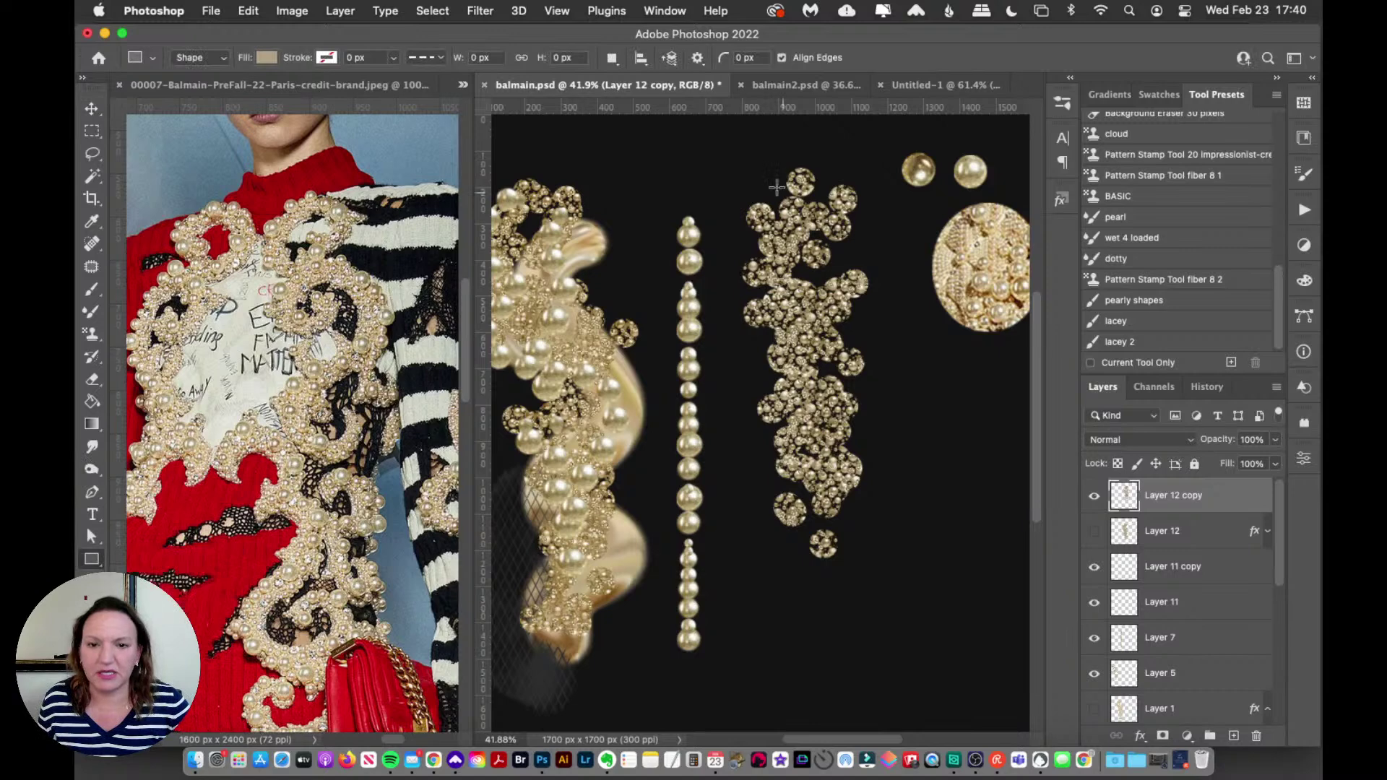
drag(733, 147, 879, 613)
click(92, 108)
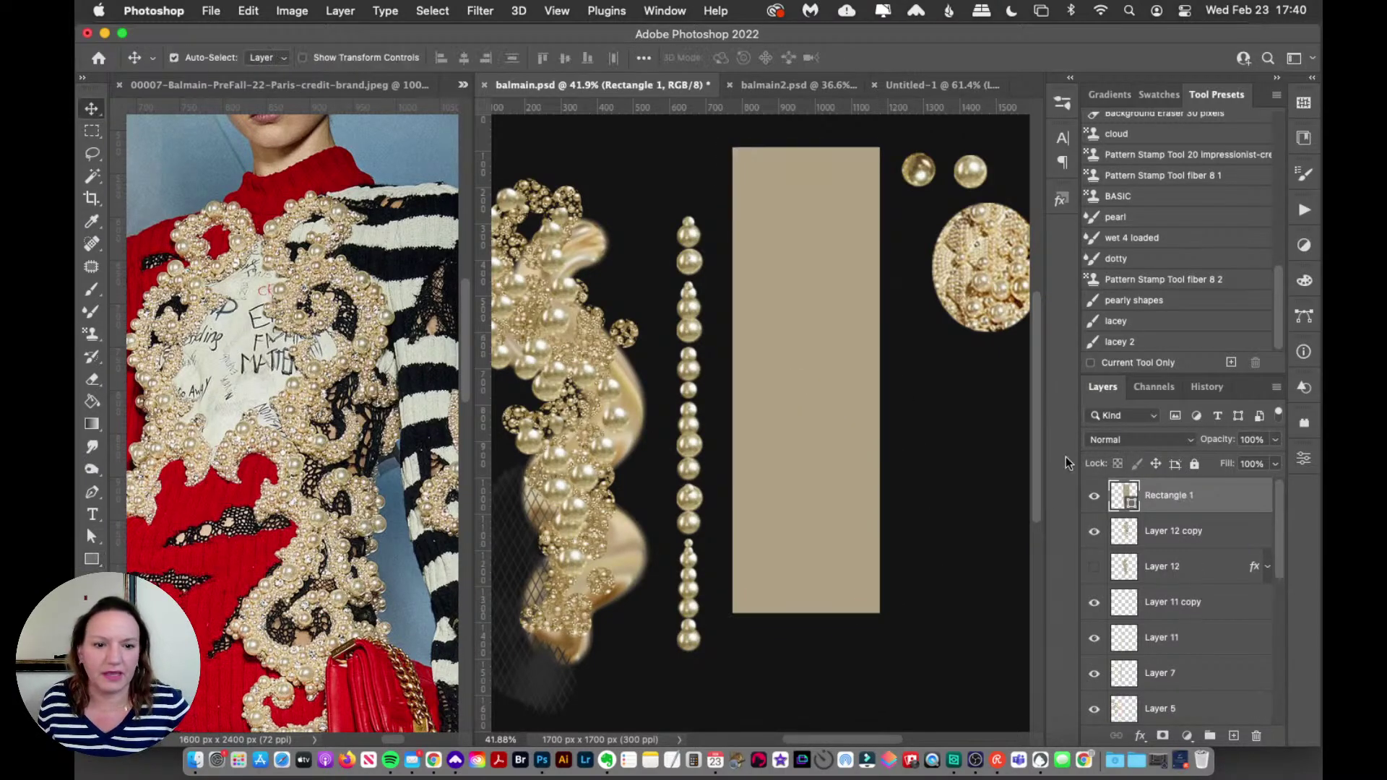
drag(1169, 506, 1140, 553)
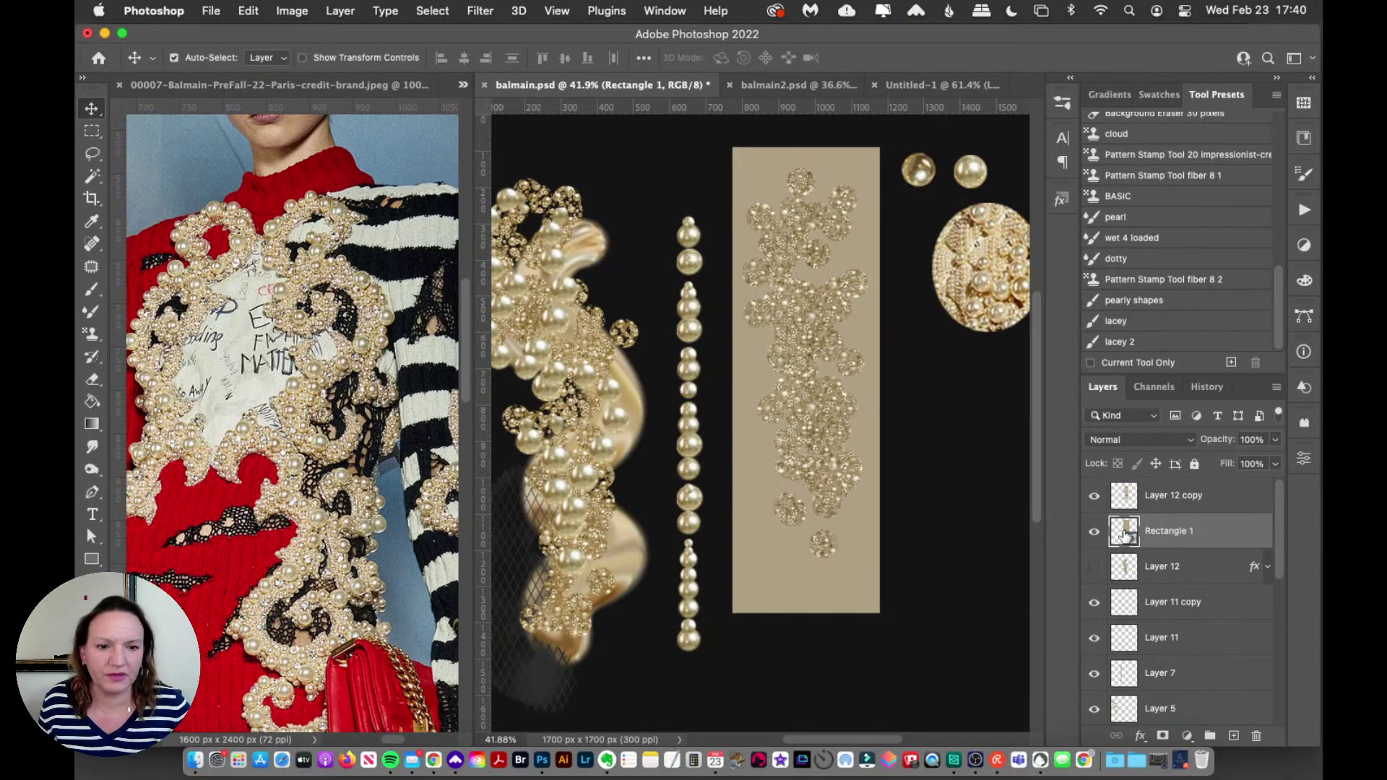
Step: Set Rectangle 1's fill to the off-white colour ebe5d9
double_click(1124, 536)
click(908, 470)
drag(908, 470, 864, 427)
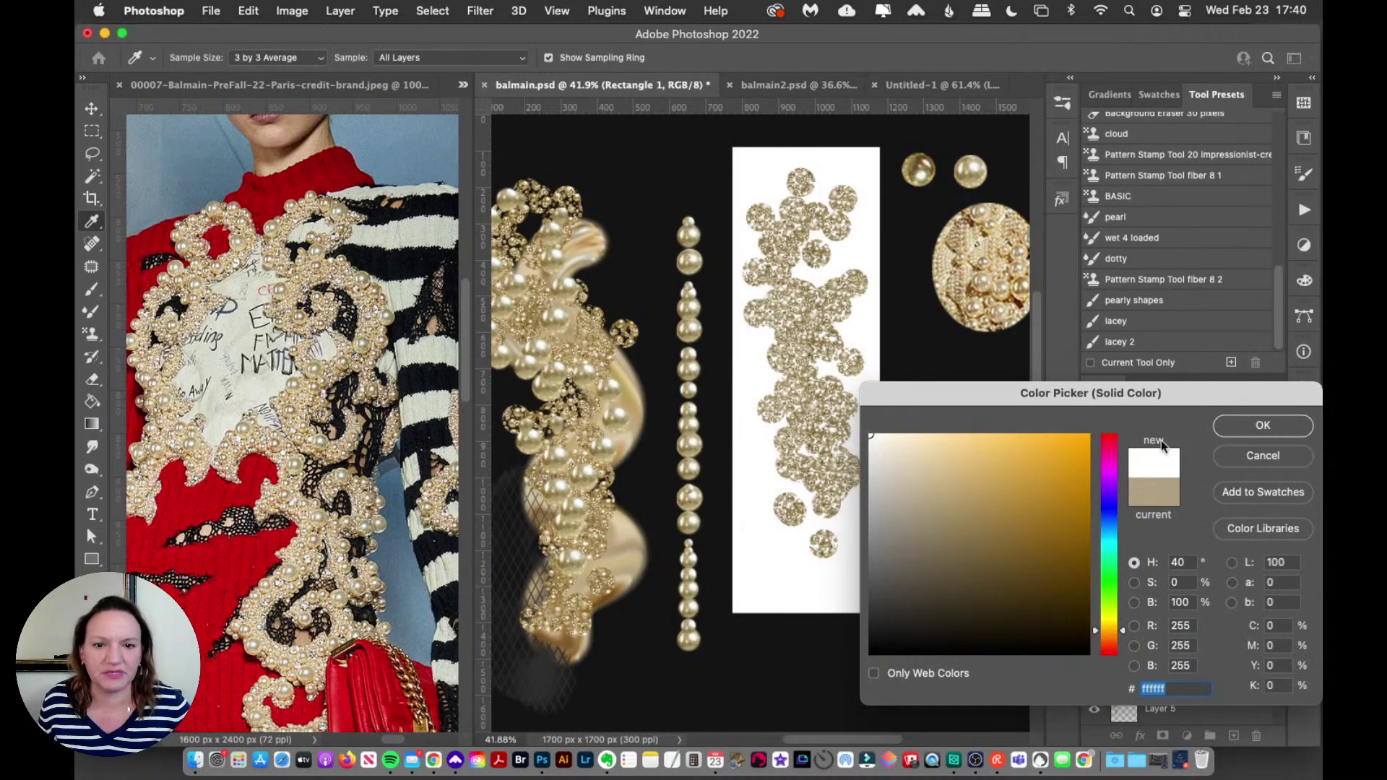
click(883, 453)
click(1257, 428)
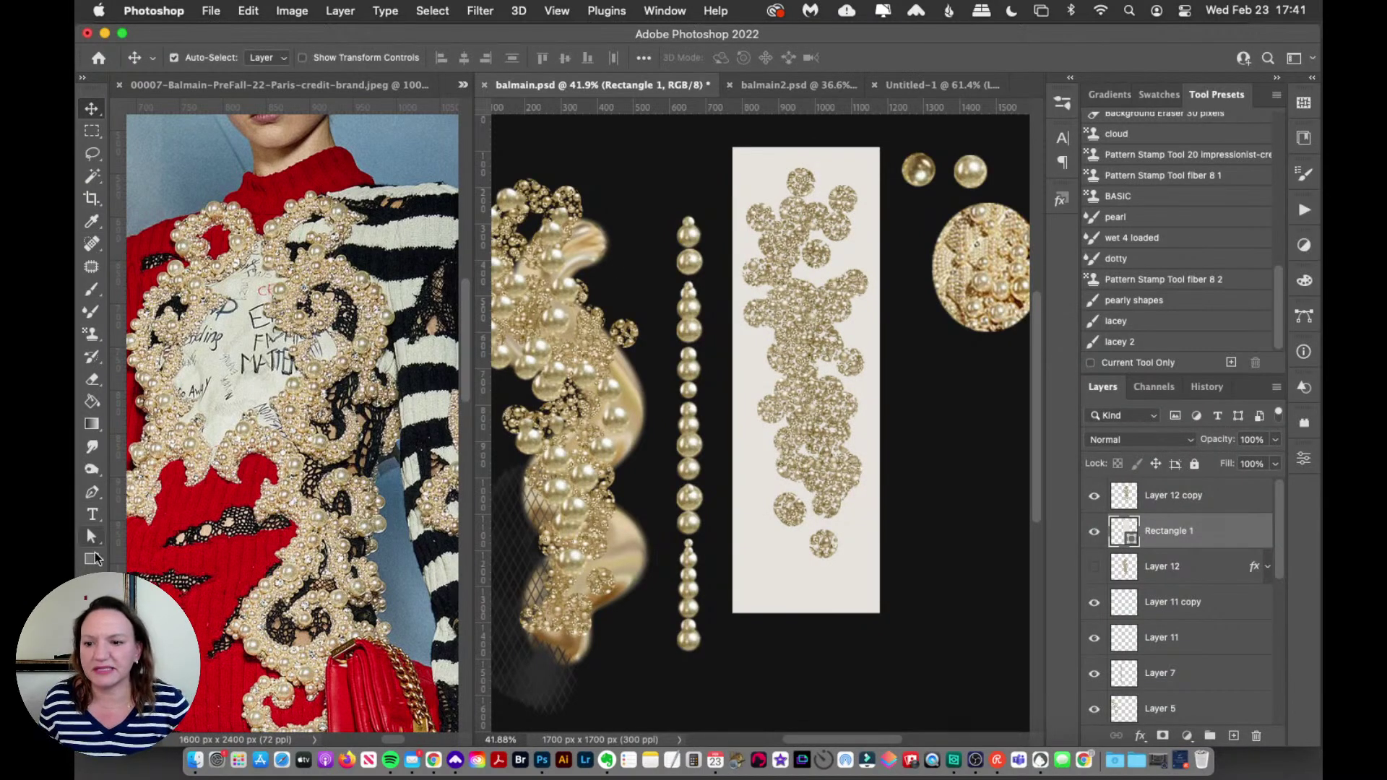
Step: Zoom in on the pearl cluster, then bring up the balmain2.psd party invitation
click(91, 604)
drag(731, 342, 849, 288)
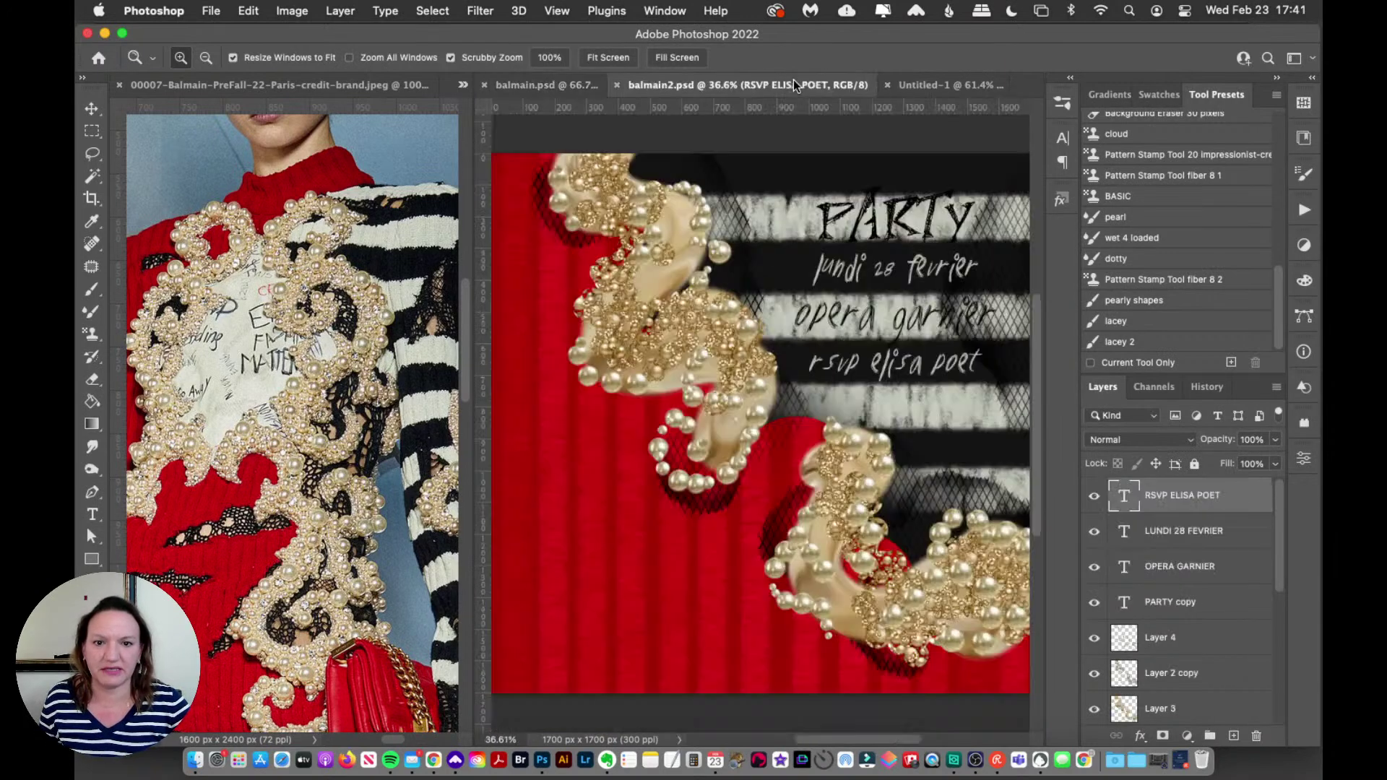
click(794, 85)
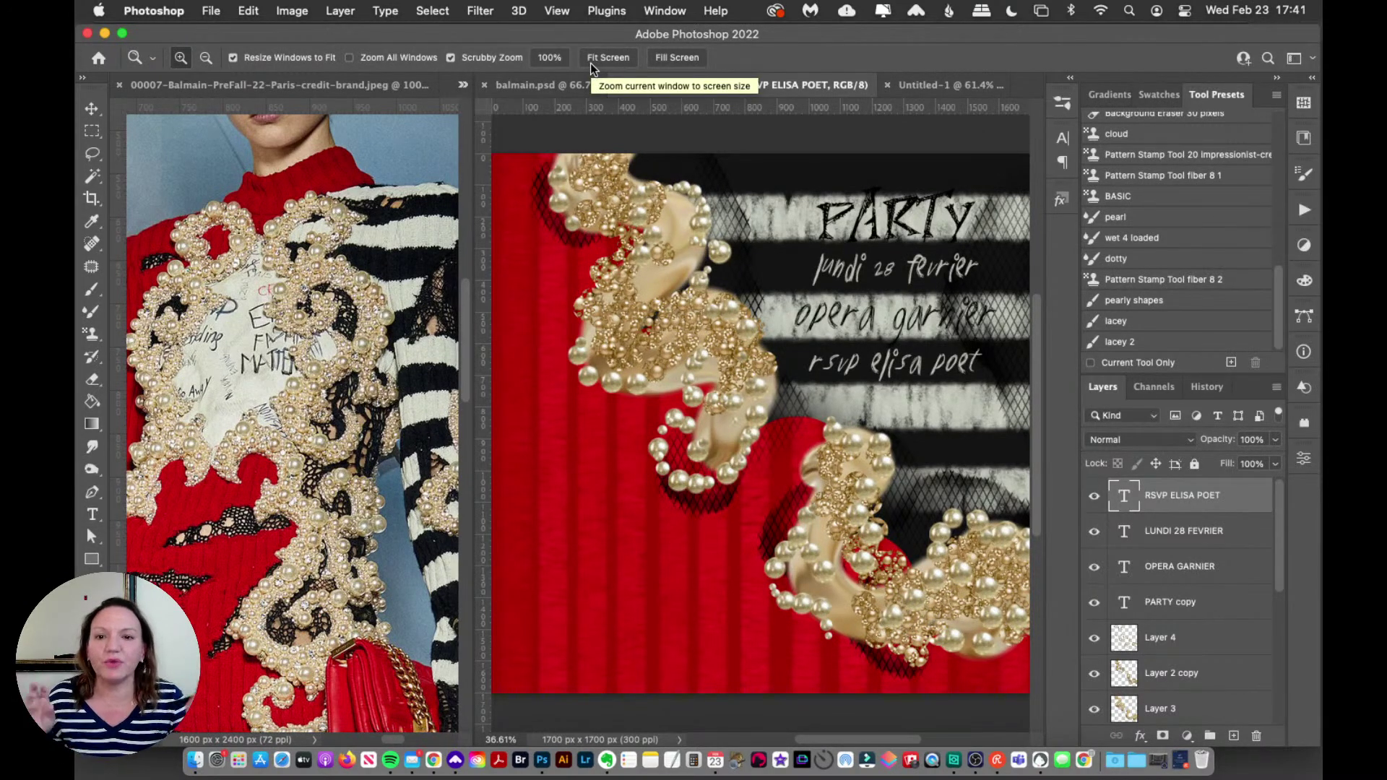
Step: Hide Rectangle 1 in balmain.psd, zoom to 50%, and compare against balmain2.psd
click(543, 85)
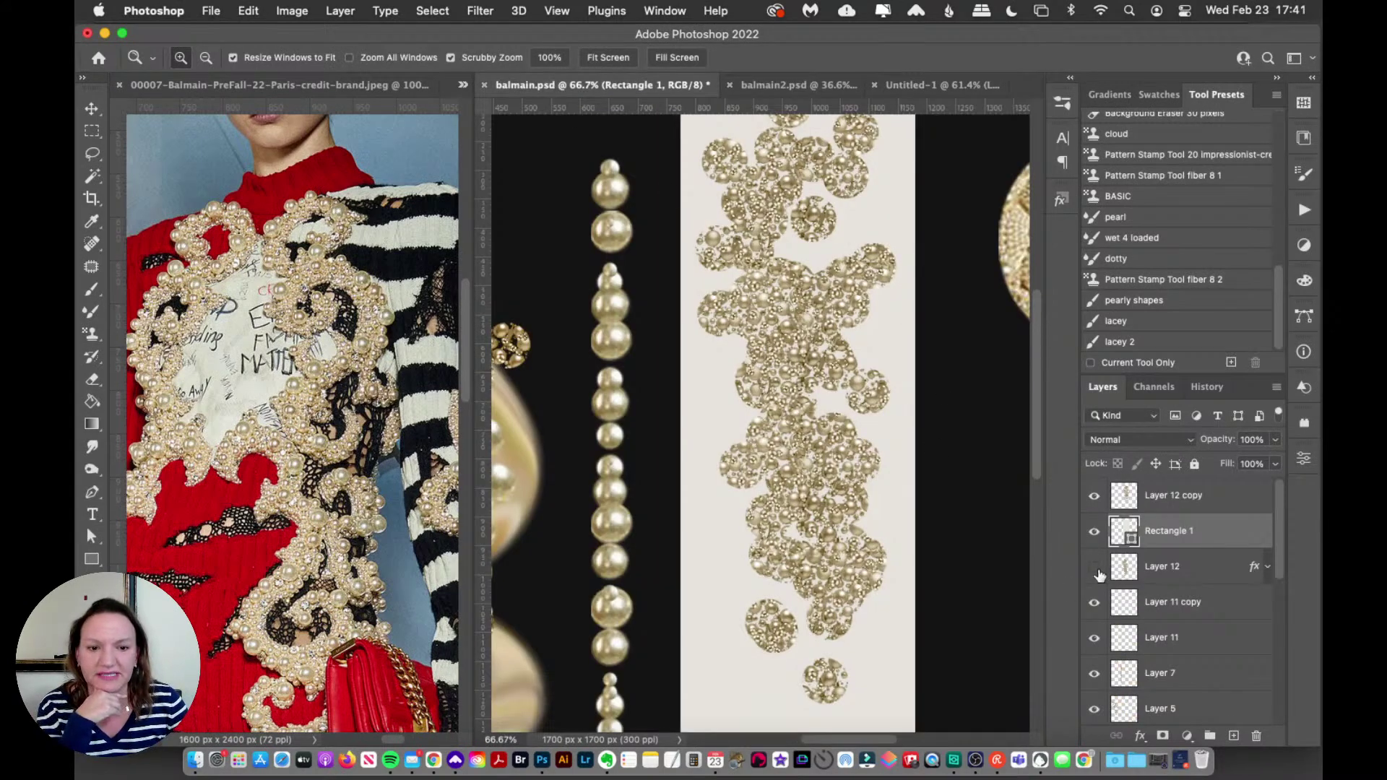
click(1093, 532)
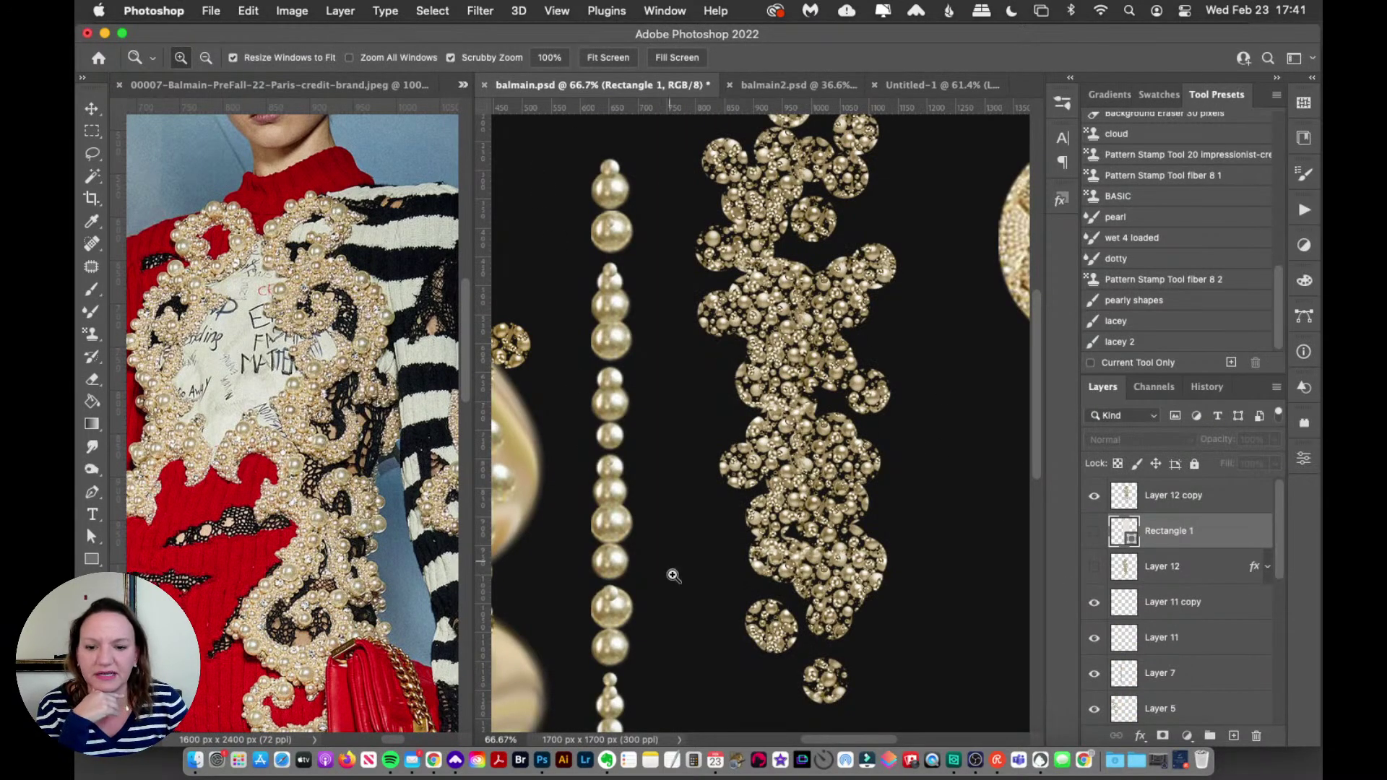
alt+click(706, 468)
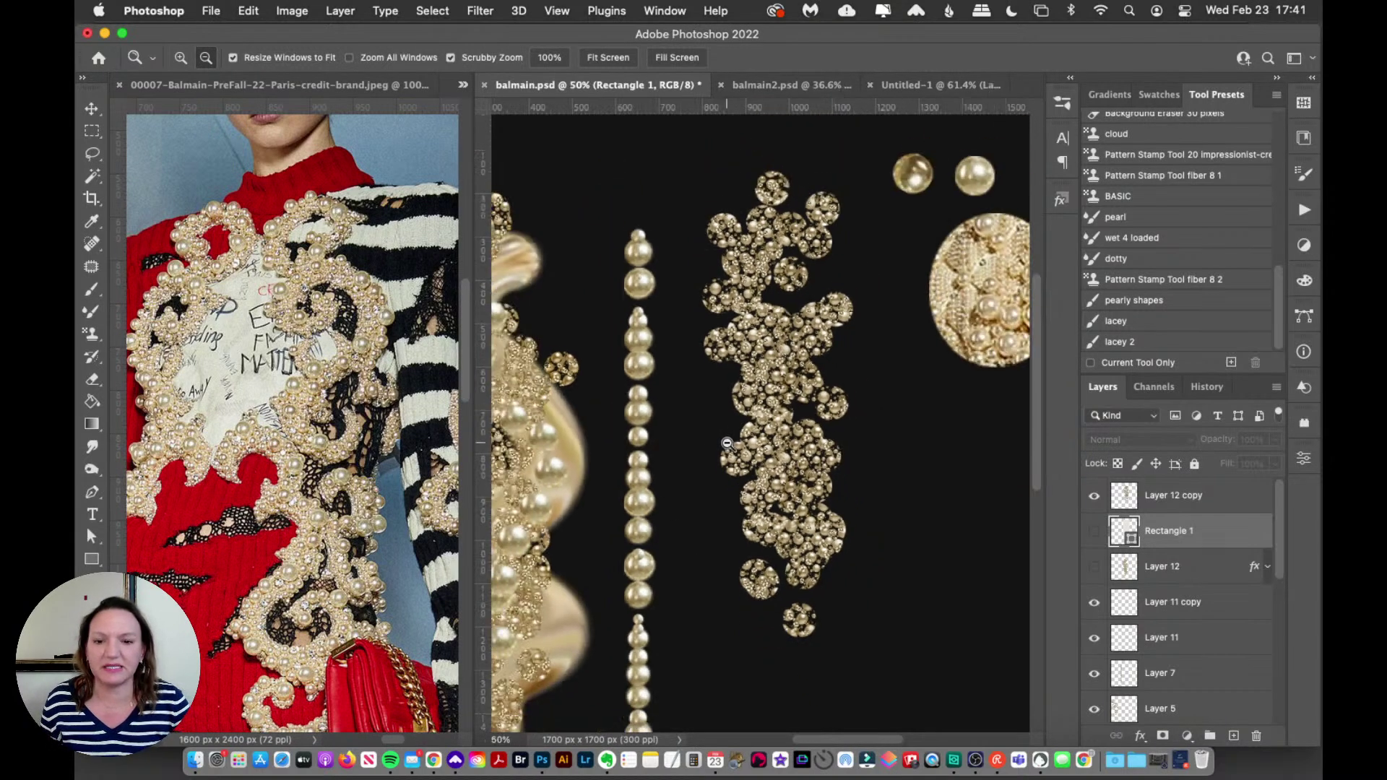
alt+click(642, 420)
click(642, 420)
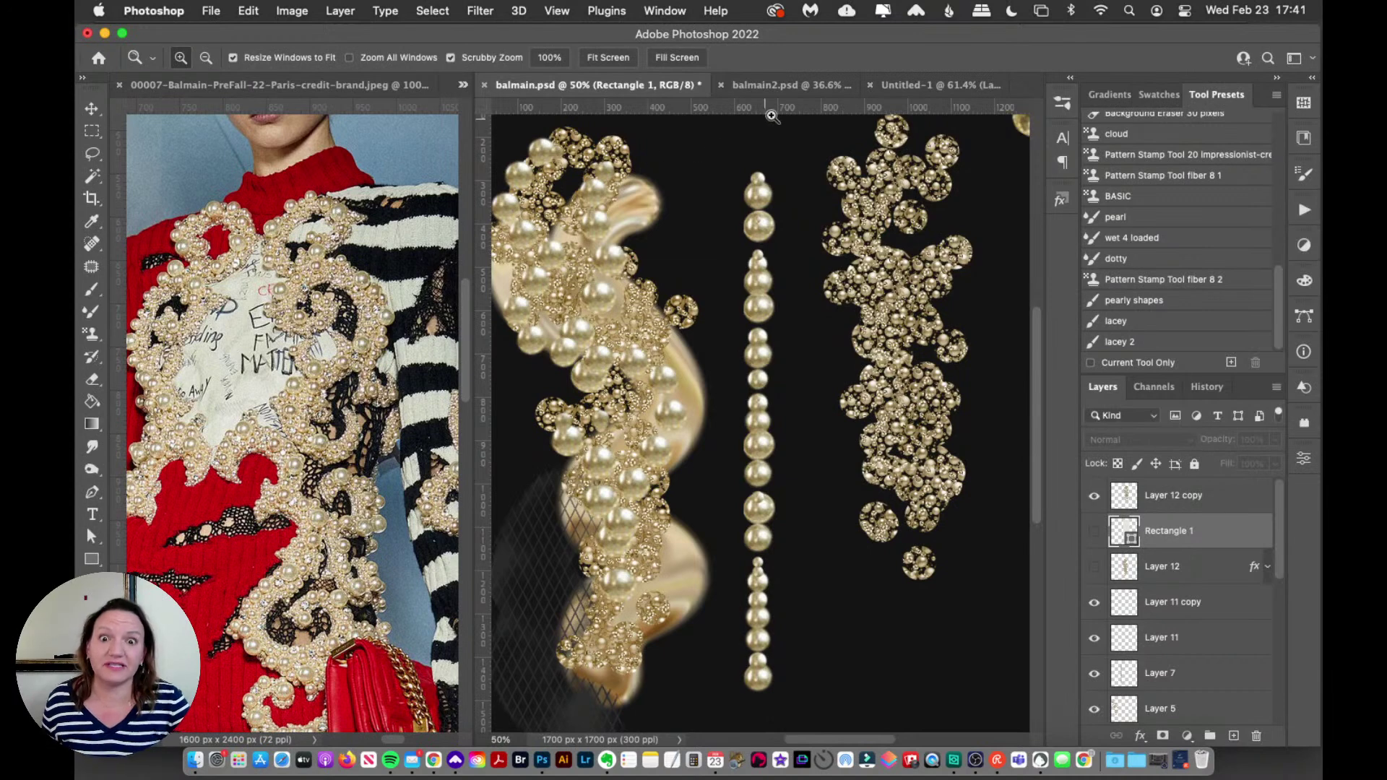
click(790, 88)
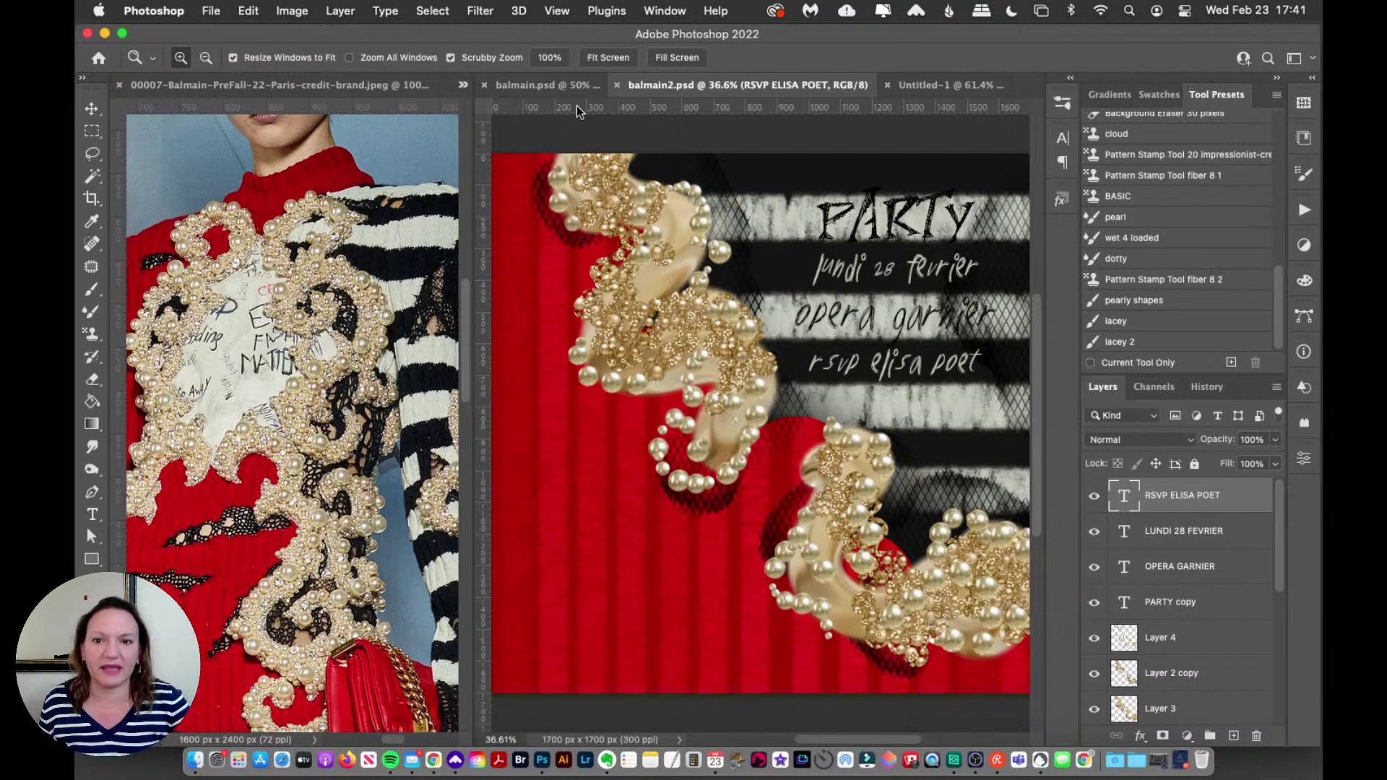
click(543, 86)
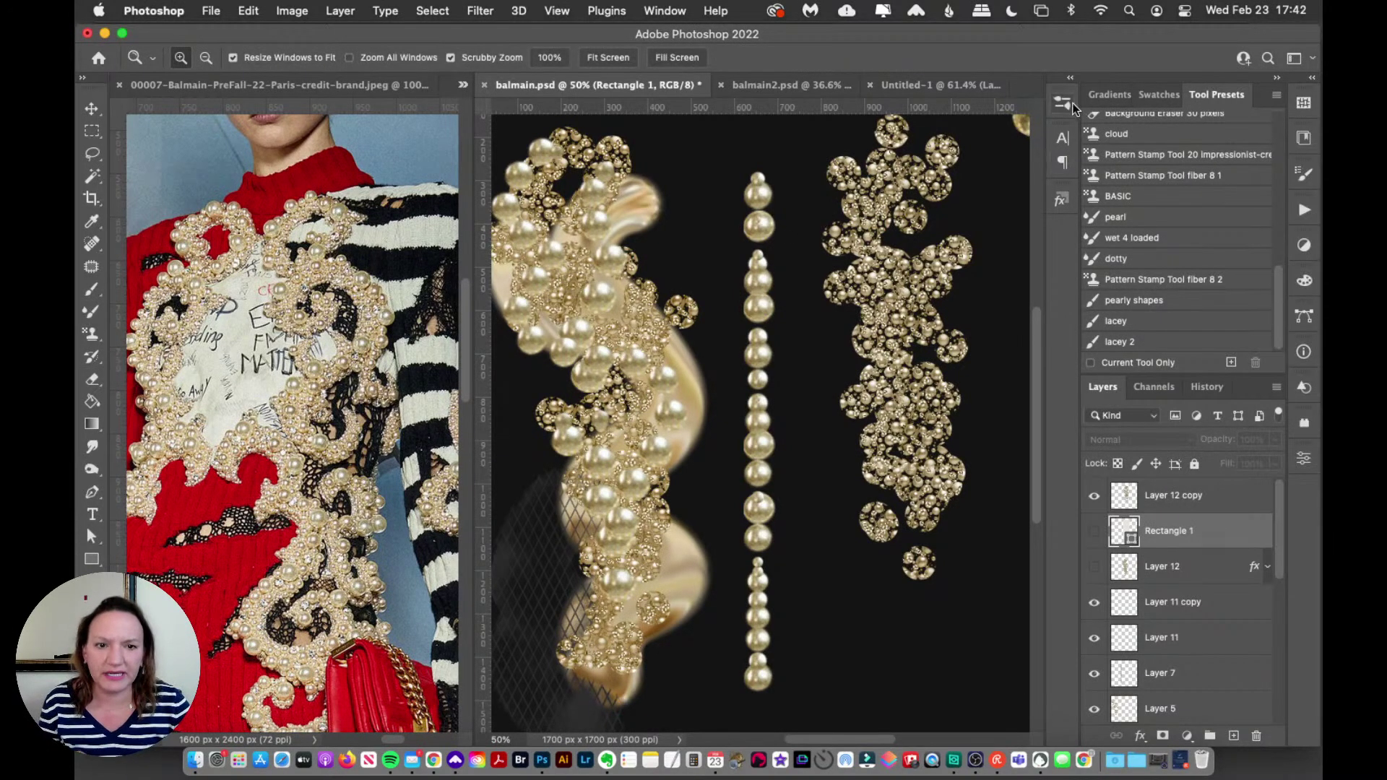
Step: Bring up the 00011 Balmain reference jpeg in the left window at 100% zoom
click(393, 88)
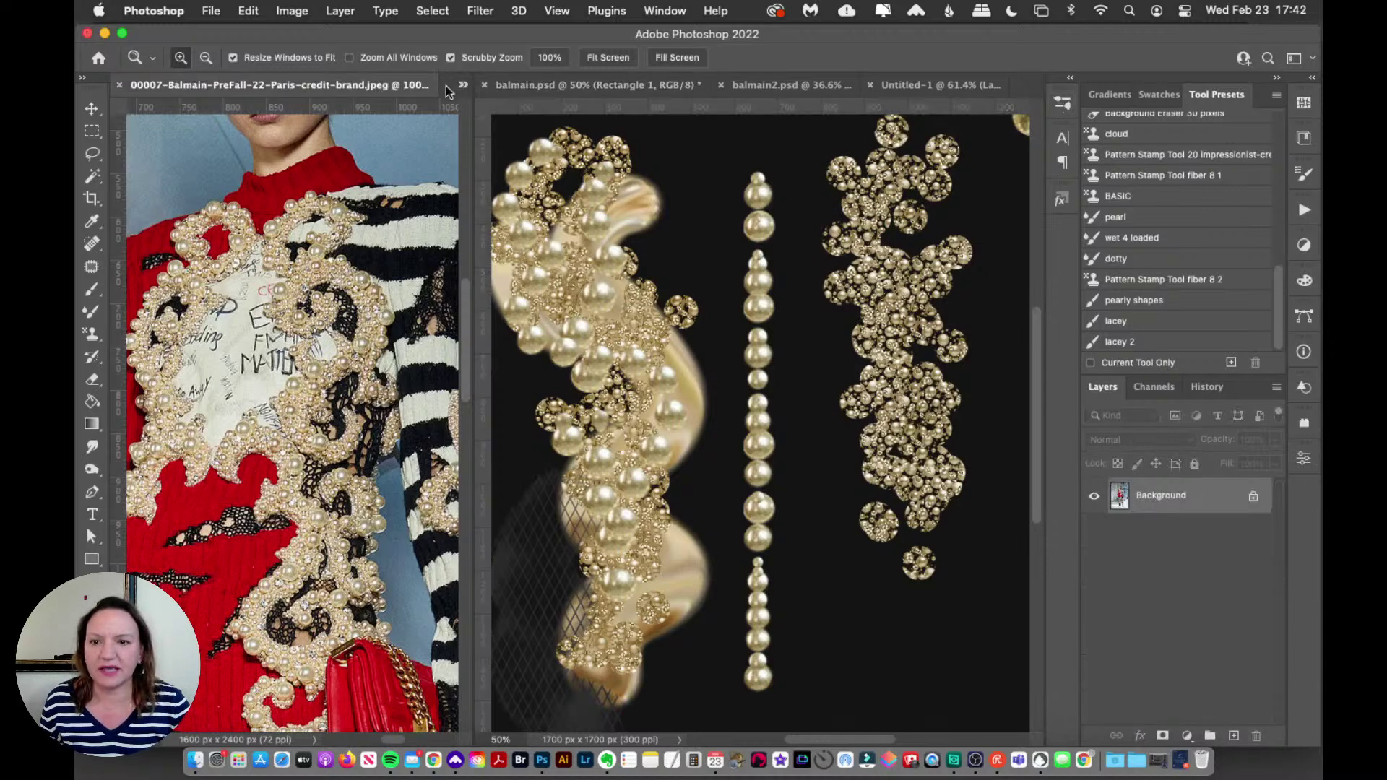
click(462, 86)
click(516, 107)
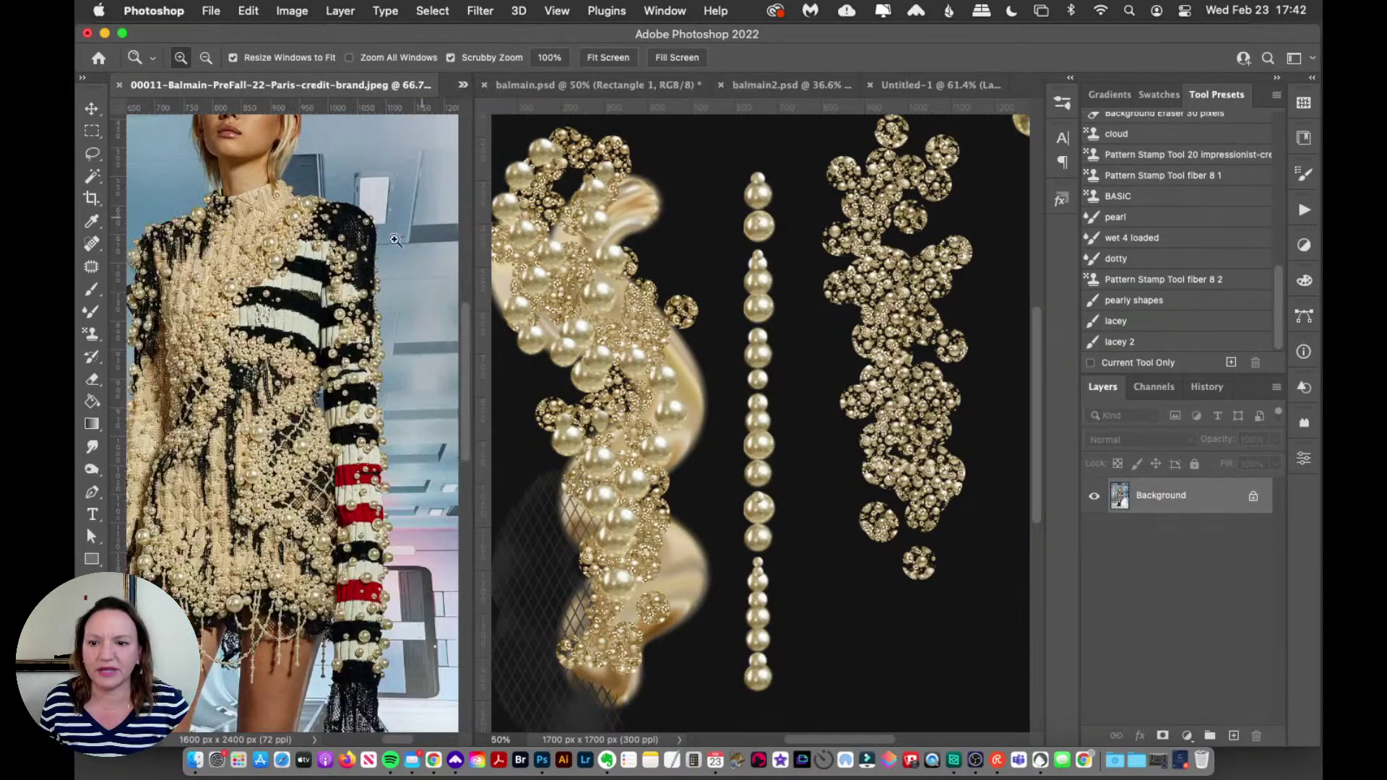
click(227, 329)
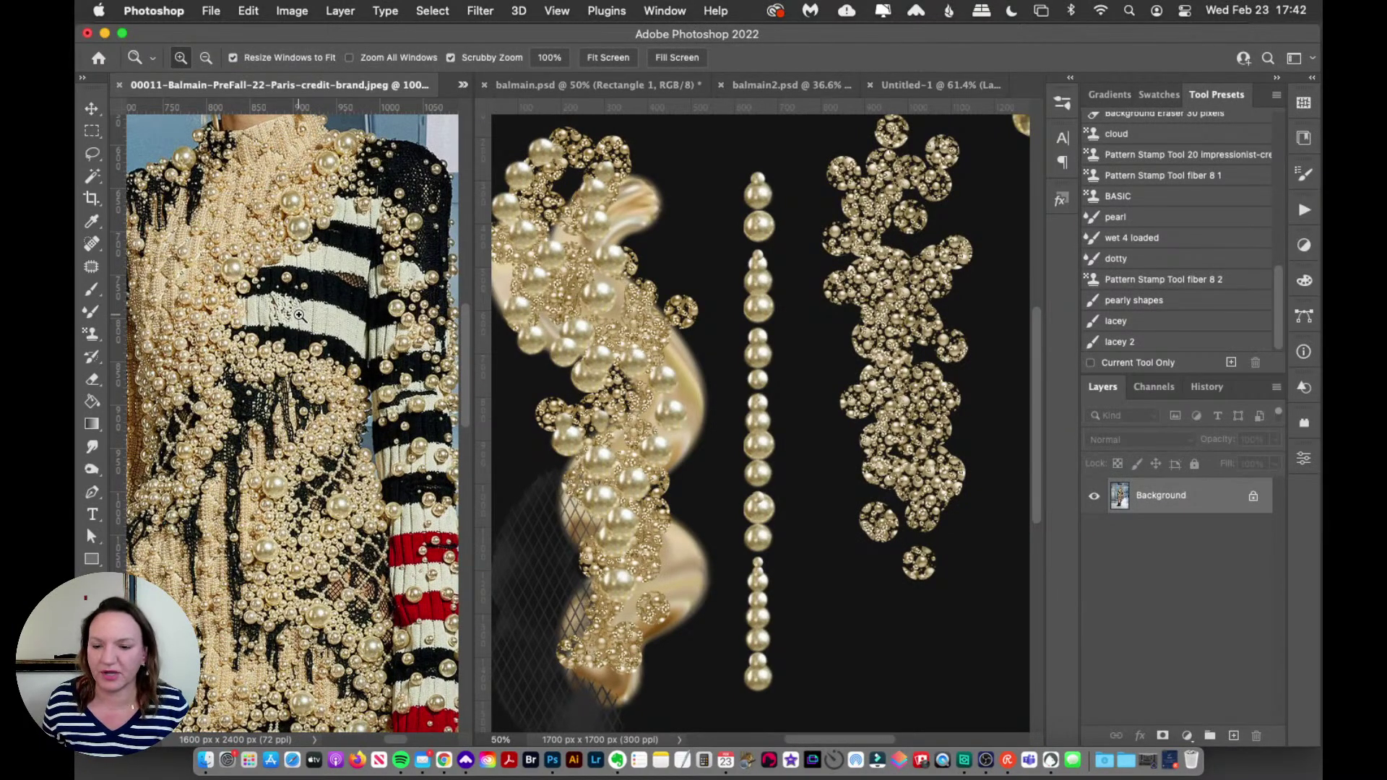
drag(394, 739, 390, 739)
Step: Reframe balmain.psd around the pearl ellipse, then zoom the reference photo's pearls to 200%
click(659, 91)
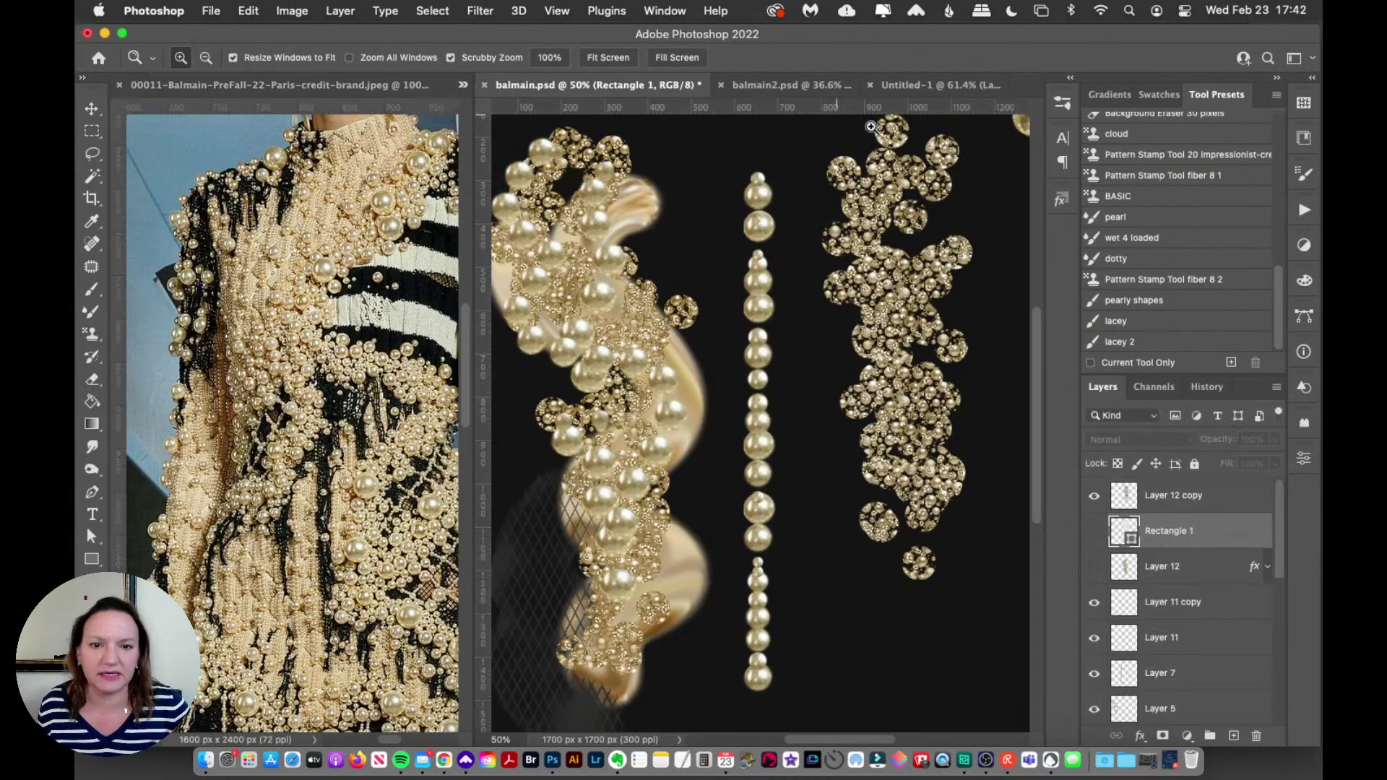
alt+click(930, 302)
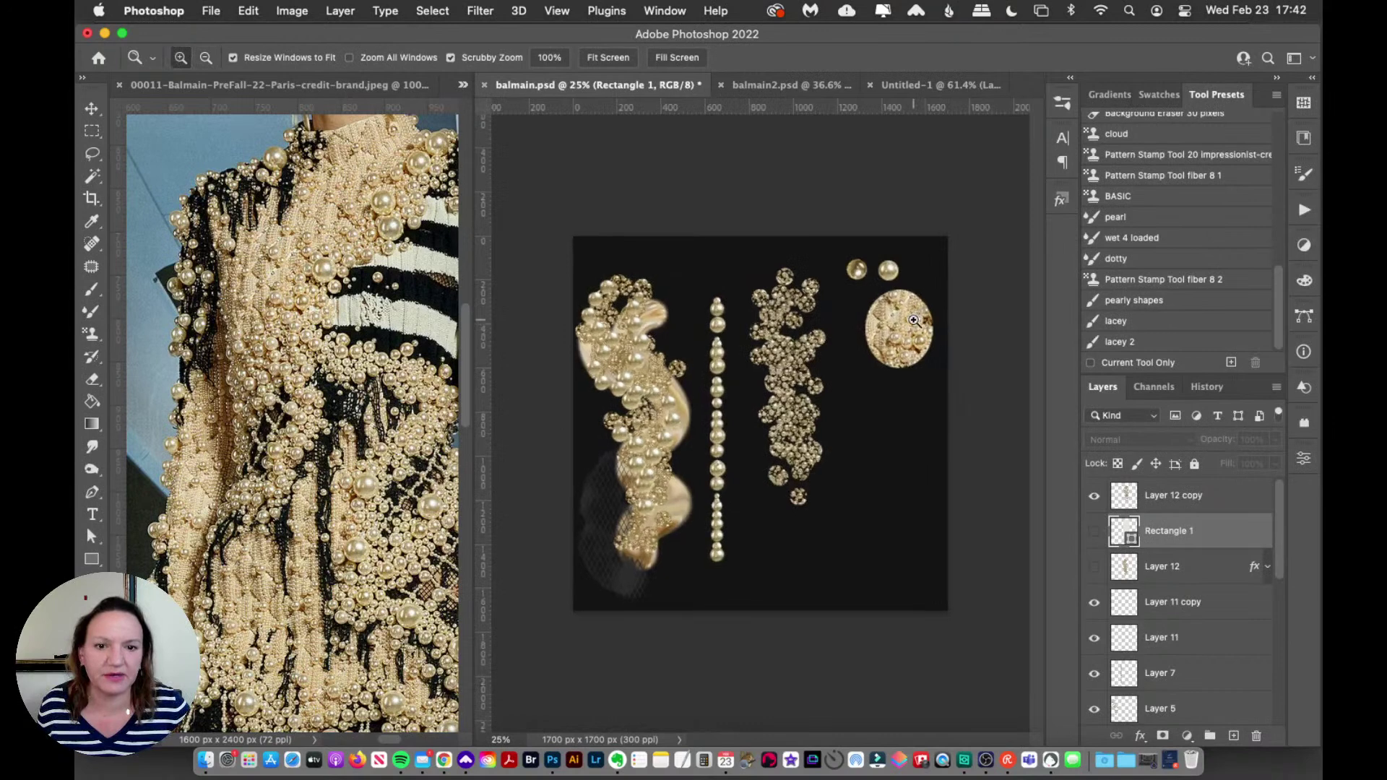
click(912, 302)
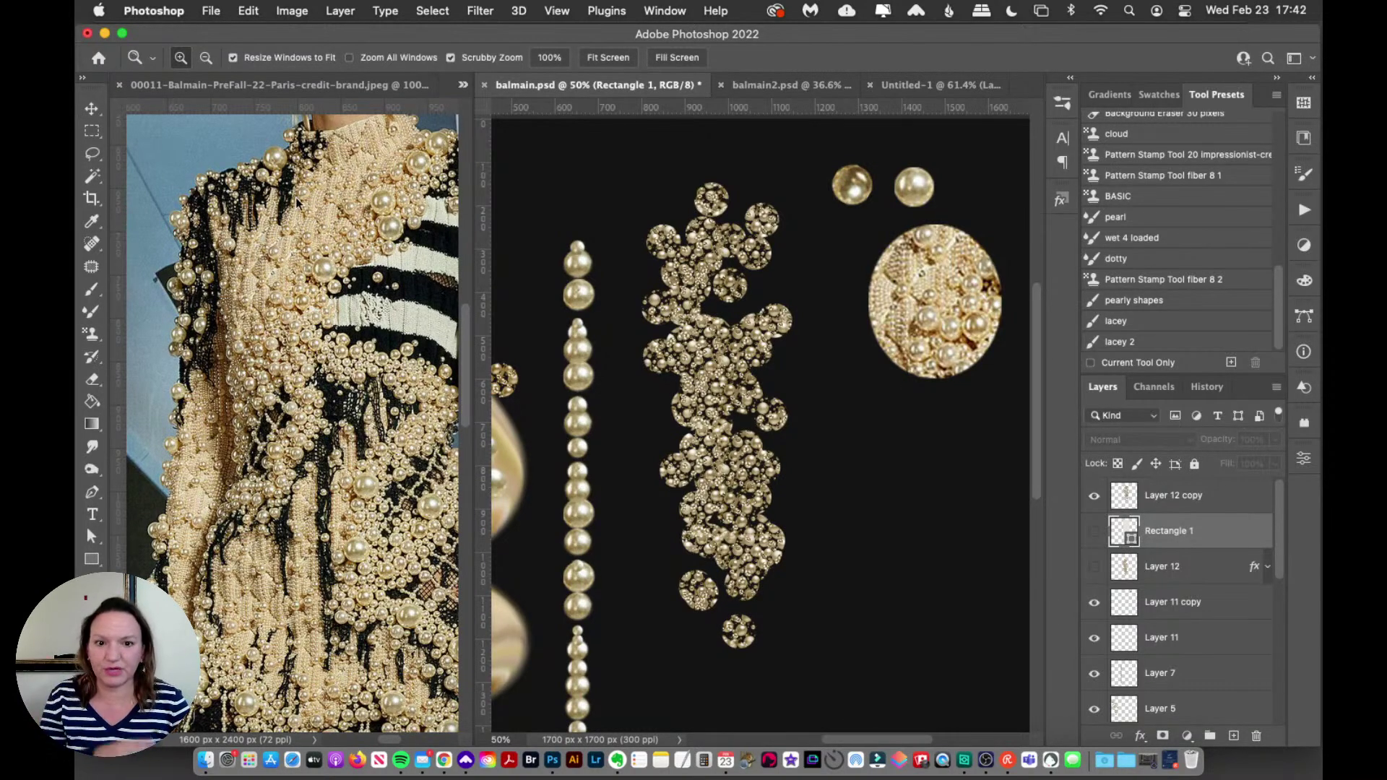
click(279, 253)
click(265, 265)
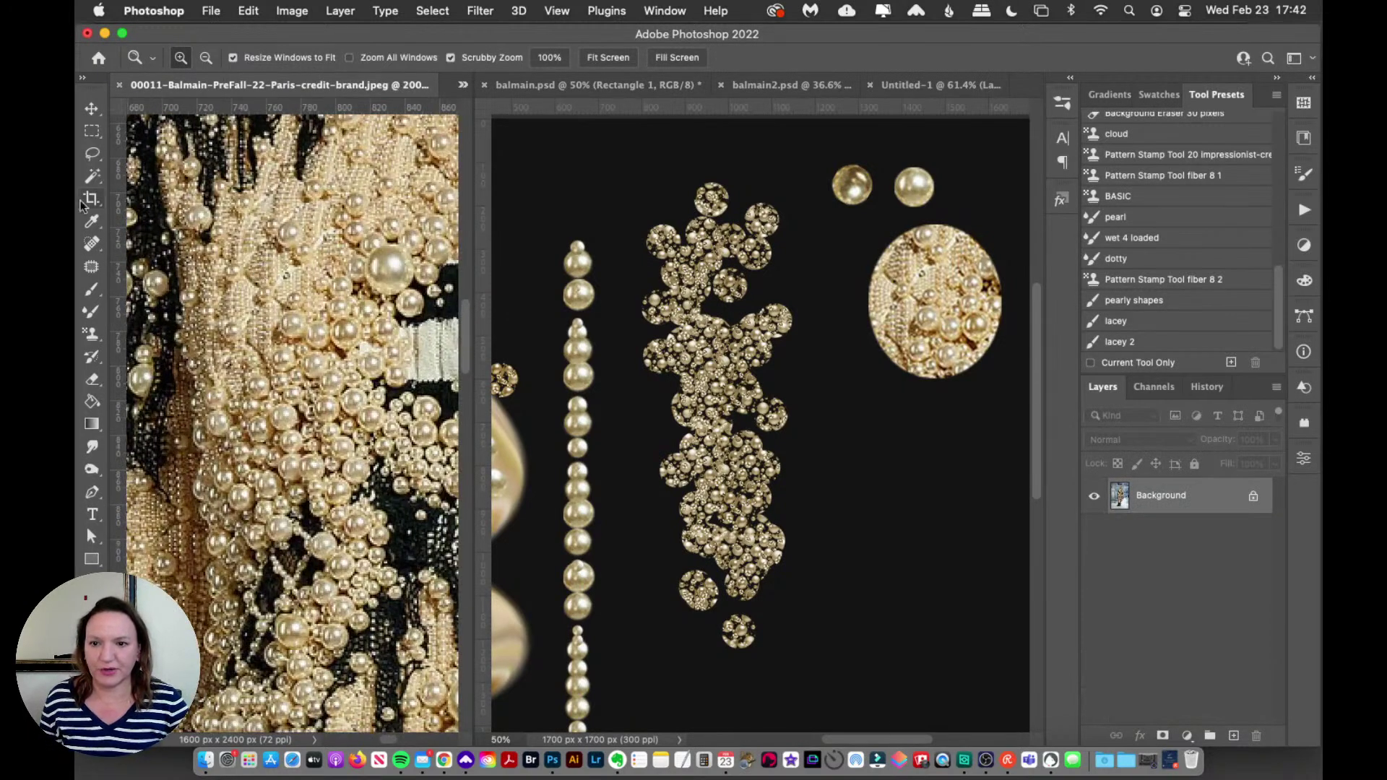
Step: Draw an elliptical selection around a round pearl sample on the reference photo
click(92, 130)
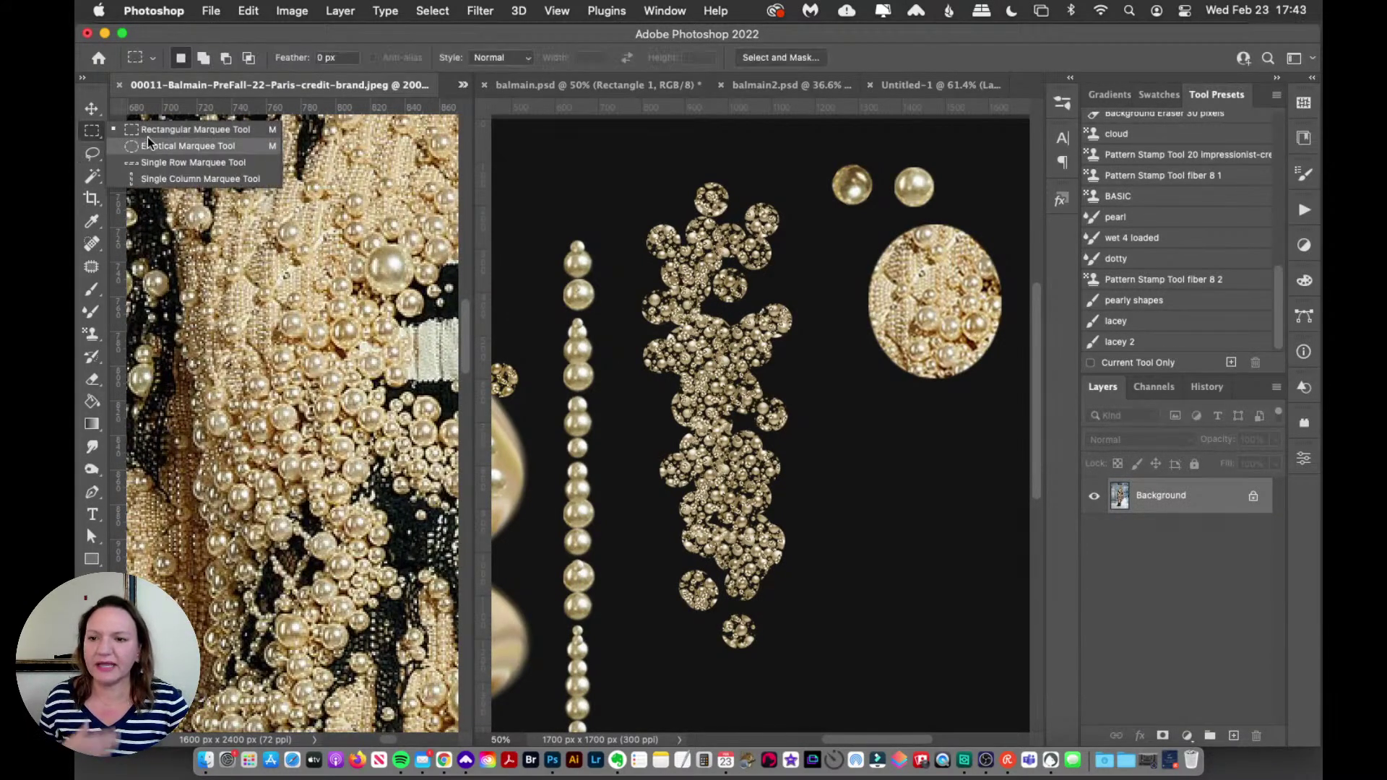
click(146, 146)
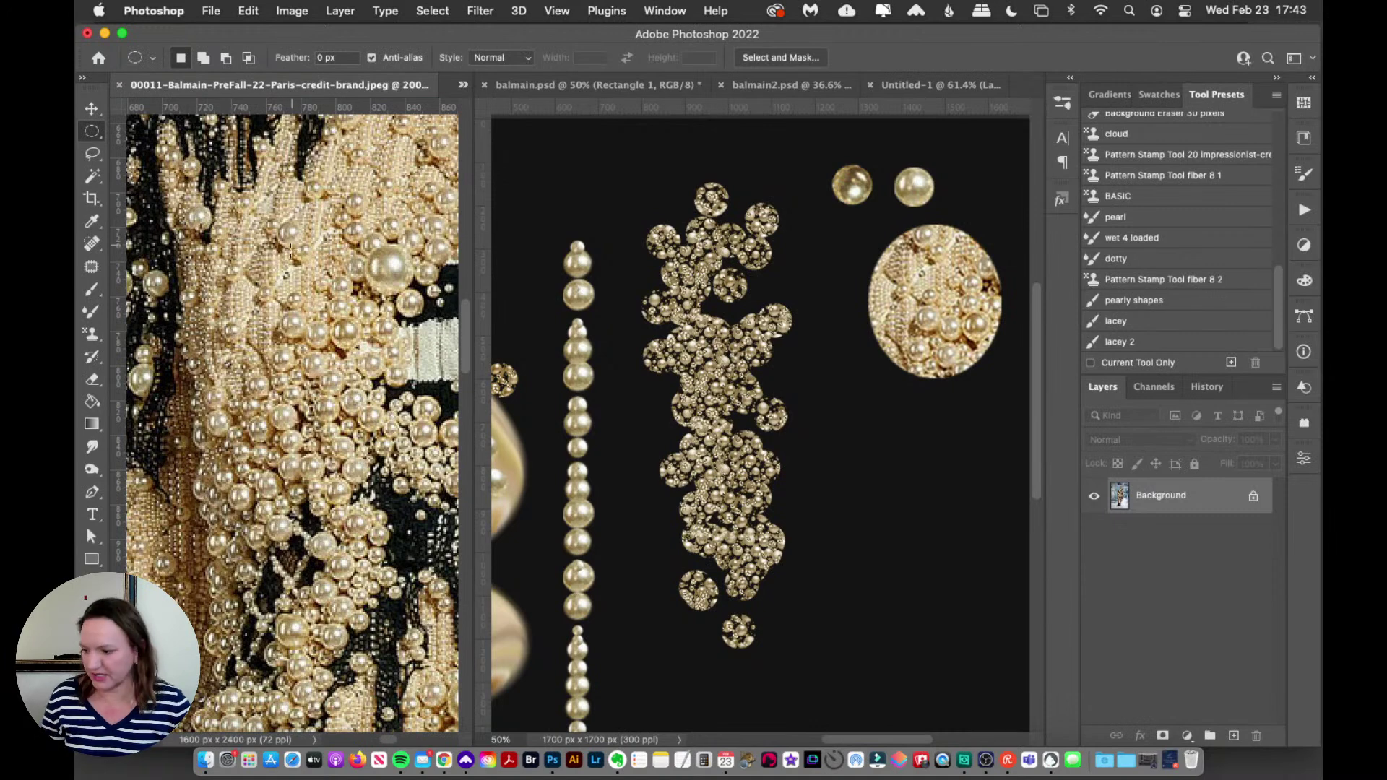
drag(232, 231, 418, 431)
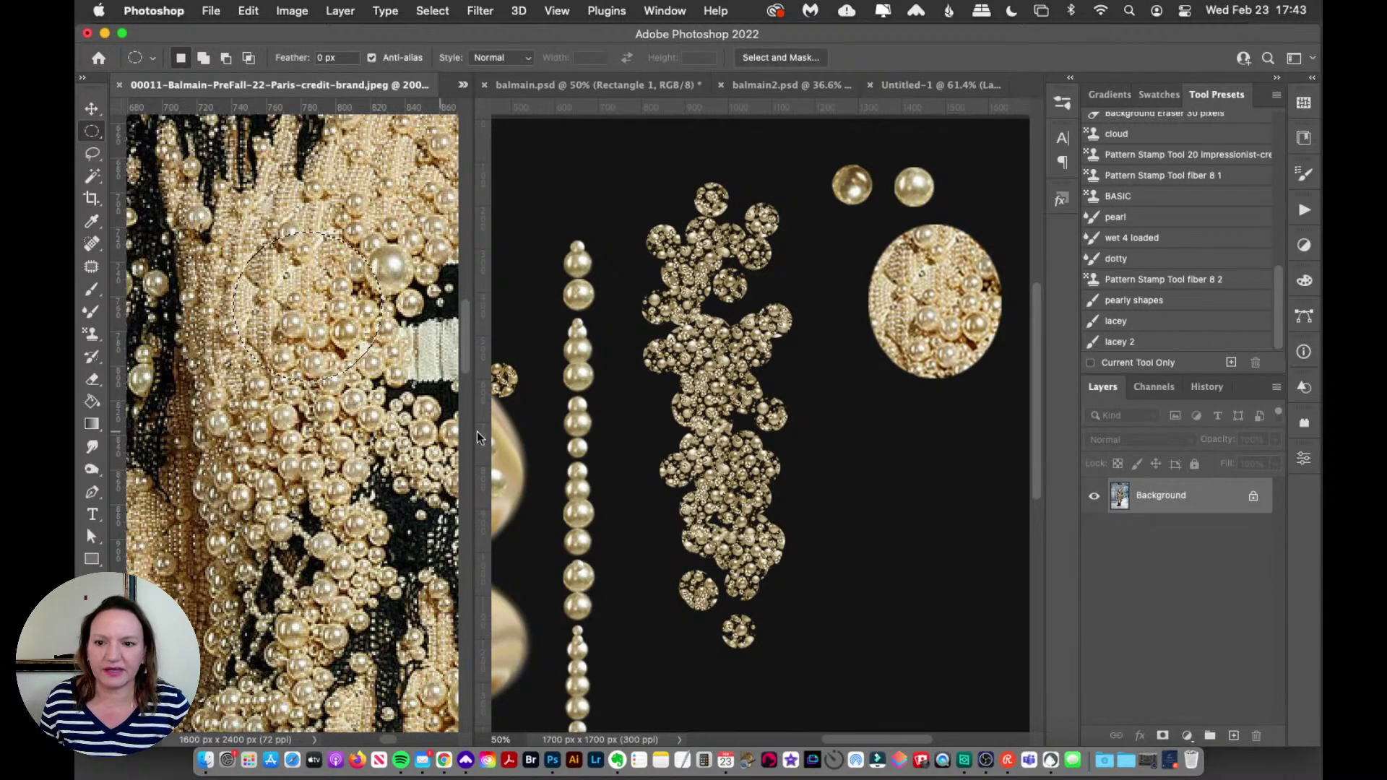
click(210, 269)
drag(210, 269, 379, 494)
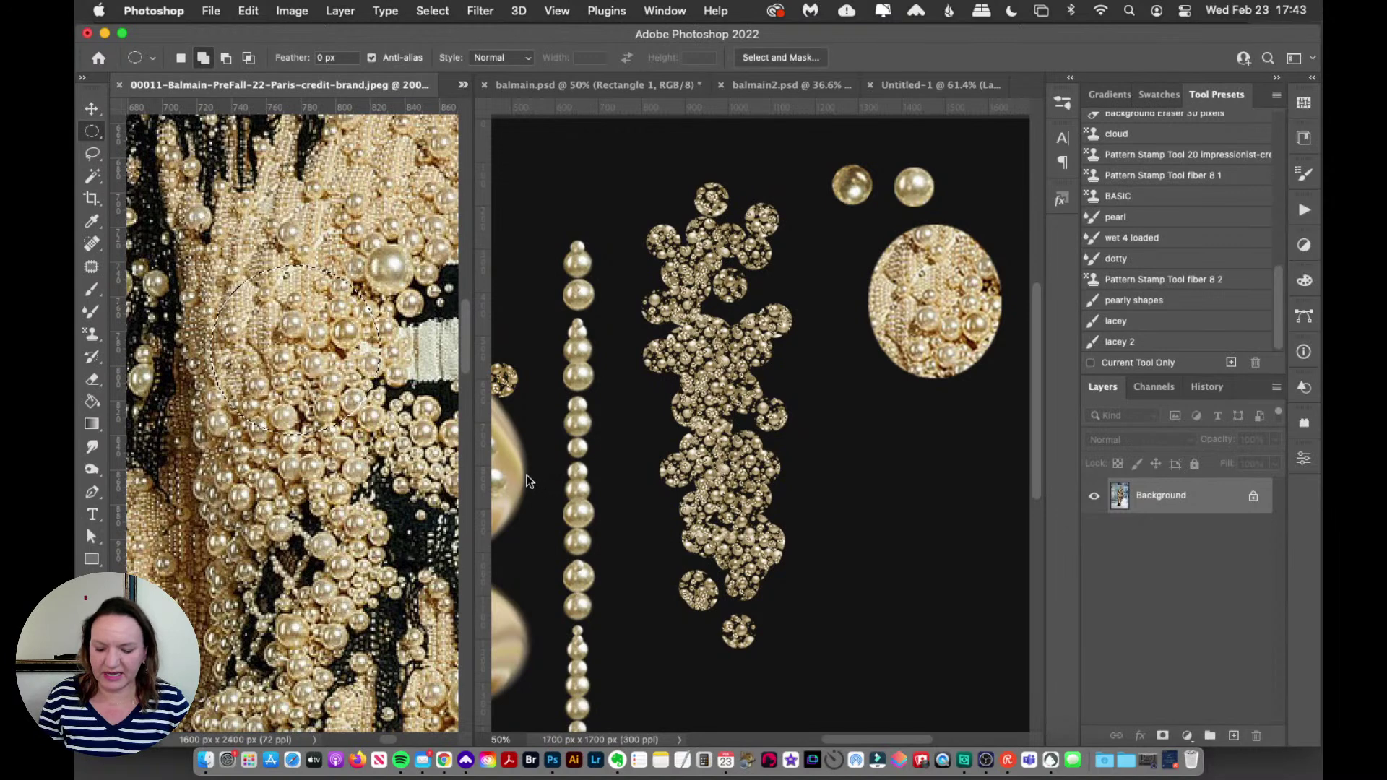
Step: In balmain.psd, move the pasted pearl piece over to the right side
click(549, 84)
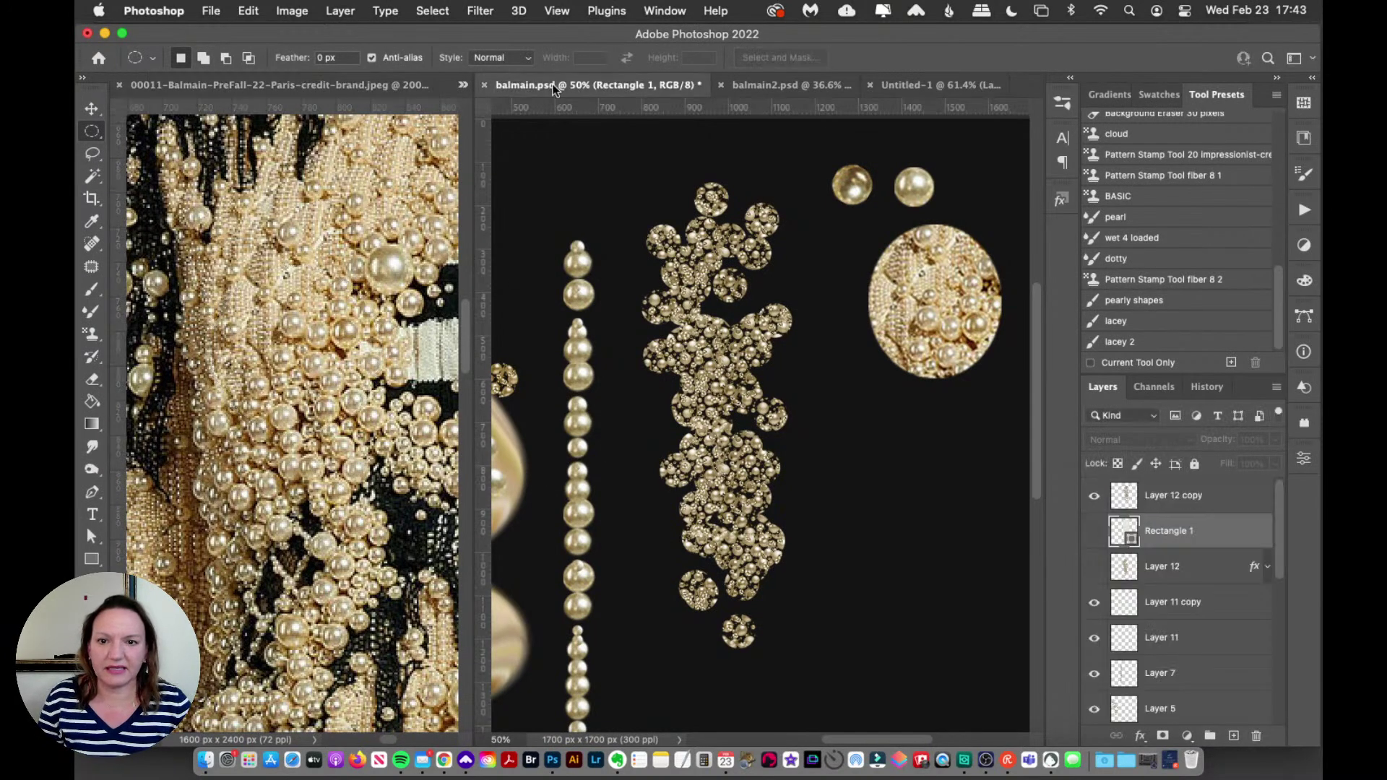
click(91, 109)
mouse_move(755, 437)
mouse_down()
mouse_move(788, 394)
mouse_move(776, 456)
mouse_up()
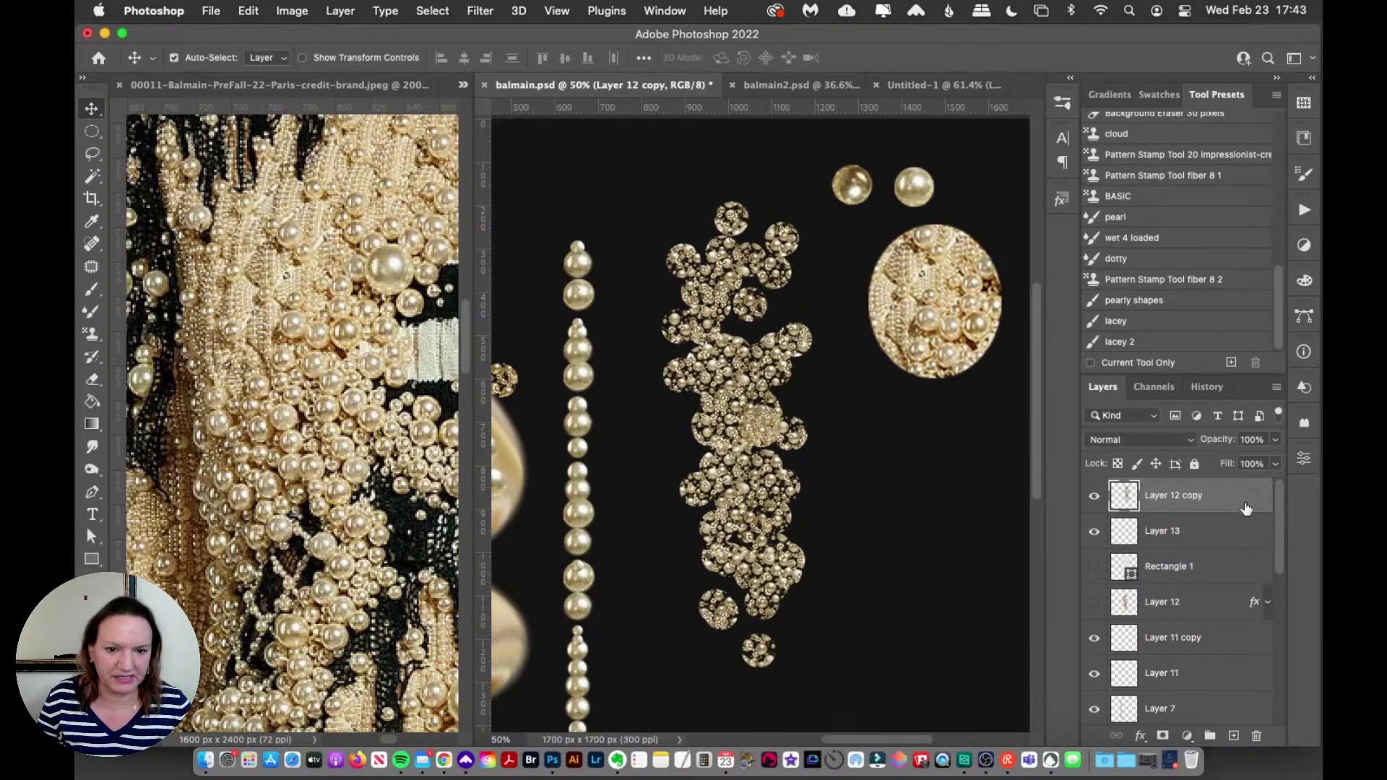
key(ctrl+z)
key(ctrl+z)
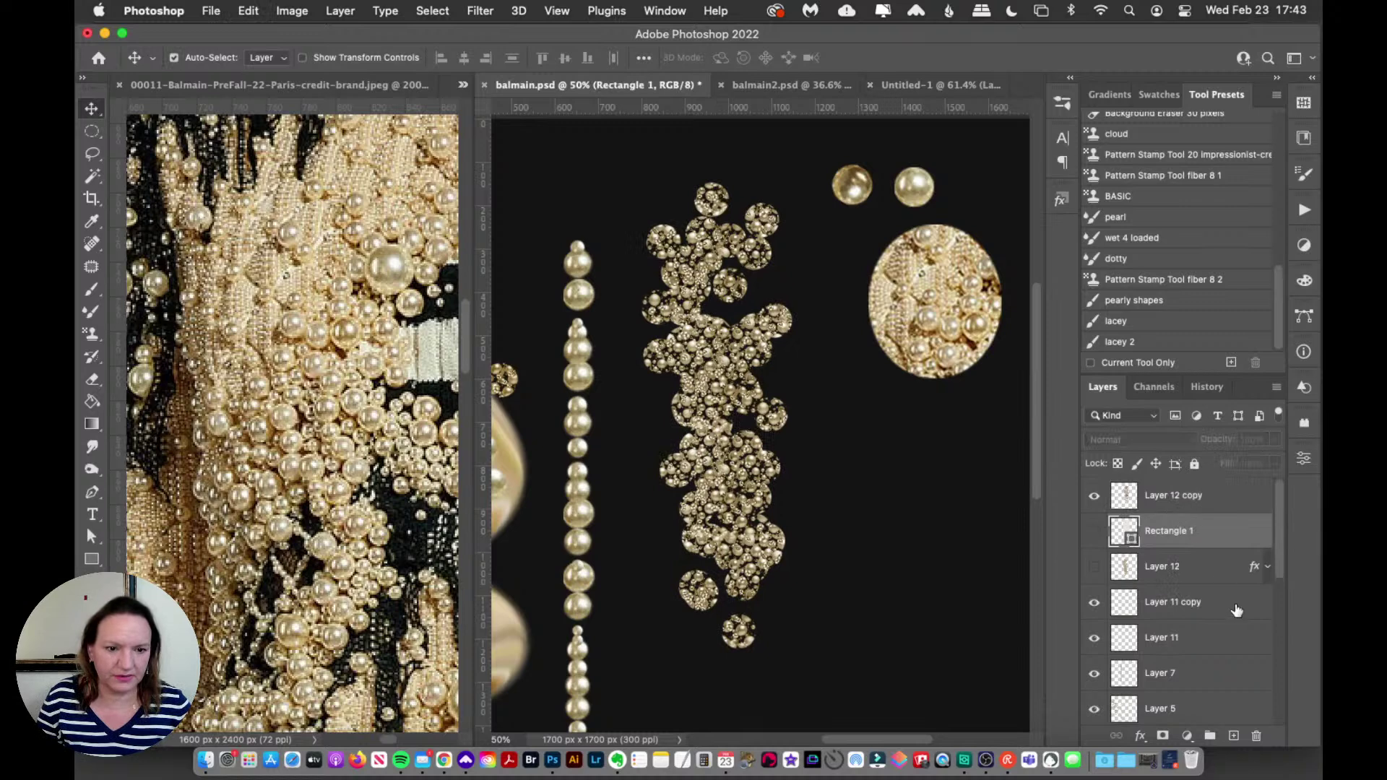
key(ctrl+shift+z)
key(ctrl+shift+z)
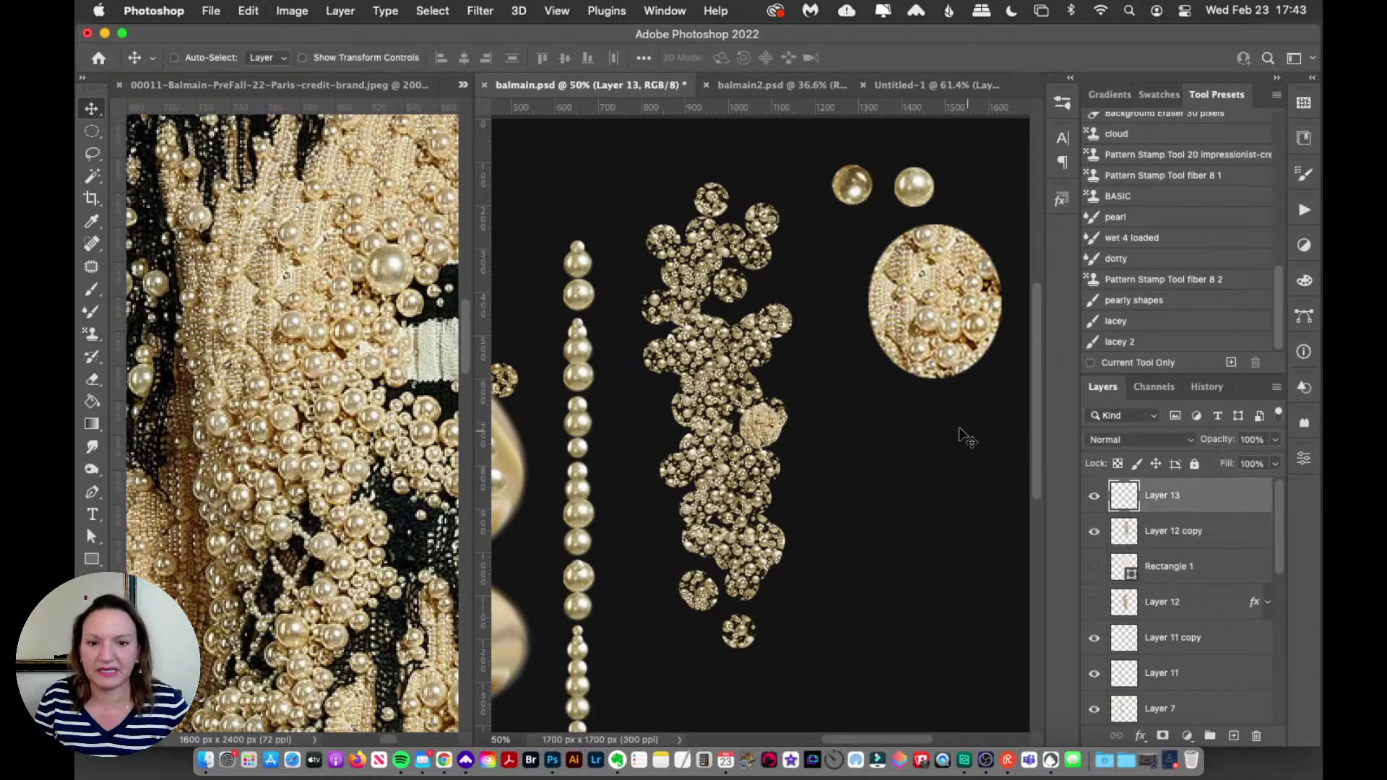
drag(810, 436, 952, 418)
Step: Scale the pearl piece to 280% and position it below the upper pearl circle
key(ctrl+t)
key(Return)
drag(894, 488, 948, 495)
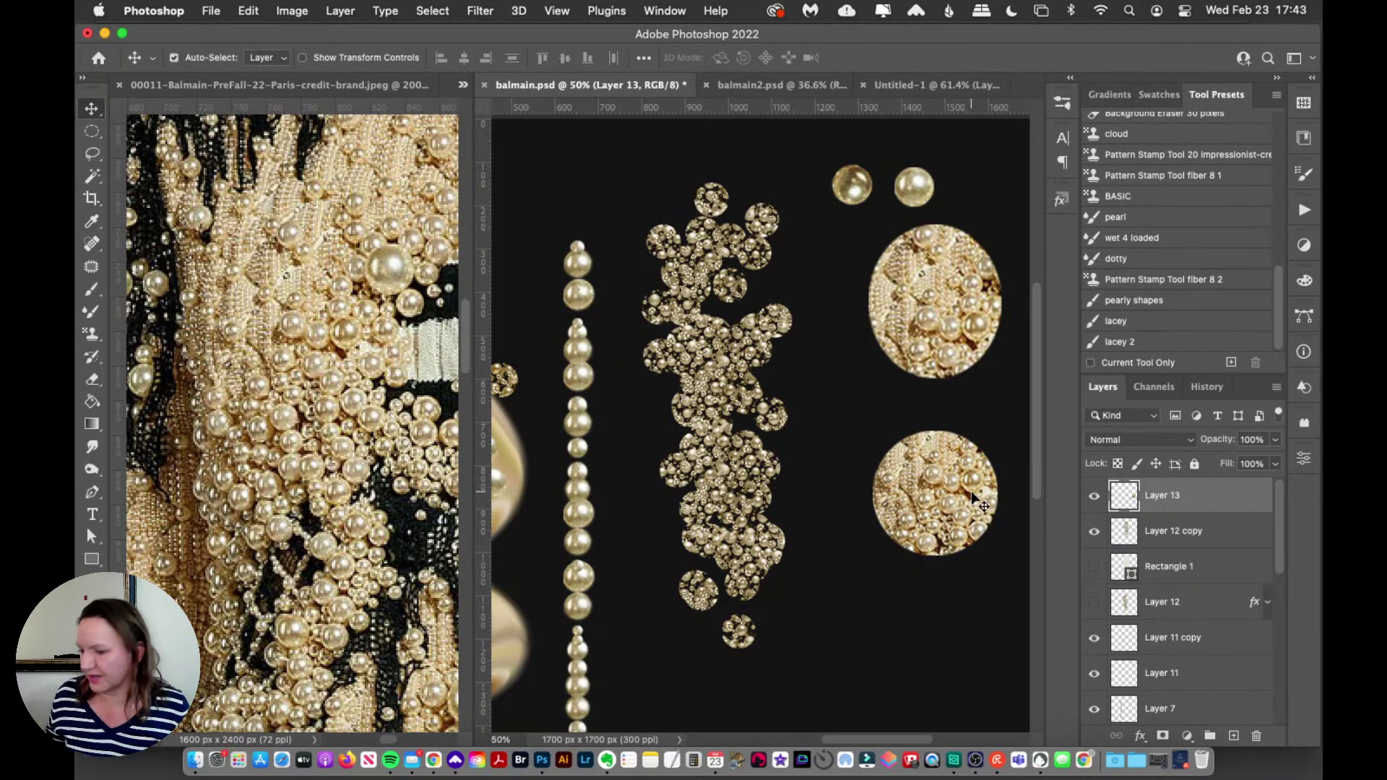
drag(973, 498, 953, 512)
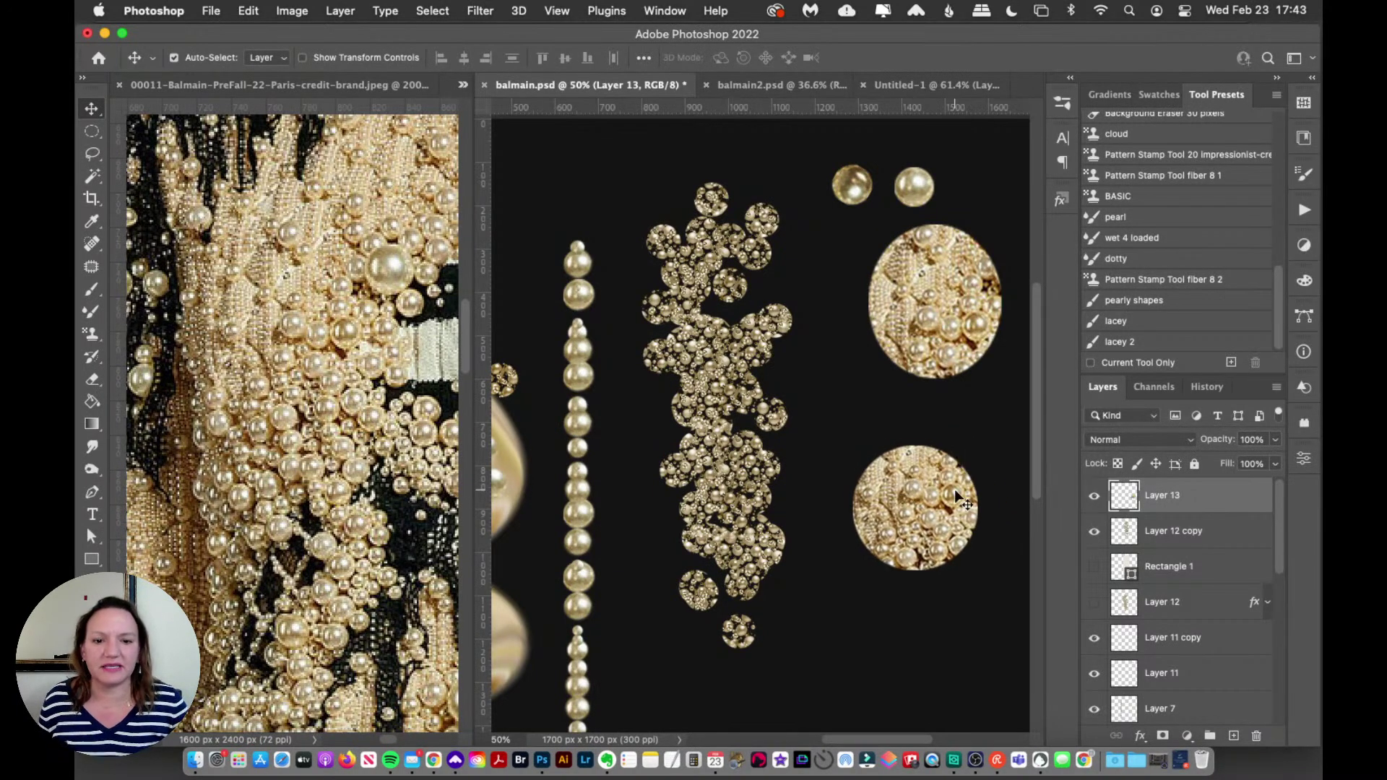
click(1062, 103)
drag(1035, 666, 1033, 479)
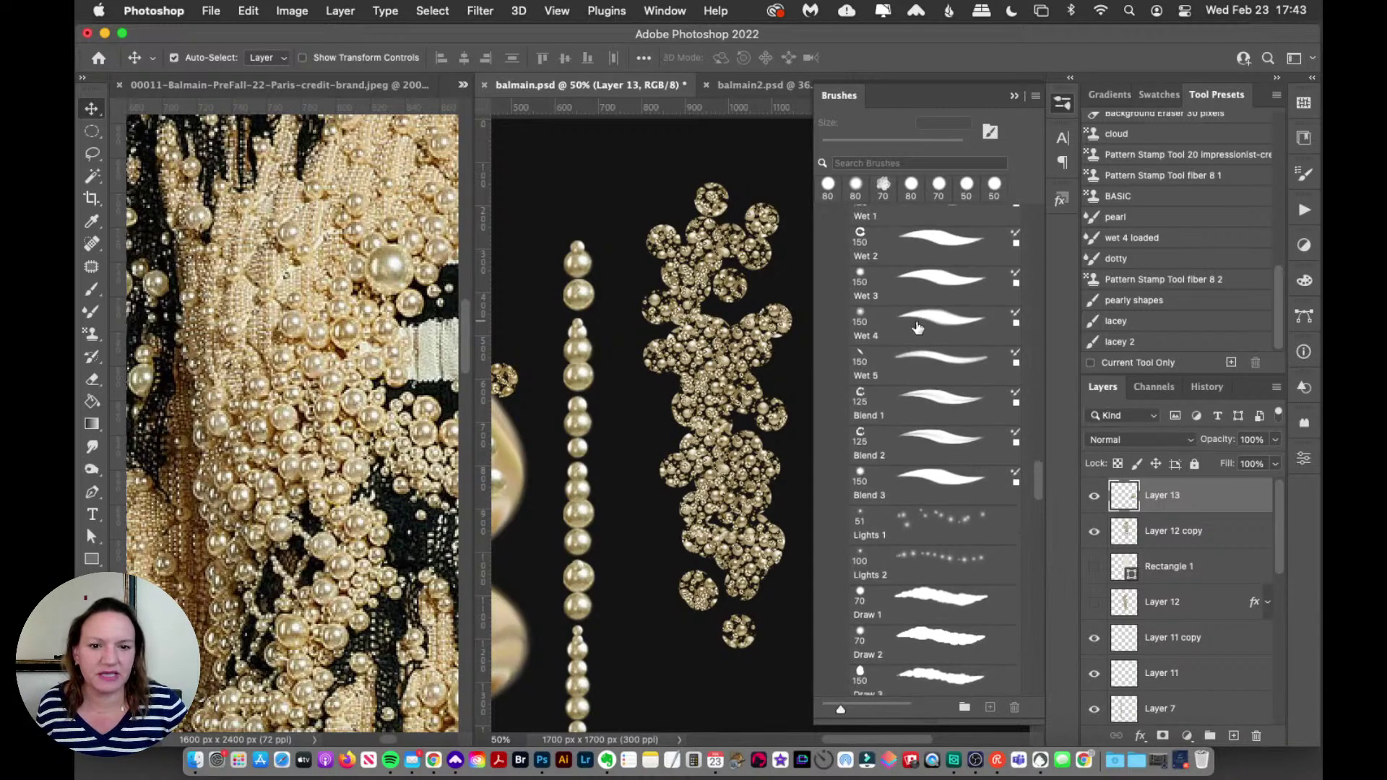
Step: Choose the Wet 4 mixer brush from the brush list
click(918, 329)
mouse_move(1040, 483)
mouse_down()
mouse_move(1048, 347)
mouse_move(1012, 460)
mouse_up()
scroll(1011, 459, down, 4)
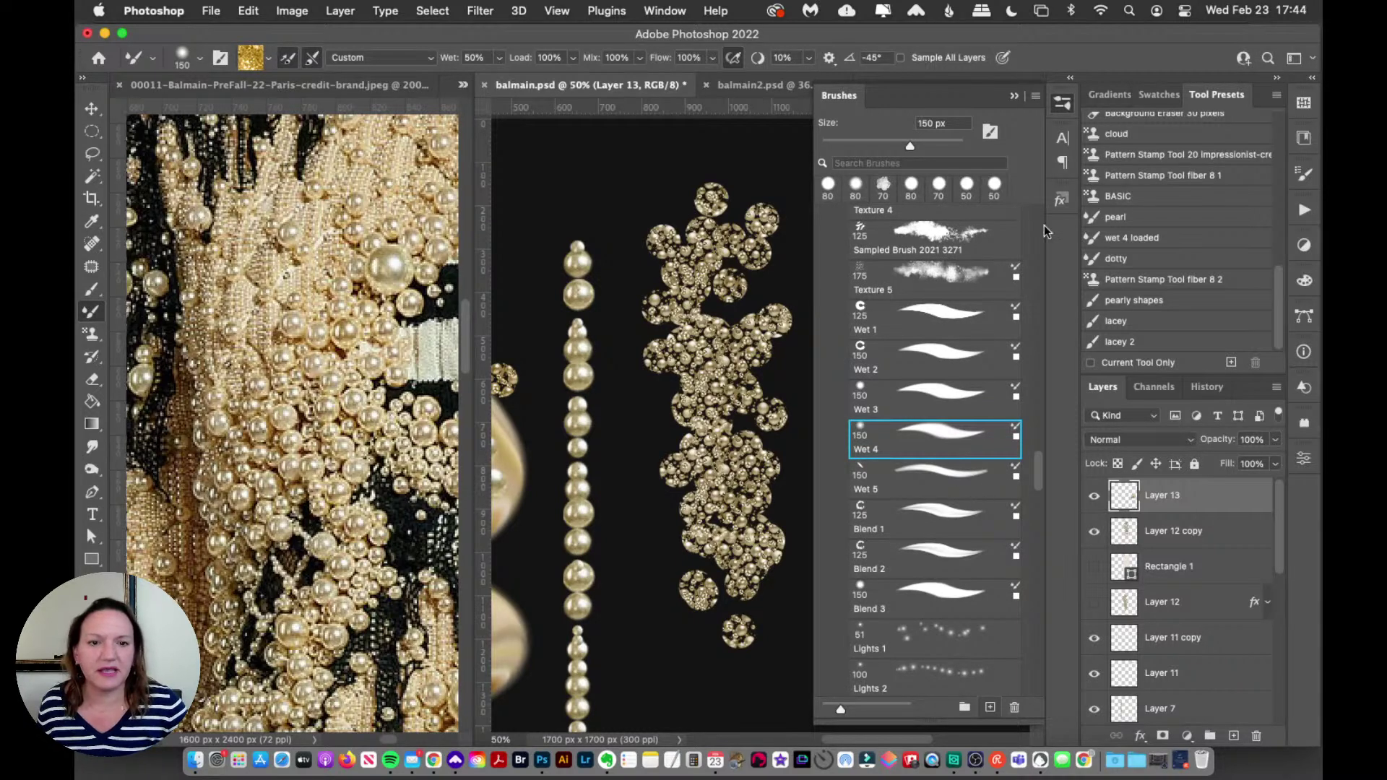
click(1060, 104)
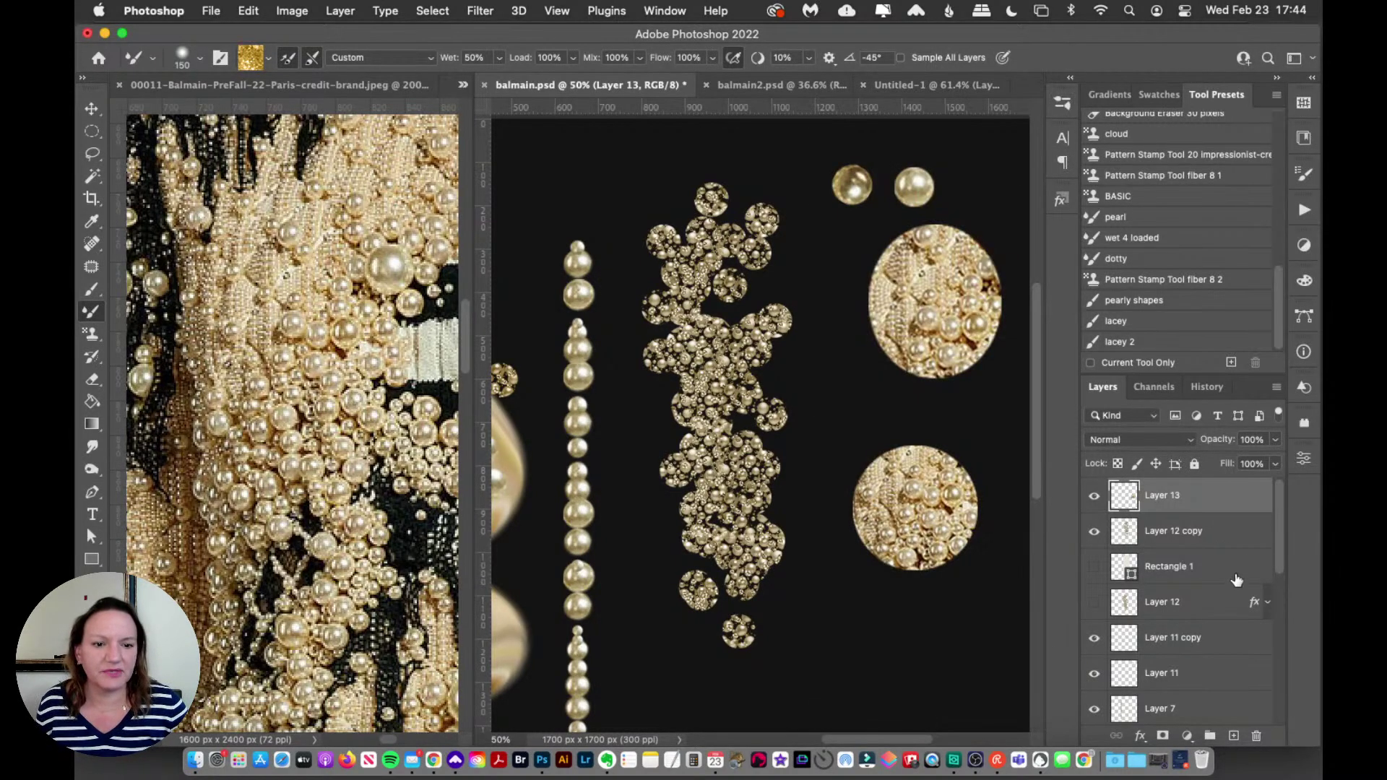
Step: Add a new Layer 14 and test two gold S-swirls, undoing both
click(1235, 735)
mouse_move(906, 300)
mouse_down()
mouse_move(907, 535)
mouse_move(817, 714)
mouse_up()
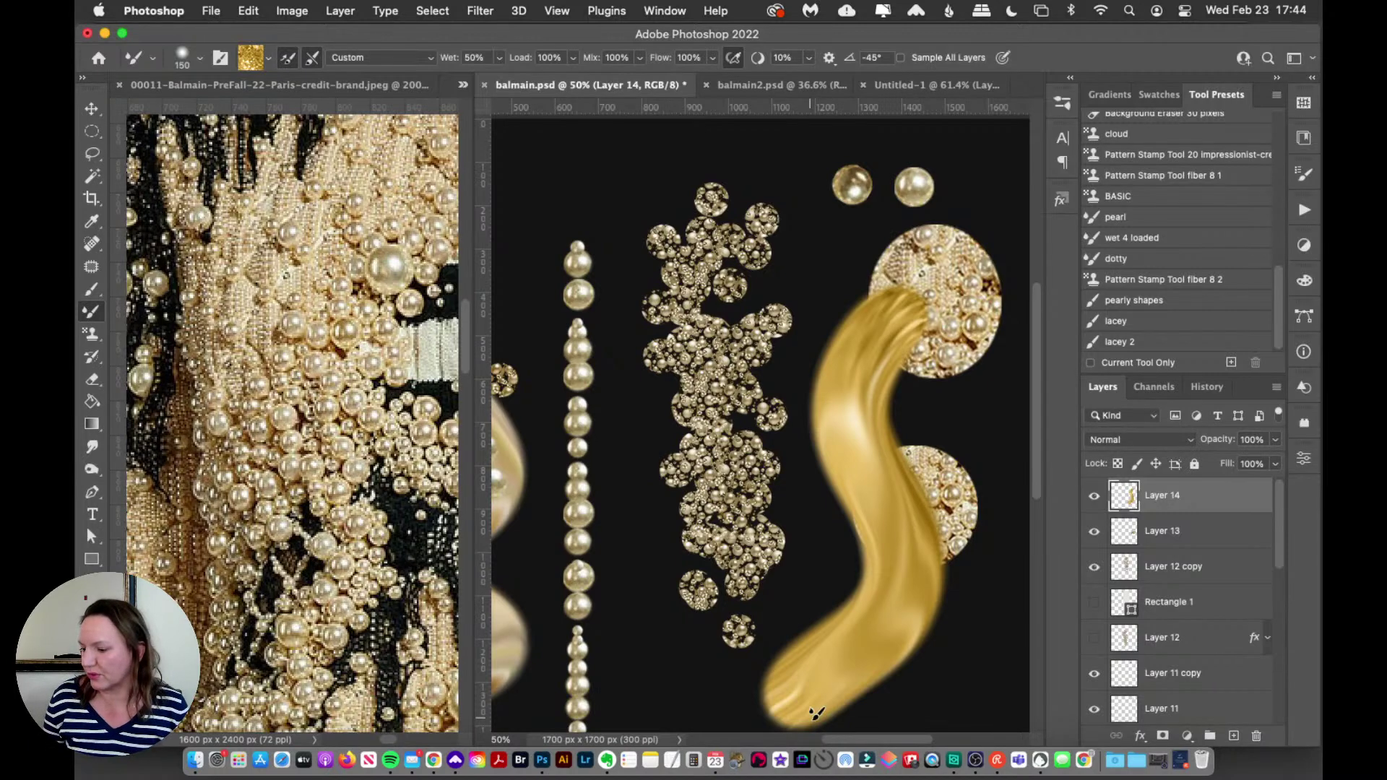
key(super+z)
mouse_move(893, 281)
mouse_down()
mouse_move(847, 334)
mouse_move(896, 564)
mouse_move(831, 643)
mouse_up()
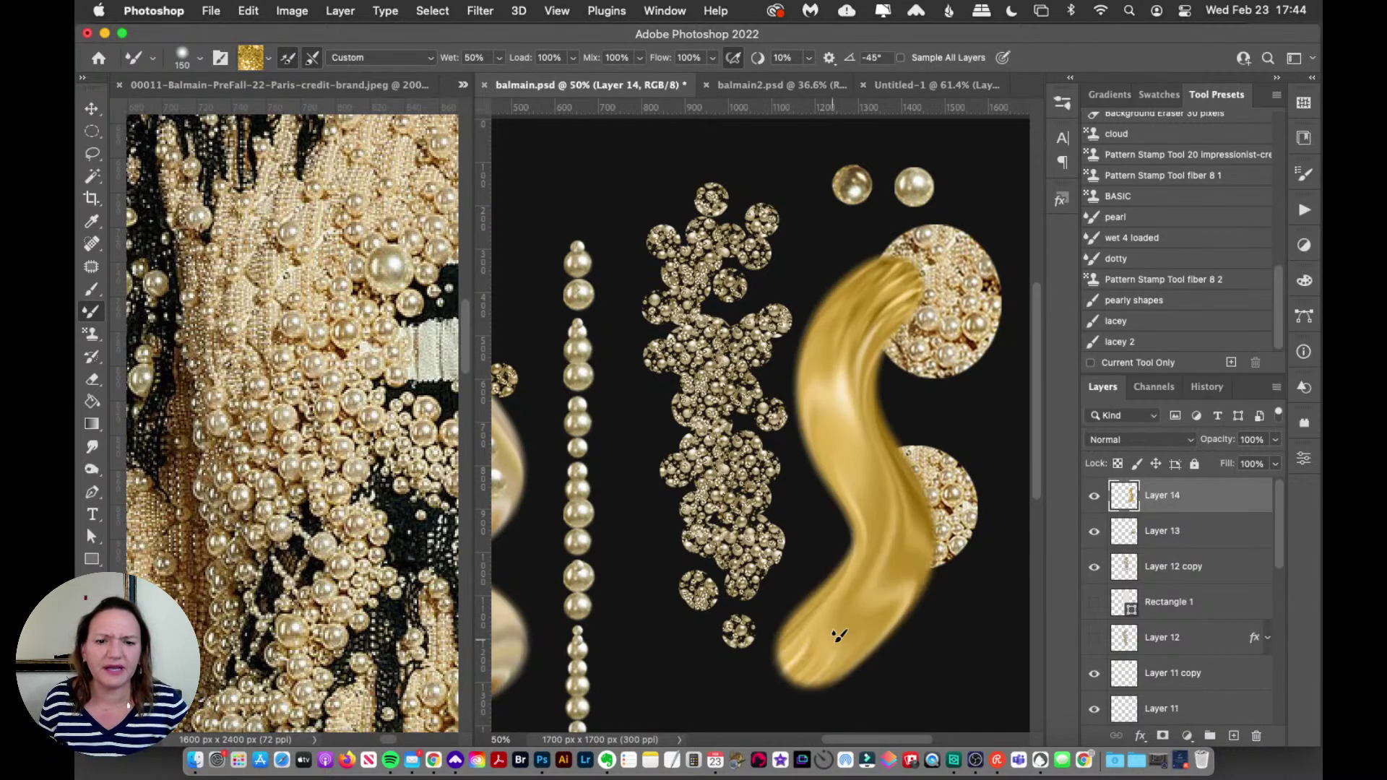
key(super+z)
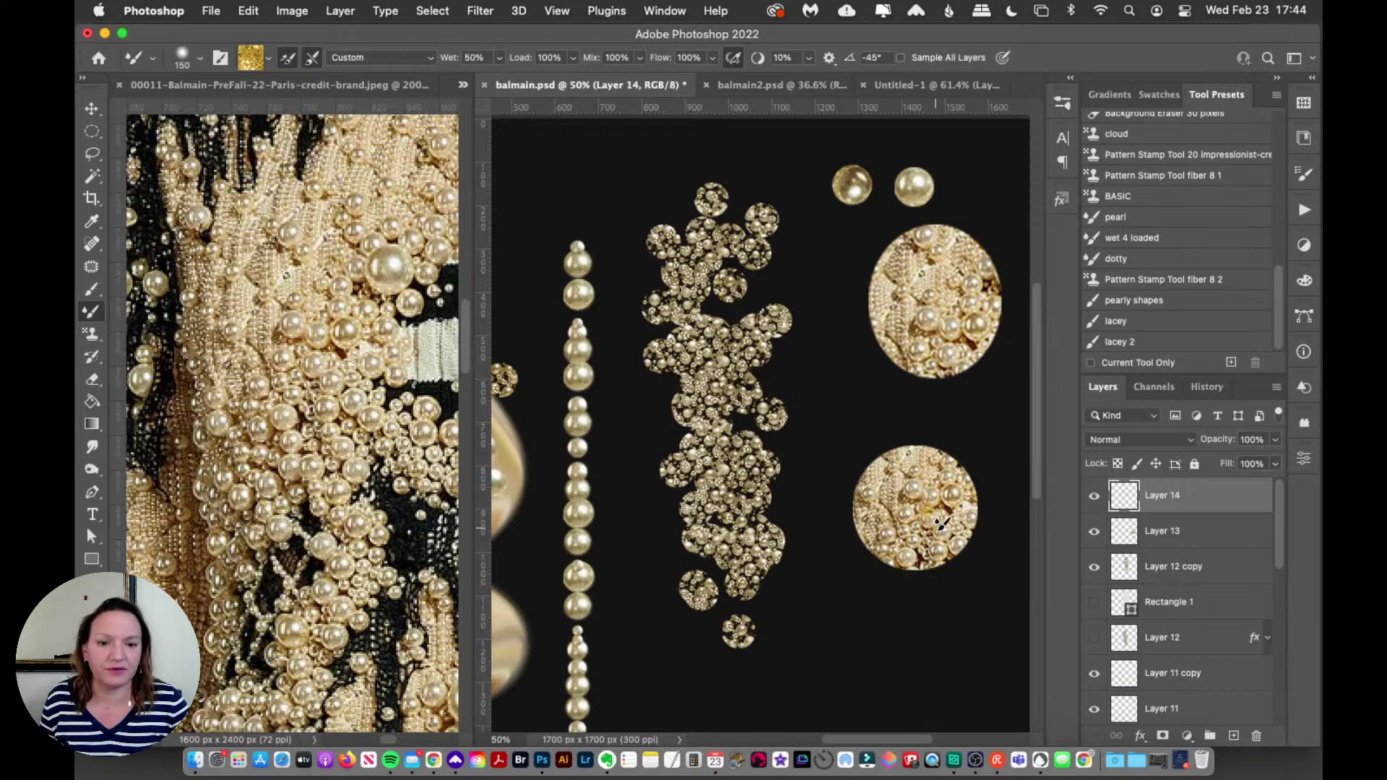
Step: Select Layer 13 and toggle its visibility, leaving the lower pearl circle hidden
click(1171, 522)
click(1093, 534)
click(1093, 534)
click(1093, 535)
Step: Show the lower pearl circle again and sample its beaded texture into the Wet 4 mixer brush
click(1094, 535)
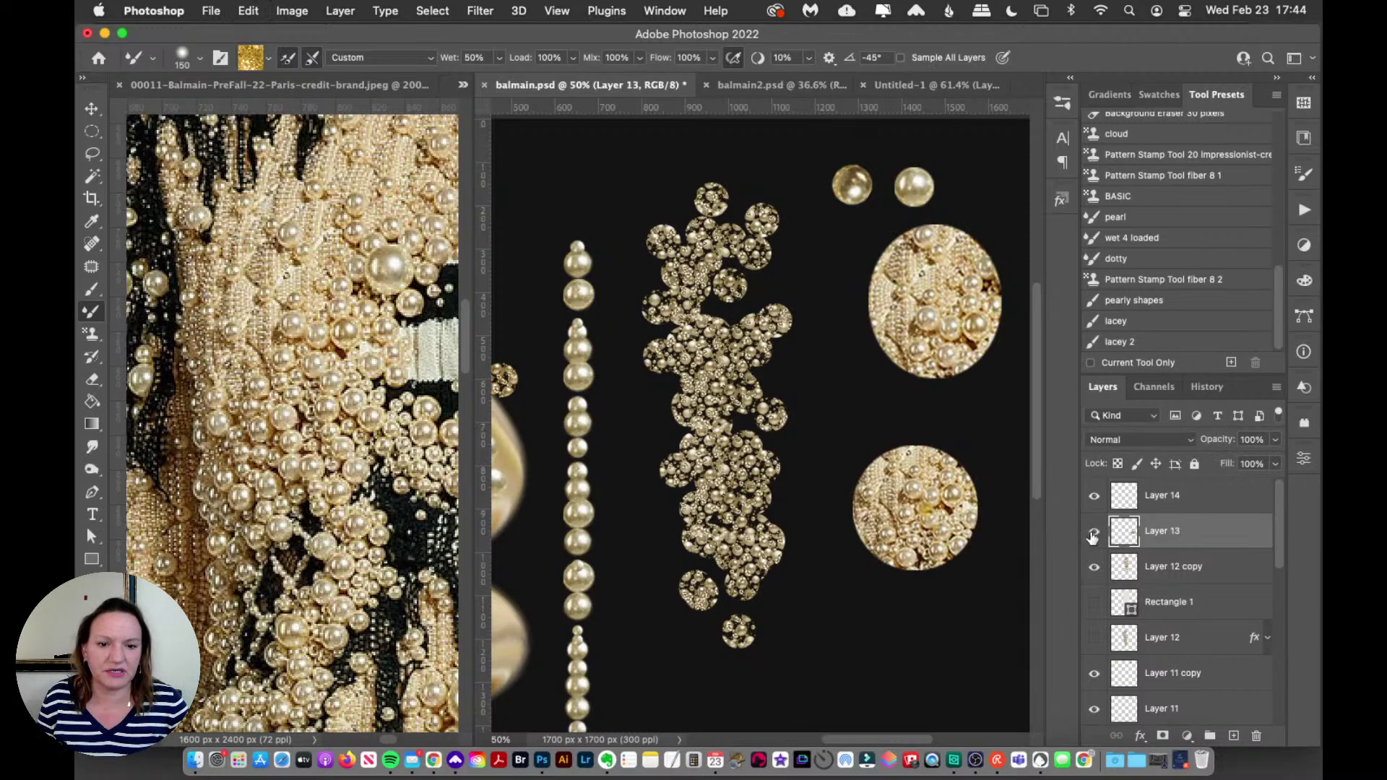
key(super+z)
key(super+shift+z)
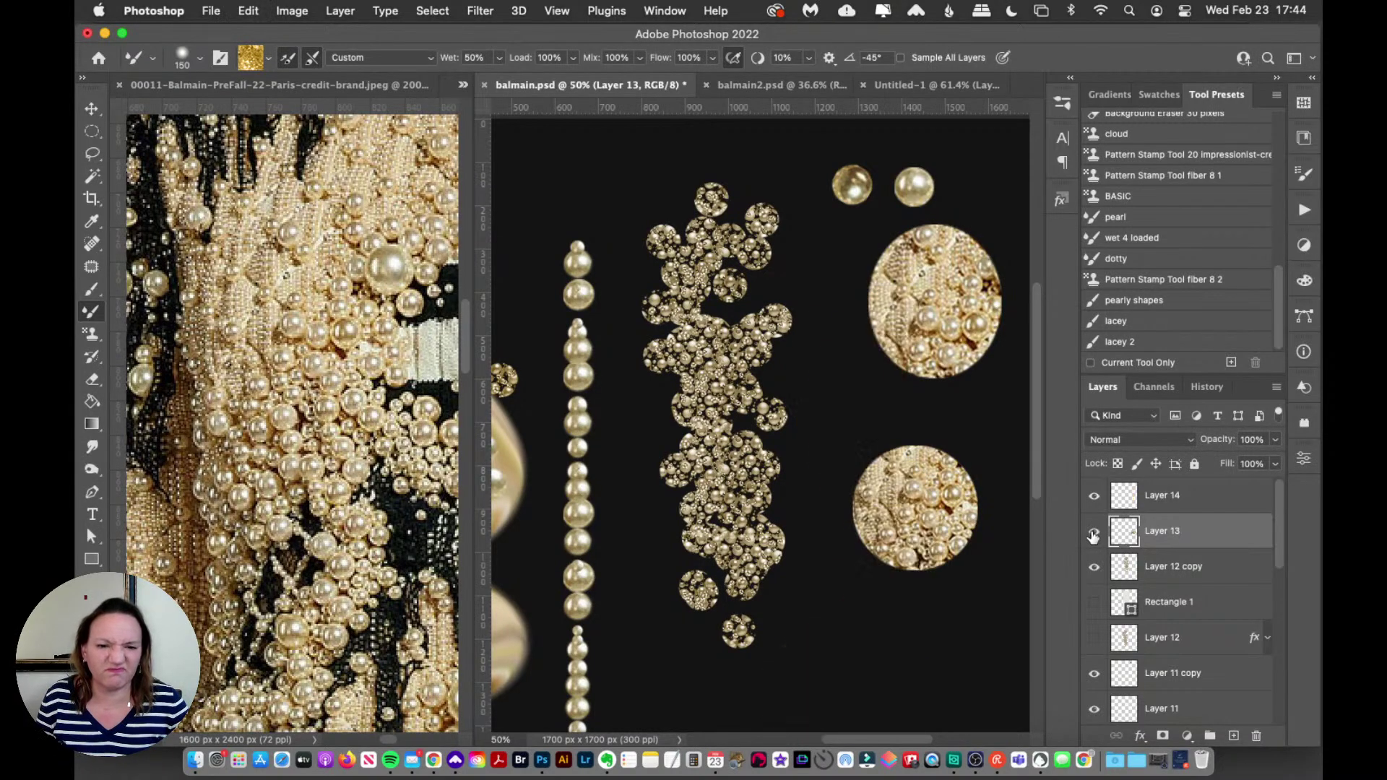
click(1093, 532)
click(1093, 532)
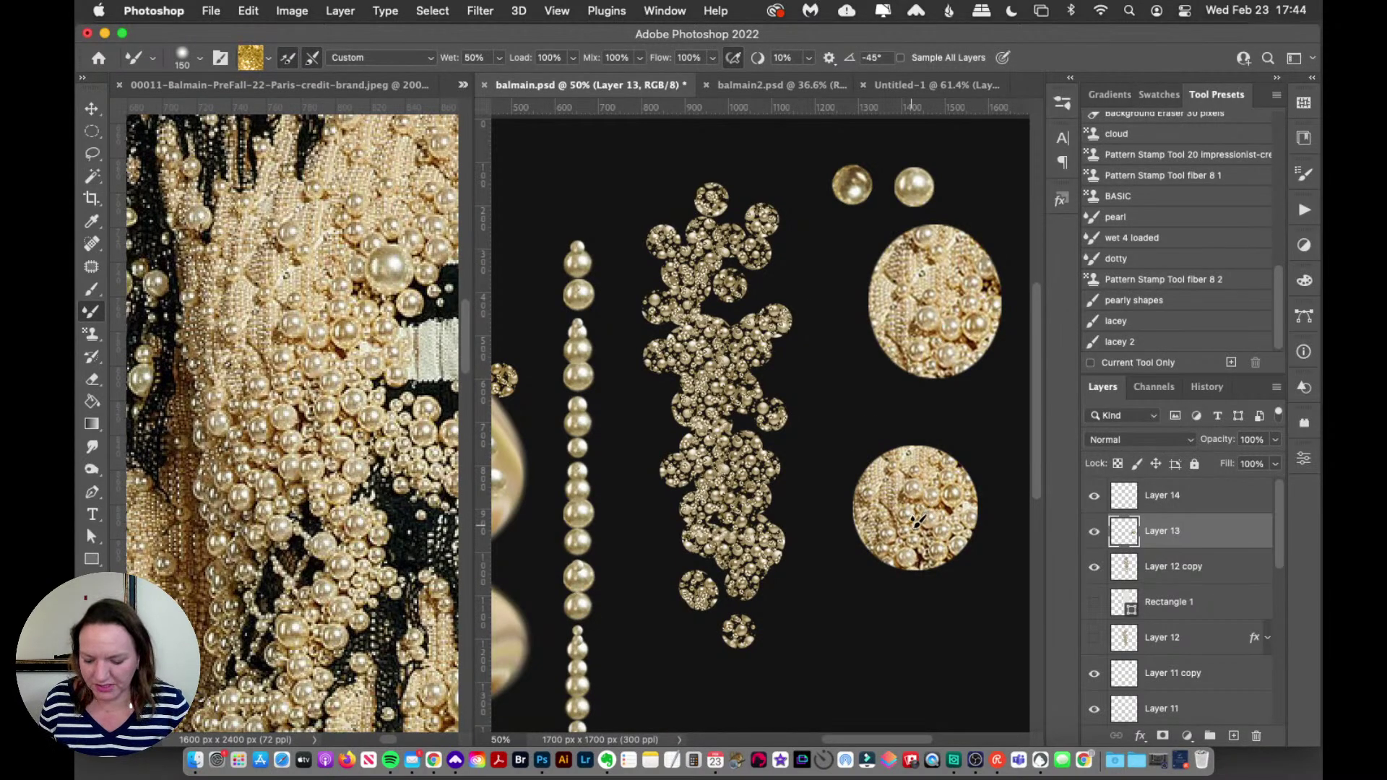
alt+click(912, 509)
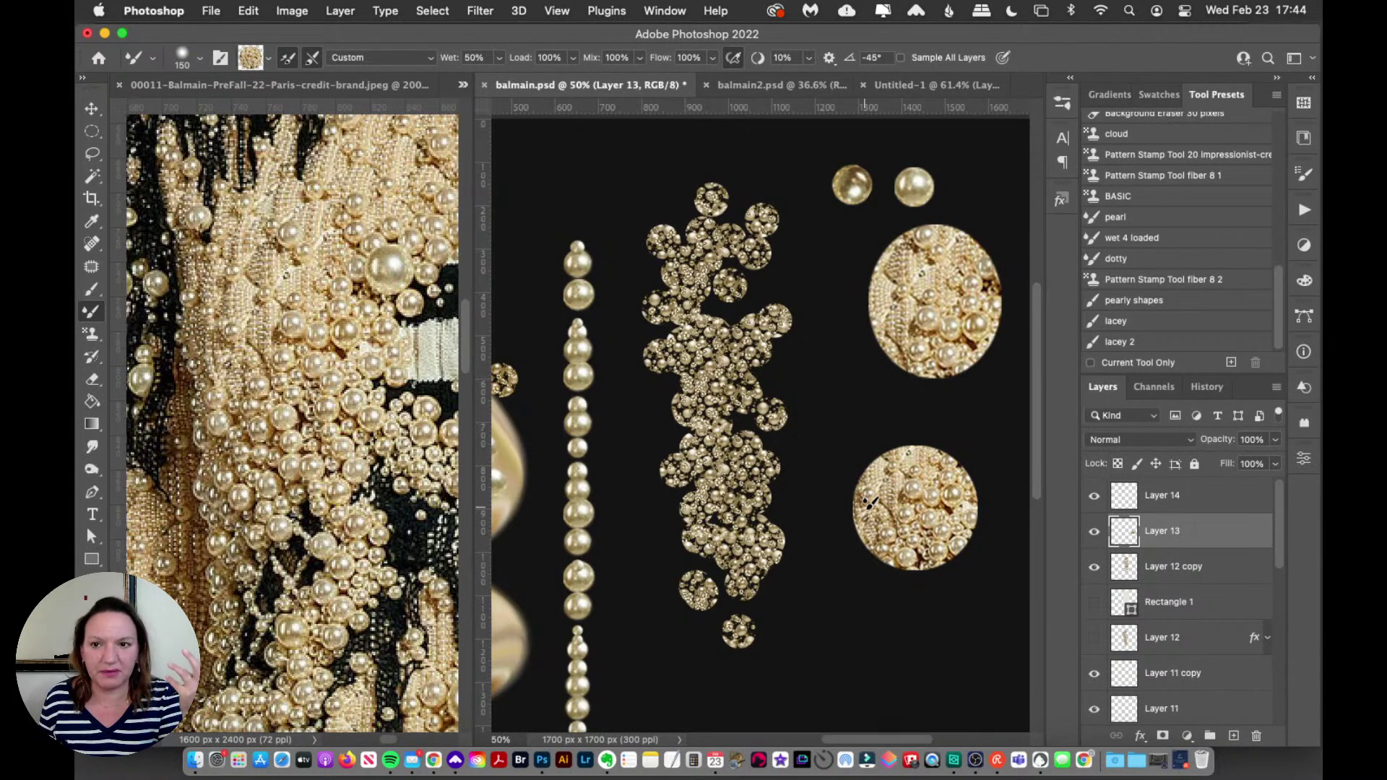
Step: Select the Rectangle 1 layer and toggle the middle pearl cluster, leaving it visible
click(1172, 602)
click(1095, 567)
click(1095, 568)
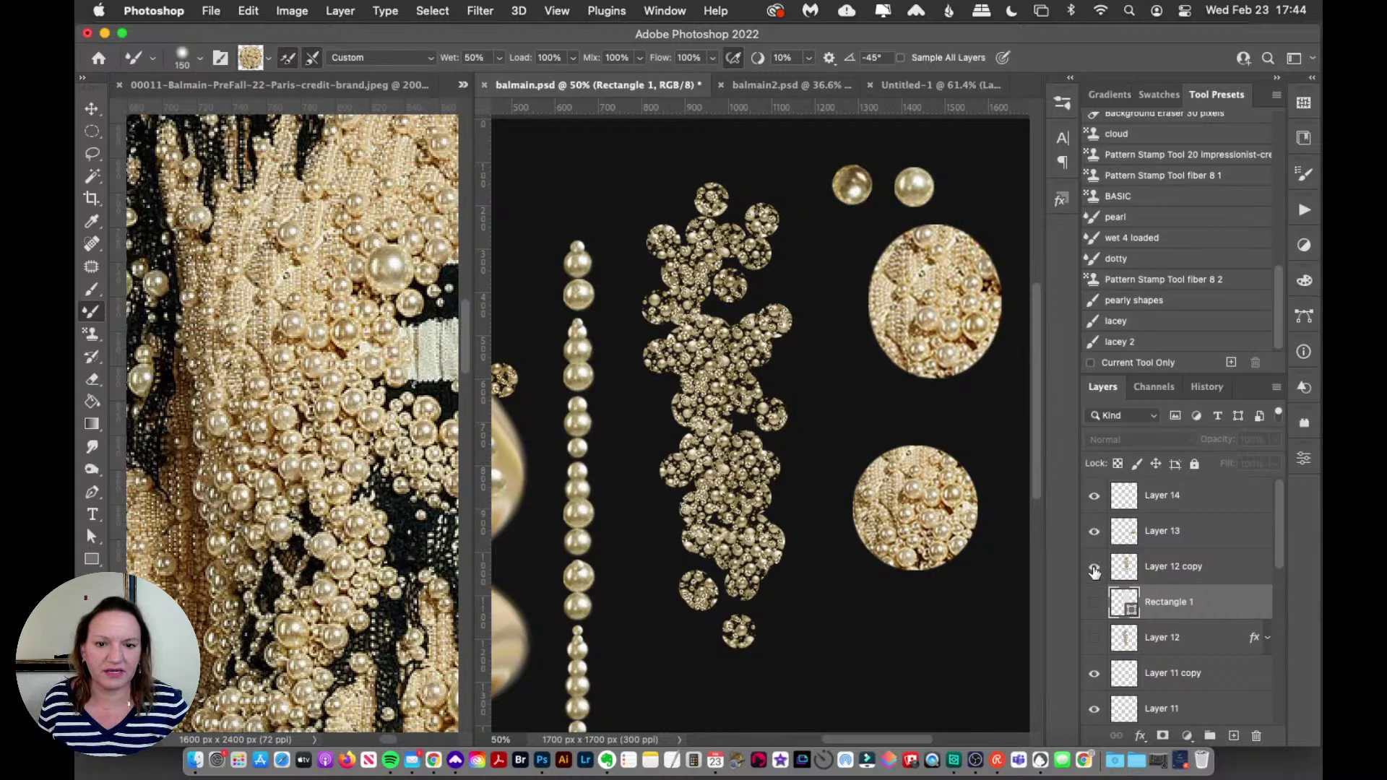
click(1094, 571)
click(1094, 571)
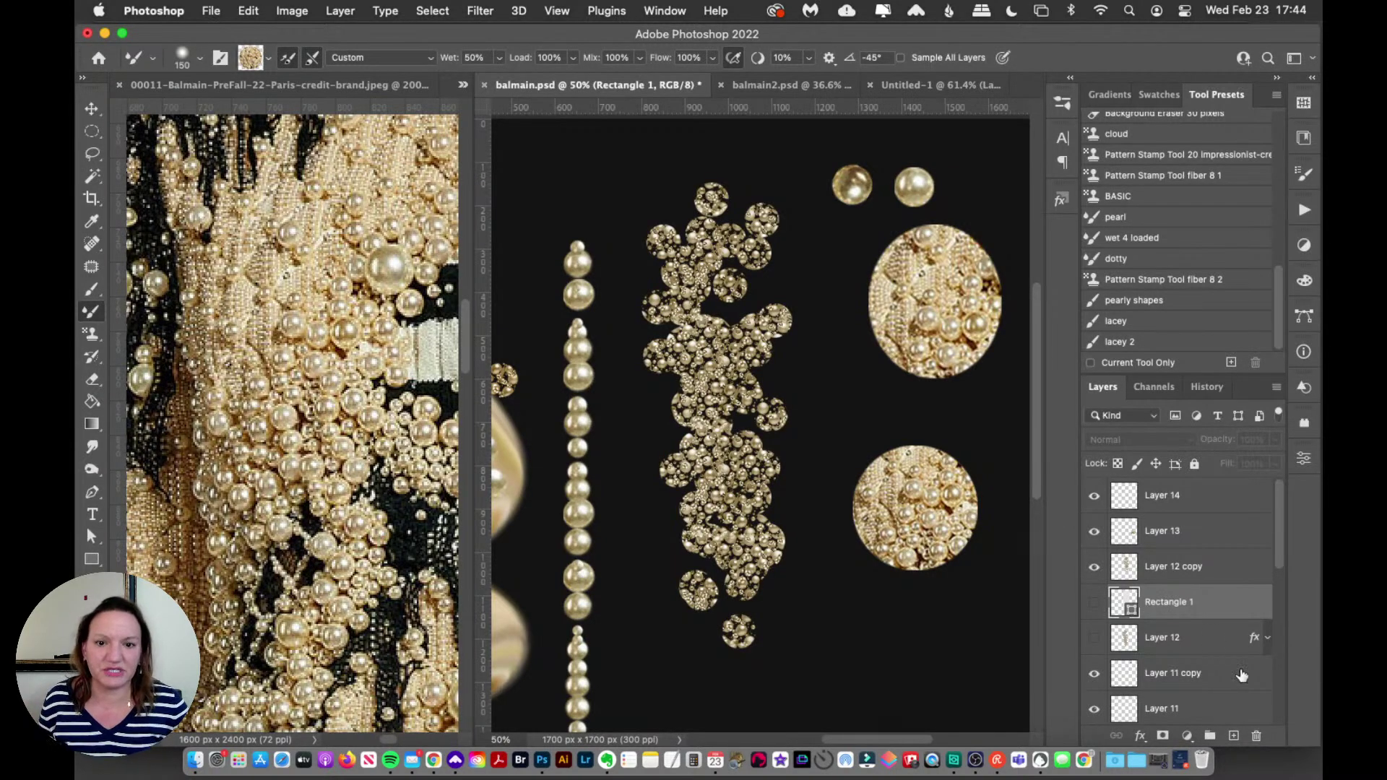
Step: Paint a pearly S-shaped smear on a new Layer 15, then hide it and the pearl cluster
click(1234, 735)
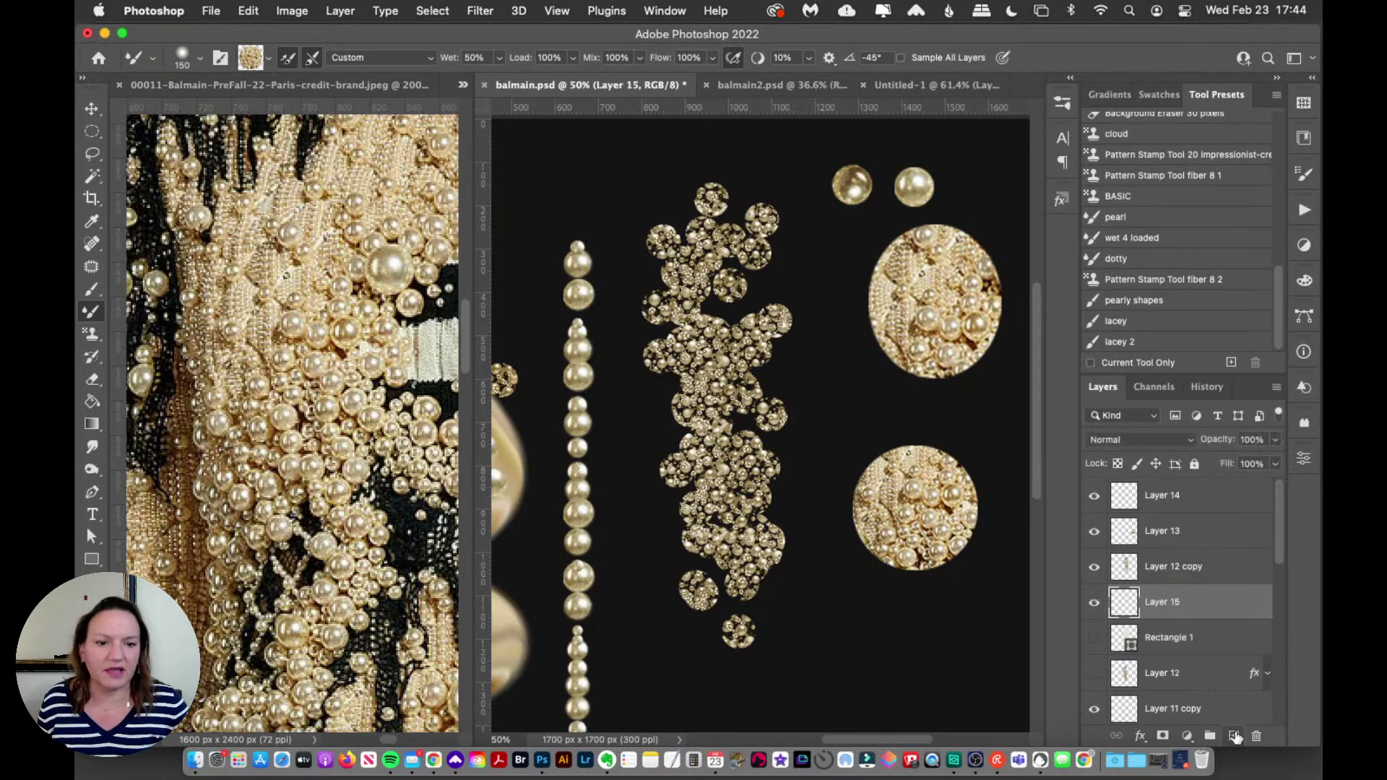
mouse_move(736, 209)
mouse_down()
mouse_move(667, 227)
mouse_move(670, 289)
mouse_move(724, 362)
mouse_move(696, 420)
mouse_move(703, 527)
mouse_move(774, 571)
mouse_up()
key(super+z)
mouse_move(711, 190)
mouse_down()
mouse_move(756, 321)
mouse_move(780, 416)
mouse_move(682, 494)
mouse_move(741, 570)
mouse_move(726, 642)
mouse_up()
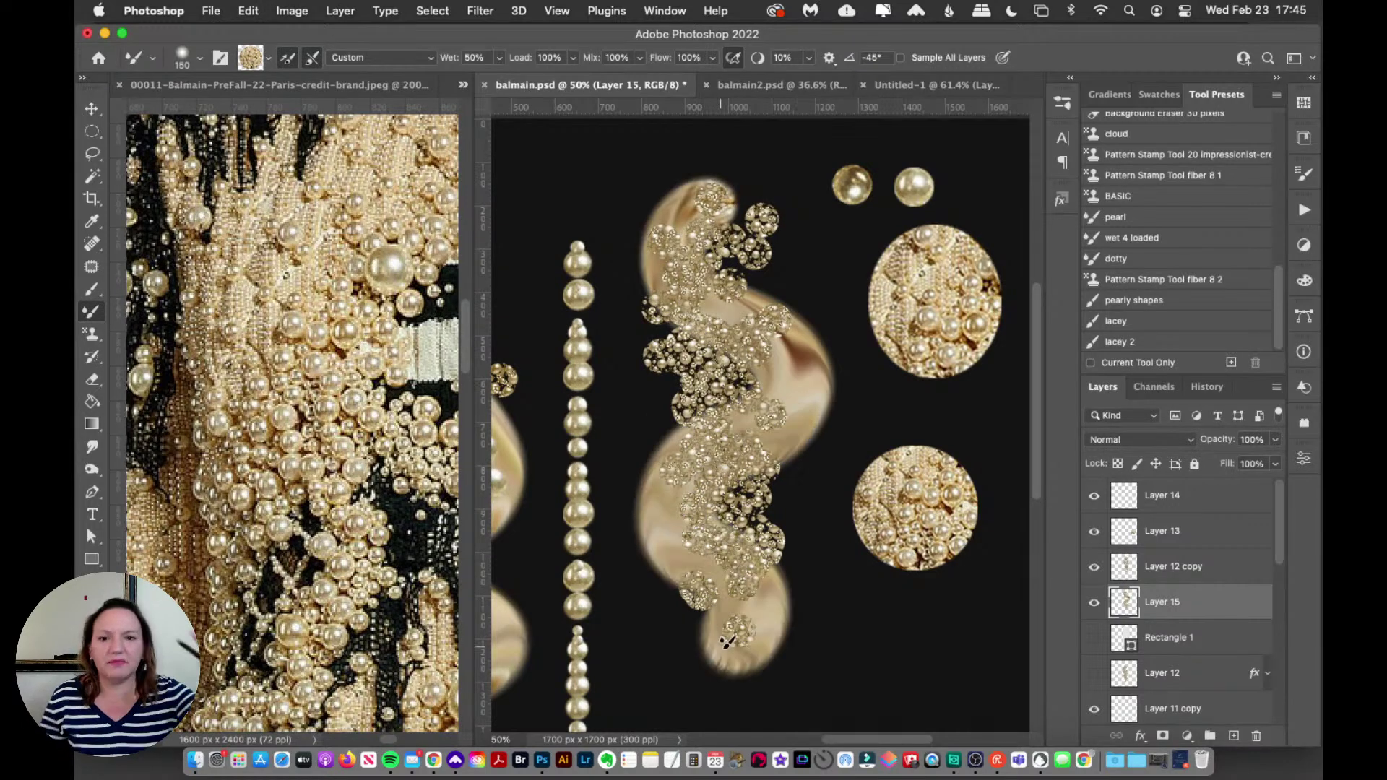
click(1094, 567)
click(1094, 602)
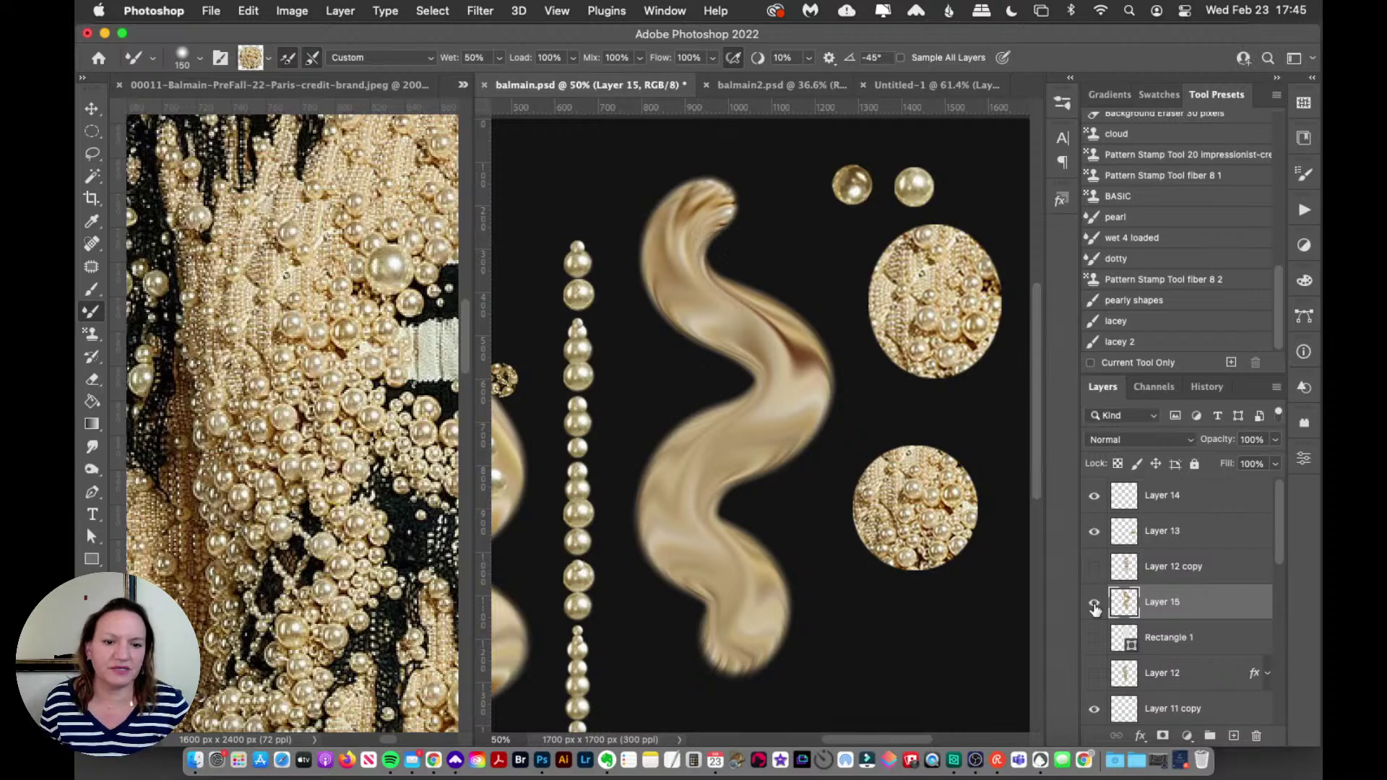
Step: Paint a new pearly S-swirl on Layer 16 and show the pearl cluster over it
click(1233, 736)
mouse_move(719, 184)
mouse_down()
mouse_move(687, 221)
mouse_move(747, 319)
mouse_move(752, 415)
mouse_move(703, 523)
mouse_move(786, 661)
mouse_up()
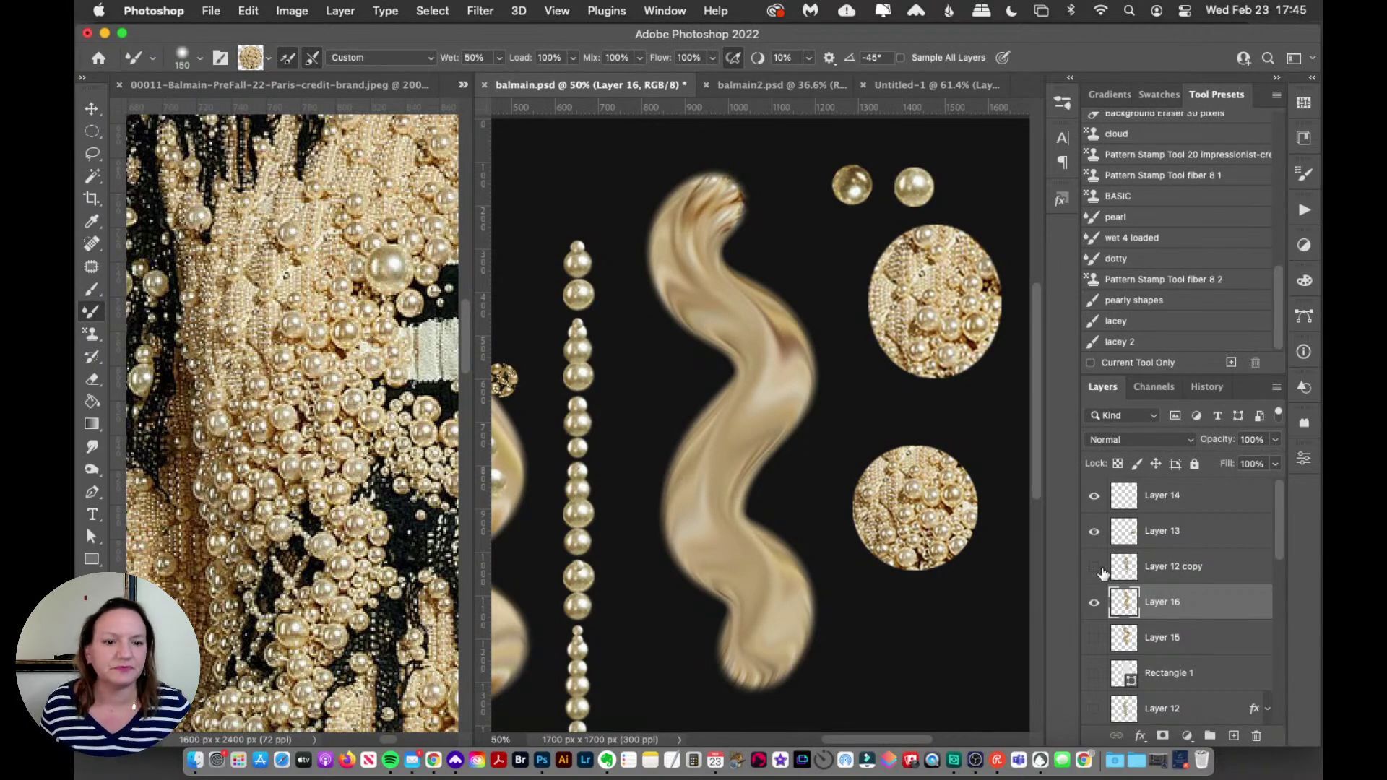
click(1094, 604)
click(1094, 604)
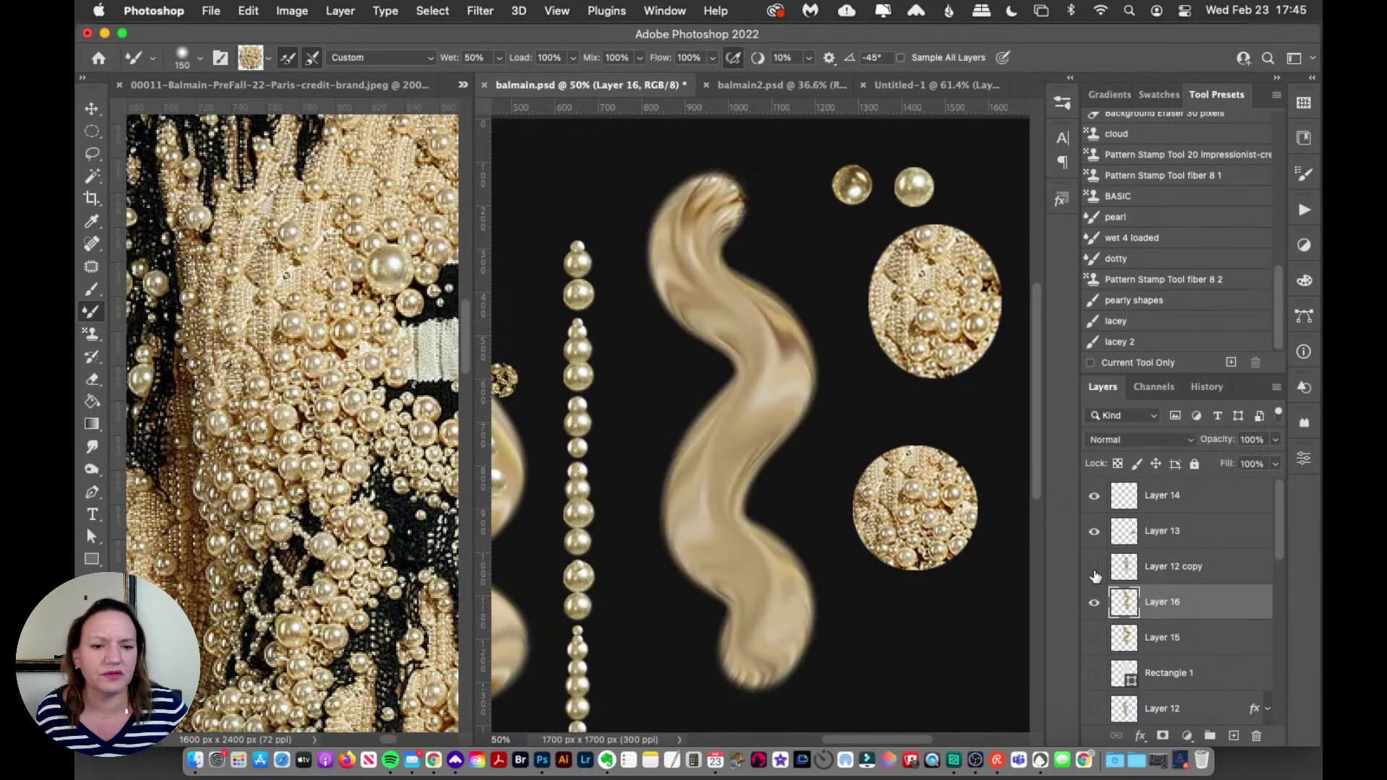
click(1093, 567)
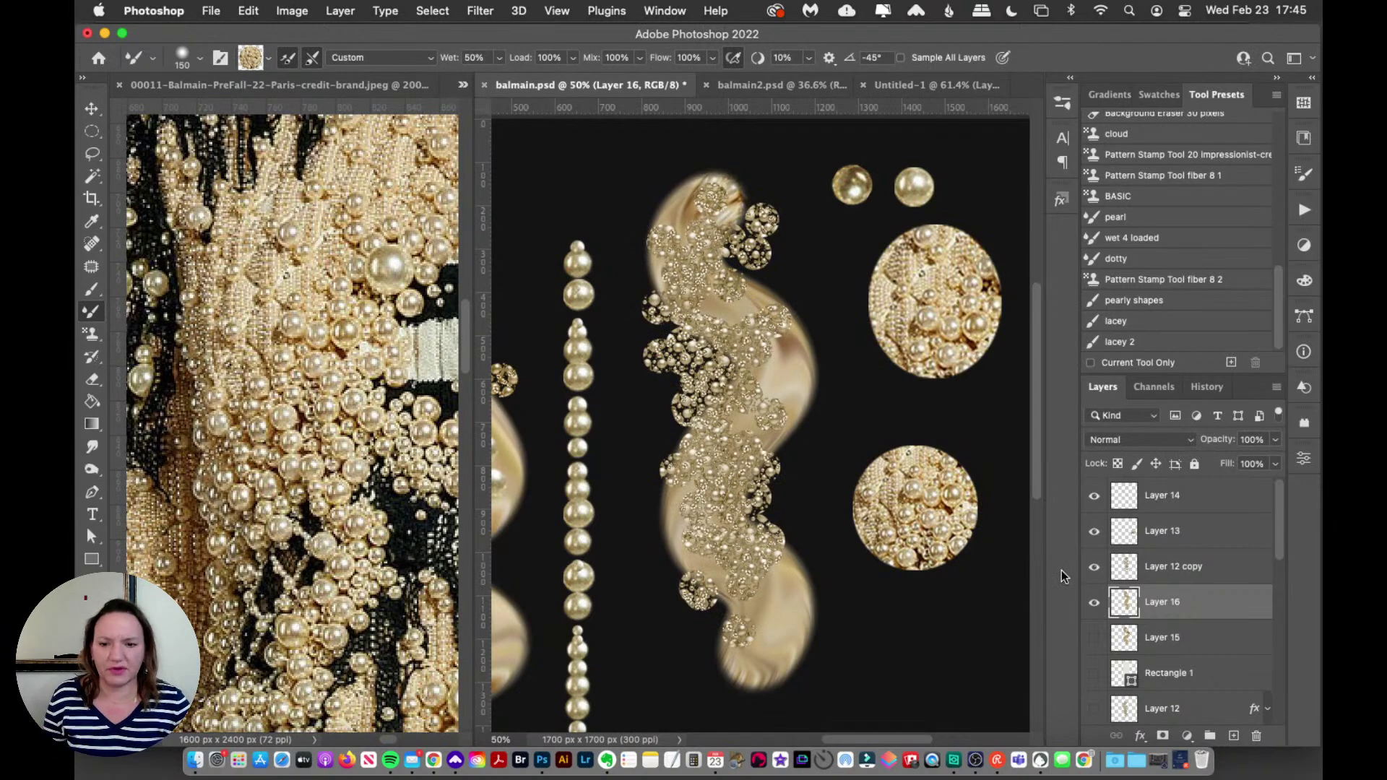
Step: Zoom the reference photo out to 66.7%
key(z)
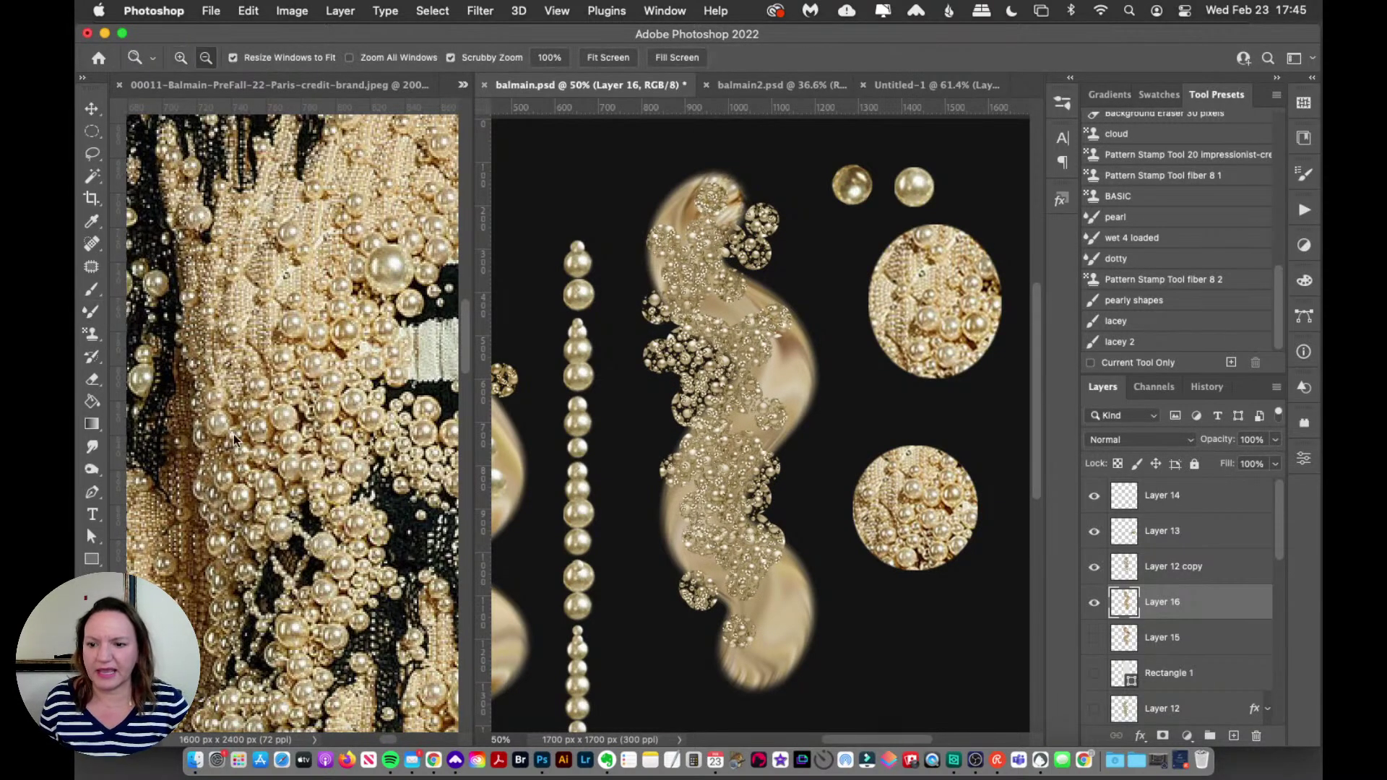
click(261, 422)
alt+click(242, 446)
alt+click(242, 446)
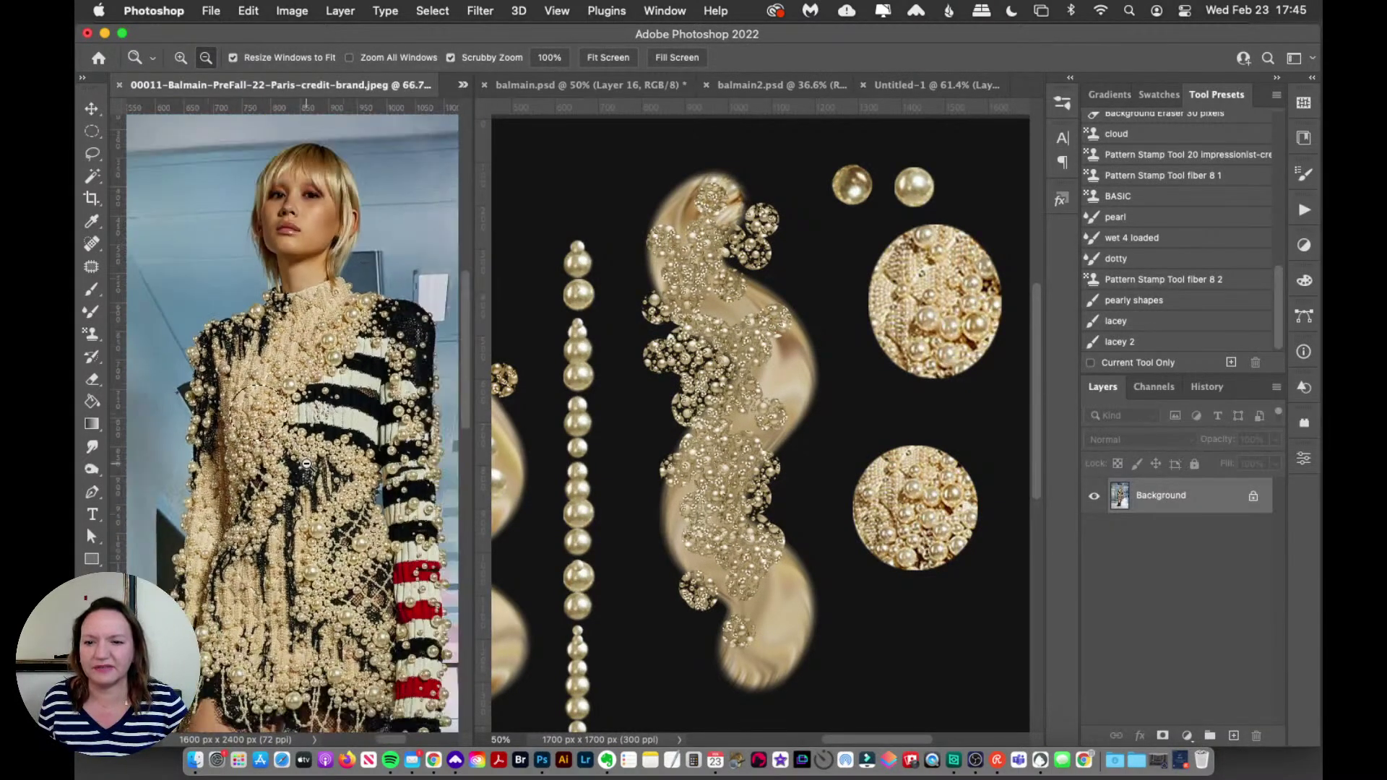
click(309, 484)
alt+click(311, 499)
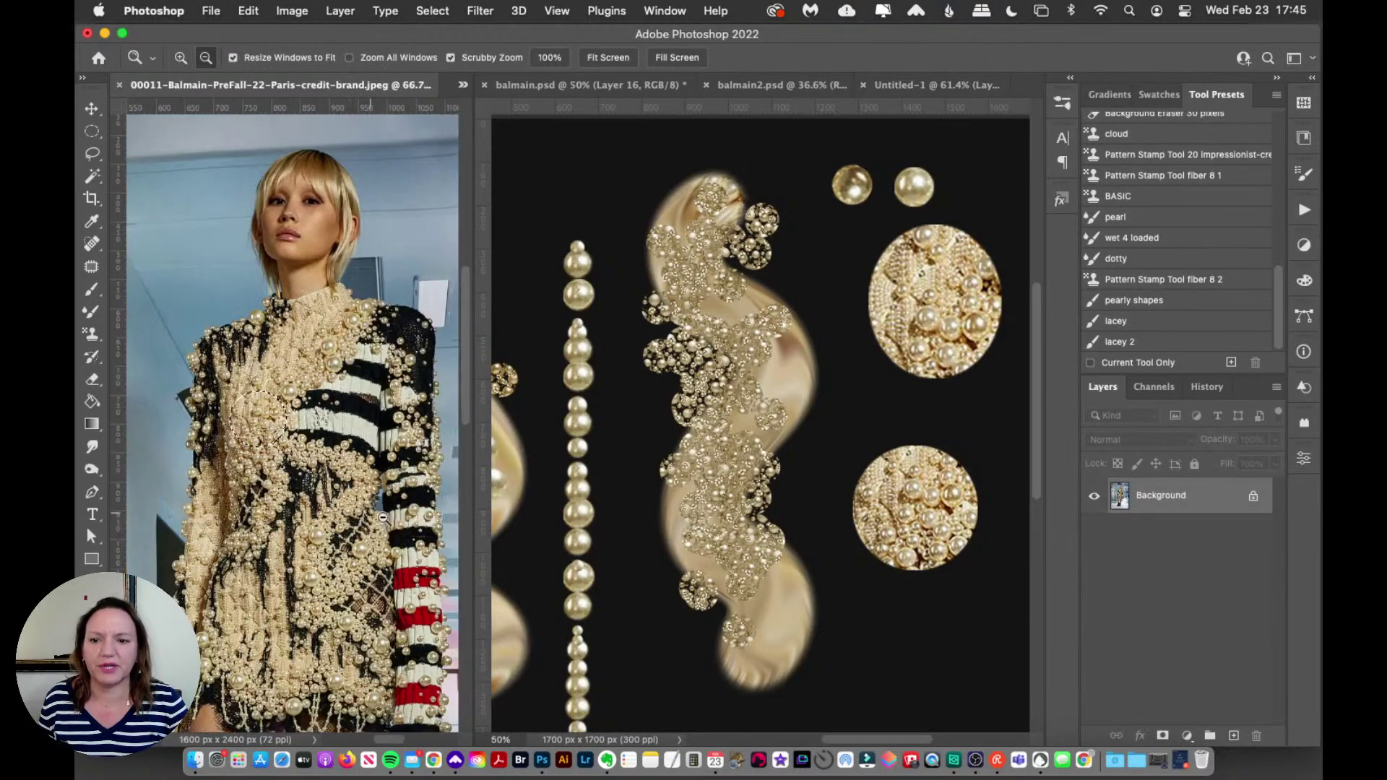
Step: Bring the 00007-Balmain-PreFall-22-Paris-credit-brand.jpeg reference forward and dismiss the live chat window
click(463, 86)
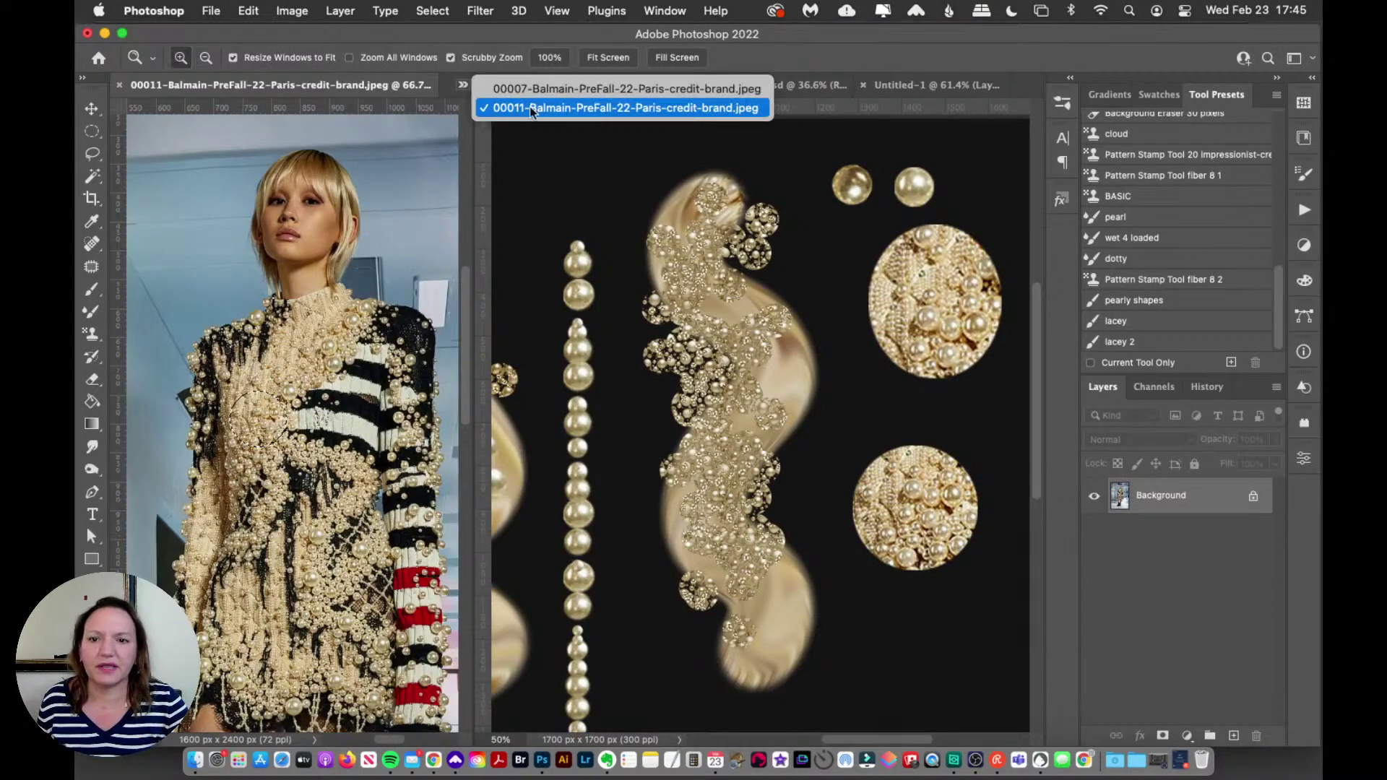
click(535, 99)
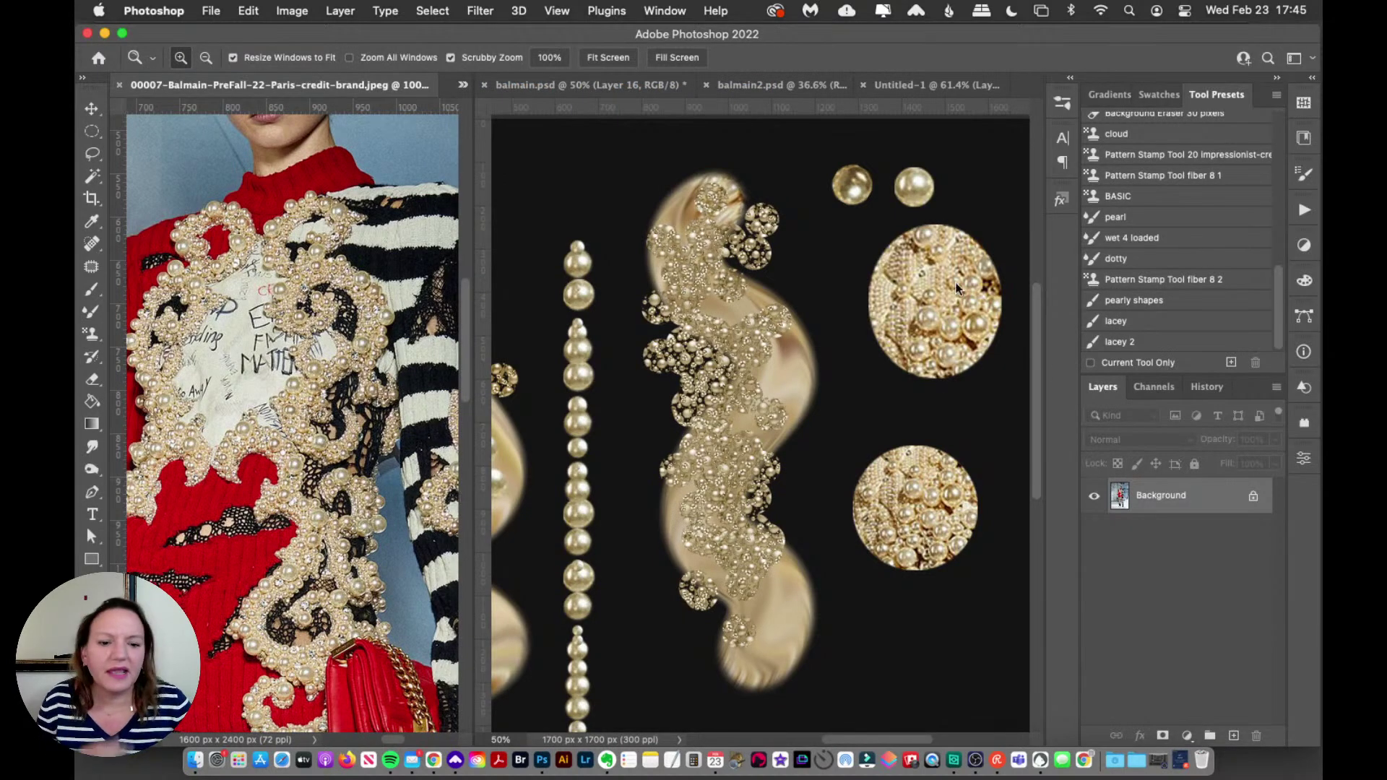
click(1179, 761)
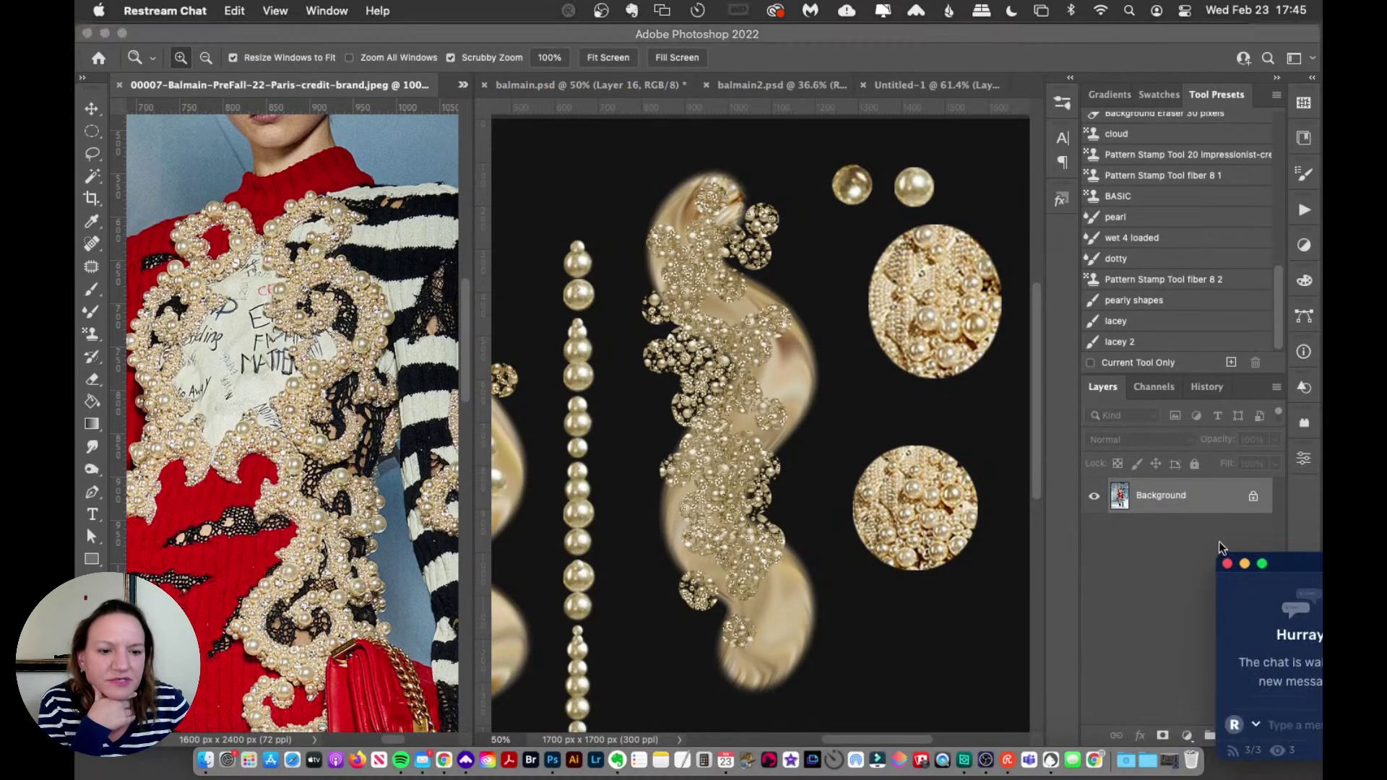
click(1245, 565)
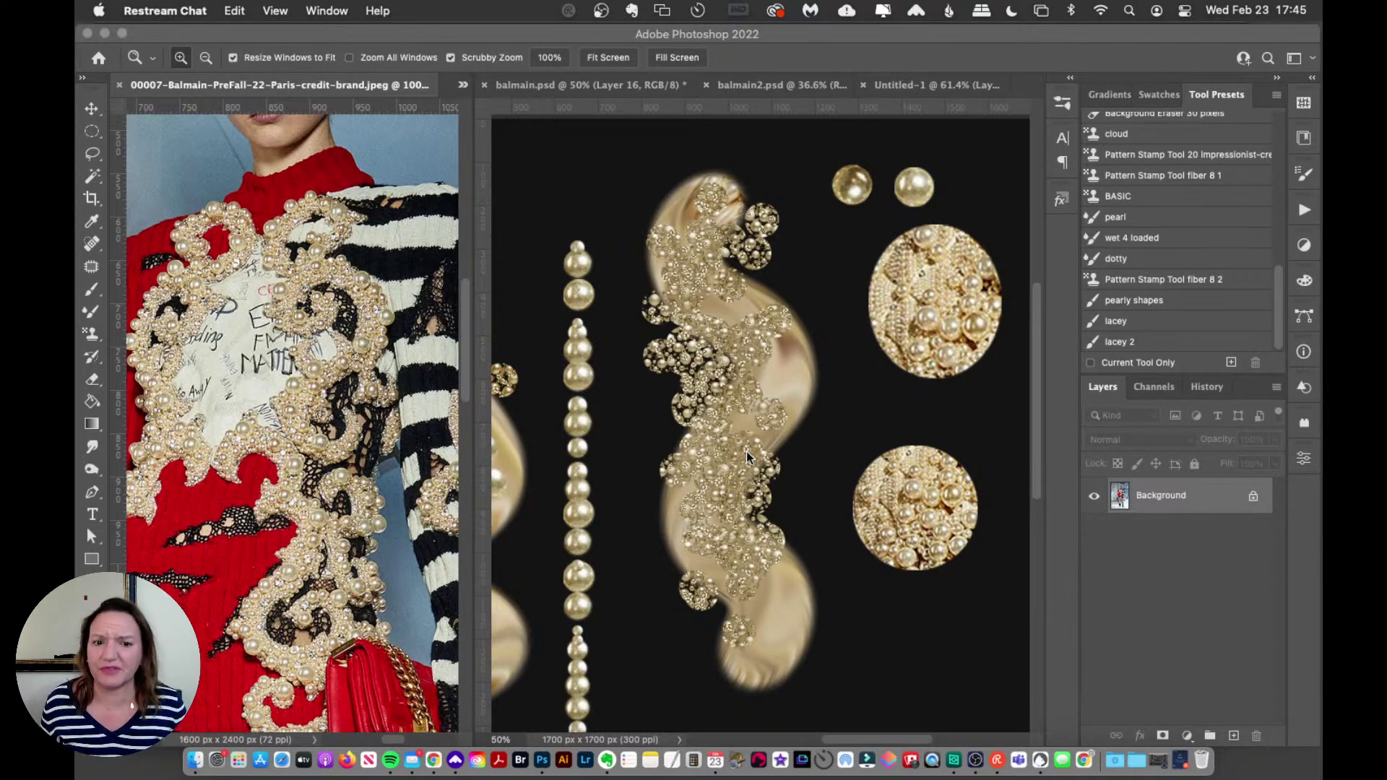
Step: Move the lower pearl circle up and right, and the pearl-cluster swirl slightly up-left
click(92, 109)
click(887, 505)
drag(904, 498, 949, 448)
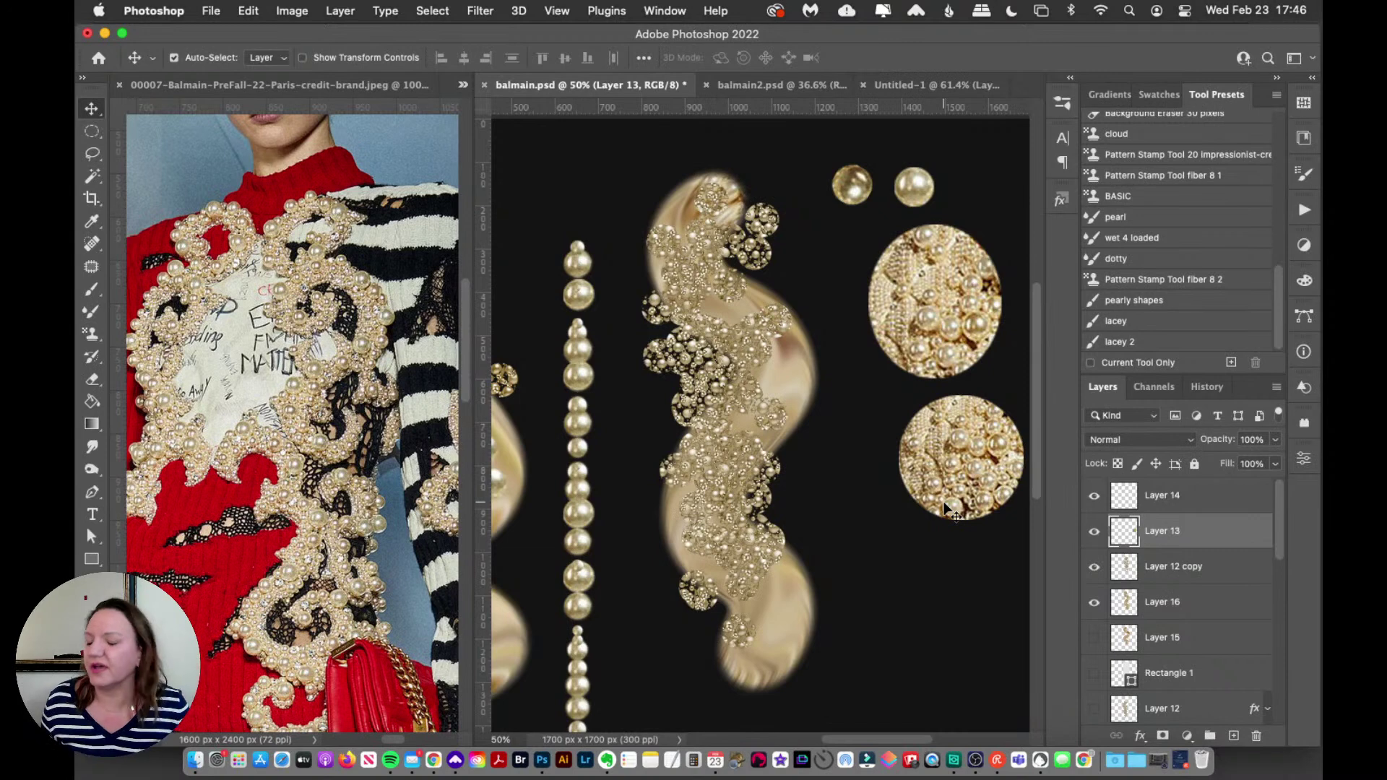
drag(695, 351, 691, 344)
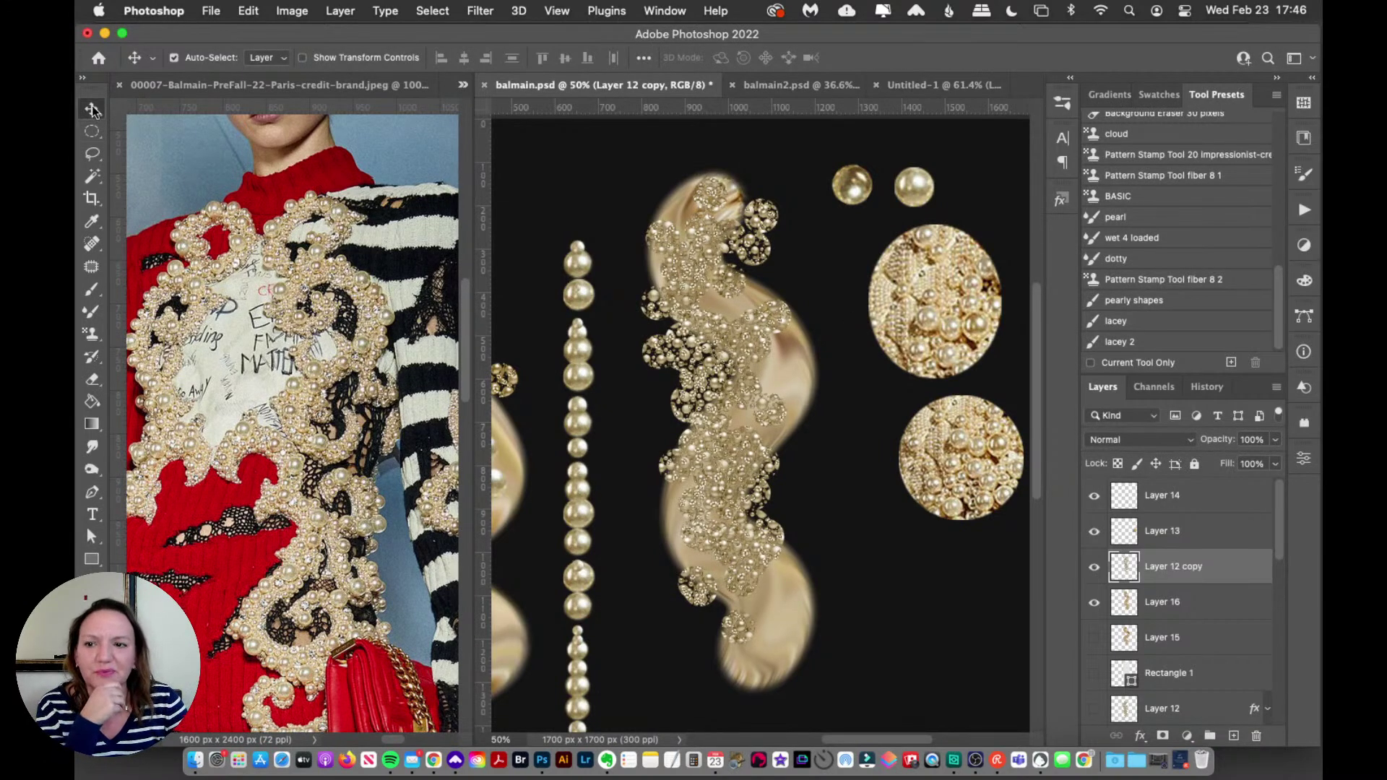
Step: Load the 'pearl' preset and add a new Layer 17 above Layer 14
click(1125, 218)
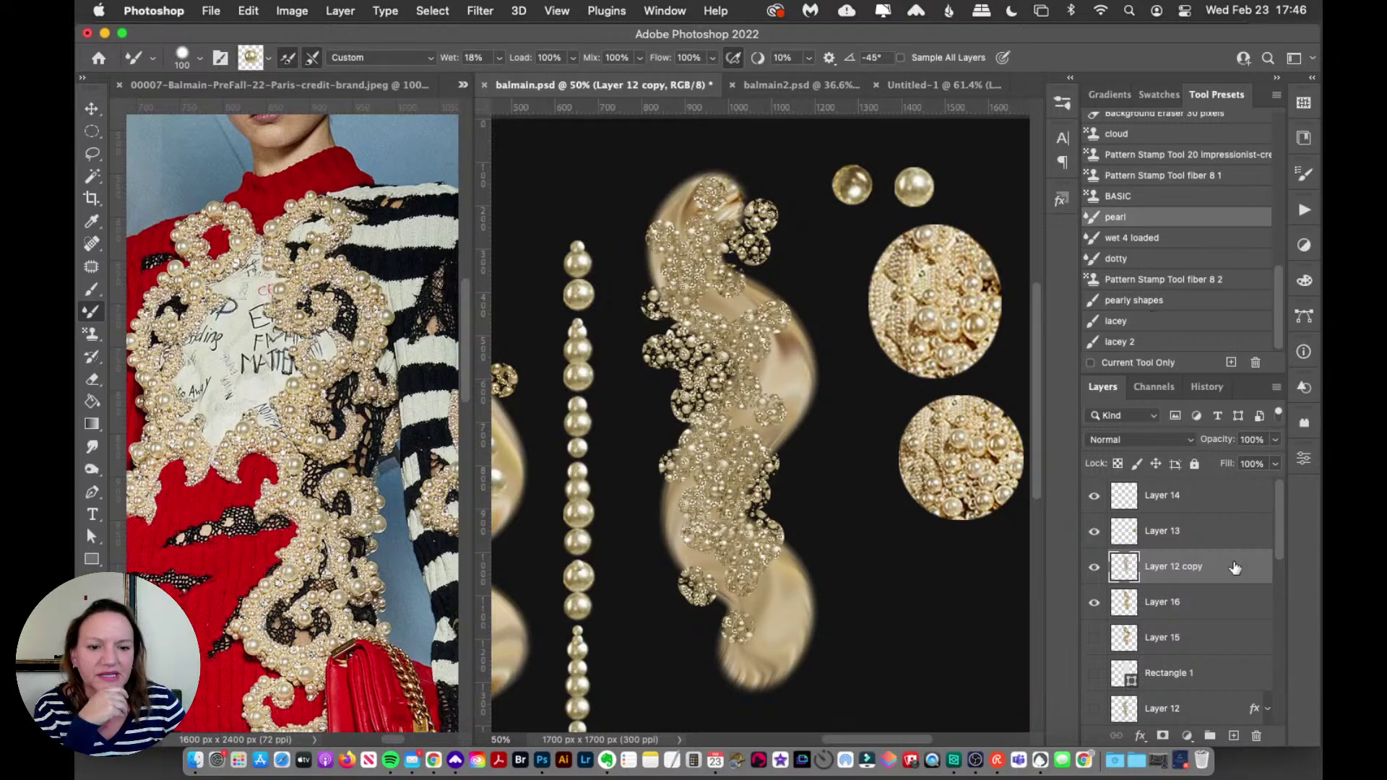
click(1206, 505)
click(1234, 735)
Step: Test three pearl trails on the right, undo them all, and bring the Balmain reference forward
mouse_move(870, 438)
mouse_down()
mouse_move(851, 514)
mouse_move(897, 711)
mouse_up()
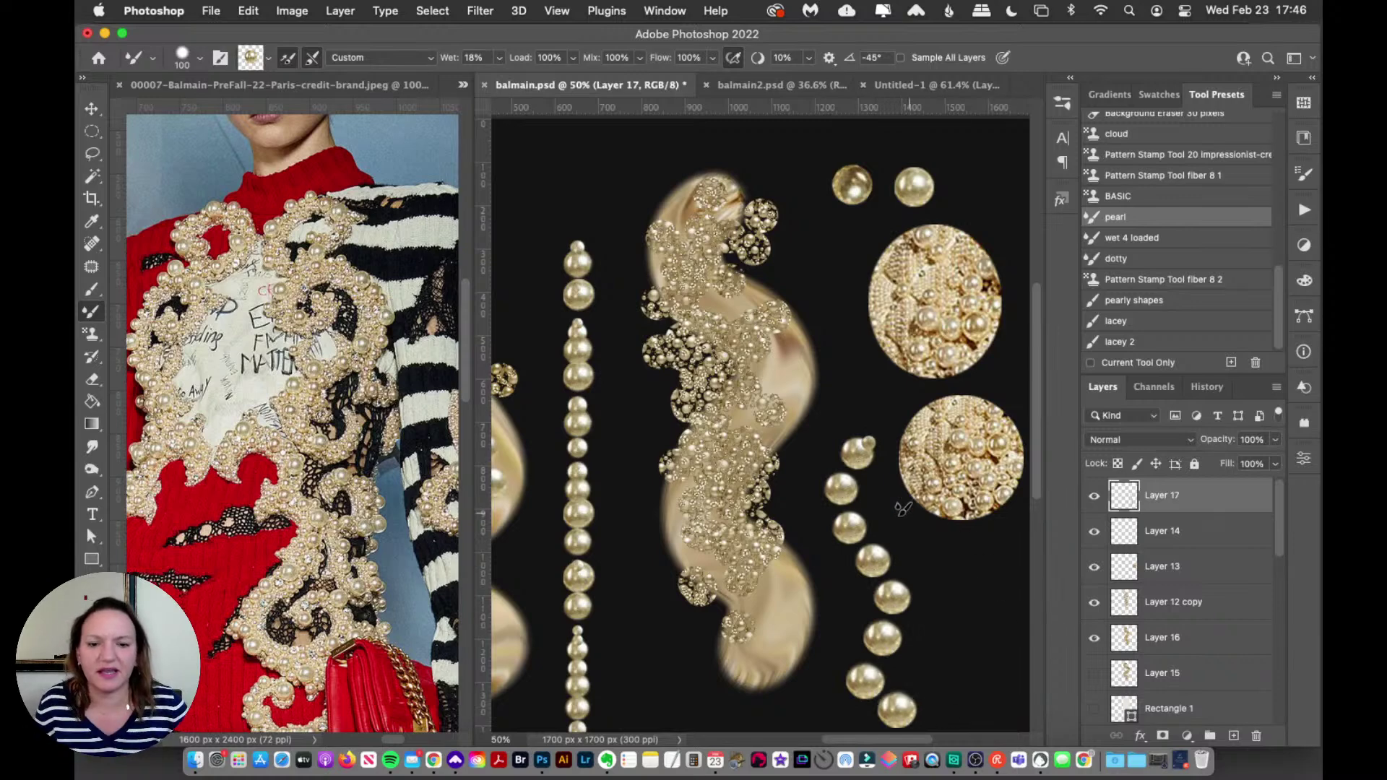
key(super+z)
mouse_move(853, 442)
mouse_down()
mouse_move(902, 605)
mouse_move(890, 658)
mouse_up()
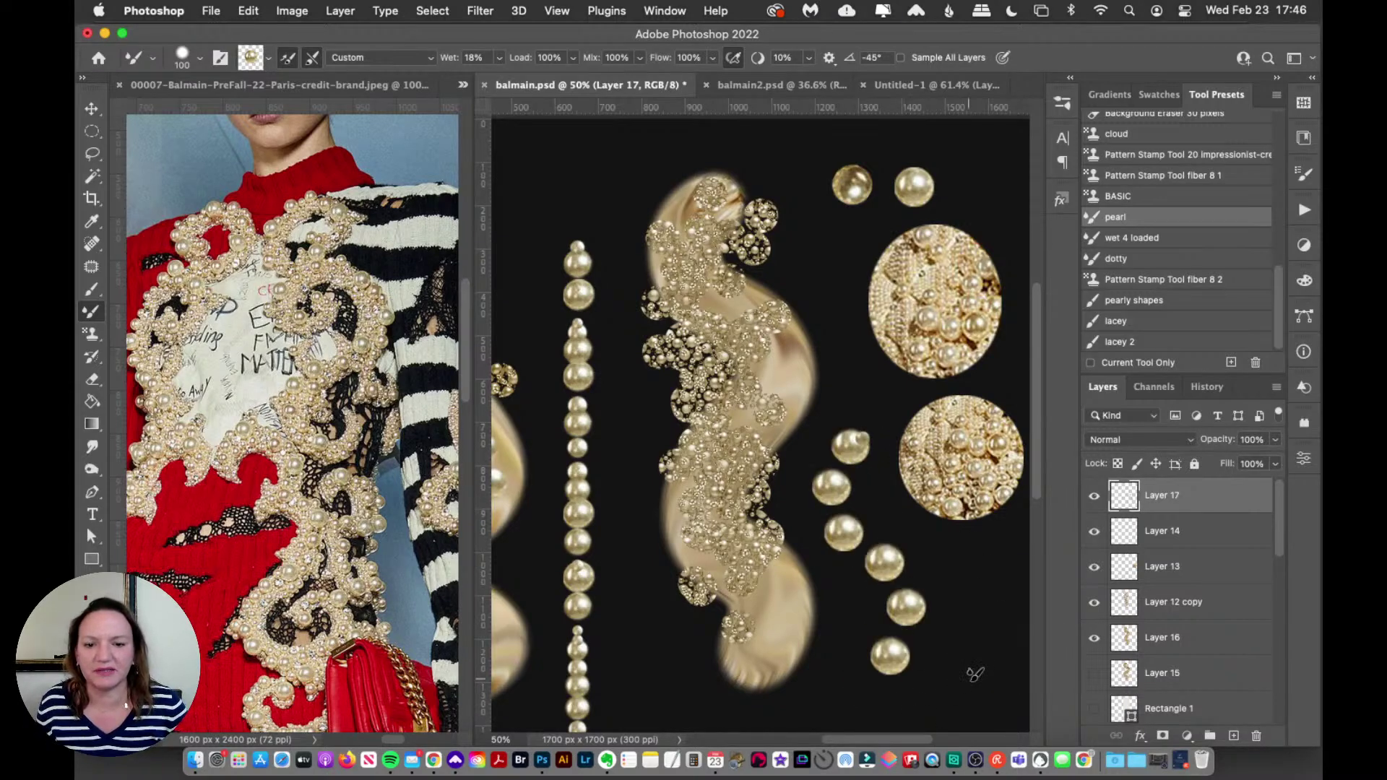
key(super+z)
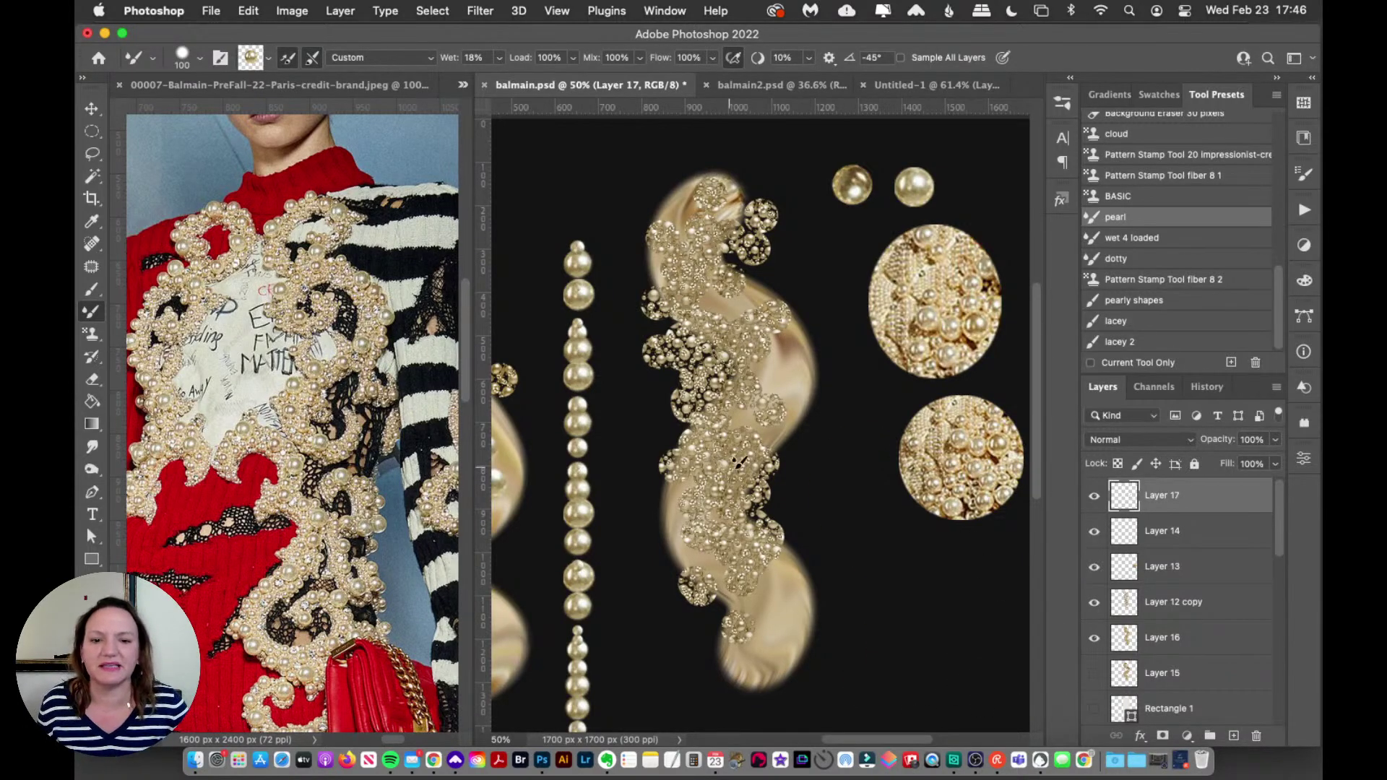
mouse_move(826, 319)
mouse_down()
mouse_move(855, 494)
mouse_move(840, 519)
mouse_up()
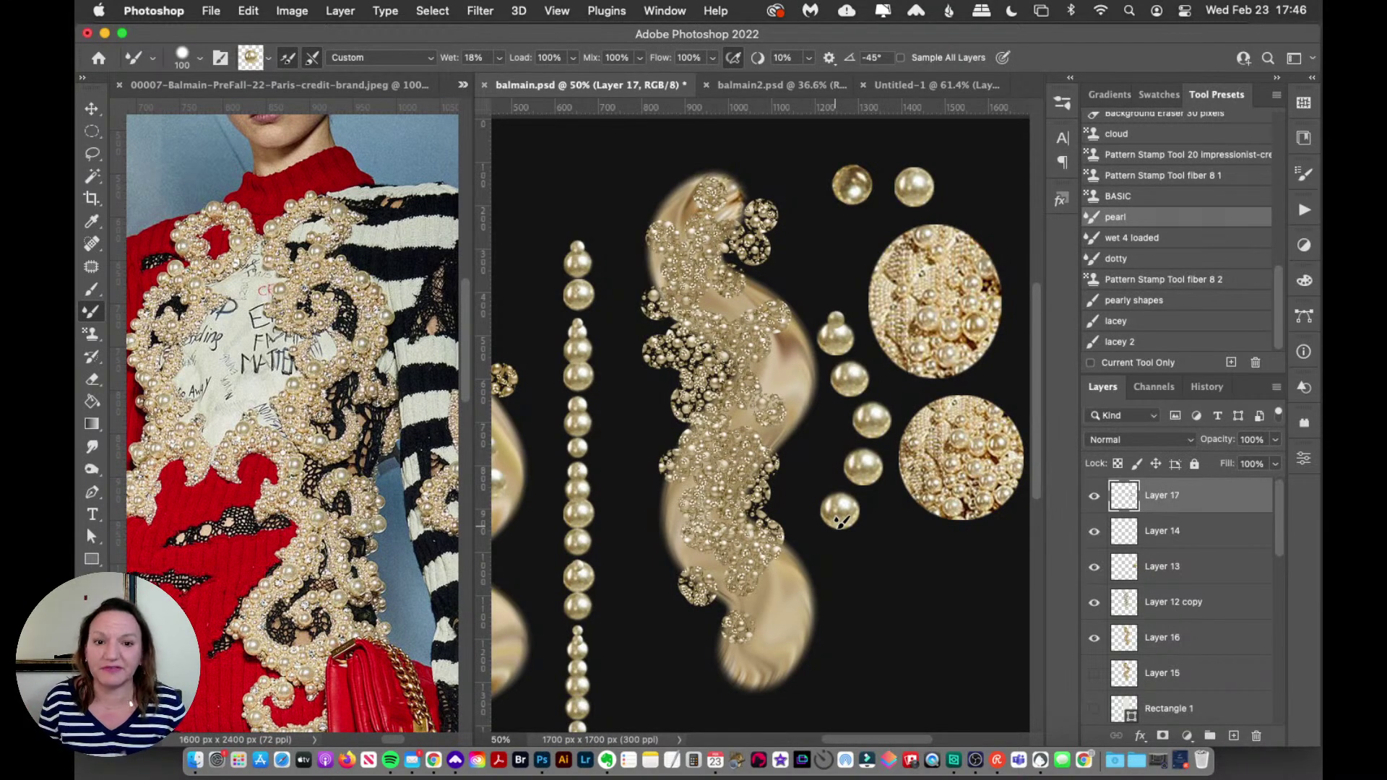
key(super+z)
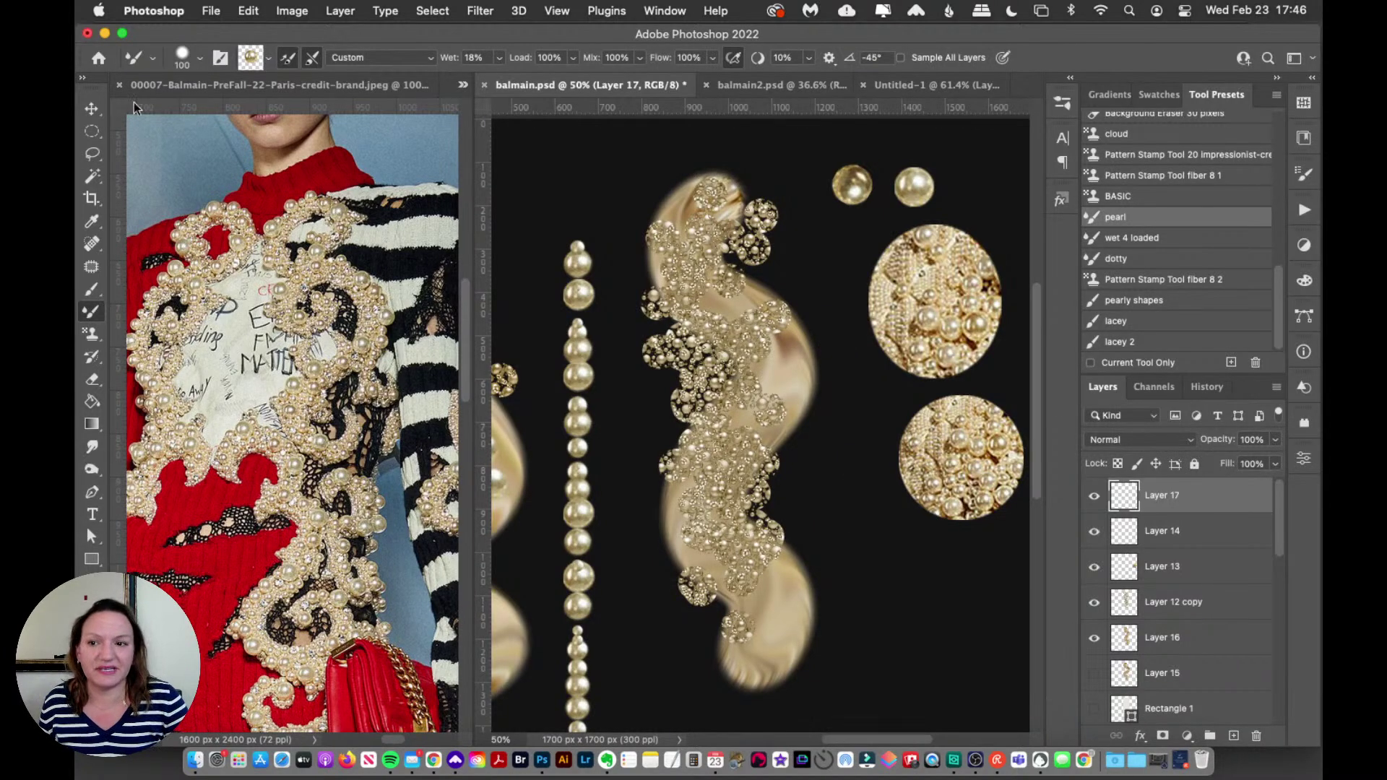
key(v)
click(269, 81)
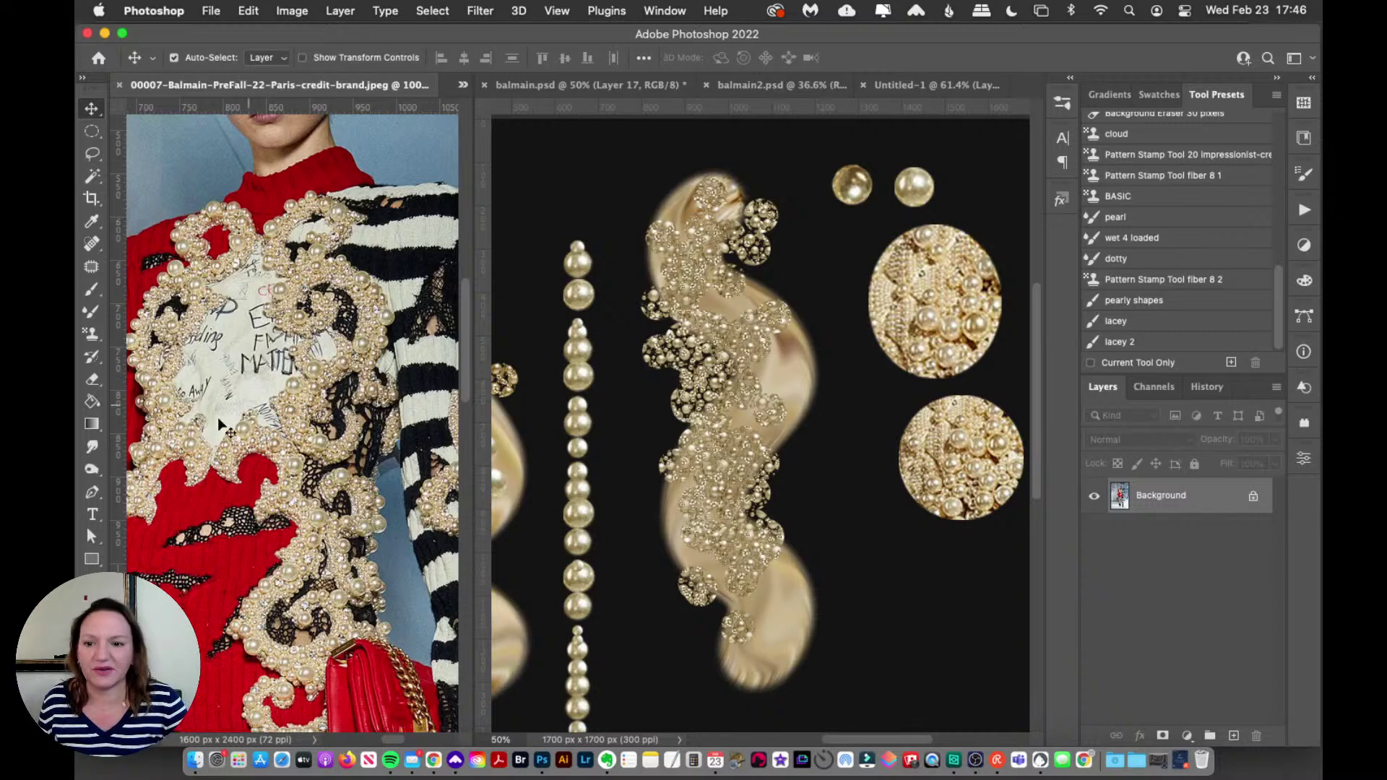
Step: Show the 00011 Balmain reference photo and zoom in on a large pearl
click(462, 84)
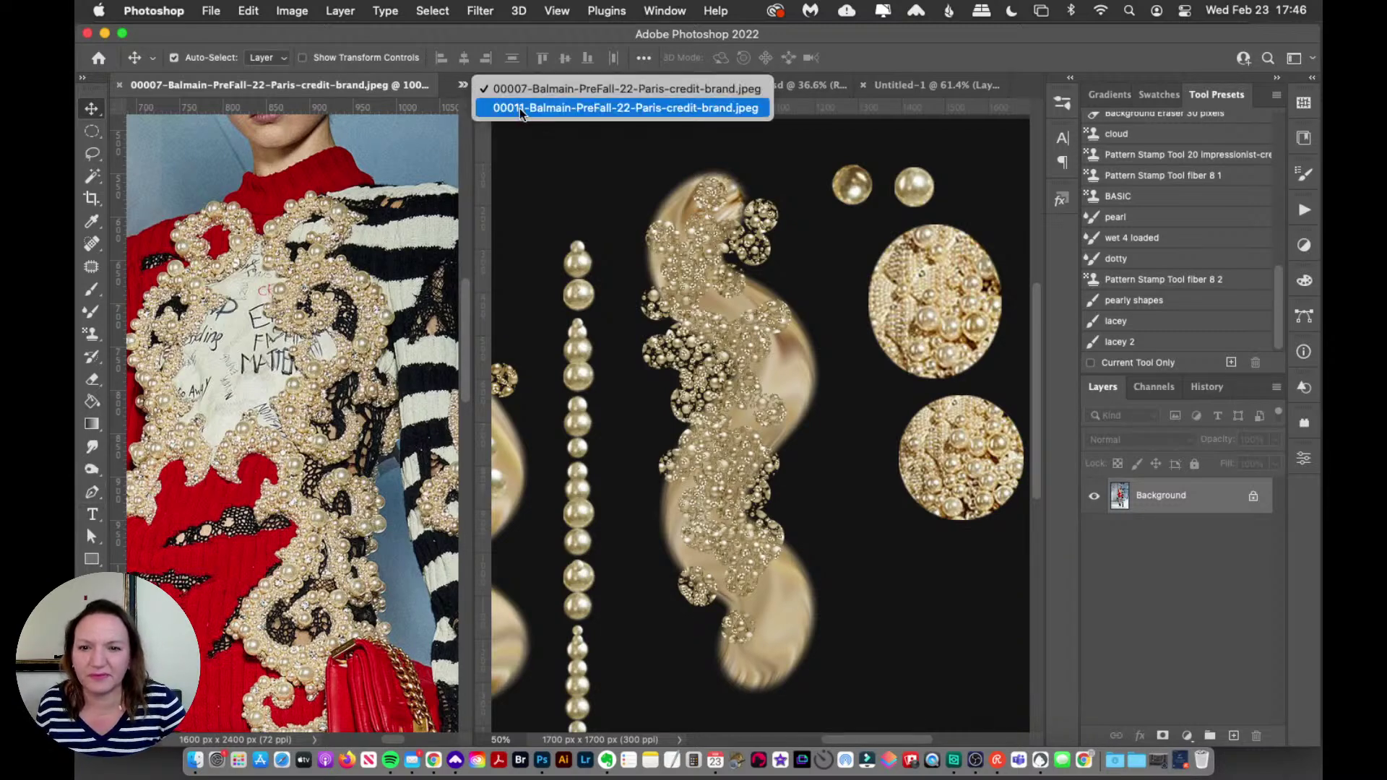
click(519, 107)
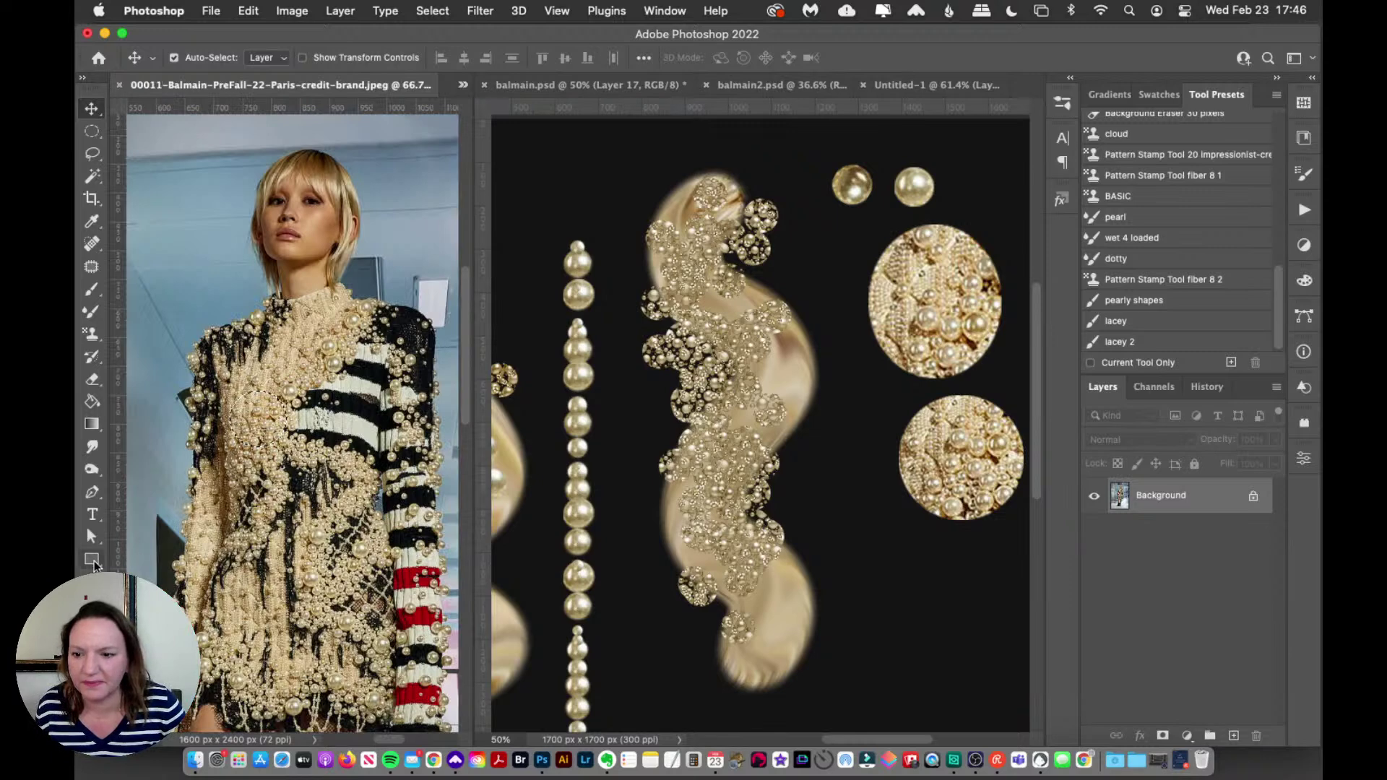
key(z)
click(282, 430)
click(300, 387)
click(297, 352)
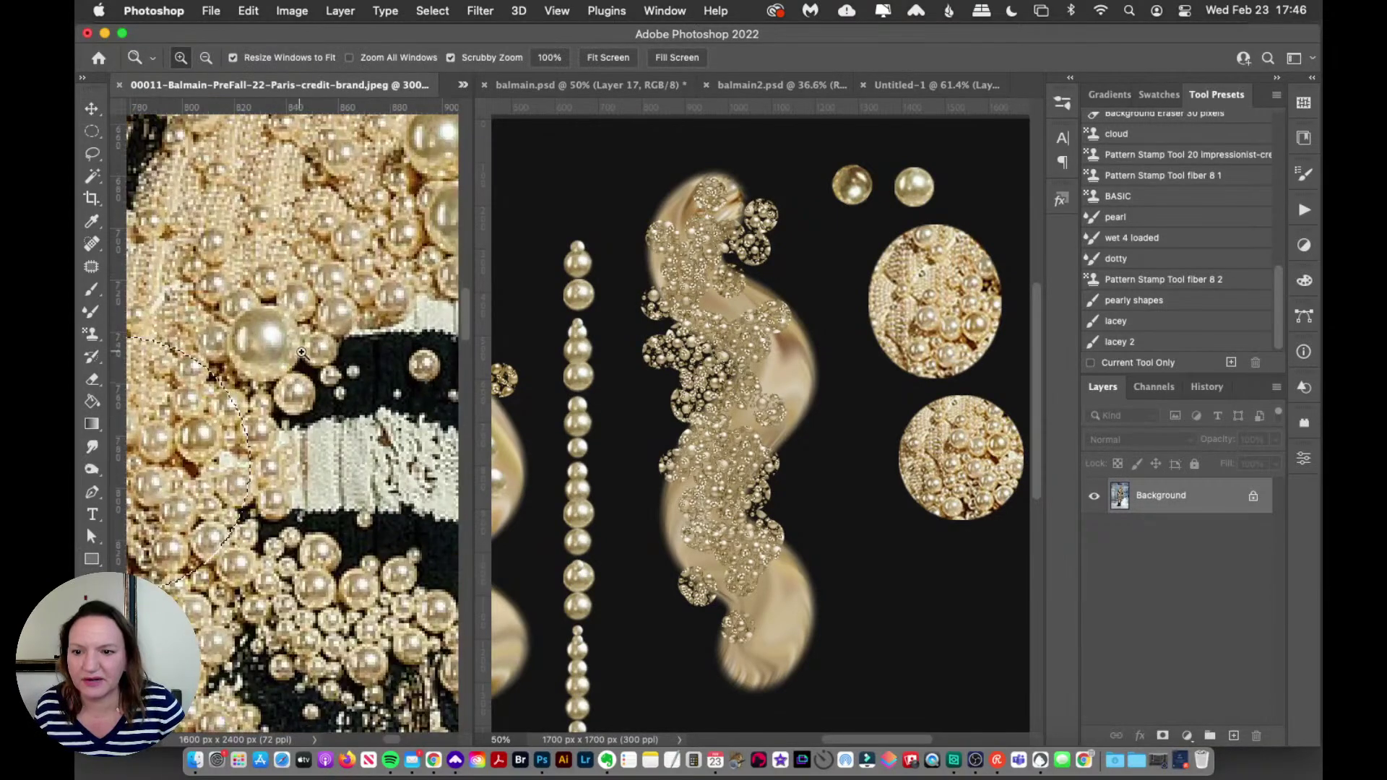
Step: Make a circular selection around the large pearl and fill it with colour
click(91, 130)
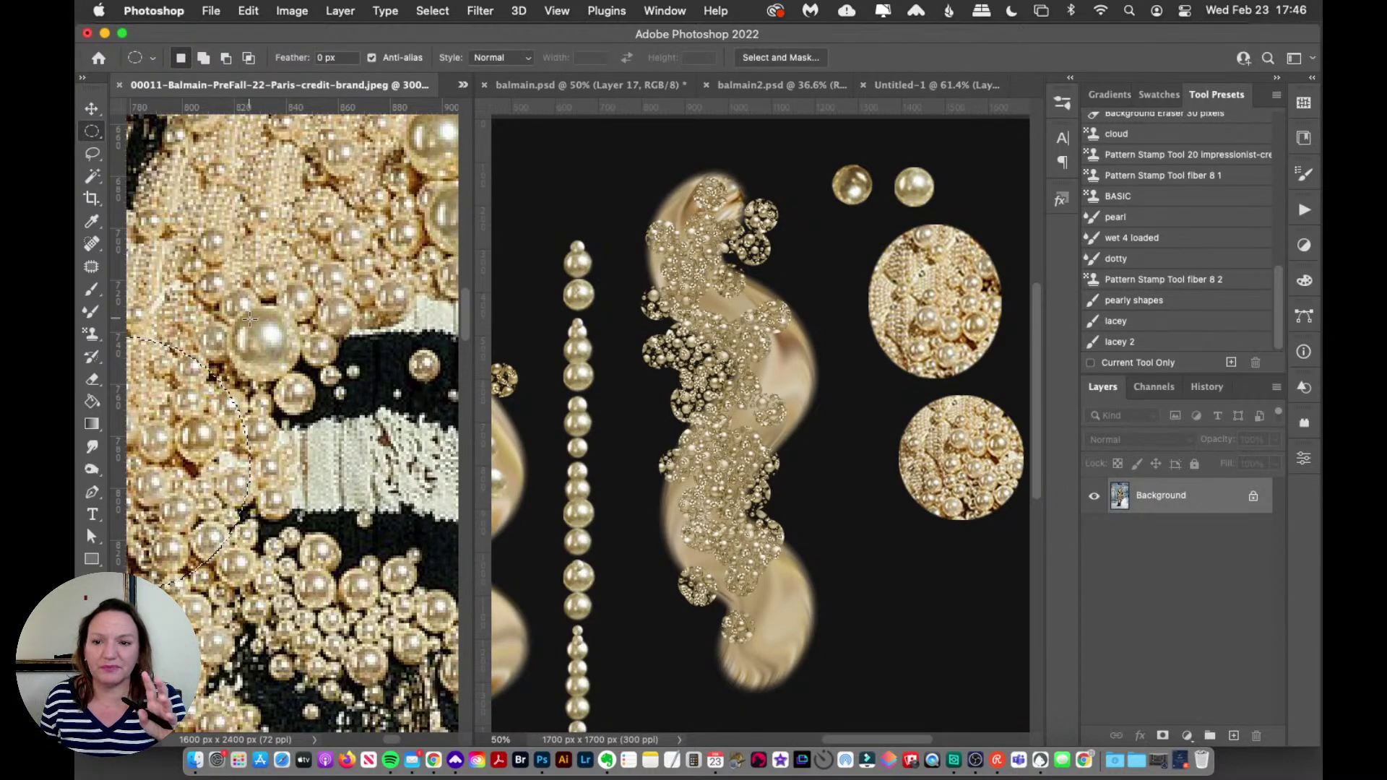
key(shift)
drag(232, 308, 305, 384)
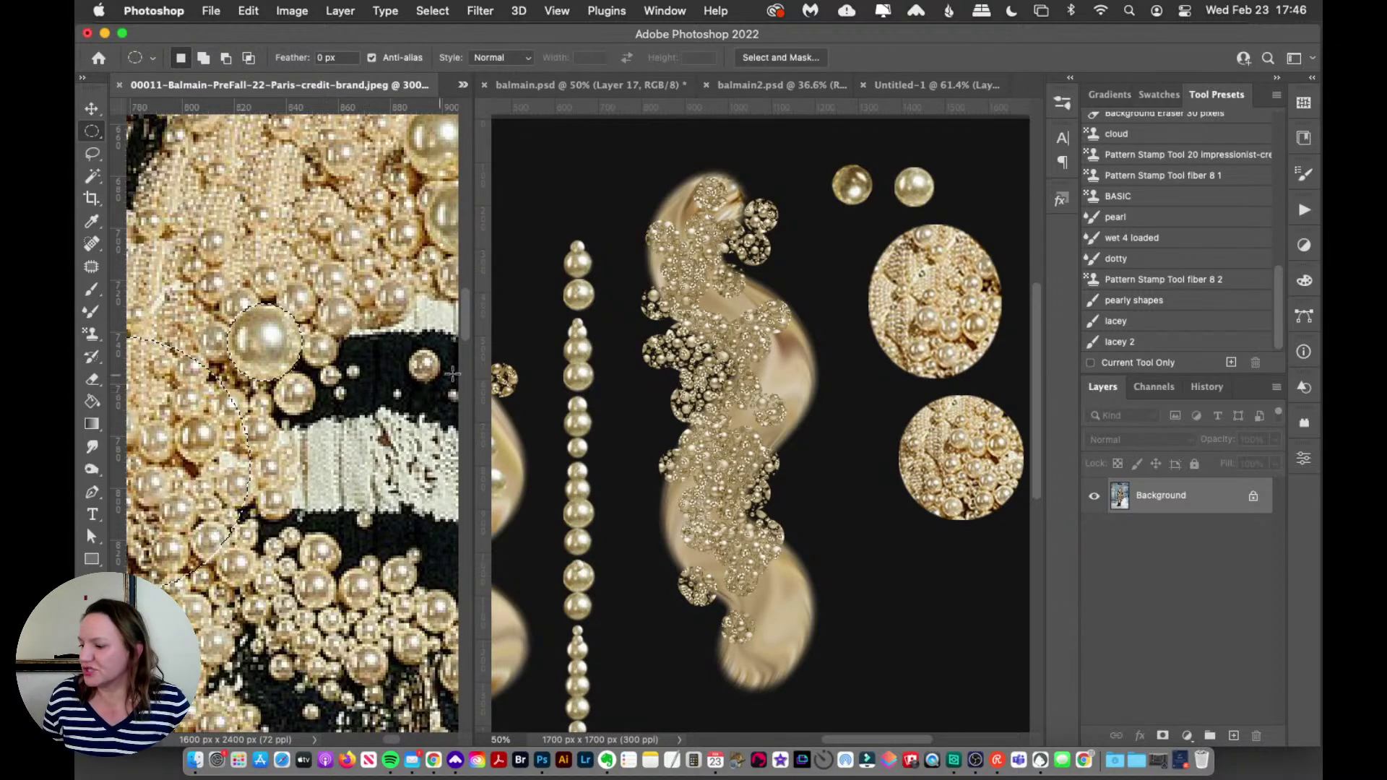
click(220, 309)
drag(270, 350, 331, 376)
click(267, 321)
click(330, 375)
key(alt+BackSpace)
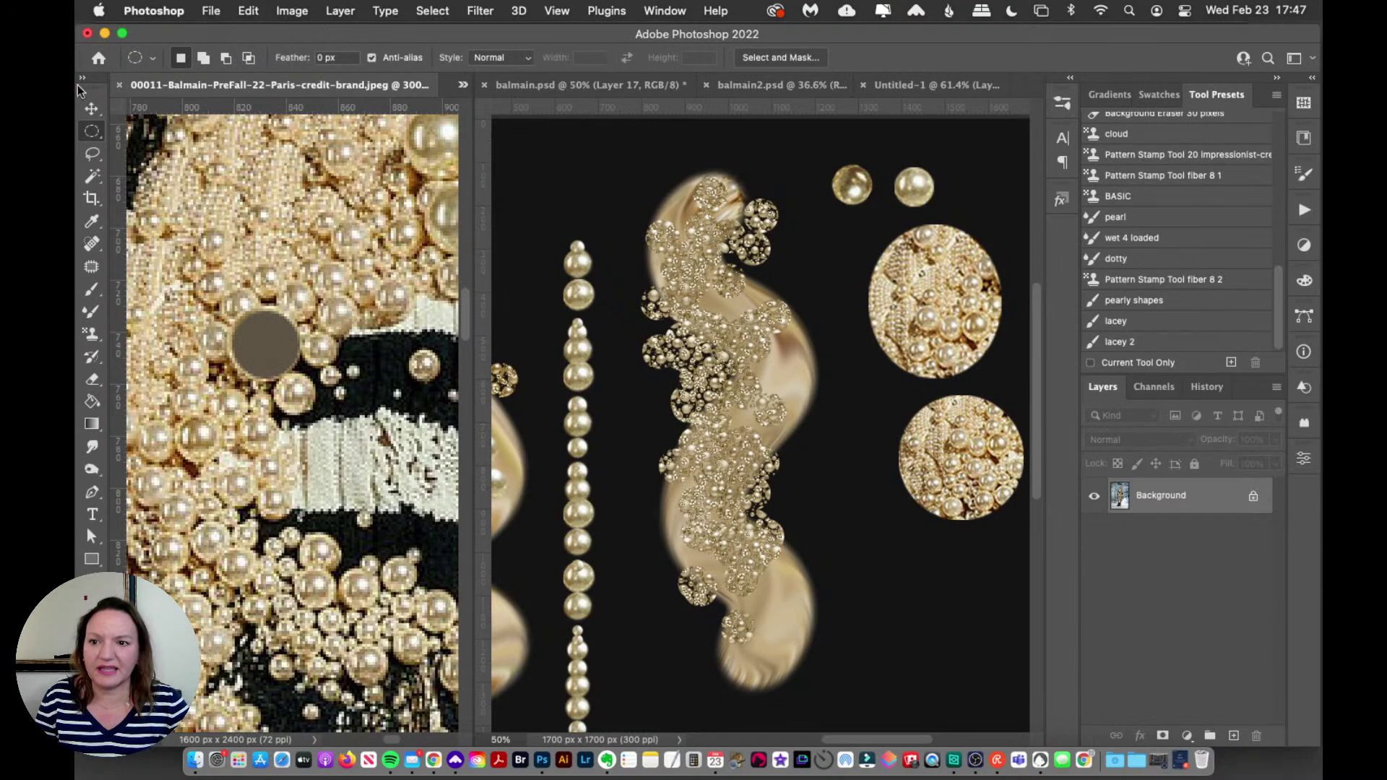
Step: Add a new Layer 18 above Layer 17 and nudge the top-right pearl up and right
click(92, 108)
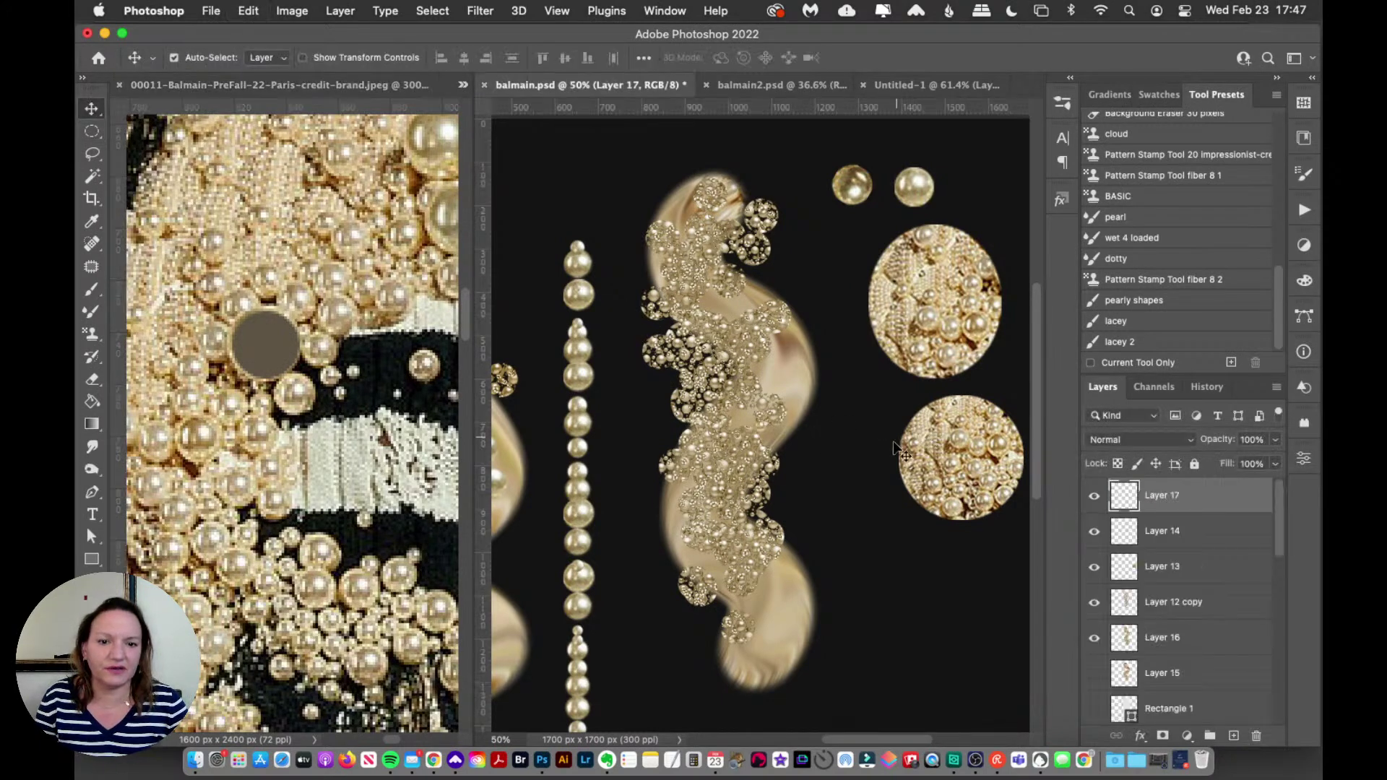
click(874, 466)
scroll(1263, 654, up, 10)
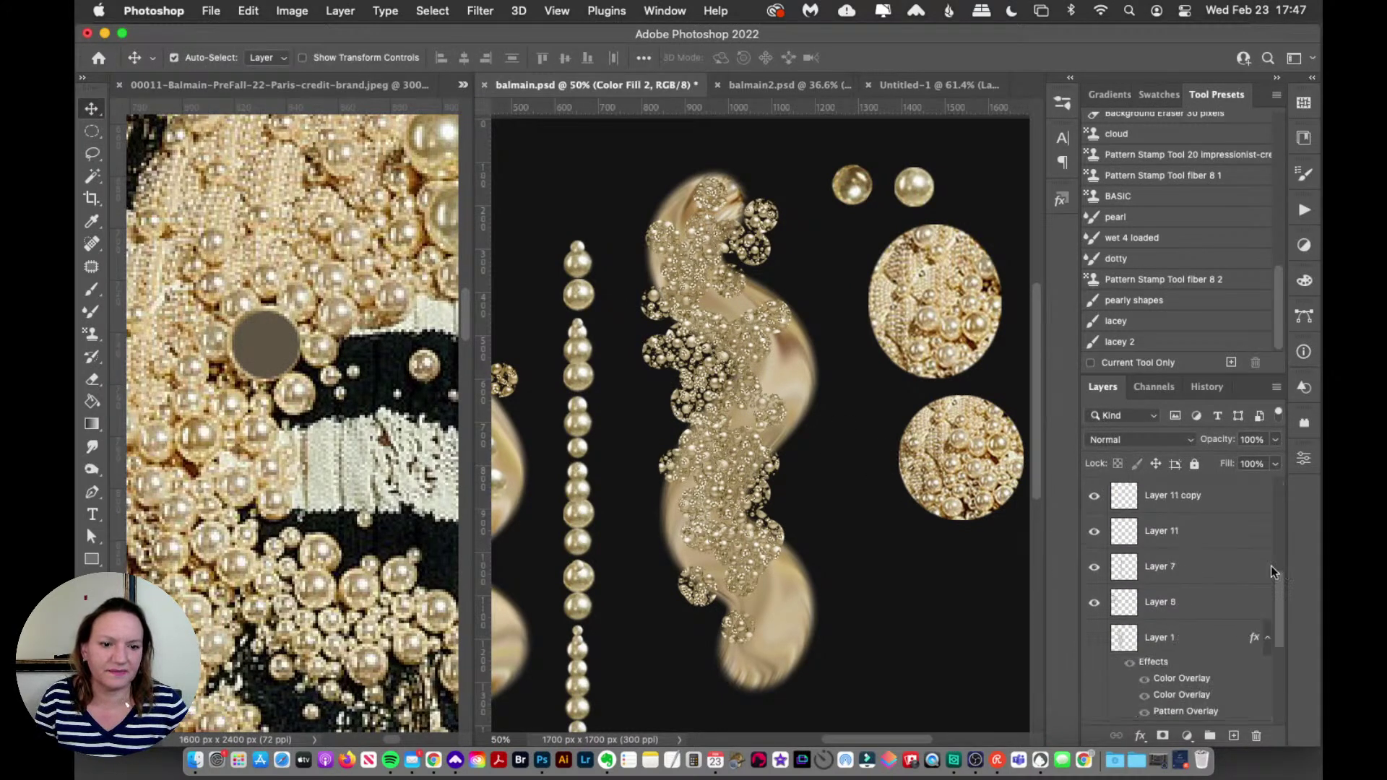
click(1194, 500)
click(1233, 735)
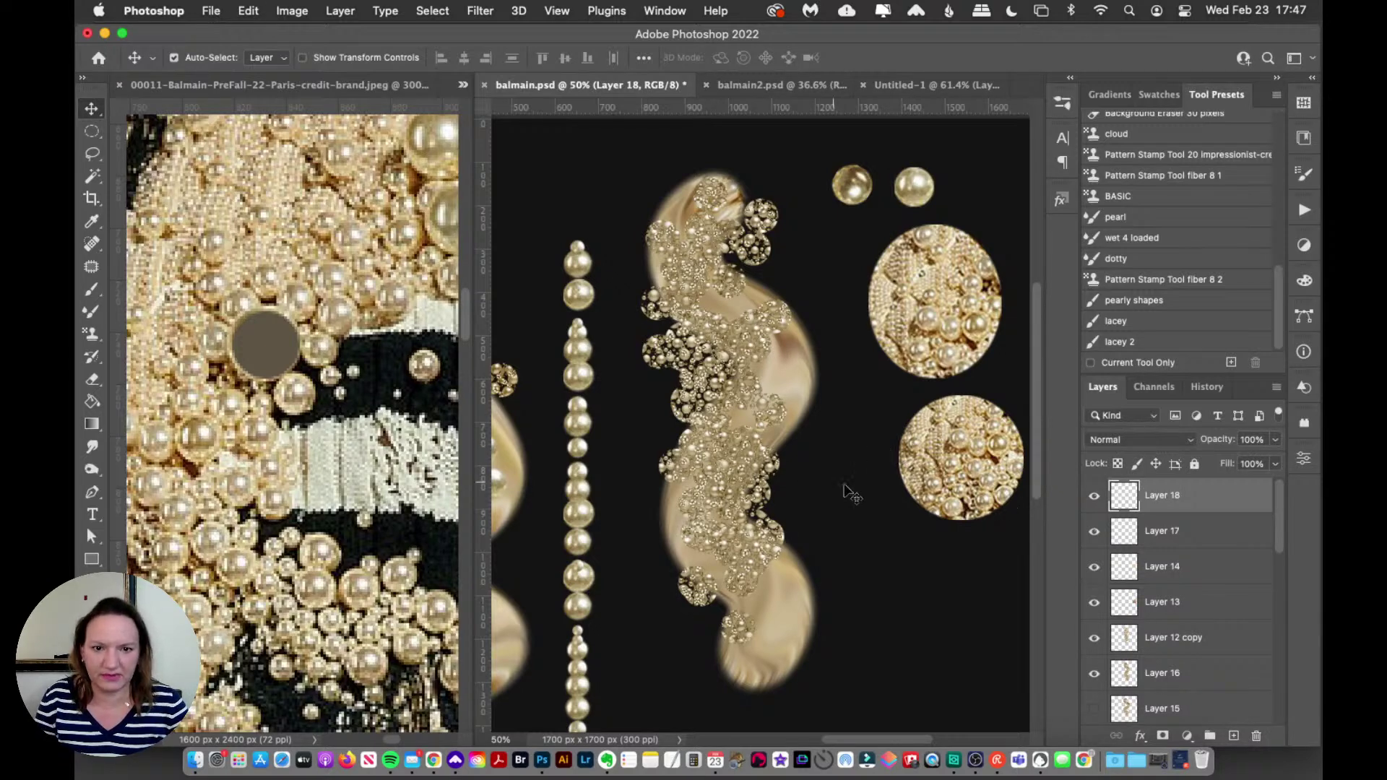
mouse_move(921, 193)
mouse_down()
mouse_move(952, 152)
mouse_move(931, 182)
mouse_up()
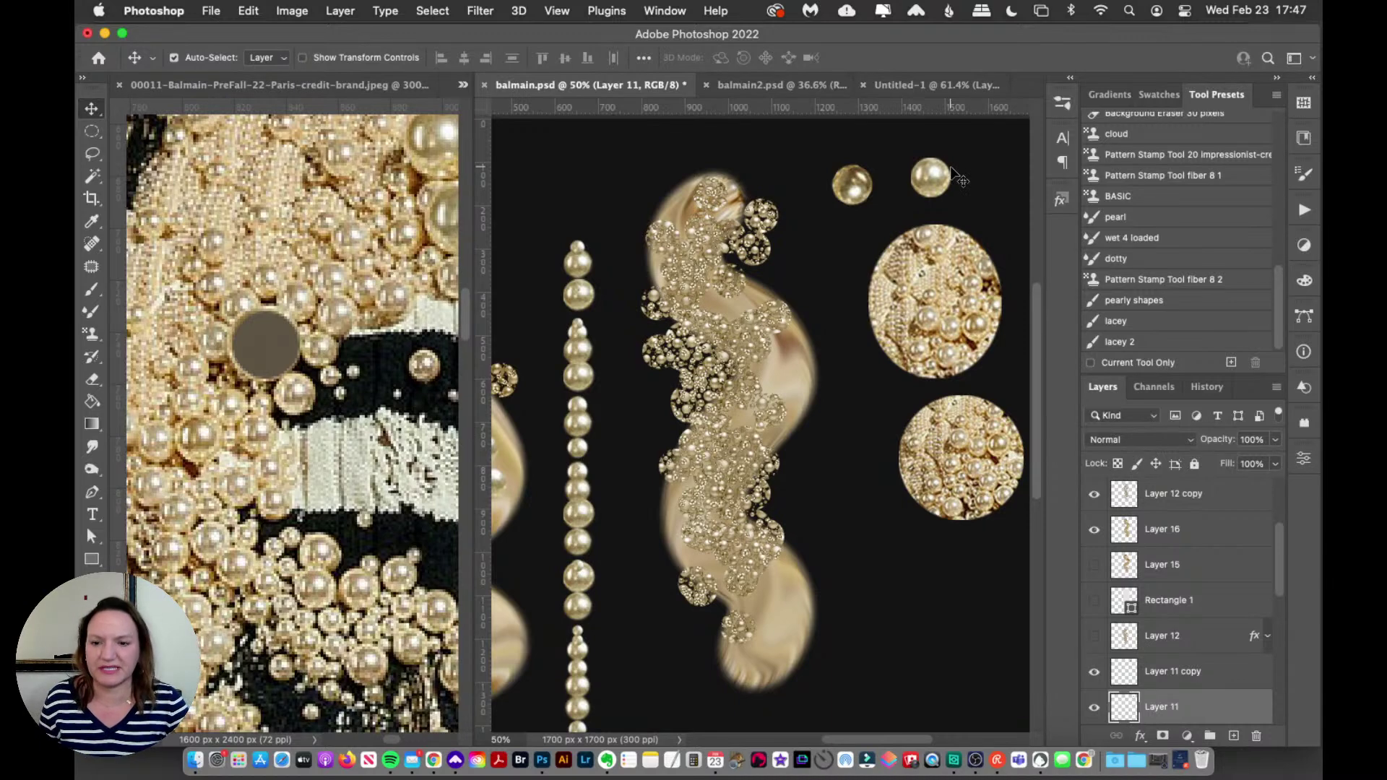
Step: Return to the Balmain reference photo and zoom it to 100%
click(293, 417)
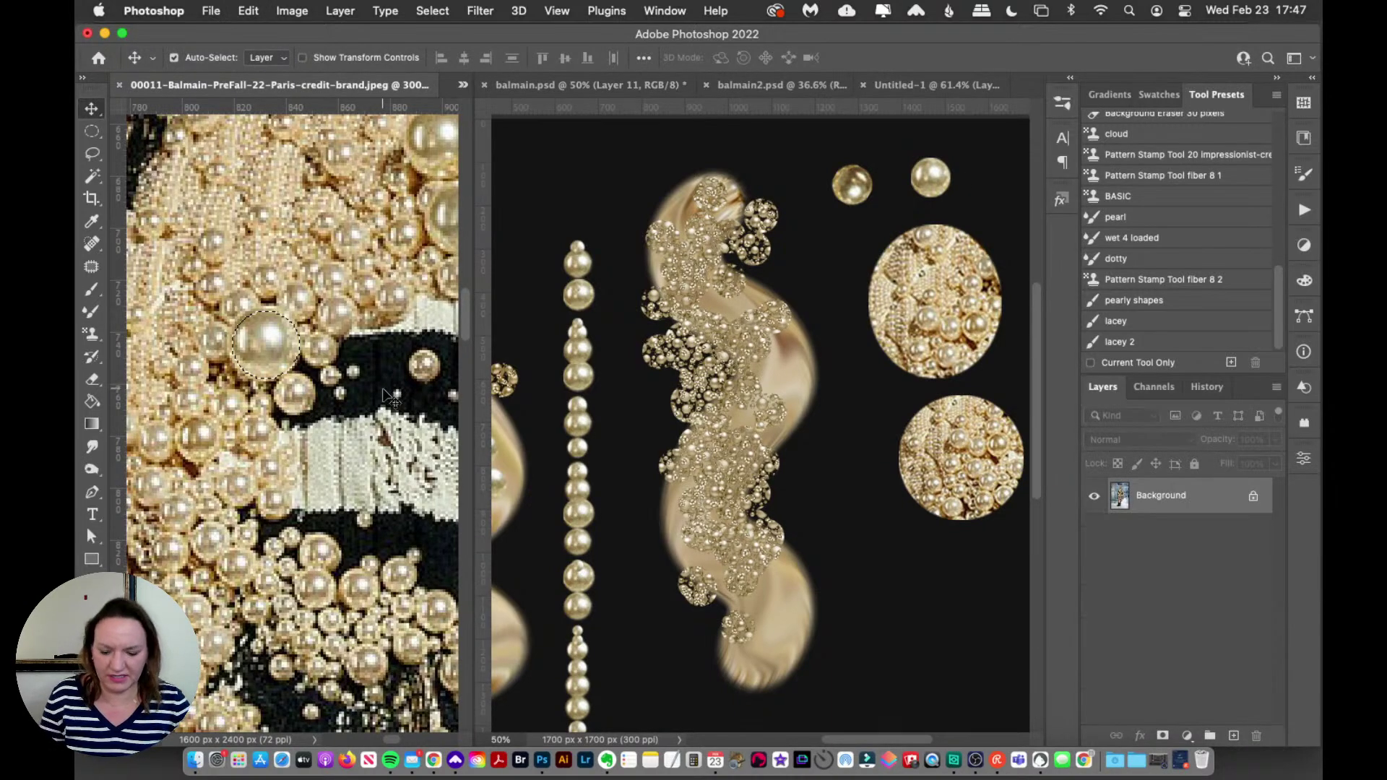
key(z)
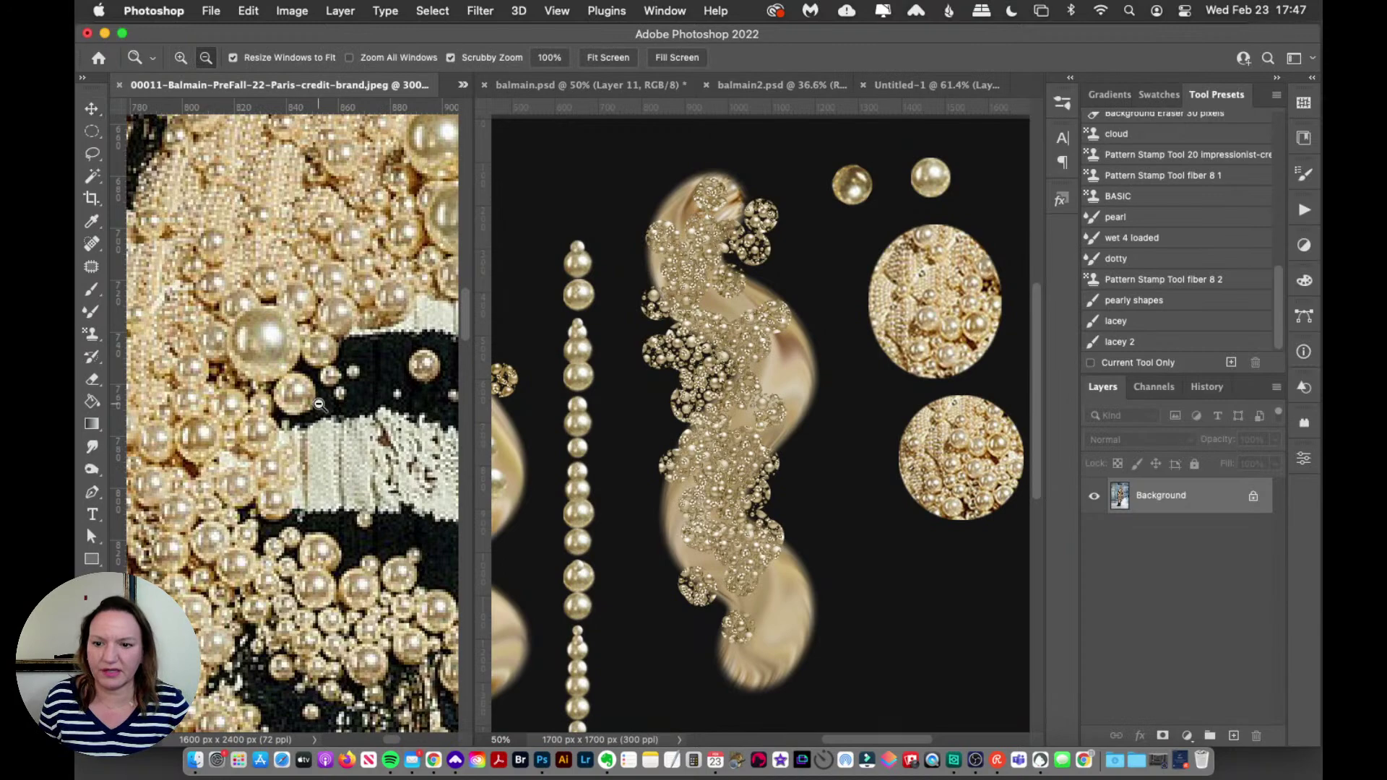
alt+click(356, 443)
click(355, 444)
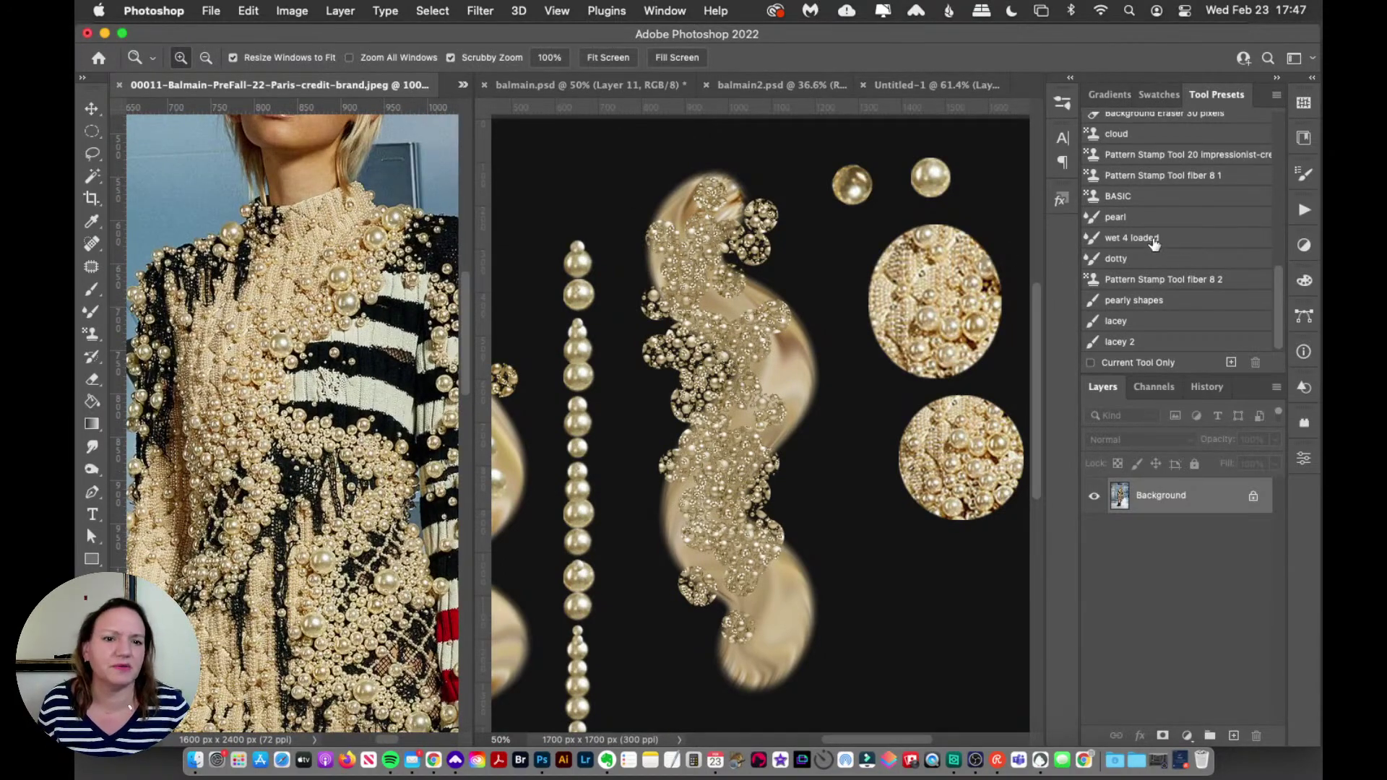
click(93, 313)
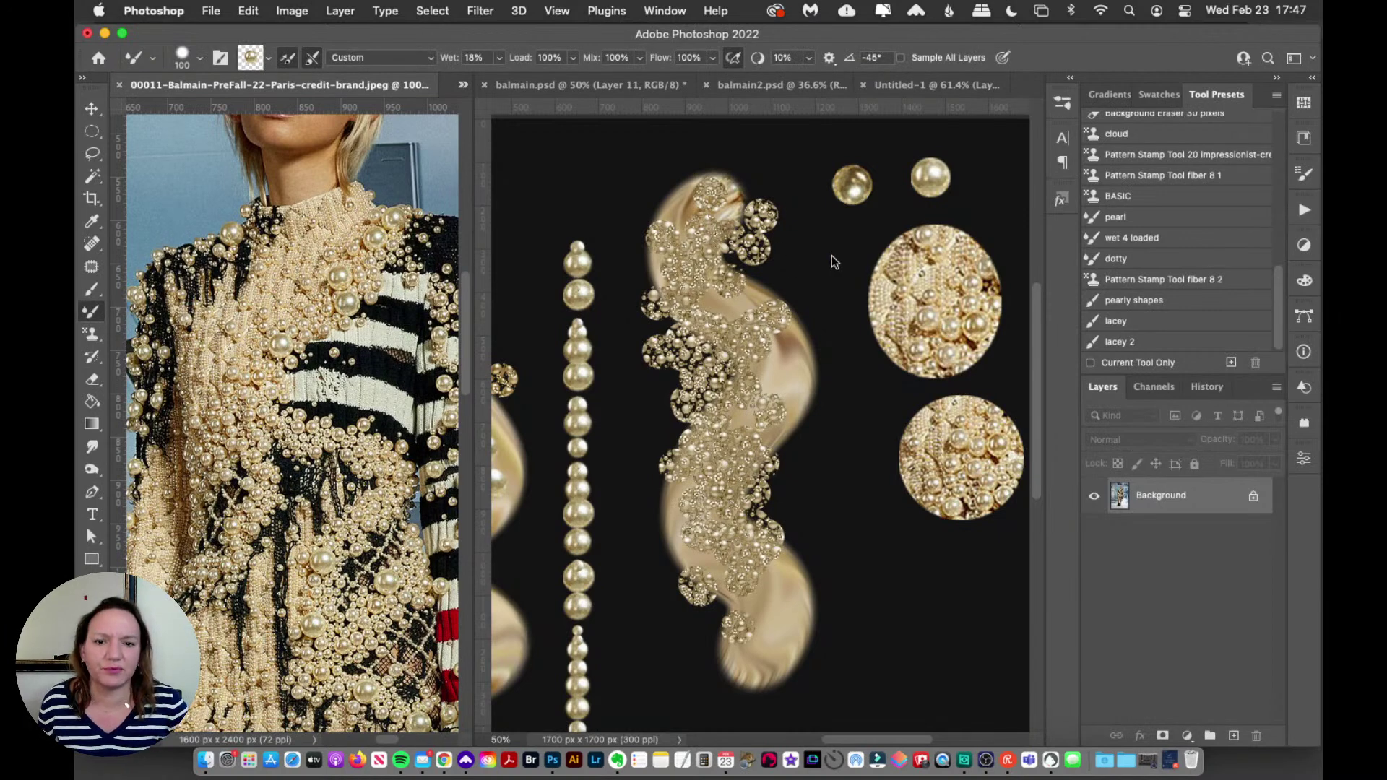
Step: With the 'pearl' preset, target Layer 18 in balmain.psd and test a pearl trail, undoing it
click(1127, 218)
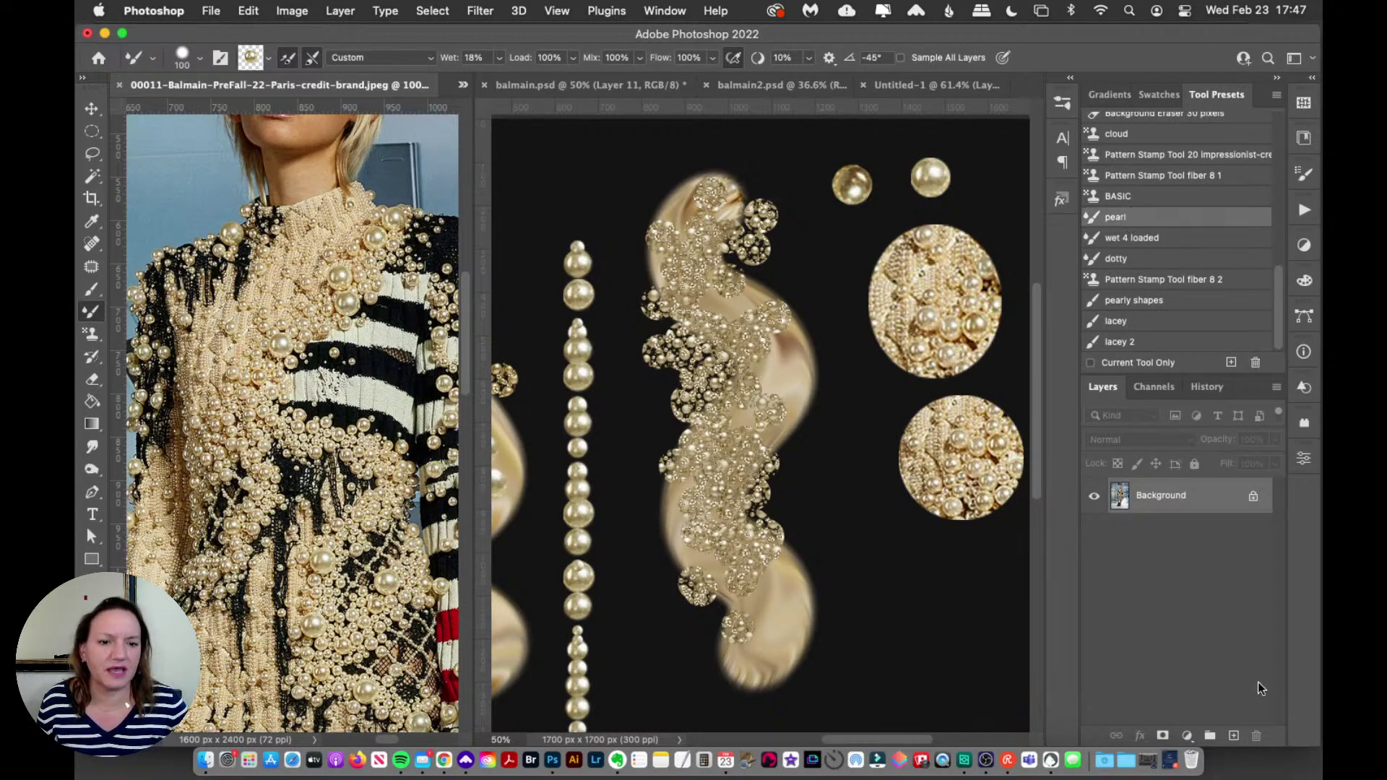
click(876, 429)
scroll(1260, 506, up, 2)
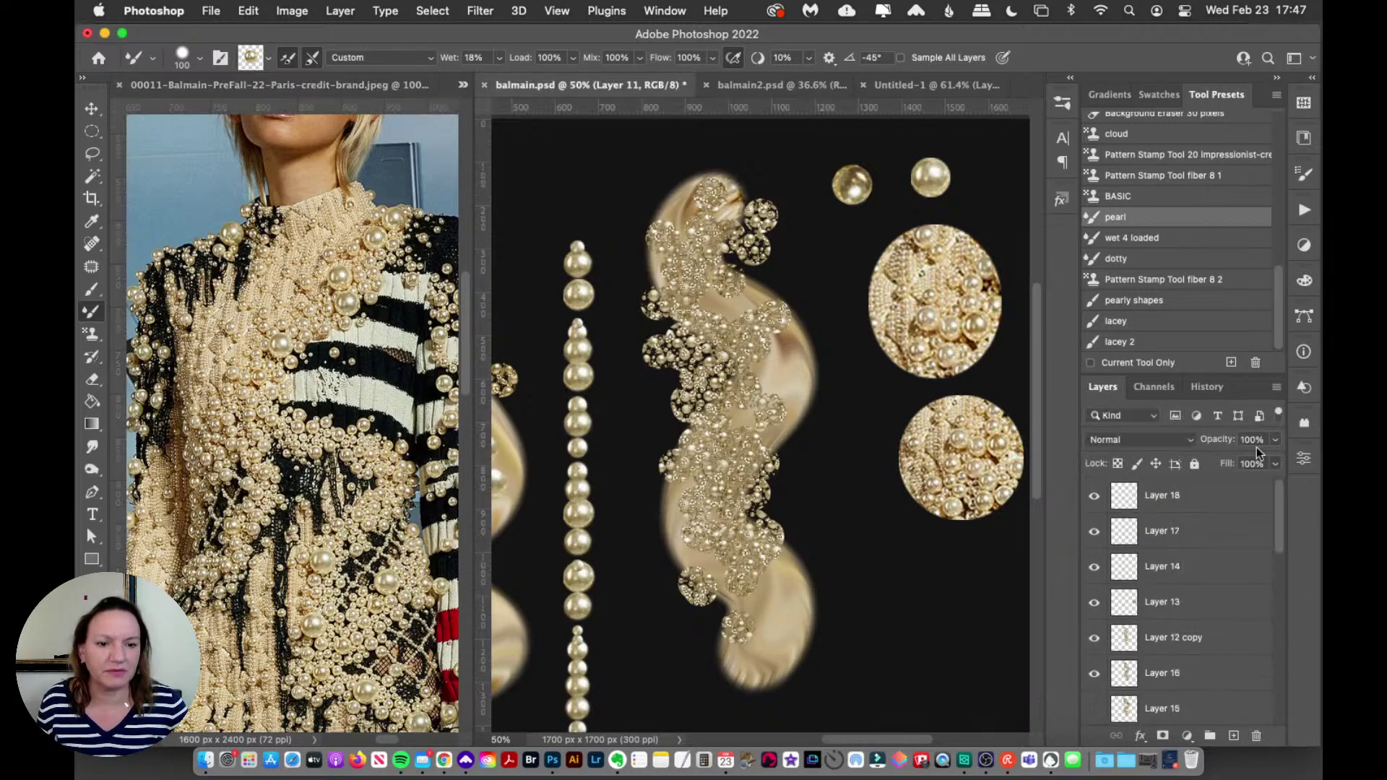
click(1205, 499)
mouse_move(872, 431)
mouse_down()
mouse_move(845, 459)
mouse_move(885, 569)
mouse_move(901, 689)
mouse_up()
key(super+z)
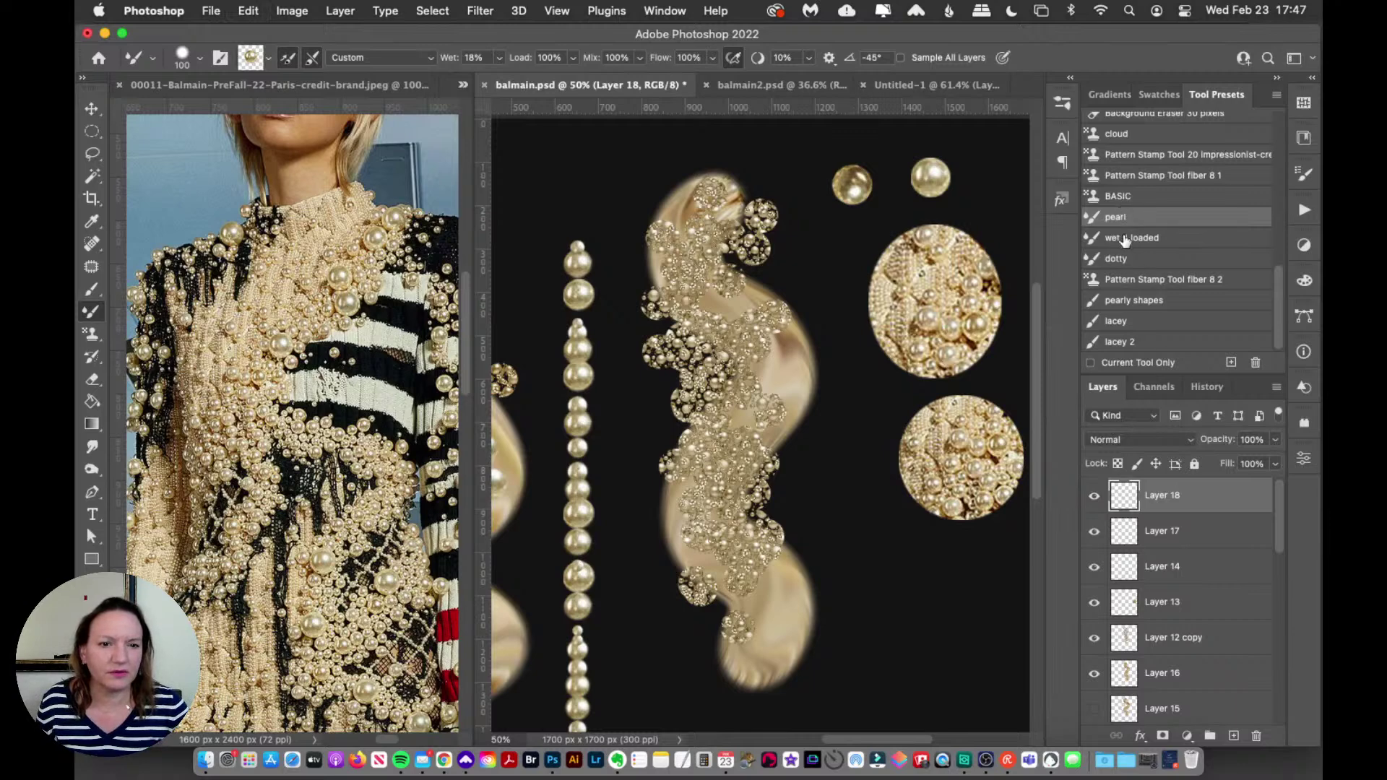
Step: Switch to the 'wet 4 loaded' preset and test three wavy liquid-gold strokes, undoing each
click(1132, 237)
mouse_move(843, 377)
mouse_down()
mouse_move(874, 546)
mouse_move(882, 707)
mouse_up()
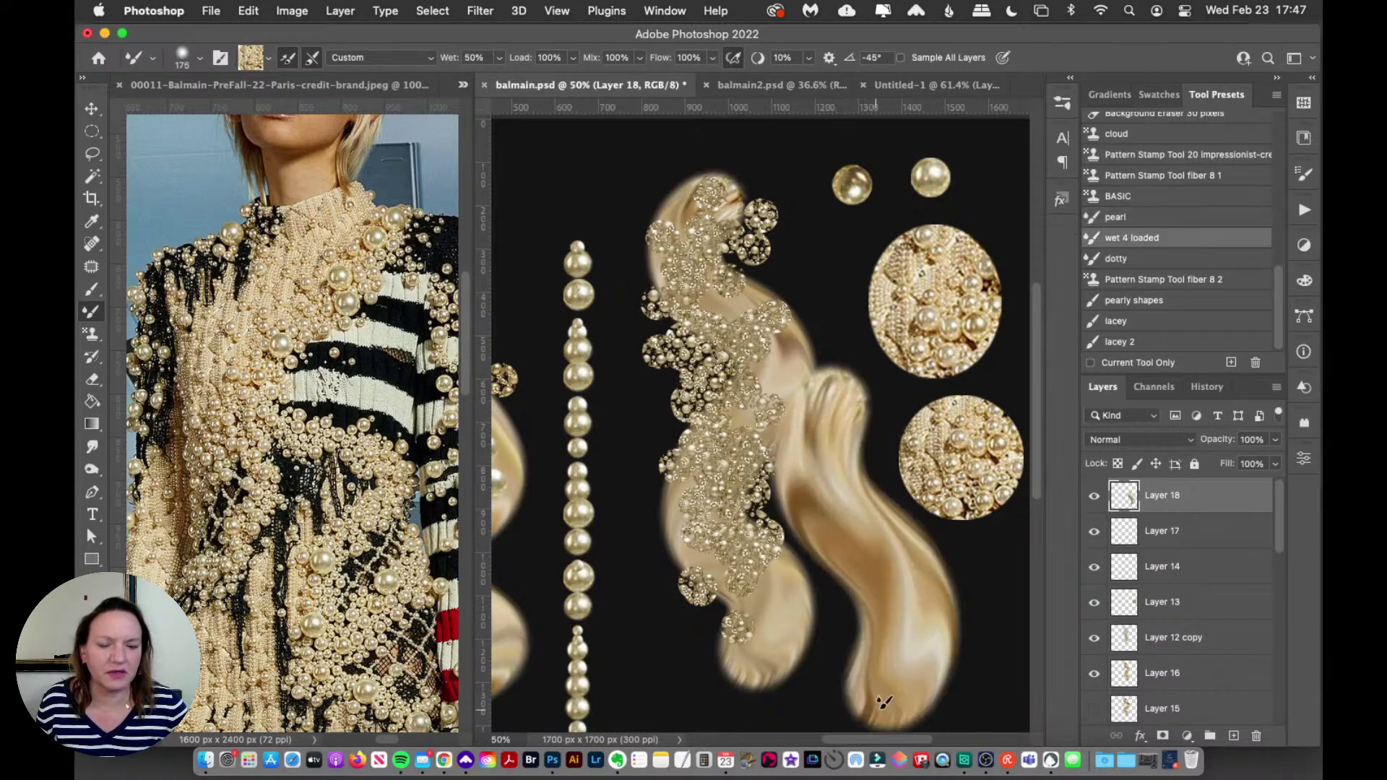
key(super+z)
mouse_move(868, 434)
mouse_down()
mouse_move(845, 546)
mouse_move(911, 702)
mouse_up()
key(super+z)
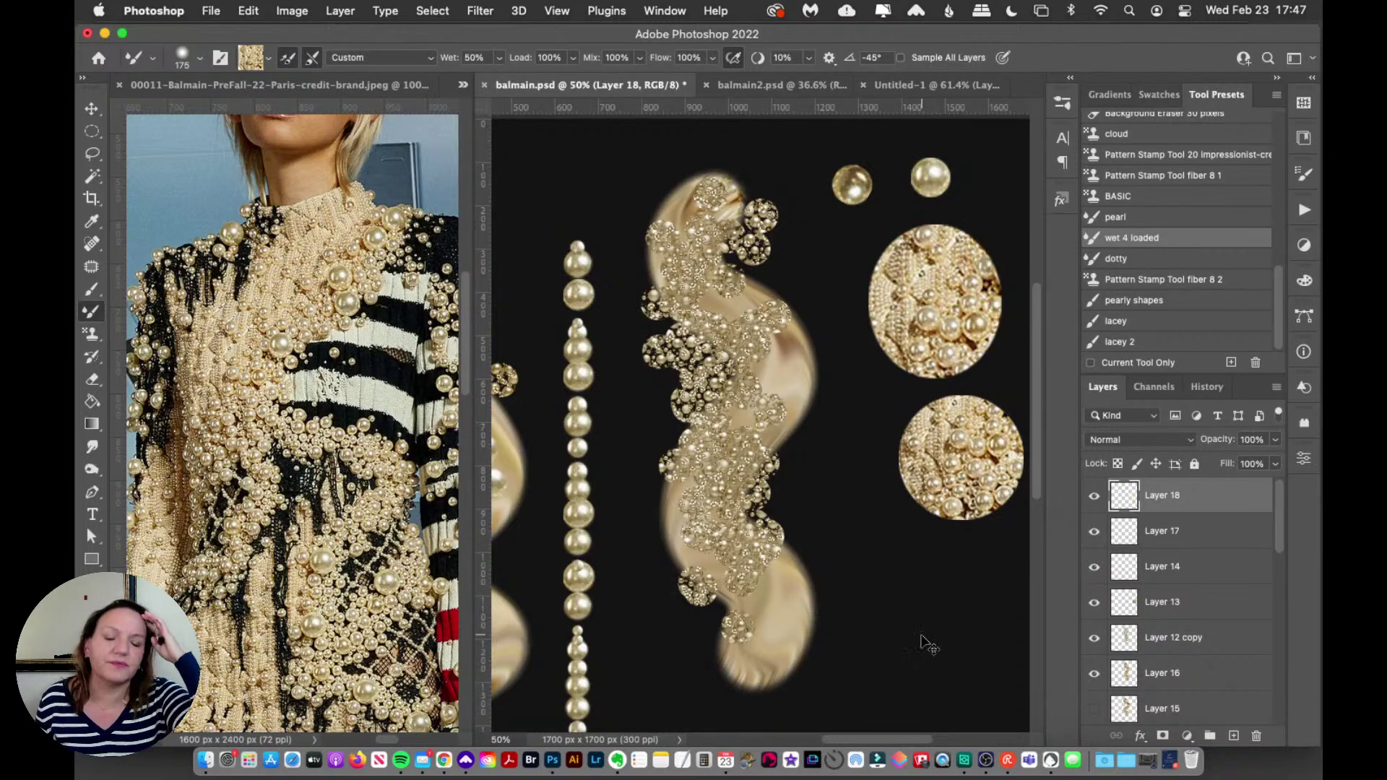
mouse_move(873, 434)
mouse_down()
mouse_move(857, 520)
mouse_move(919, 690)
mouse_up()
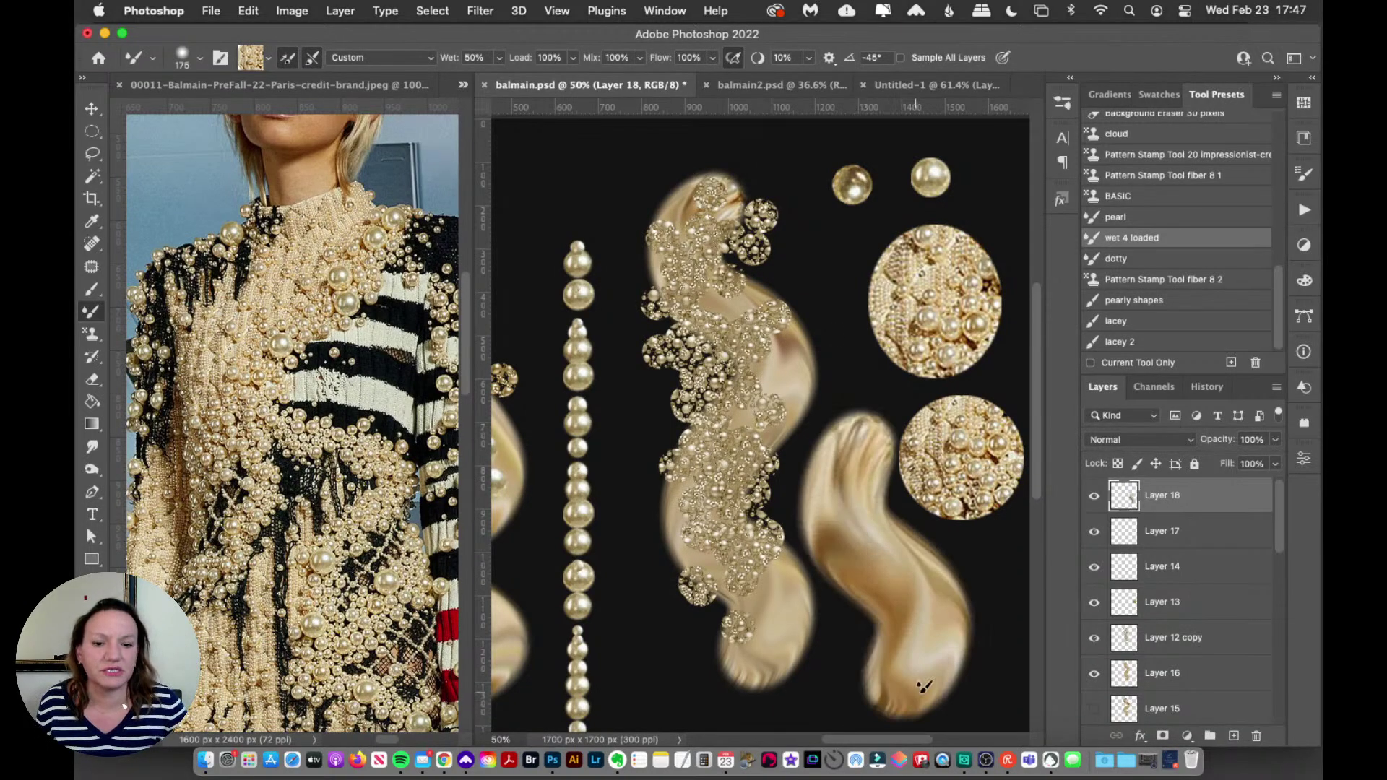
key(super+z)
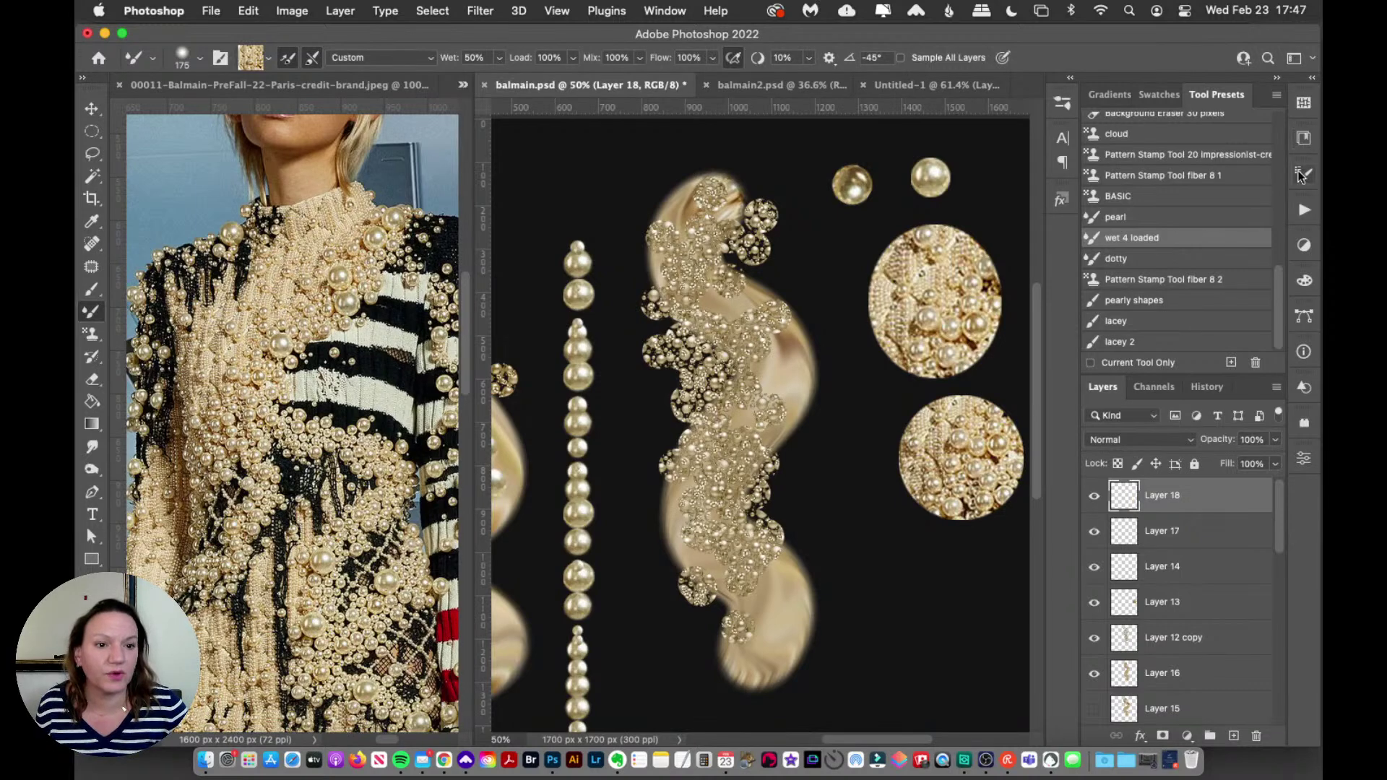
click(1305, 175)
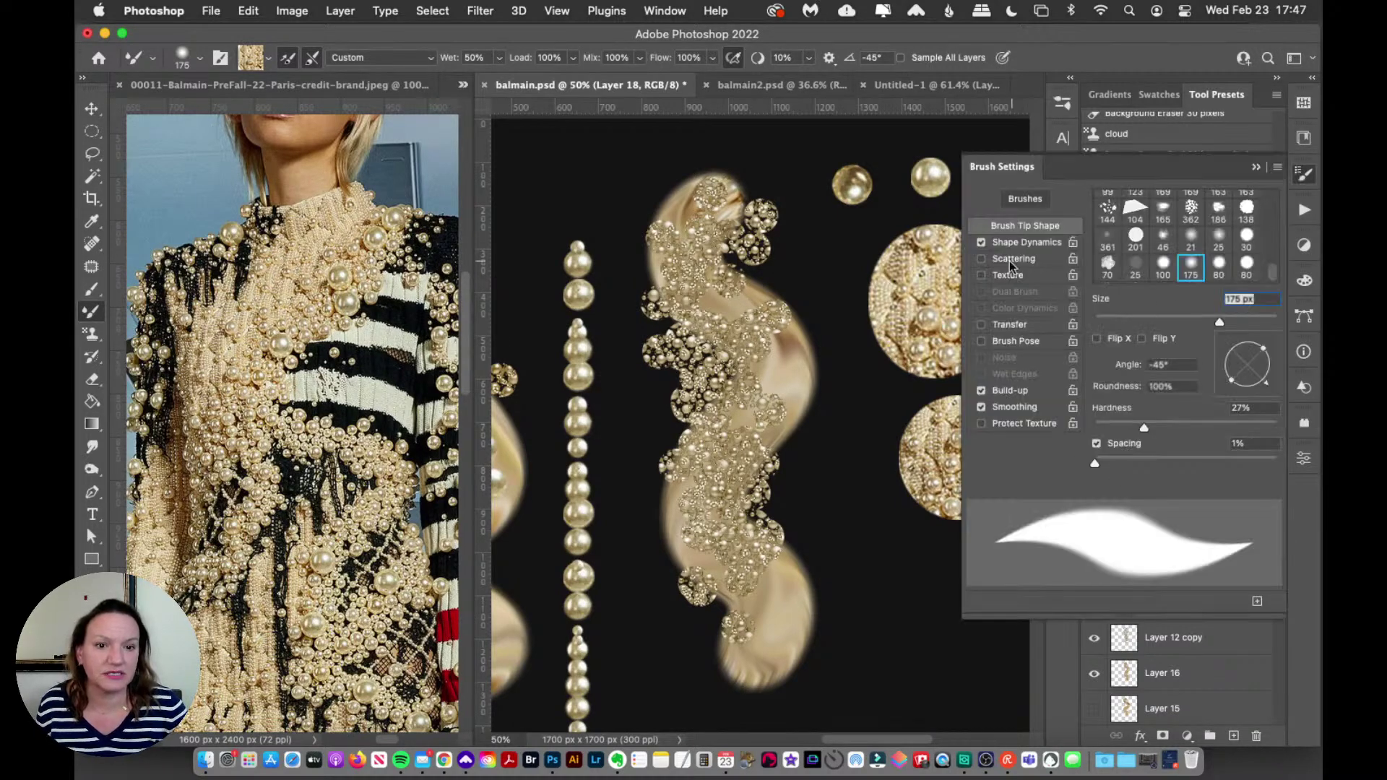
Step: Set the brush spacing to 81% with a uniform dab size, and undo a vertical test stroke
drag(1096, 464, 1164, 467)
click(982, 243)
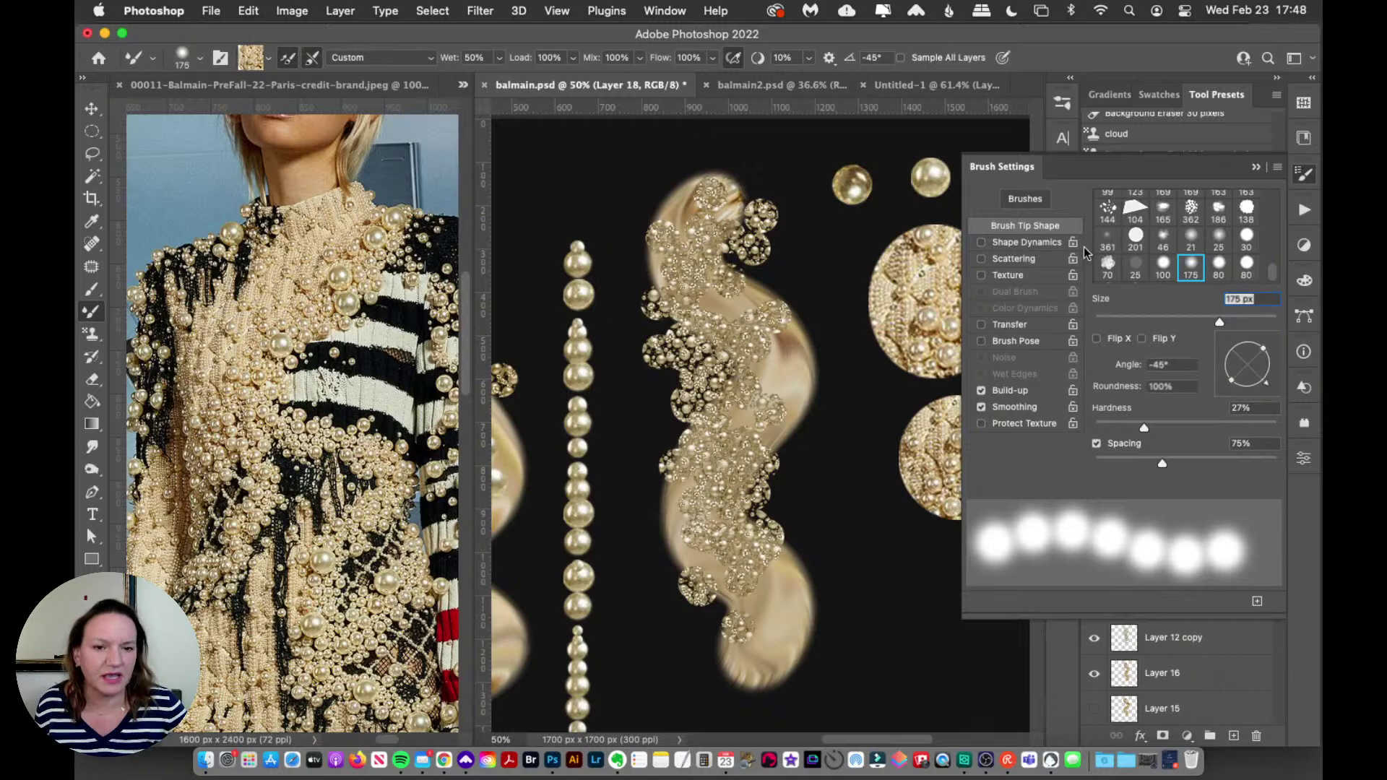
drag(872, 383, 874, 623)
key(super+z)
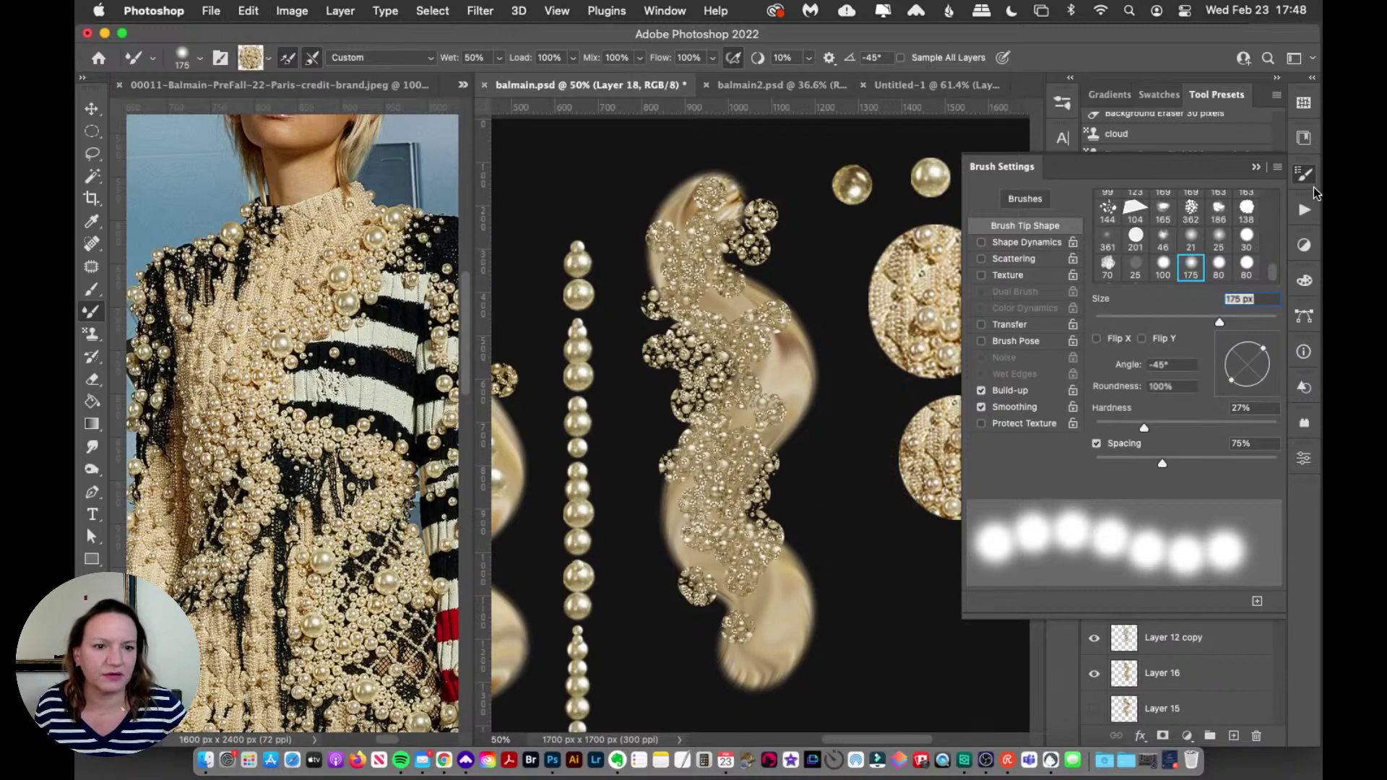
Step: Try the 'wet 4 loaded' and 'pearl' presets with test strokes, undoing each one
click(1305, 180)
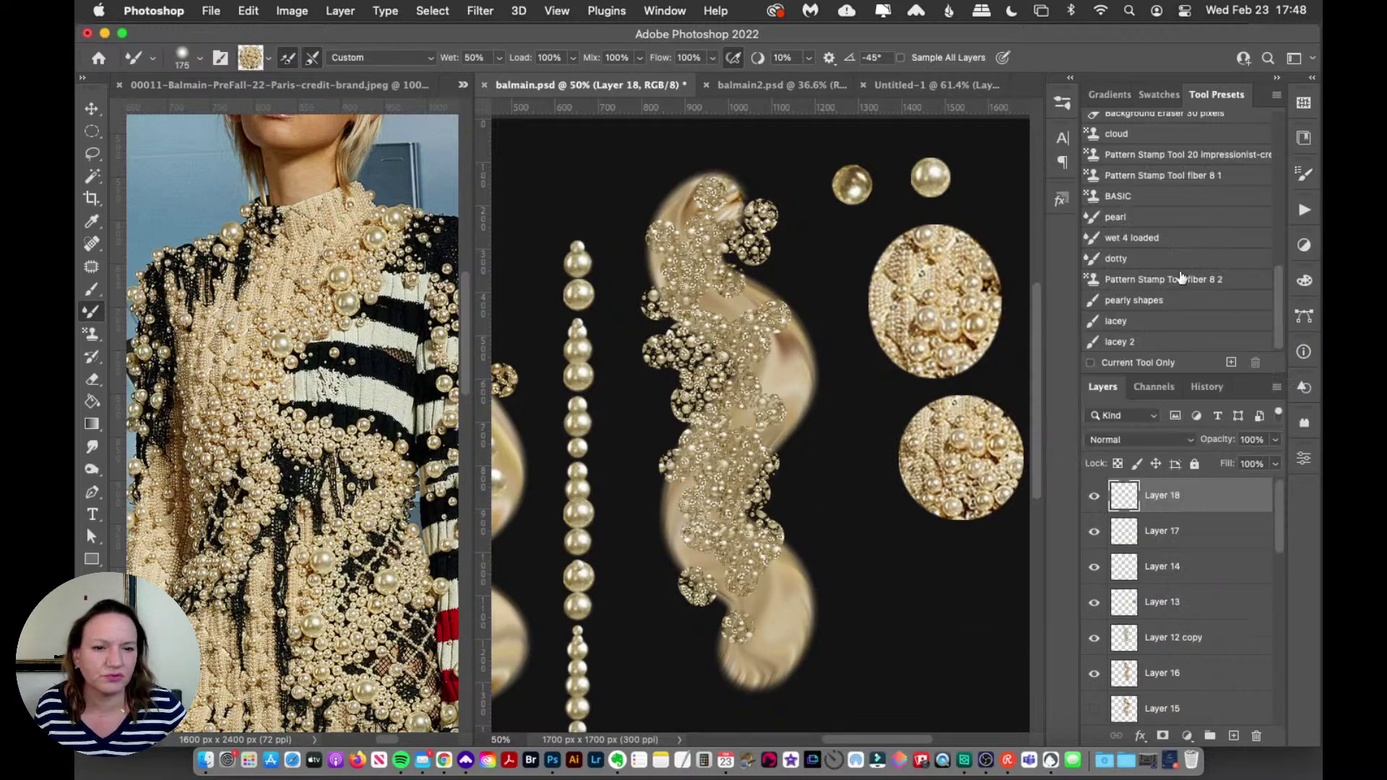
click(1139, 238)
drag(831, 322, 882, 607)
key(super+z)
click(1115, 216)
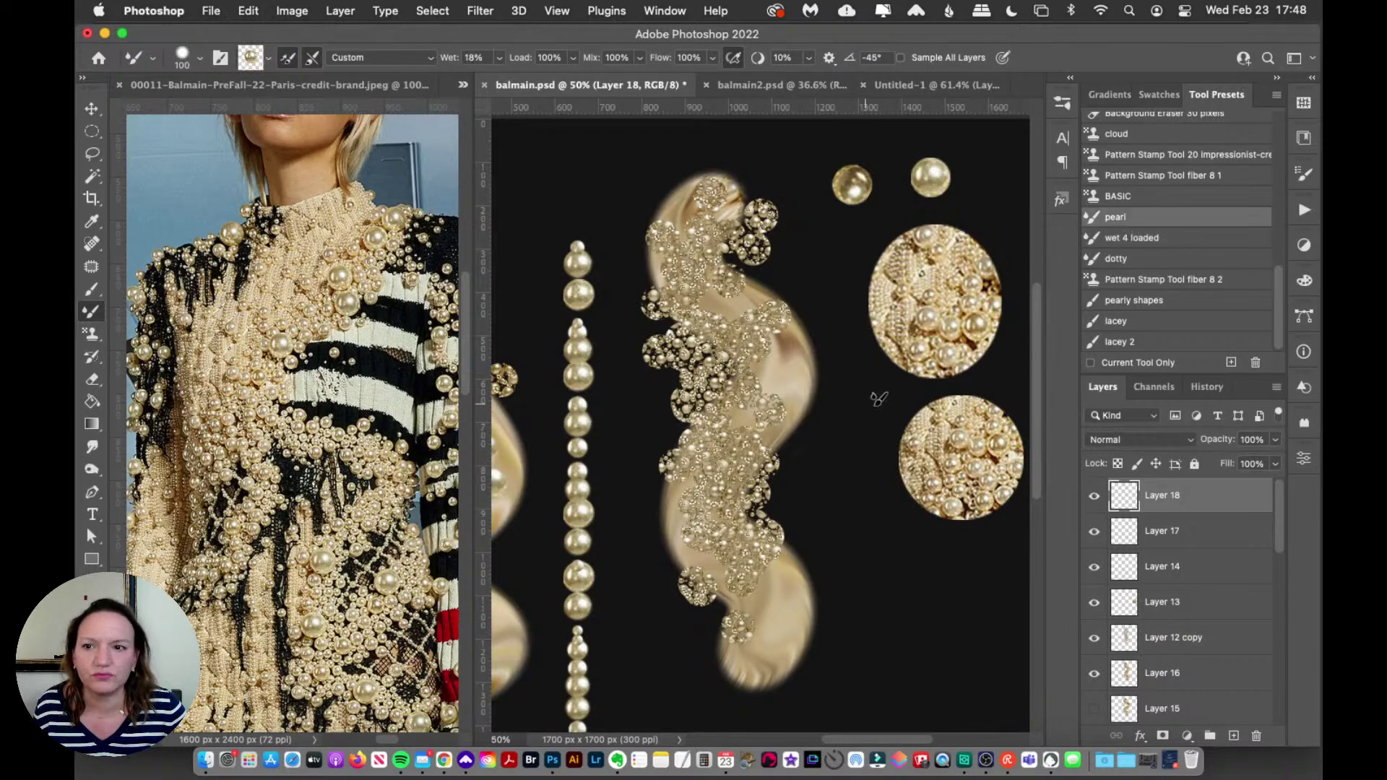
drag(877, 397, 859, 632)
key(super+z)
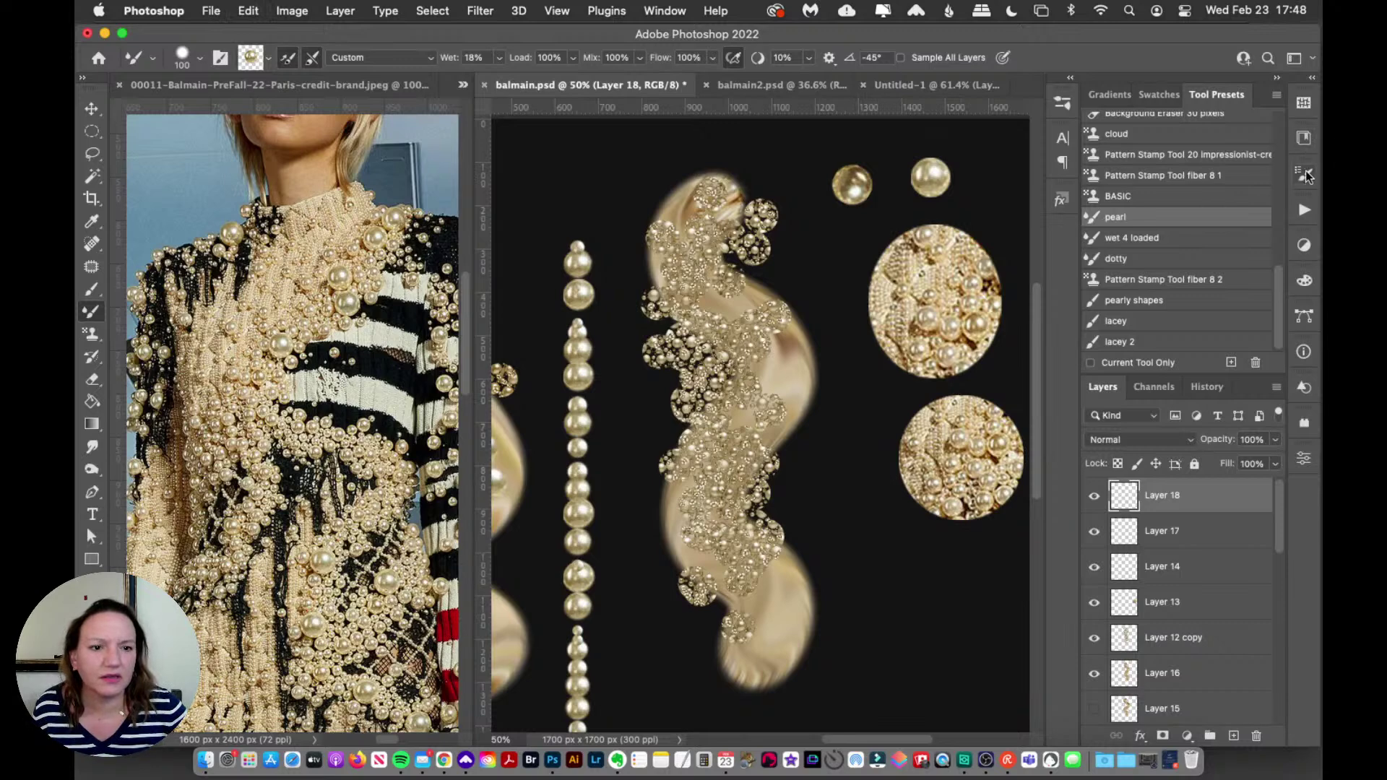
Step: Turn on Shape Dynamics for the pearl brush, then test and undo pearl strokes
click(1298, 182)
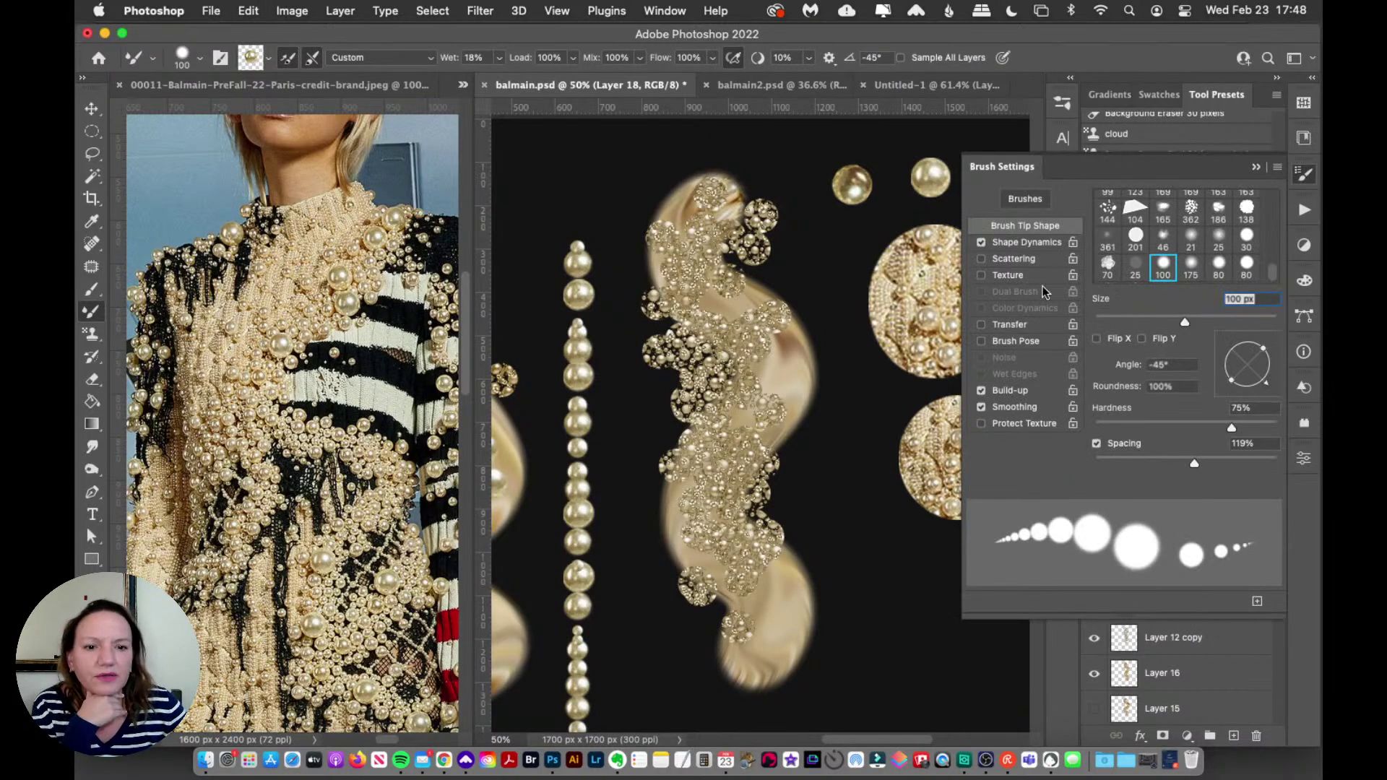
click(1030, 242)
click(1030, 227)
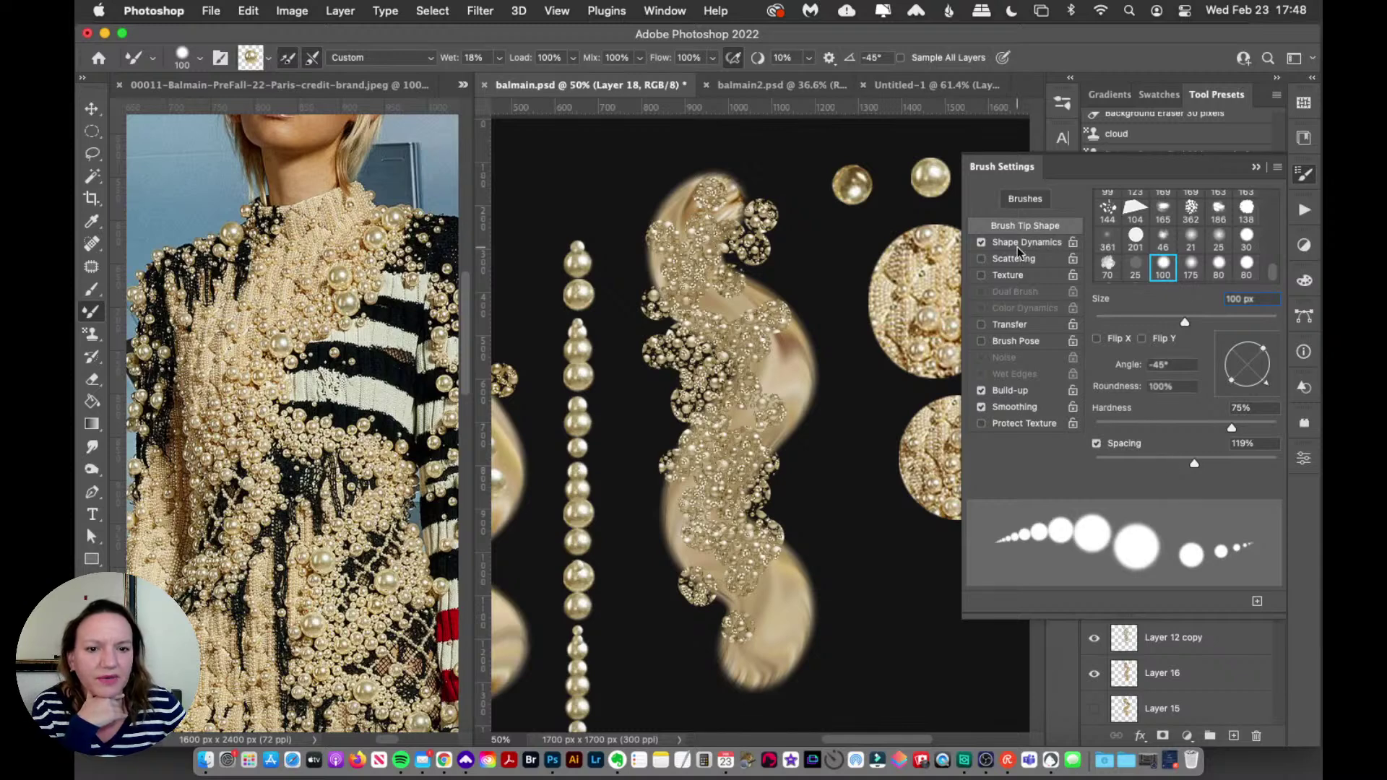
mouse_move(874, 383)
mouse_down()
mouse_move(846, 485)
mouse_move(885, 566)
mouse_move(874, 640)
mouse_up()
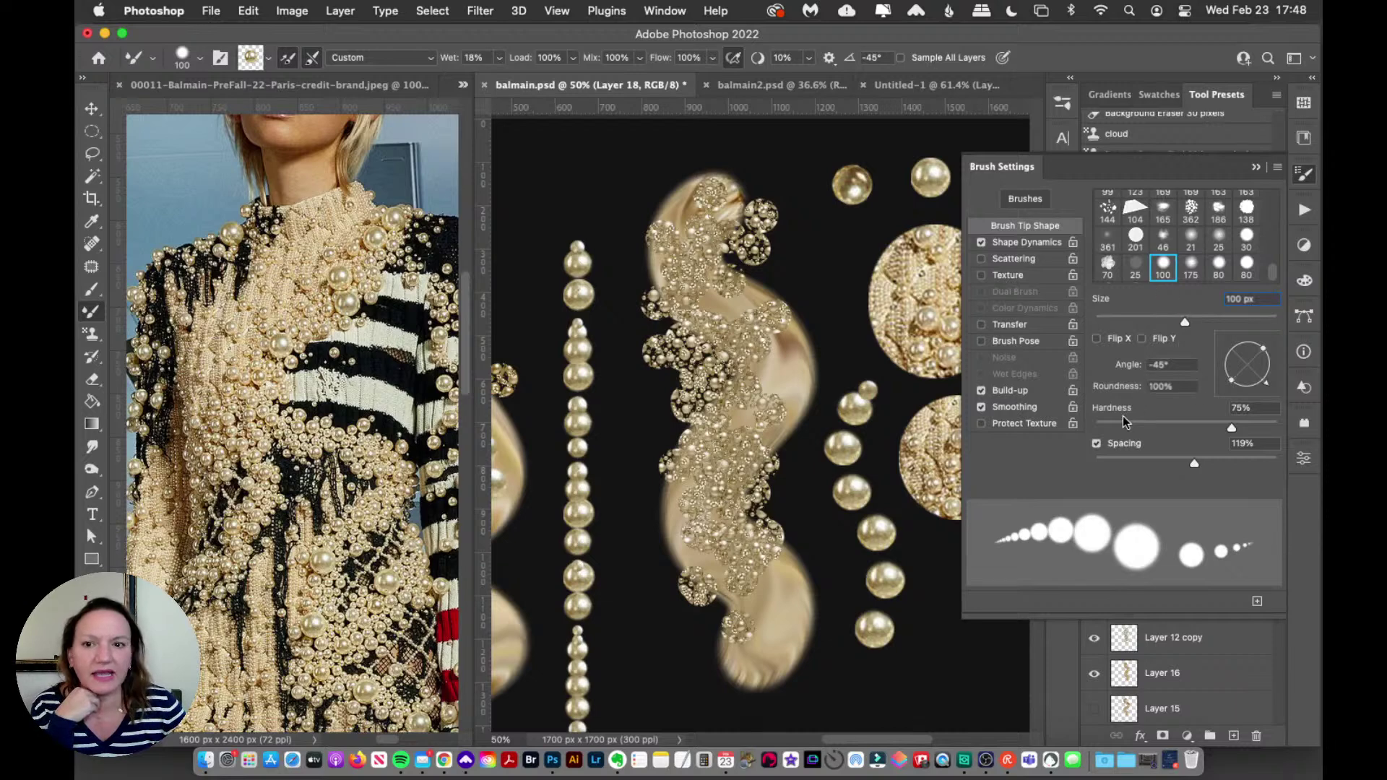
drag(844, 348, 834, 444)
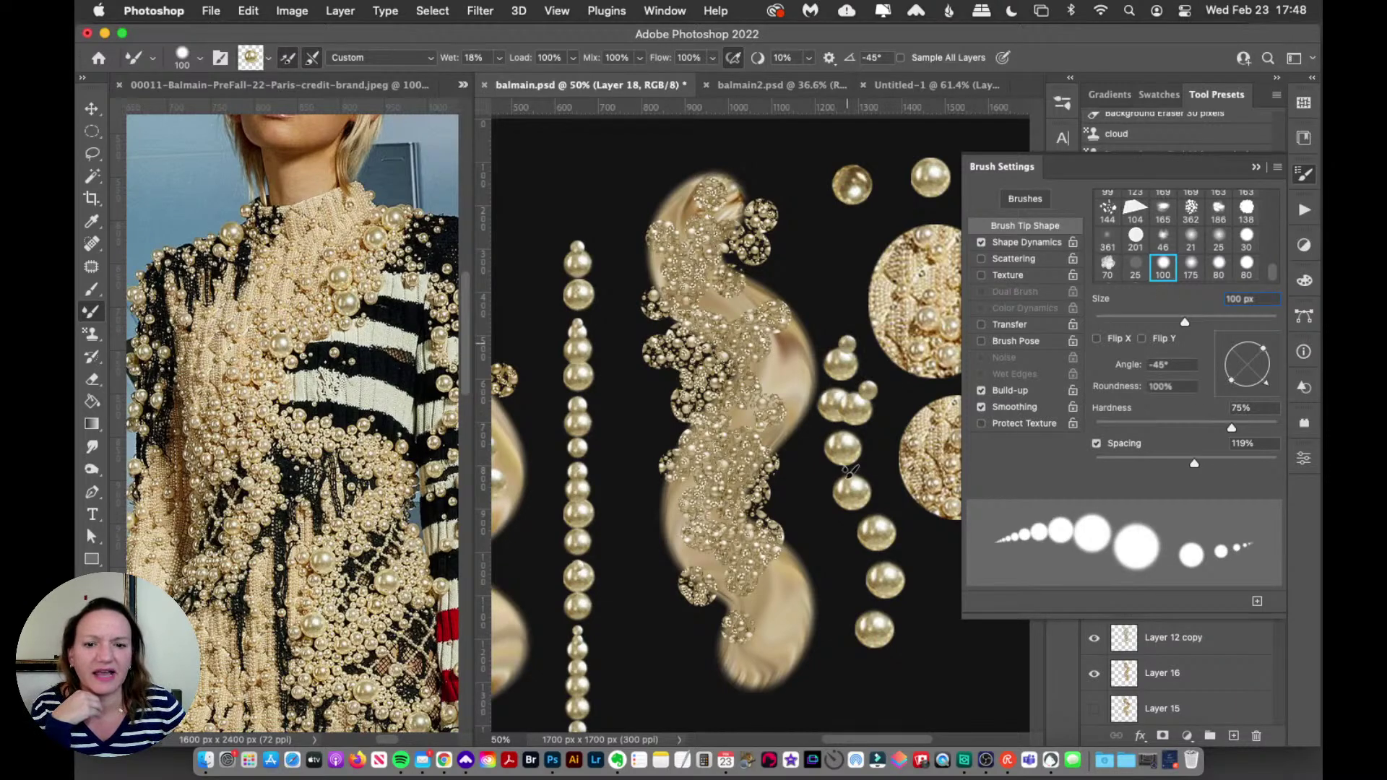
key(super+z)
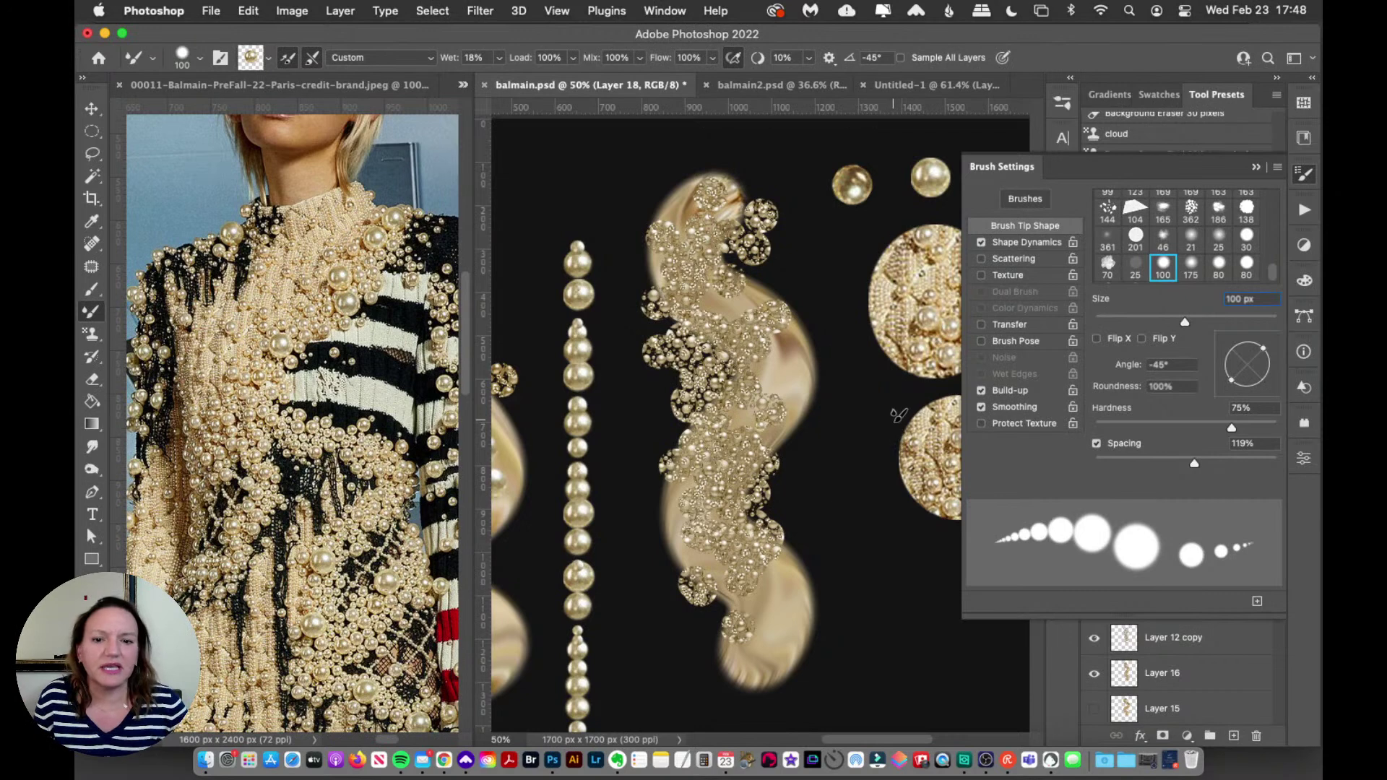
mouse_move(859, 369)
mouse_down()
mouse_move(855, 448)
mouse_move(893, 547)
mouse_move(887, 668)
mouse_up()
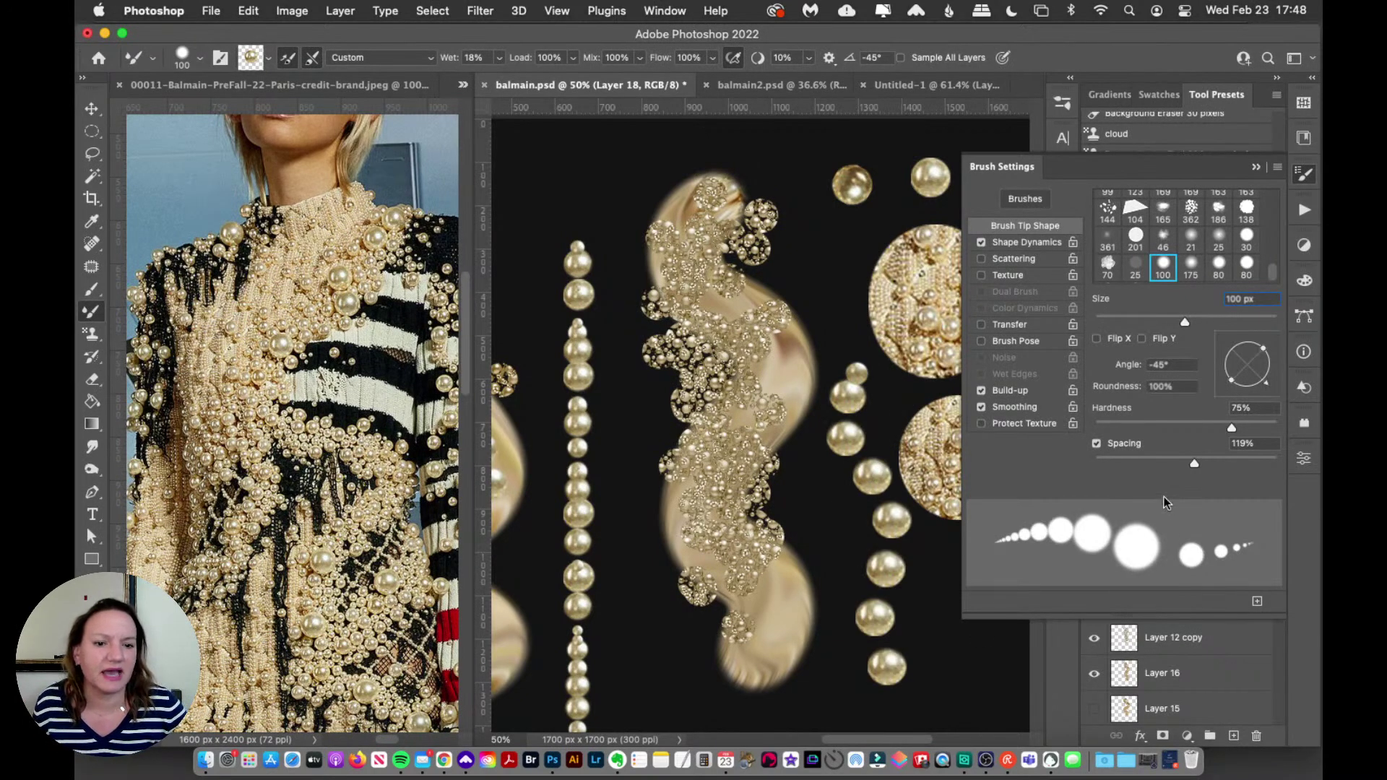
key(super+z)
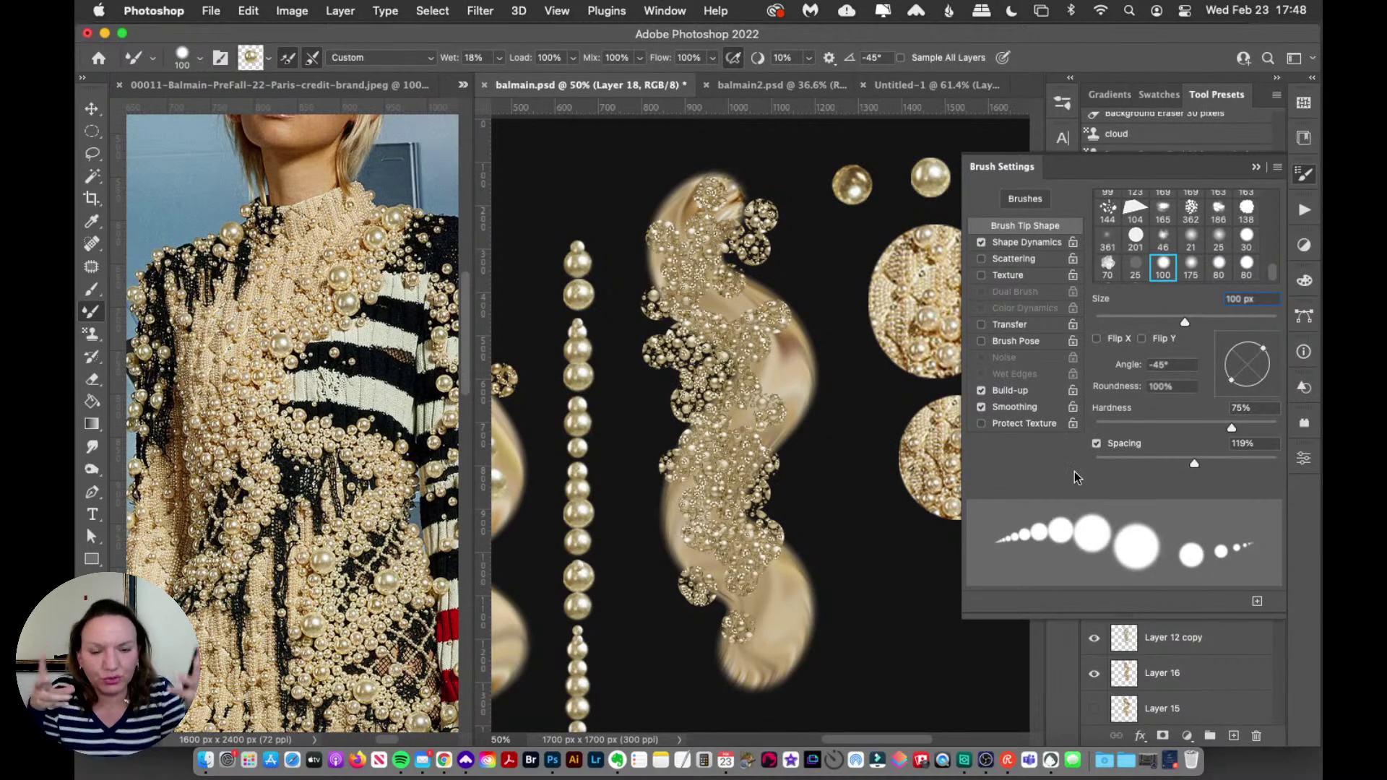
Step: Toggle Build-up off and on, then clean and reload the mixer brush; undo a test pearl column
click(981, 388)
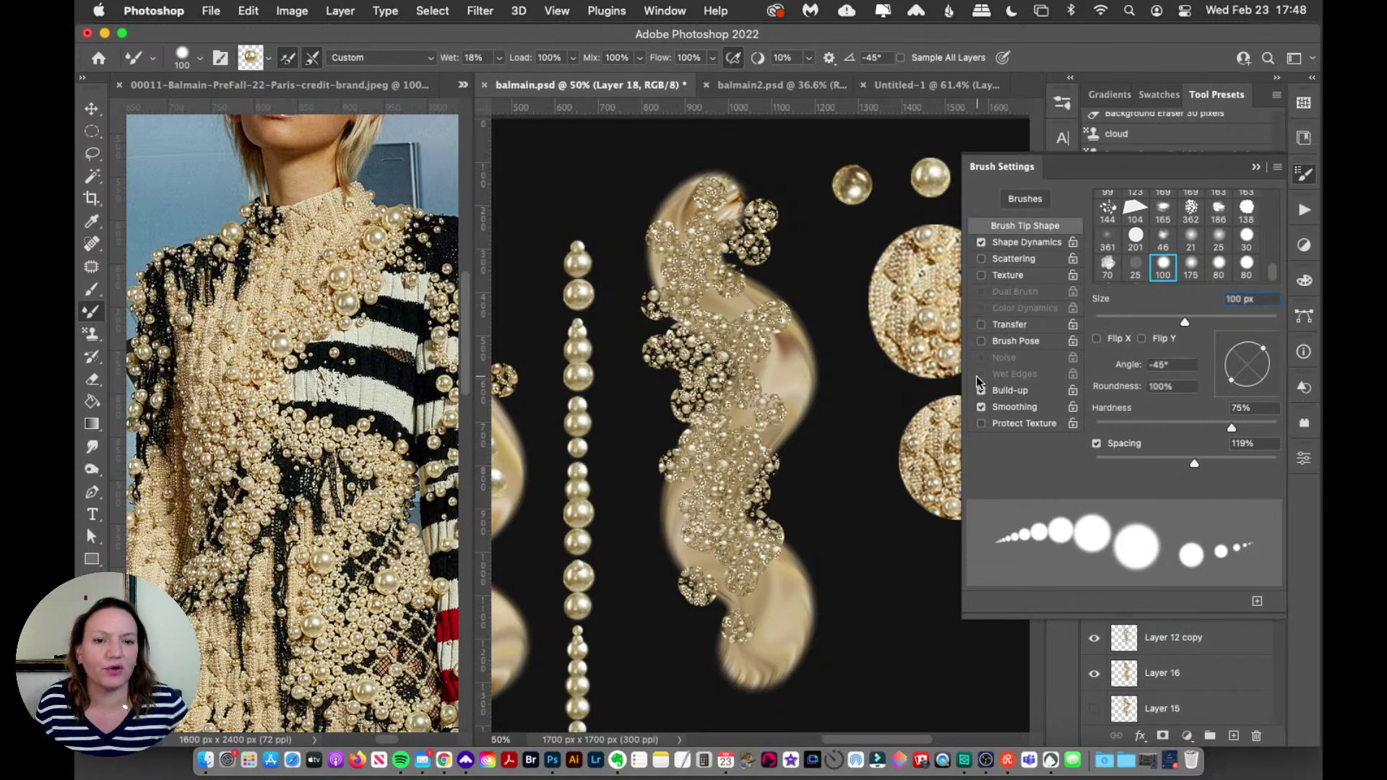
click(981, 390)
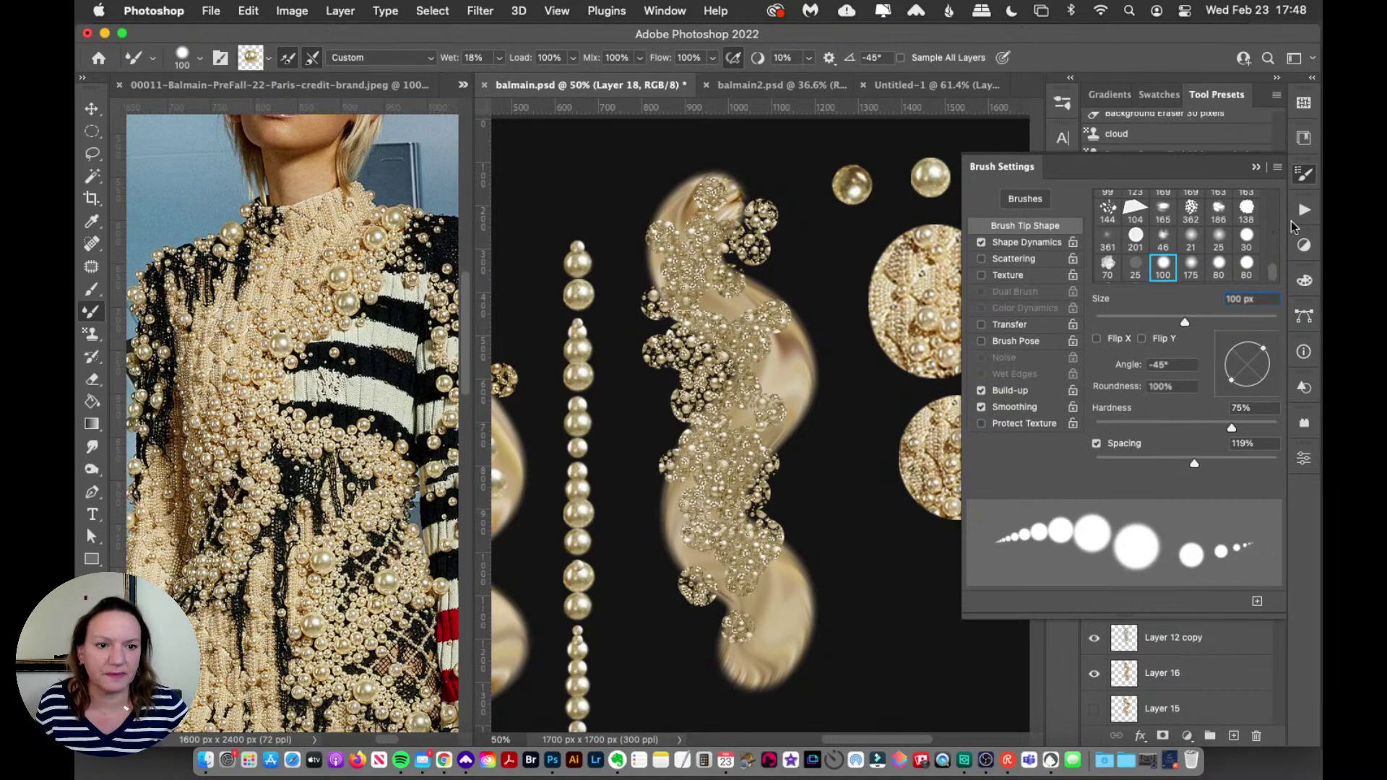
click(1304, 176)
alt+click(929, 174)
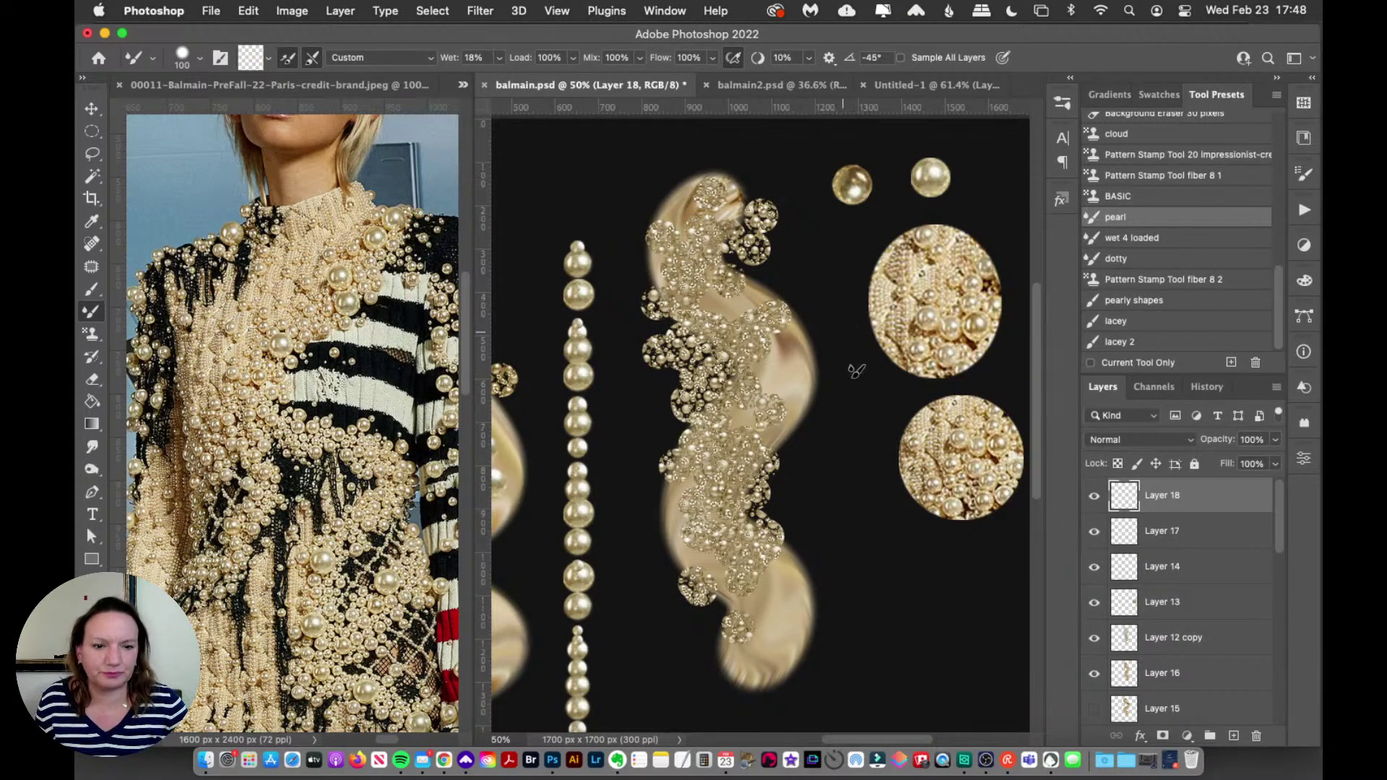
click(1191, 217)
drag(847, 310, 863, 578)
key(super+z)
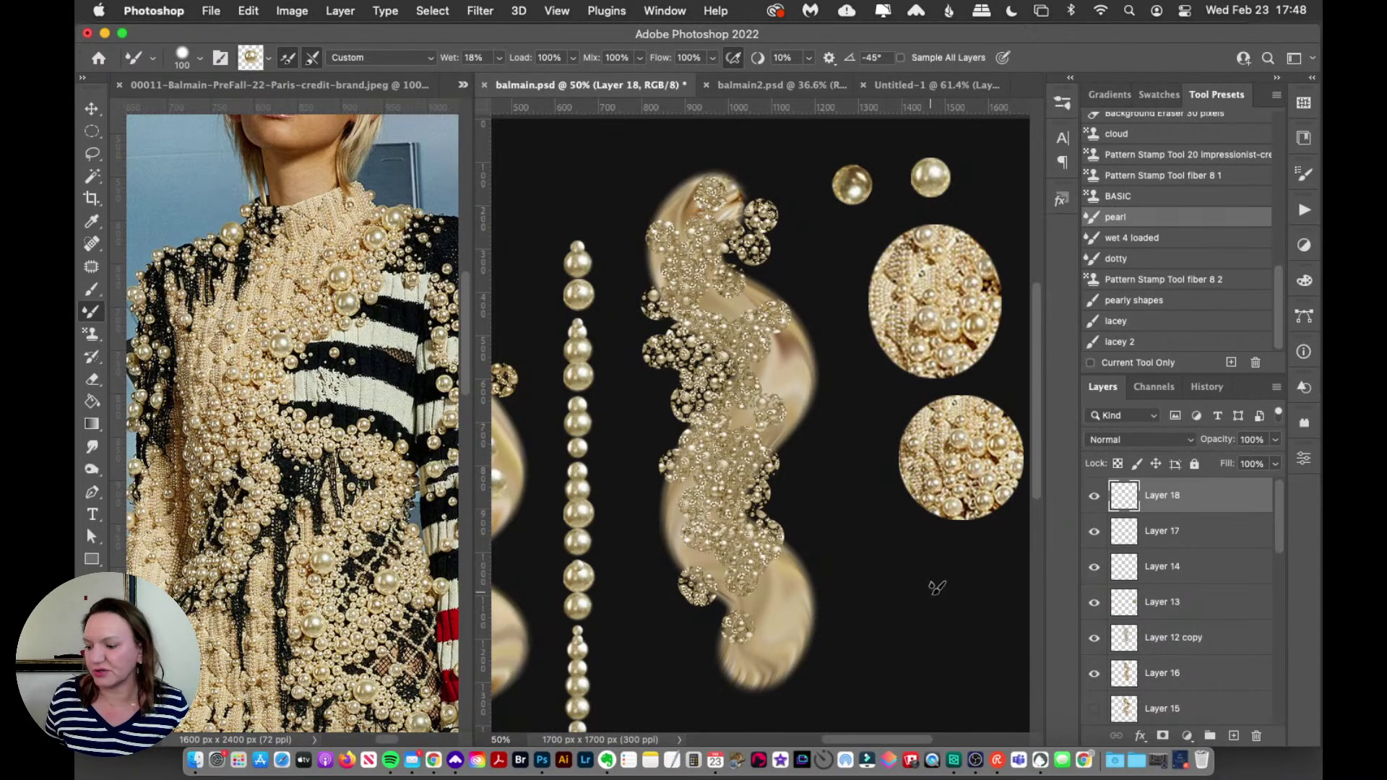
Step: Stamp trial pearls and 'pearly shapes' blobs, then undo them all
click(856, 431)
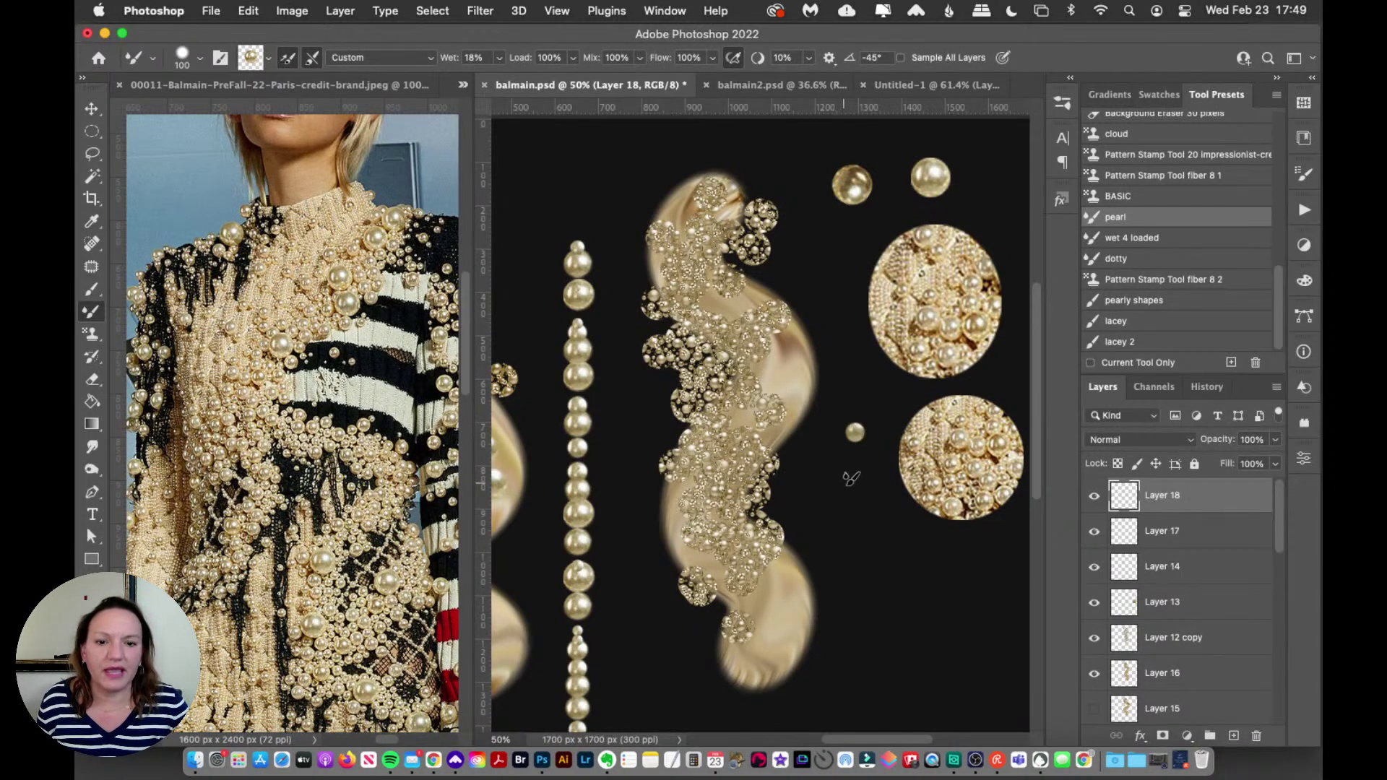
click(842, 497)
drag(927, 626, 944, 629)
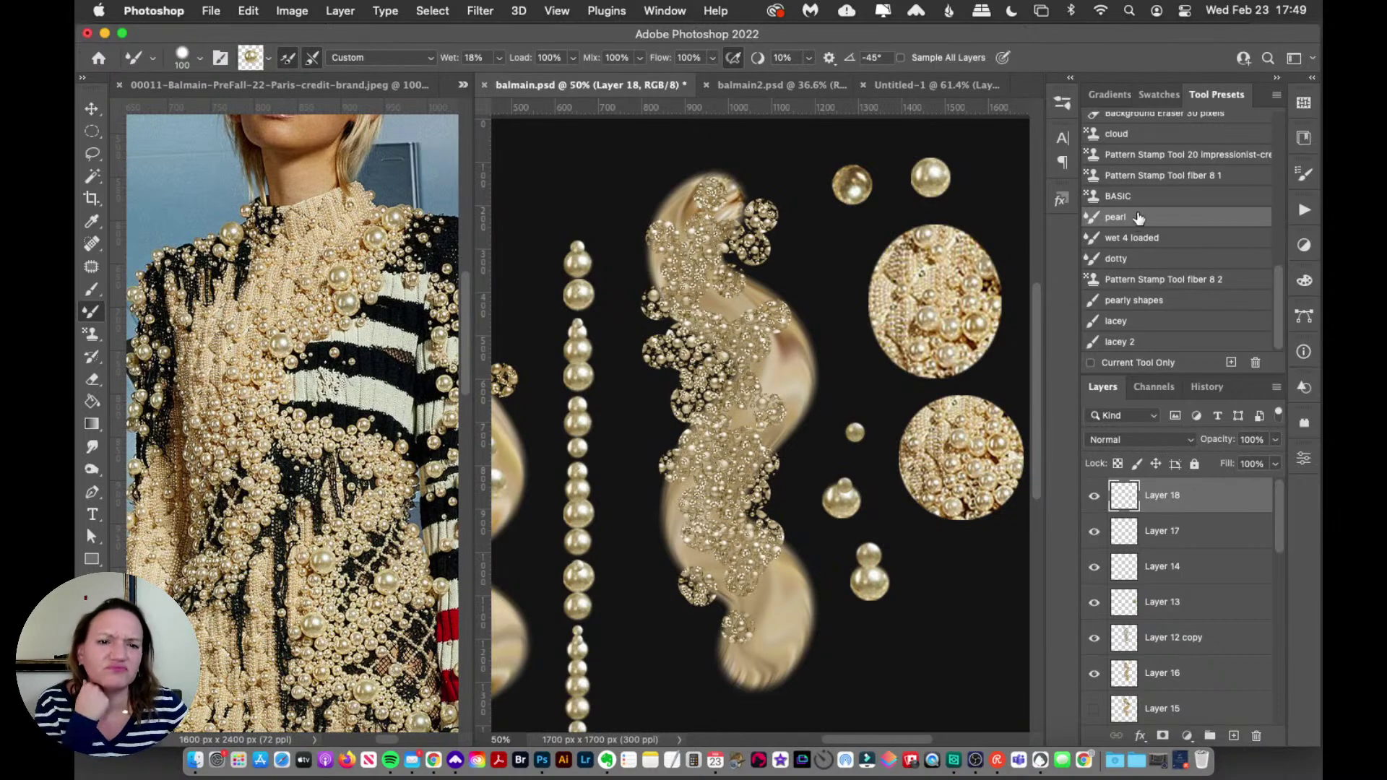
click(847, 354)
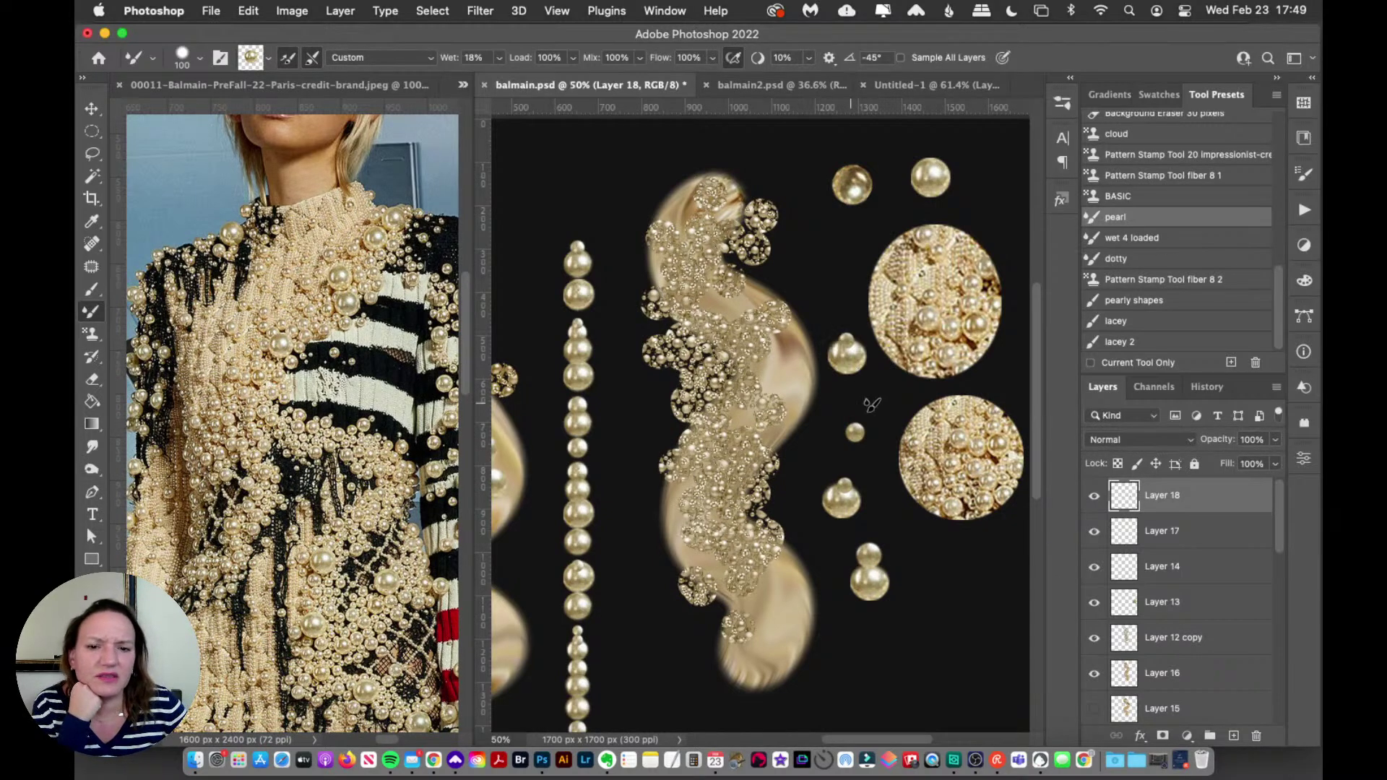
click(1149, 299)
drag(903, 358, 842, 415)
click(1138, 220)
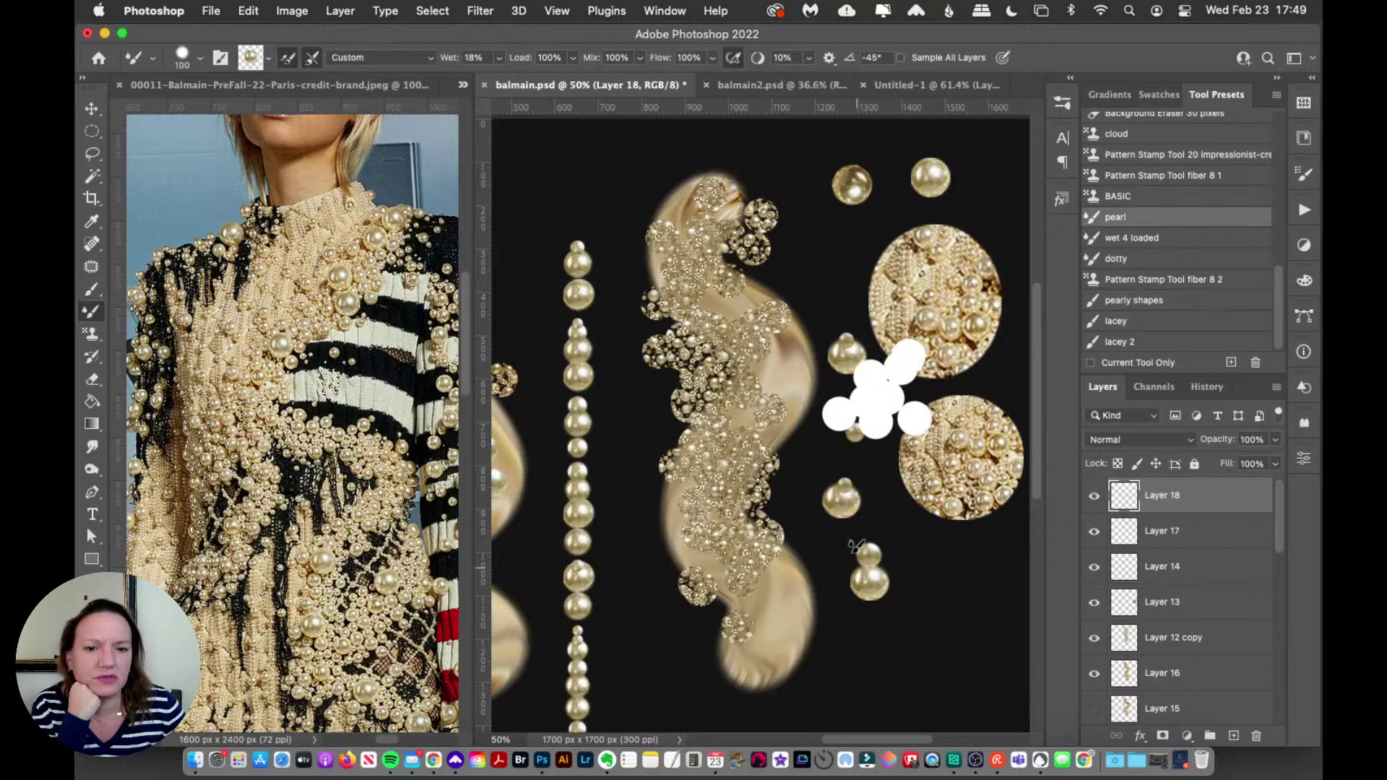
drag(856, 538, 882, 636)
key(super+a)
key(super+z)
key(super+z)
key(super+z)
Step: Recheck the Shape Dynamics options, and undo two vertical test pearl columns before closing Brush Settings
click(1304, 173)
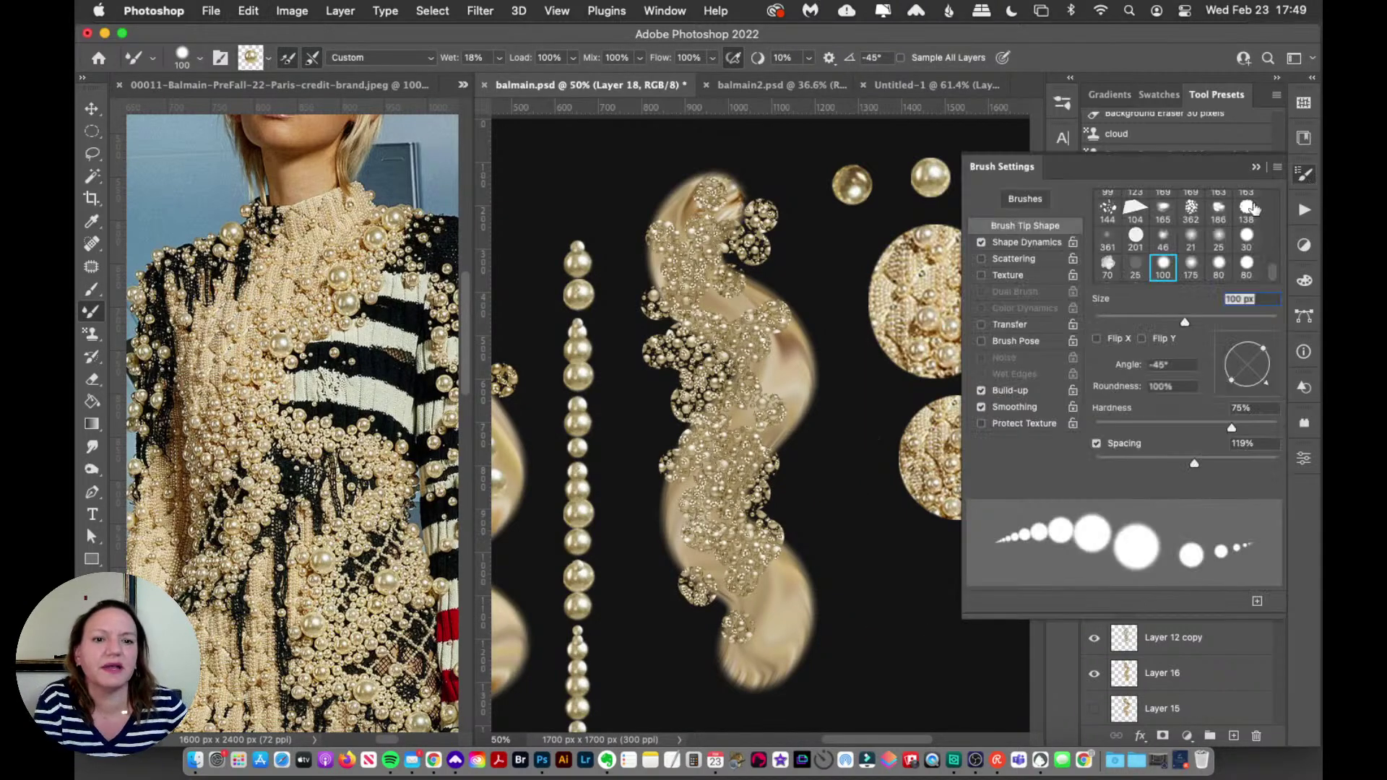
click(1039, 241)
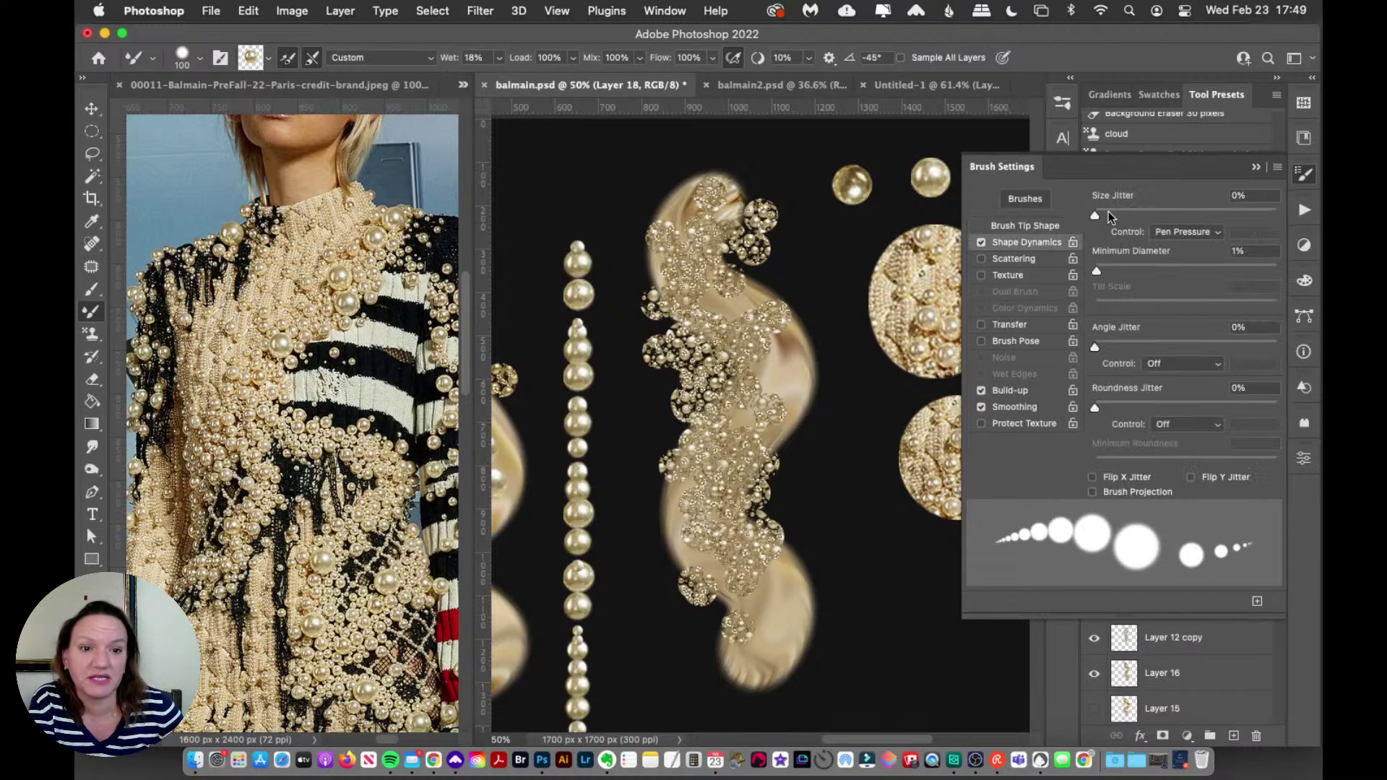
drag(869, 303, 838, 722)
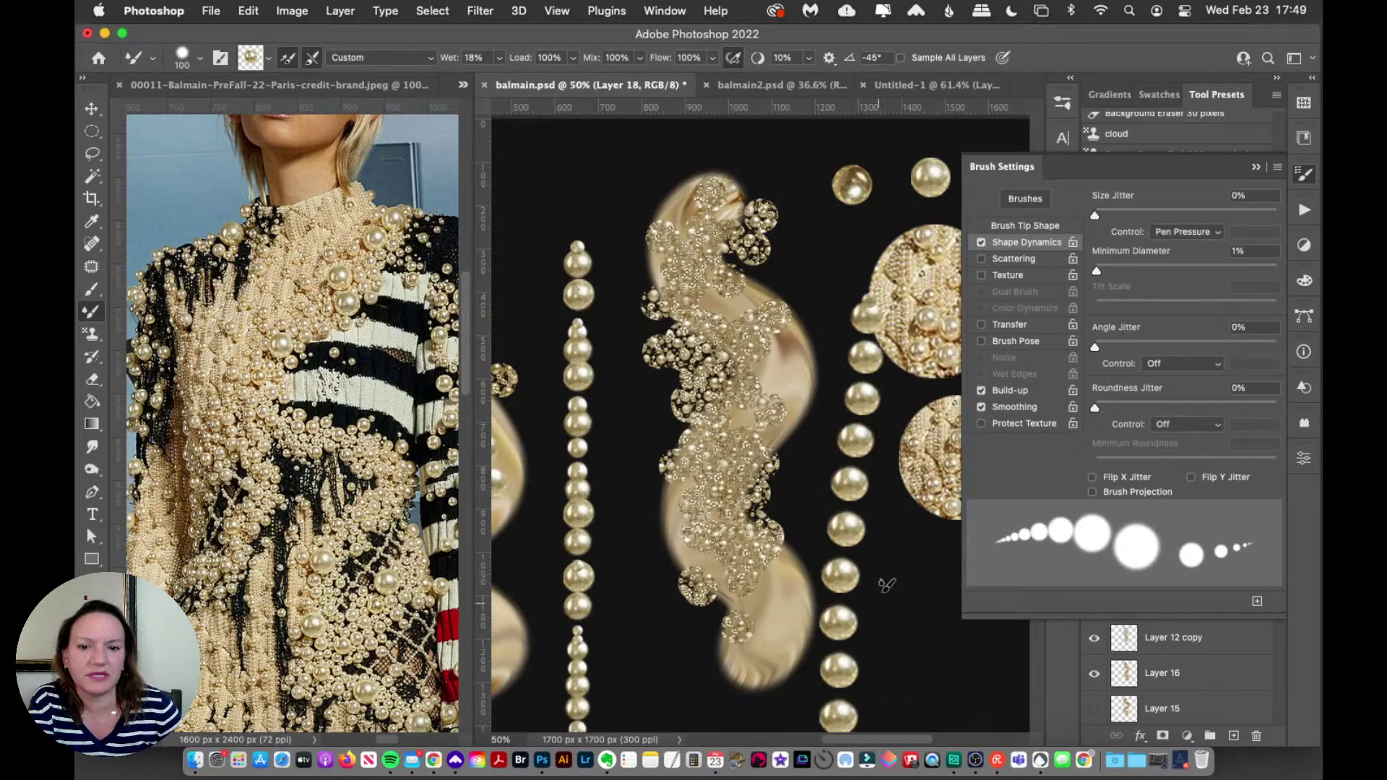
key(super+z)
drag(883, 307, 885, 679)
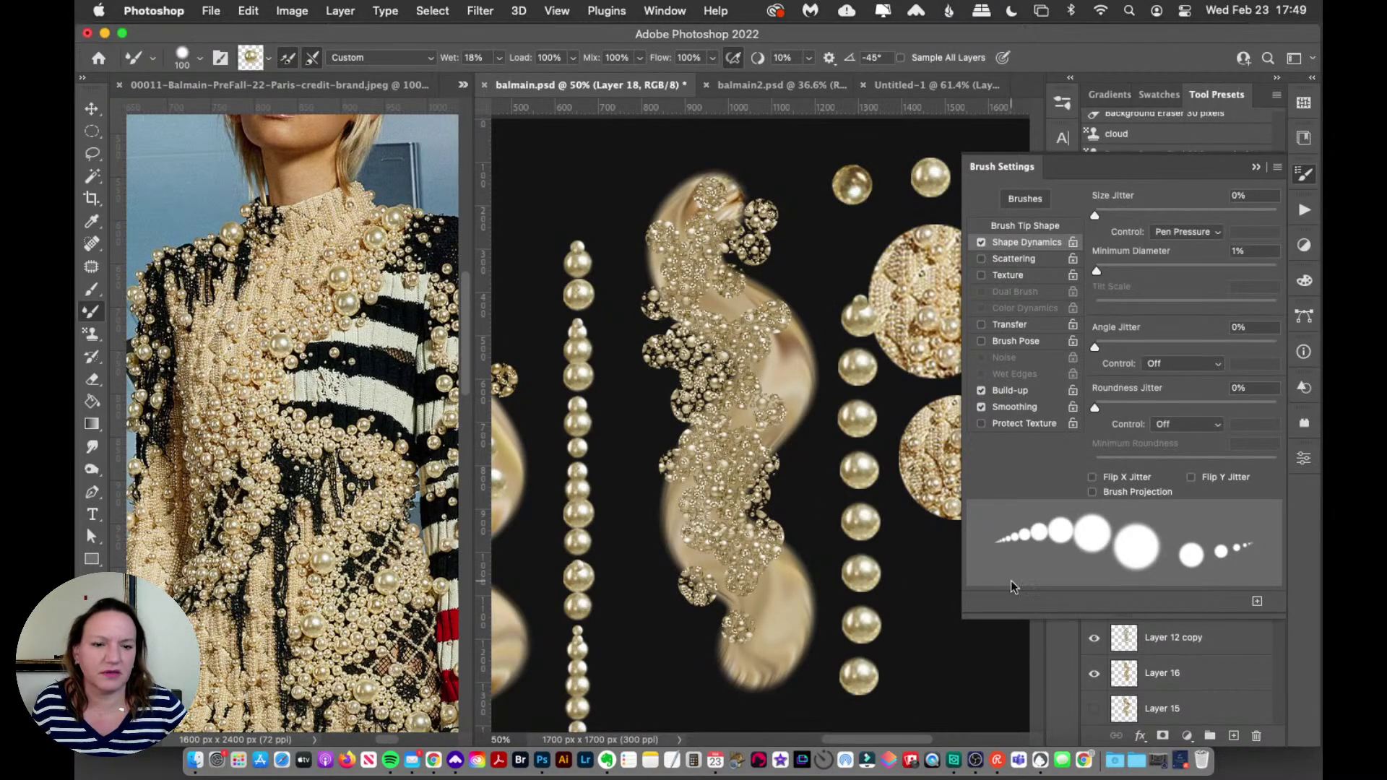
key(super+z)
click(1304, 175)
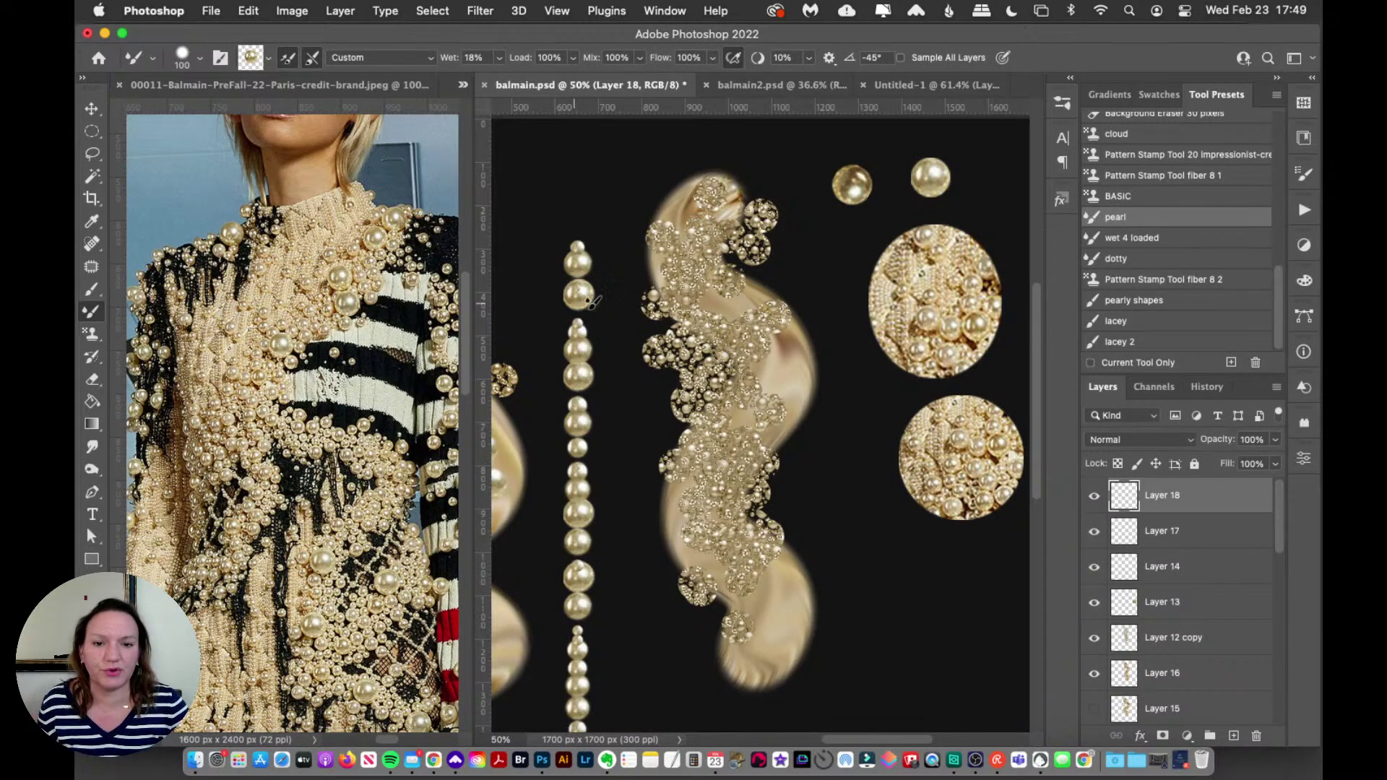
Step: Stamp five trial pearls right of the swirl, then undo them
key(super+z)
click(830, 324)
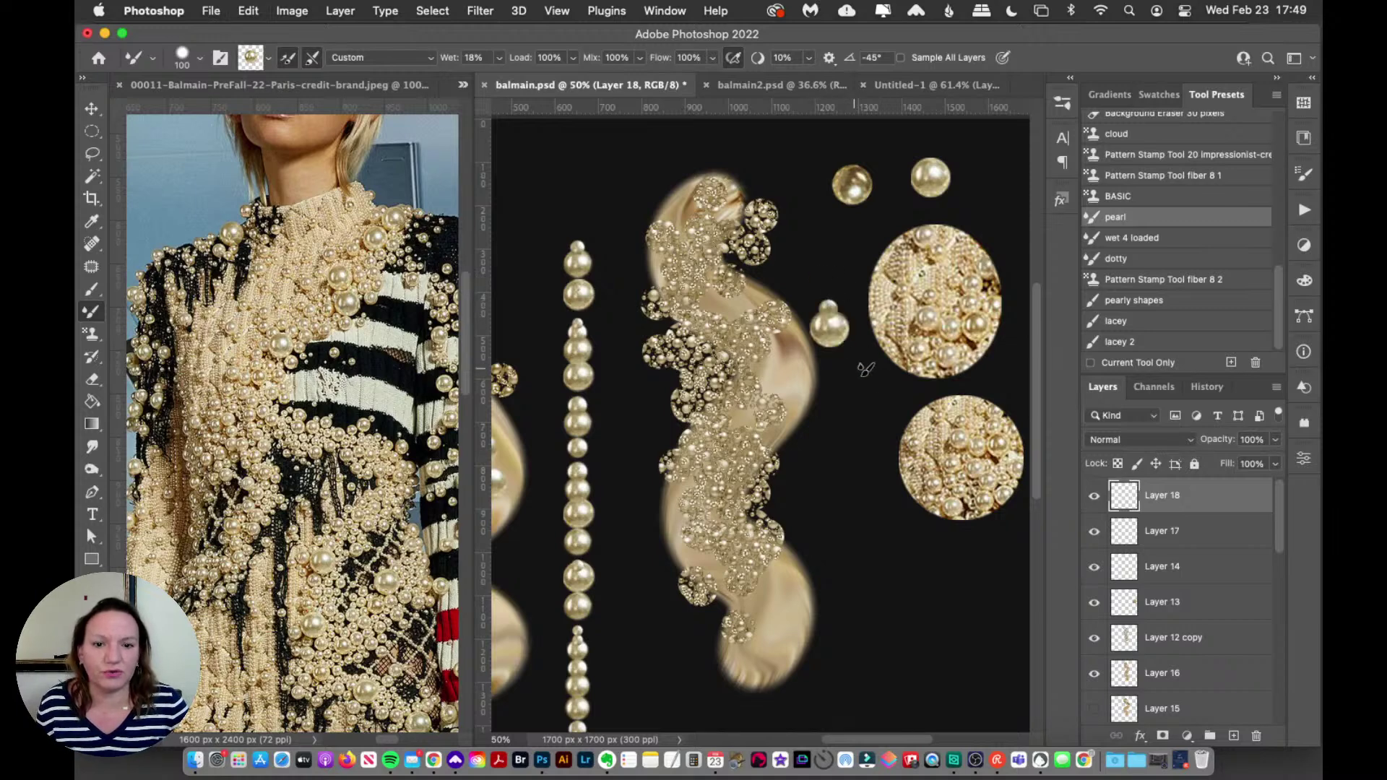
click(846, 455)
click(870, 413)
click(855, 562)
click(924, 581)
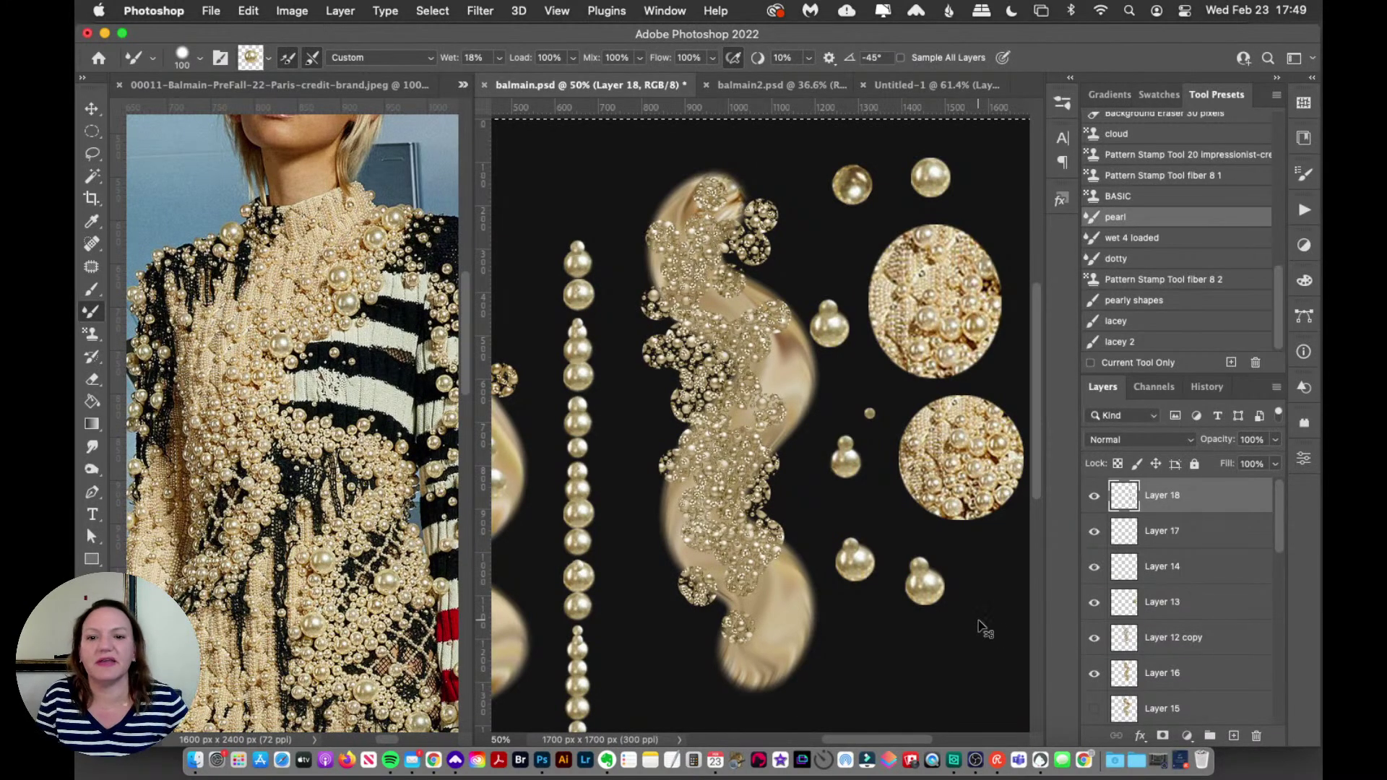
key(super+z)
key(super+z)
key(super+z)
key(super+z)
key(super+z)
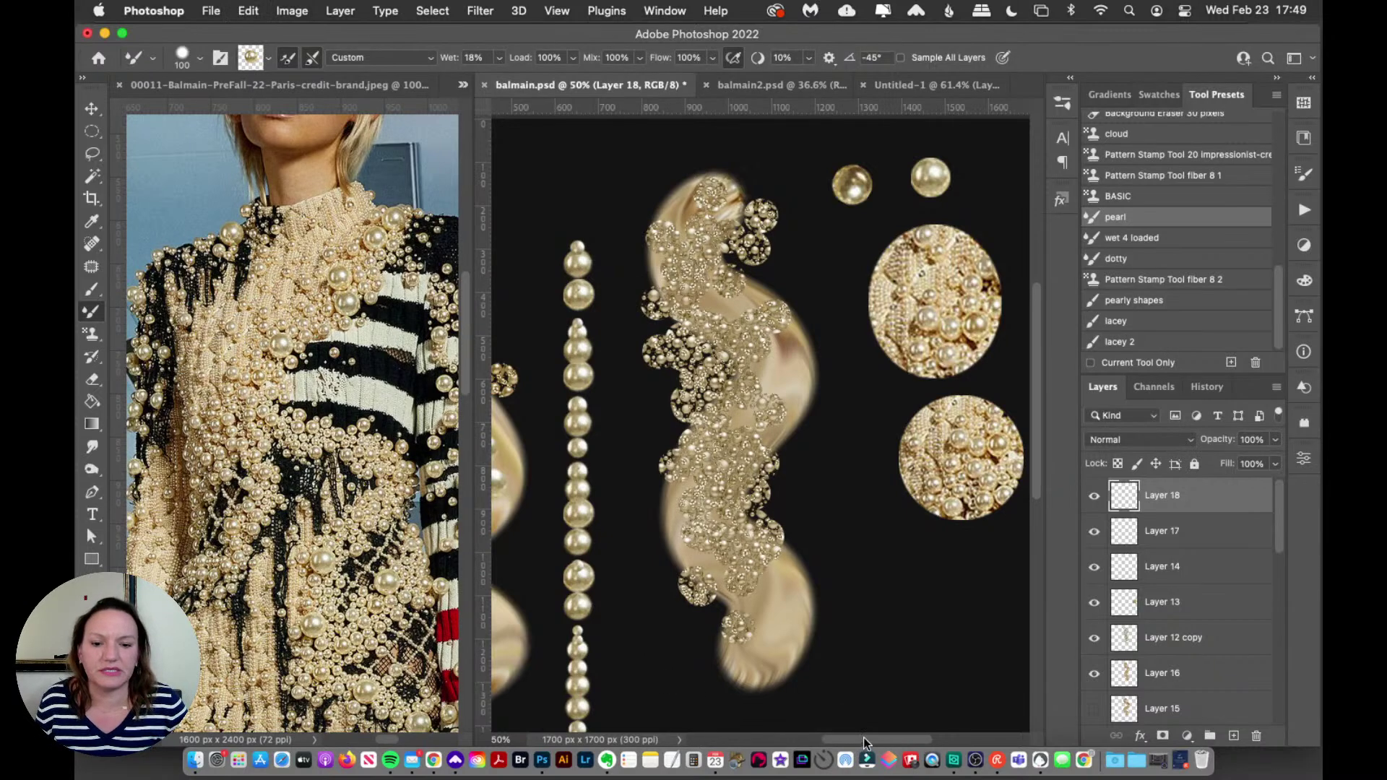
Step: Add pearl dabs at the swirl's lower end, top, right edge and lower left
drag(864, 738, 811, 732)
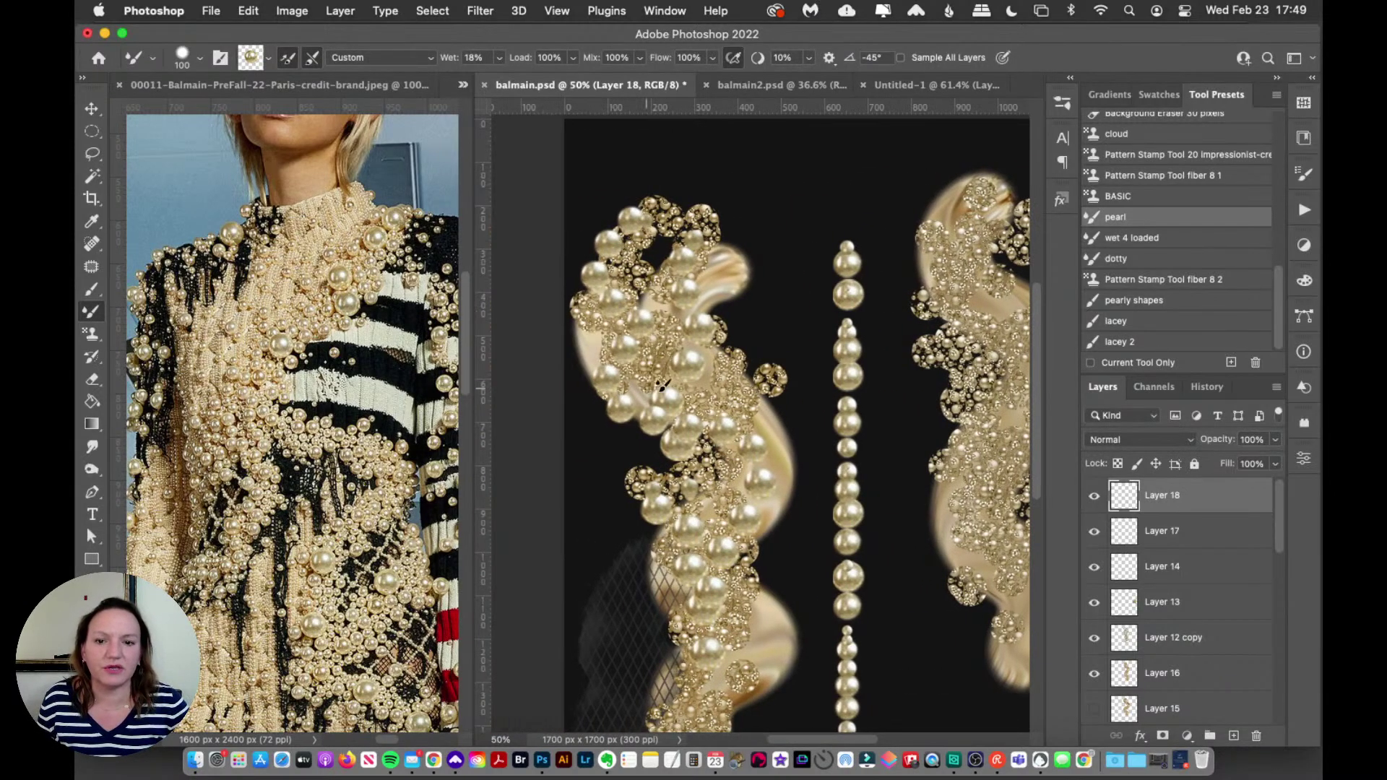
drag(779, 623, 799, 680)
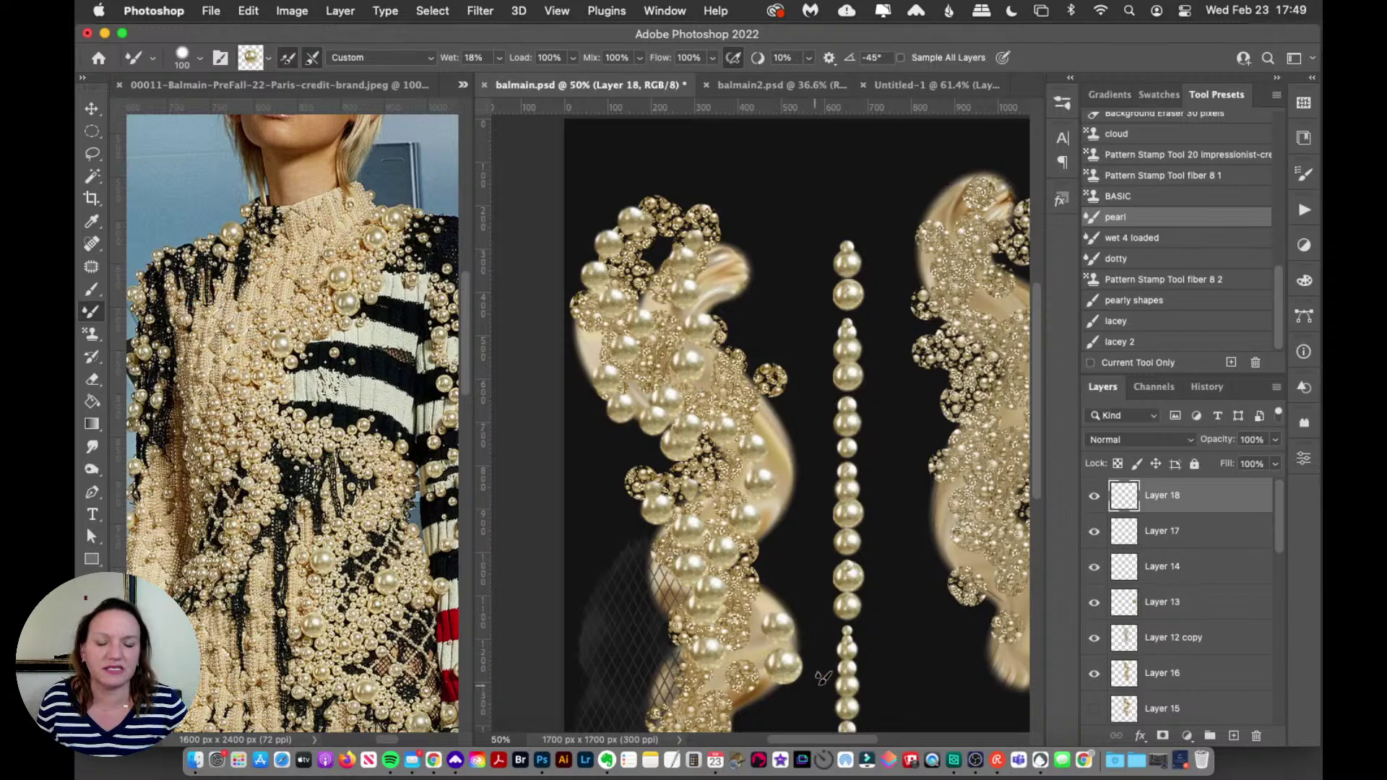
drag(744, 239, 749, 293)
drag(798, 469, 794, 513)
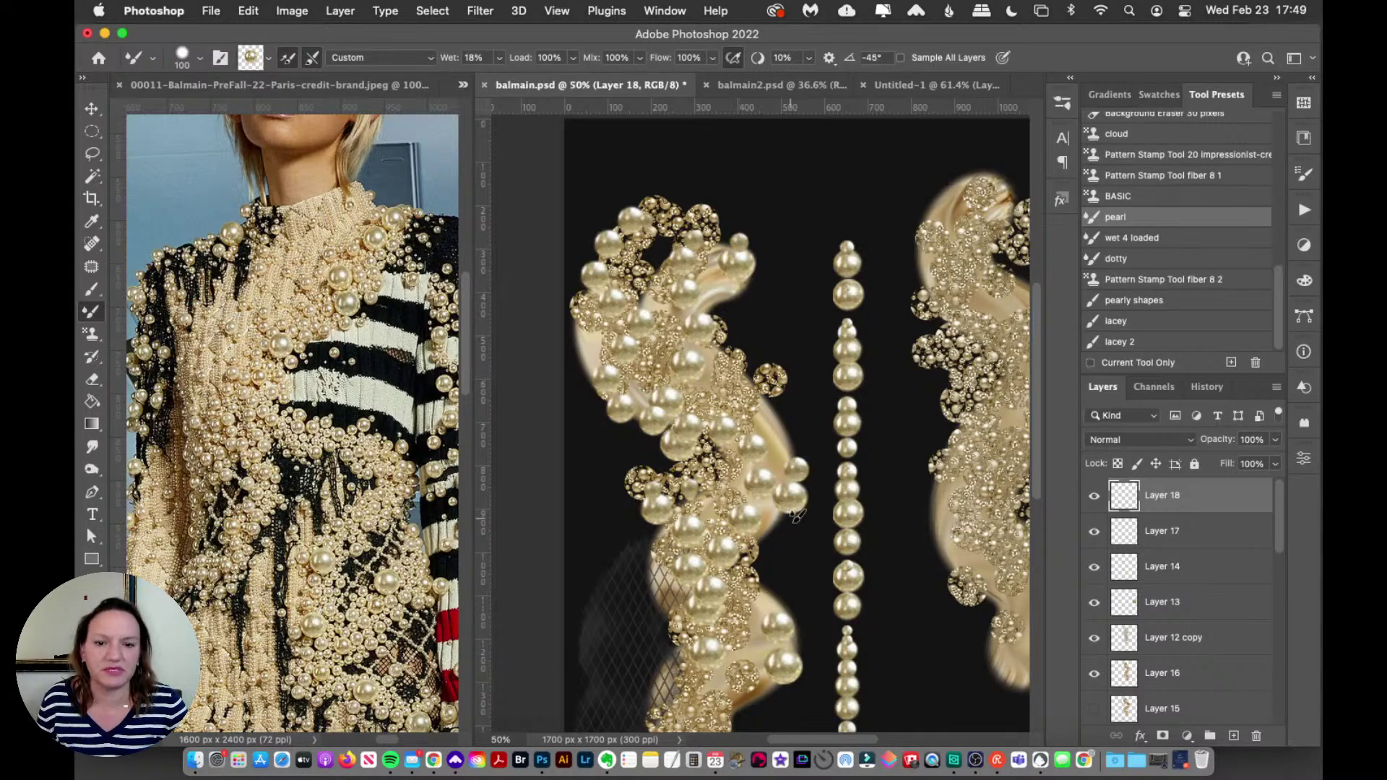
mouse_move(639, 556)
mouse_down()
mouse_move(667, 600)
mouse_move(701, 576)
mouse_up()
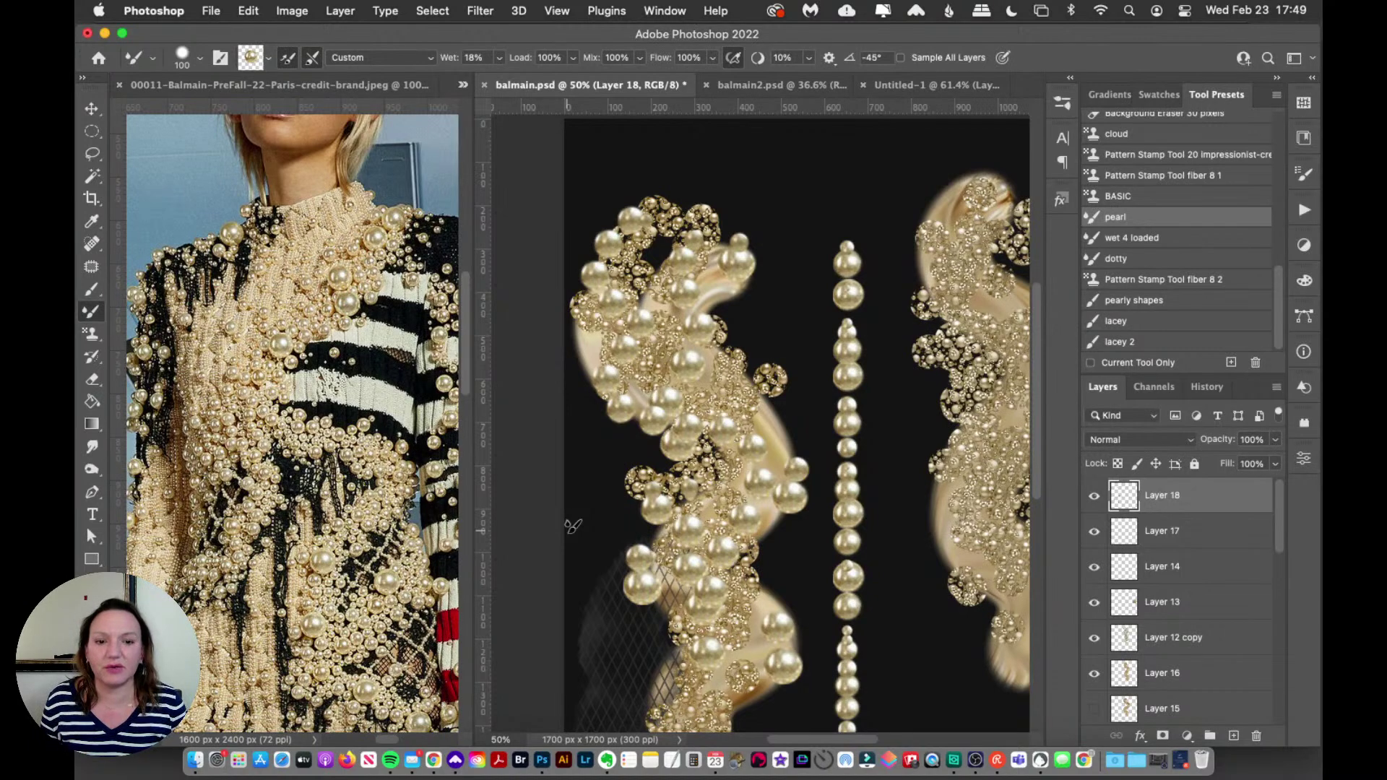
Step: Stamp five single pearls down the right-hand gold swirl, then scroll the canvas right
click(957, 224)
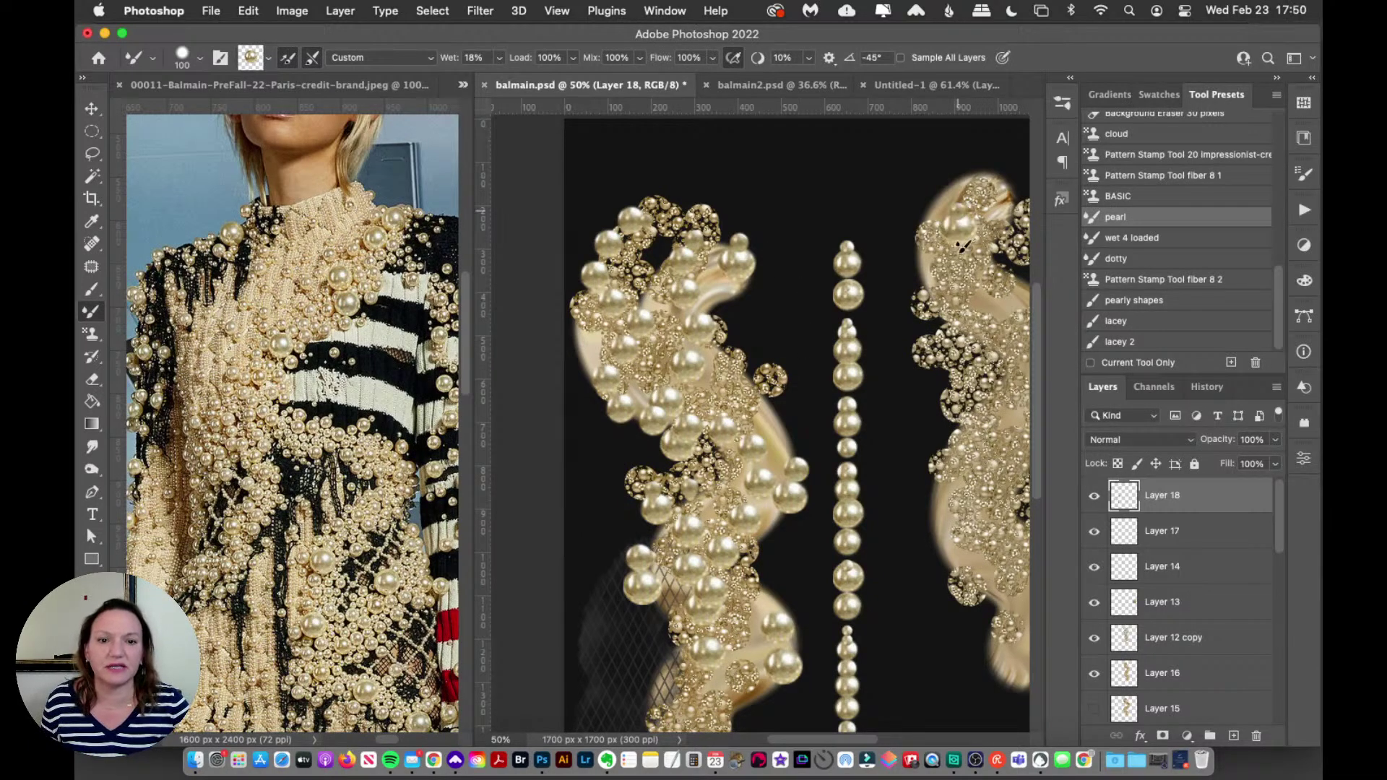
click(908, 292)
click(992, 322)
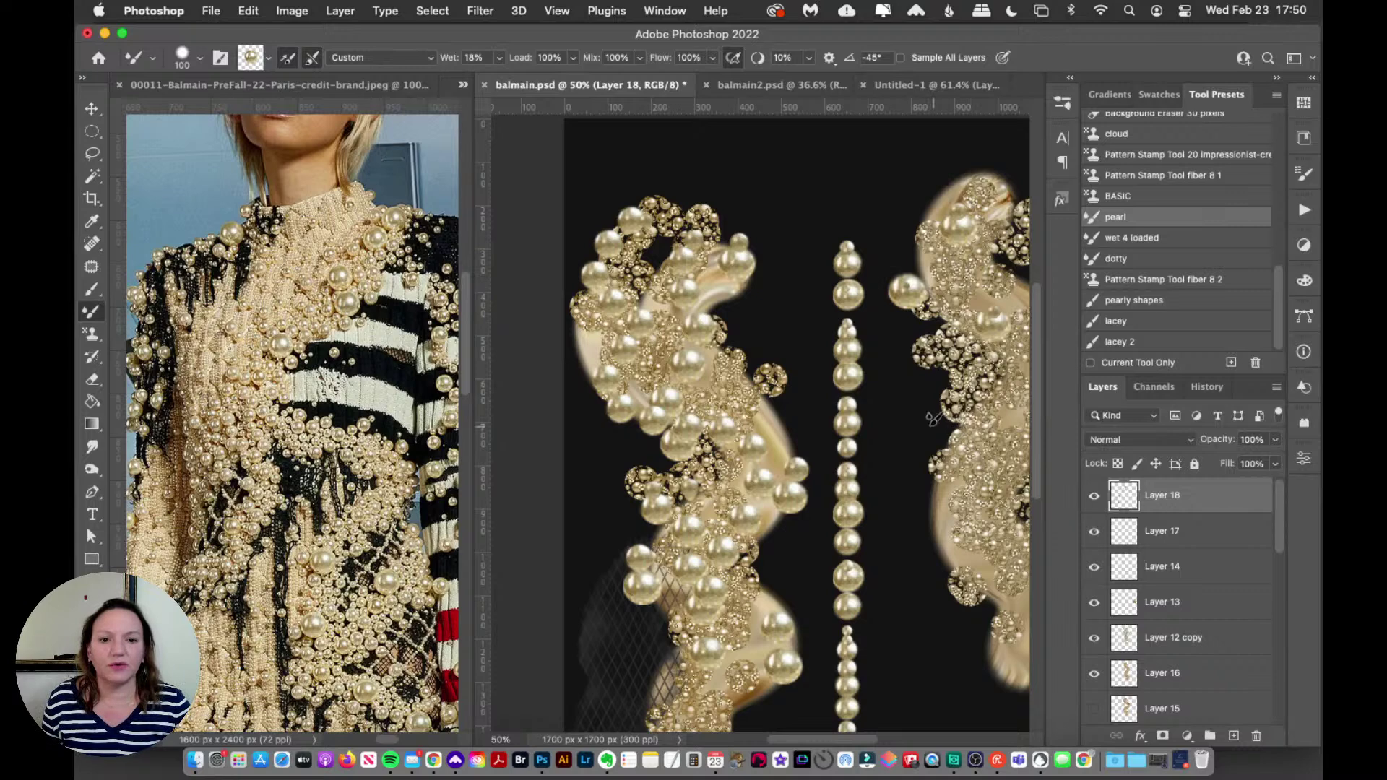
click(927, 433)
click(977, 517)
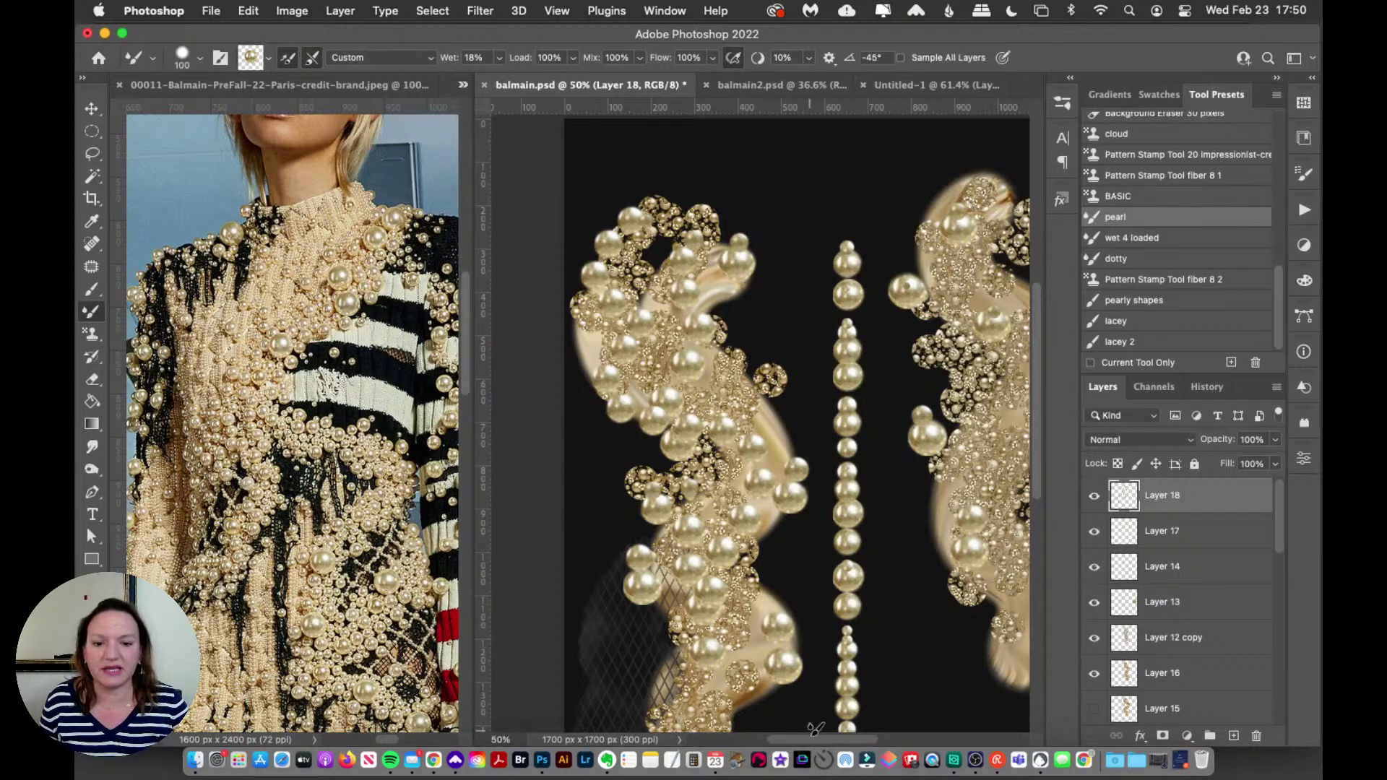
drag(815, 744, 841, 744)
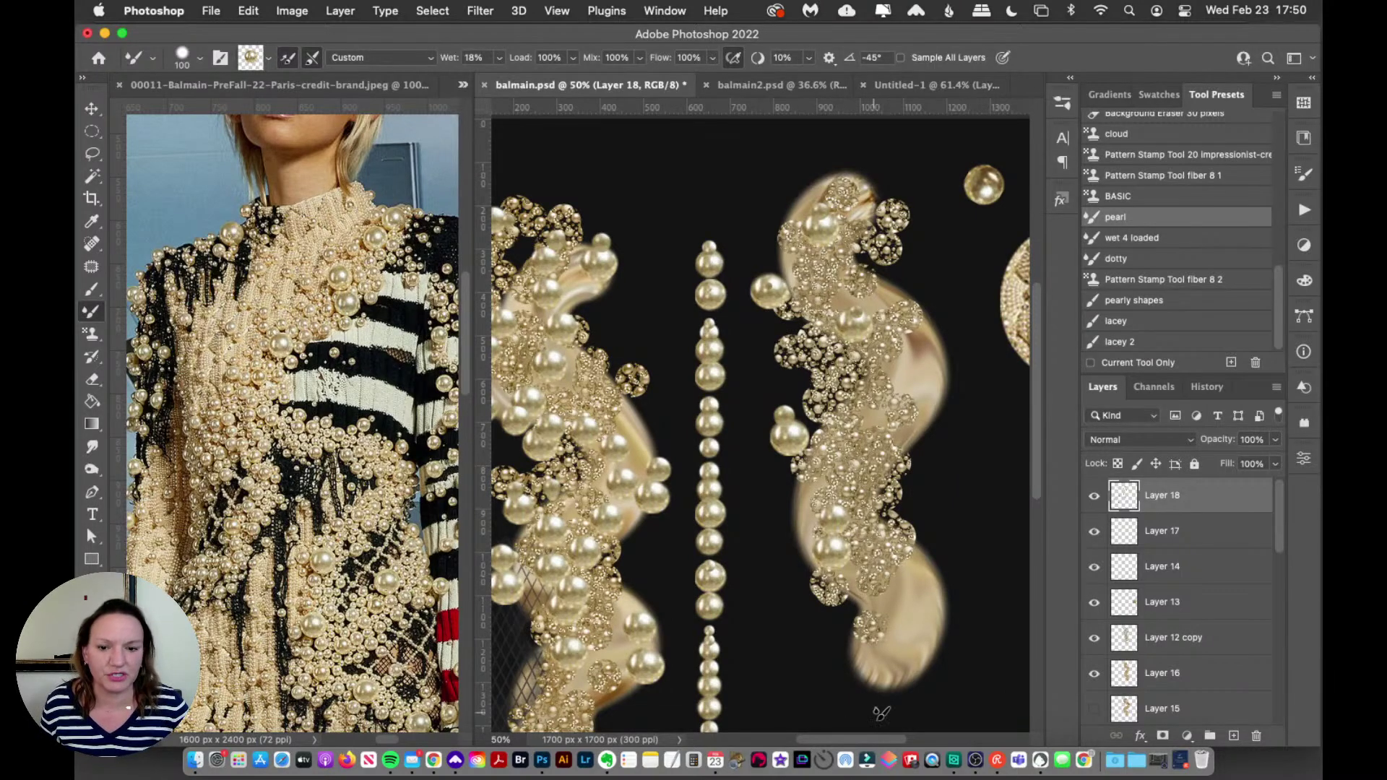
drag(836, 735, 865, 739)
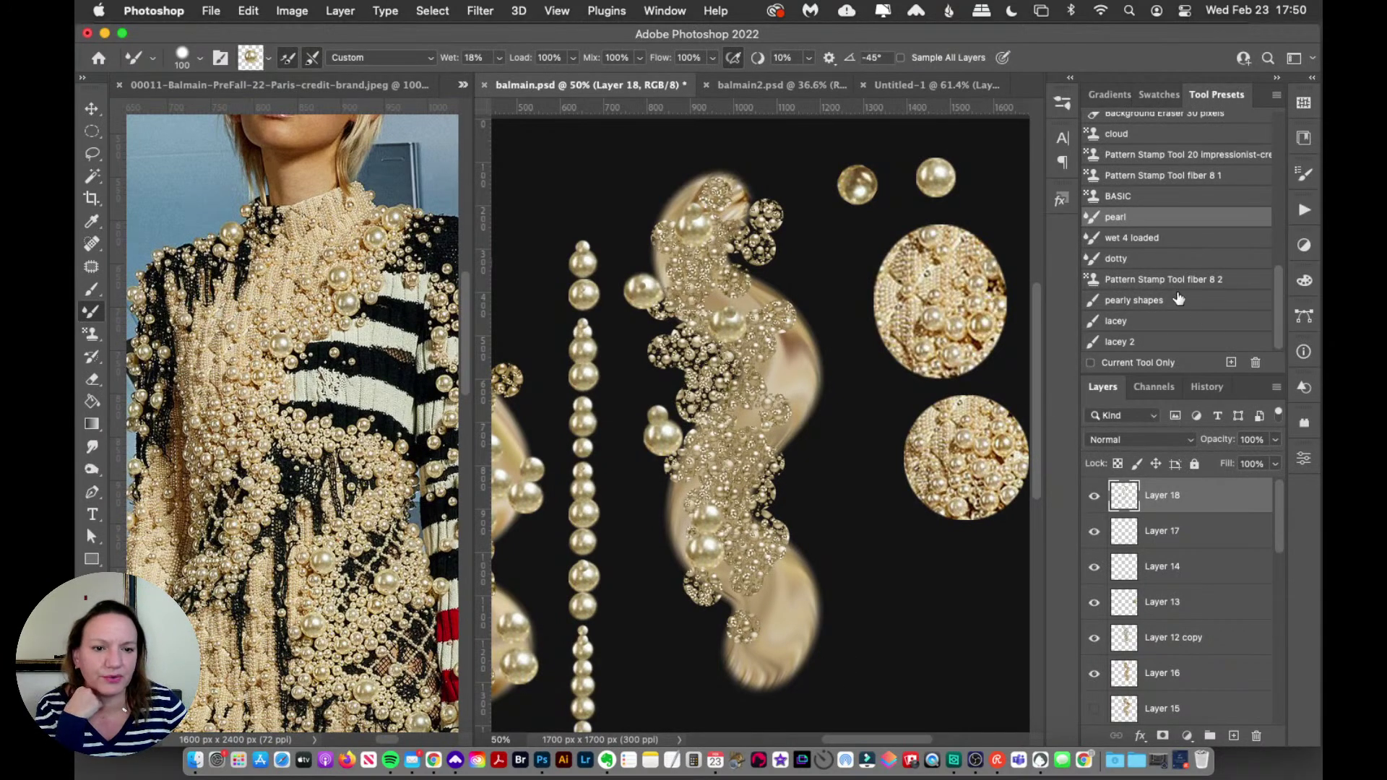
Step: Show Layer 8 to reveal the red textured stroke
drag(1277, 526, 1243, 671)
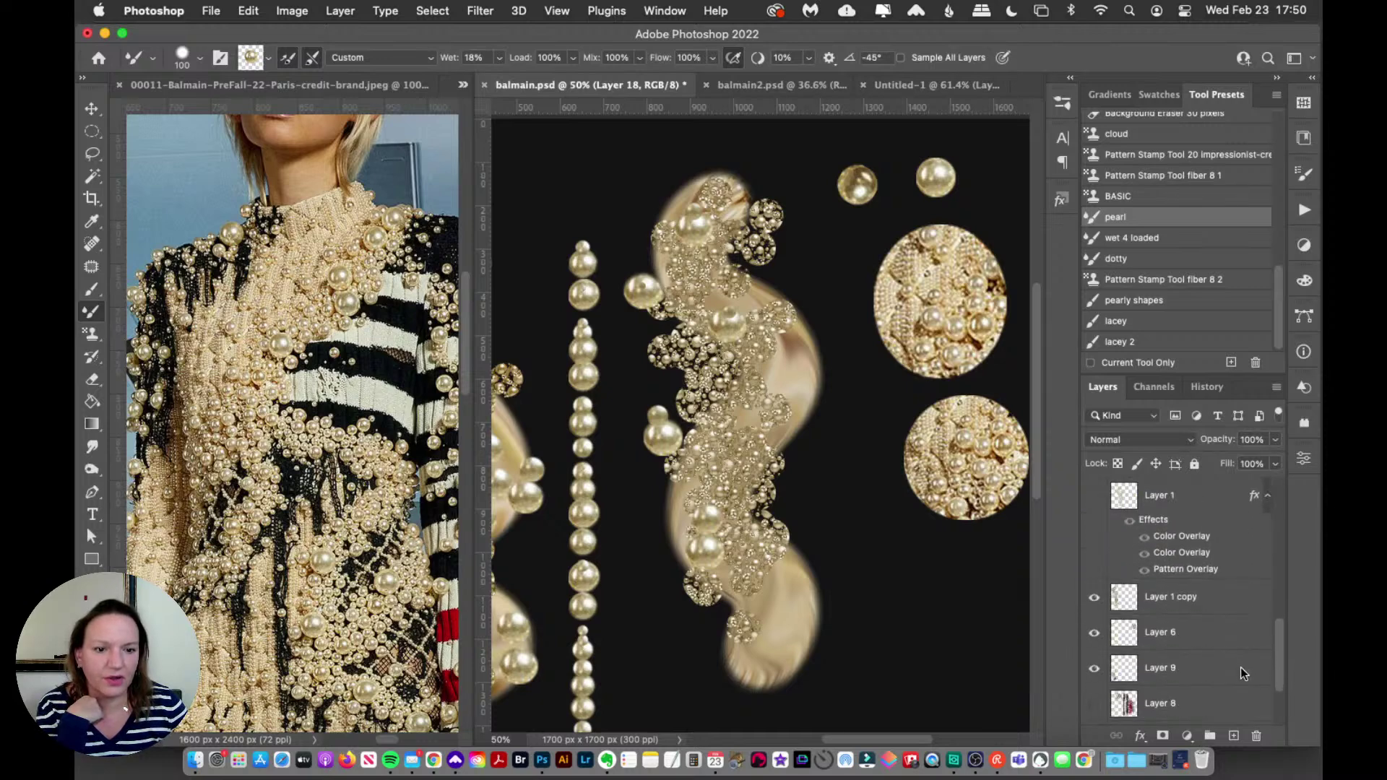
scroll(1242, 667, down, 3)
click(1094, 634)
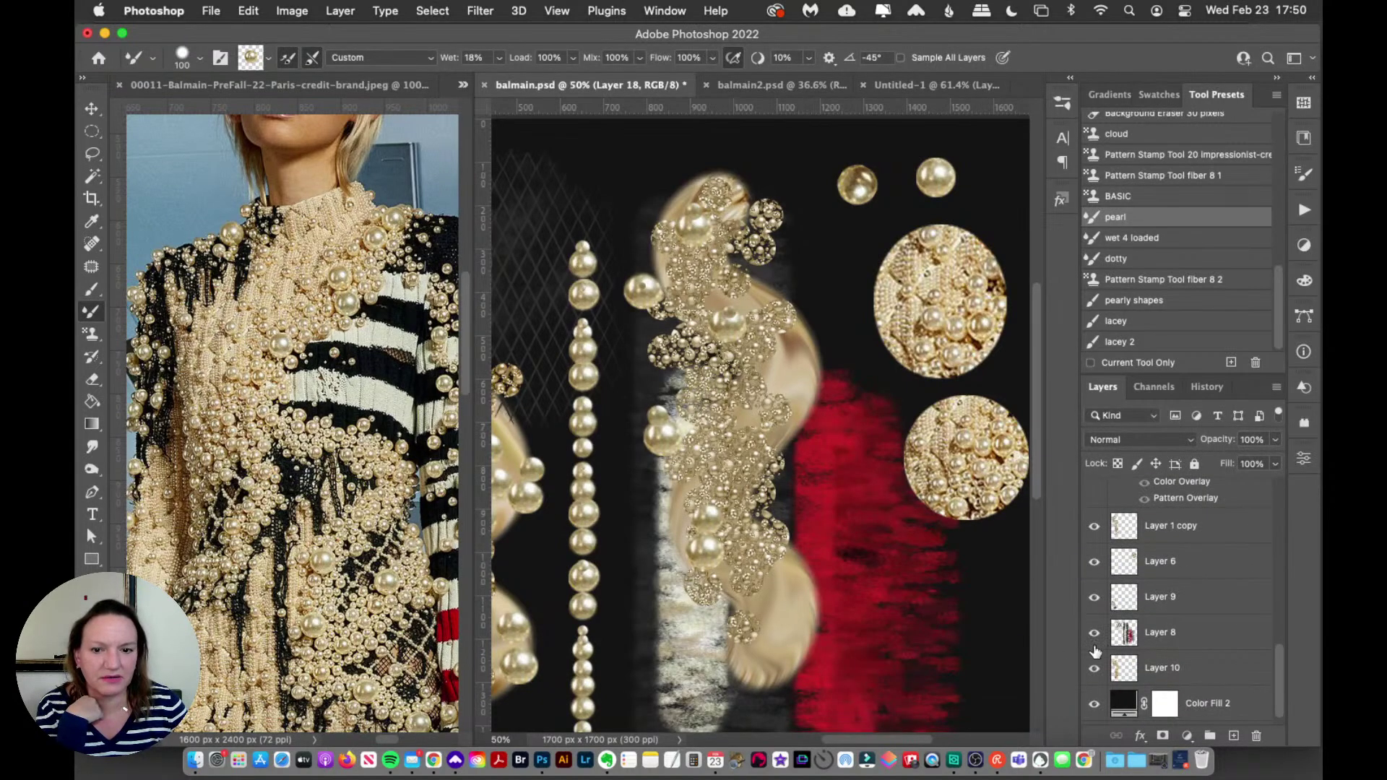
Step: Auto-select Layer 16, then hide Layer 16 and Layer 12 copy while Layer 13 stays visible
click(91, 109)
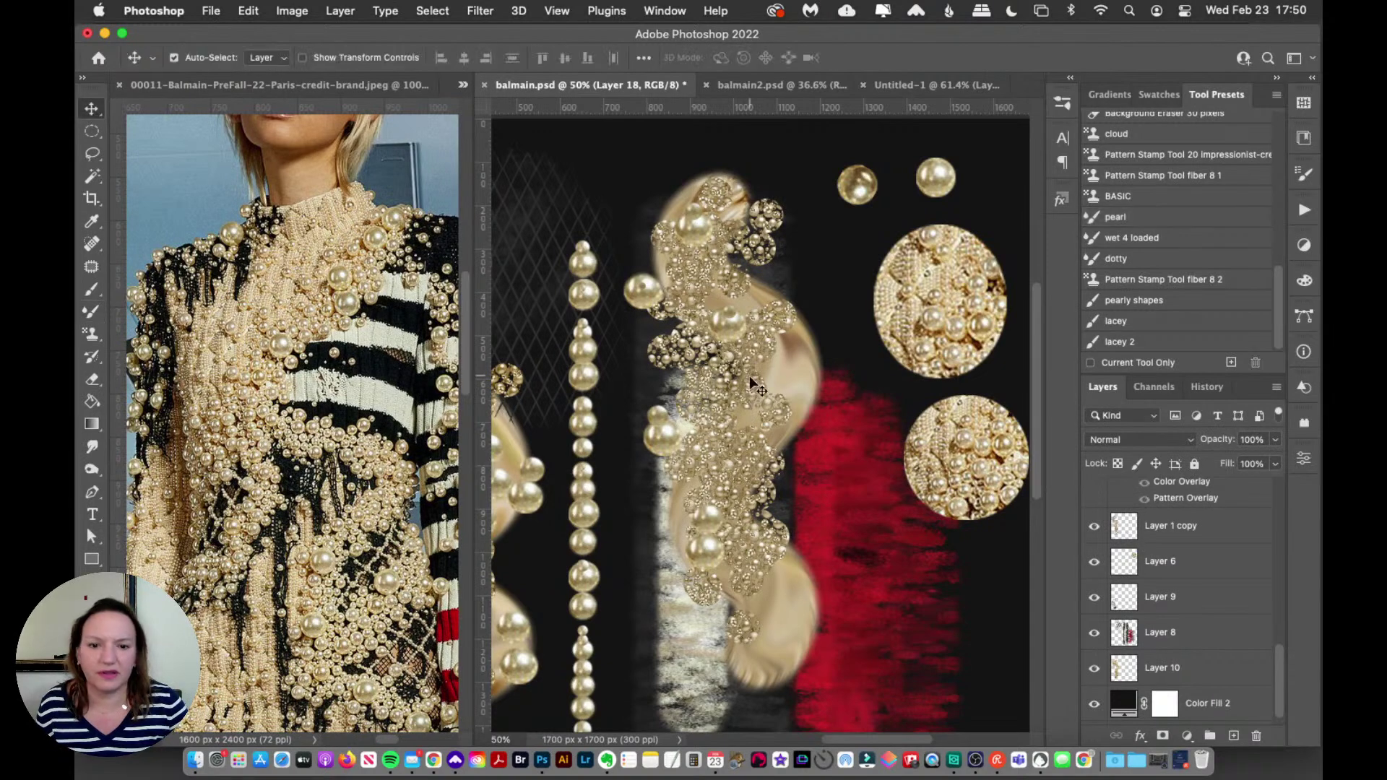
click(755, 383)
click(1095, 498)
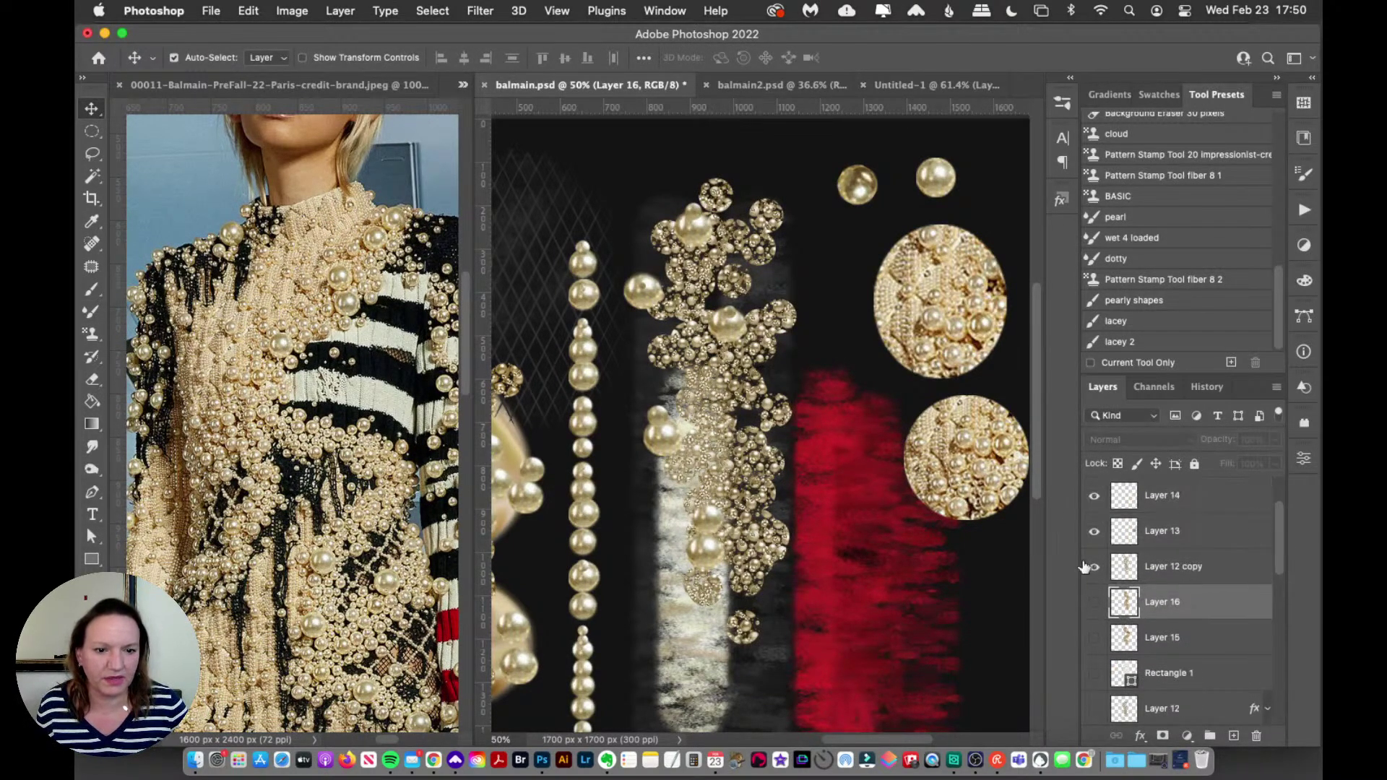
click(1093, 567)
click(1095, 532)
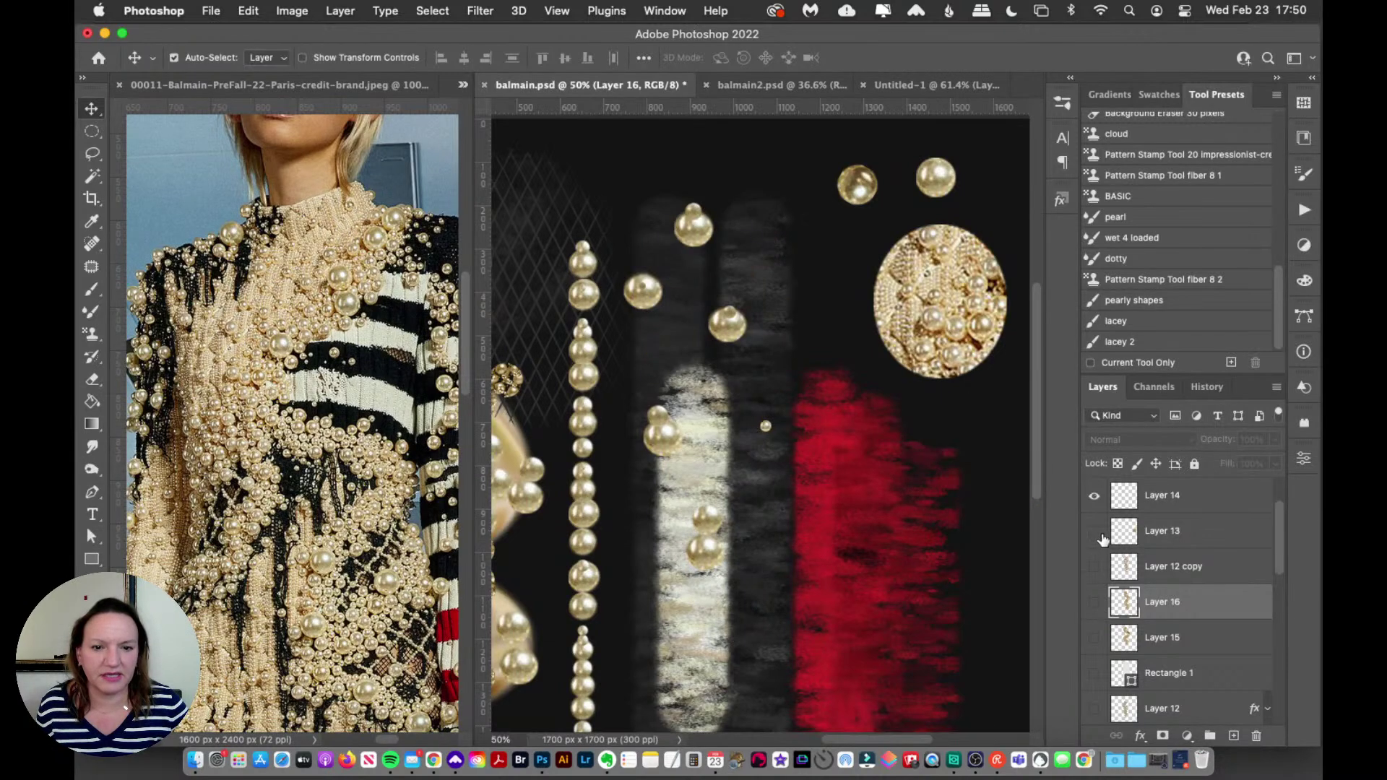
click(1095, 531)
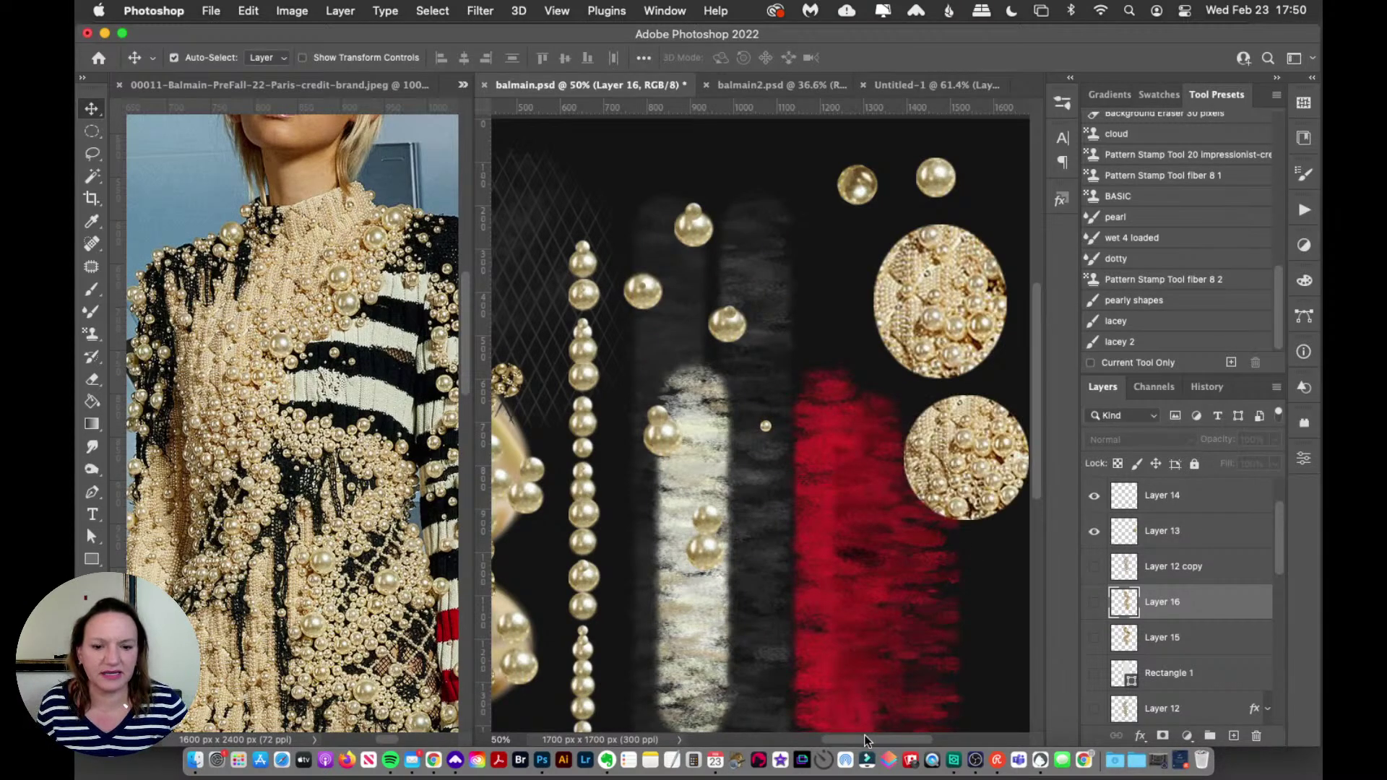
drag(864, 735, 842, 738)
scroll(1035, 449, down, 3)
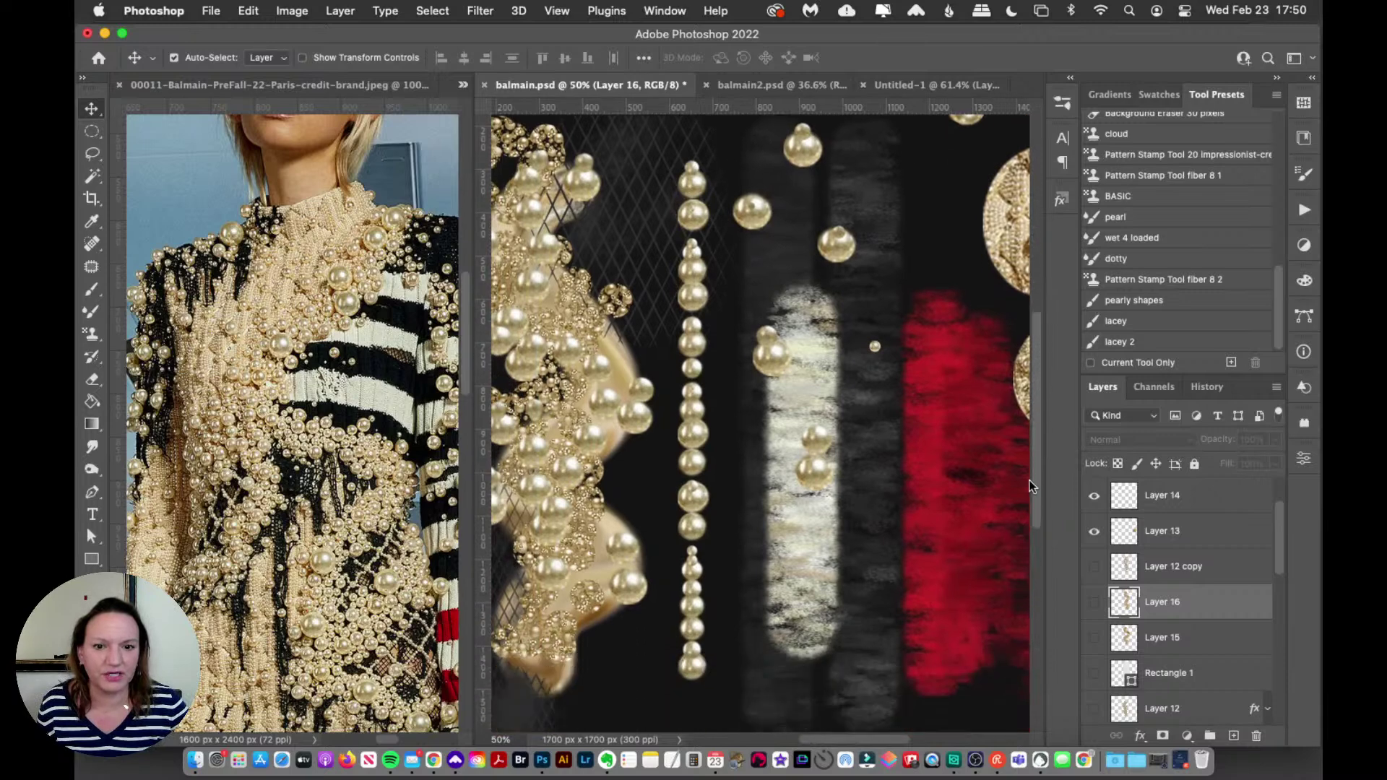
click(94, 291)
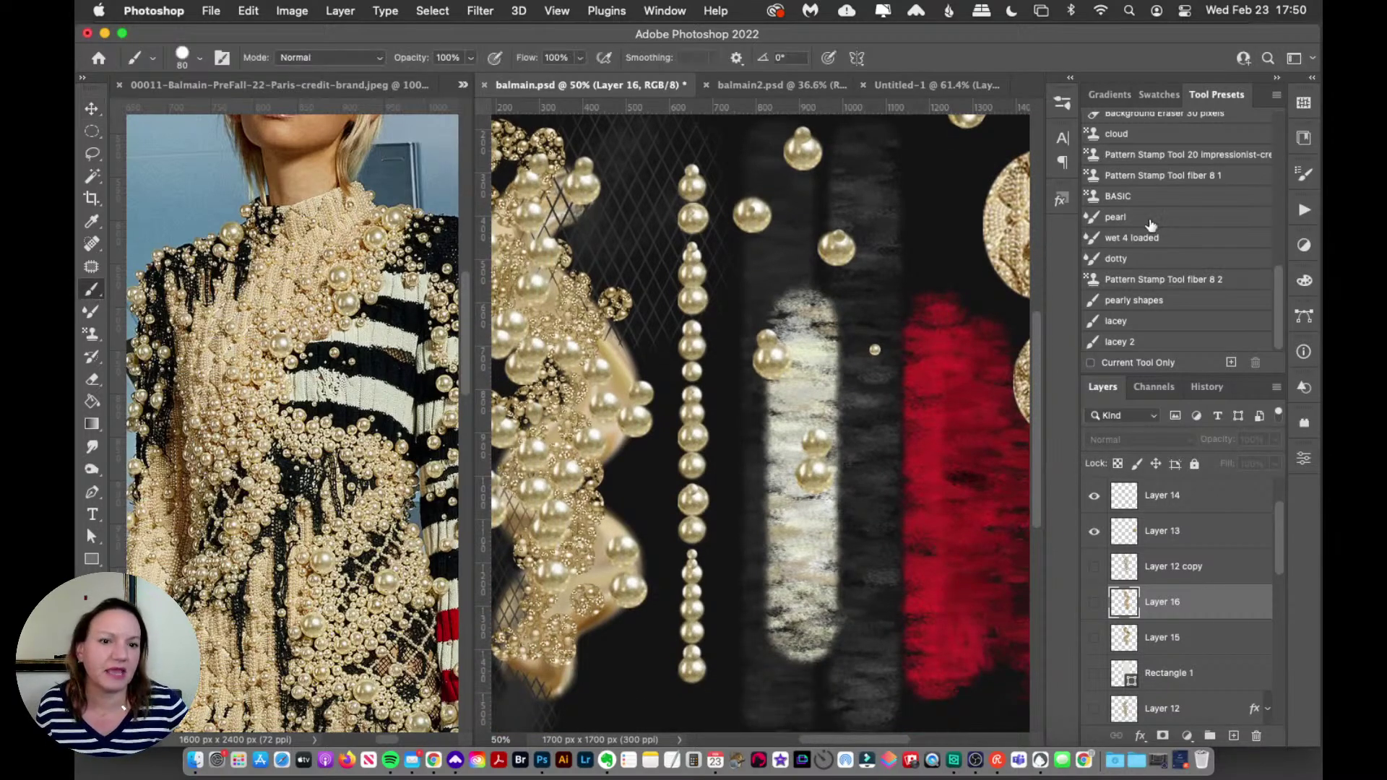
Step: Add Layer 19 and test the pearl preset down the red stroke, undoing both tries
click(1161, 219)
click(1234, 736)
drag(922, 414, 924, 640)
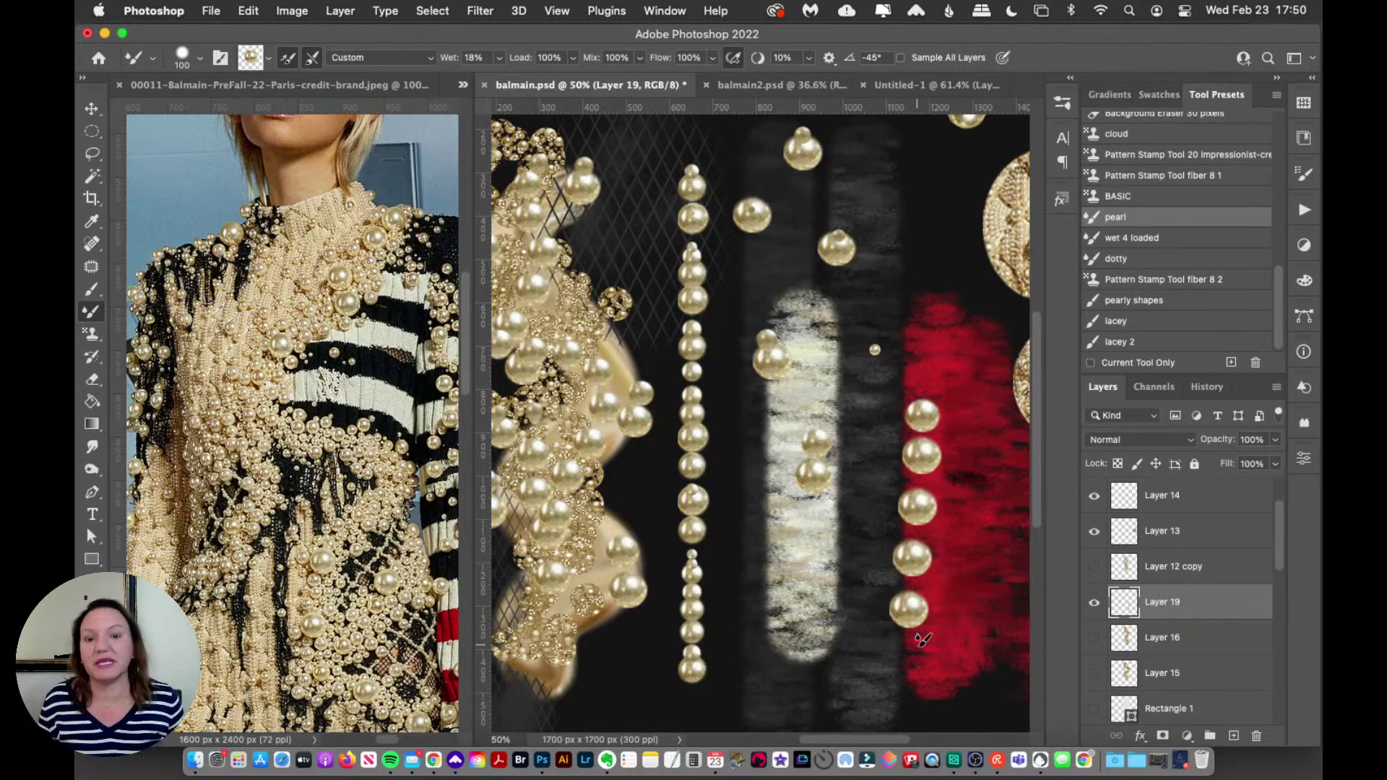
key(super+z)
drag(930, 311, 931, 650)
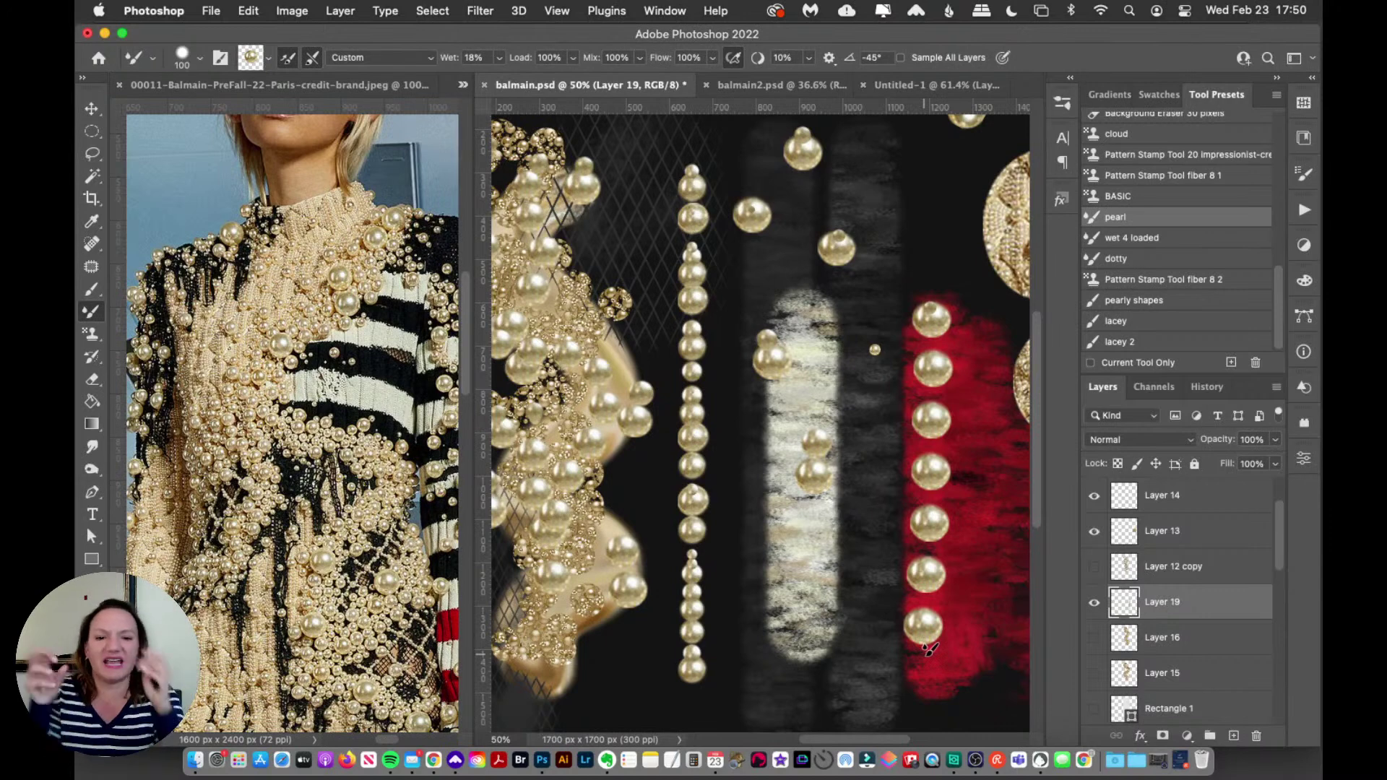
key(super+z)
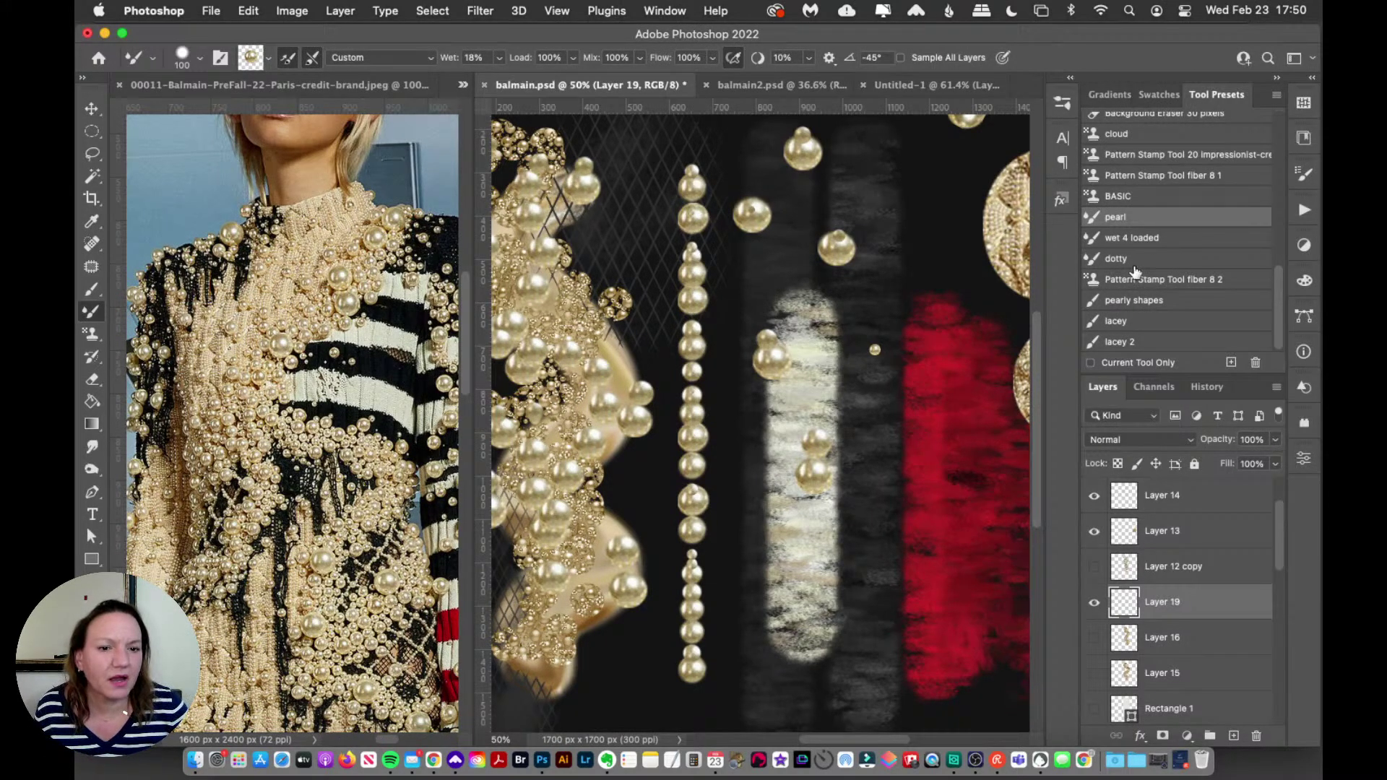
Step: Paint a graduated pearl strand top to bottom with the 'dotty' preset, clearing Layer 19 to redo it
click(1155, 242)
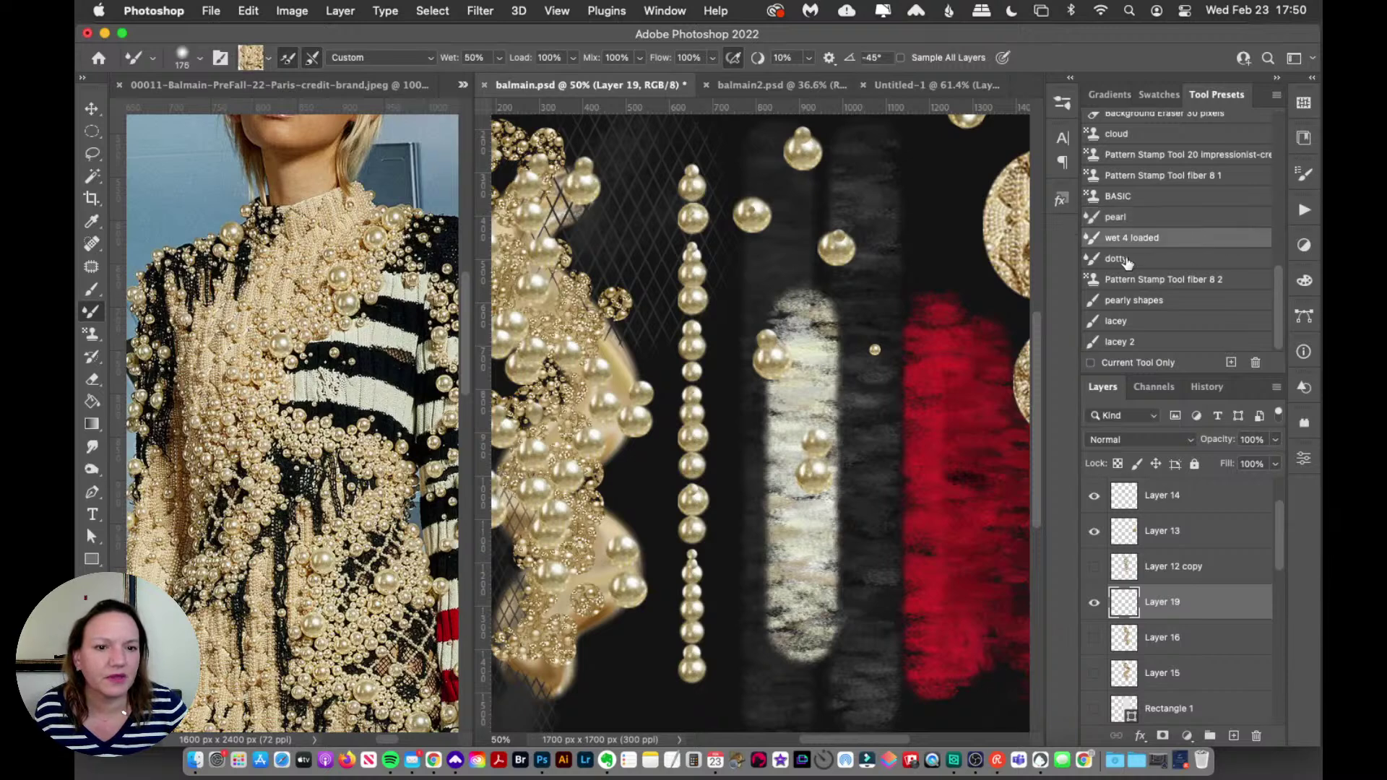
click(1142, 259)
drag(935, 199, 918, 670)
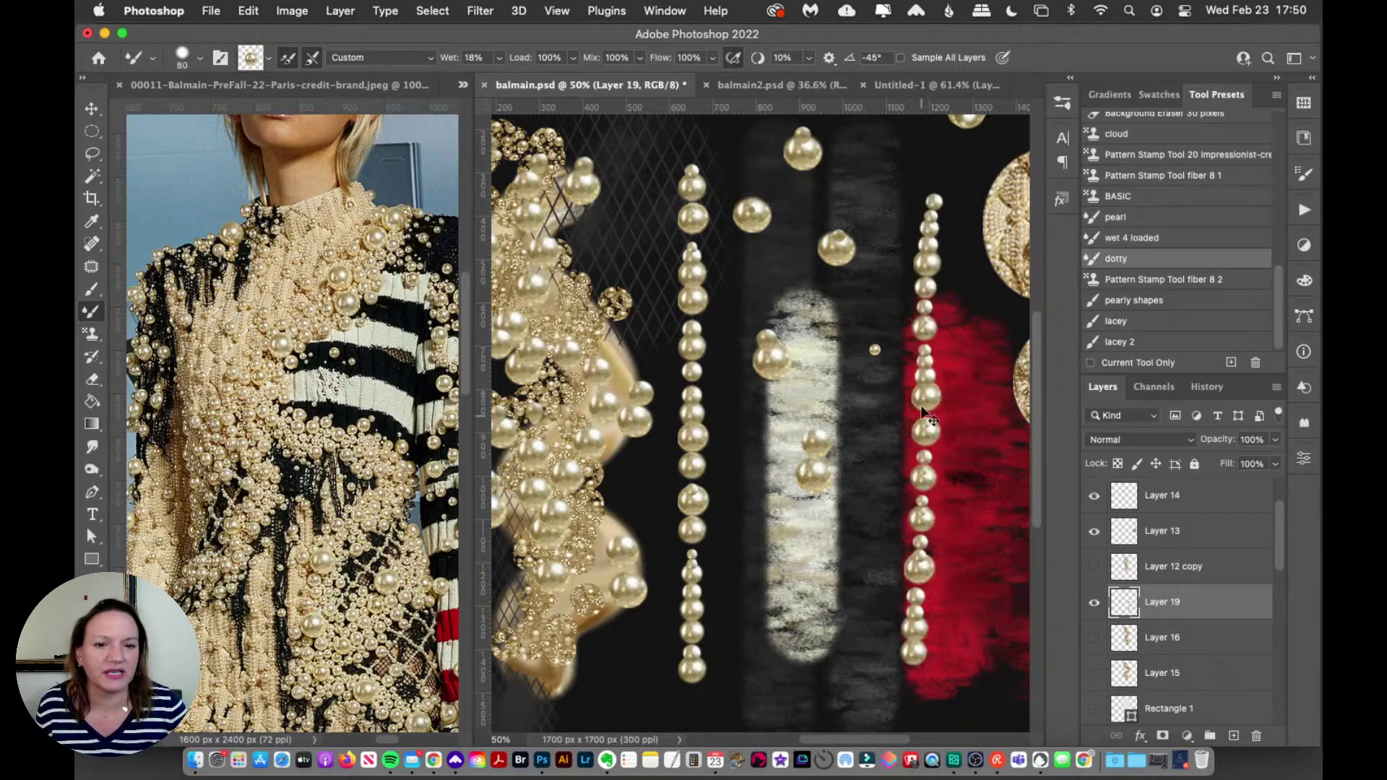
key(super+z)
drag(916, 217, 916, 677)
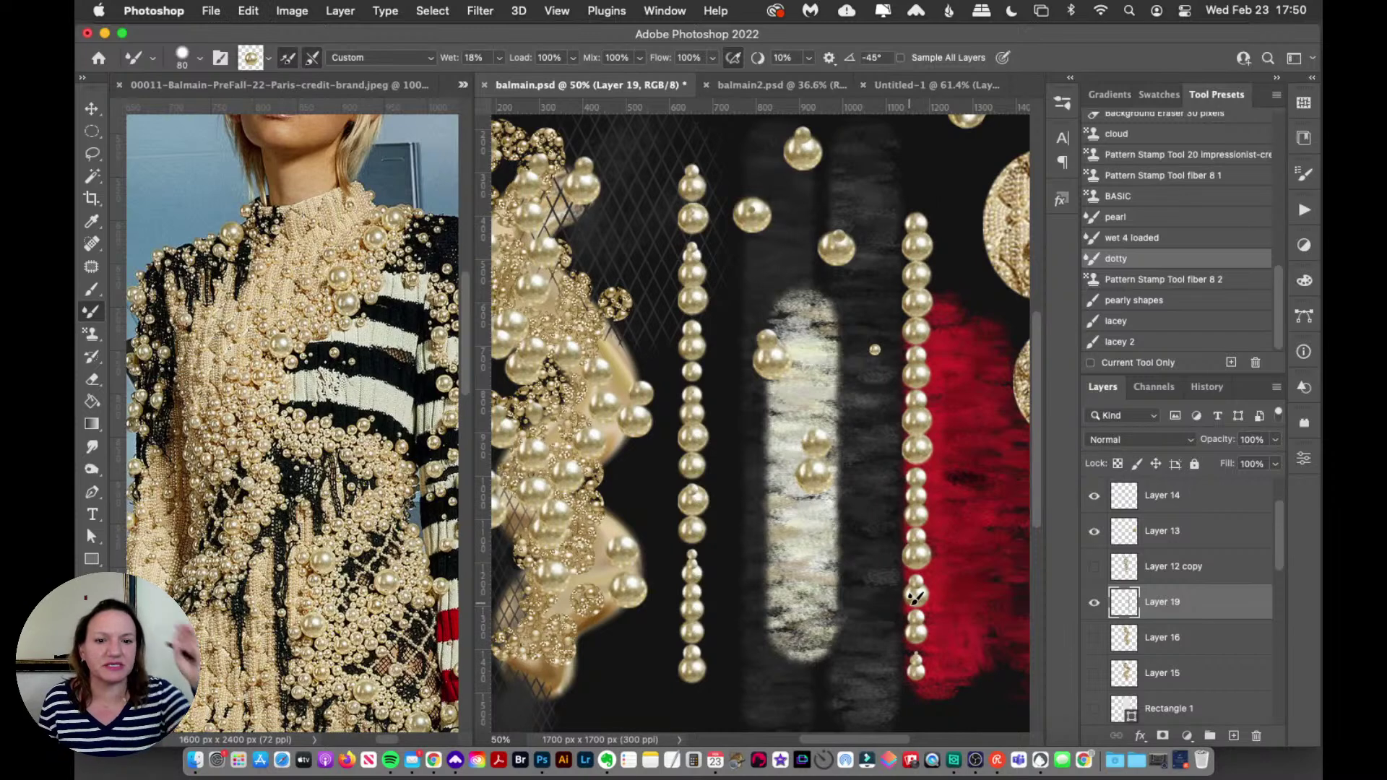
click(1305, 174)
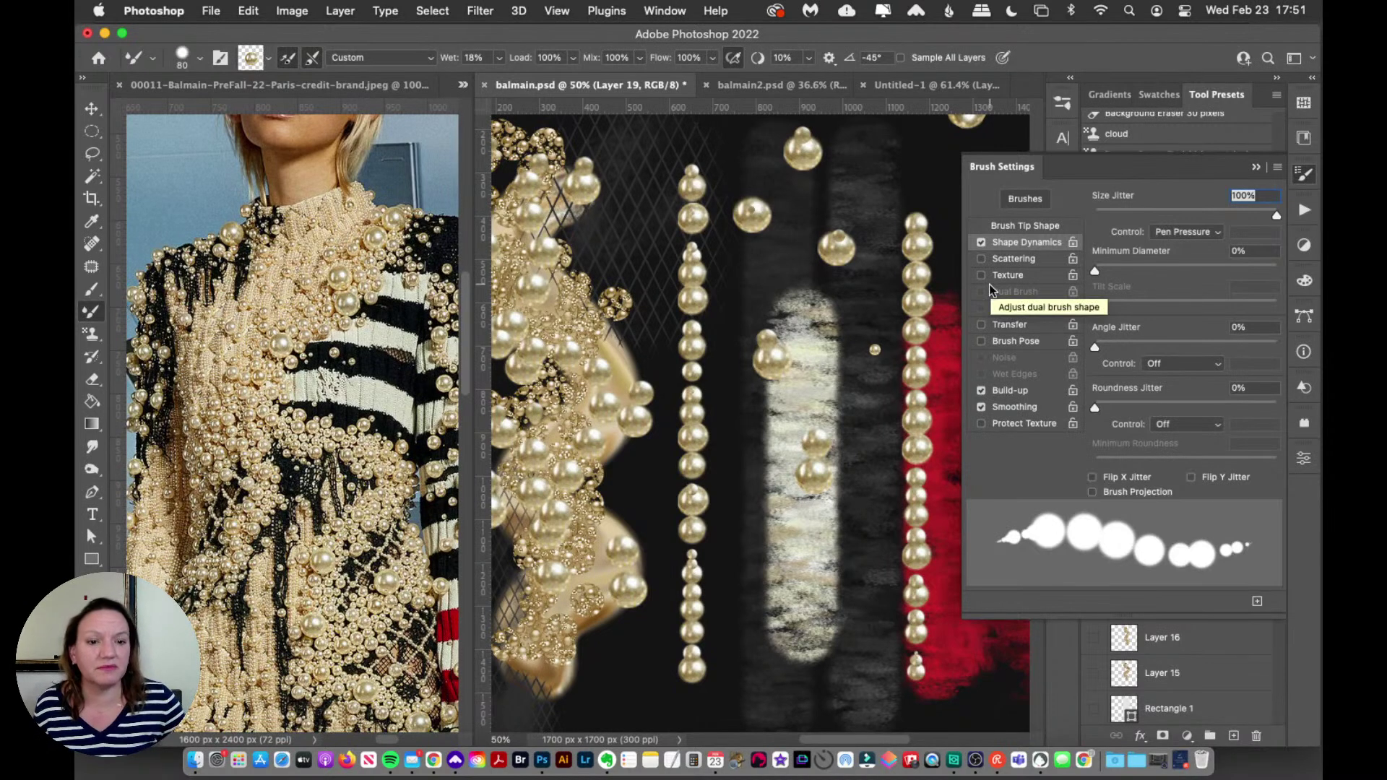
click(1303, 174)
key(super+a)
key(BackSpace)
mouse_move(930, 181)
mouse_down()
mouse_move(909, 516)
mouse_move(922, 709)
mouse_up()
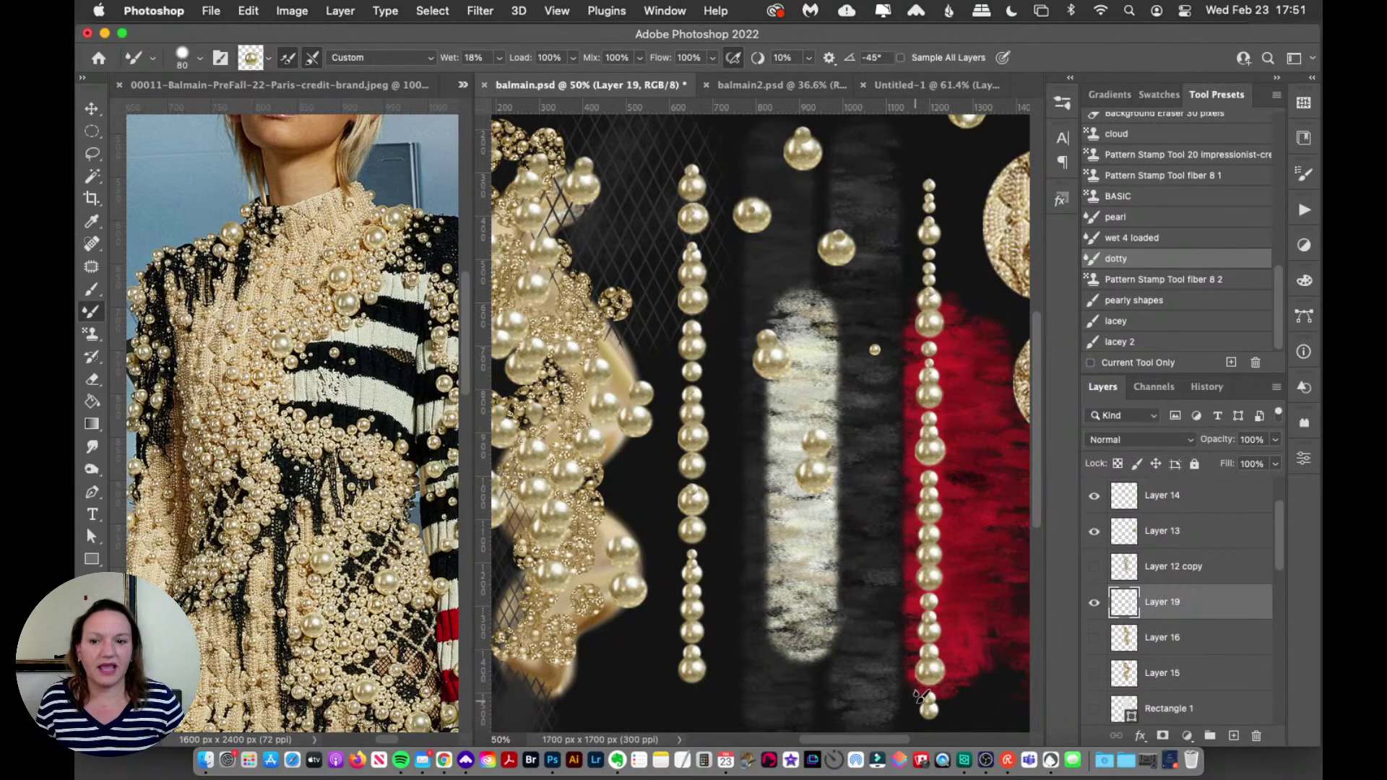
drag(464, 347, 464, 433)
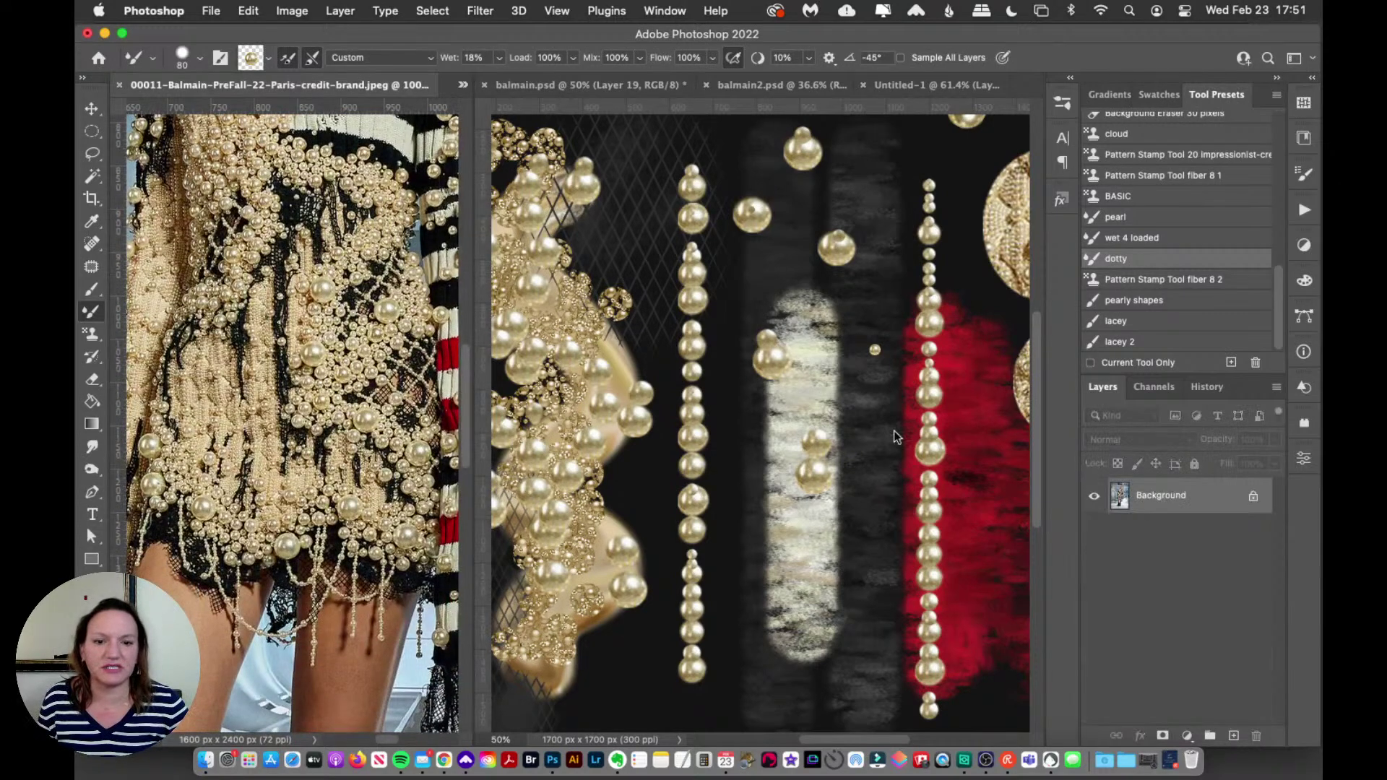
Step: Back in balmain.psd, try pearl strokes along the white stripe and undo them
click(882, 316)
click(304, 356)
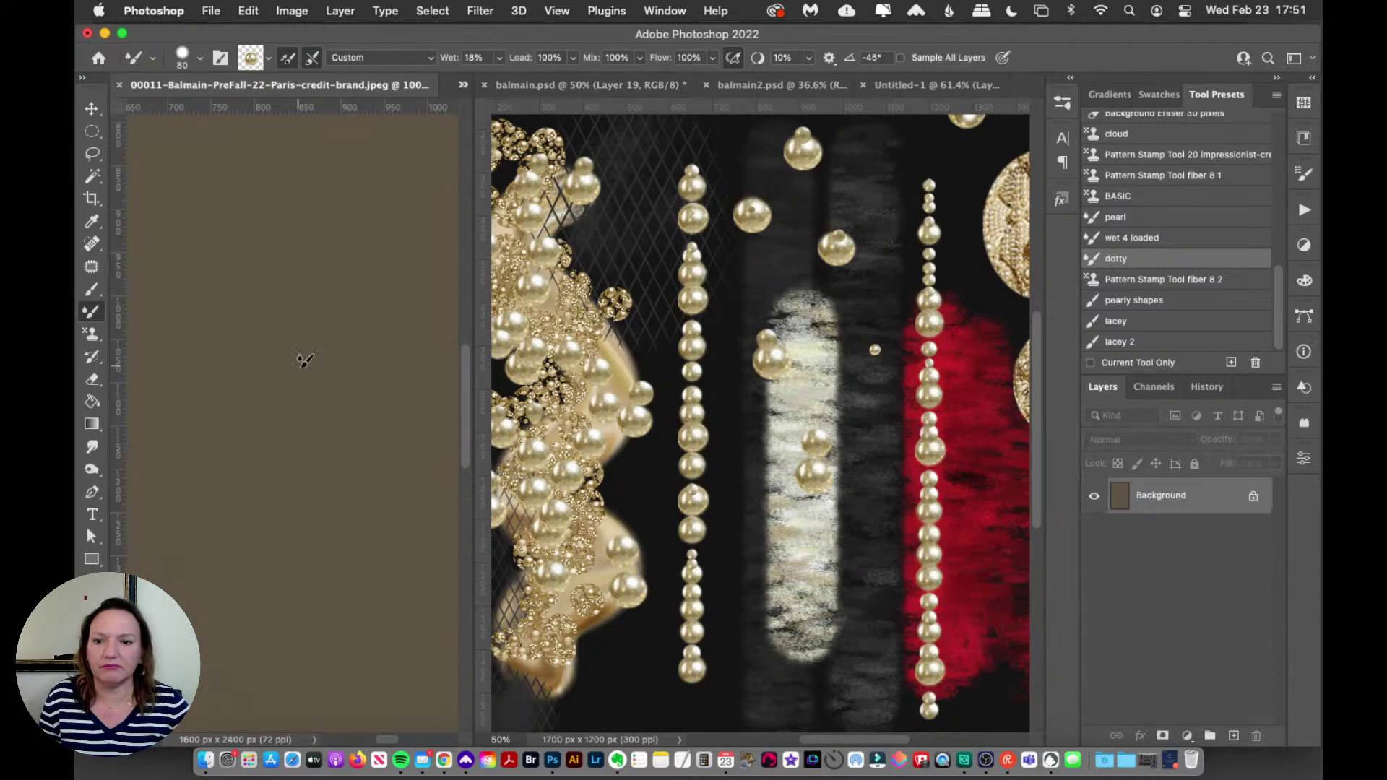
click(864, 396)
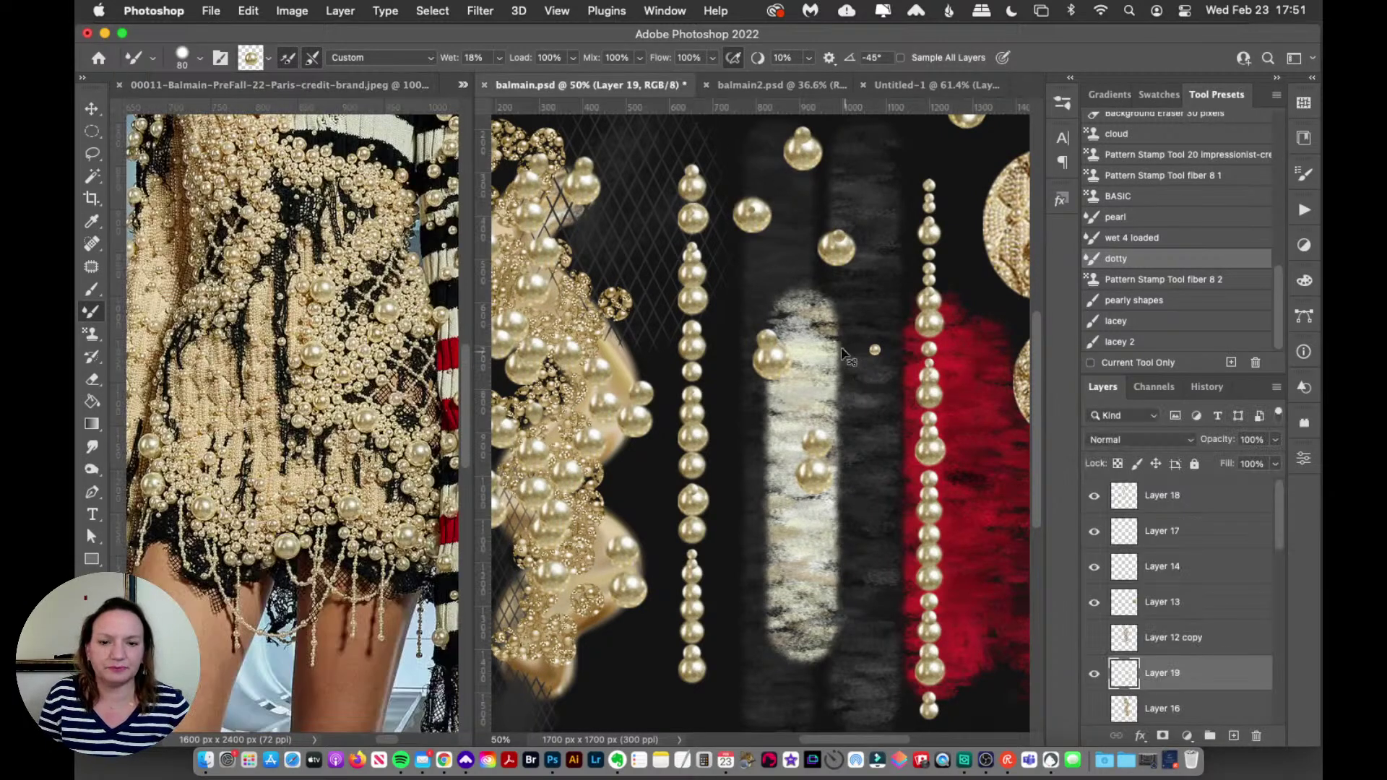
mouse_move(793, 313)
mouse_down()
mouse_move(802, 372)
mouse_move(891, 453)
mouse_move(964, 396)
mouse_move(982, 311)
mouse_up()
mouse_move(751, 541)
mouse_down()
mouse_move(843, 667)
mouse_move(923, 579)
mouse_move(964, 506)
mouse_up()
key(super+z)
key(super+z)
key(super+z)
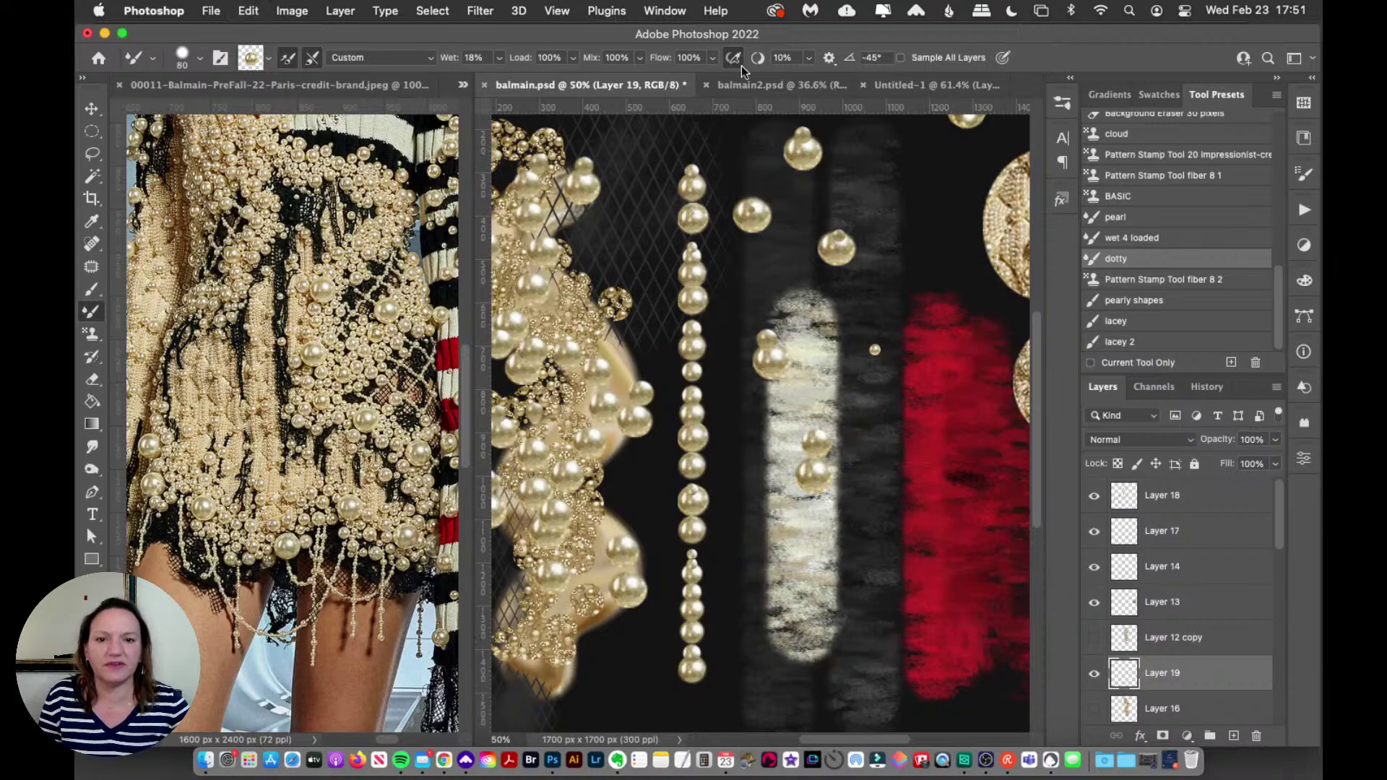
Step: Show the balmain2.psd invitation and zoom out the Balmain reference photo with the Zoom tool
click(773, 85)
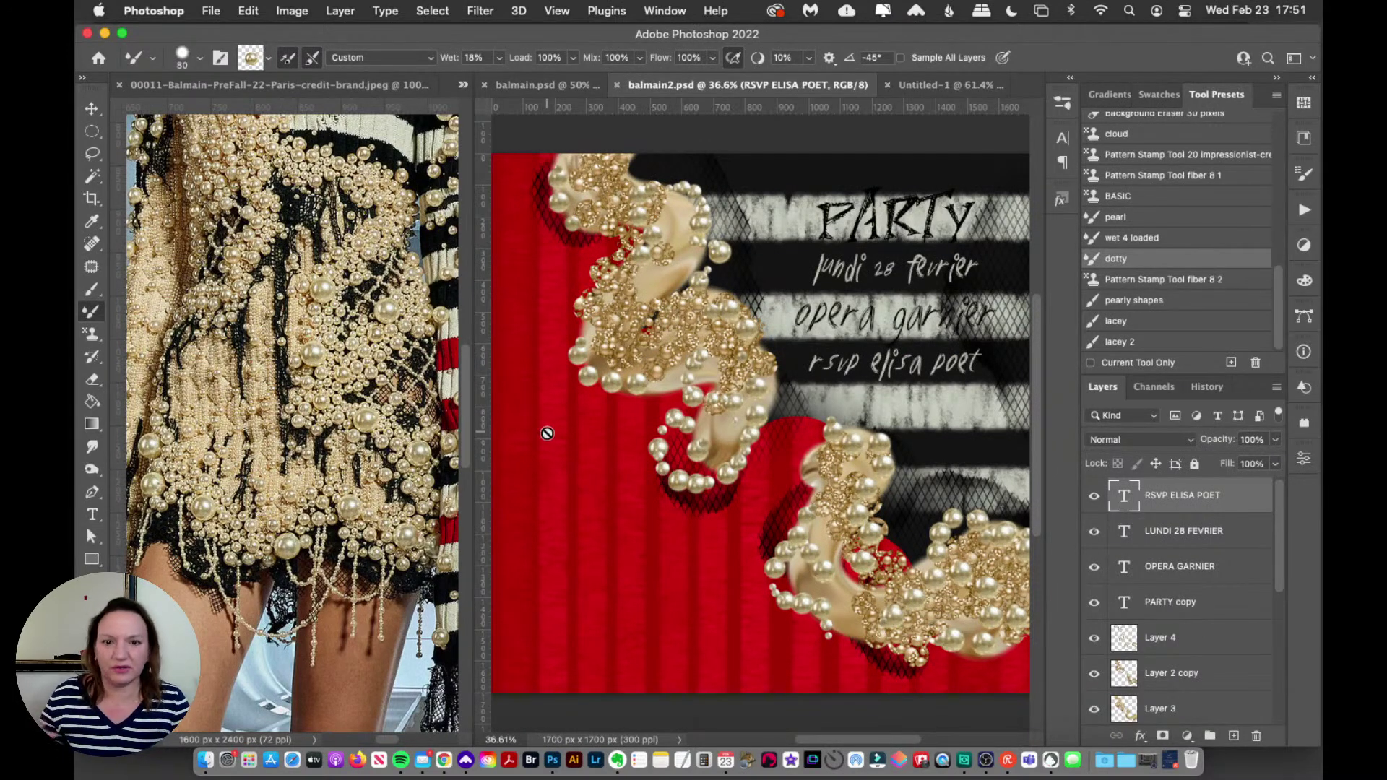
drag(467, 426, 462, 340)
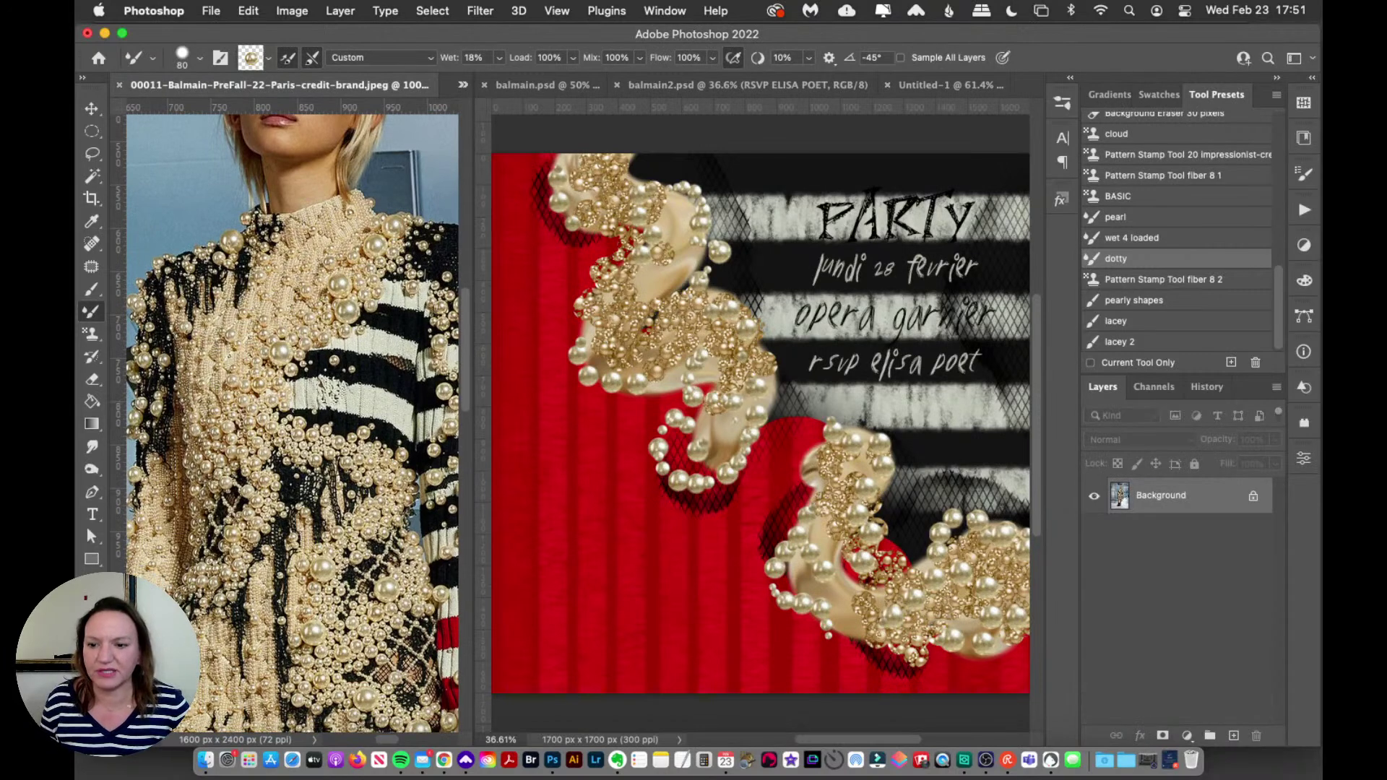
key(z)
alt+click(359, 449)
drag(380, 734, 392, 743)
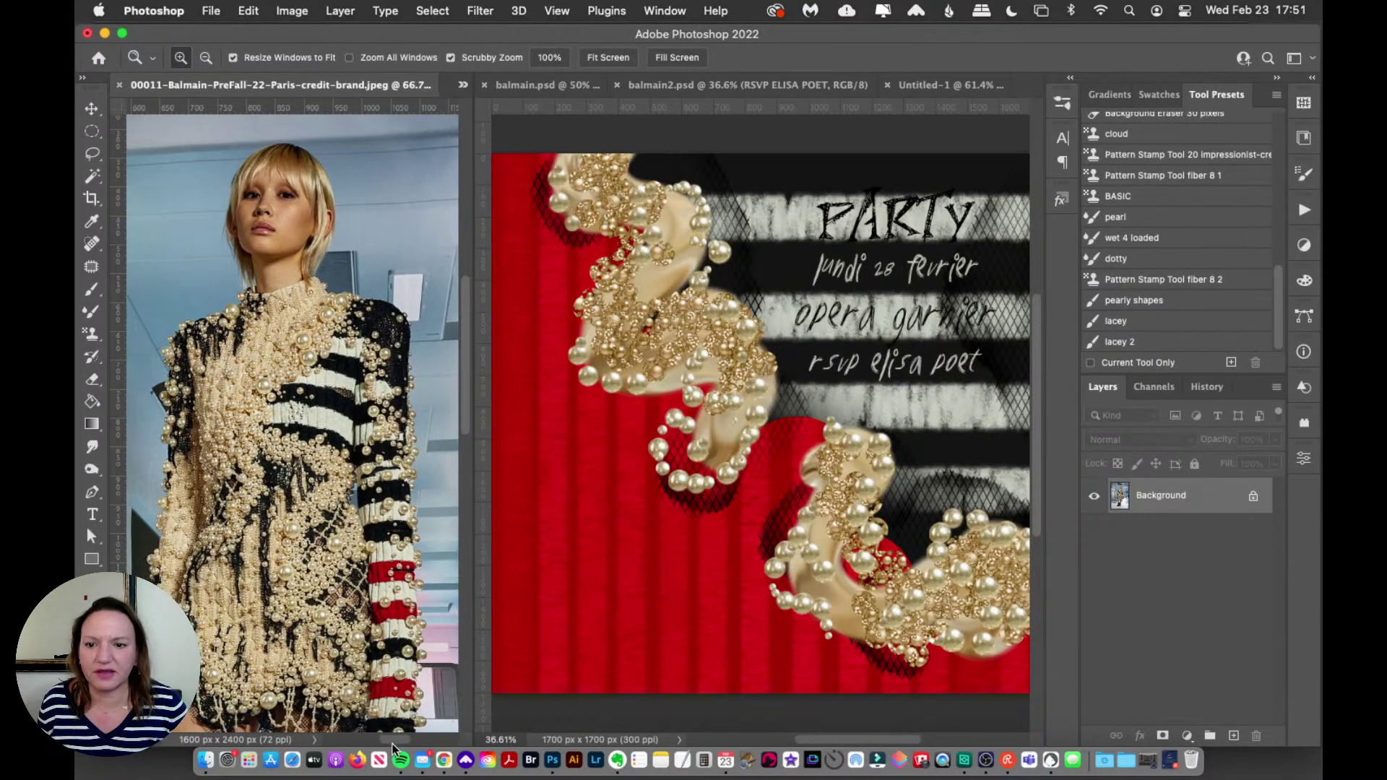
drag(467, 393, 471, 429)
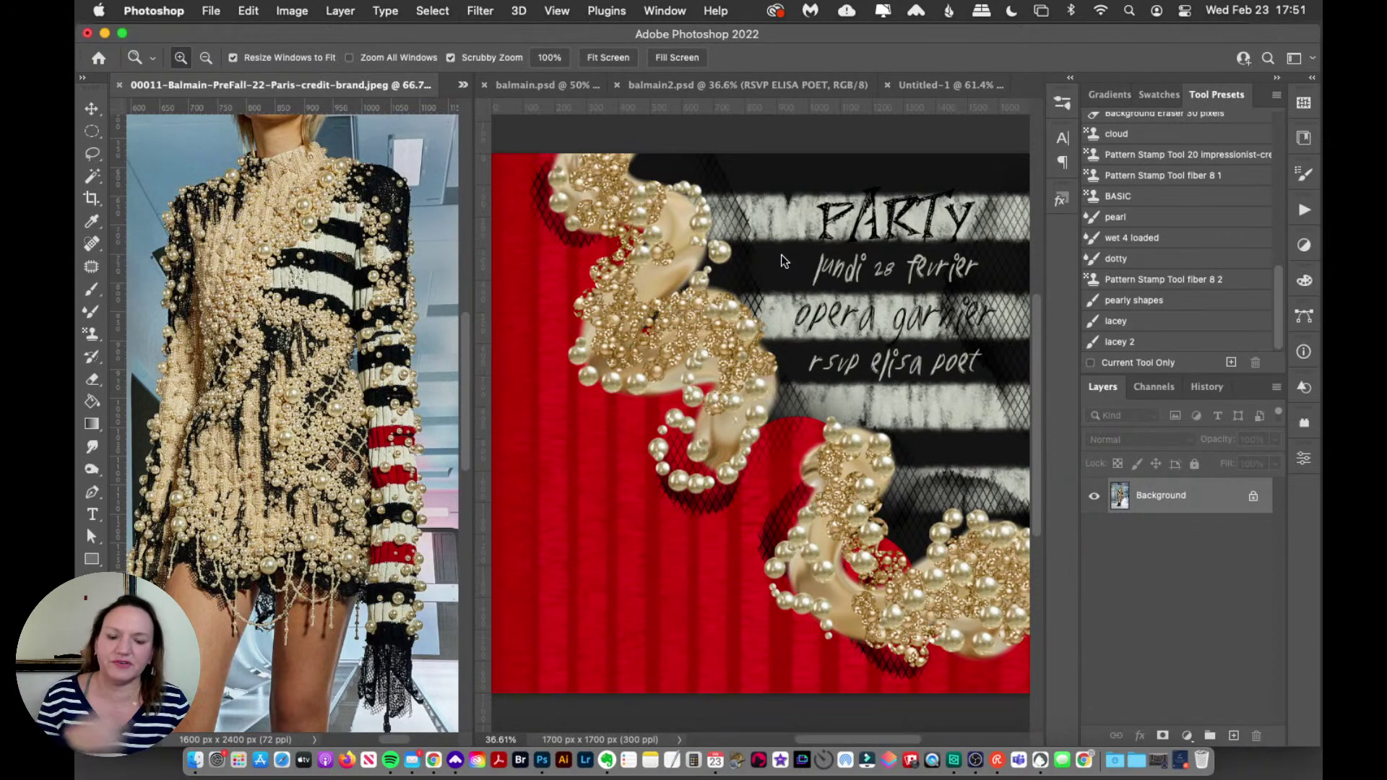
scroll(471, 349, up, 5)
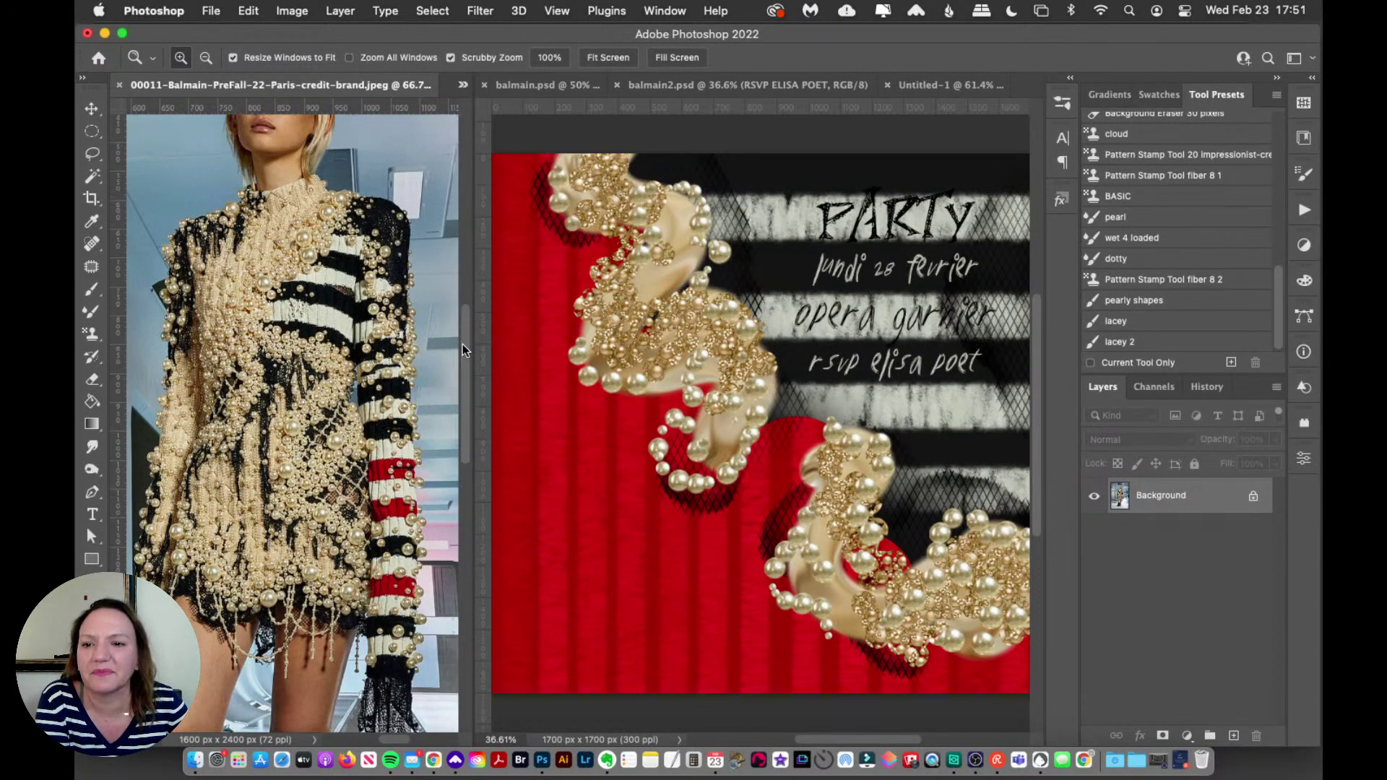
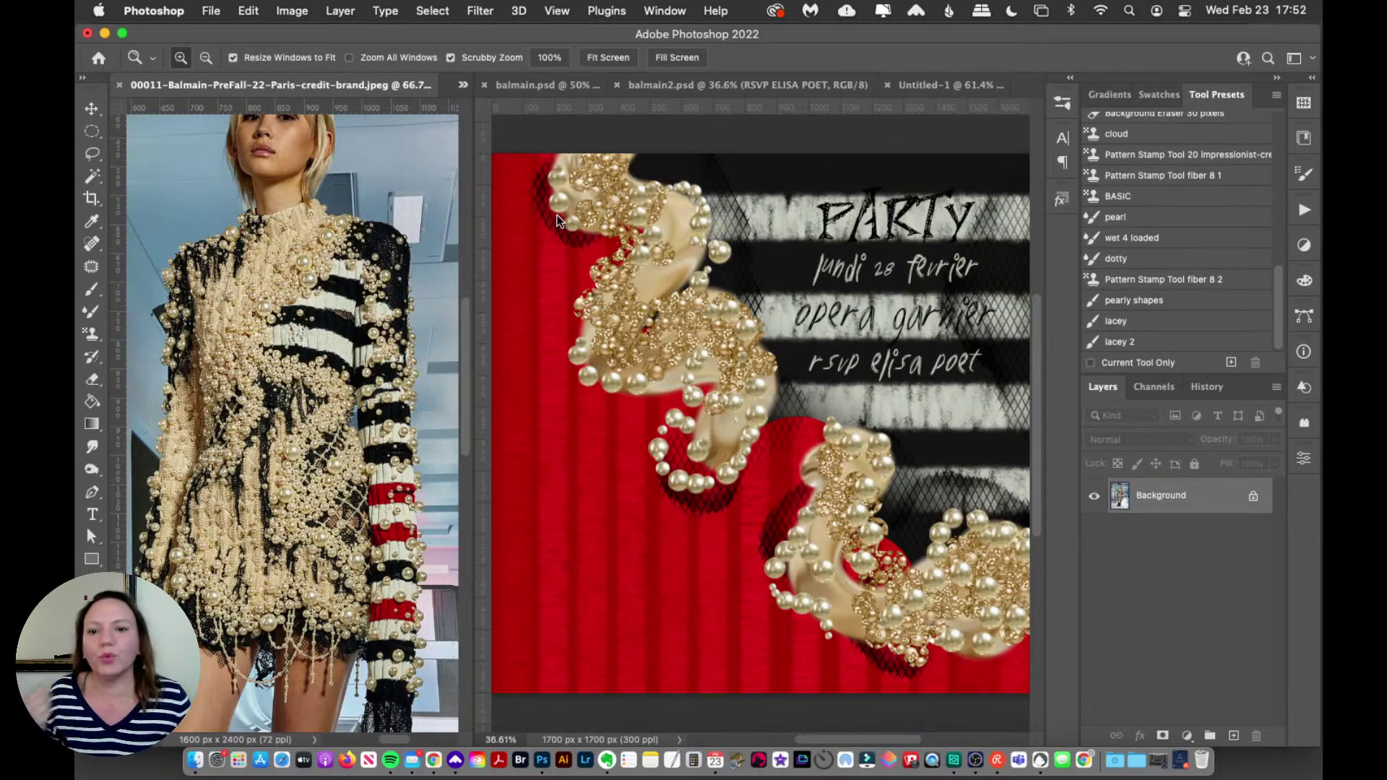
Step: In balmain2.psd, auto-select Layer 5, the red knit background layer
click(92, 108)
click(697, 416)
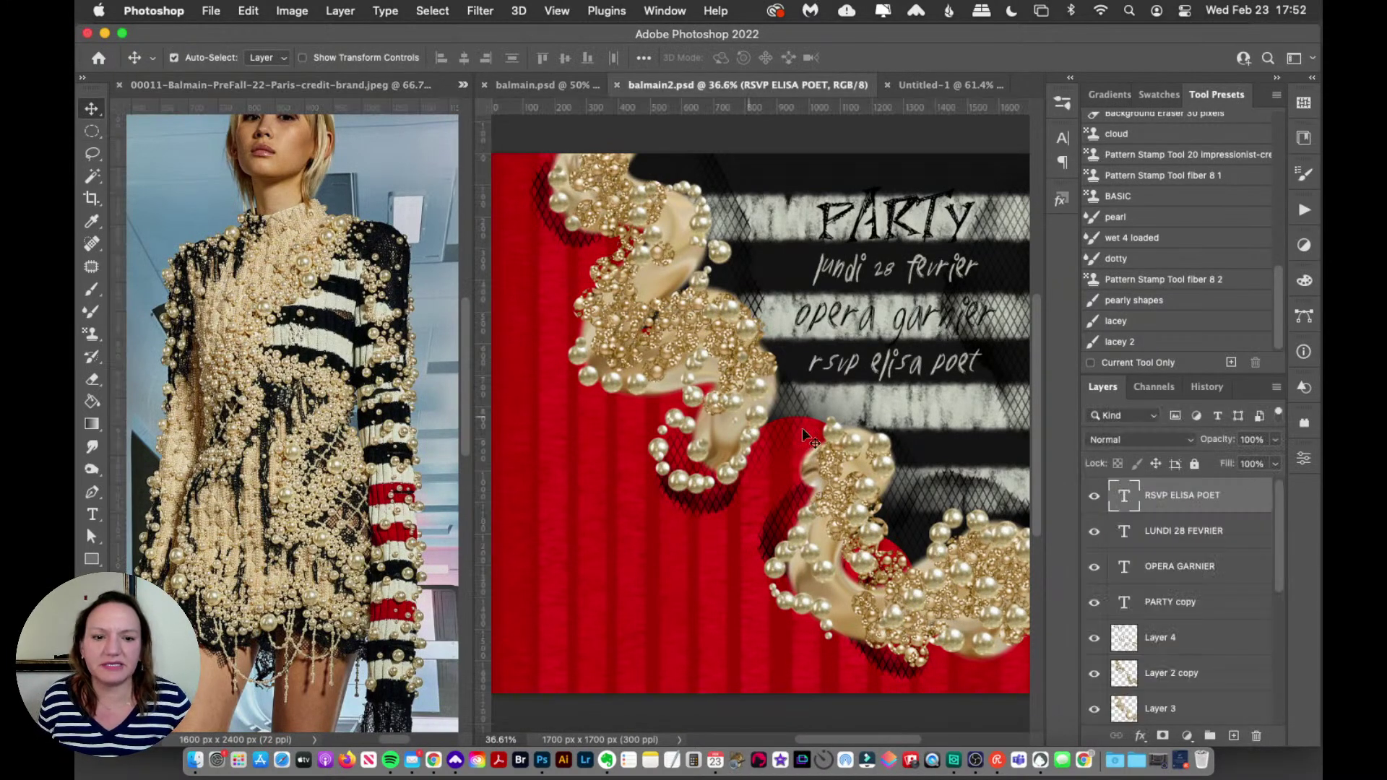
click(619, 528)
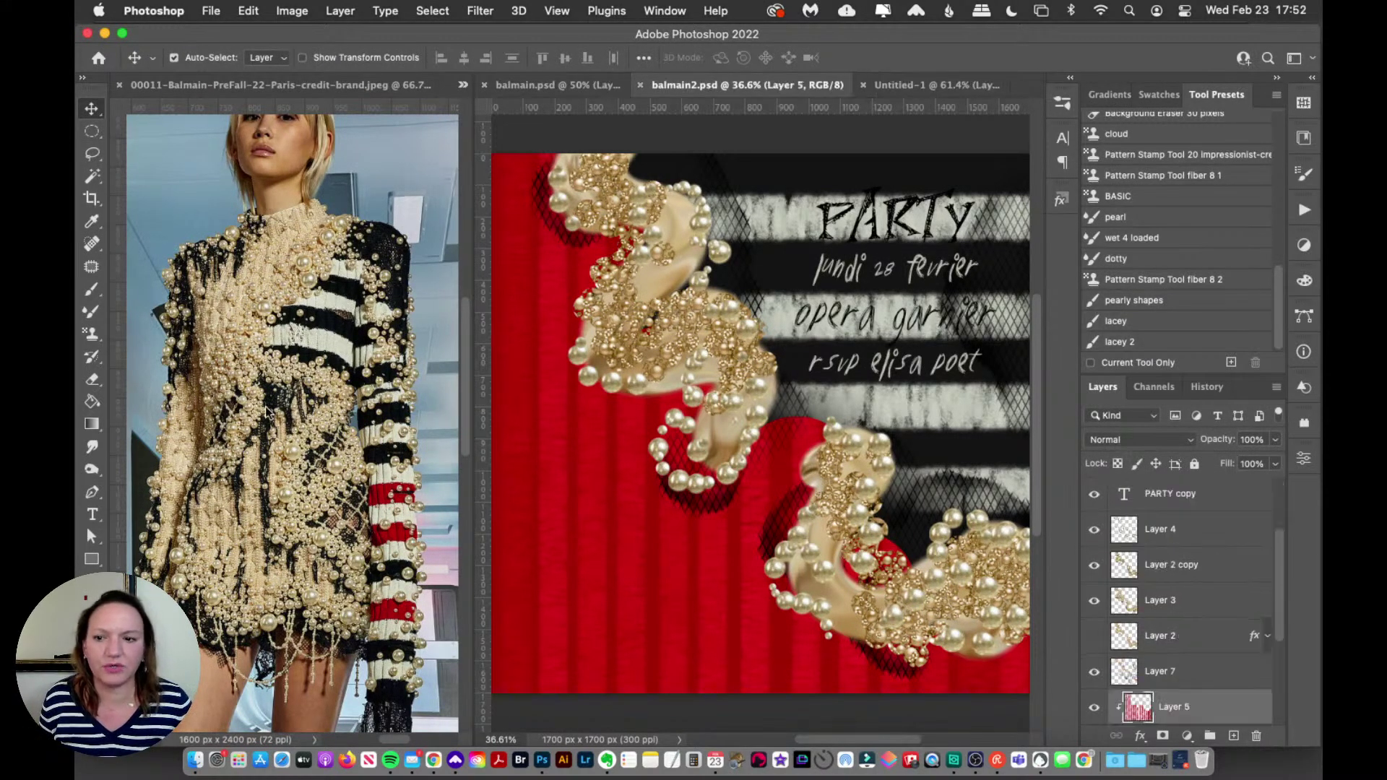
scroll(1272, 610, down, 2)
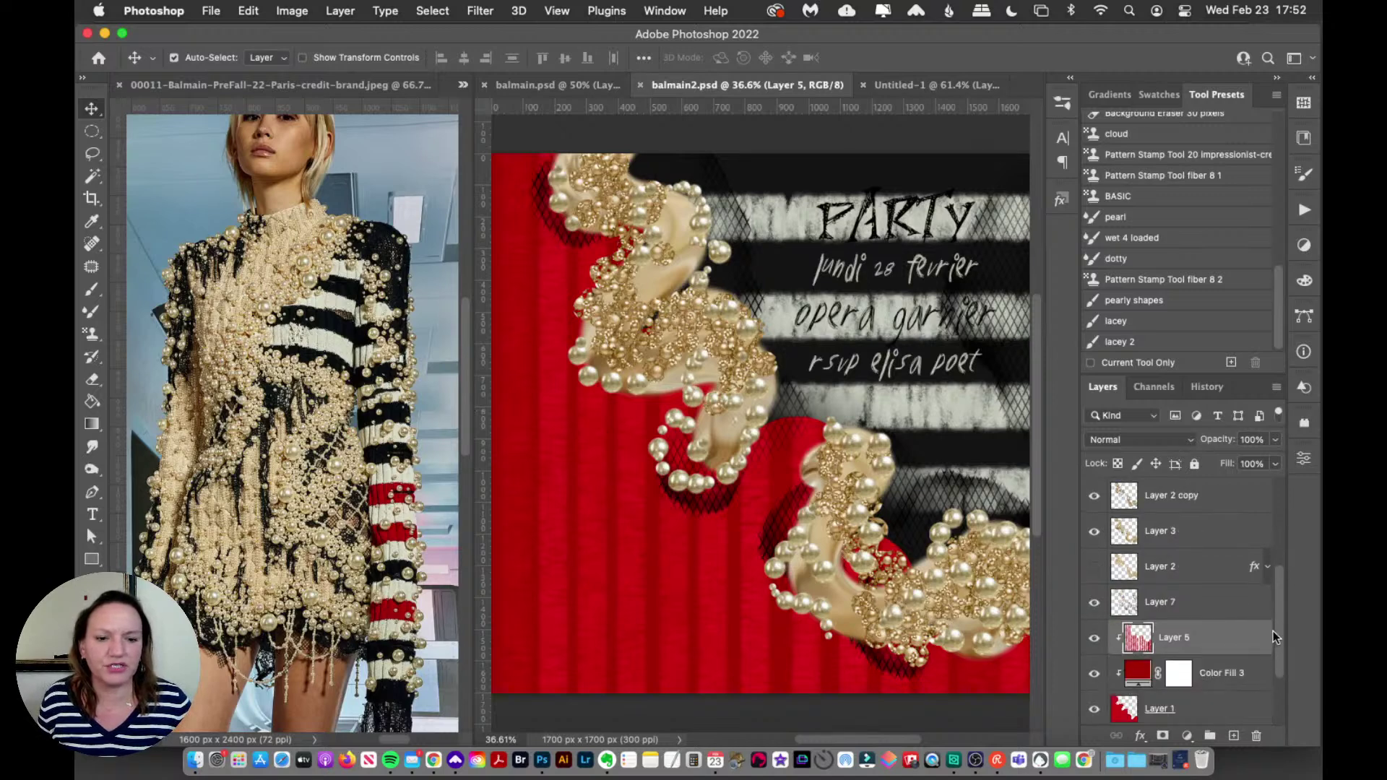
Step: Choose the Pattern Stamp tool with the 144 px fiber 8 brush, then return to balmain.psd
click(1060, 98)
mouse_move(1038, 479)
mouse_down()
mouse_move(1062, 250)
mouse_move(1075, 265)
mouse_up()
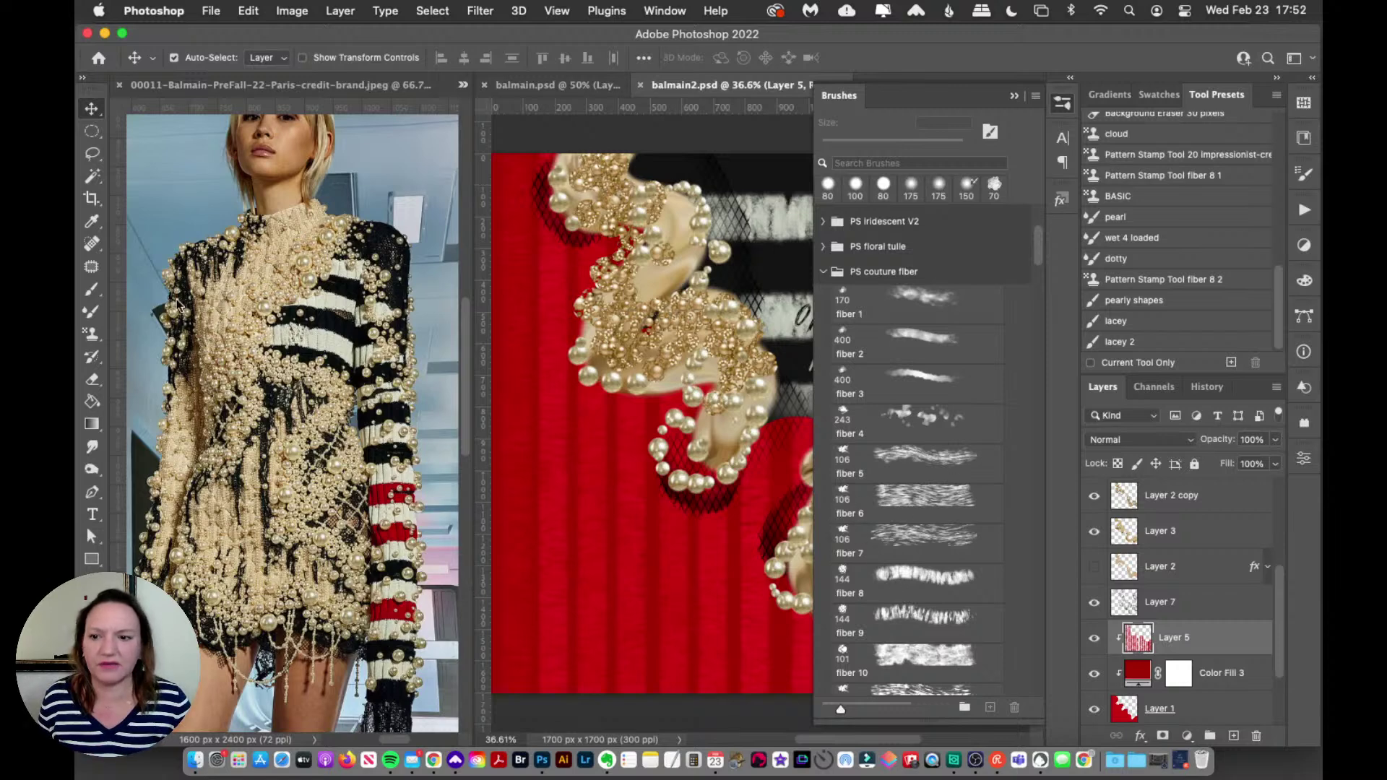
click(94, 340)
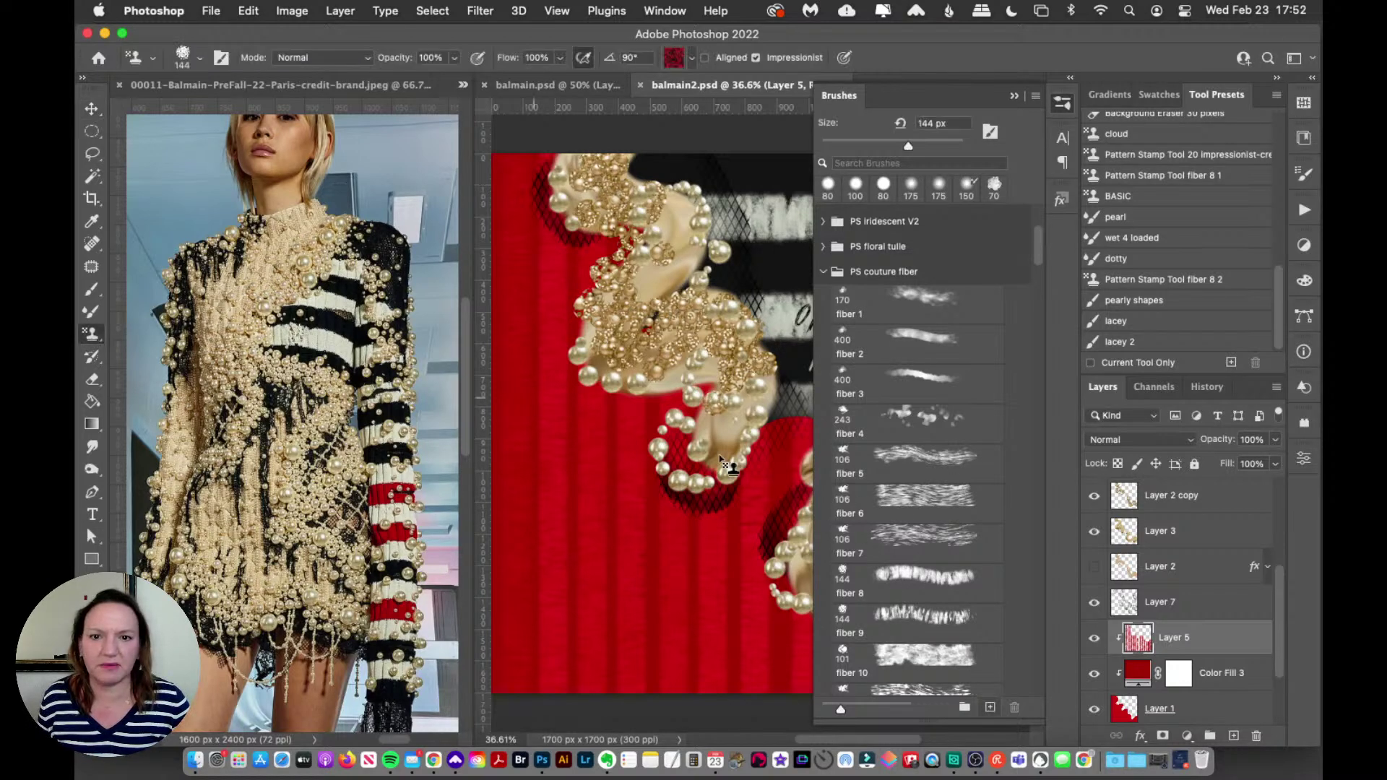
click(910, 581)
click(1062, 103)
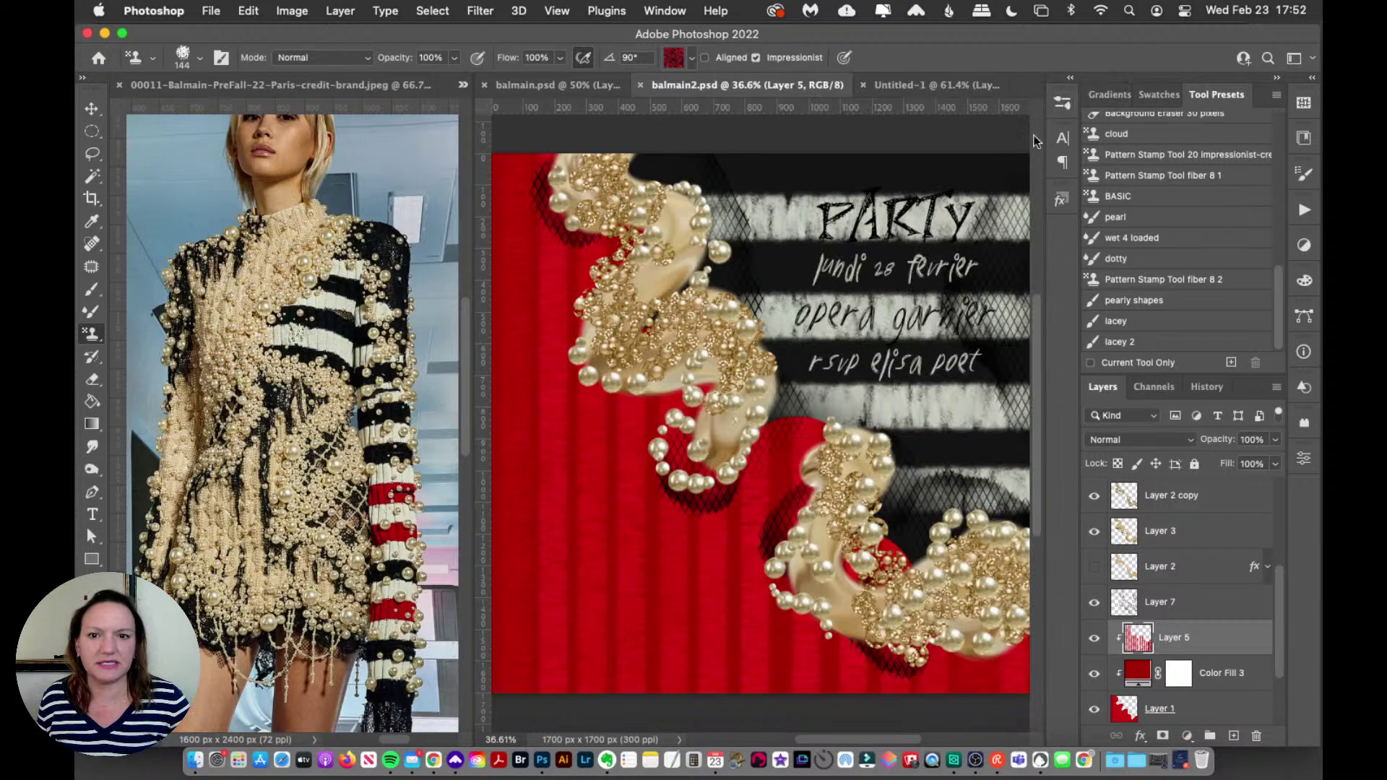
click(549, 85)
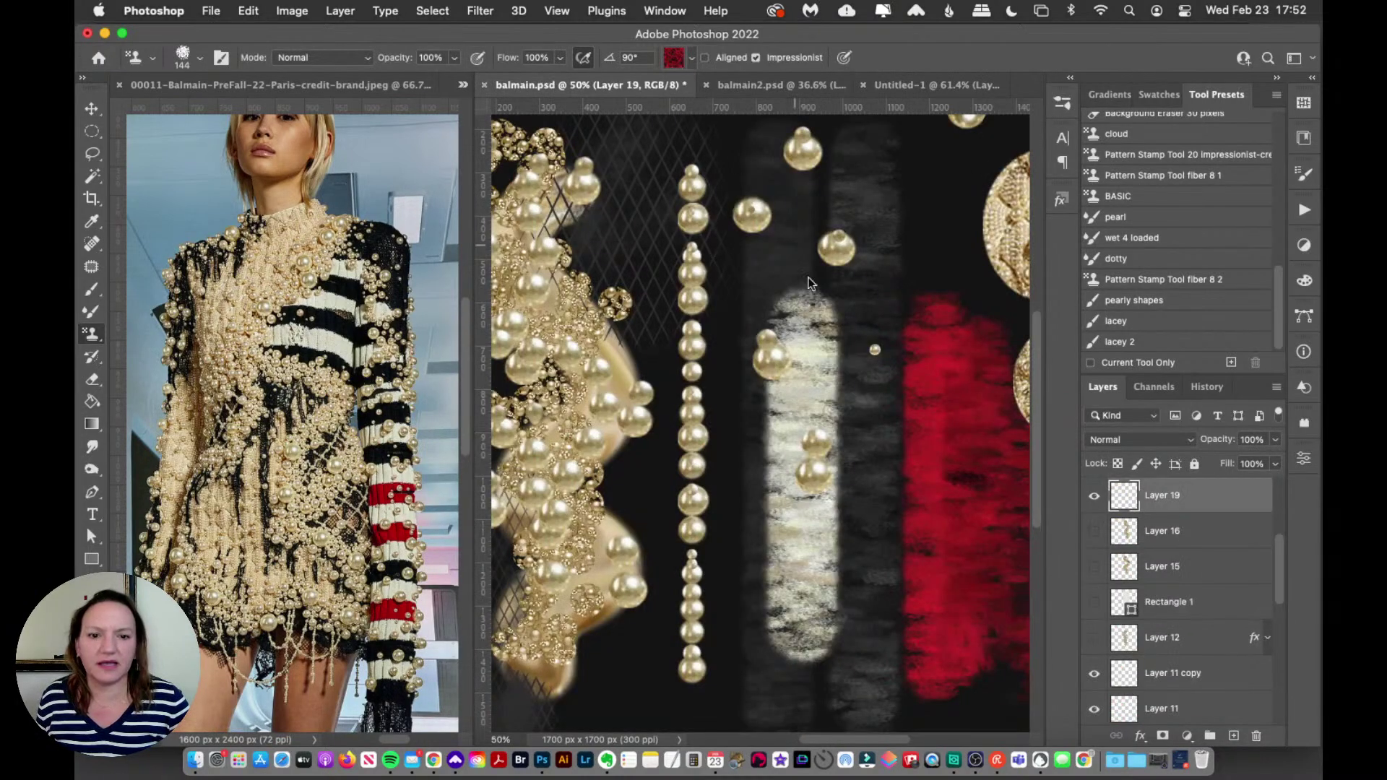
drag(838, 738, 883, 727)
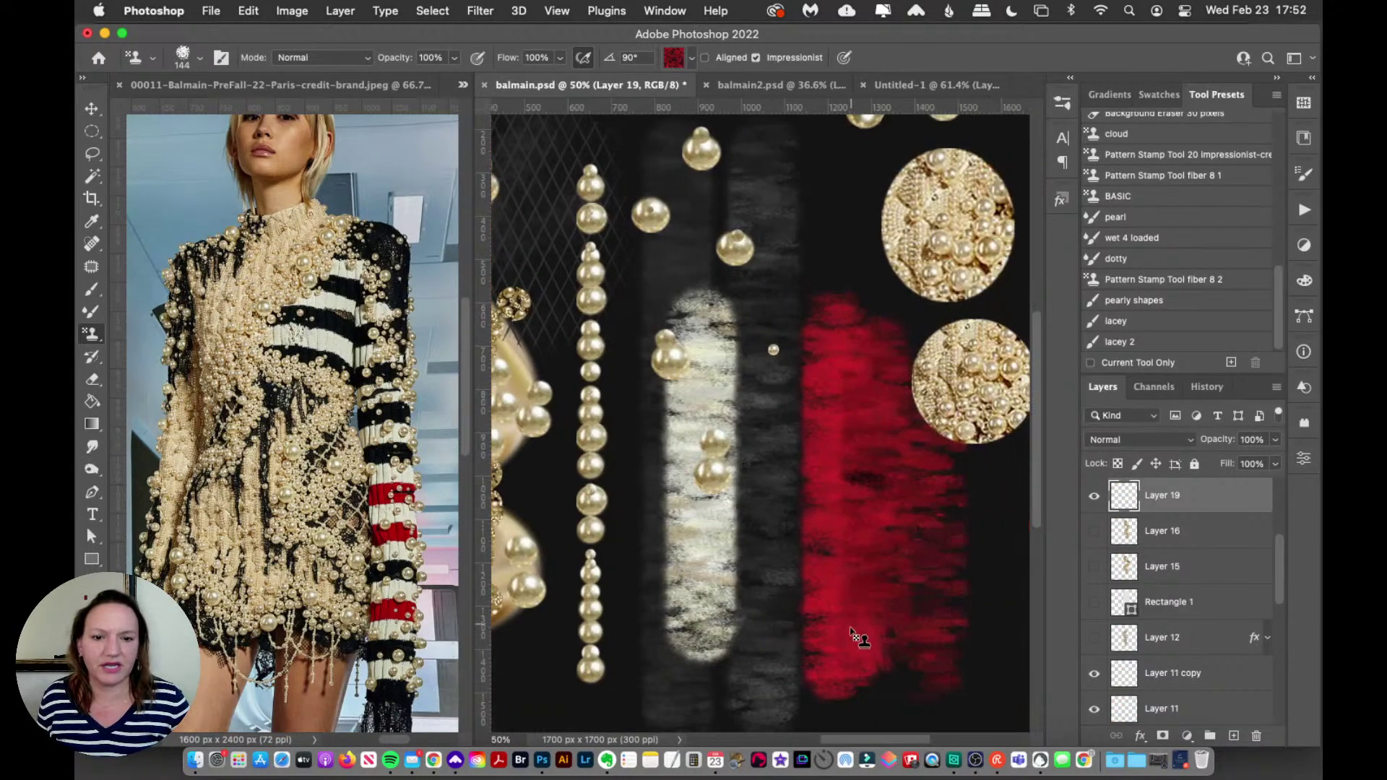
drag(1042, 405, 1026, 369)
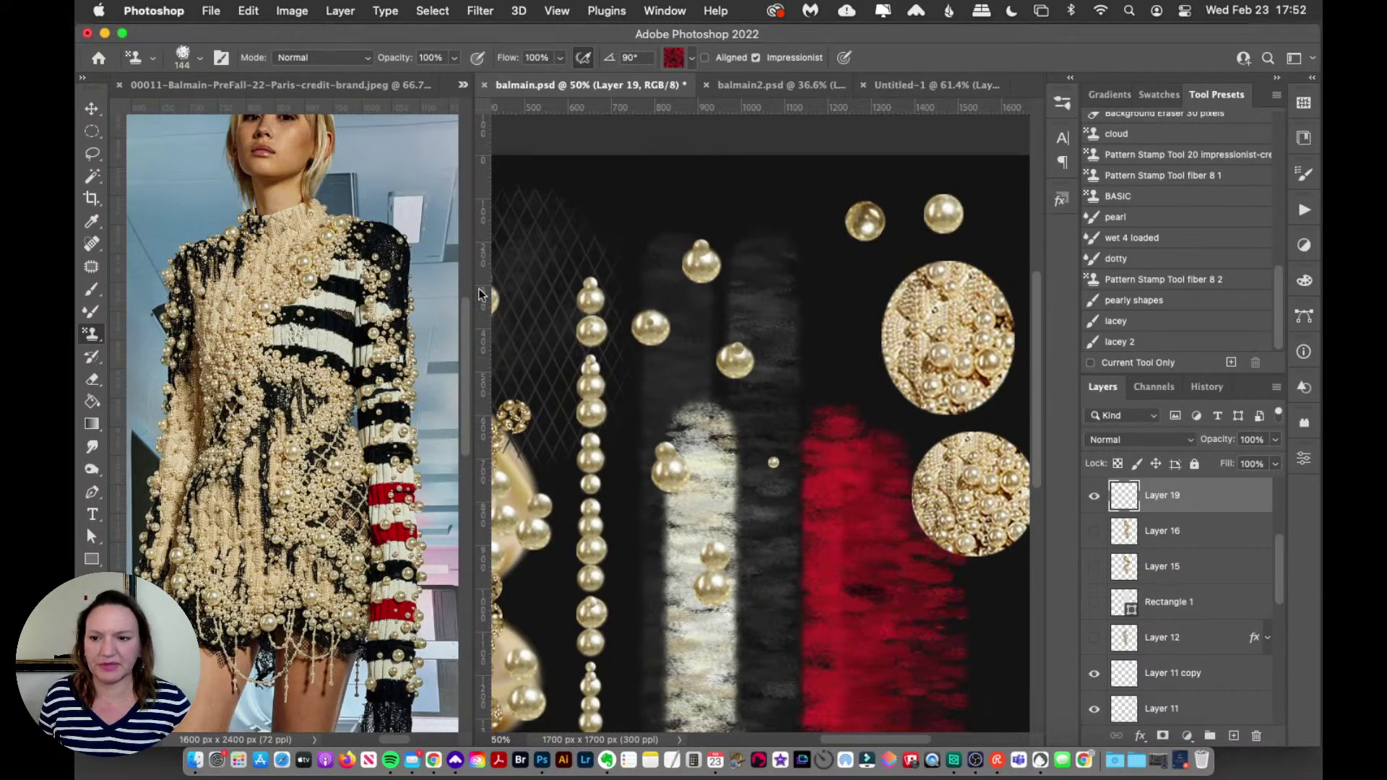
click(672, 58)
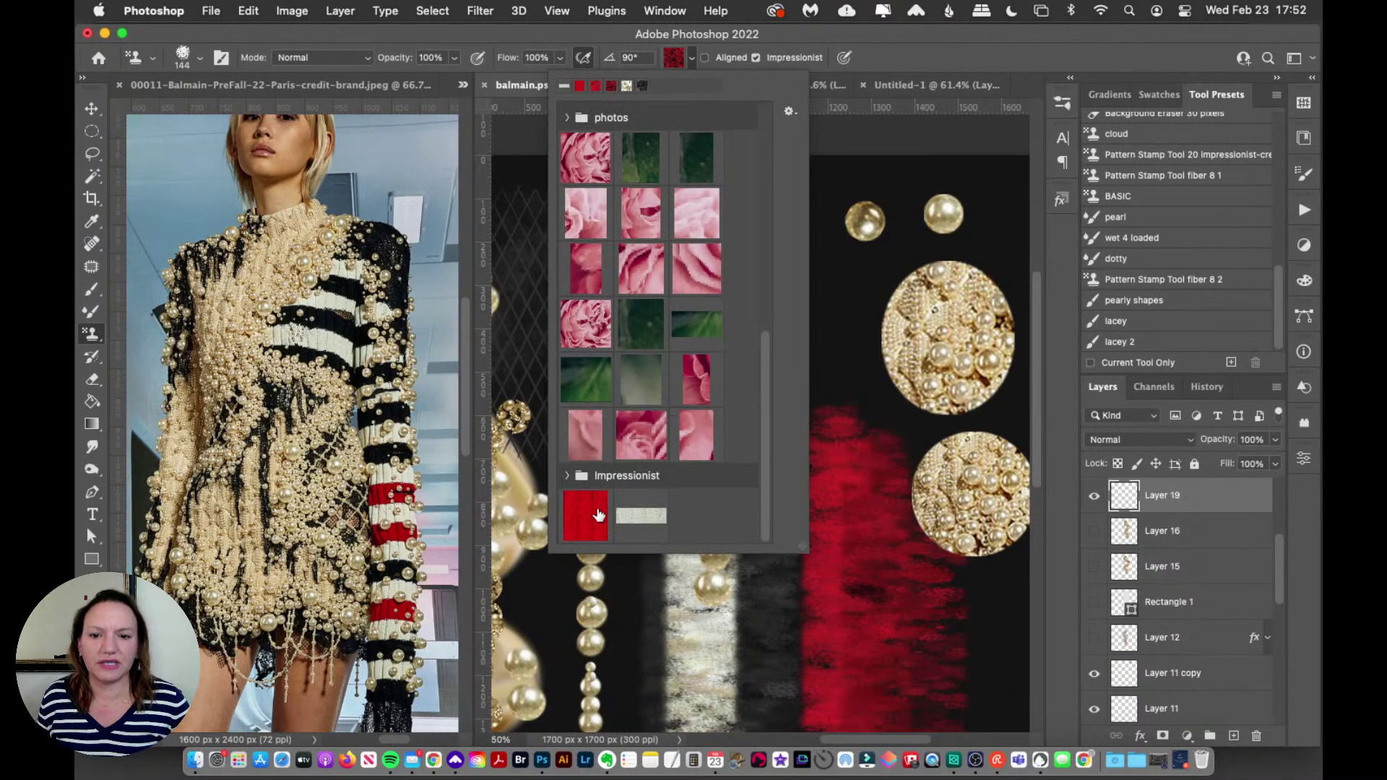
scroll(776, 369, up, 5)
scroll(776, 362, down, 5)
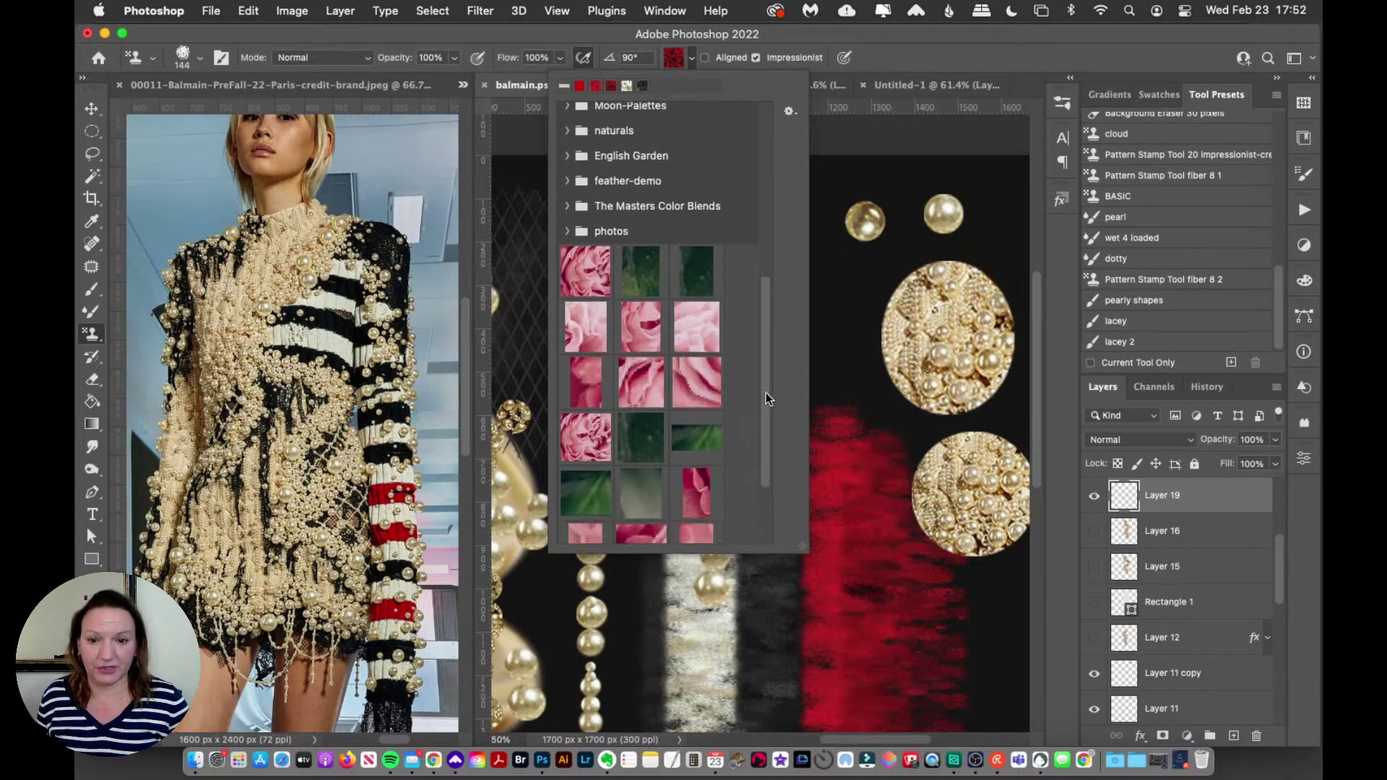
scroll(766, 404, up, 4)
scroll(755, 462, down, 4)
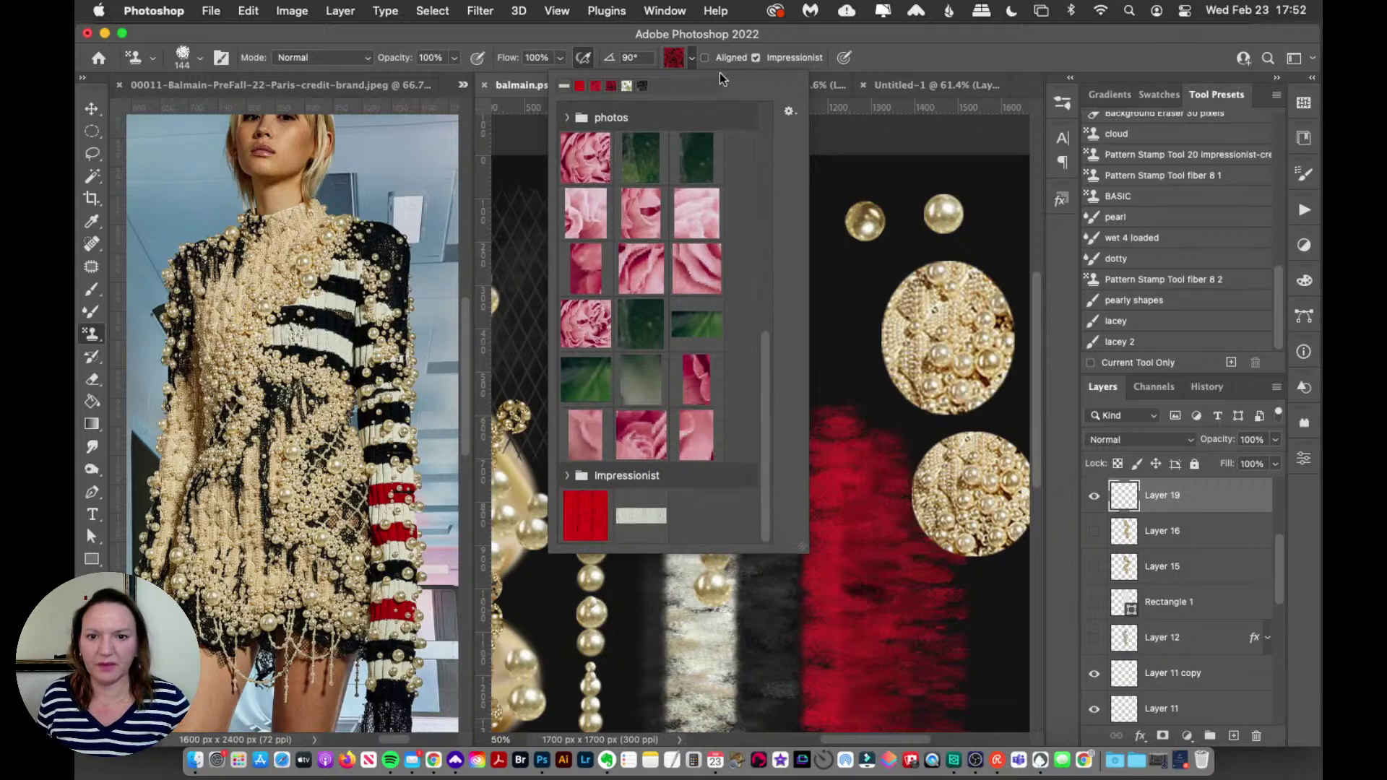
click(722, 42)
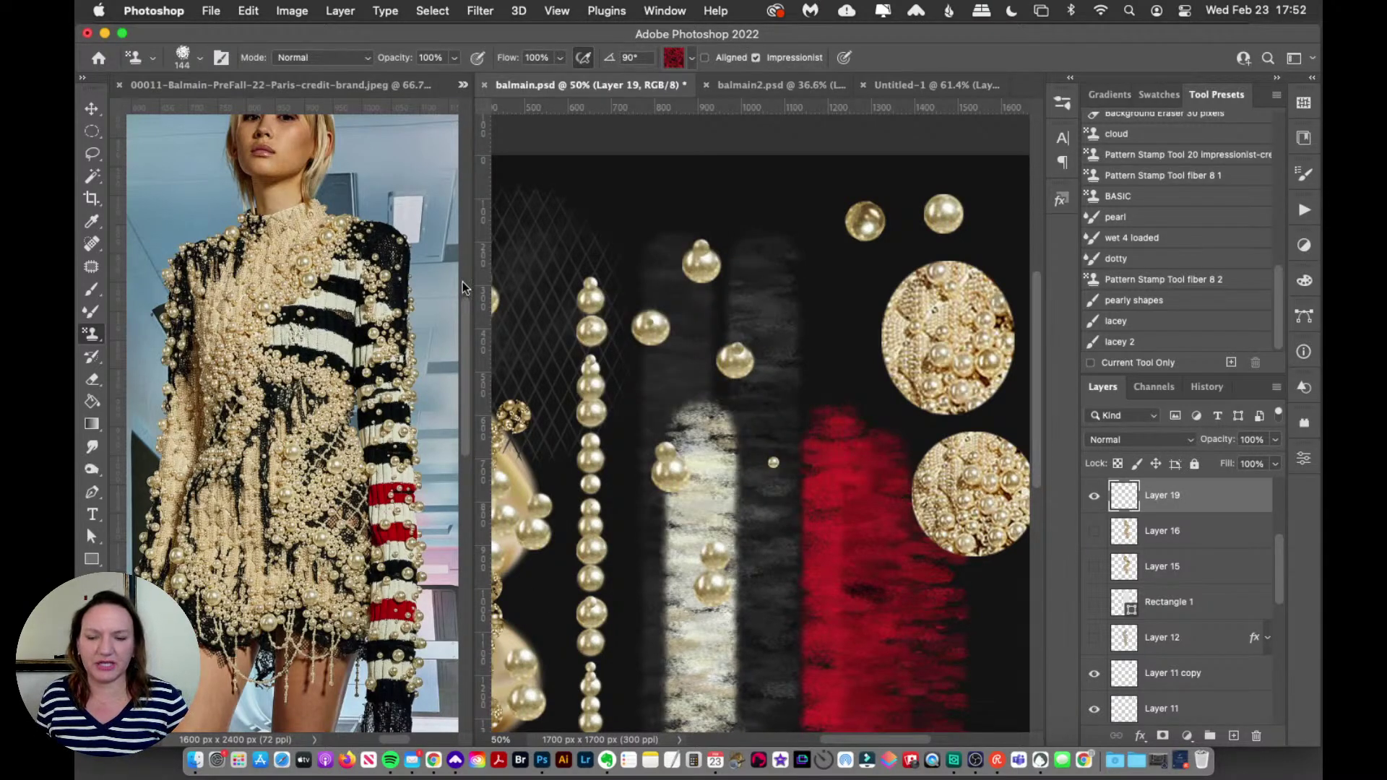
Step: Bring up the red 00007 Balmain photo from the list of open documents
click(463, 84)
click(534, 109)
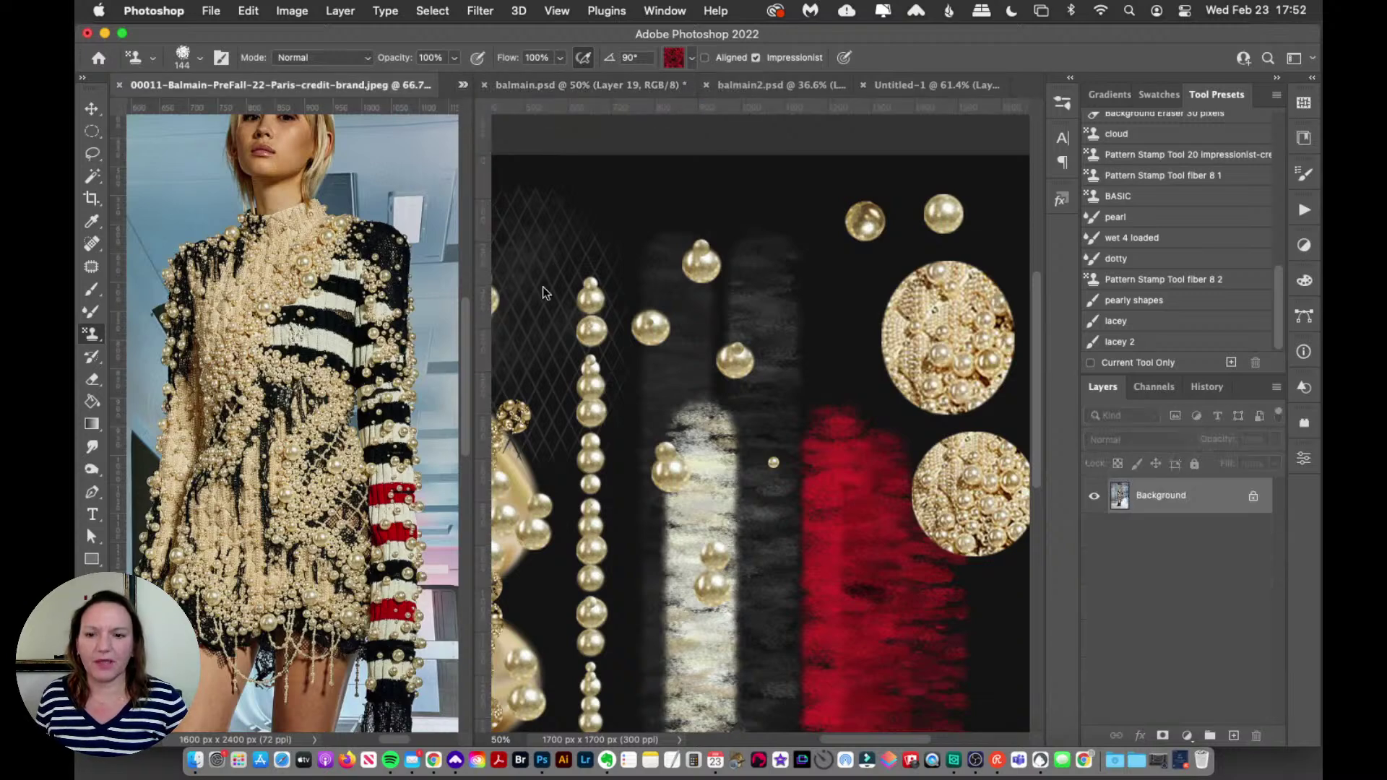
click(462, 85)
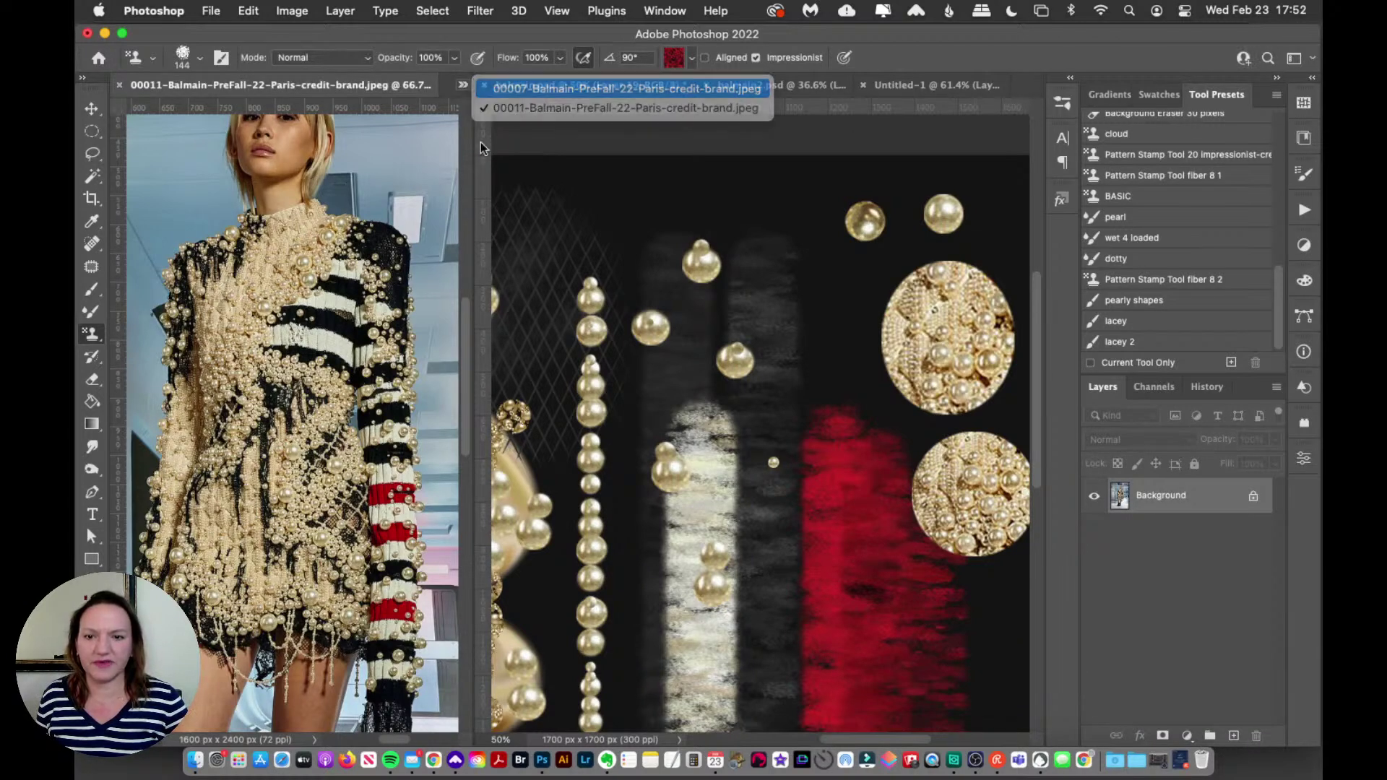
click(500, 123)
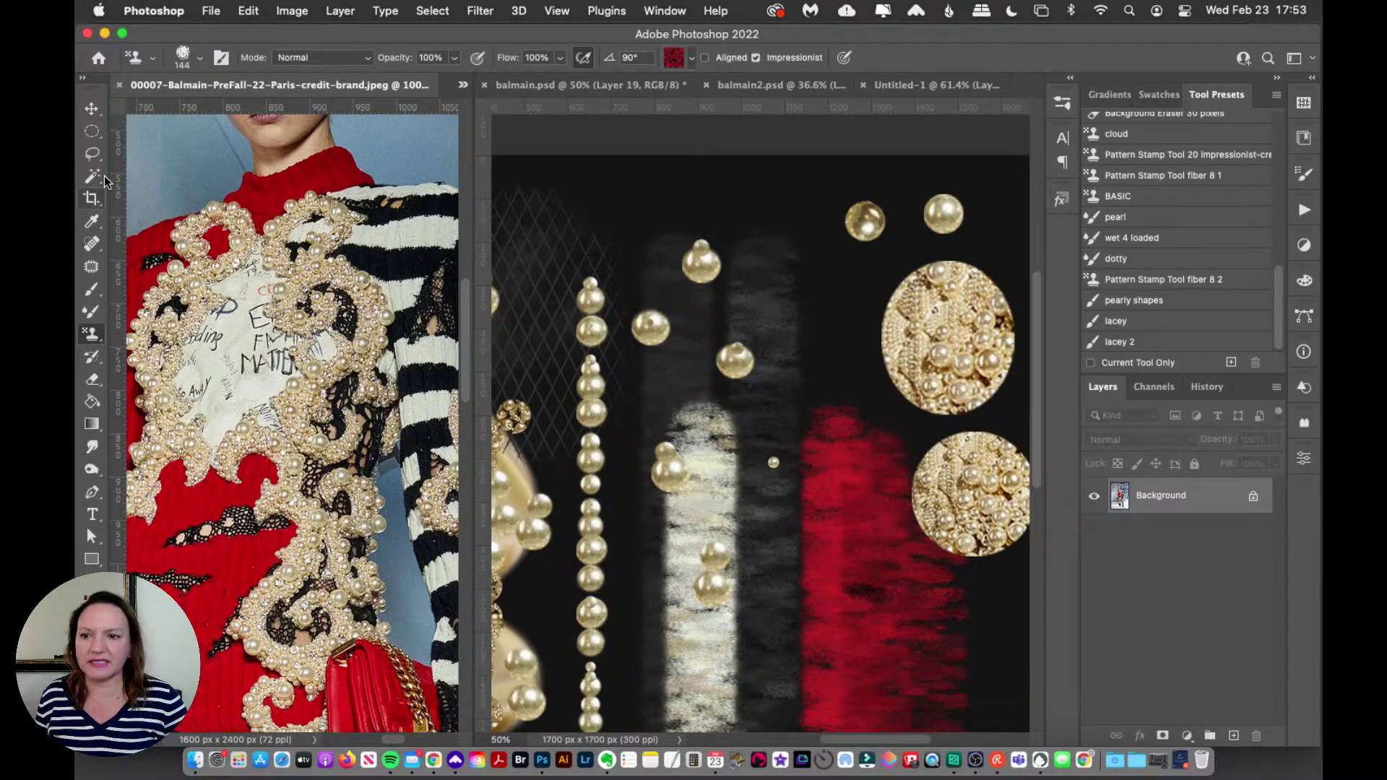
Step: Select a small square of red knit and define it as new Pattern 1329
click(93, 131)
drag(93, 130, 148, 136)
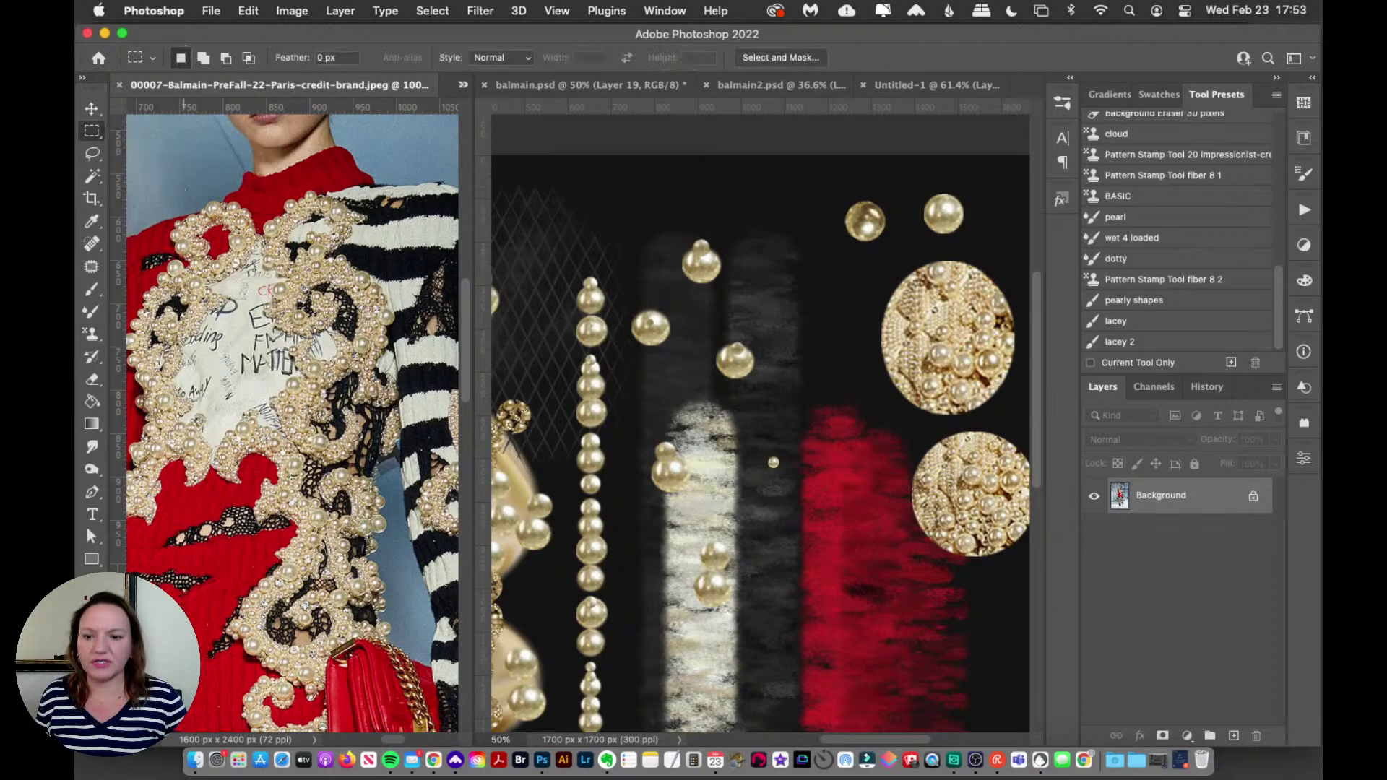
drag(148, 652, 206, 688)
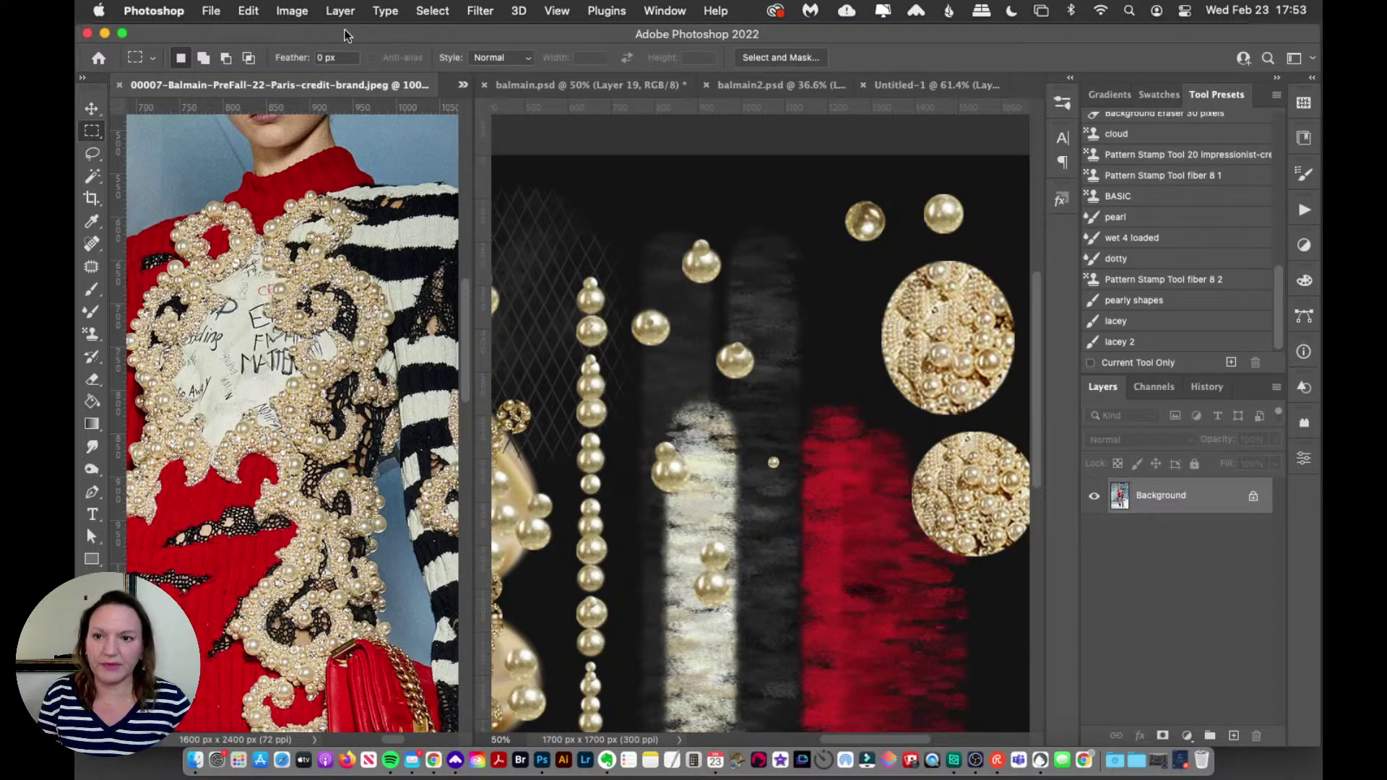
click(248, 11)
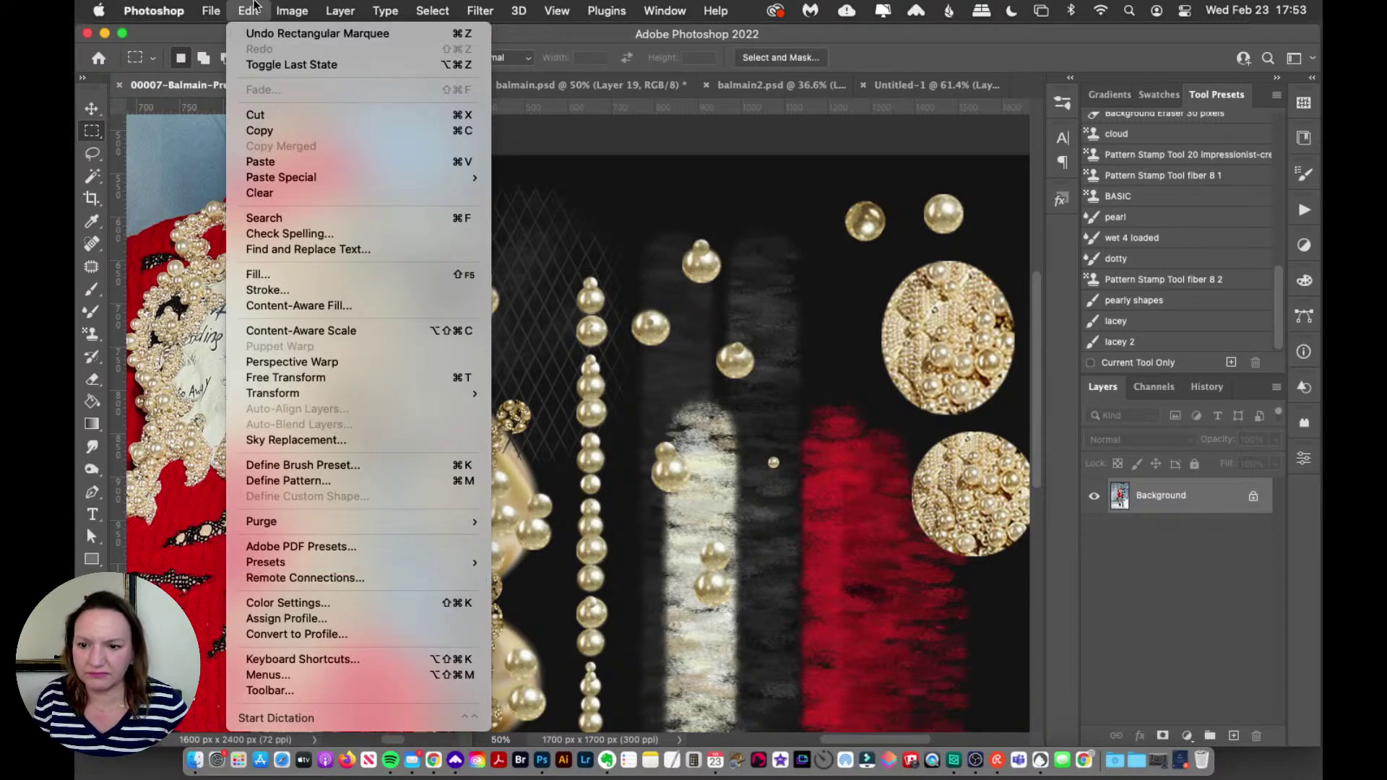
click(292, 481)
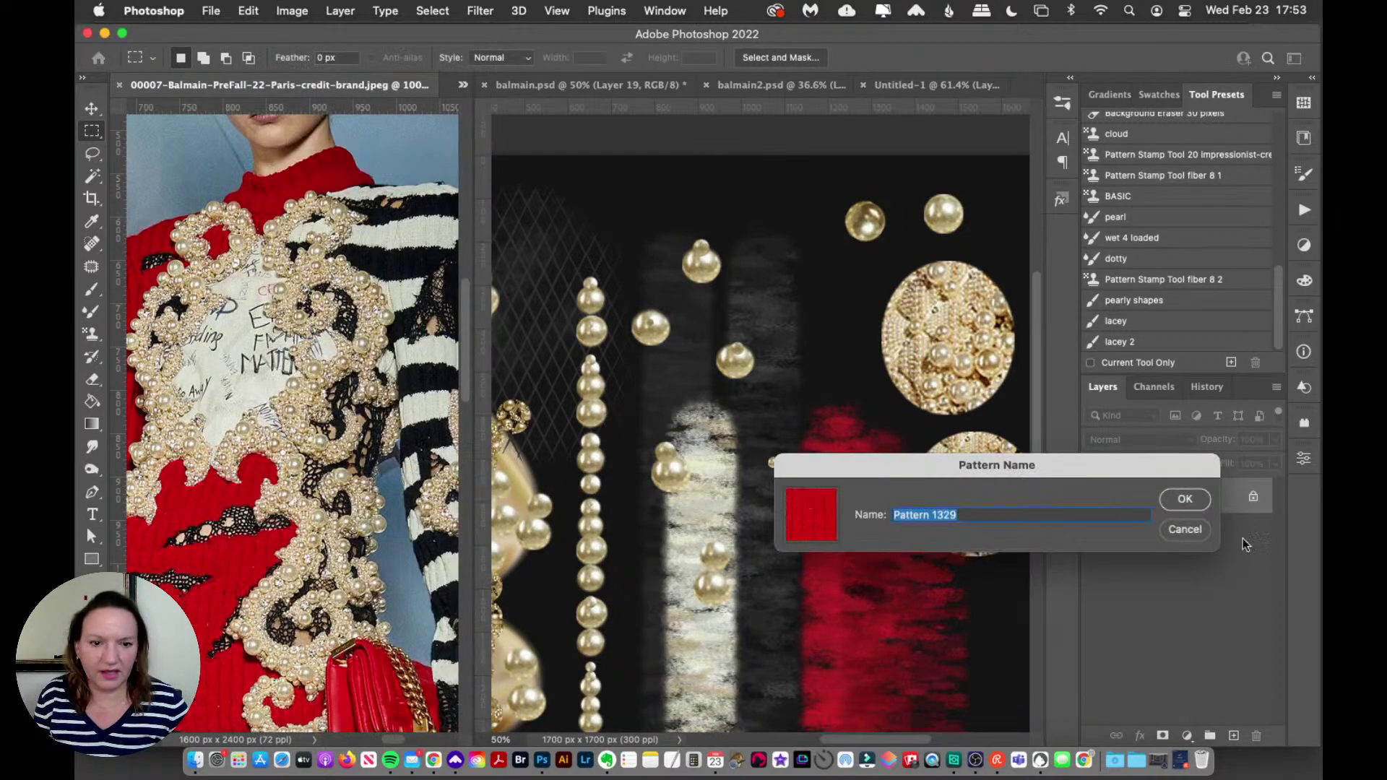
click(1186, 499)
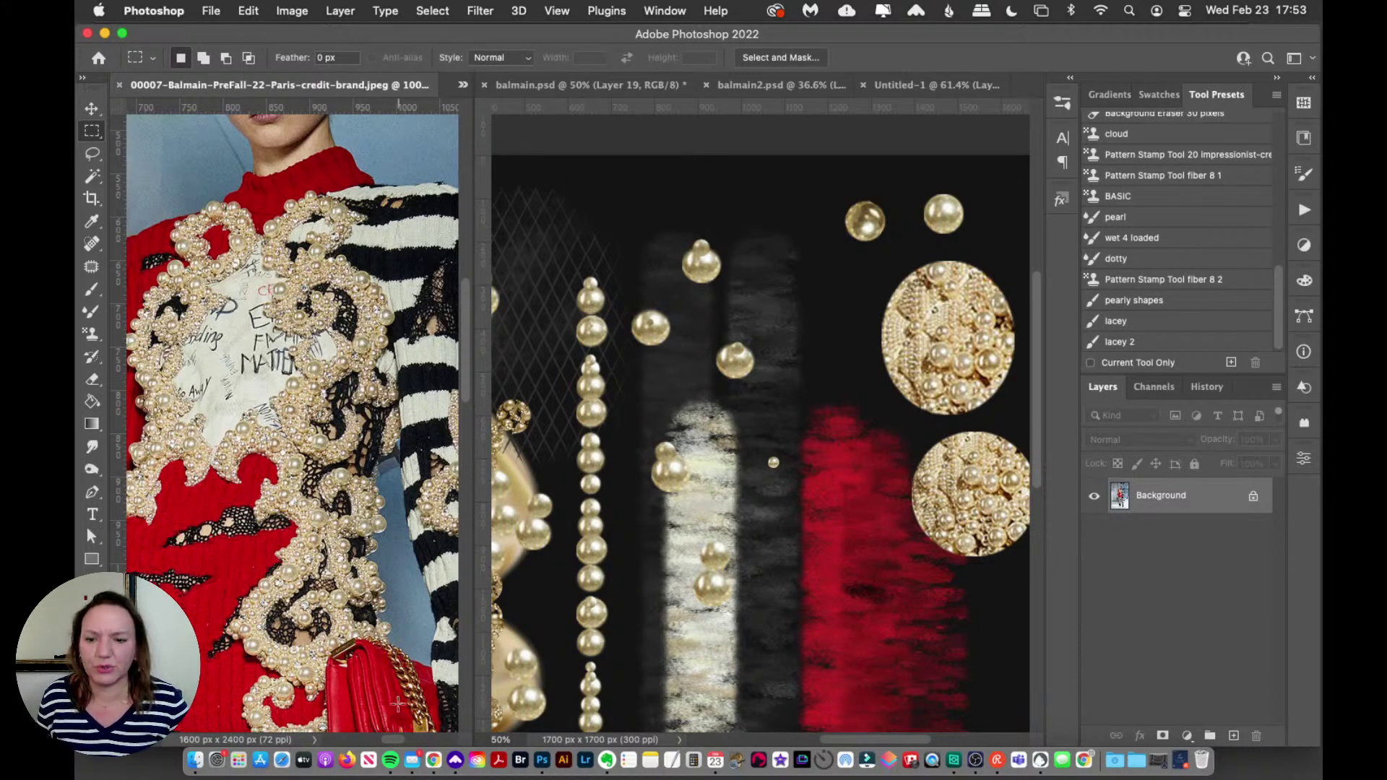
Step: Zoom onto the sleeve, save a 52 × 22 px cream stripe as Pattern 1330, then fit the photo
drag(384, 736, 403, 737)
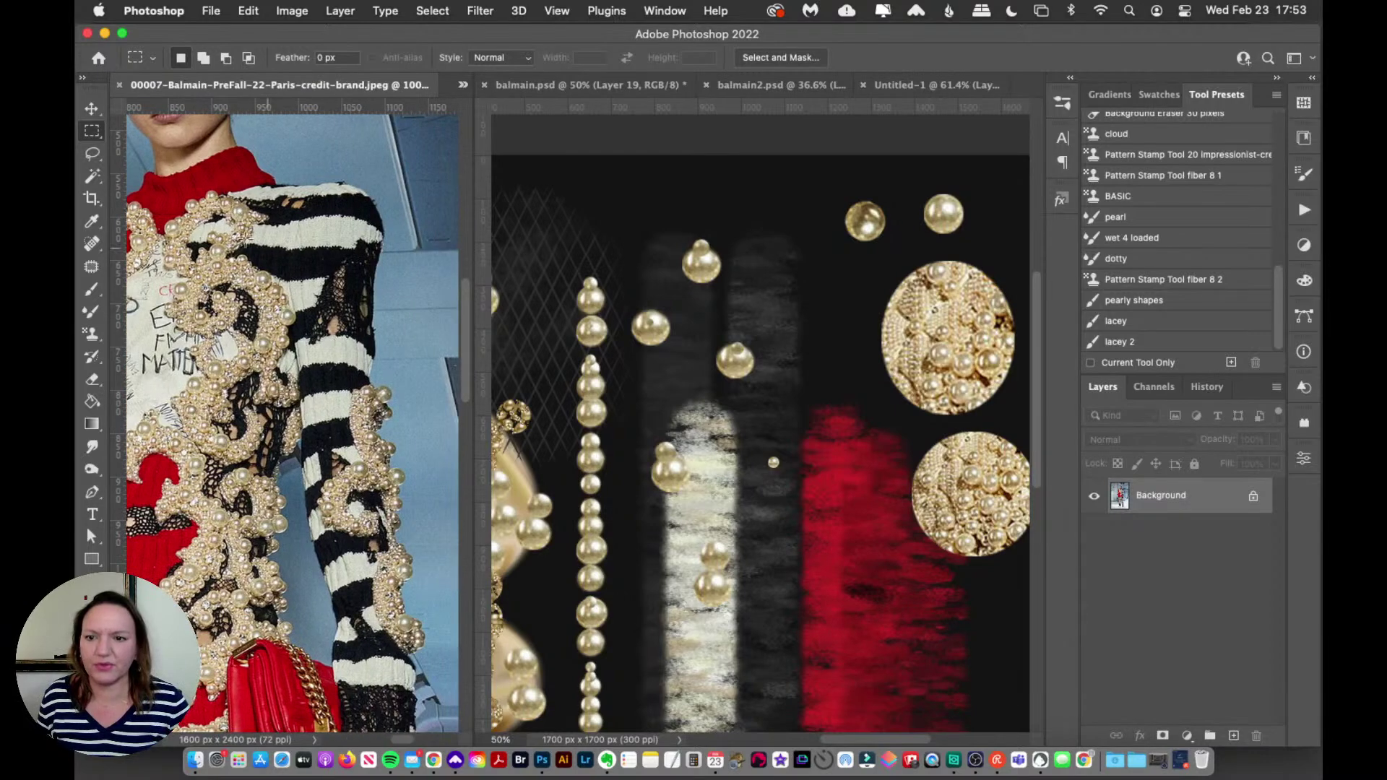
key(z)
click(189, 273)
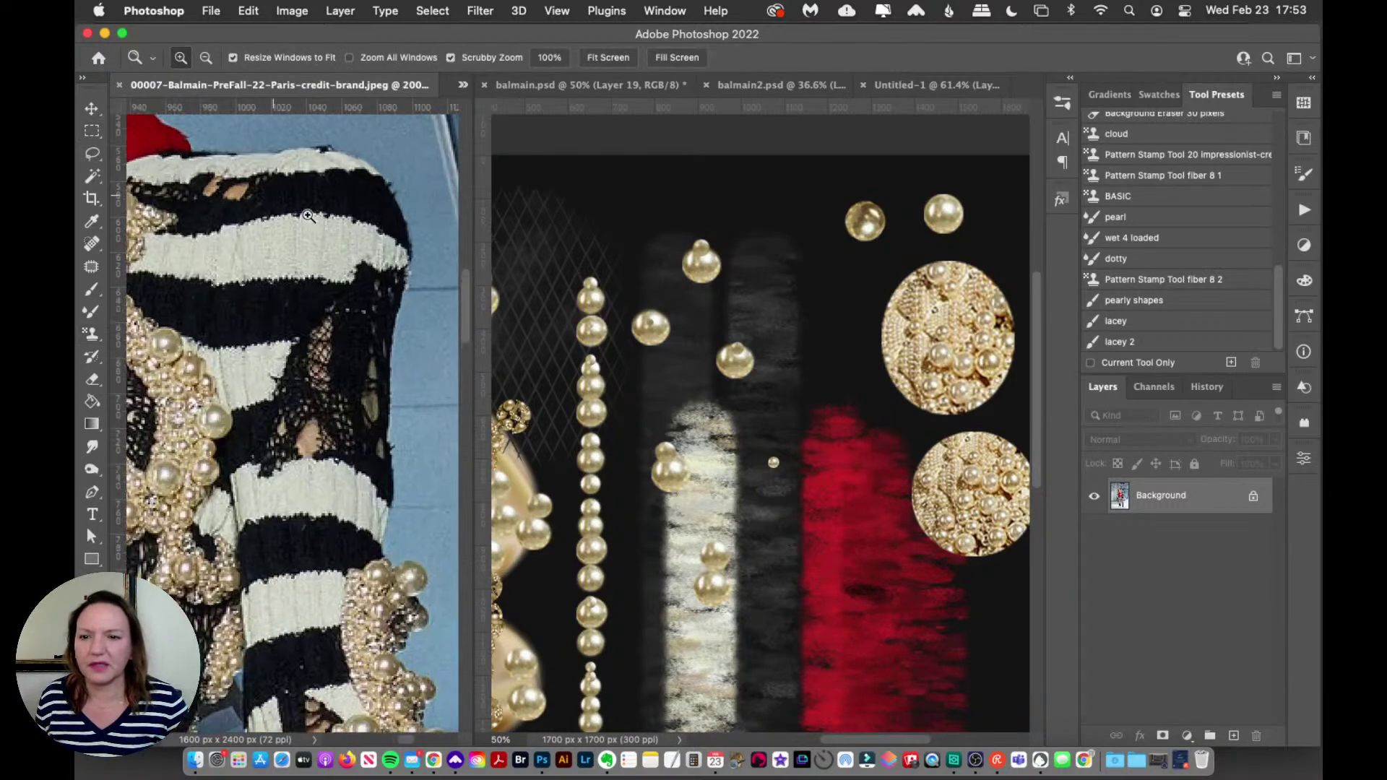
click(189, 273)
key(m)
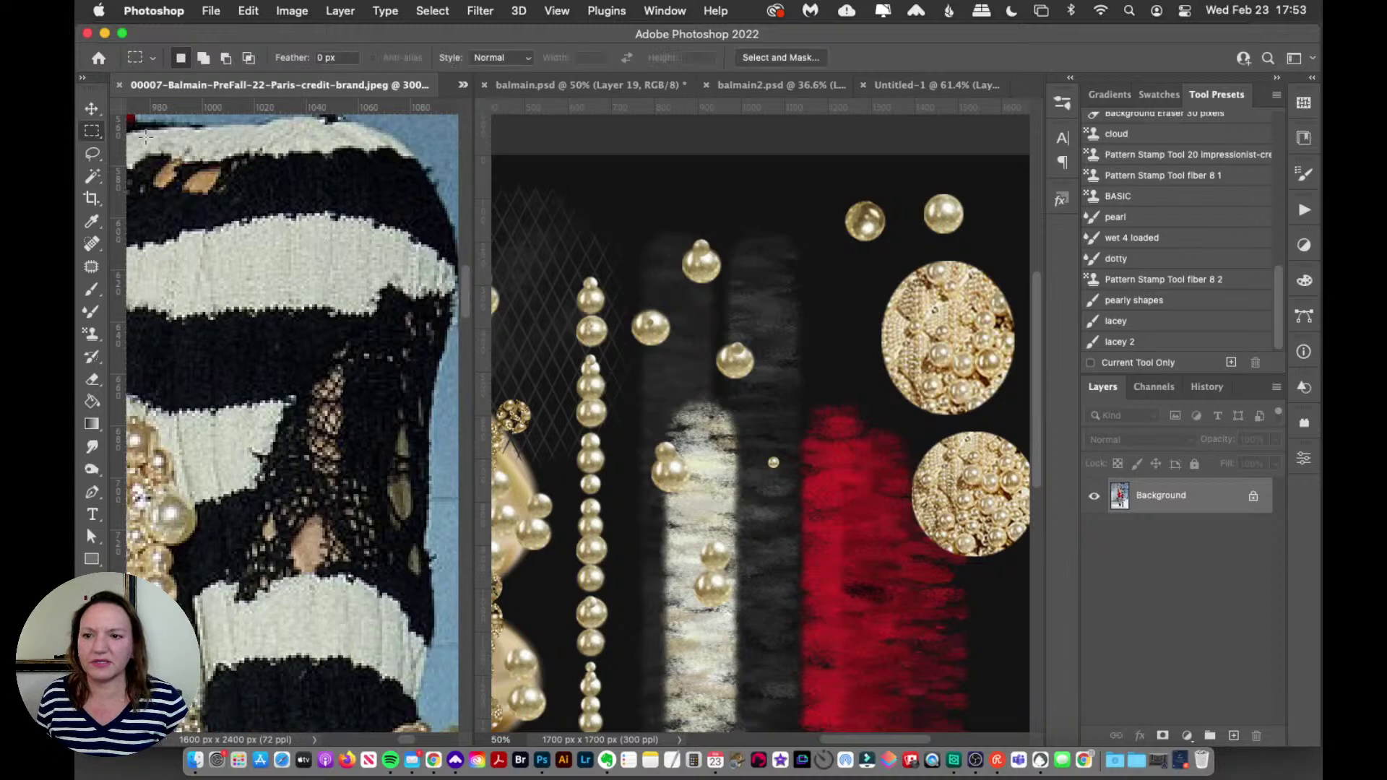
drag(218, 238, 354, 297)
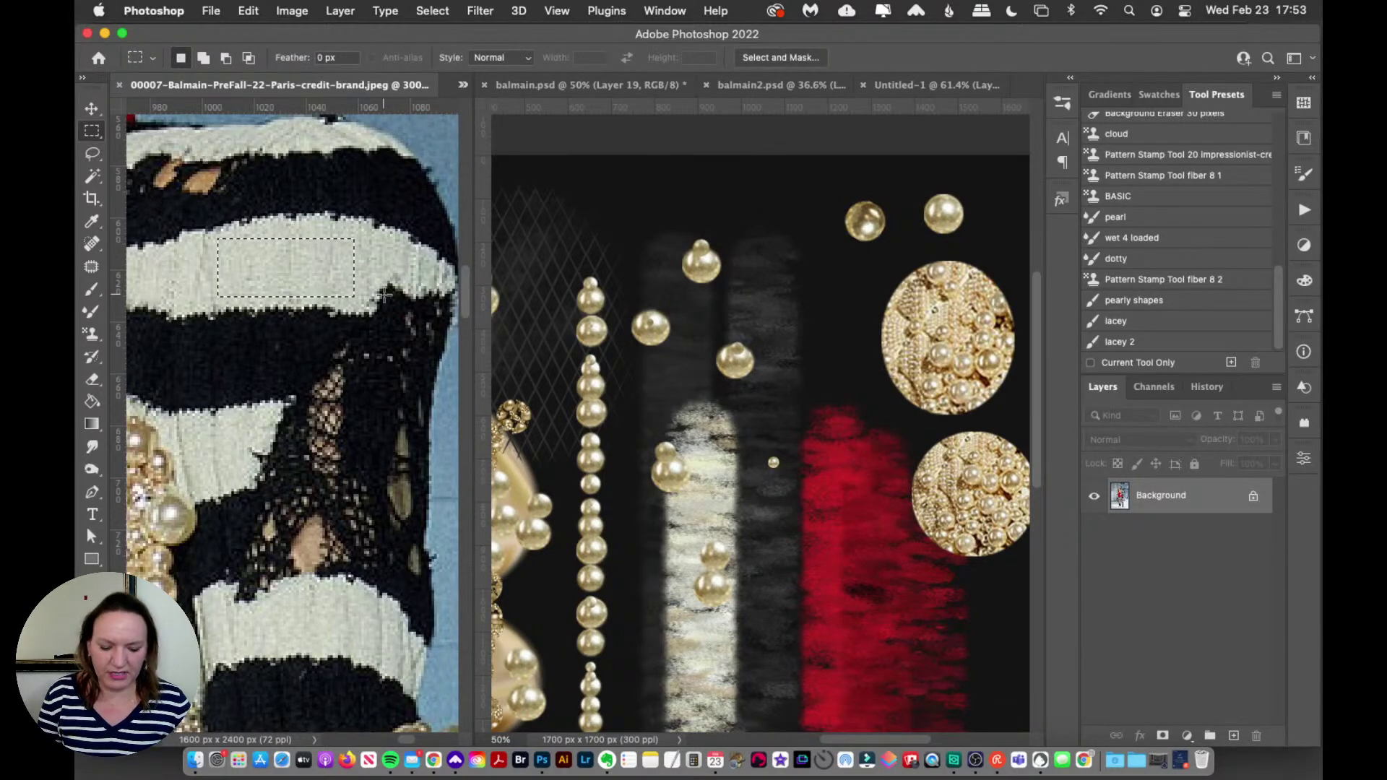
key(super+shift+alt+p)
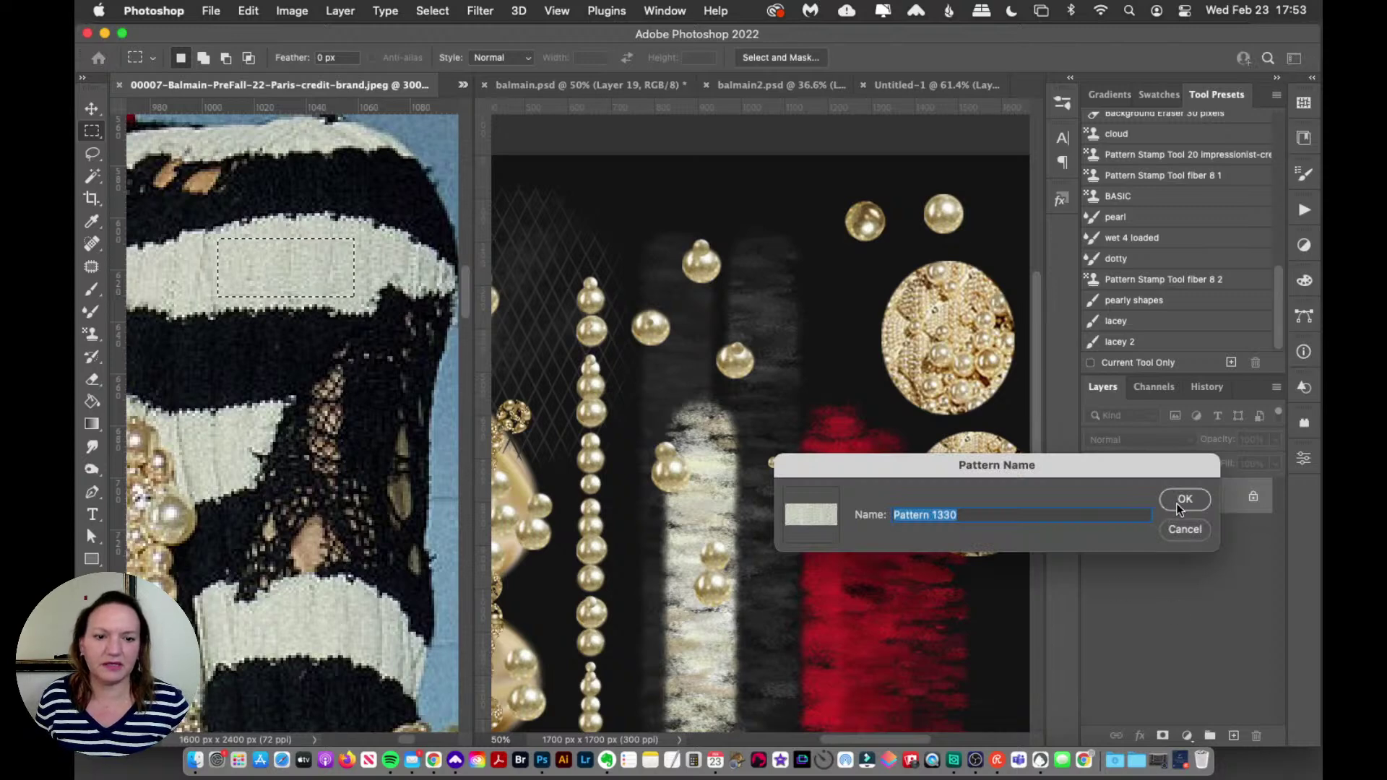
click(1185, 499)
key(super+d)
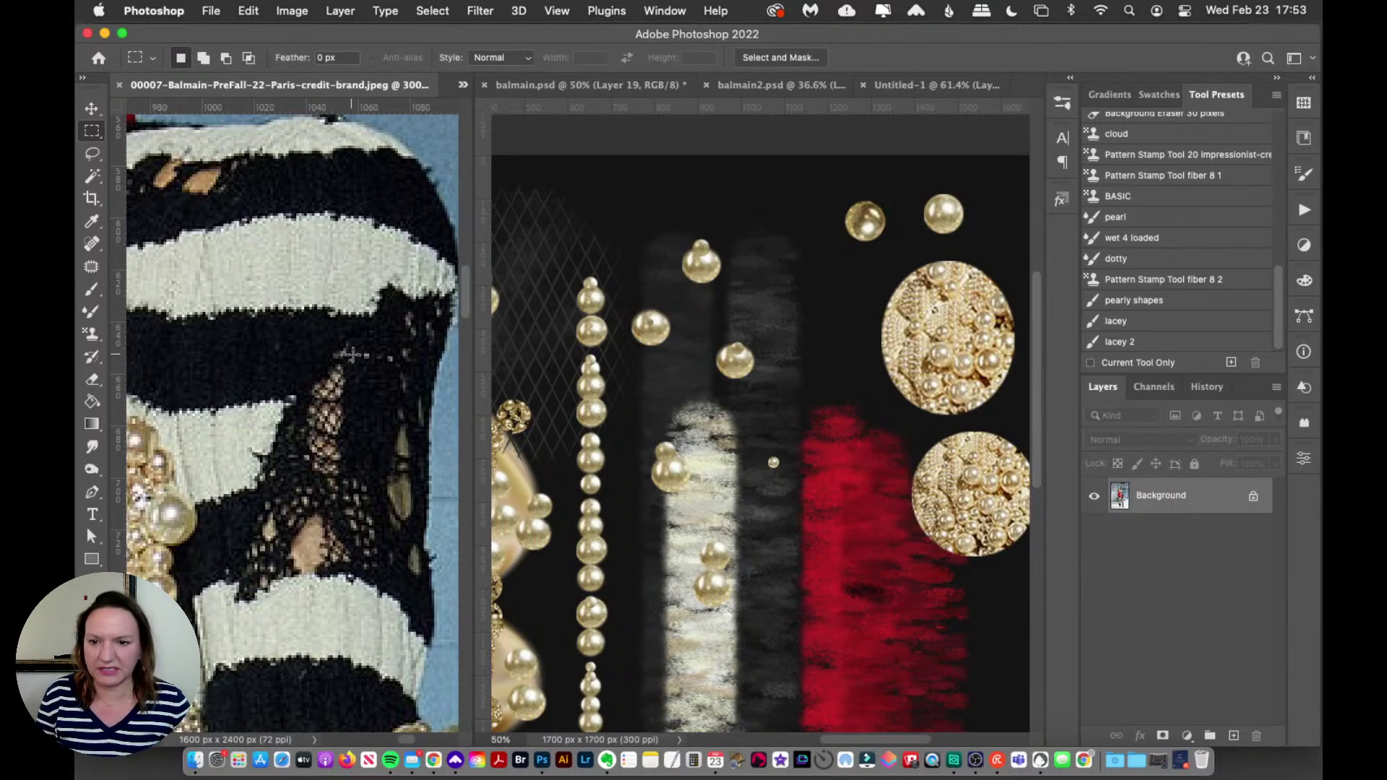
key(super+0)
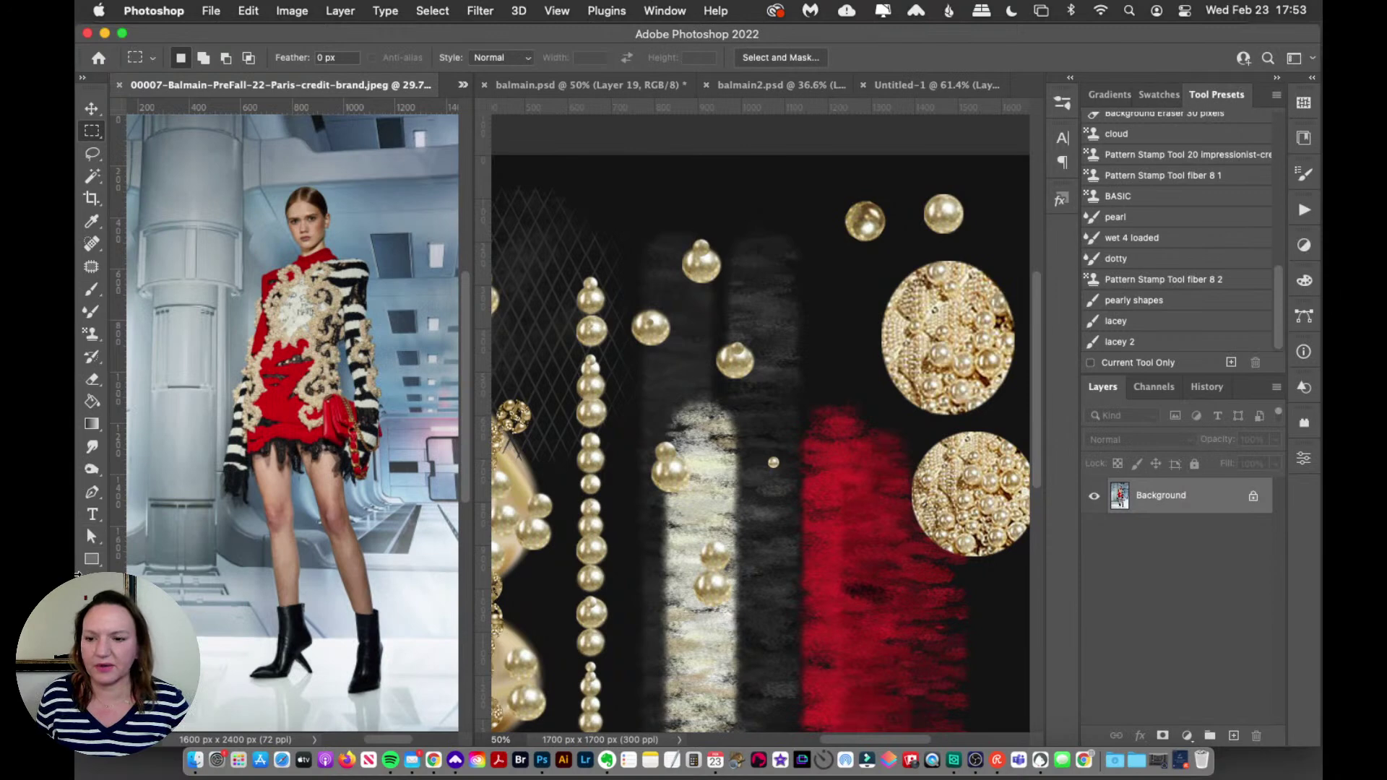
Step: Zoom in on the reference's chest embroidery, then hide Layer 8's old strokes in balmain.psd
key(z)
click(317, 281)
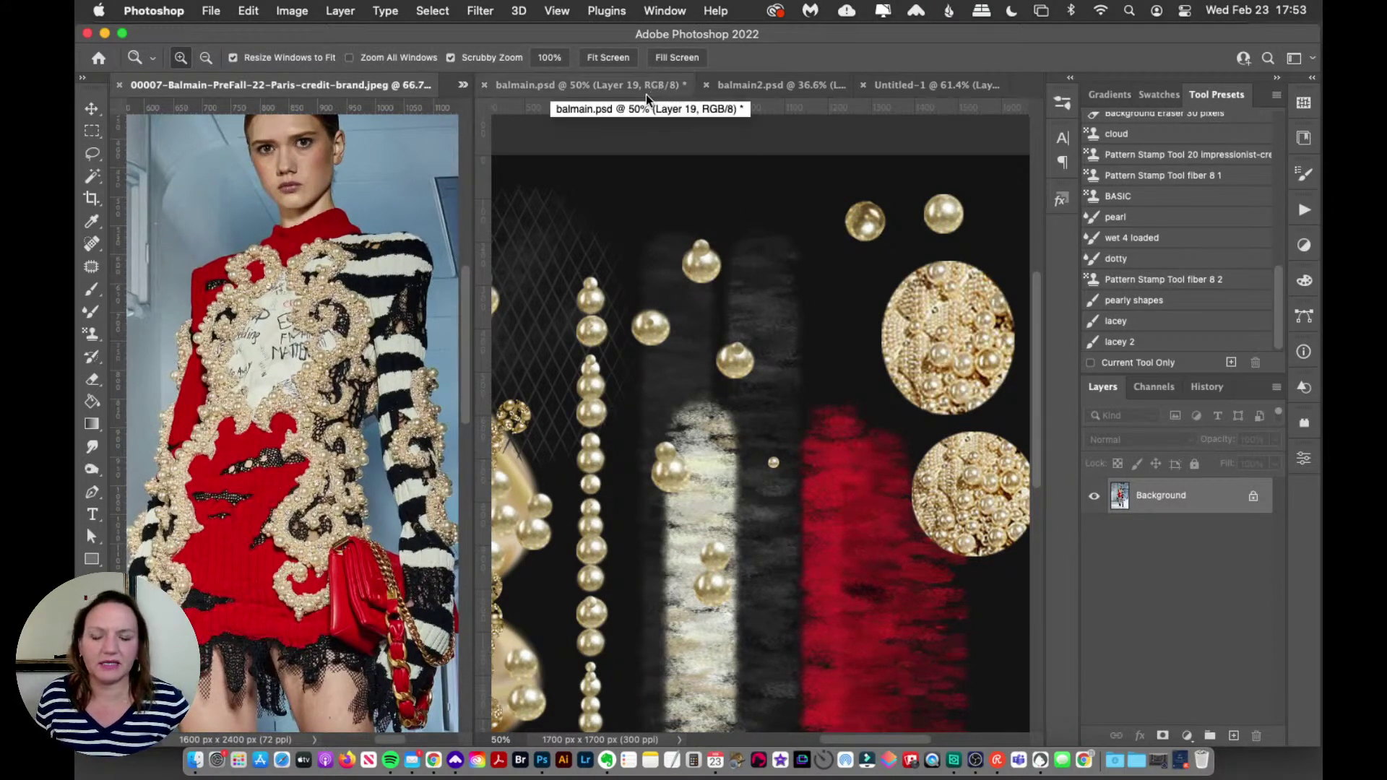
click(92, 108)
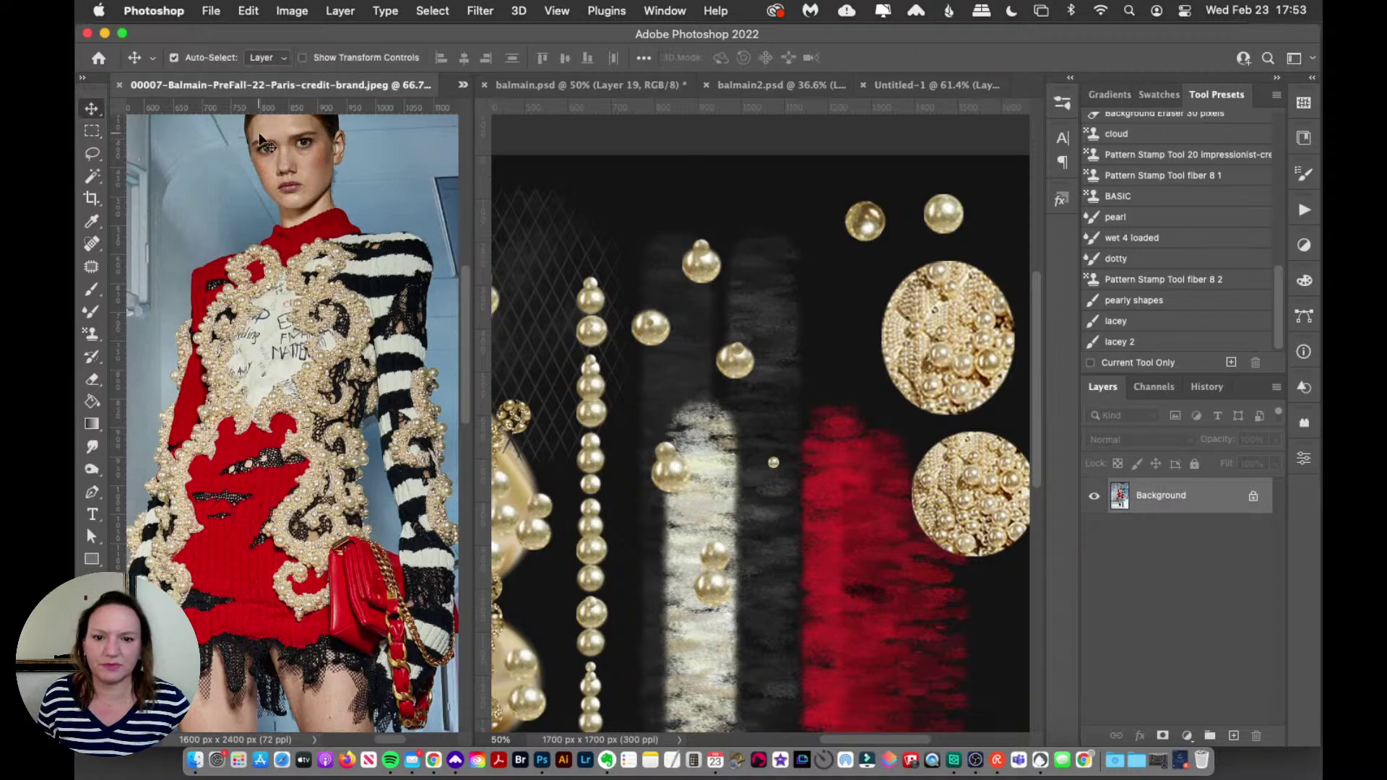
click(760, 500)
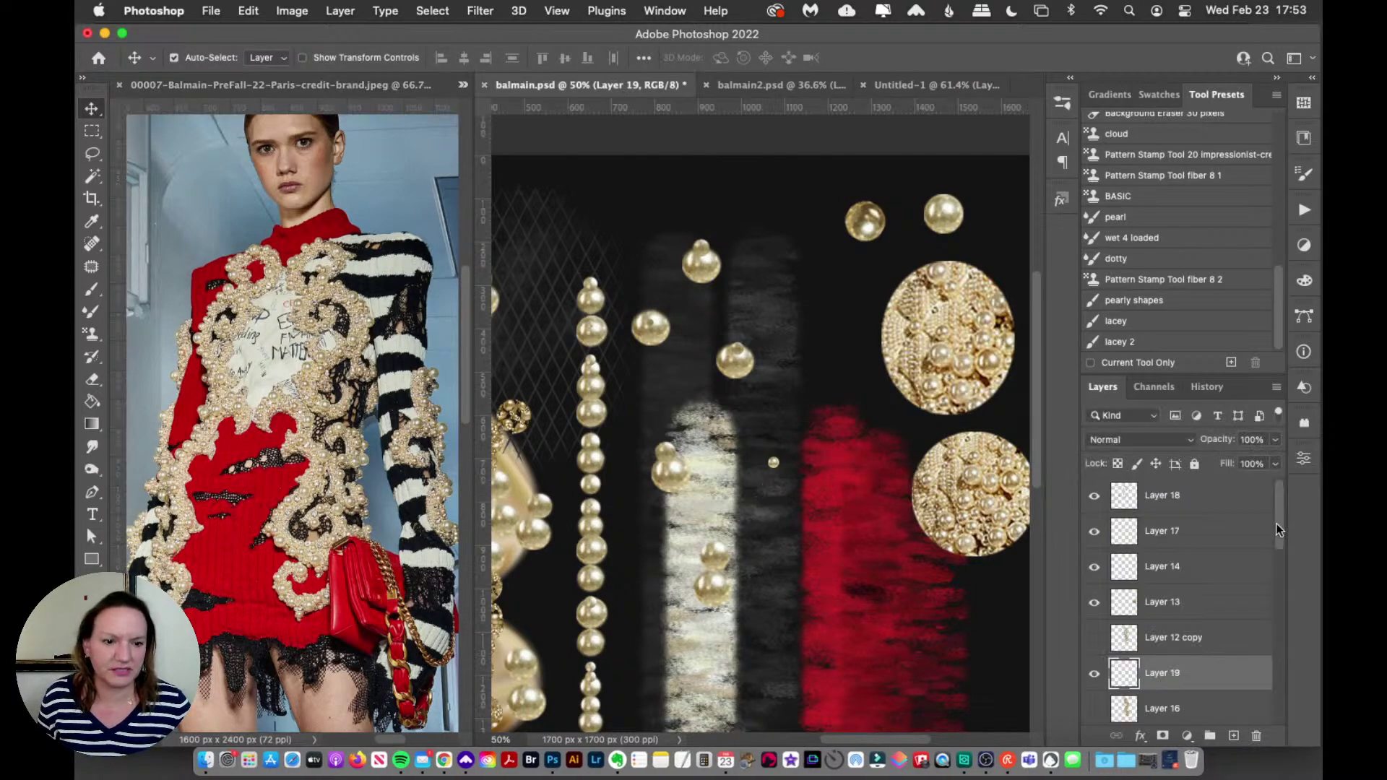
drag(1276, 523, 1268, 589)
click(889, 586)
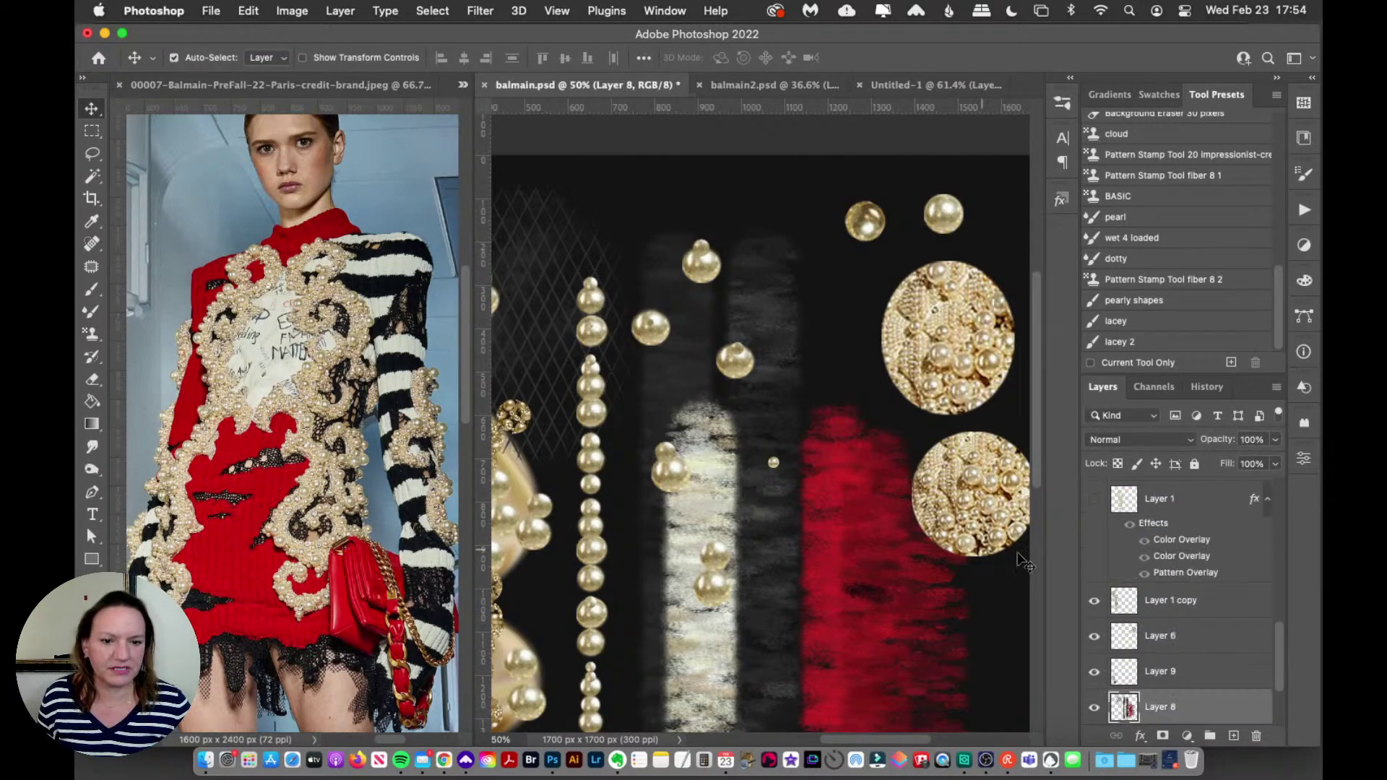
click(1094, 708)
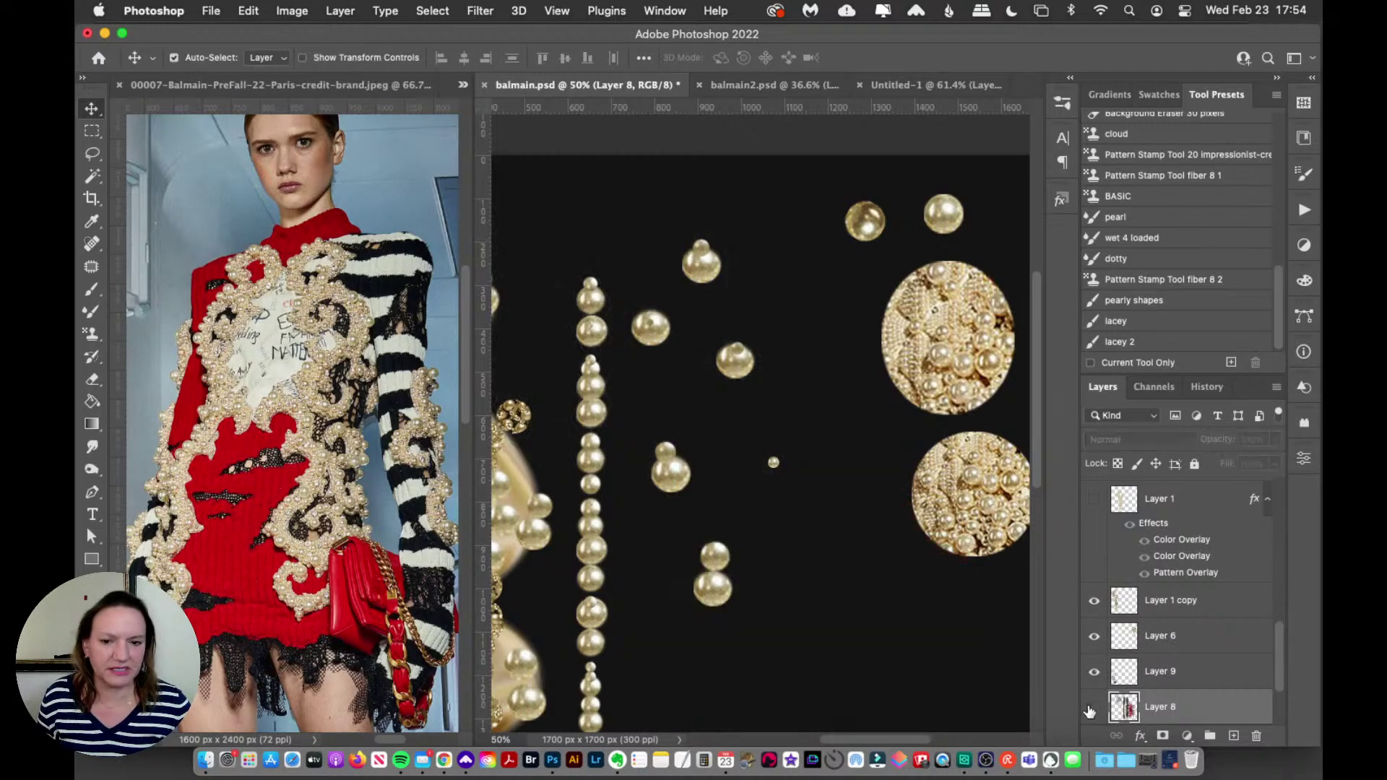
Step: Stamp a vertical red knit stripe on new Layer 20 using the red Impressionist pattern
click(92, 333)
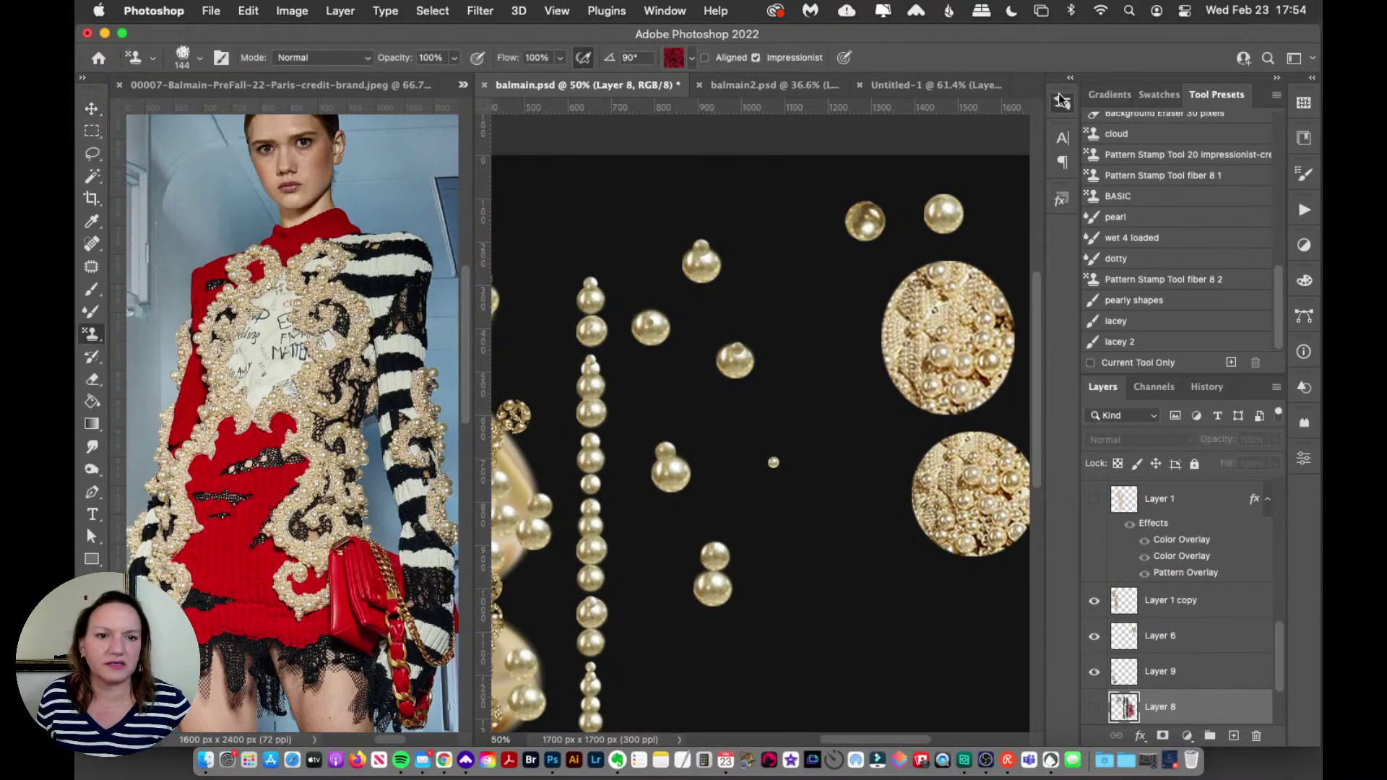
click(1062, 103)
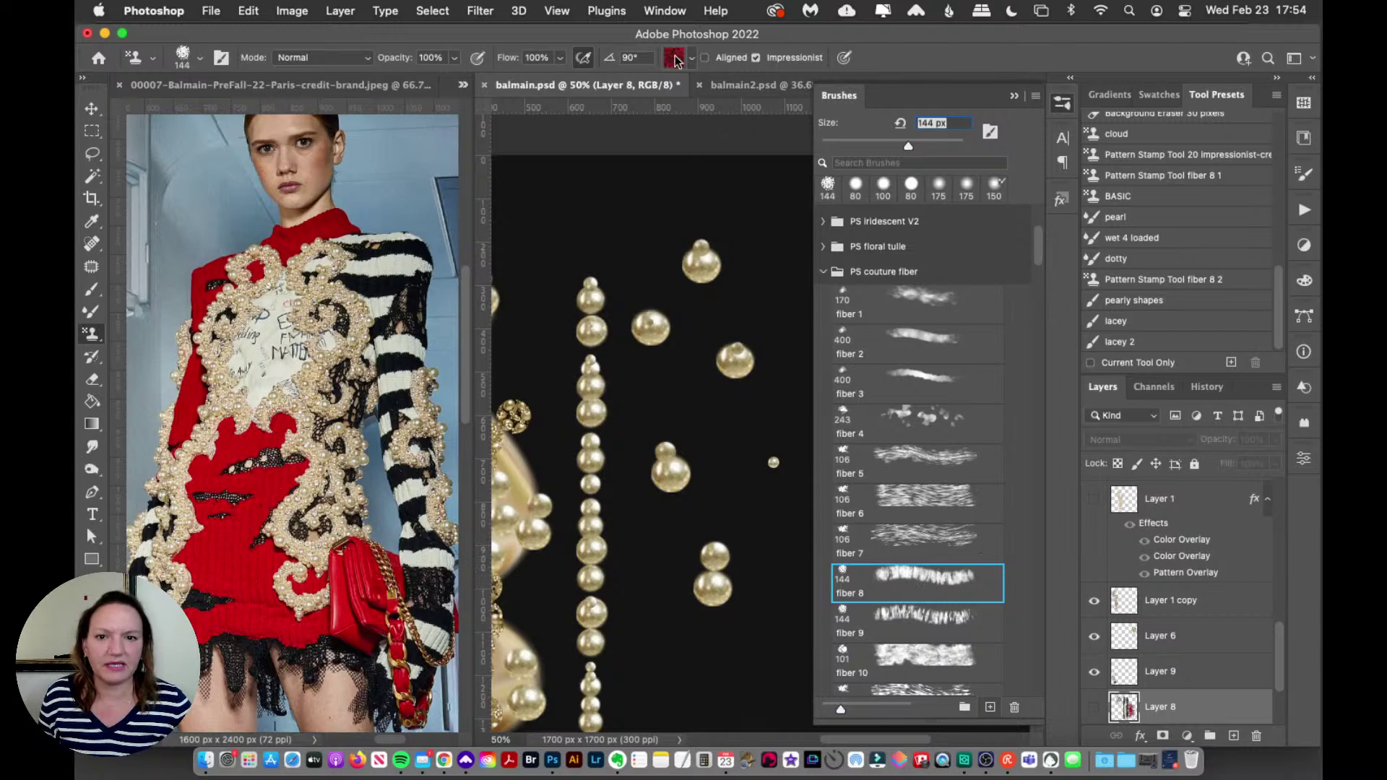
click(674, 58)
click(584, 514)
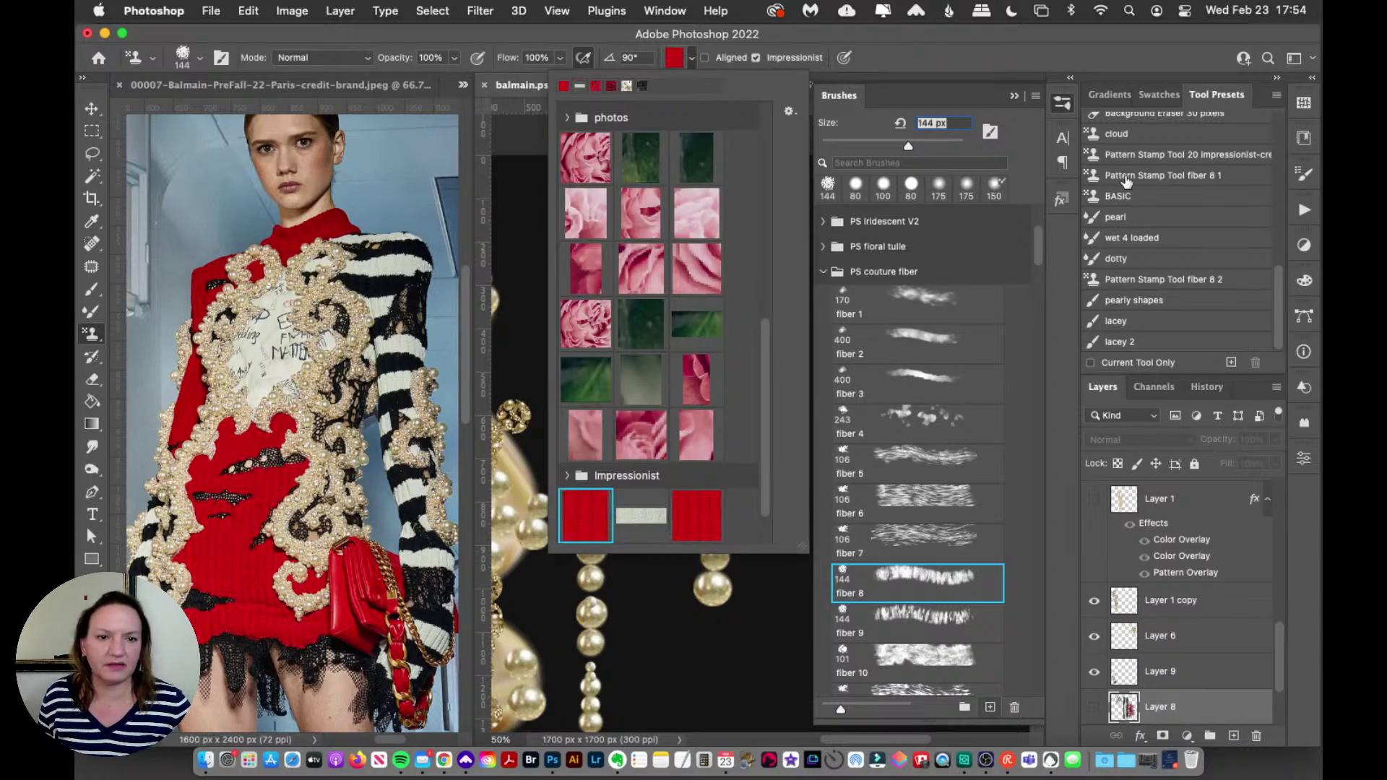
click(1062, 105)
click(777, 204)
click(704, 312)
click(1233, 736)
drag(784, 217, 762, 654)
Step: Stamp a second red stripe to its left with the third Impressionist pattern
click(676, 60)
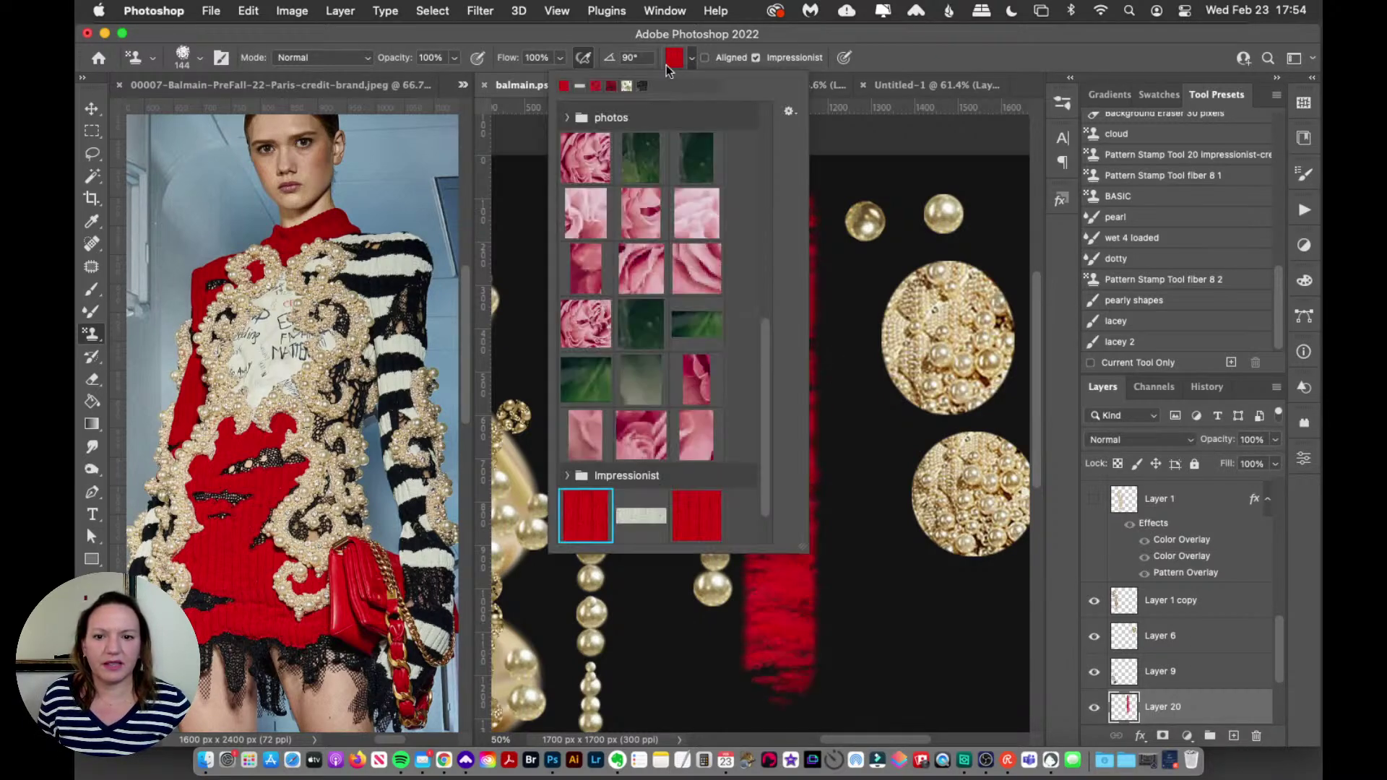
click(698, 527)
click(899, 65)
drag(715, 210, 704, 600)
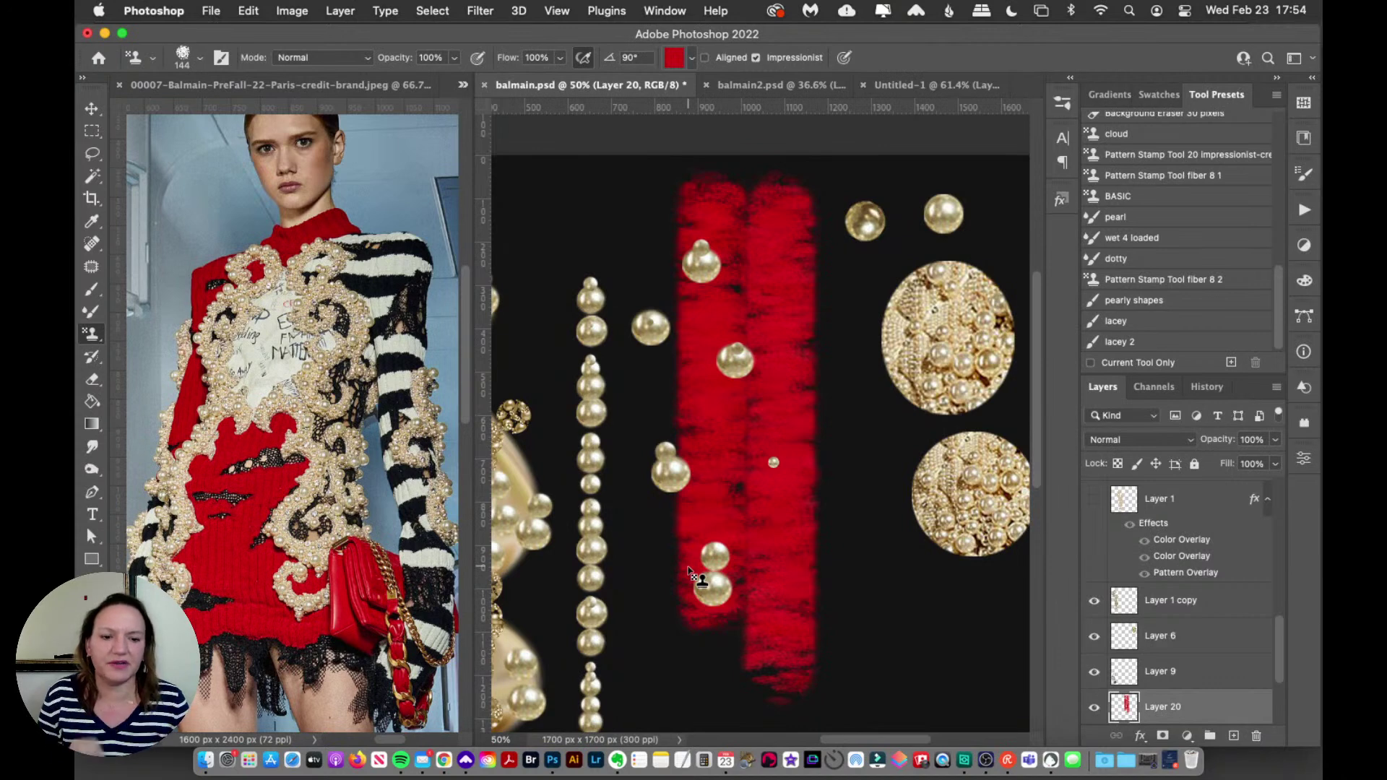
Step: Try a 144 px fiber 8 brush stroke further left, undo it, and go back to pattern stamping
click(101, 291)
click(148, 289)
click(1062, 103)
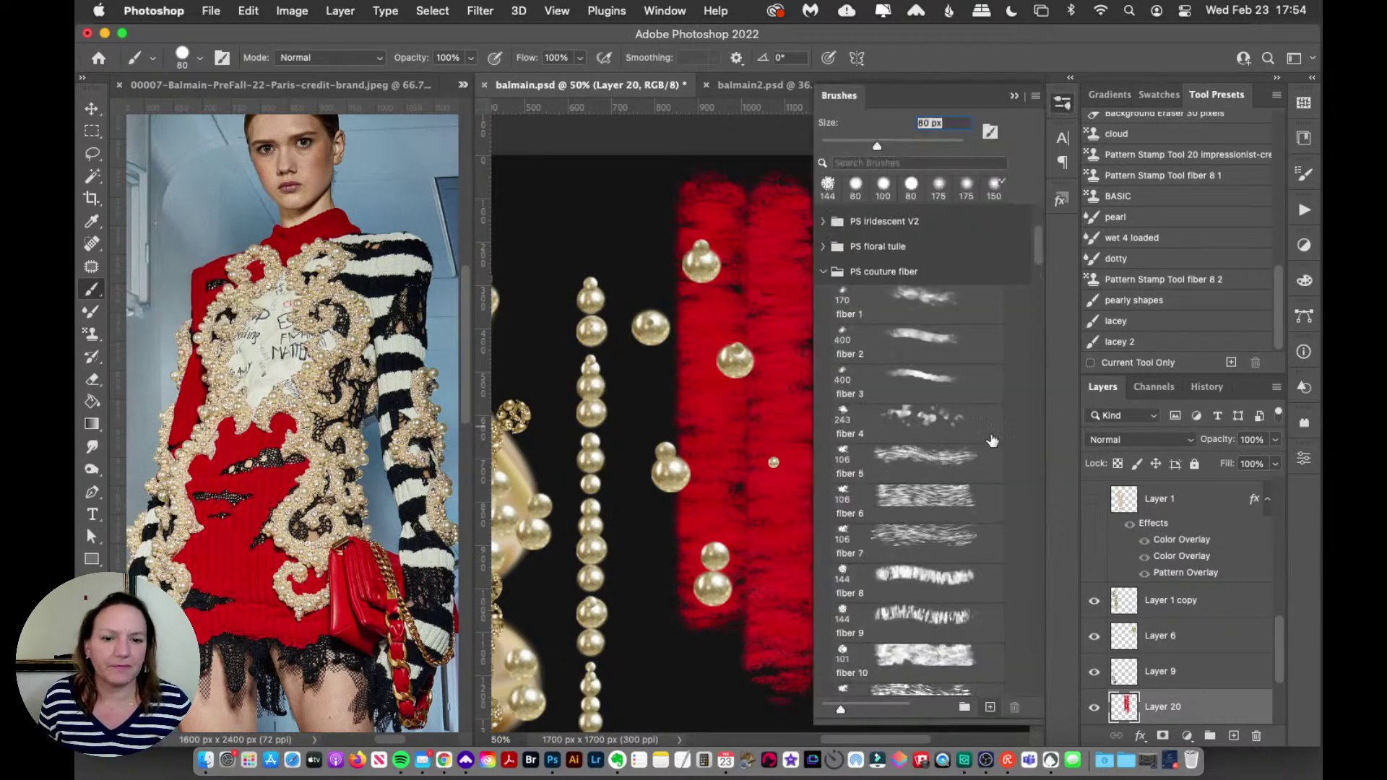
click(921, 578)
click(1063, 102)
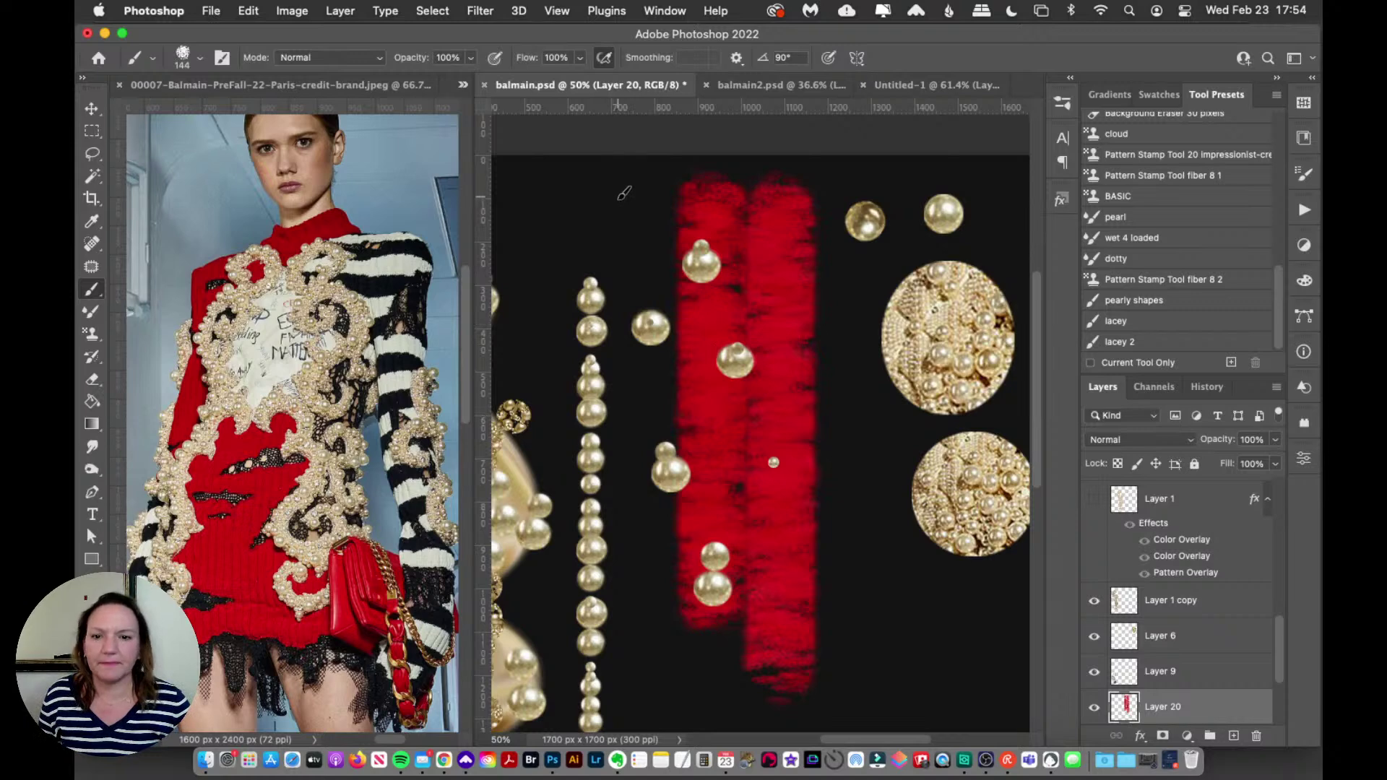
drag(607, 195, 606, 645)
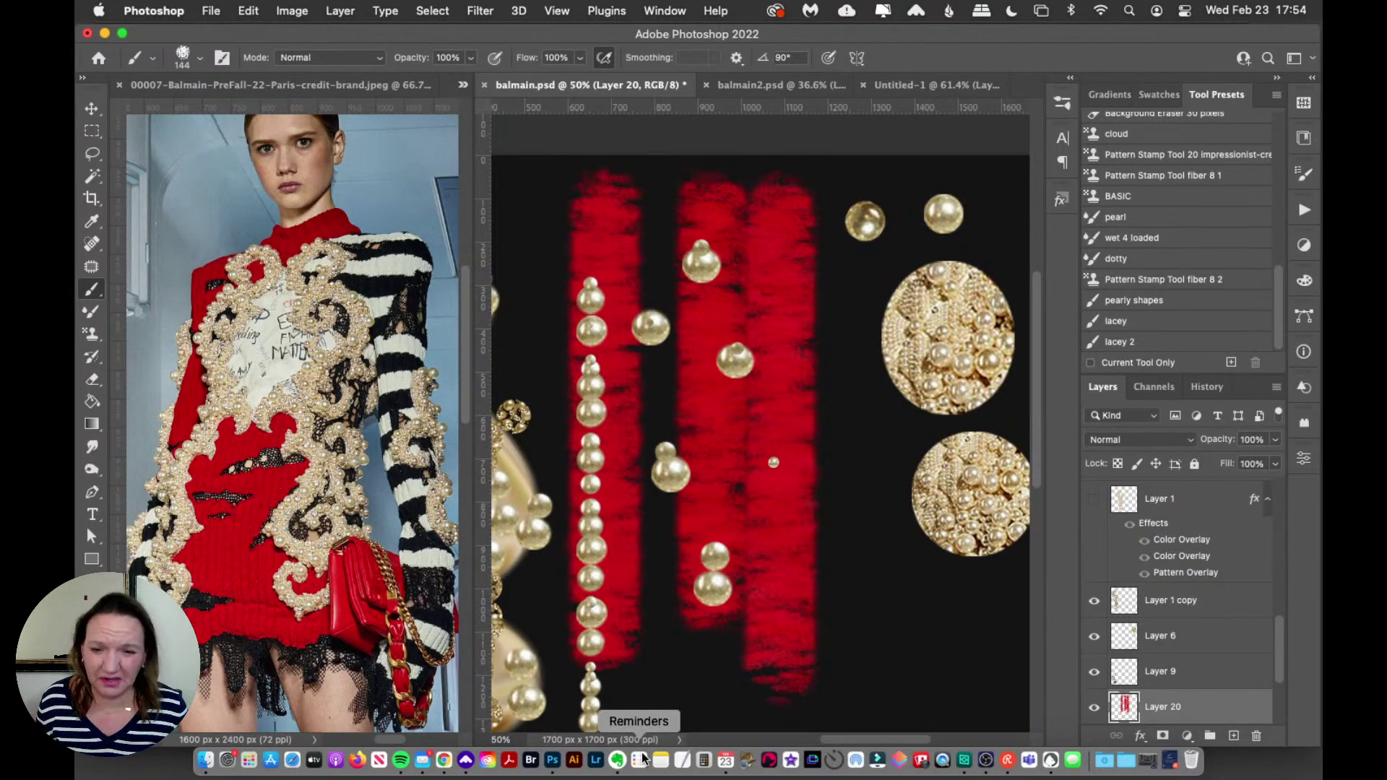
key(super+z)
click(92, 334)
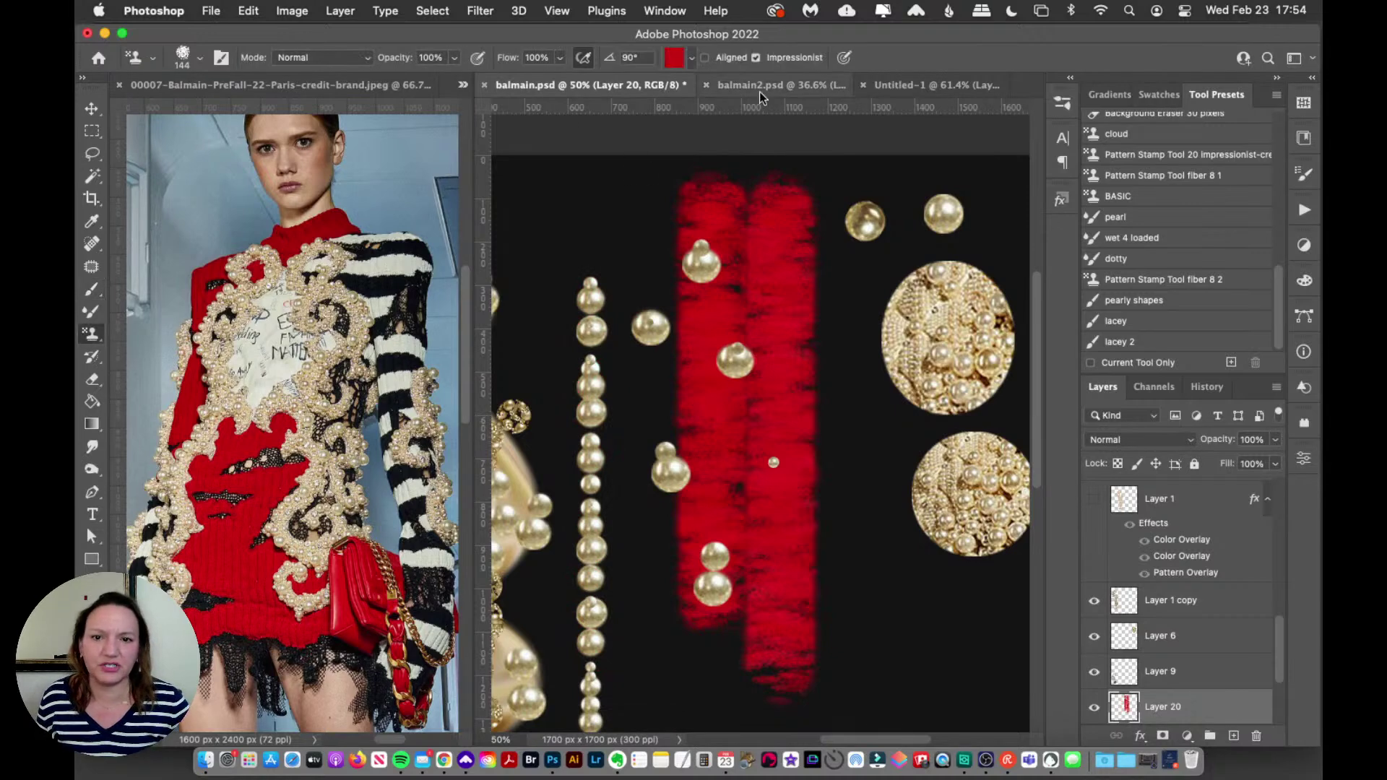
click(691, 58)
Step: Stamp a pink rose-pattern stripe, then delete all test strokes from Layer 20
click(605, 158)
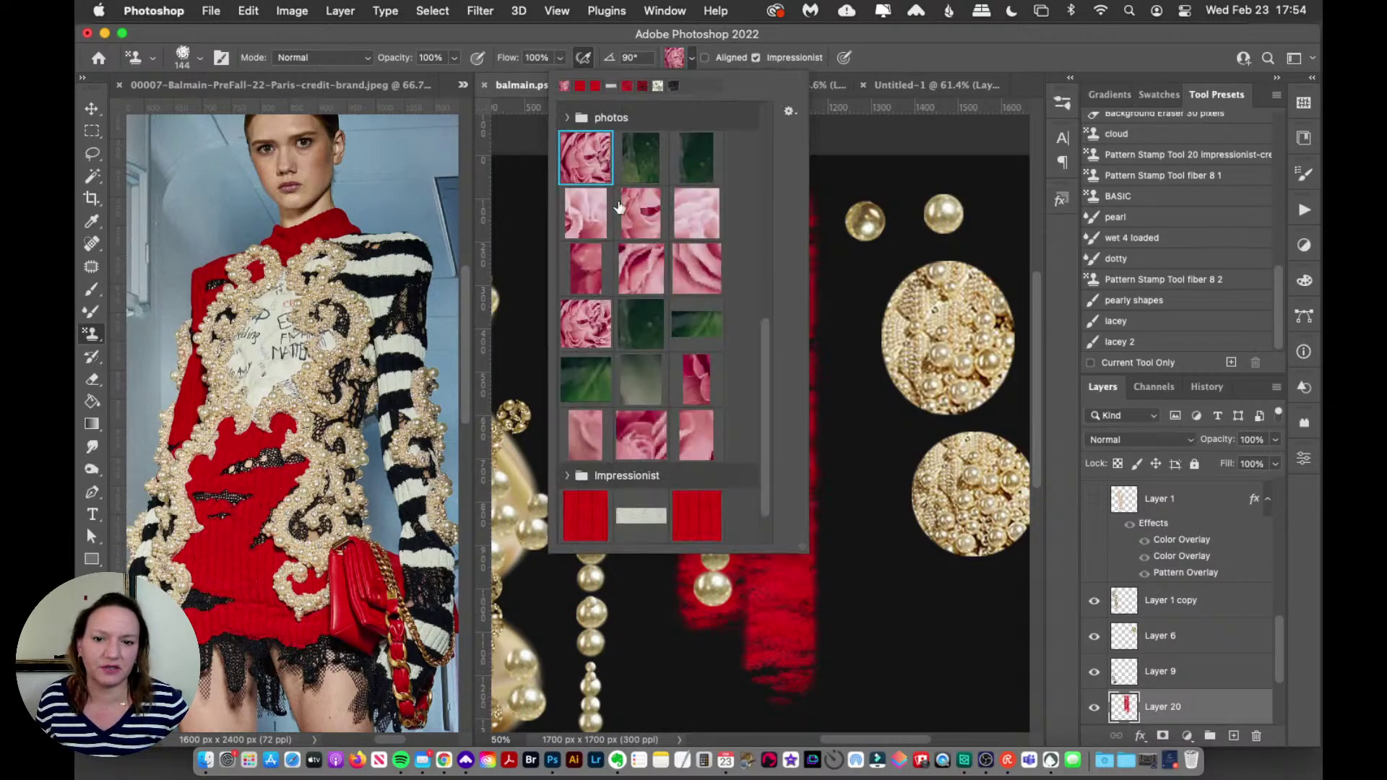
double_click(573, 172)
drag(633, 173, 597, 663)
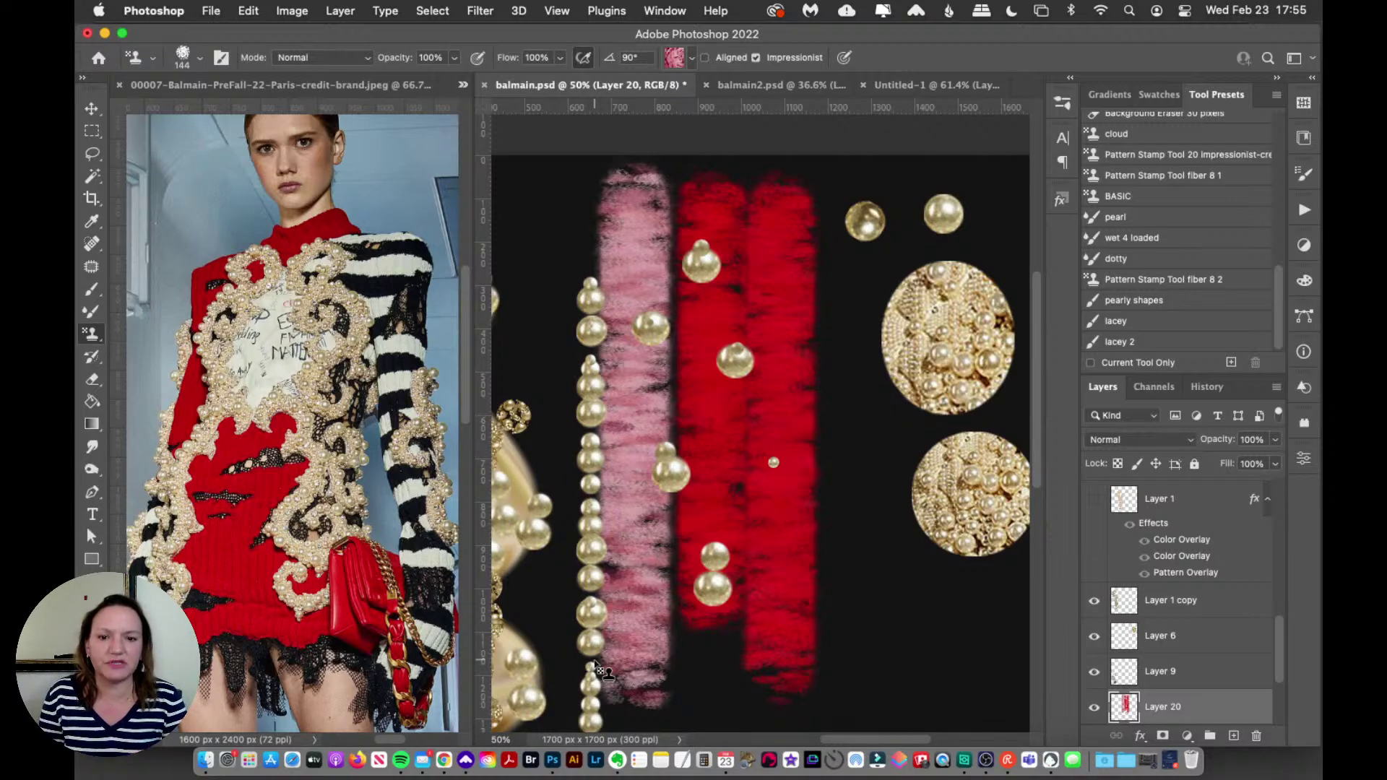
key(super+a)
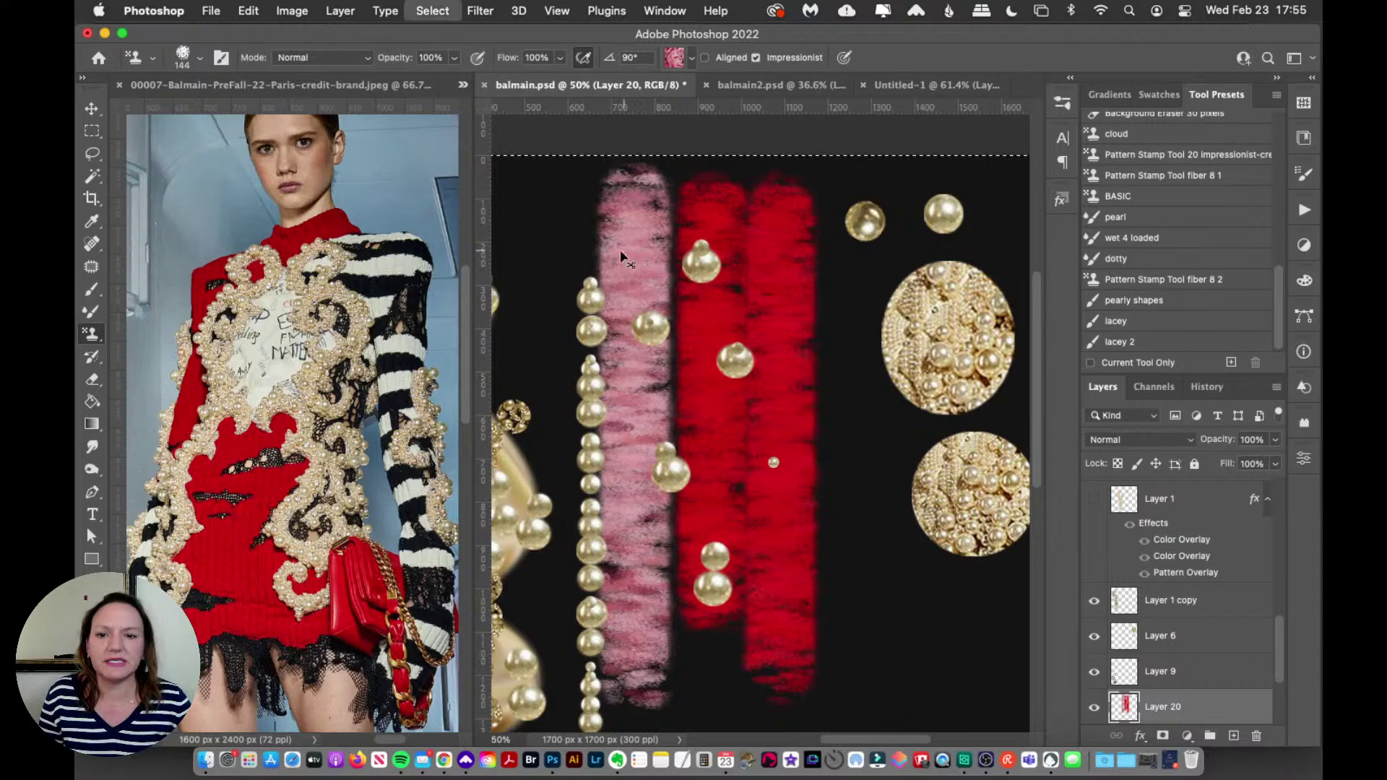
key(Delete)
Step: In balmain2.psd, zoom in on the red knit and zoom the reference photo to 200%
click(757, 85)
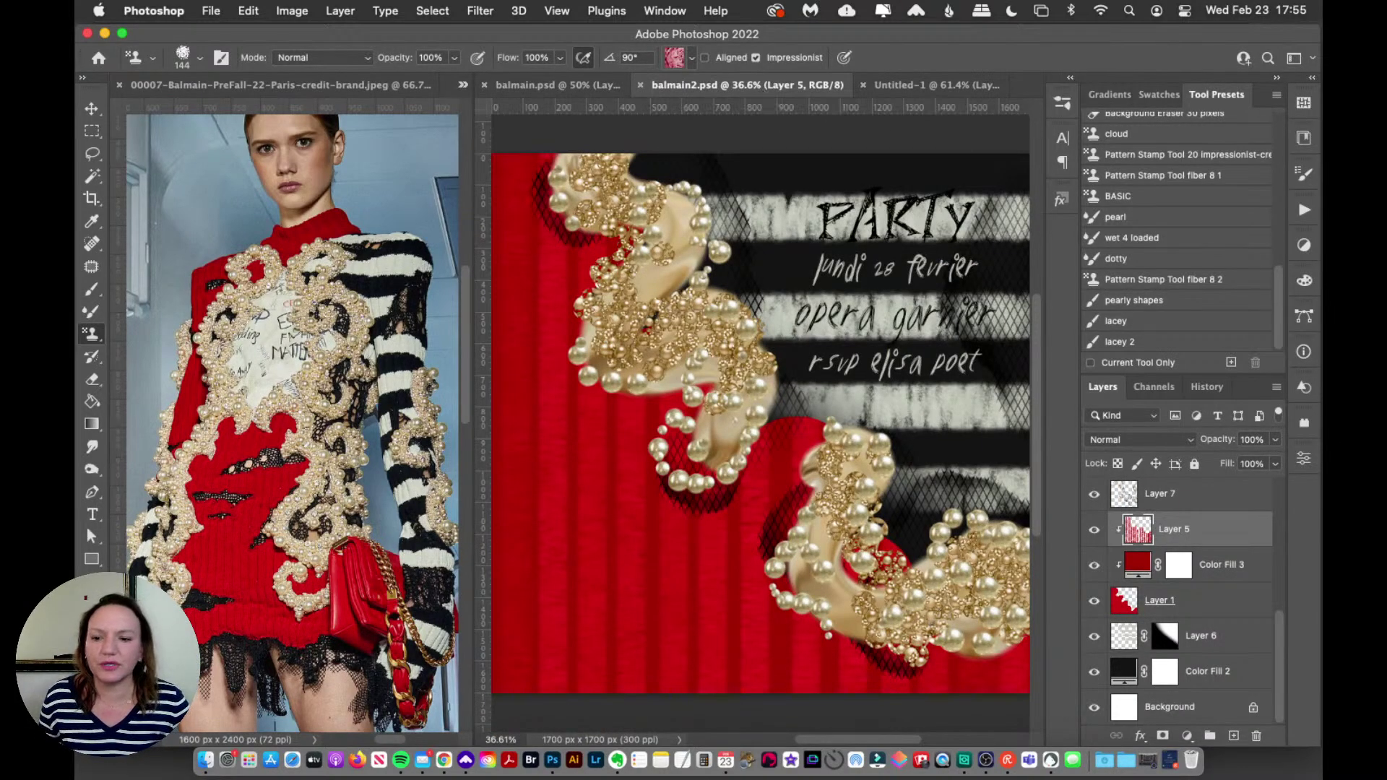
key(z)
click(585, 545)
click(638, 564)
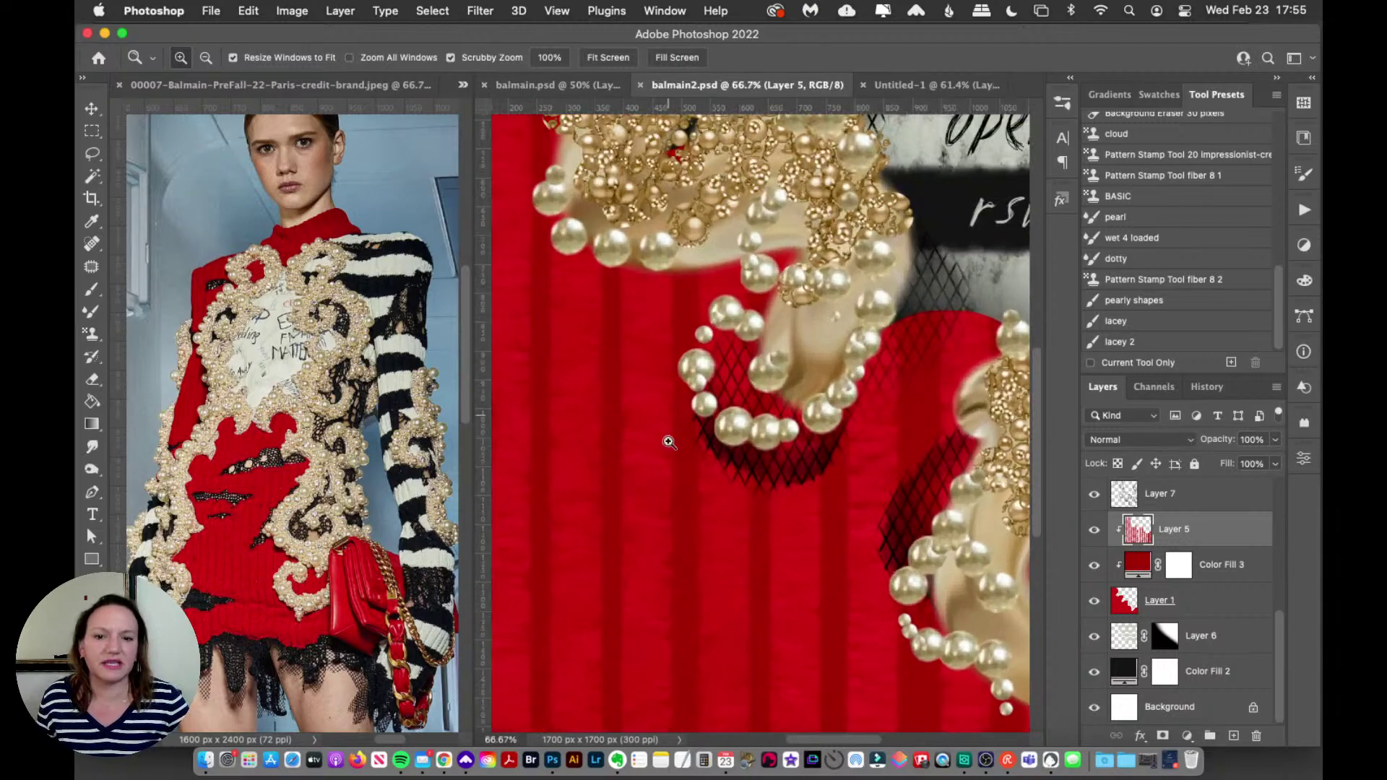
click(239, 578)
click(241, 562)
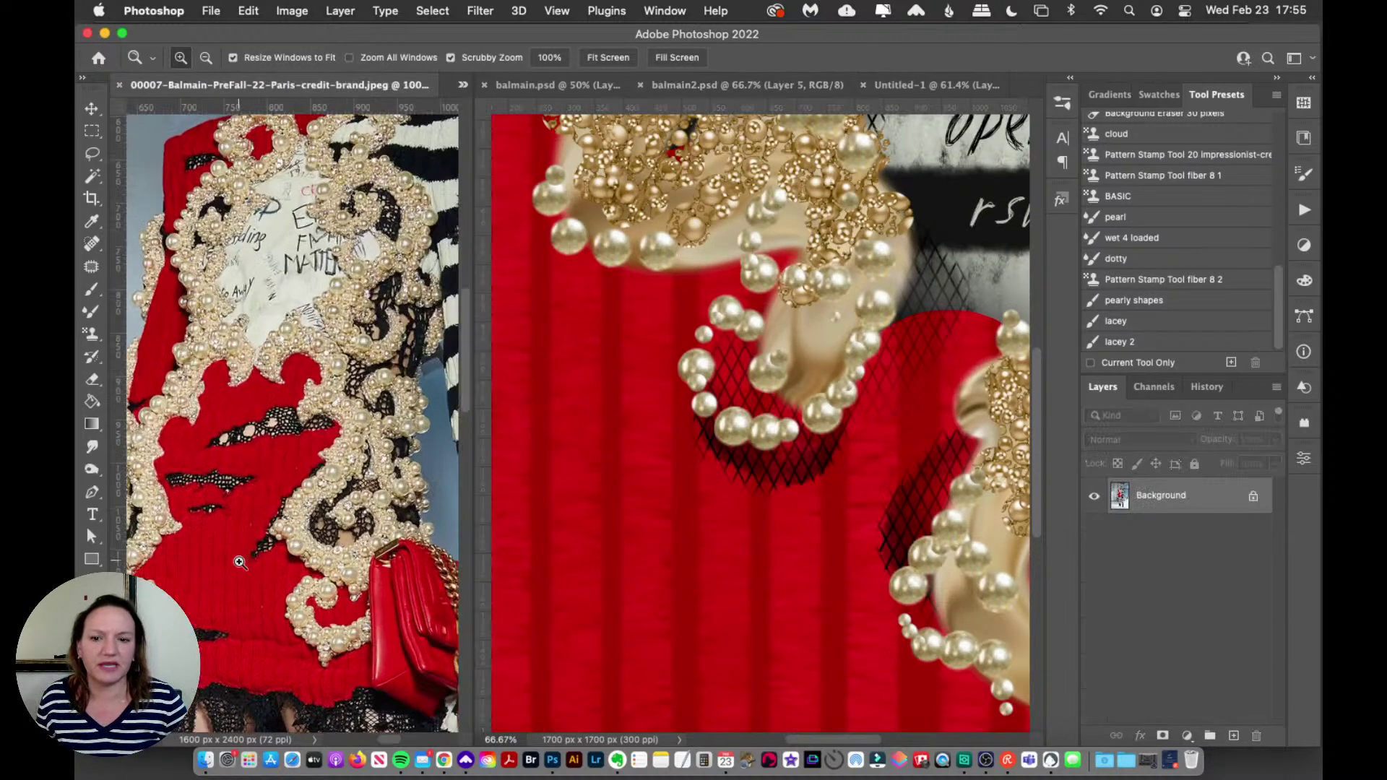
click(237, 574)
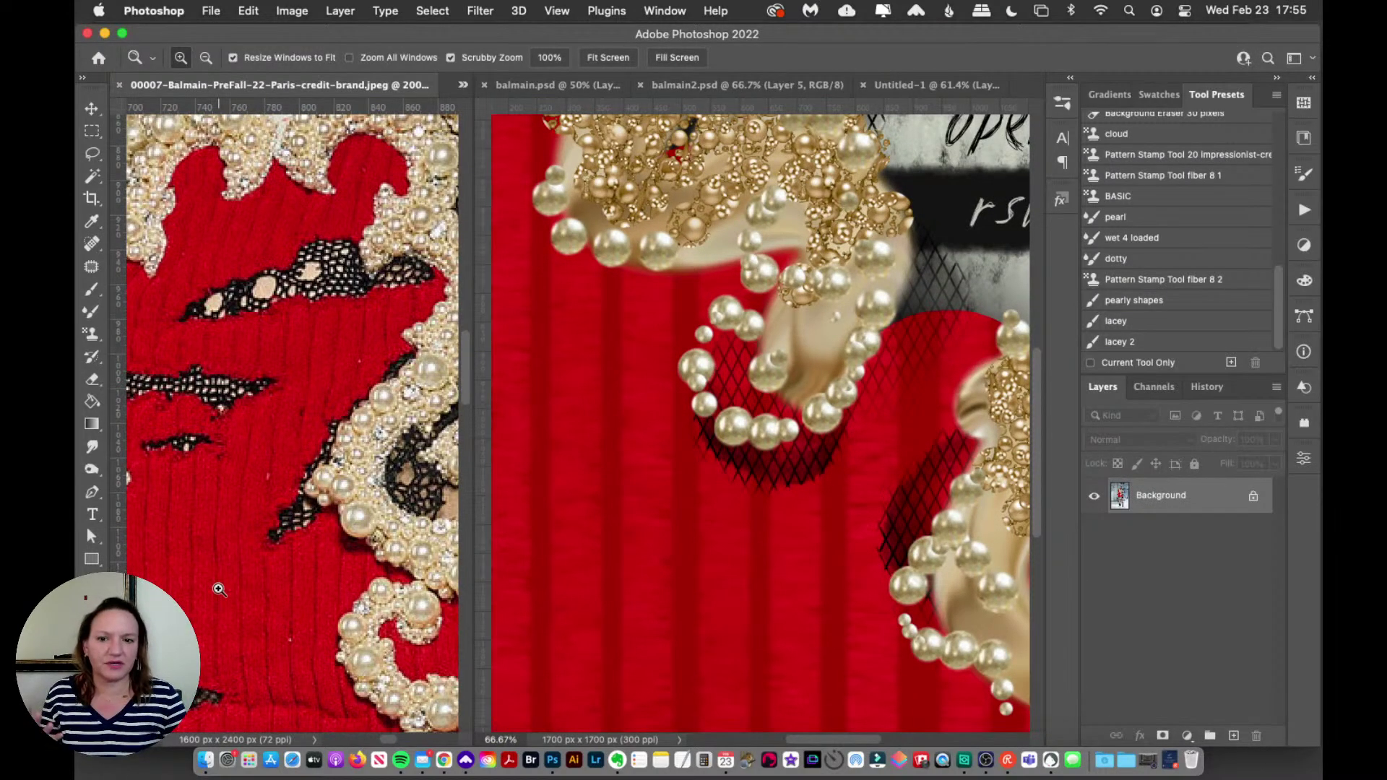
click(91, 336)
click(963, 478)
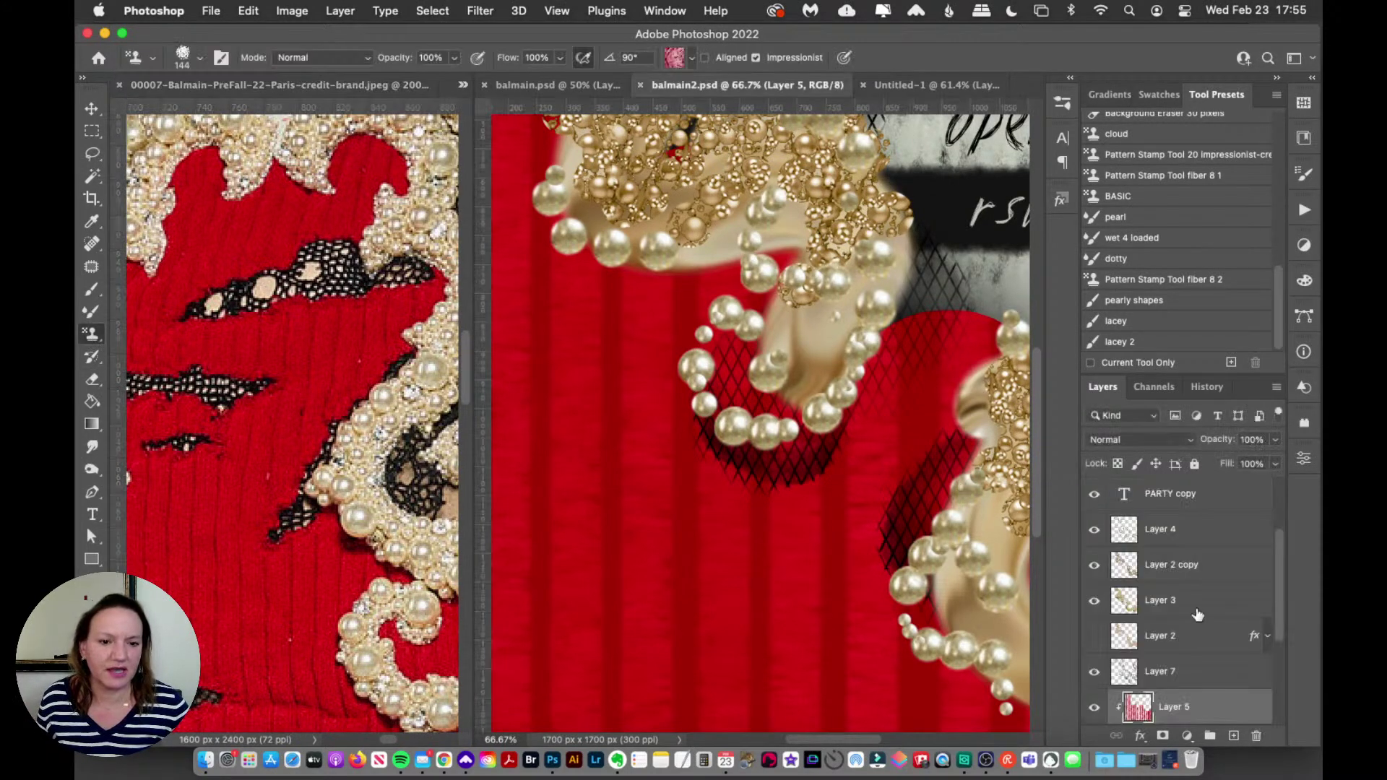
Step: Hide Layer 5's striped texture and select the Color Fill 3 layer
drag(1277, 631, 1272, 683)
click(1095, 568)
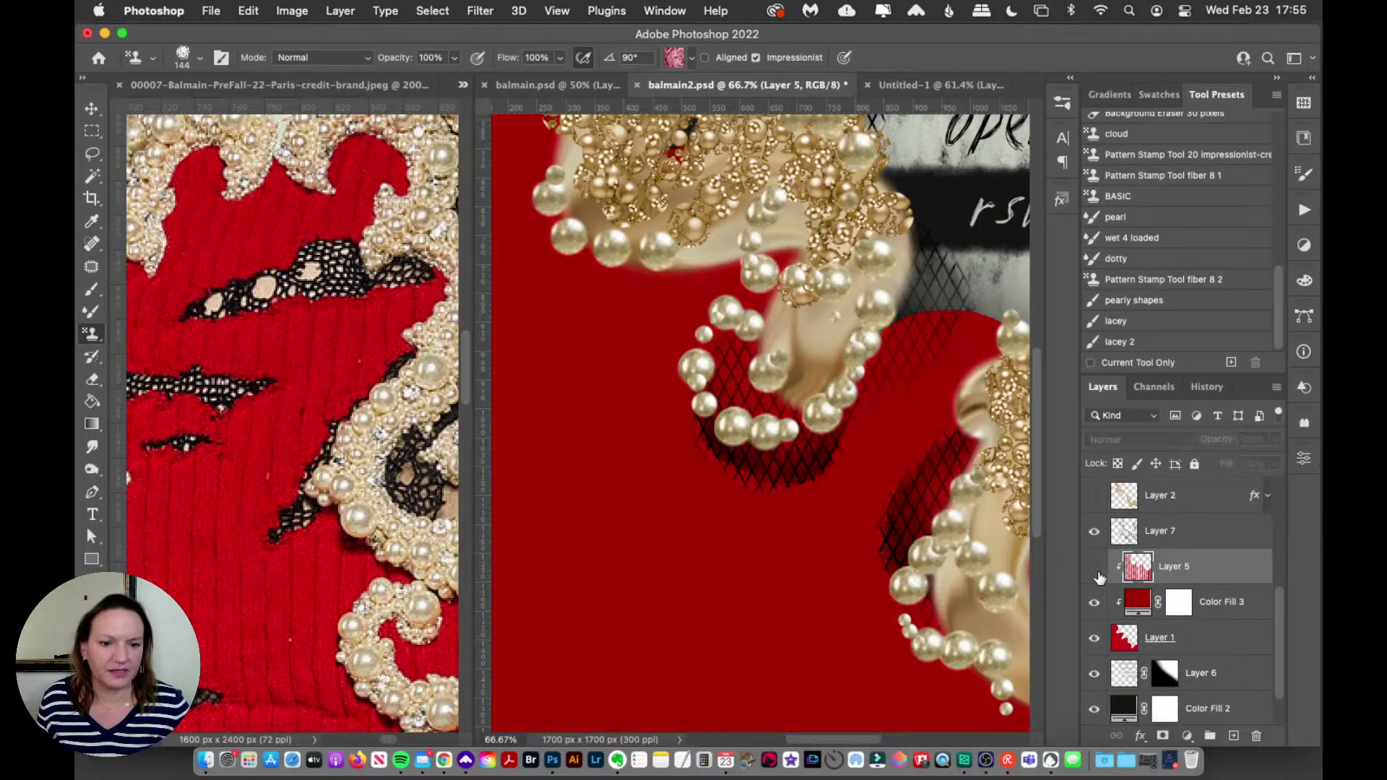
click(1095, 602)
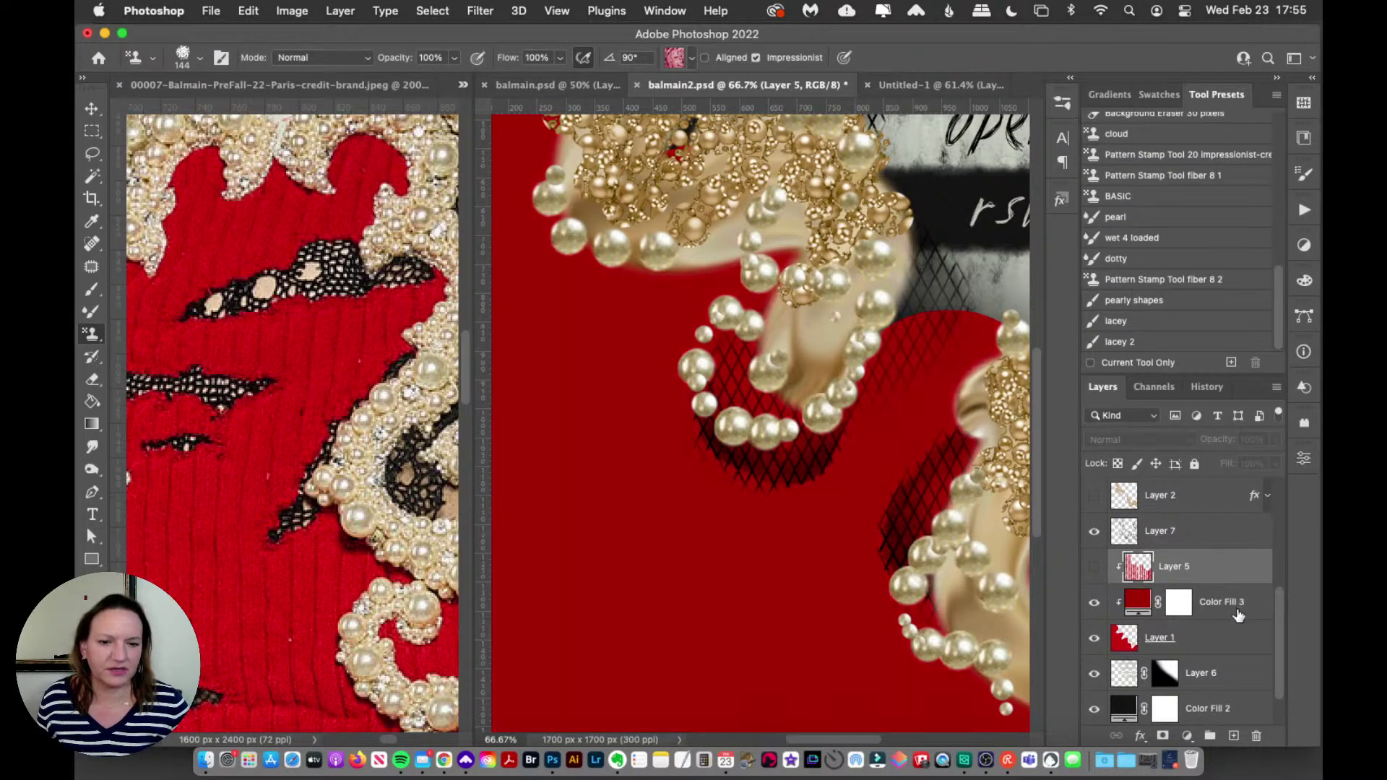
click(1214, 615)
Step: Add a clipped layer above Color Fill 3 and test two red Impressionist stamp strokes, undoing both
key(super+shift+alt+n)
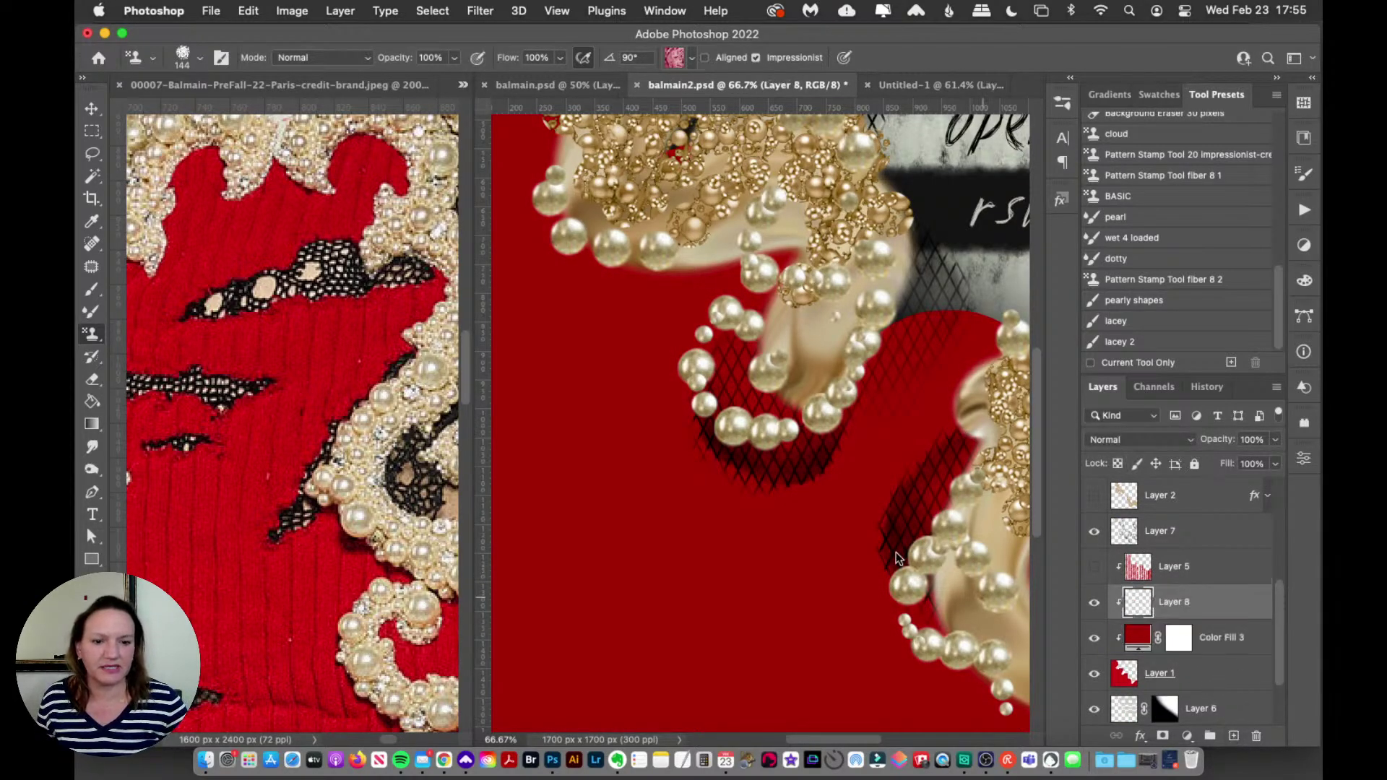
click(674, 57)
click(585, 516)
click(841, 397)
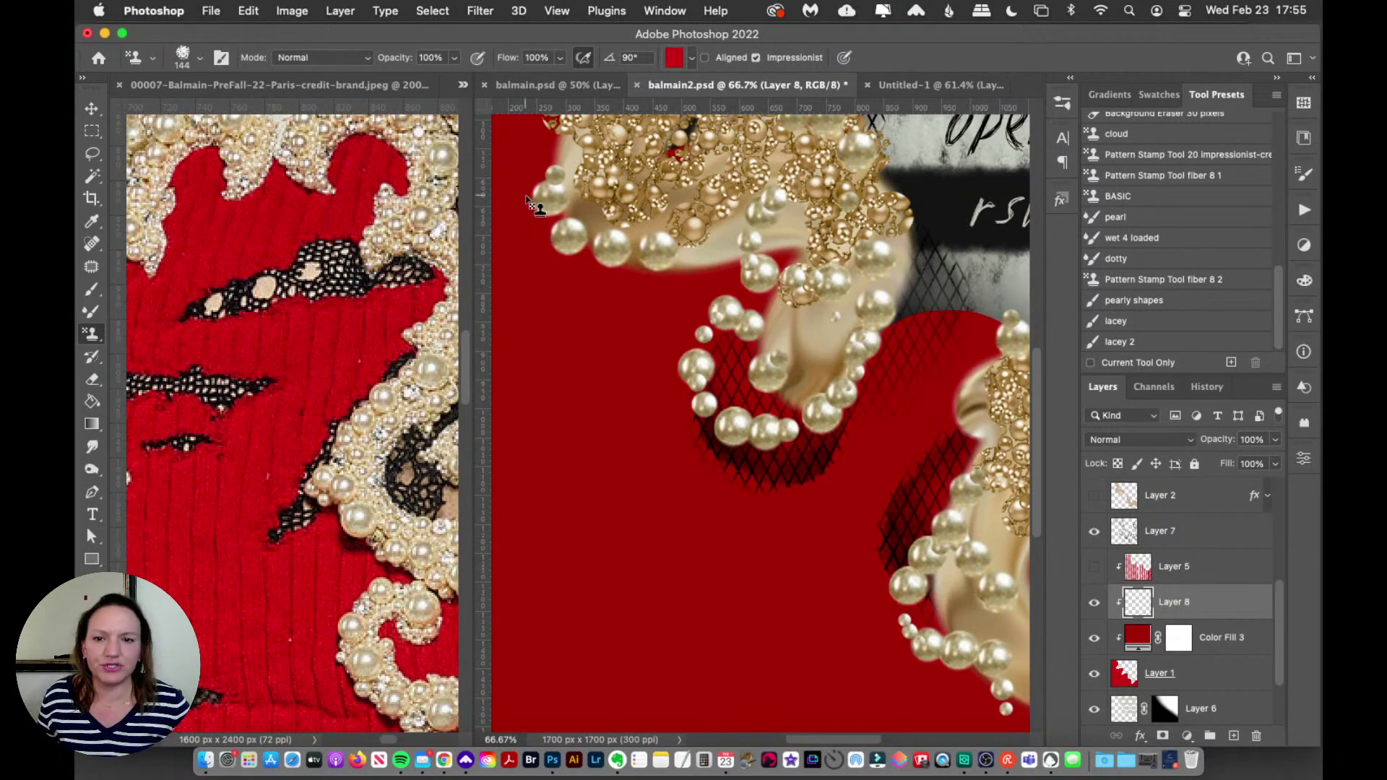
drag(546, 163, 543, 620)
key(super+z)
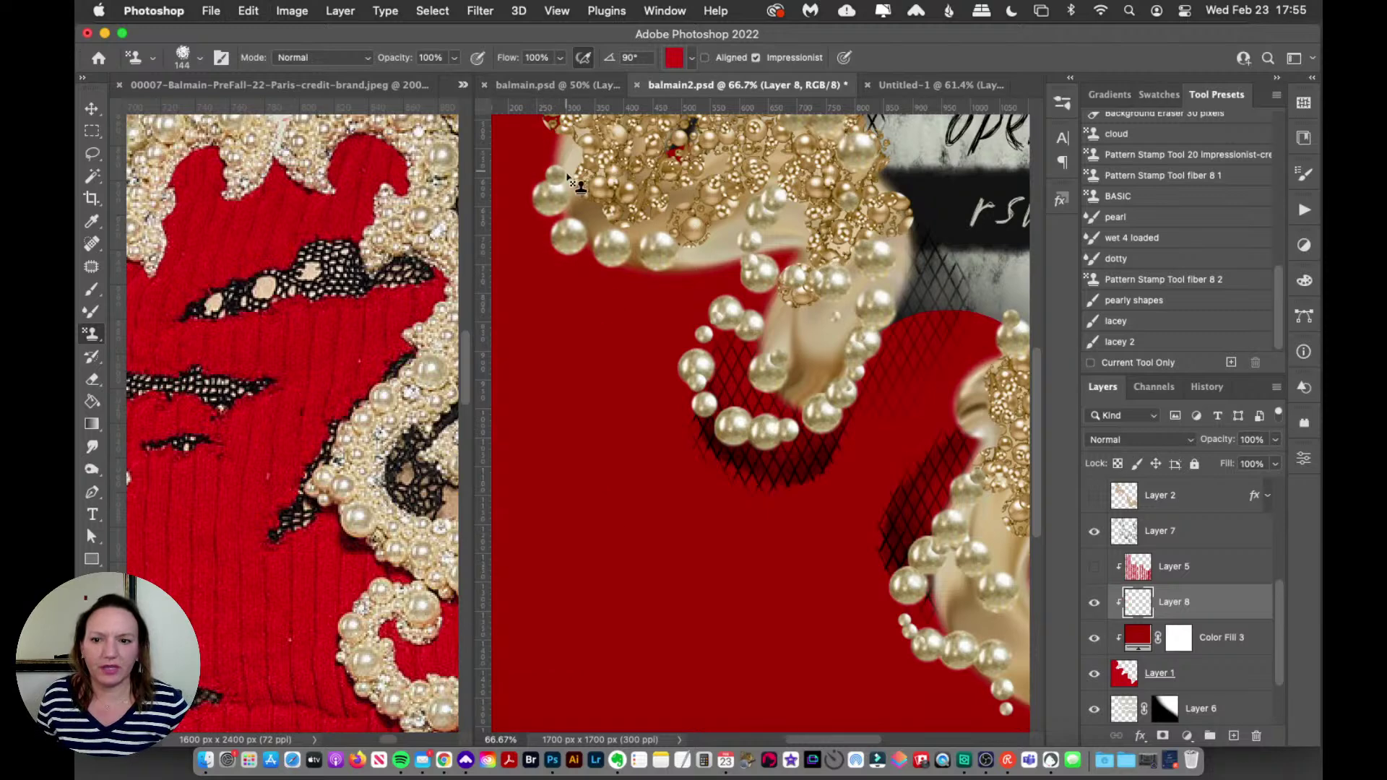
drag(571, 232, 532, 671)
key(super+z)
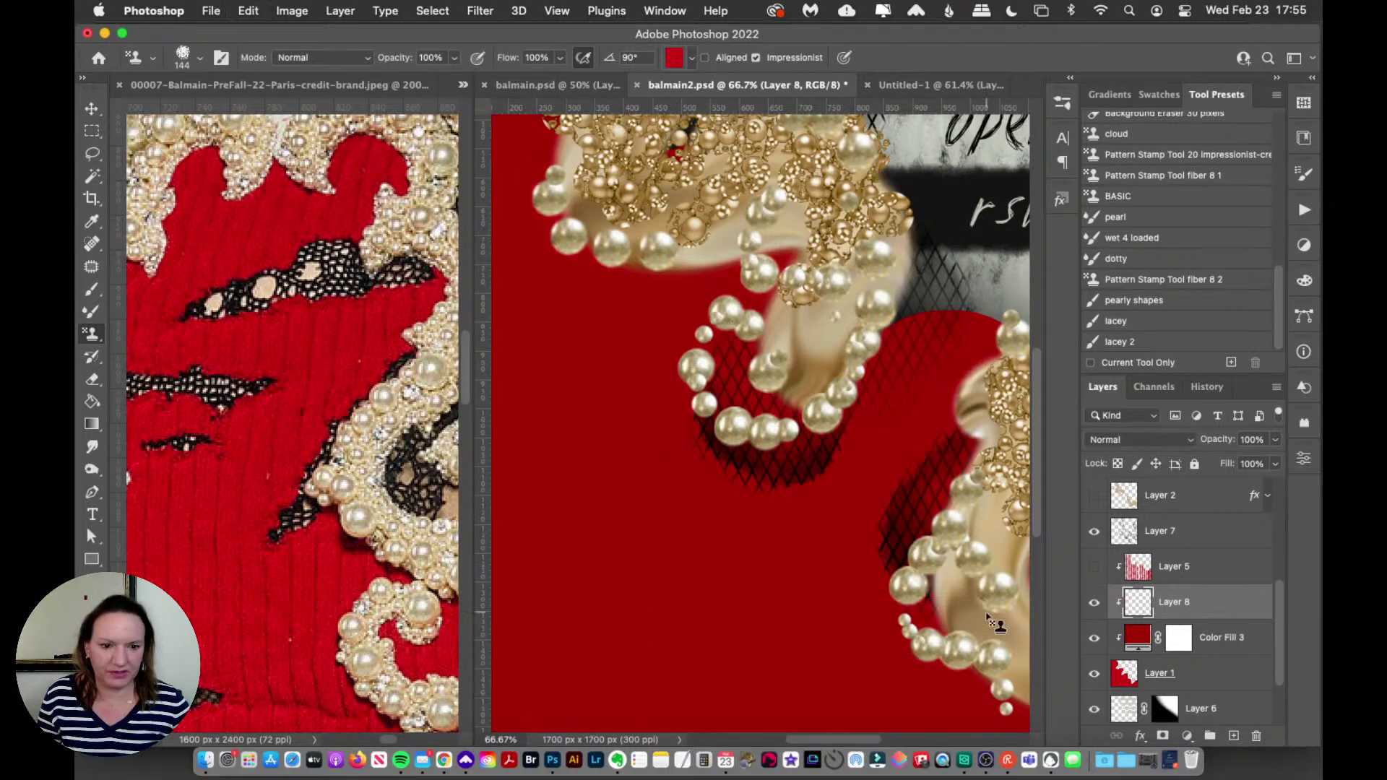
Step: Compare against Layer 5, then stamp brighter vertical rib stripes at size 90 down the red knit
click(1093, 568)
click(1094, 568)
click(1093, 569)
click(1092, 570)
key(bracketleft)
key(bracketleft)
key(bracketleft)
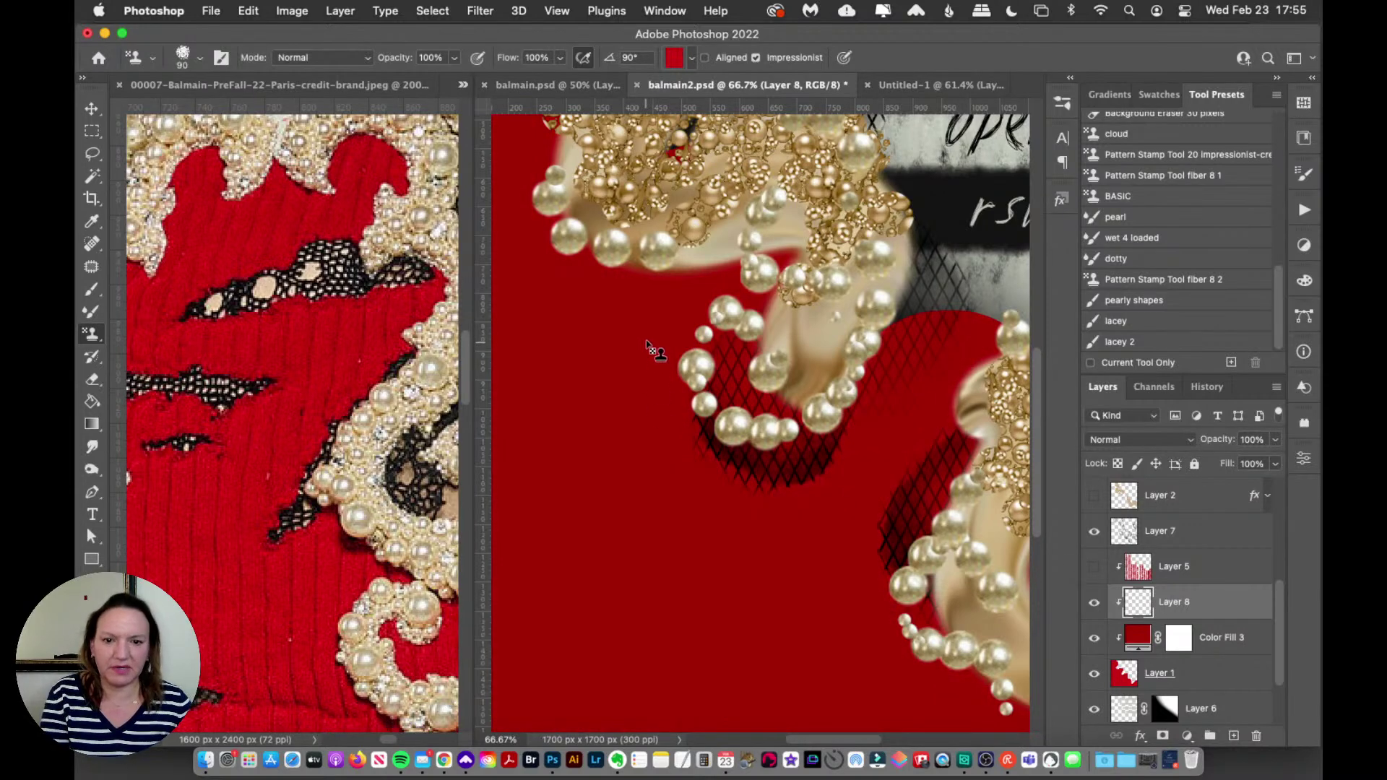
mouse_move(643, 267)
mouse_down()
mouse_move(614, 693)
mouse_move(635, 726)
mouse_up()
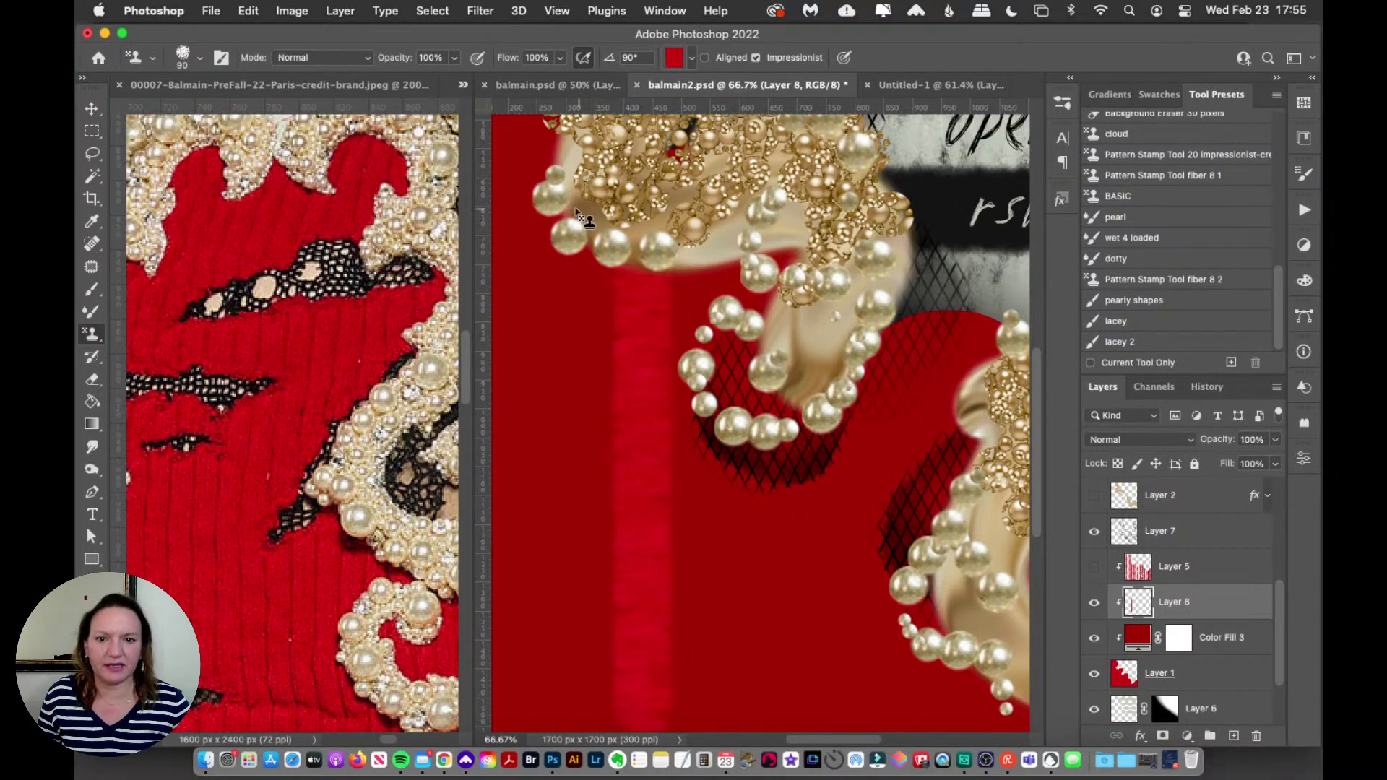
mouse_move(578, 173)
mouse_down()
mouse_move(533, 329)
mouse_move(554, 448)
mouse_up()
key(super+z)
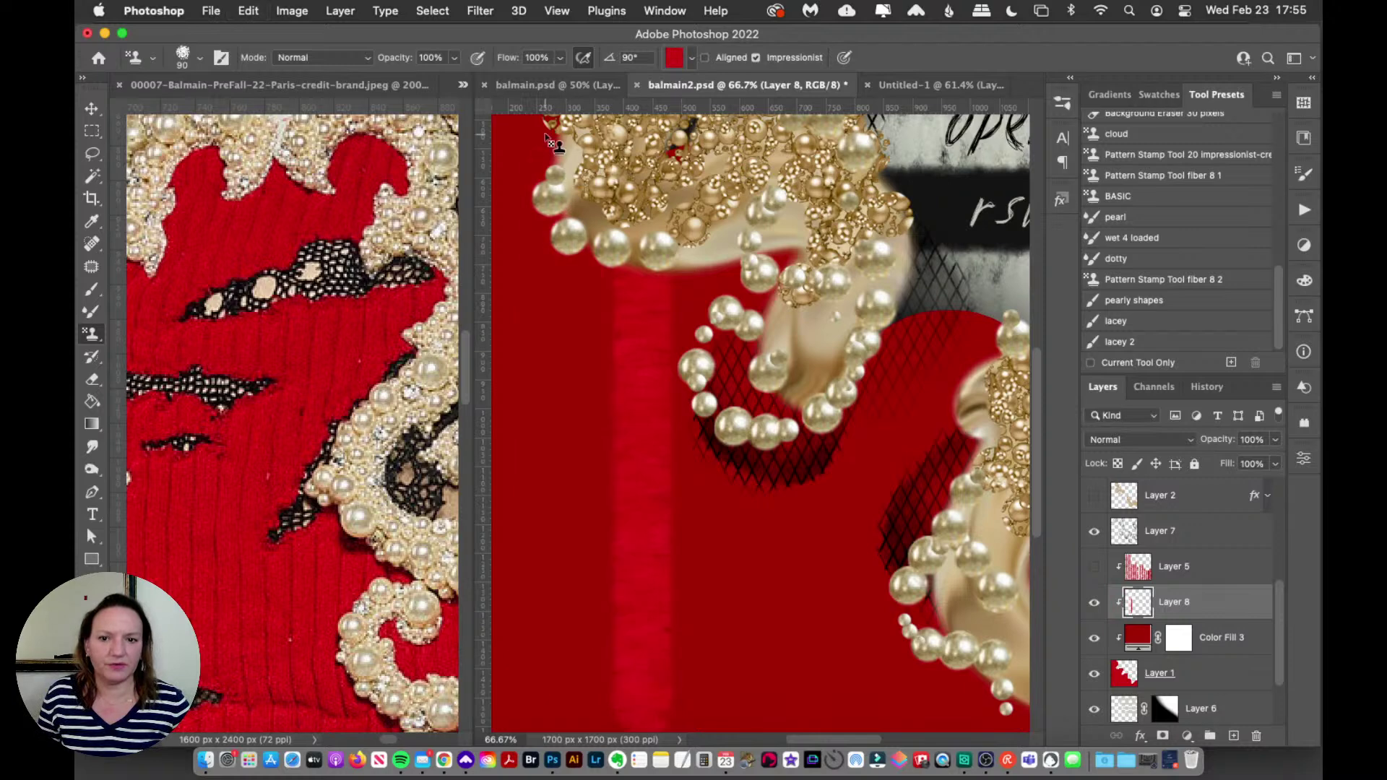
drag(556, 149, 506, 471)
scroll(549, 506, down, 5)
drag(759, 145, 705, 627)
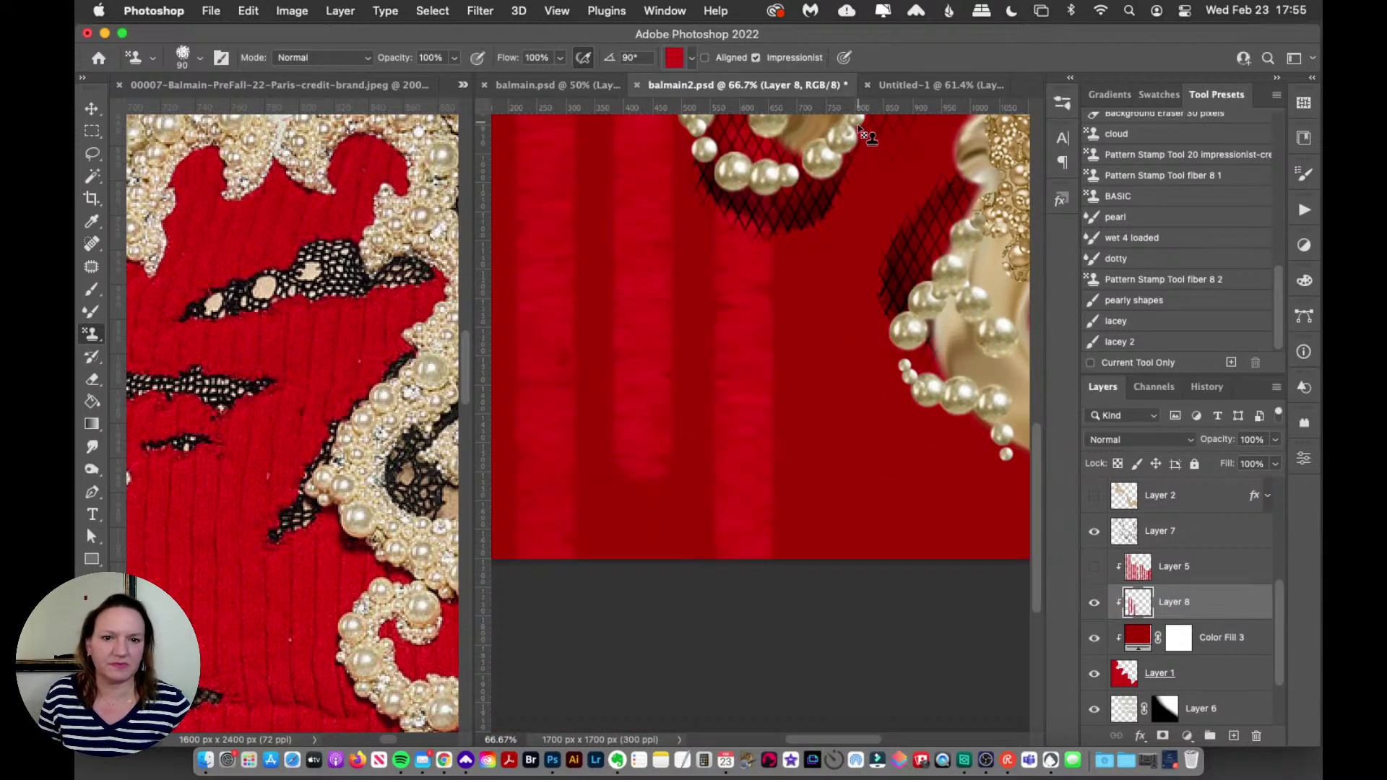
mouse_move(864, 136)
mouse_down()
mouse_move(830, 284)
mouse_move(820, 610)
mouse_up()
Step: Hide the newly painted Layer 8 and show Layer 5's stripes instead
scroll(959, 579, down, 3)
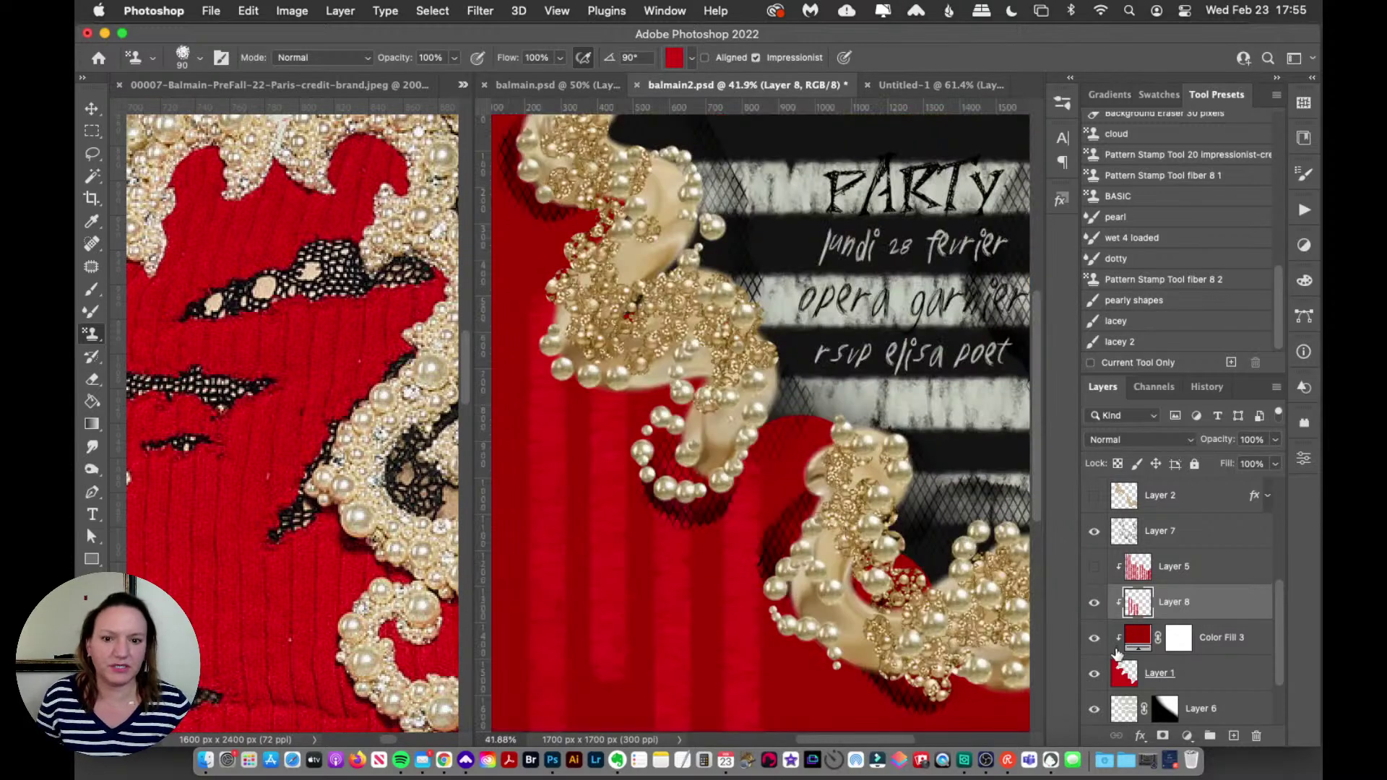
click(1094, 602)
click(1094, 567)
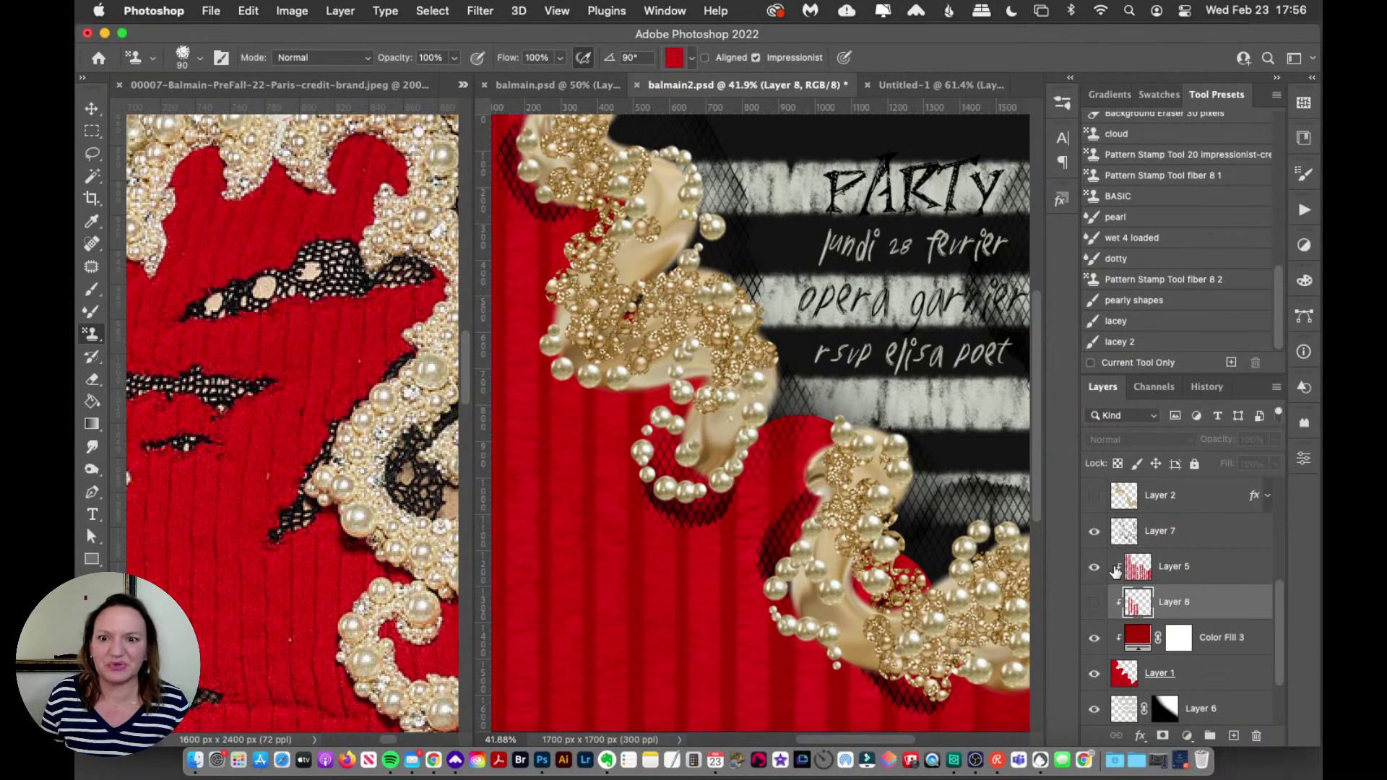
Step: Fit the Balmain reference photo, then zoom closely into the model's red dress
click(270, 254)
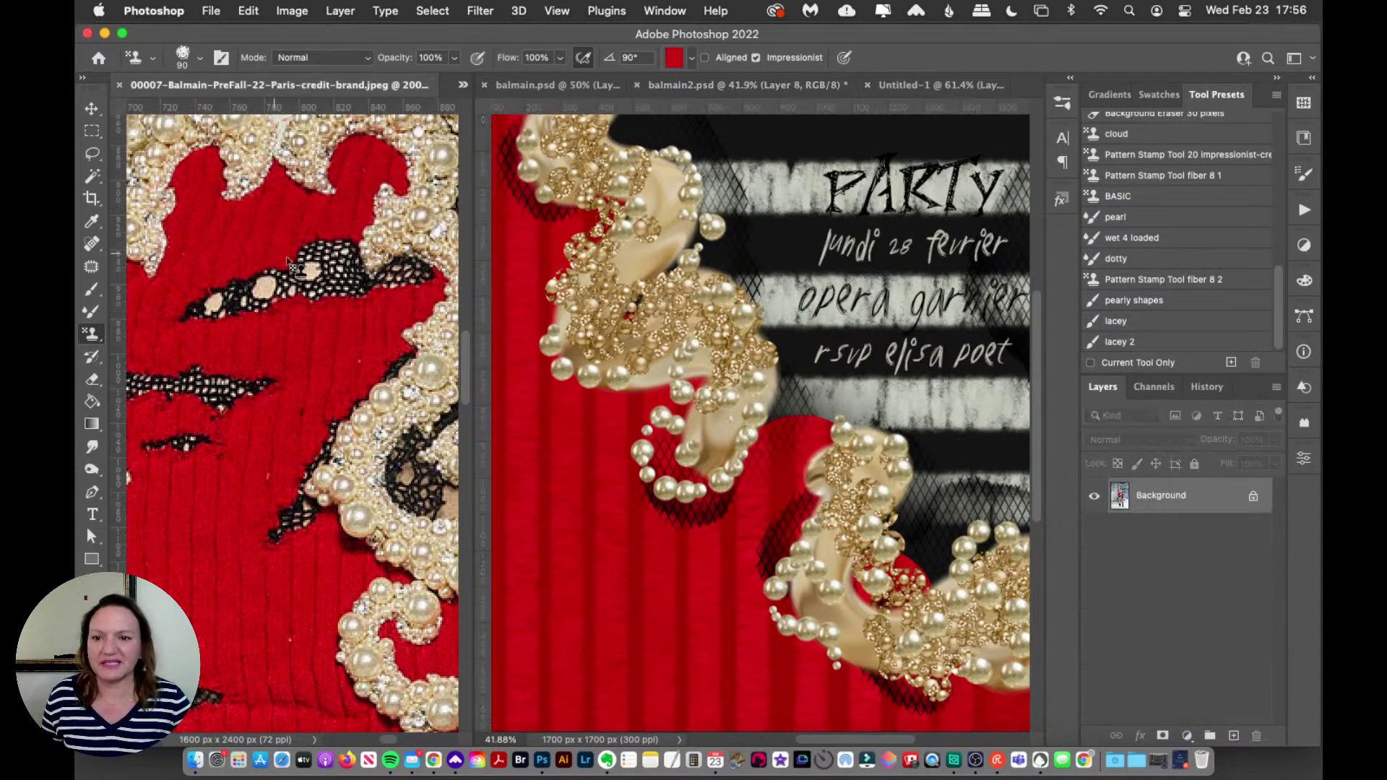
key(super+0)
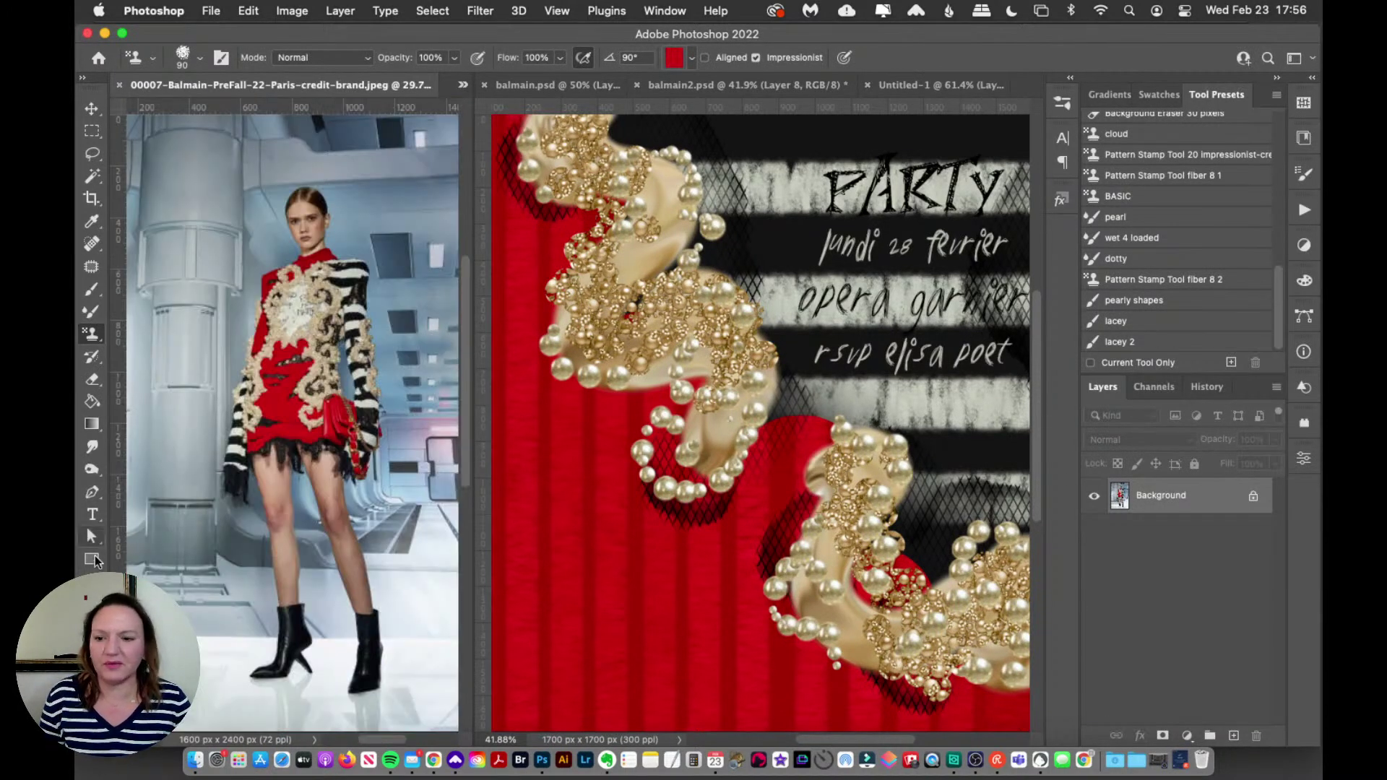
key(z)
click(329, 302)
click(329, 302)
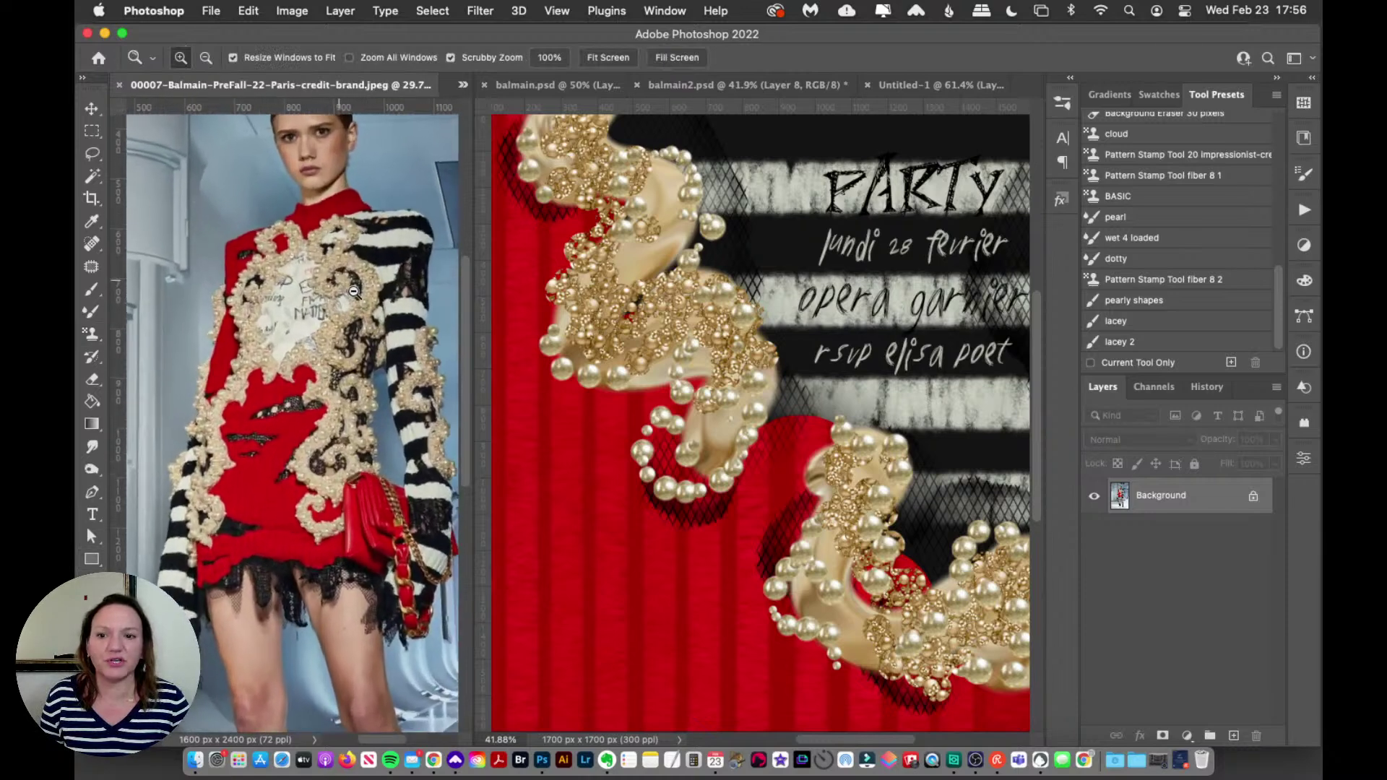
click(341, 292)
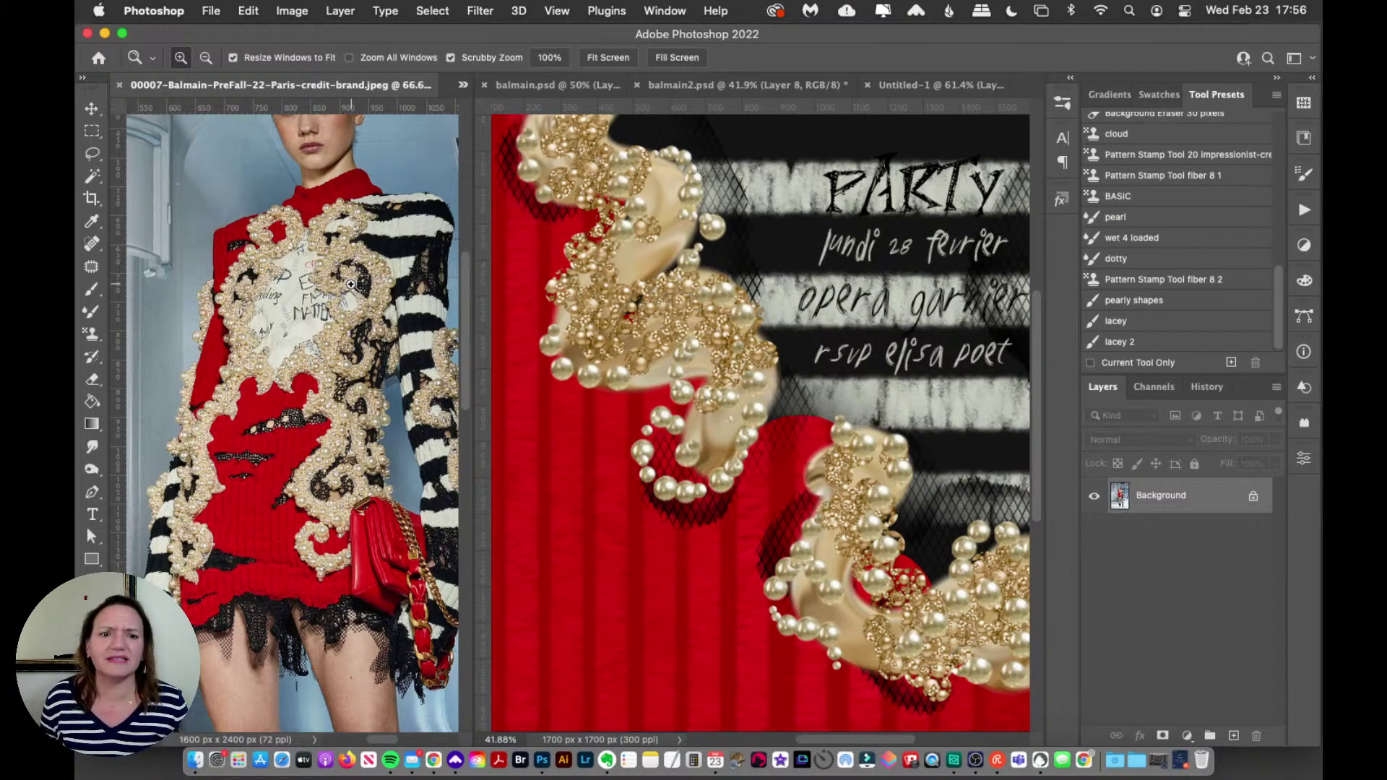
Step: Widen the invitation pane and zoom balmain2.psd so the whole invitation fills the view
drag(829, 733, 841, 735)
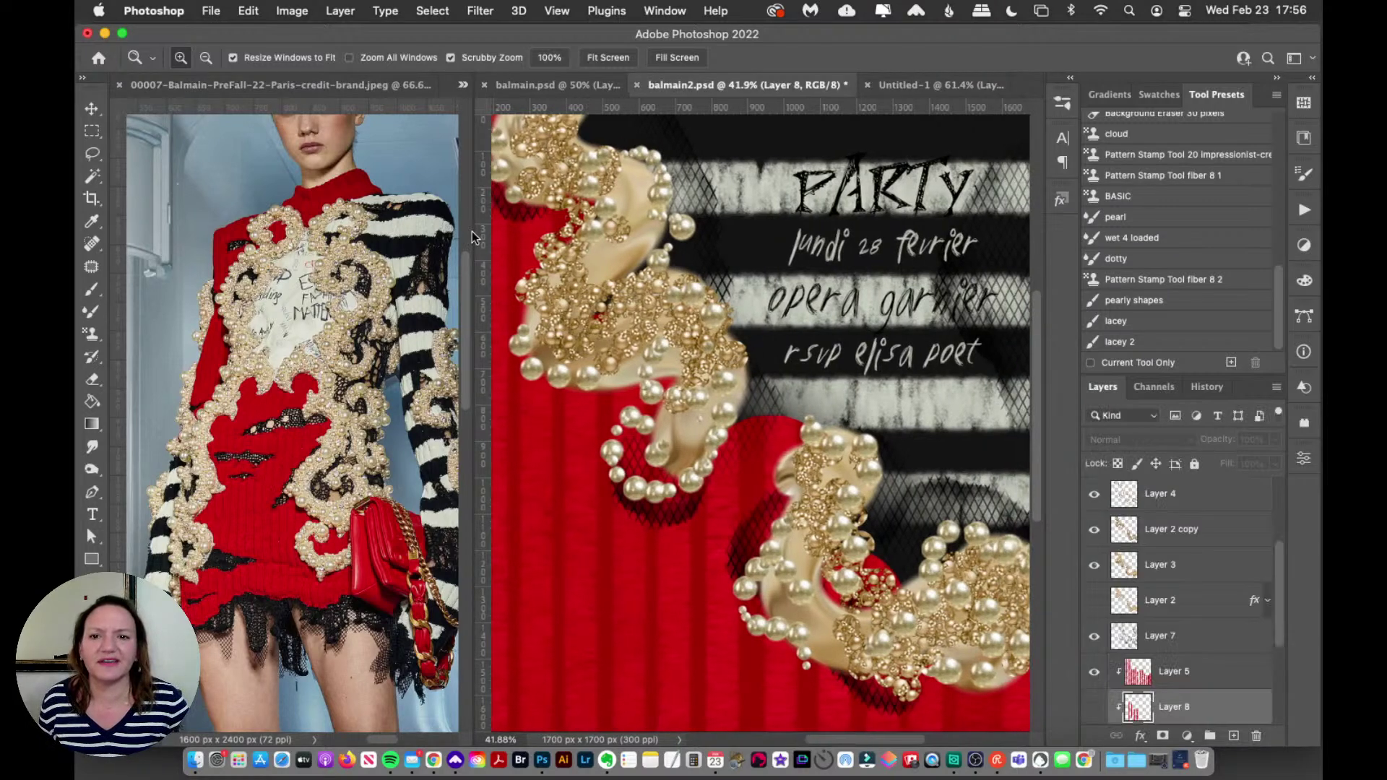
drag(470, 229, 437, 243)
drag(365, 739, 380, 734)
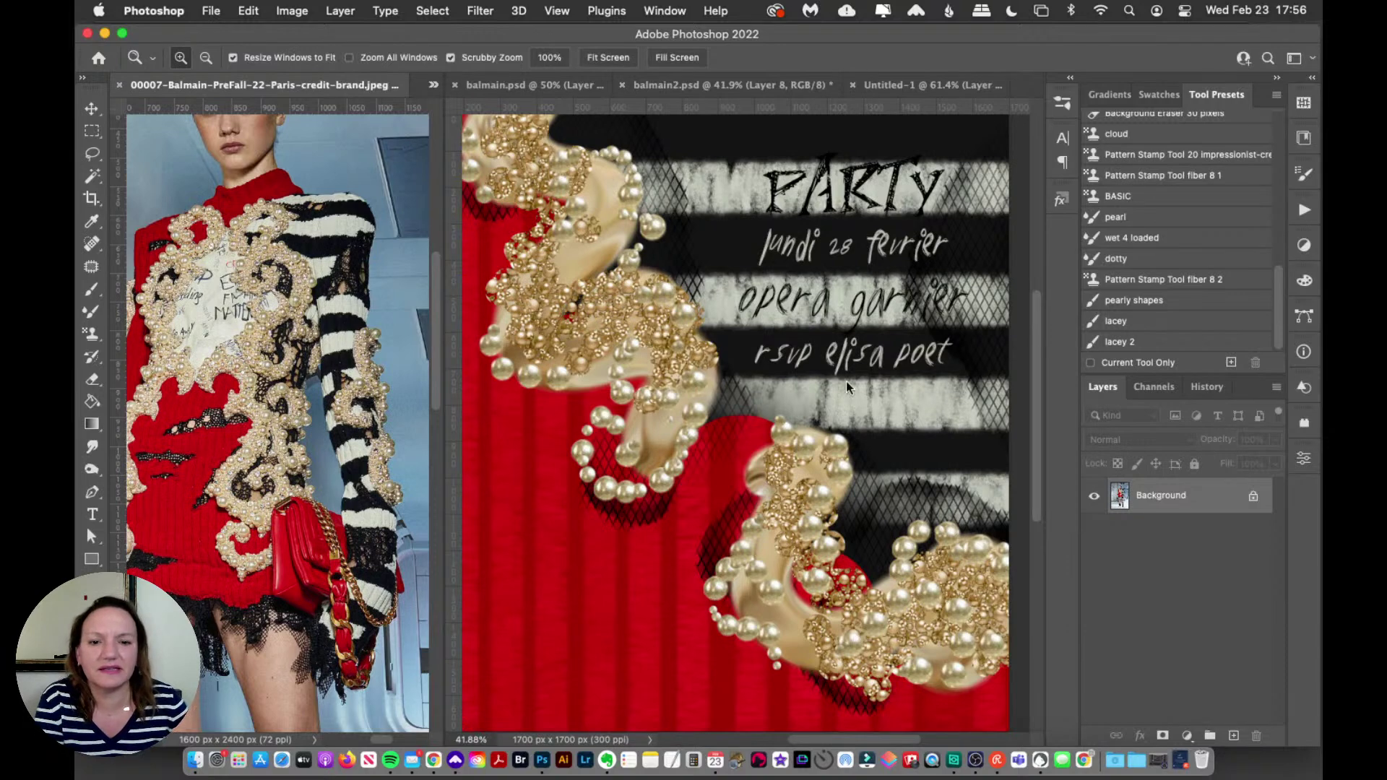
alt+click(668, 377)
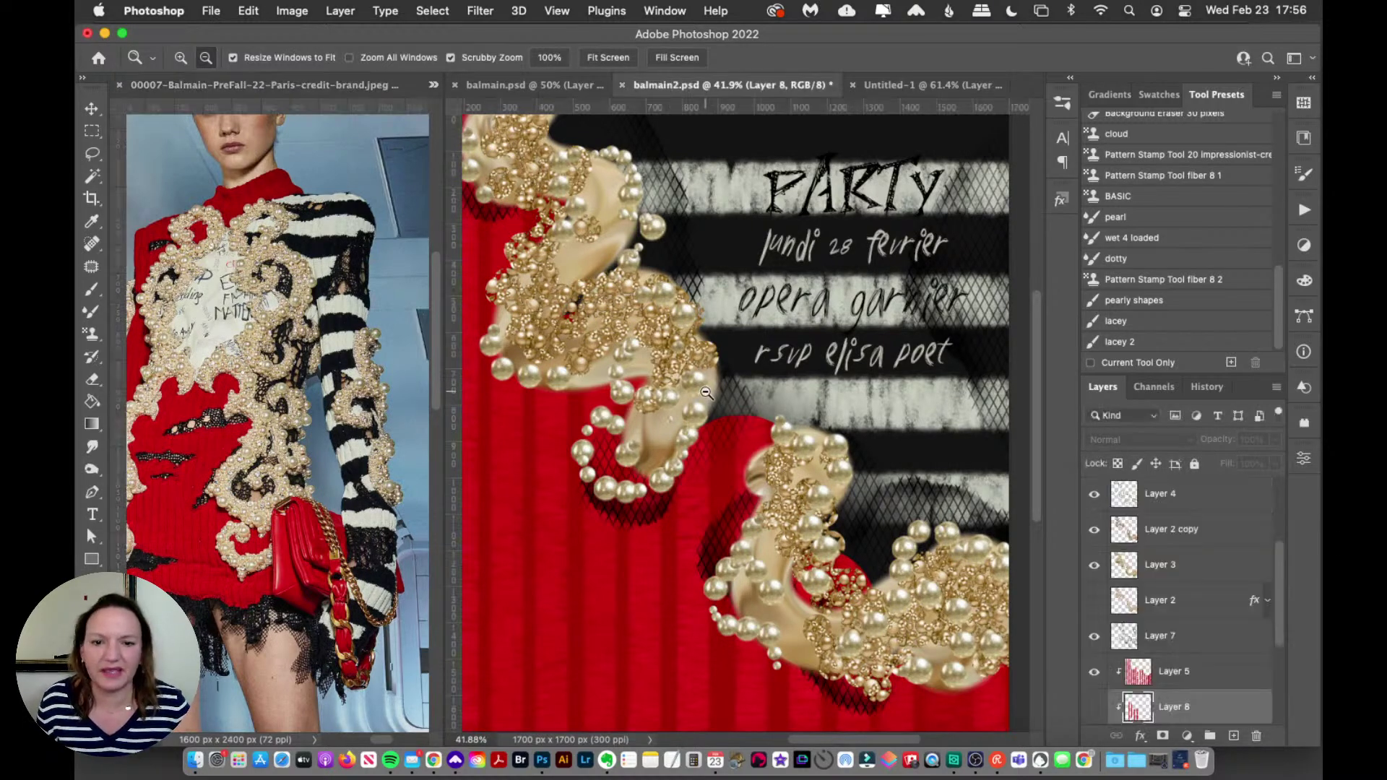
alt+click(708, 394)
click(827, 390)
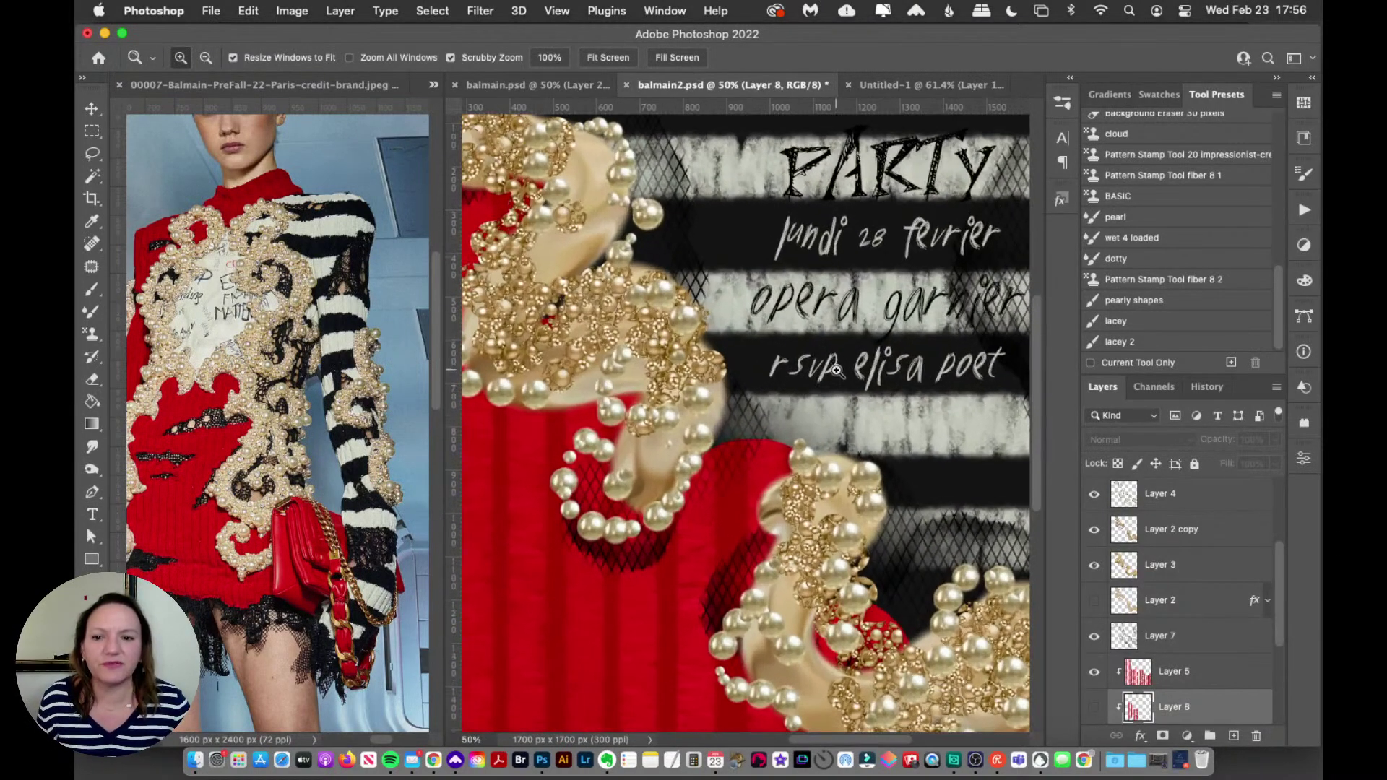
alt+click(779, 442)
drag(778, 442, 783, 439)
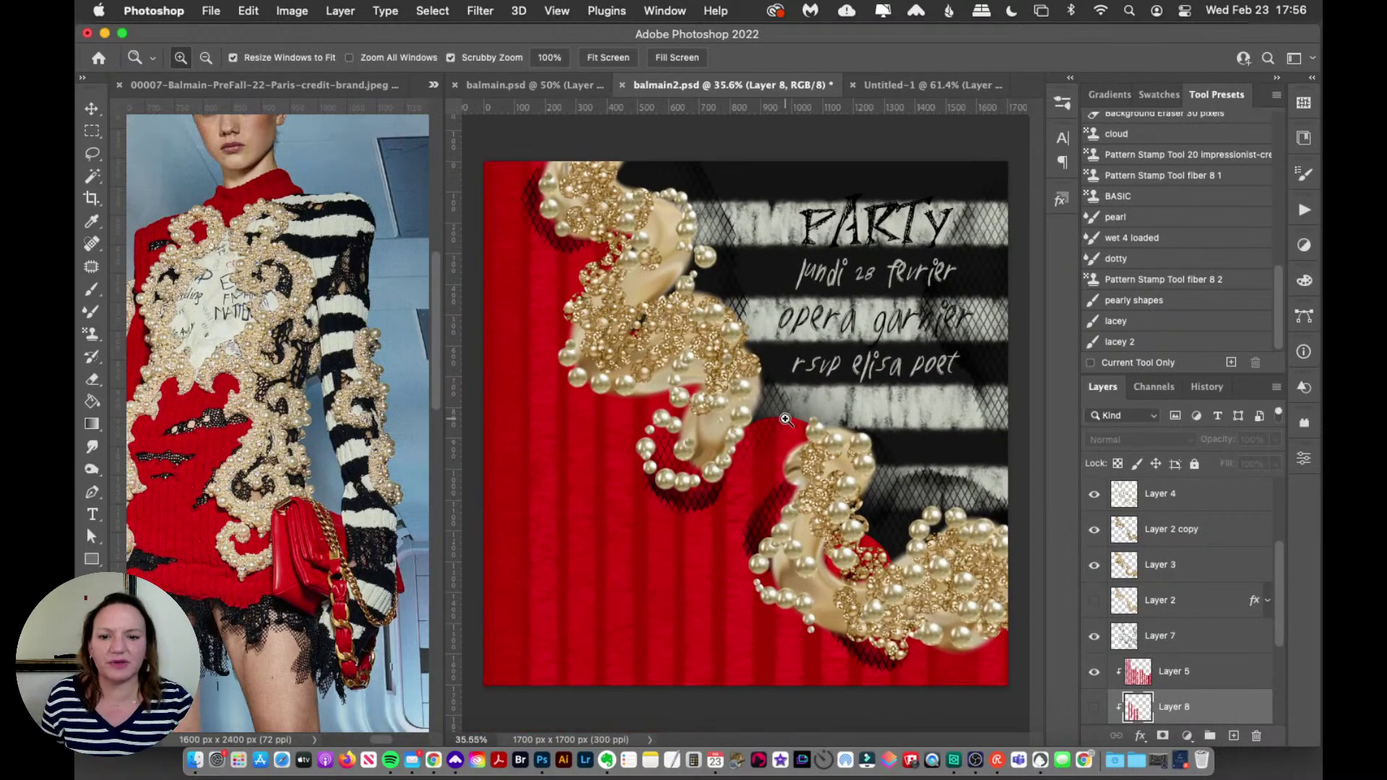
key(v)
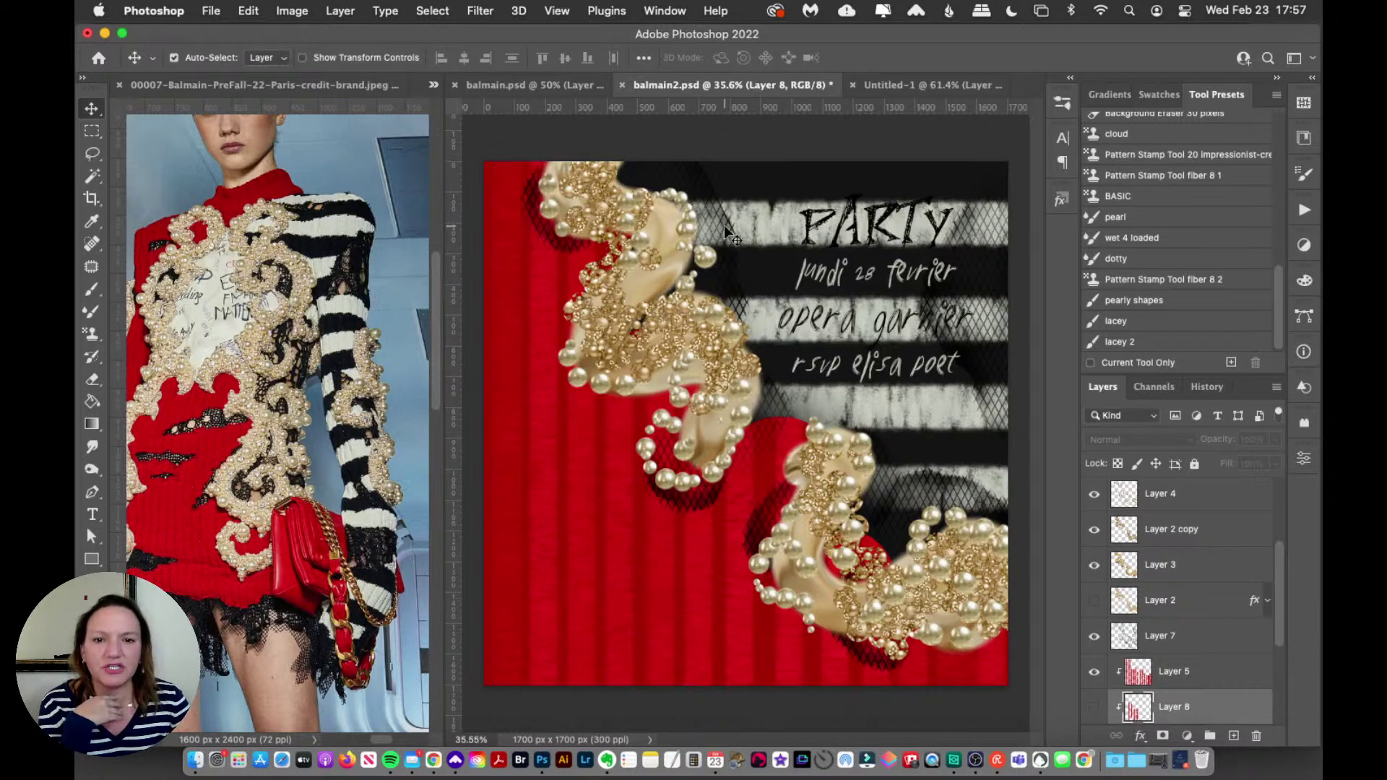
Step: Switch the Pattern Stamp to the light grey Impressionist pattern, keeping the fiber 8 brush
click(95, 337)
click(159, 356)
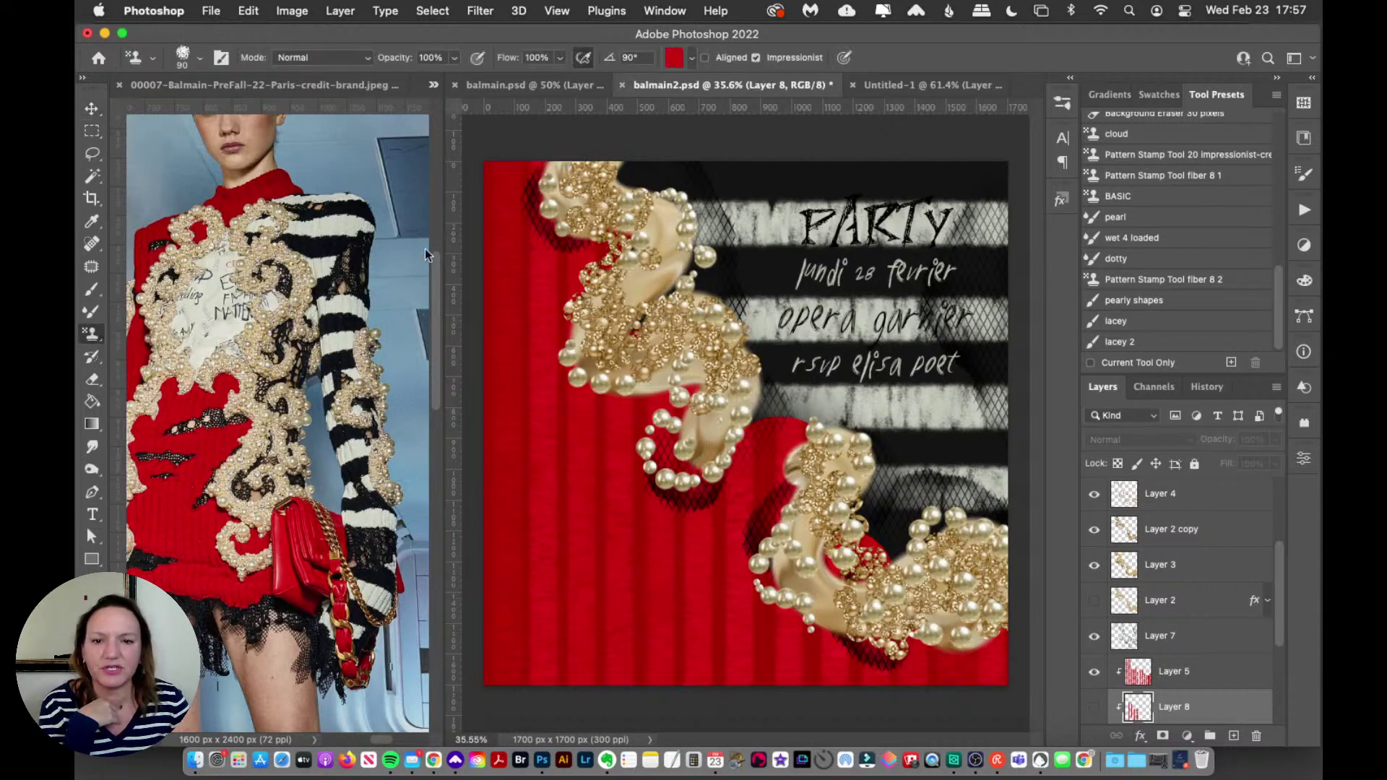
click(1054, 168)
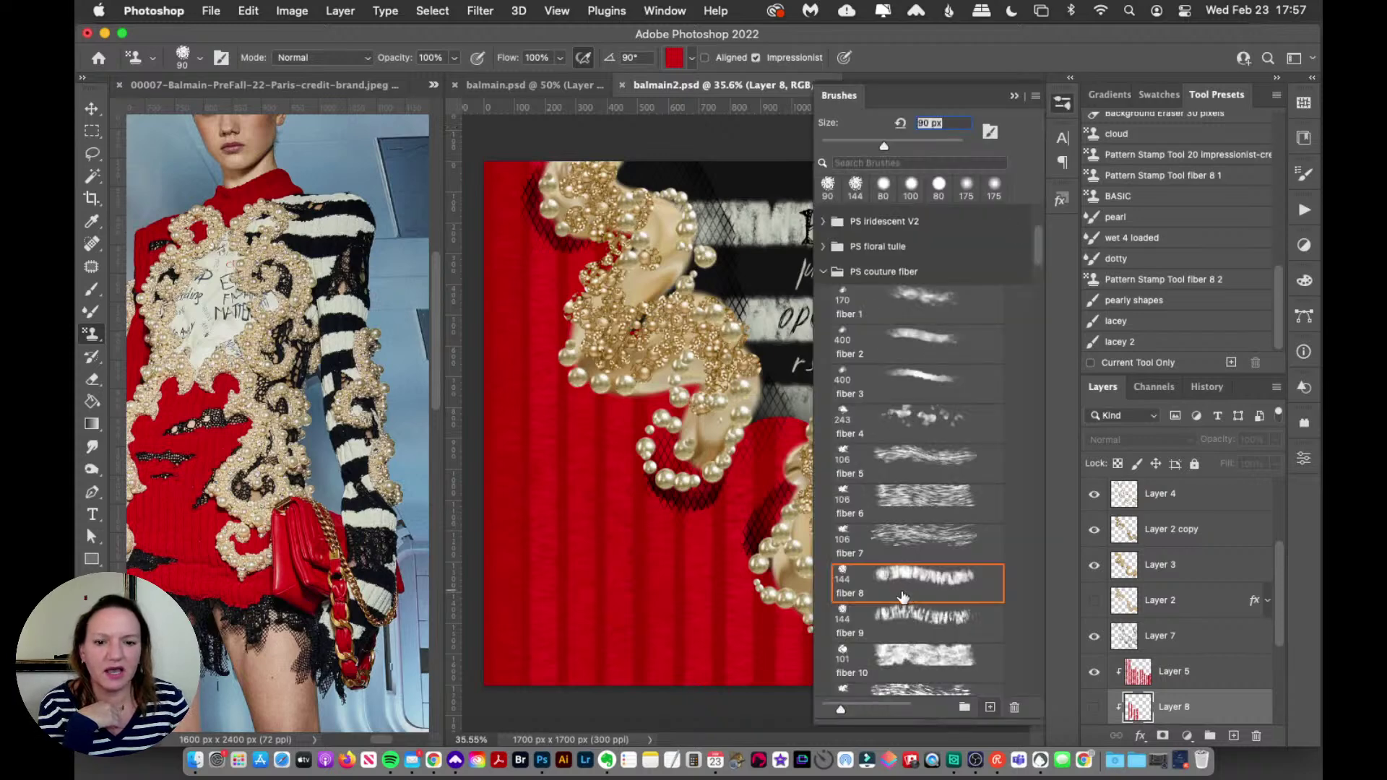
click(1055, 103)
click(673, 57)
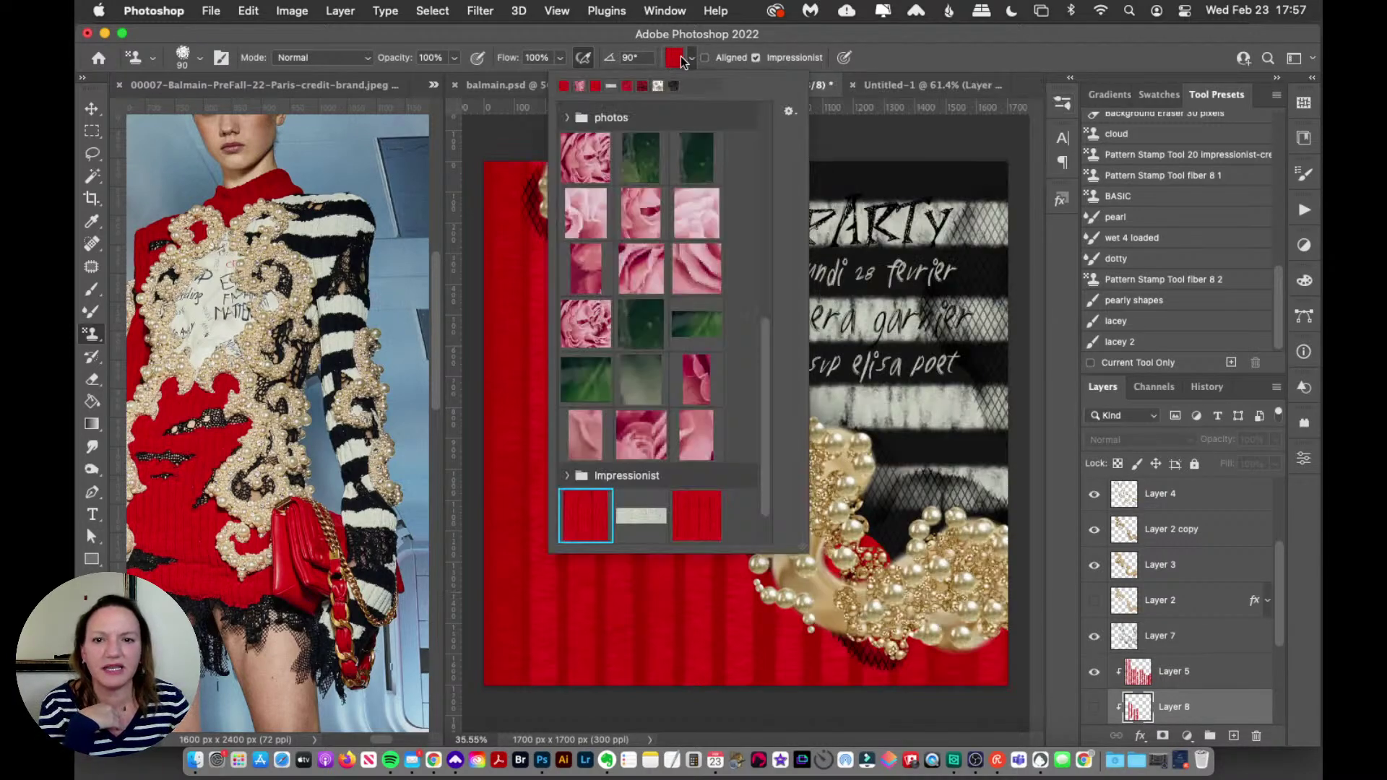
scroll(757, 483, down, 2)
click(586, 518)
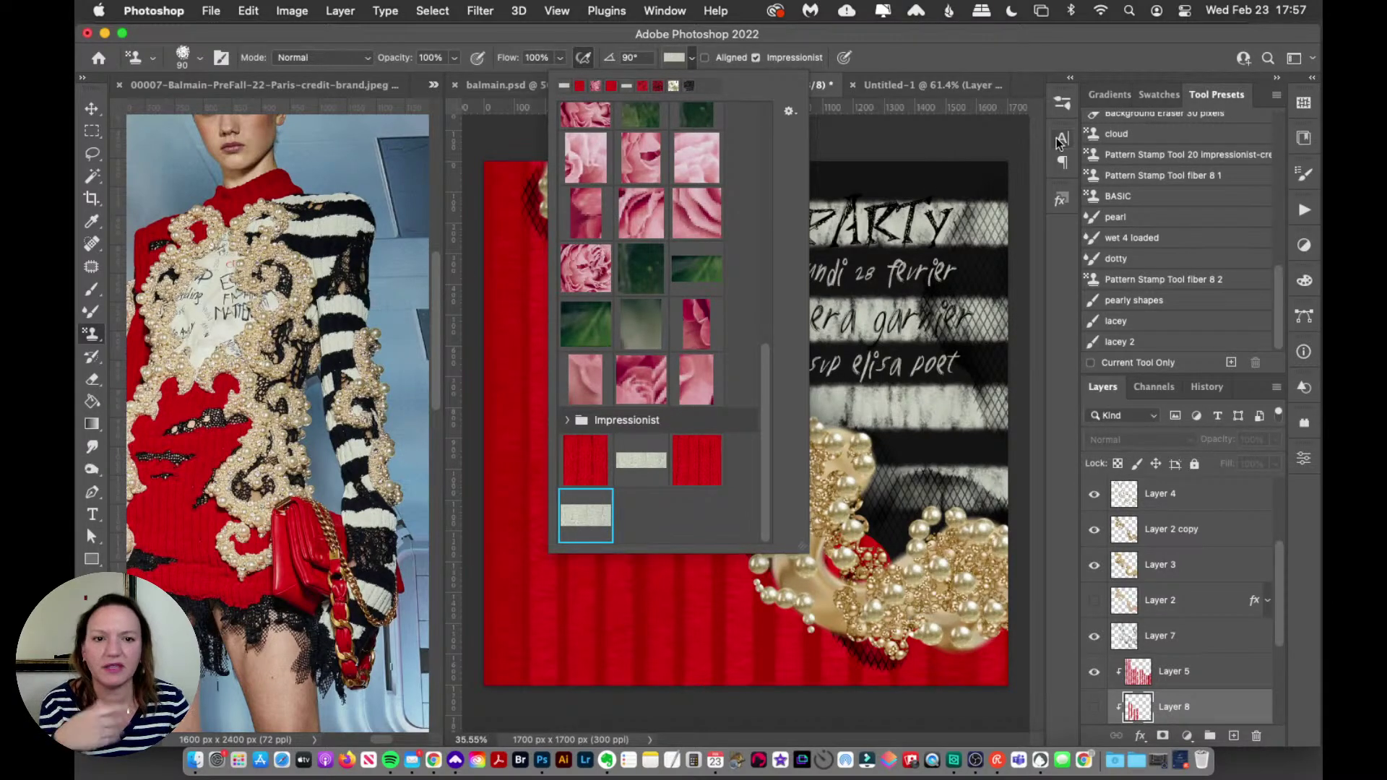
click(1062, 104)
click(1060, 104)
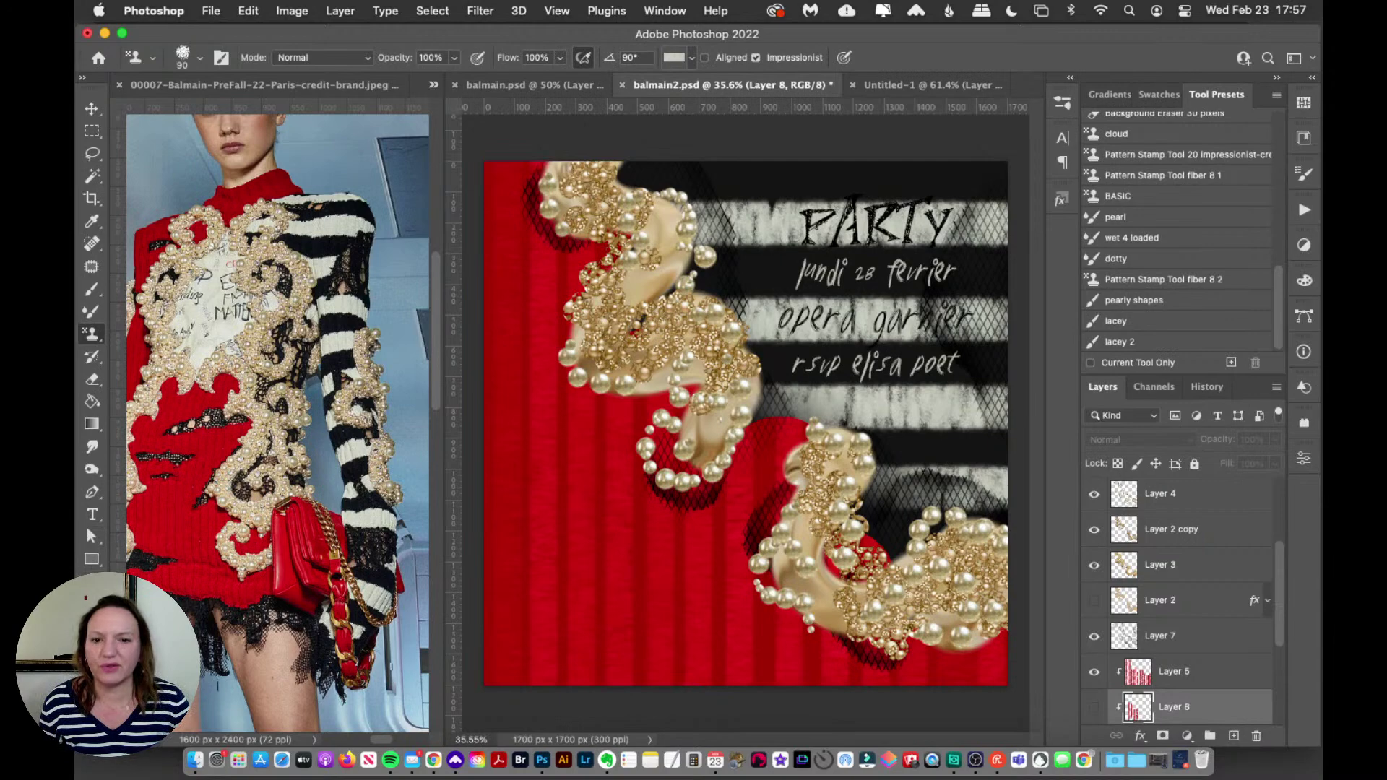
Step: Zoom closely into the handwritten lettering on the reference dress, then return to the invitation
key(z)
click(215, 265)
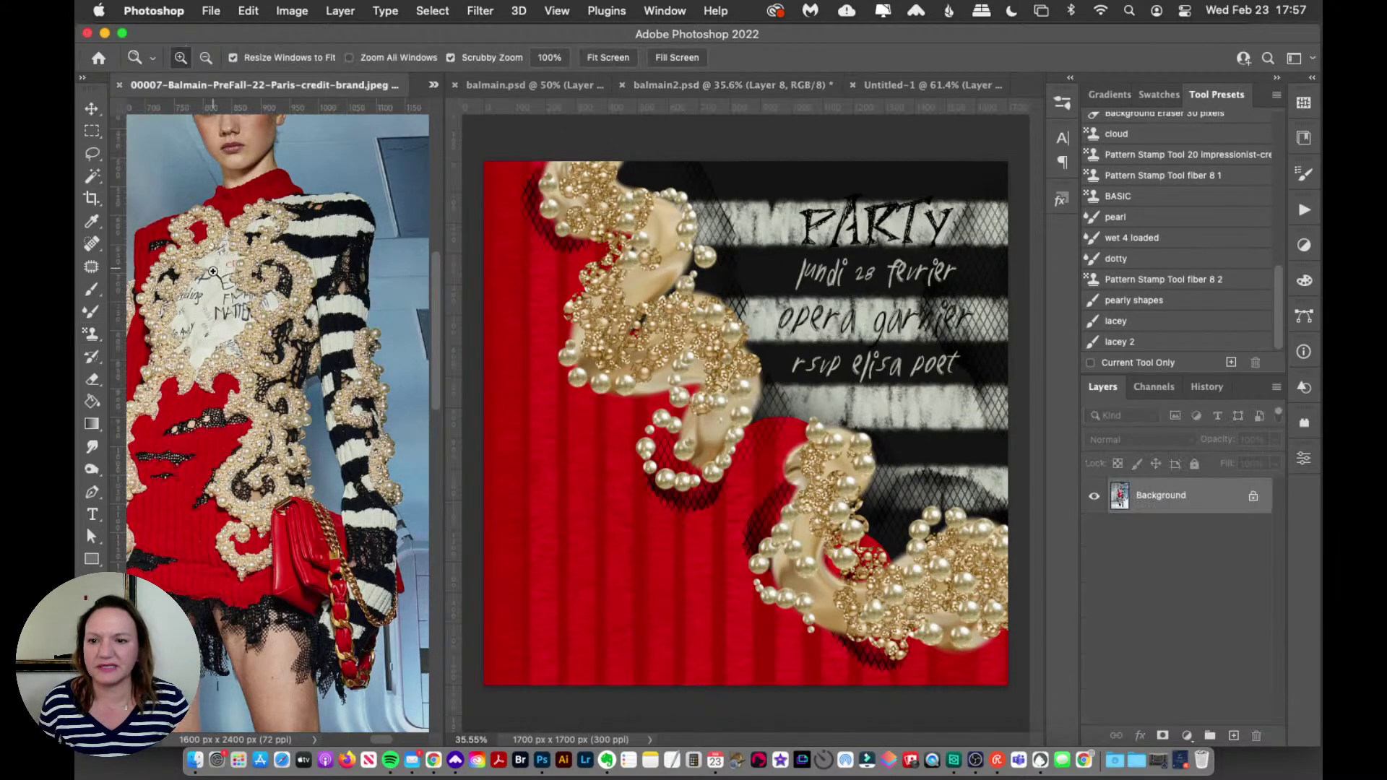
click(222, 263)
click(223, 263)
click(234, 307)
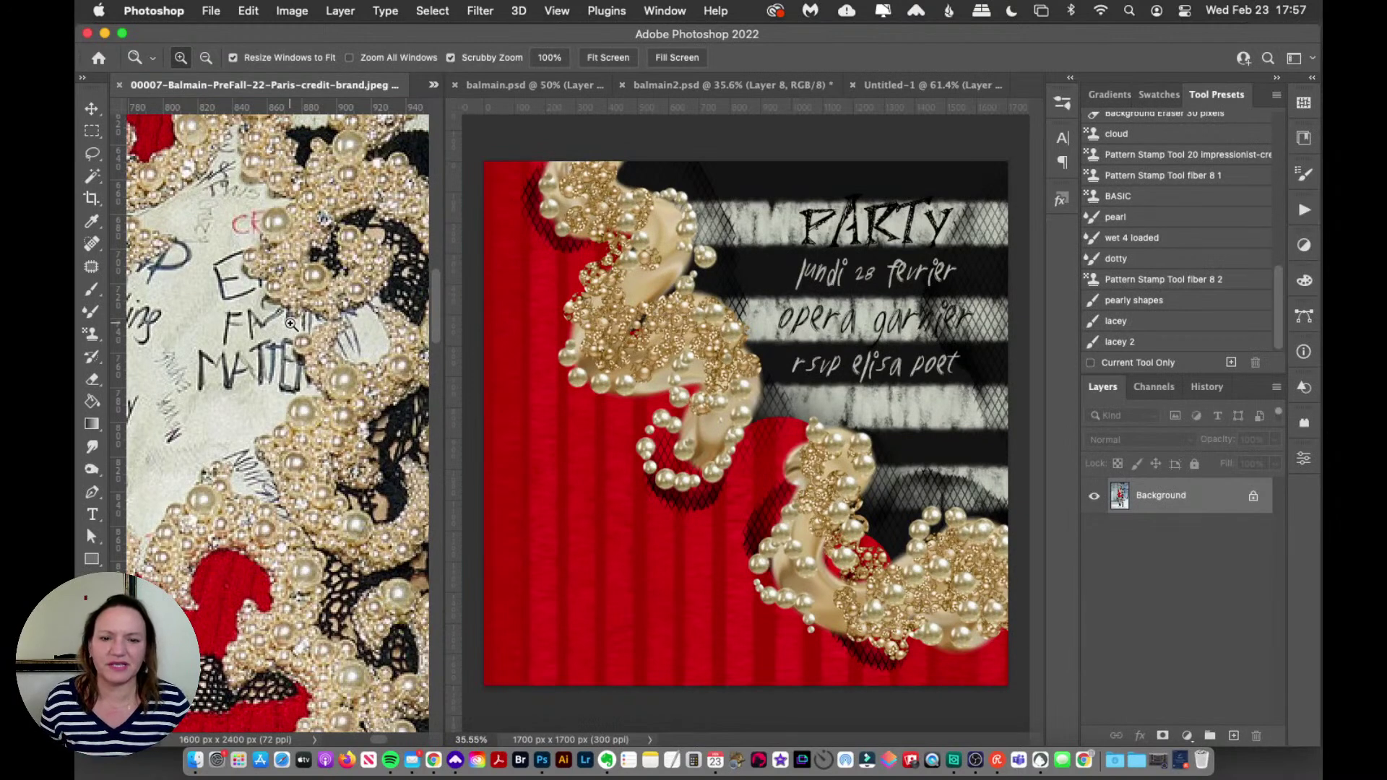
click(797, 329)
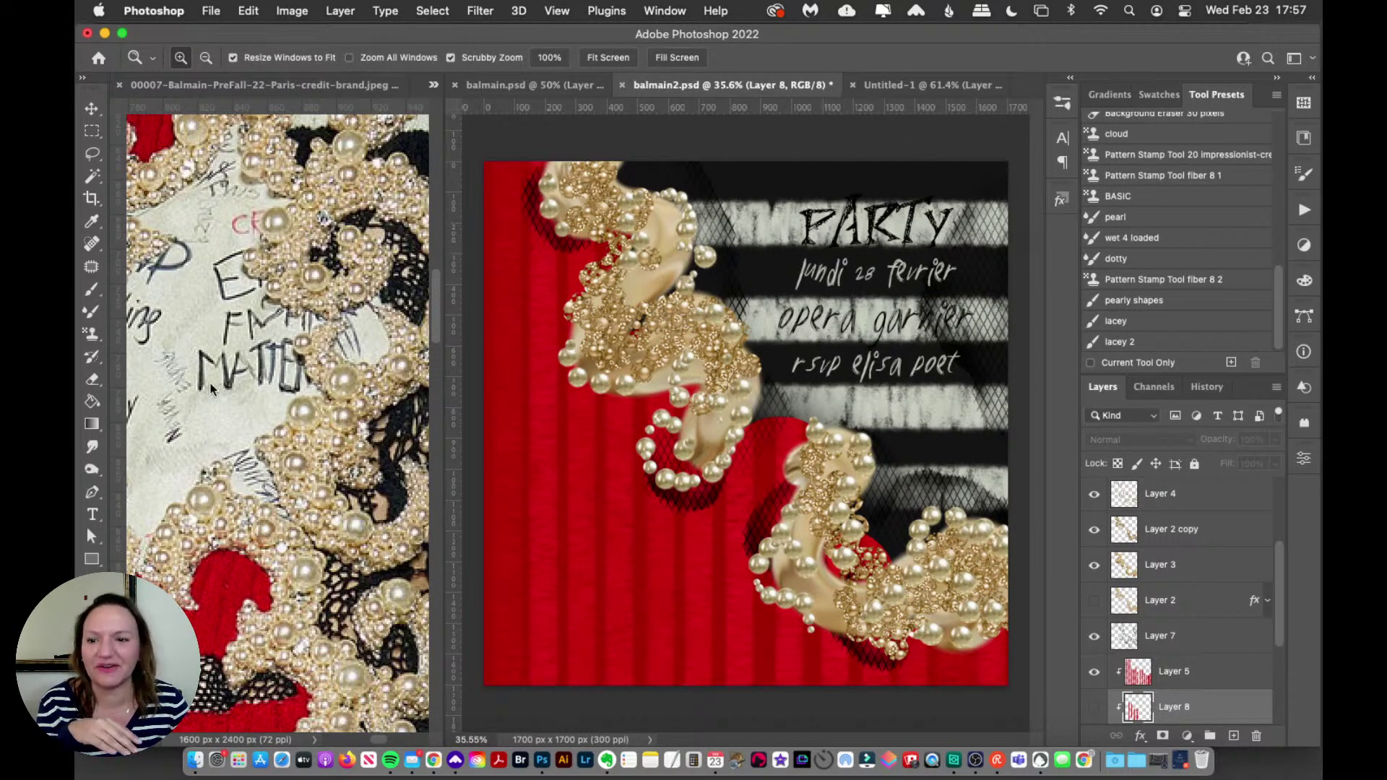
Step: With the Type tool, select and then deselect ARTY in the PARTY heading
click(92, 514)
drag(827, 224, 955, 230)
click(864, 243)
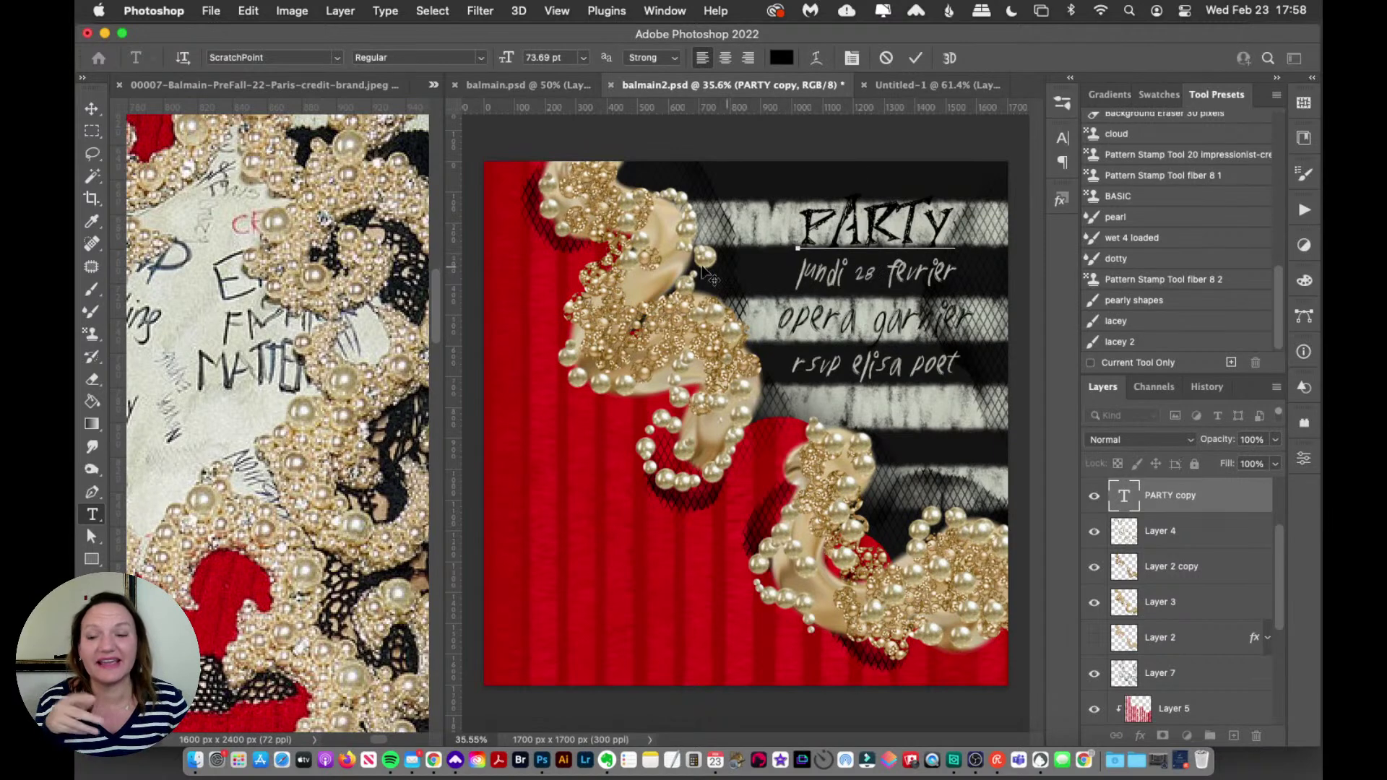
Step: Commit the text edit and zoom out on the Balmain reference photo to see more of the dress
click(92, 109)
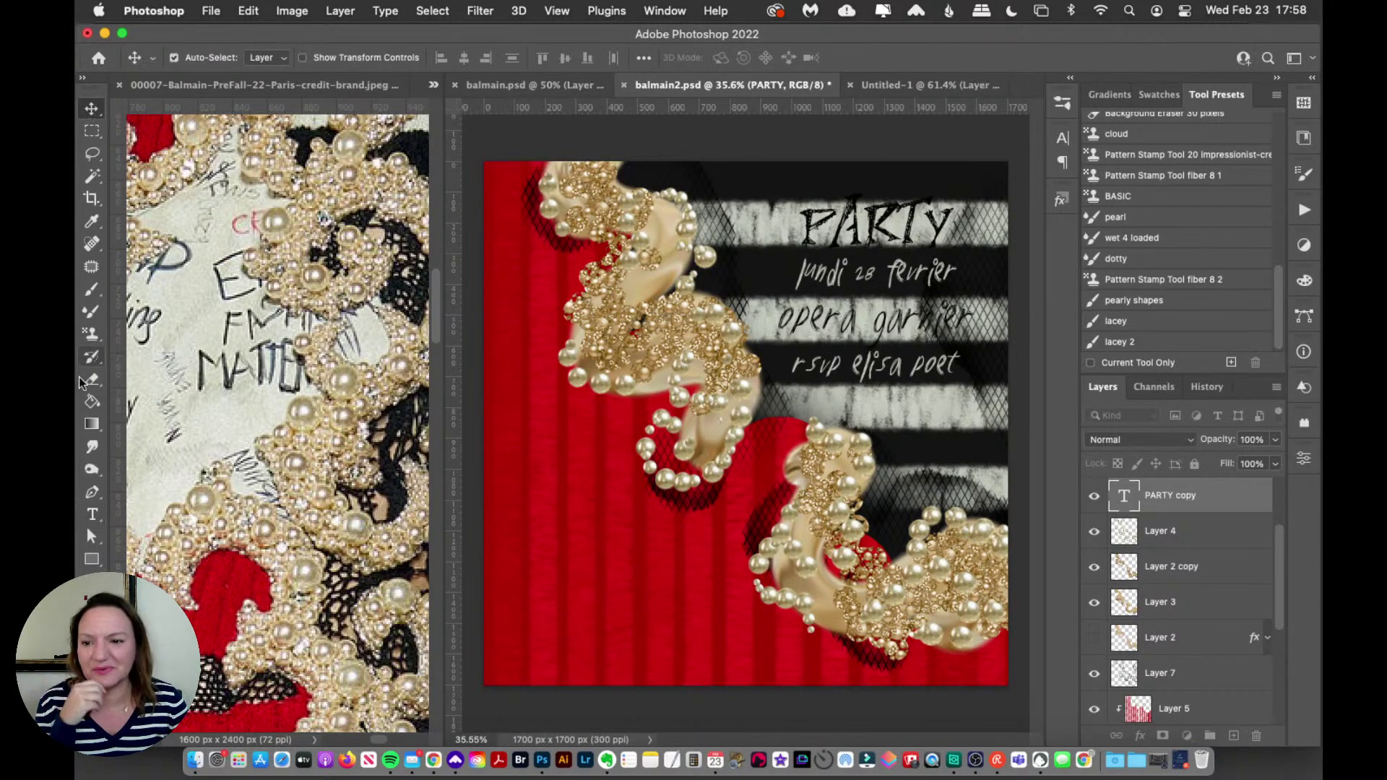
click(92, 515)
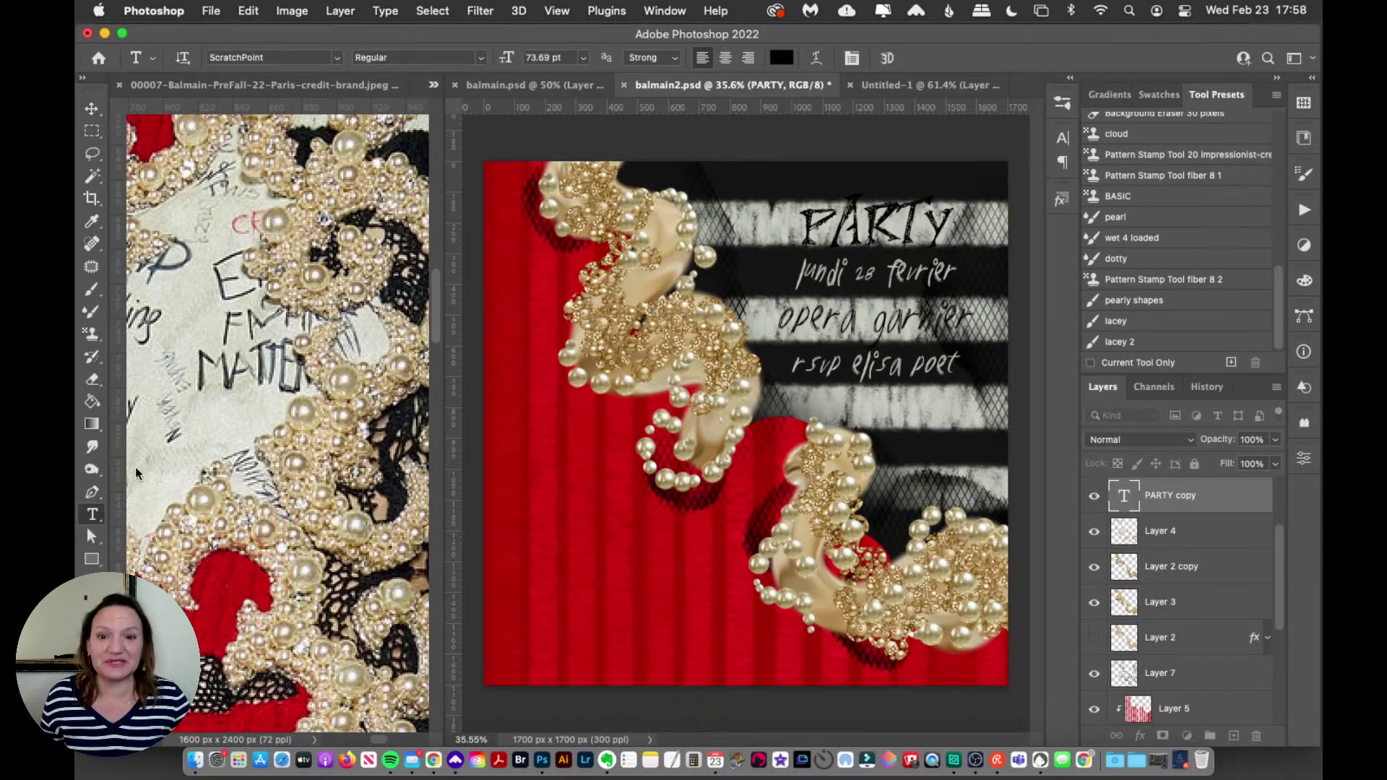
key(z)
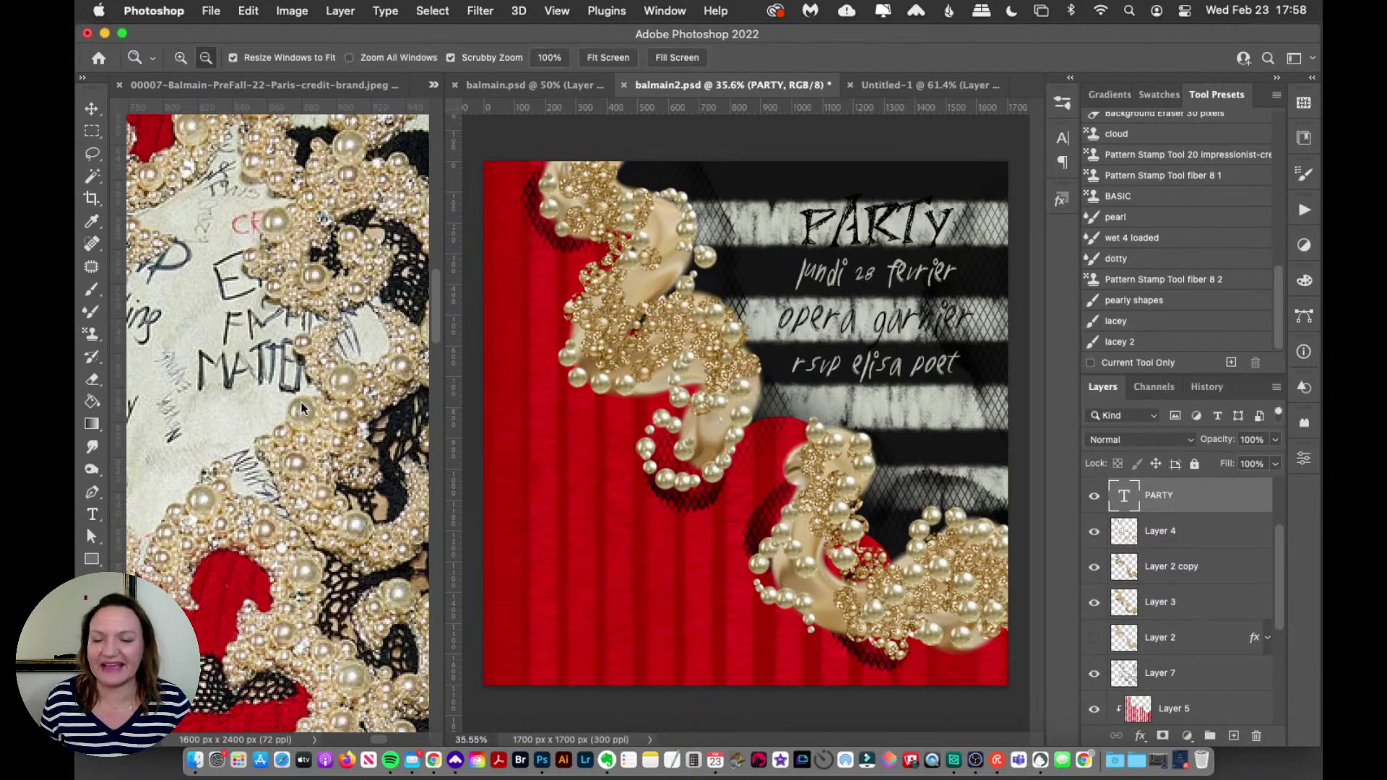
click(310, 390)
alt+click(289, 350)
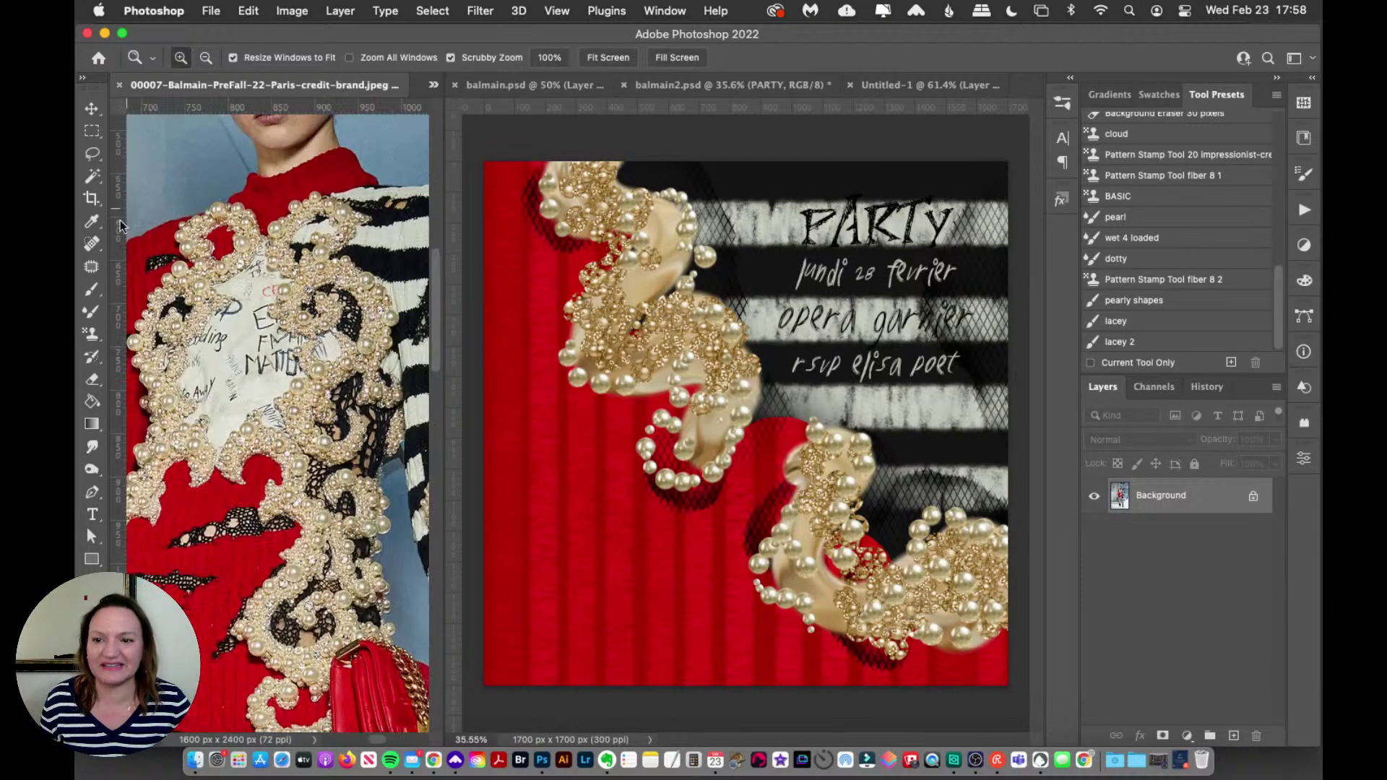
click(92, 514)
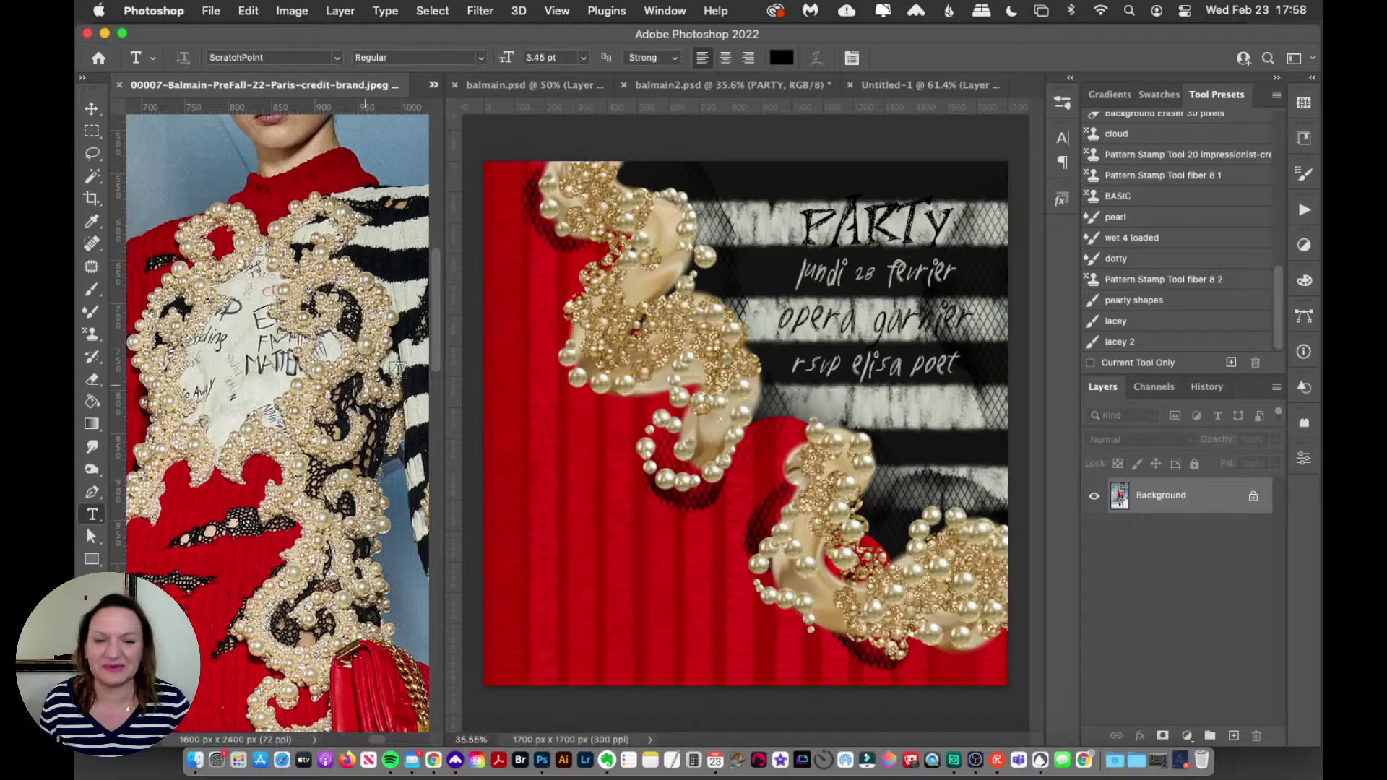
Step: Highlight the AR letters of PARTY and review their Character panel settings, then commit
click(1063, 138)
click(1062, 138)
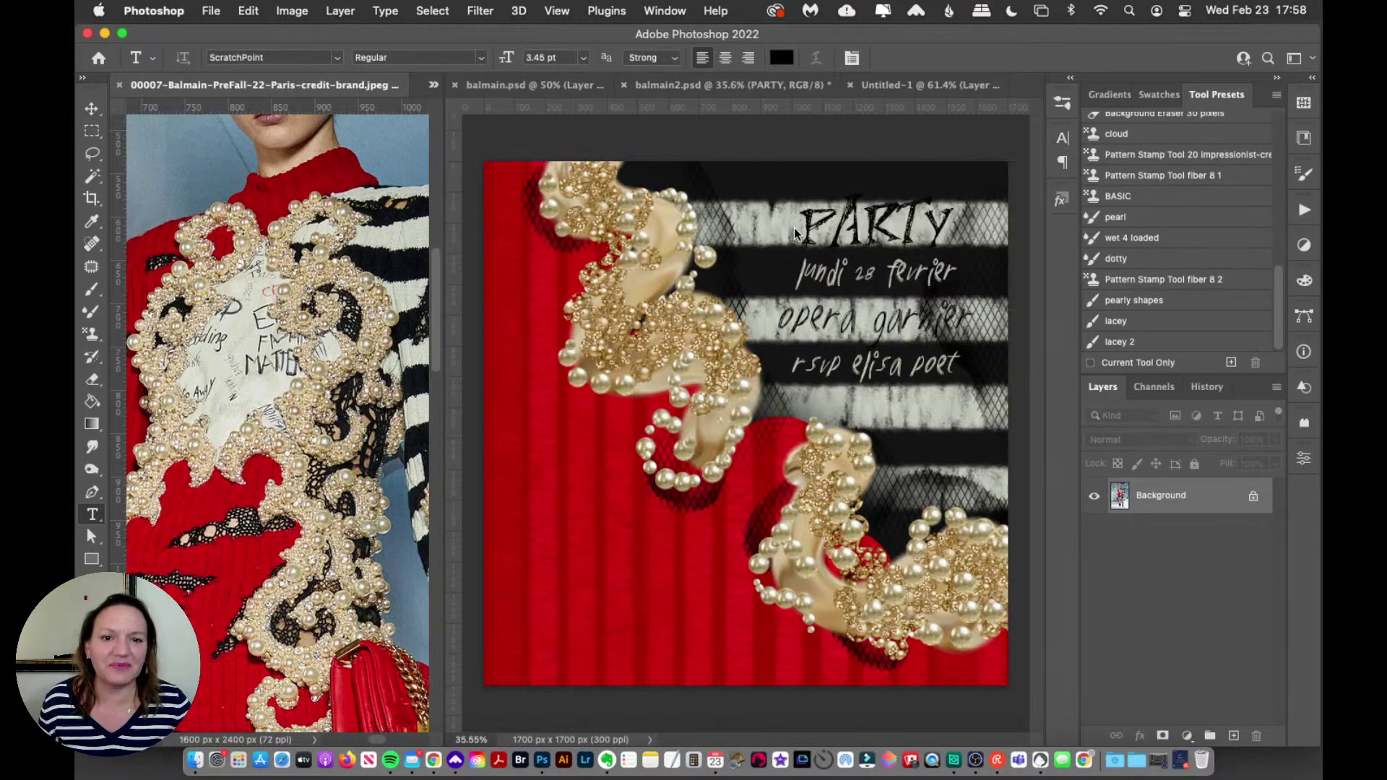
click(816, 230)
drag(831, 230, 956, 230)
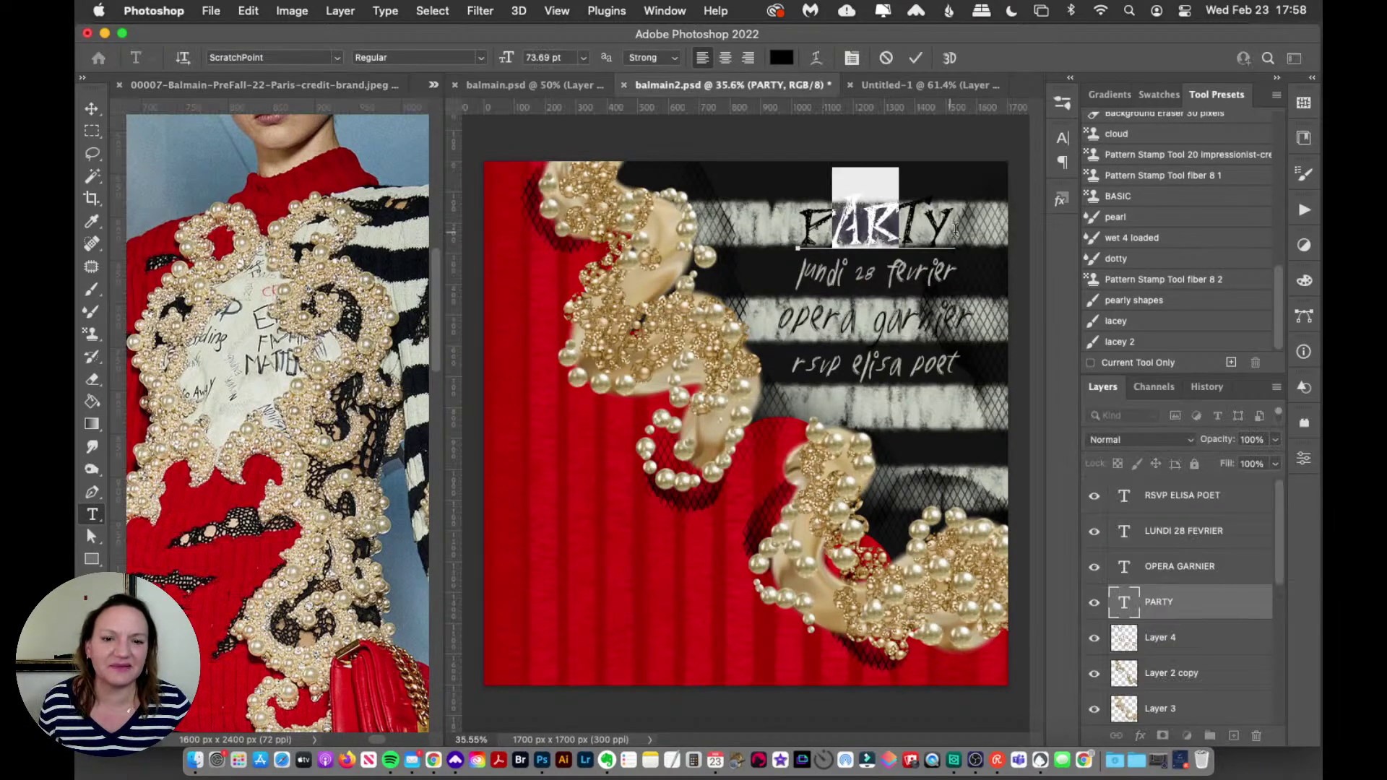
click(1062, 144)
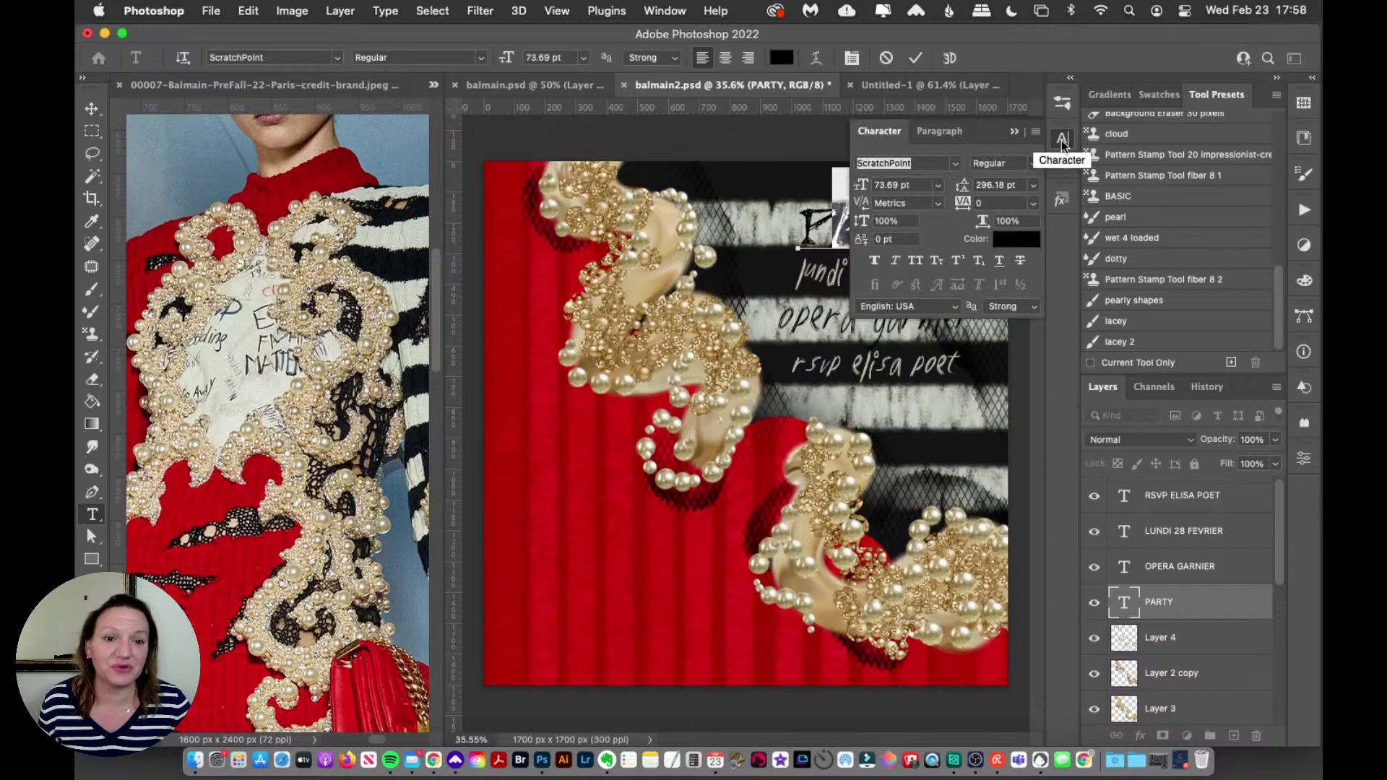
click(1063, 140)
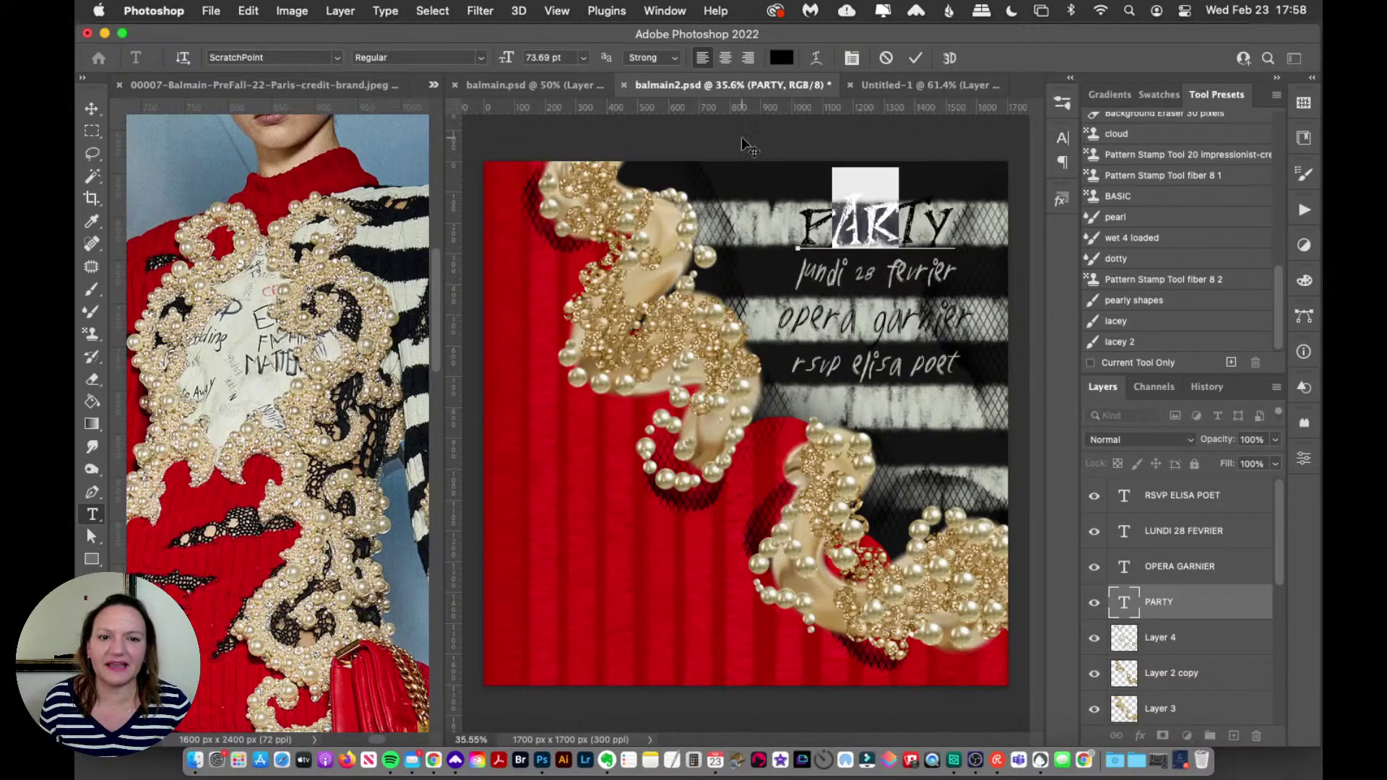
click(92, 109)
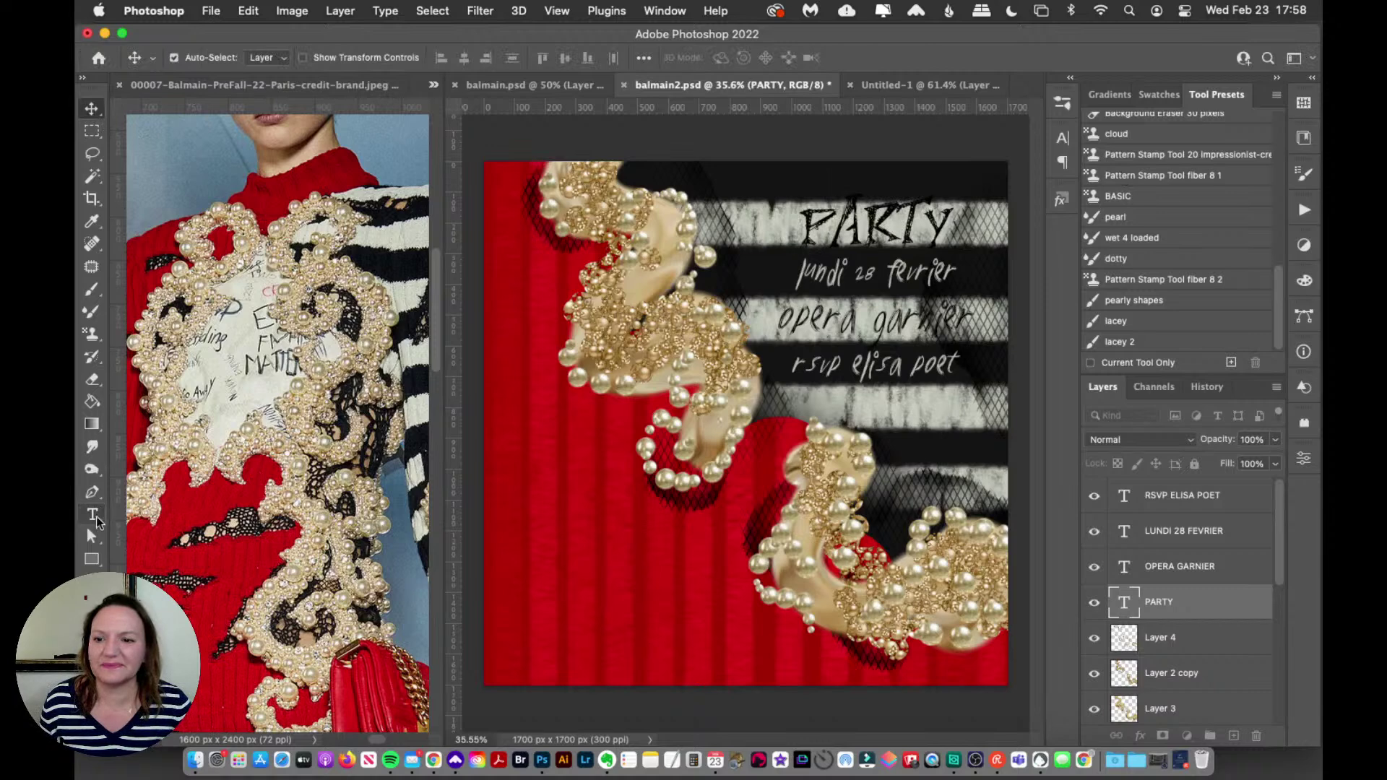
Step: Select part of the lundi 28 fevrier line, check its character settings, and commit unchanged
click(91, 515)
drag(815, 275, 907, 274)
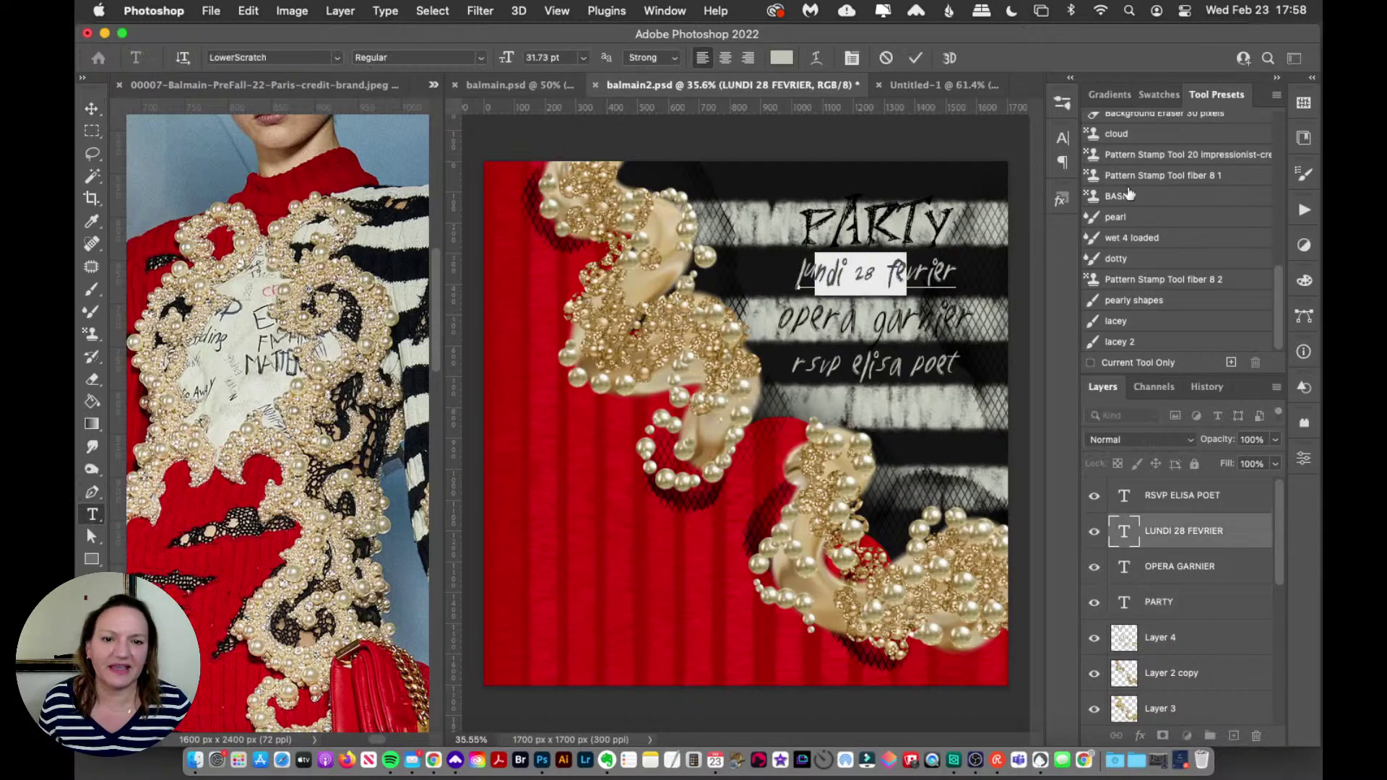
click(1063, 135)
click(1063, 137)
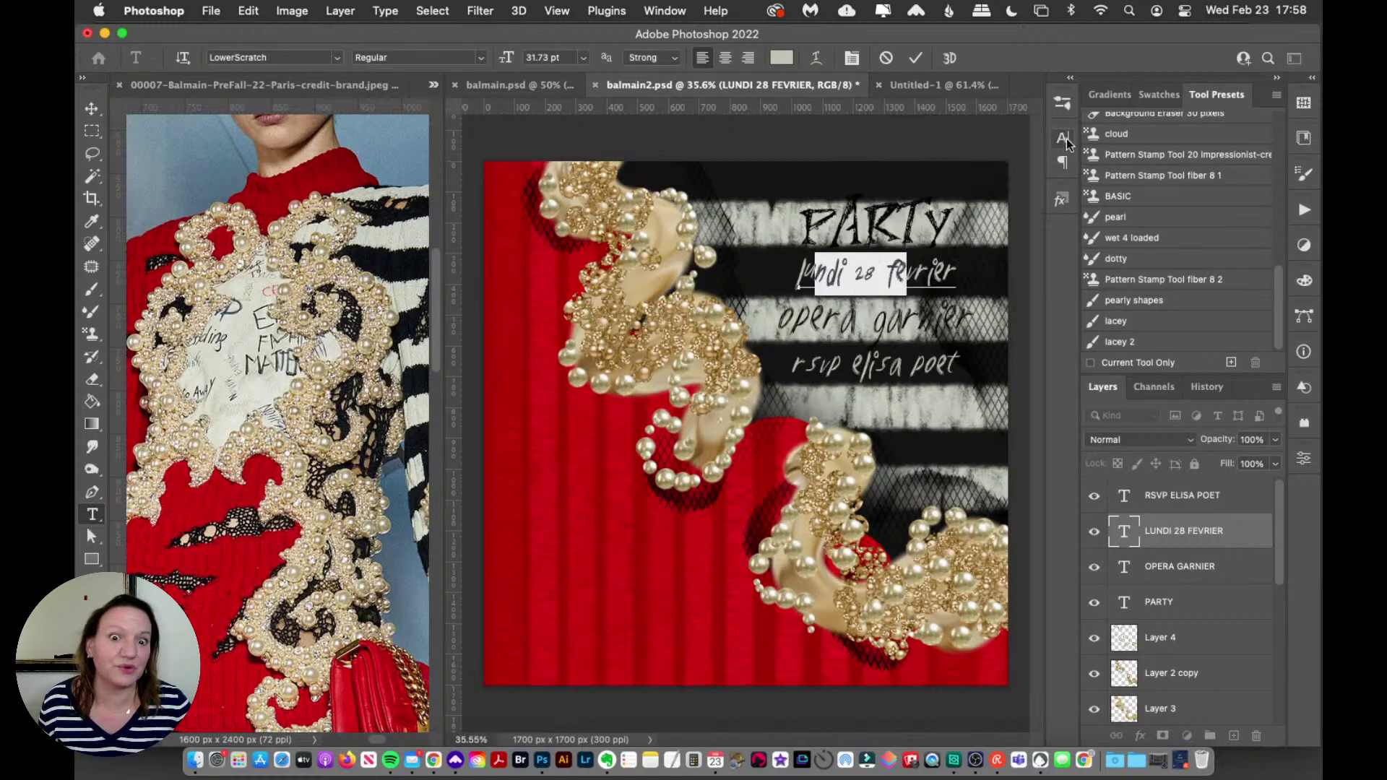
click(91, 109)
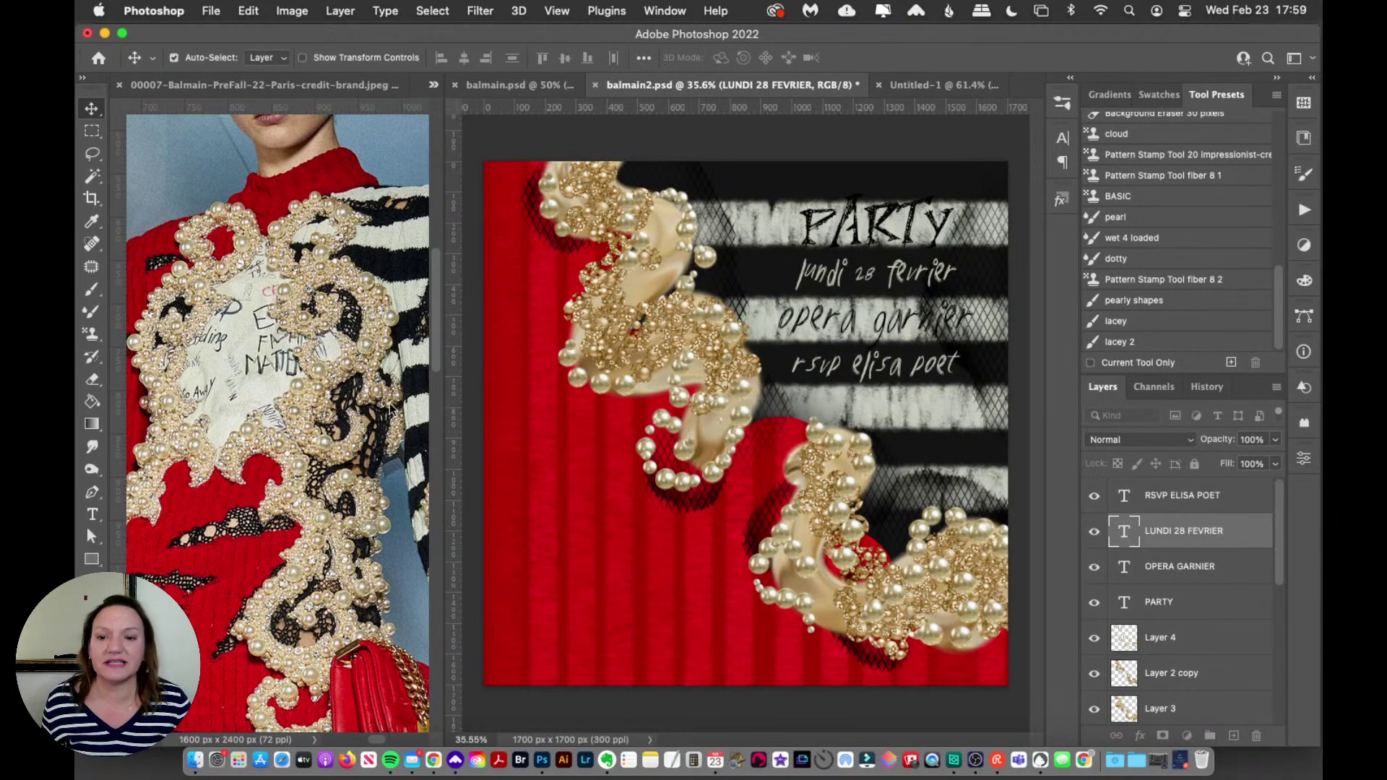
Step: Scroll the Balmain reference photo down to study the lace hem
click(346, 504)
drag(435, 302, 424, 426)
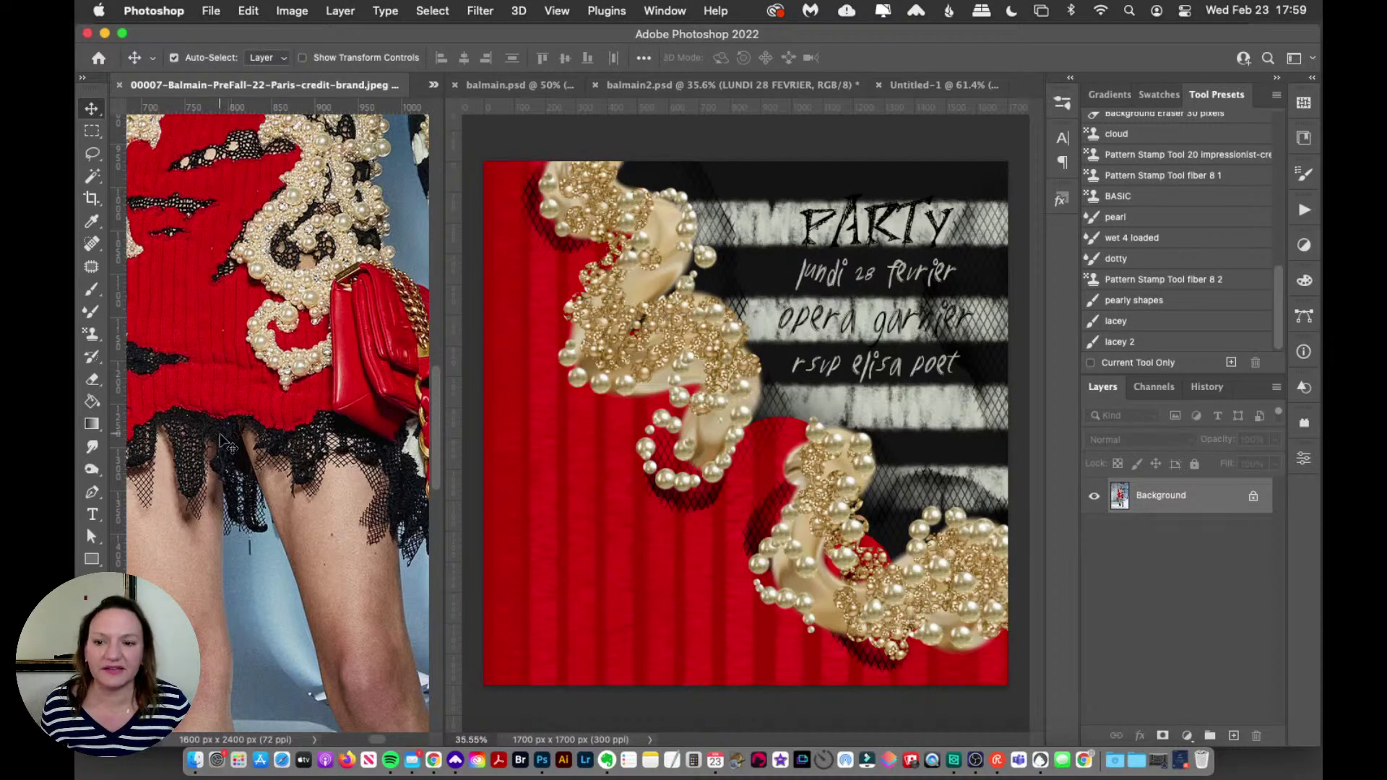
drag(435, 450, 440, 413)
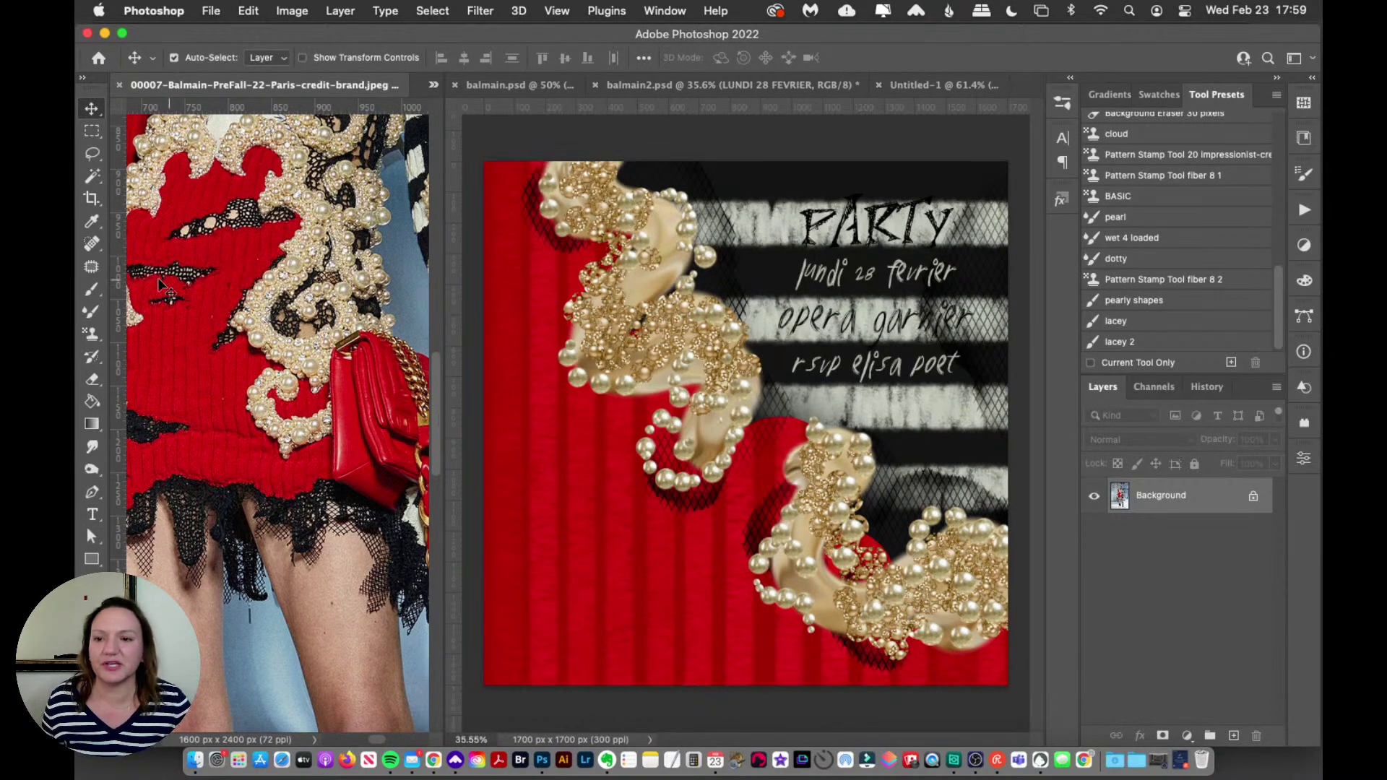
Step: Load the 201 px tulle and lace 14 brush from the Brushes panel
click(91, 289)
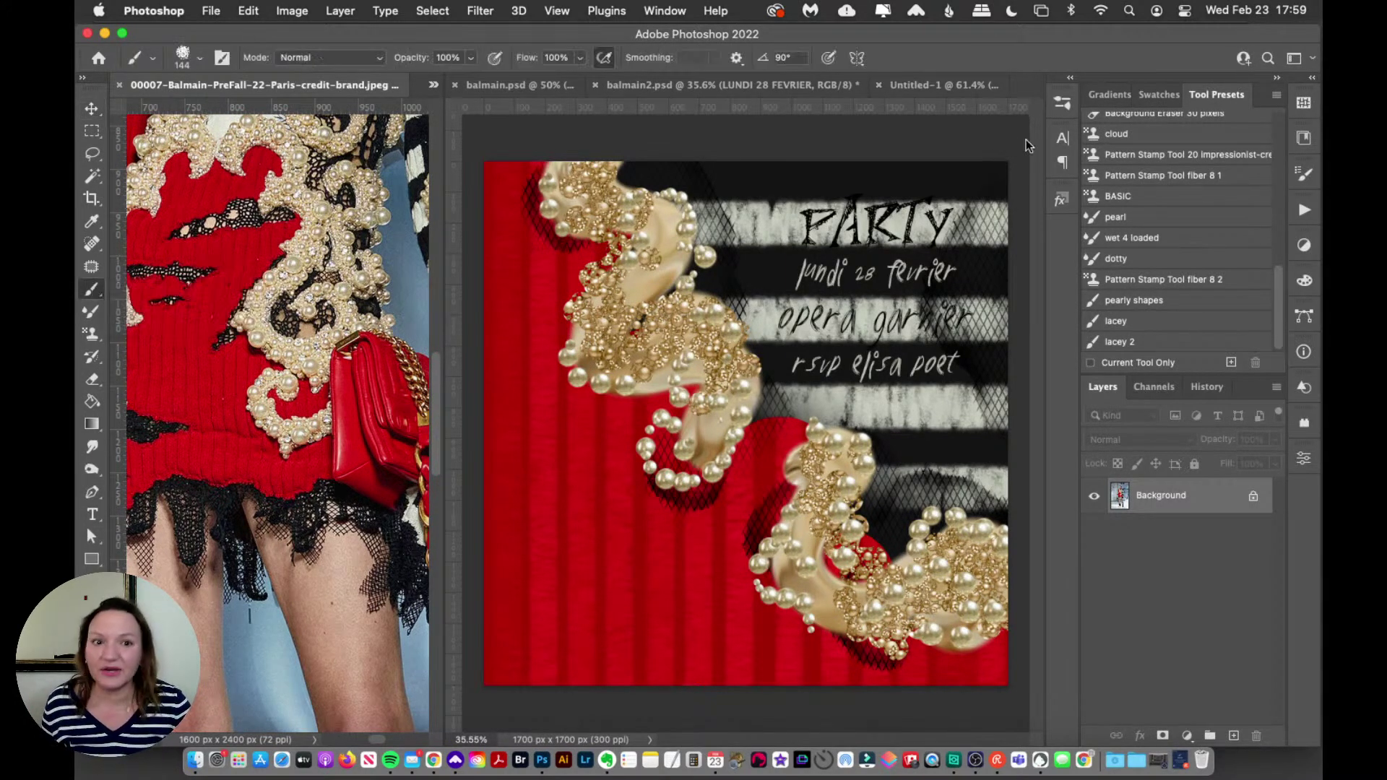
click(1062, 103)
drag(1038, 256, 943, 619)
scroll(943, 619, down, 3)
click(930, 578)
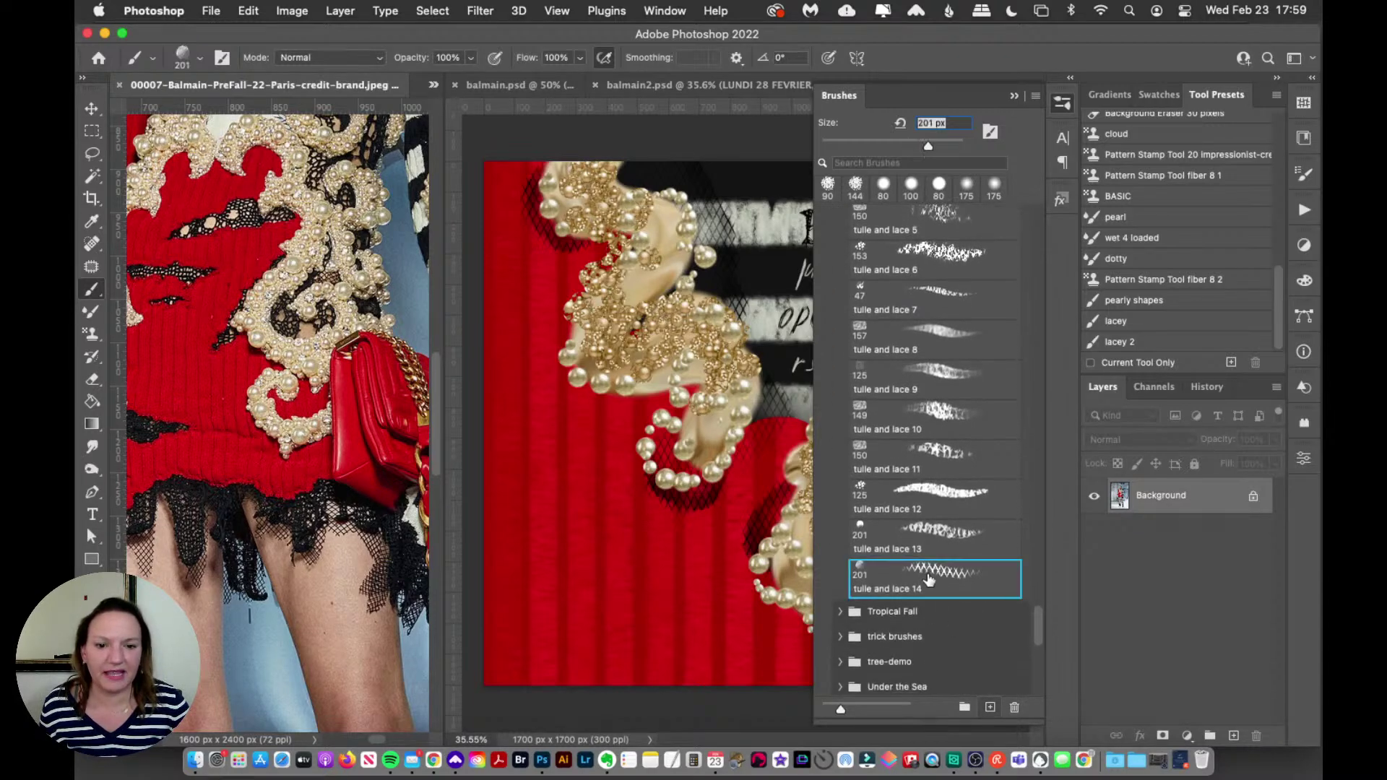
Step: Add a new empty Layer 9 above Layer 7 in the invitation
click(1062, 105)
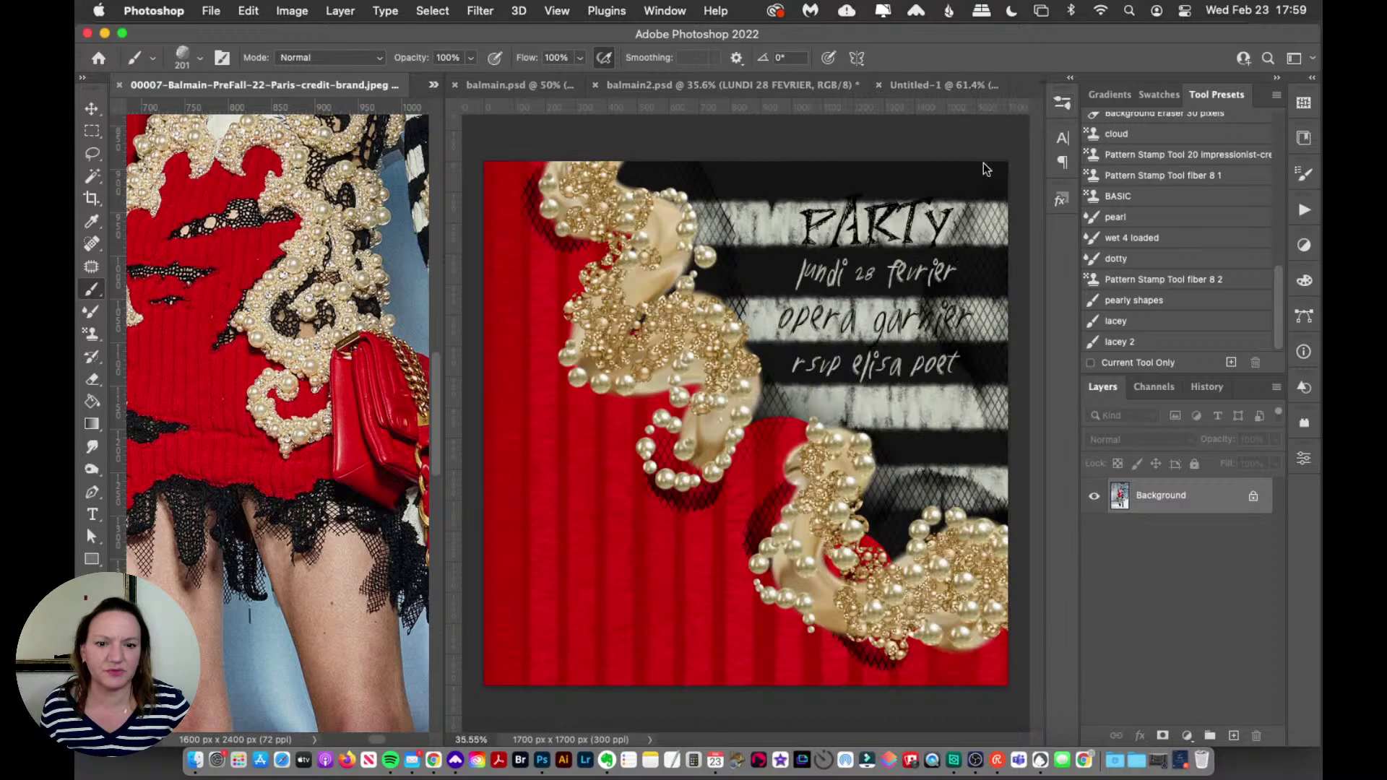
click(696, 483)
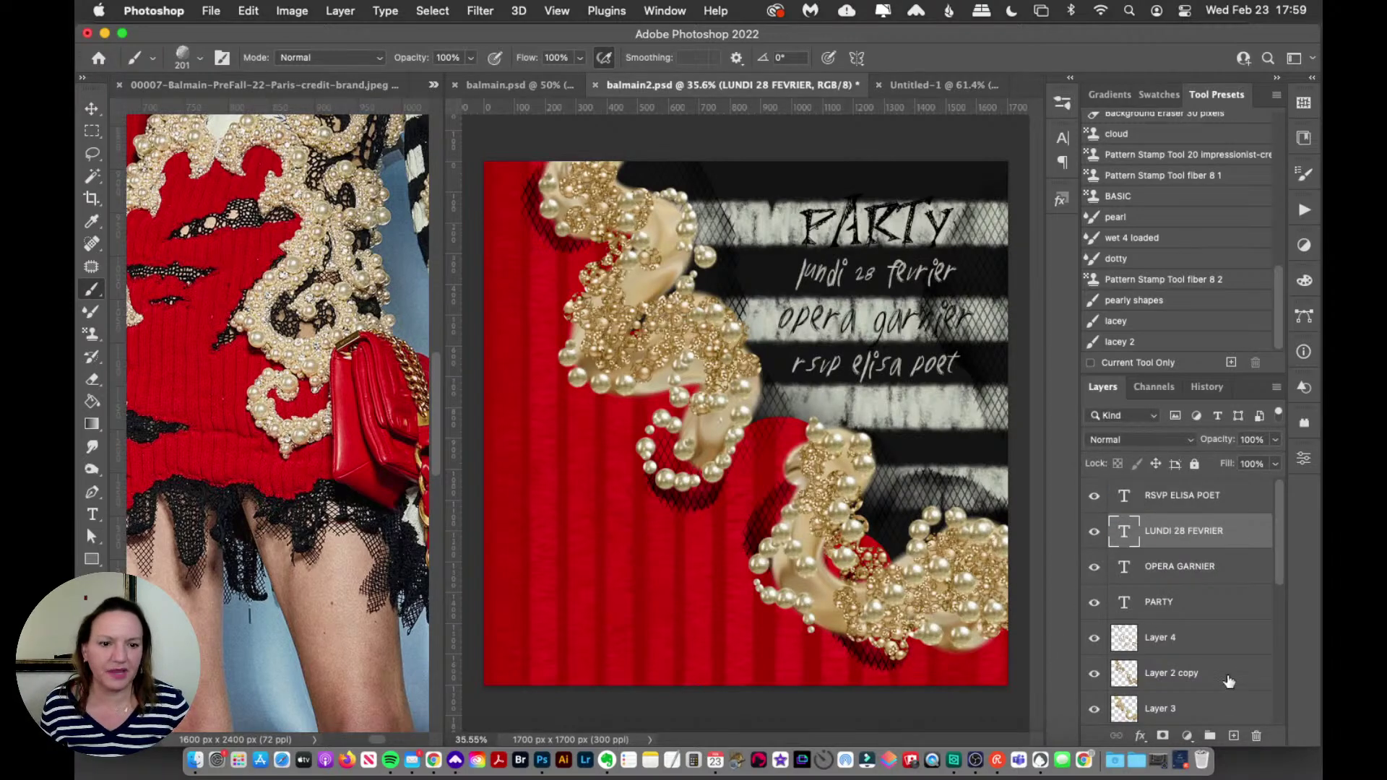
click(1220, 495)
scroll(1272, 578, down, 4)
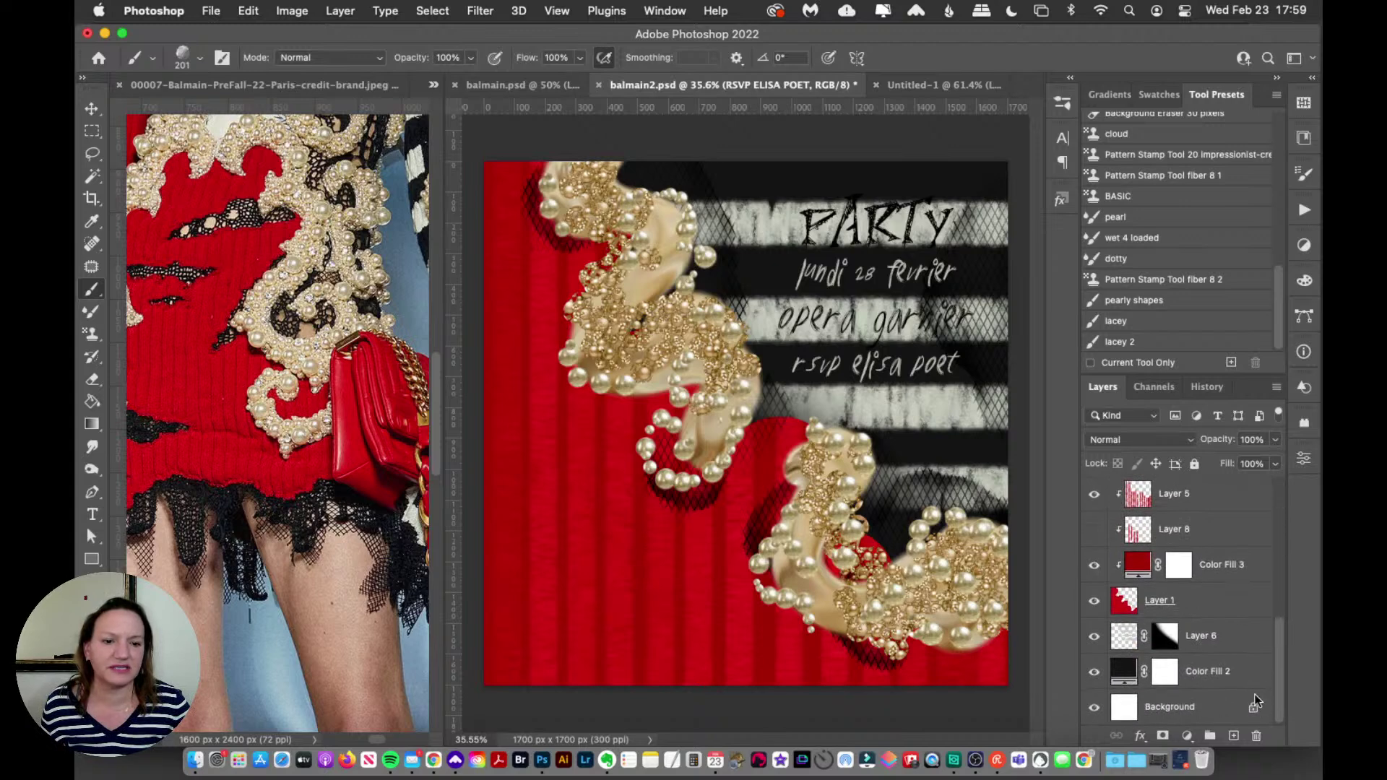
click(1204, 640)
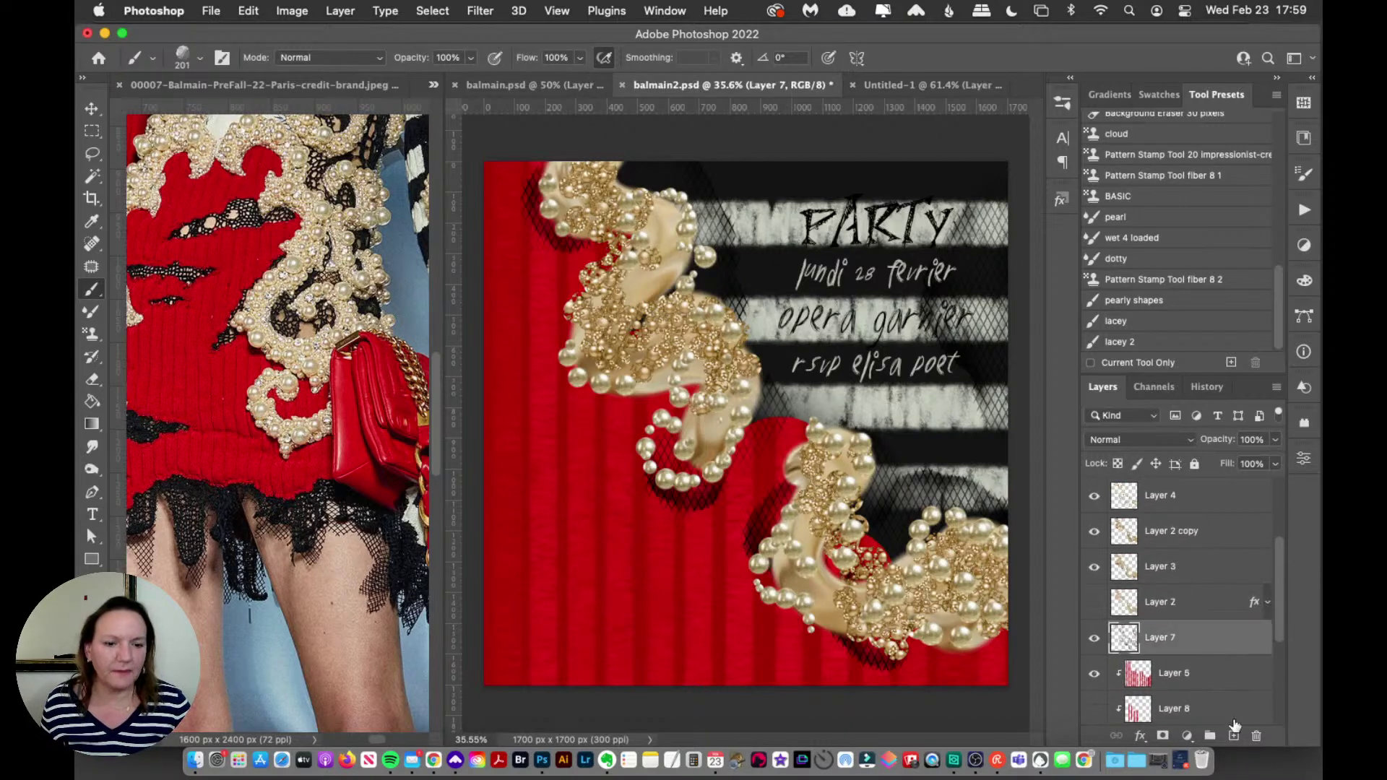
click(1234, 736)
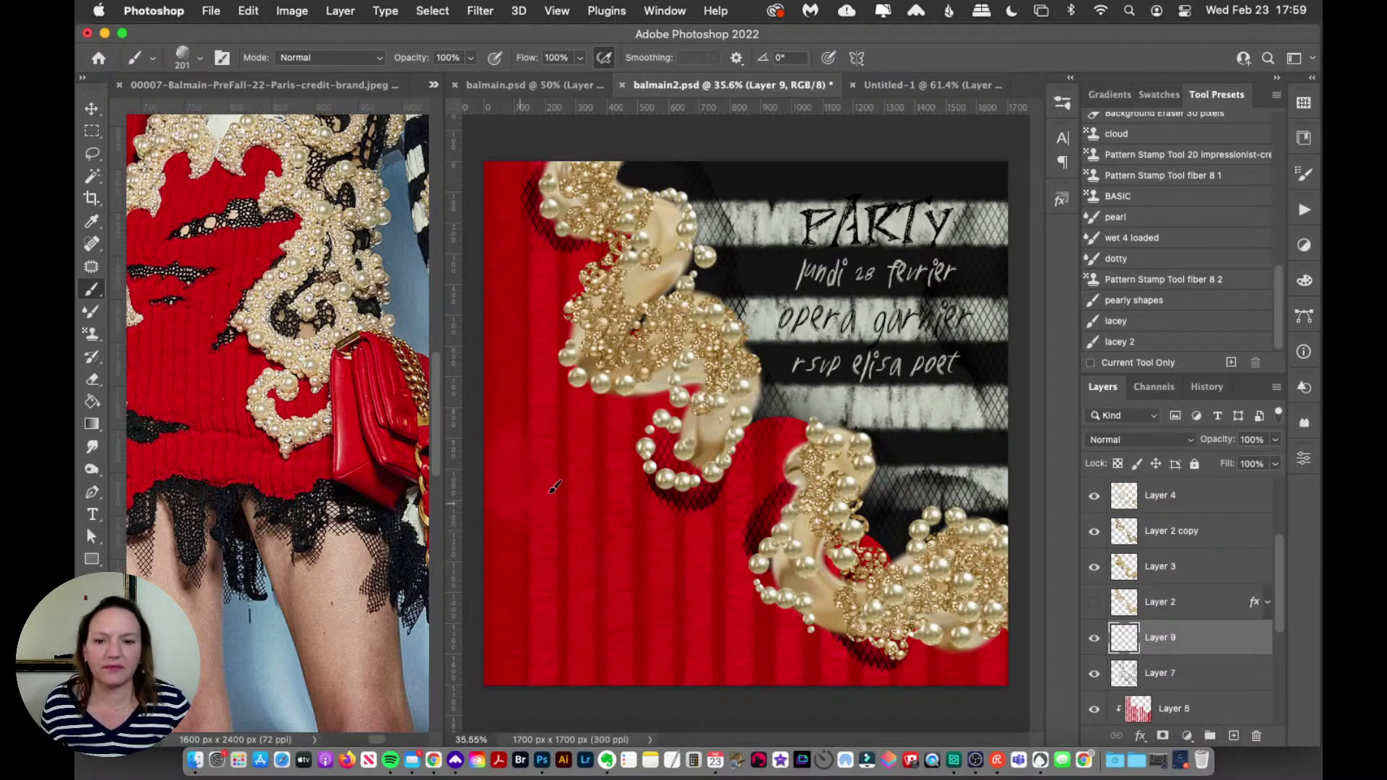
Step: Set the foreground paint colour to black
click(88, 605)
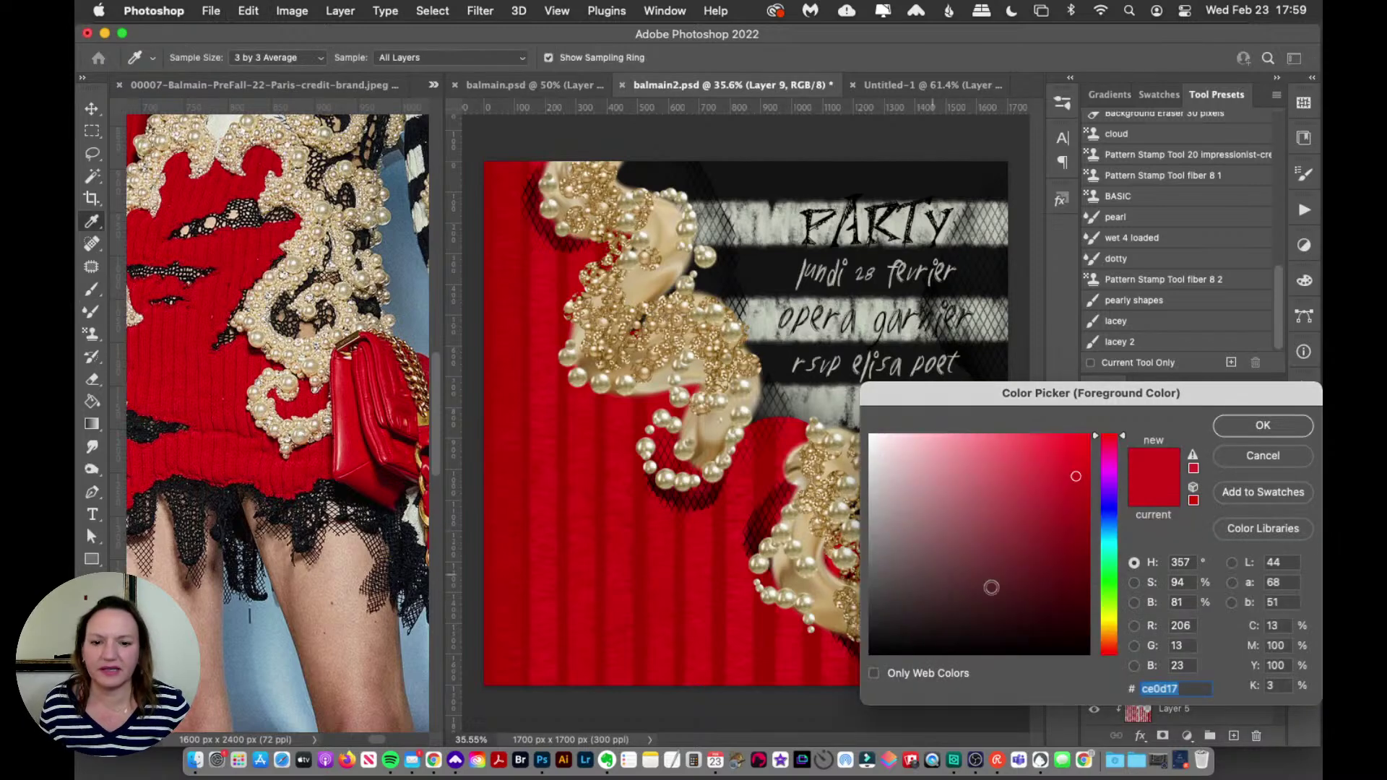
drag(1053, 590, 1128, 698)
click(1215, 430)
Step: Paint a test lace stroke on the lower-left red knit, inspect it at 100%, and undo it
key(b)
mouse_move(596, 486)
mouse_down()
mouse_move(592, 589)
mouse_move(668, 654)
mouse_up()
key(super+1)
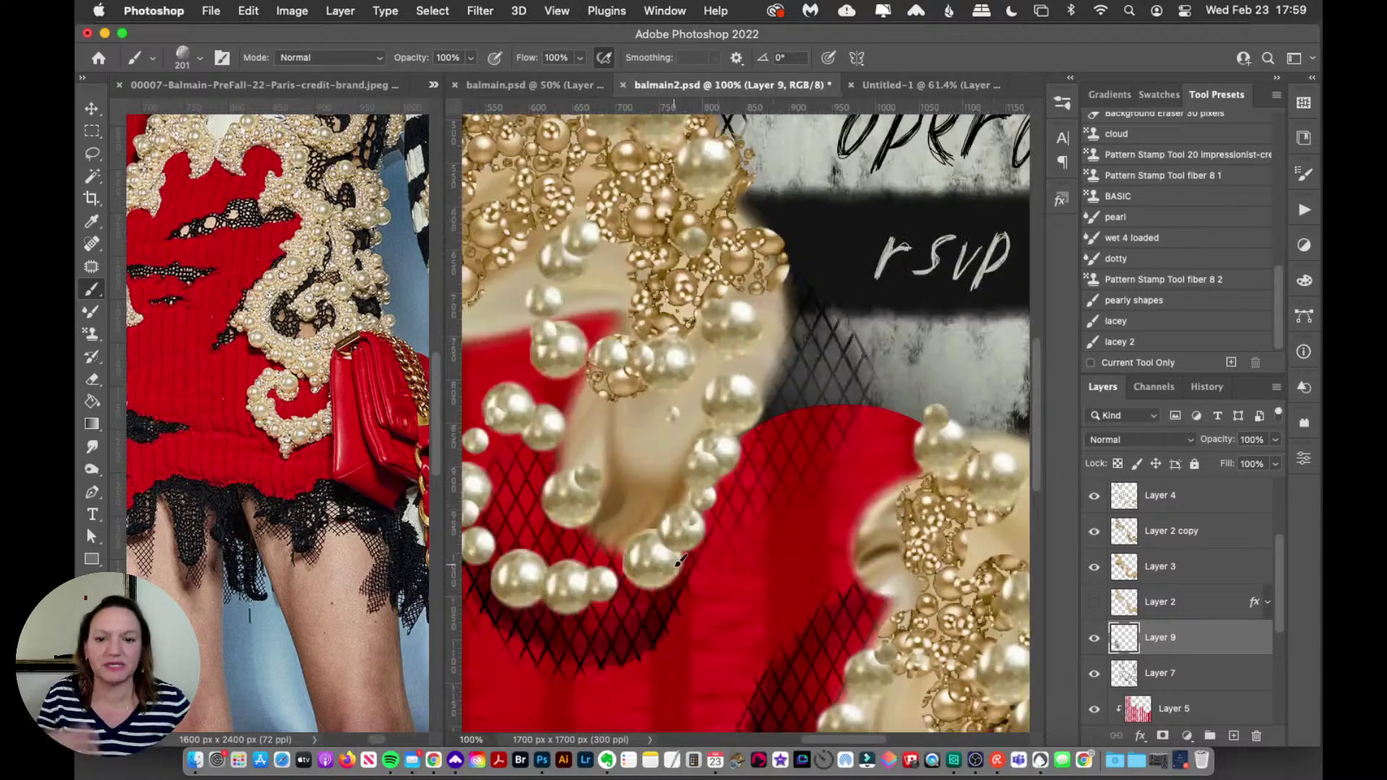
scroll(1042, 365, down, 10)
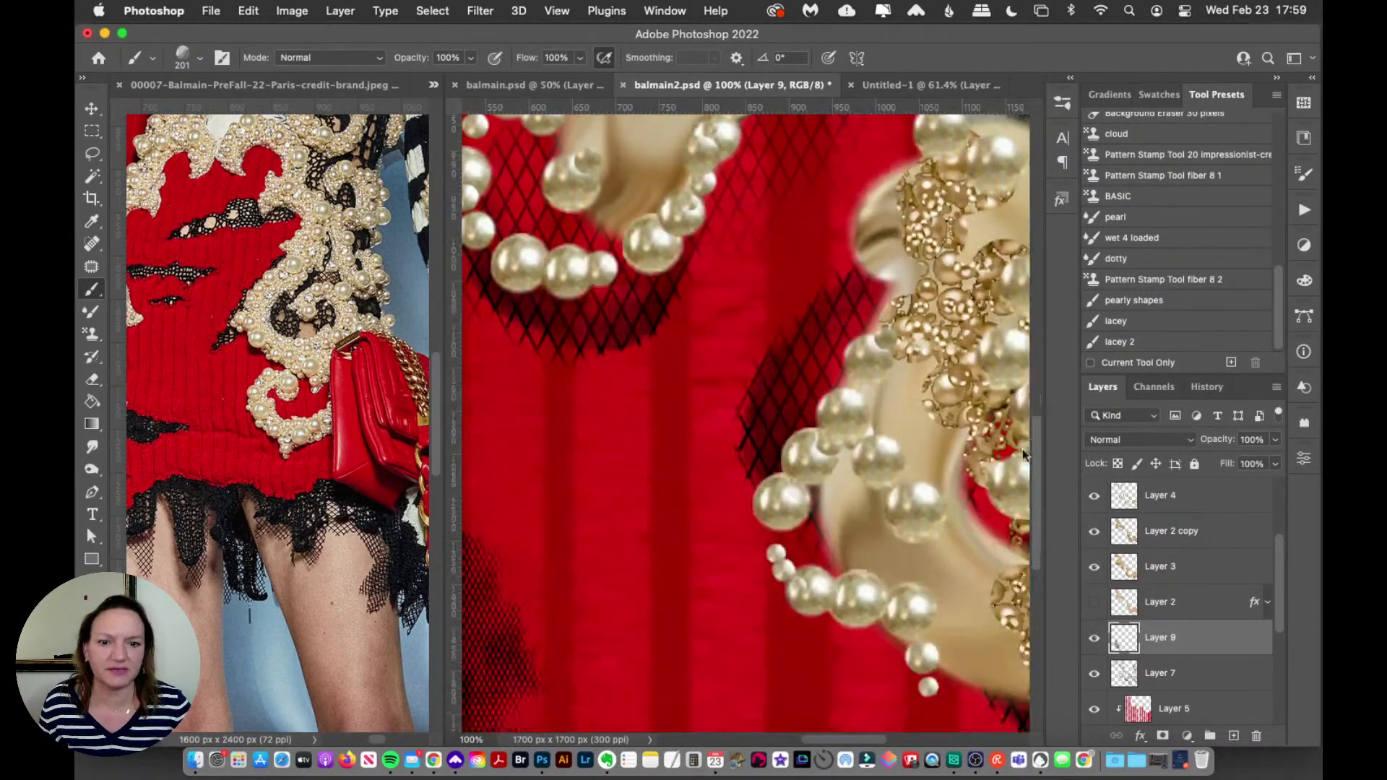
drag(823, 738, 763, 734)
key(ctrl+z)
Step: Try and undo more dark lace strokes with the whole invitation fitted on screen
drag(563, 231, 755, 509)
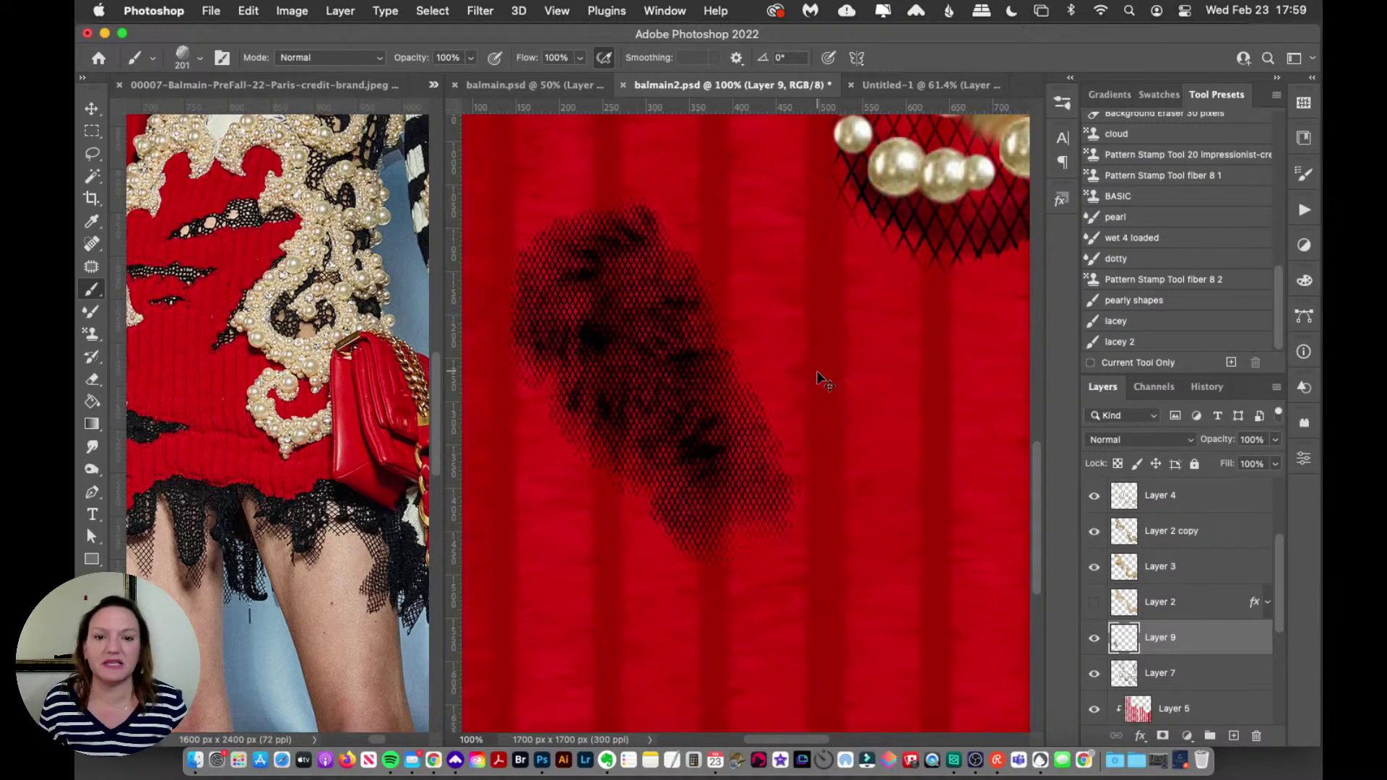
key(super+z)
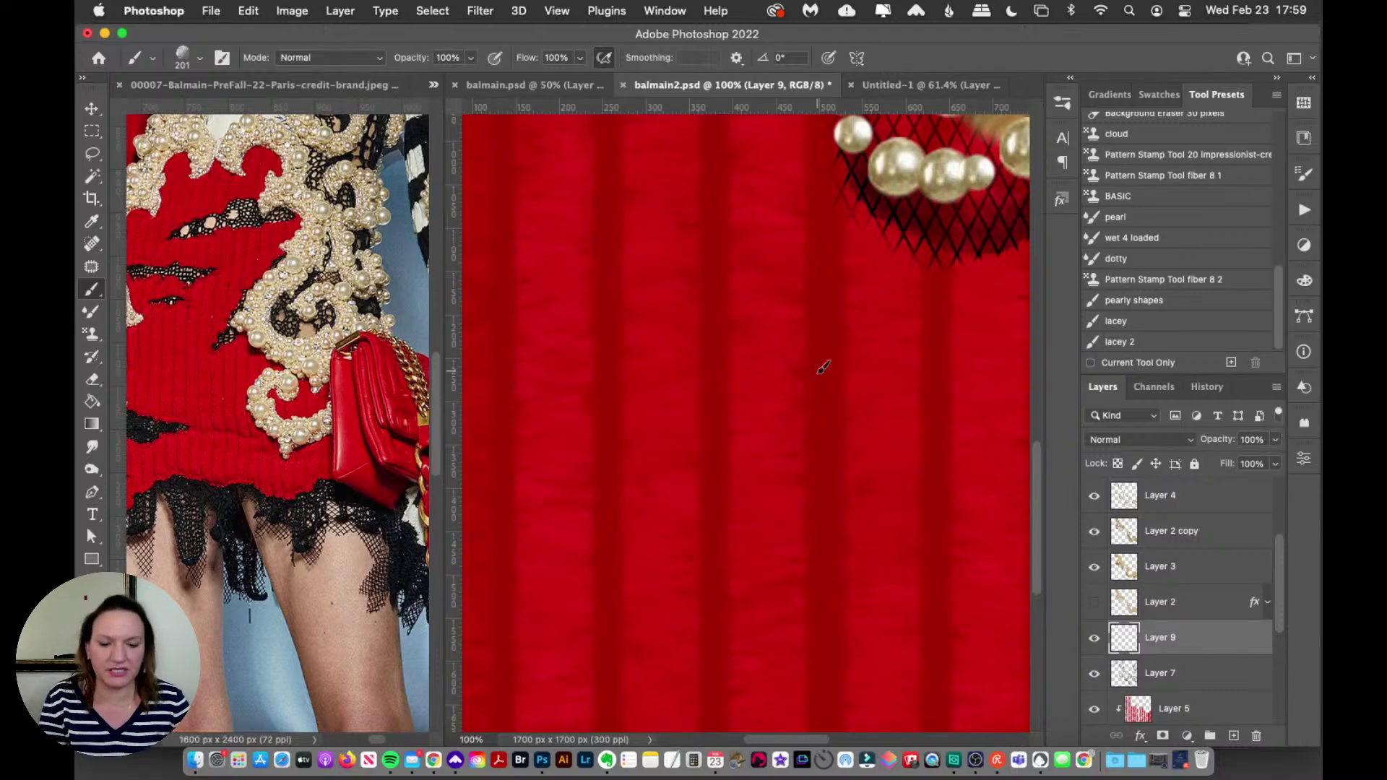
key(super+0)
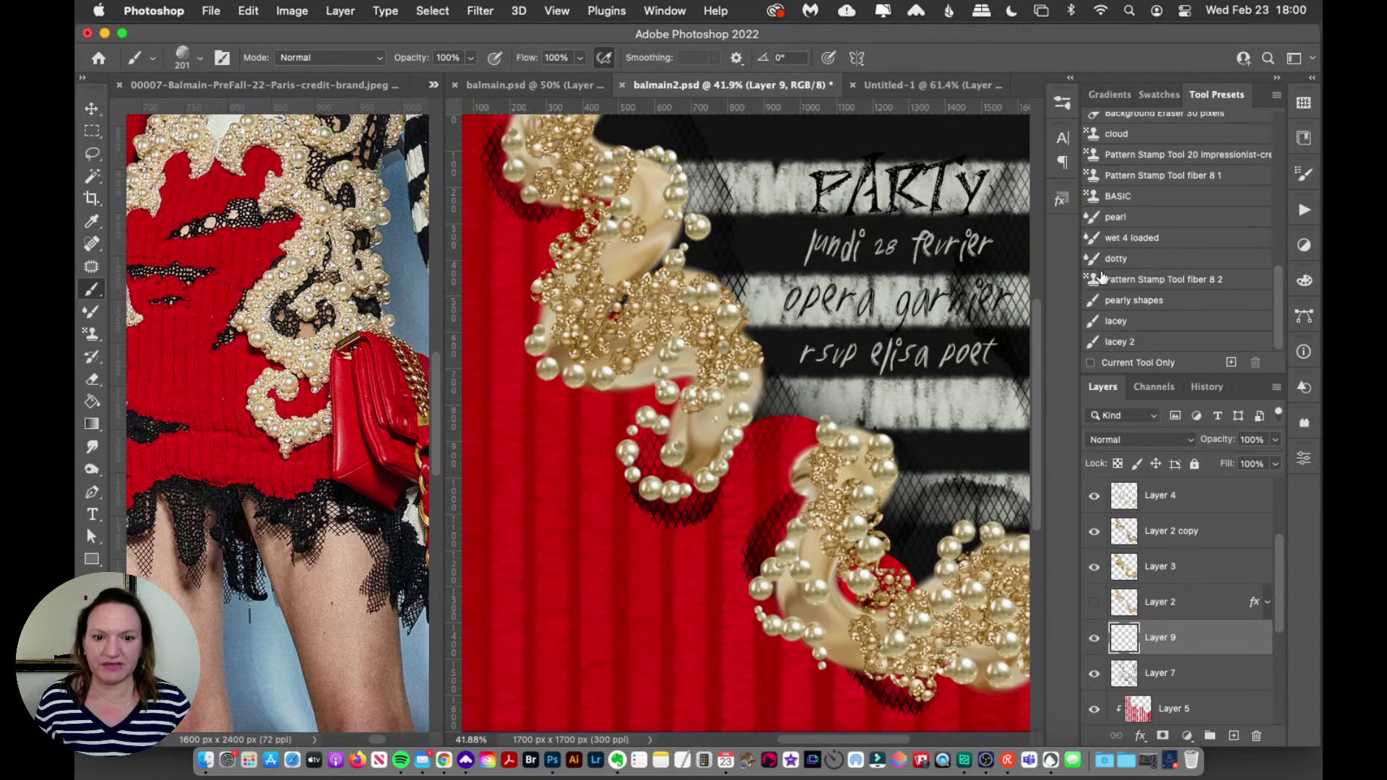
mouse_move(522, 468)
mouse_down()
mouse_move(529, 509)
mouse_move(572, 573)
mouse_up()
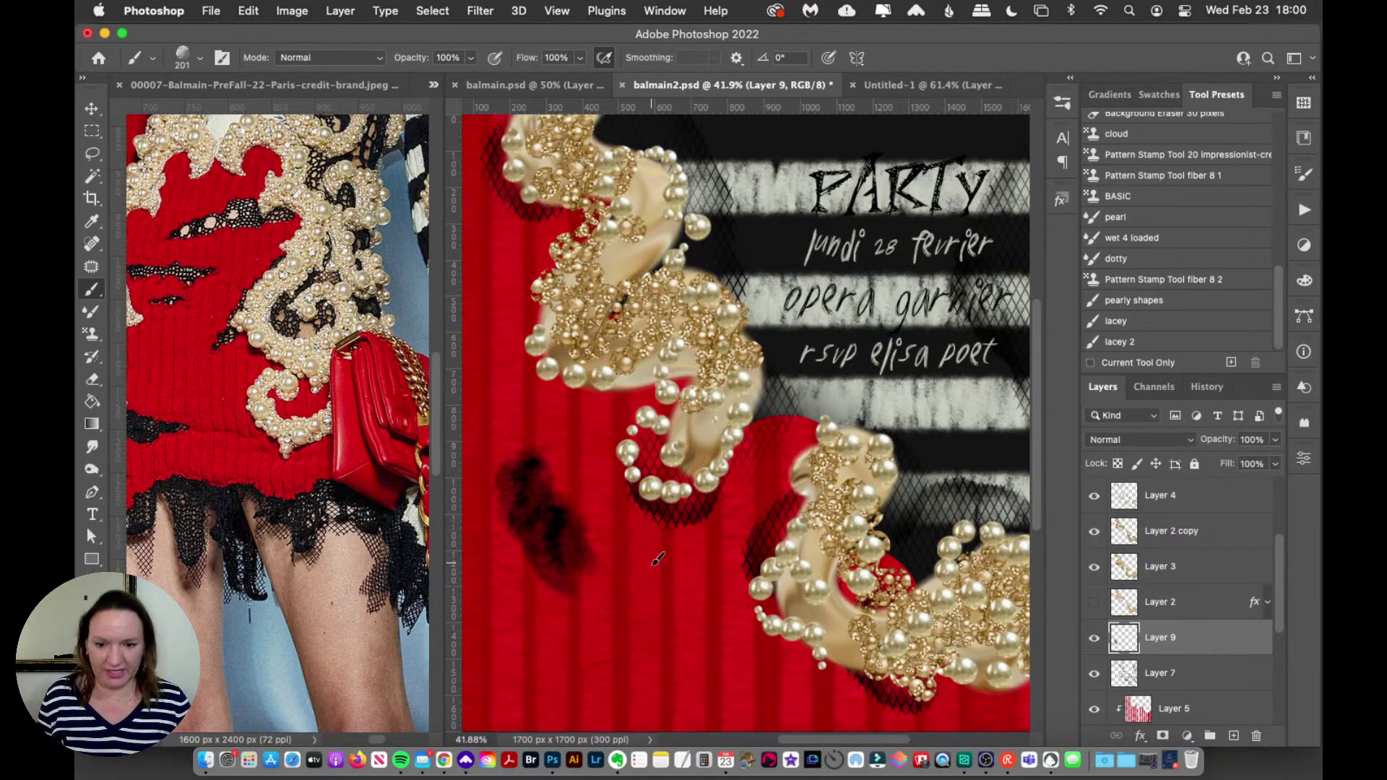
key(super+z)
Step: Close the Libraries panel, show Brush Settings, and paint a test stroke left of centre
click(1307, 140)
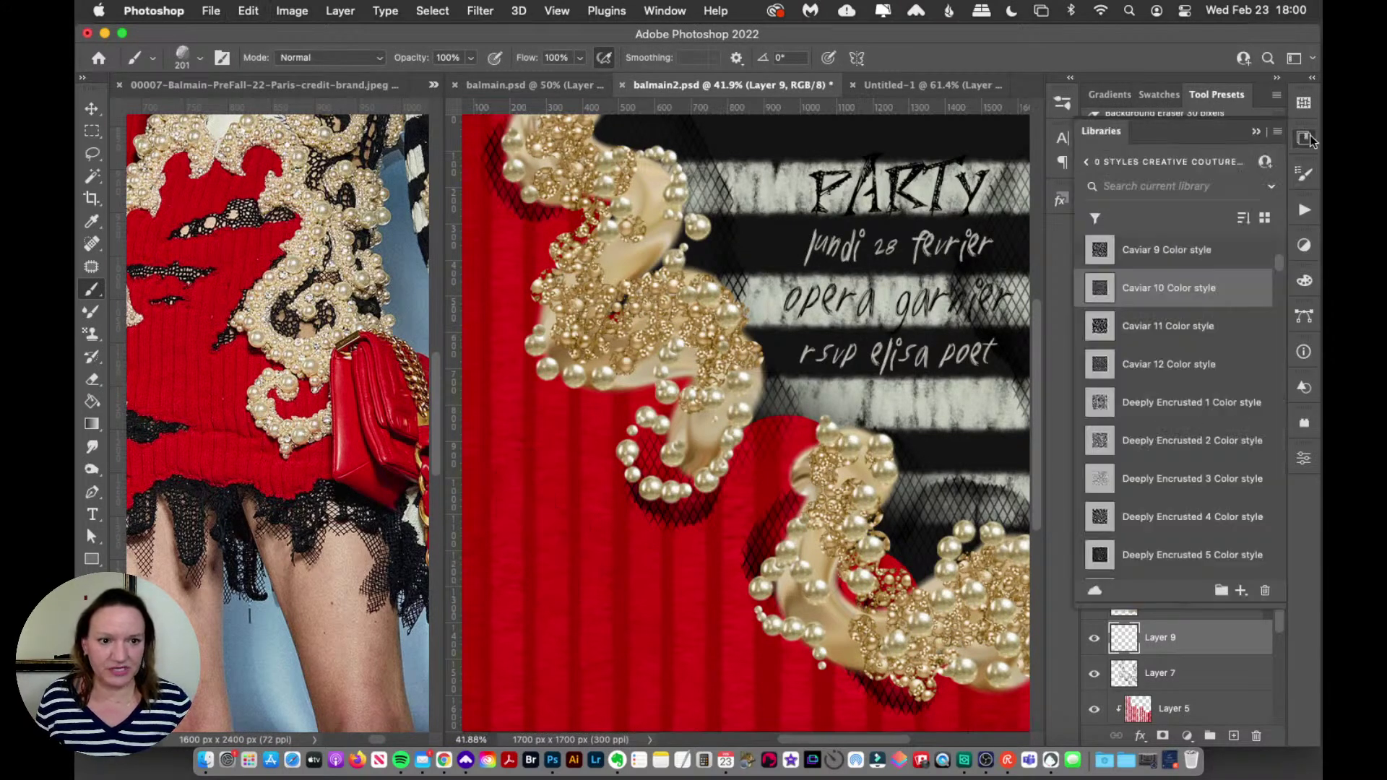
click(1309, 141)
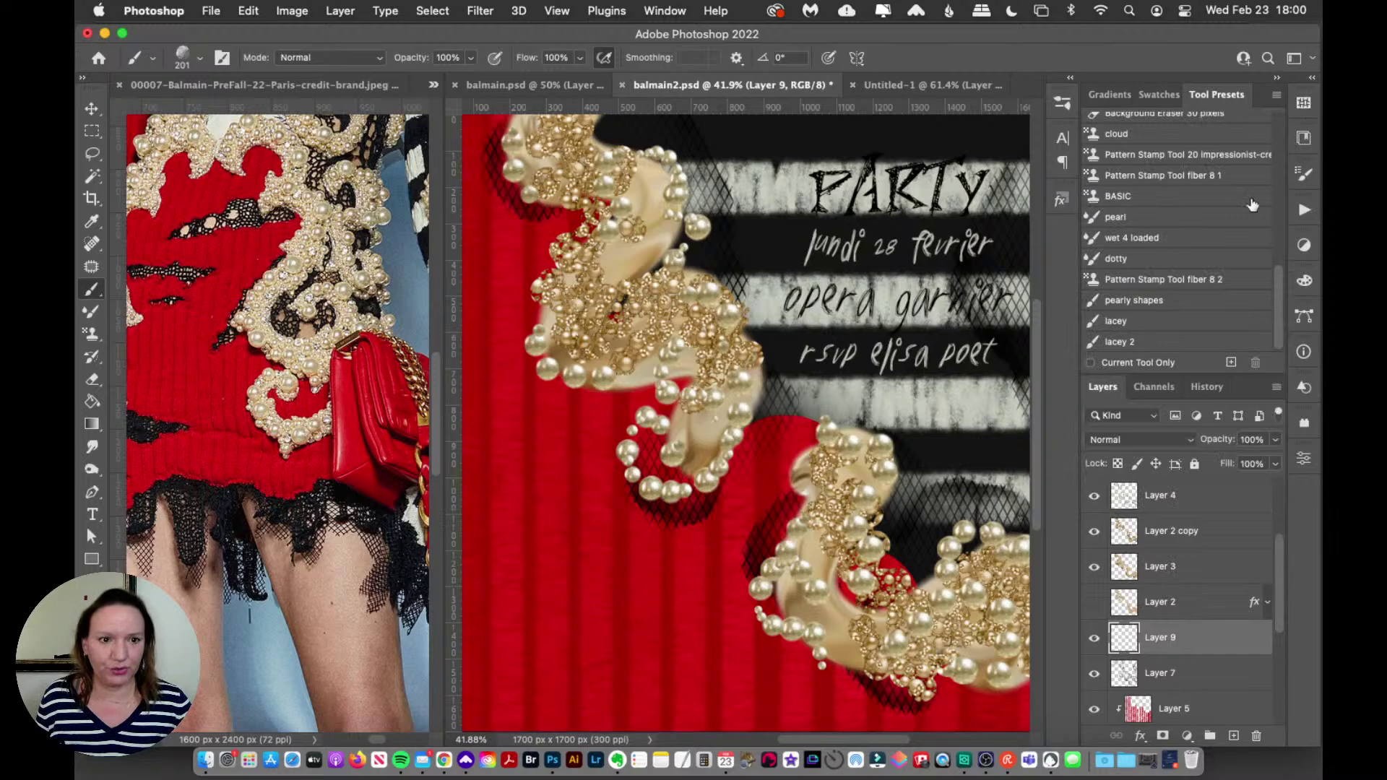
click(1298, 176)
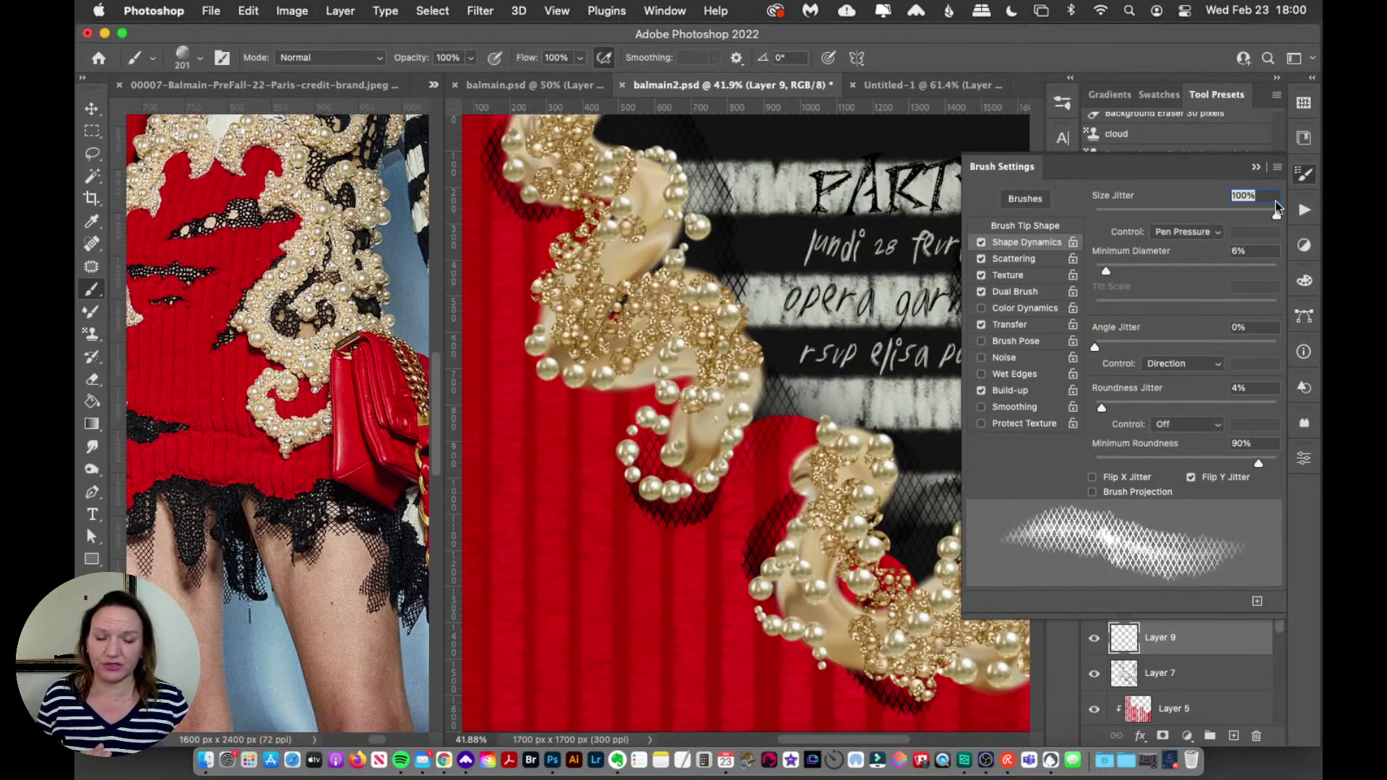
mouse_move(532, 479)
mouse_down()
mouse_move(531, 509)
mouse_move(573, 571)
mouse_up()
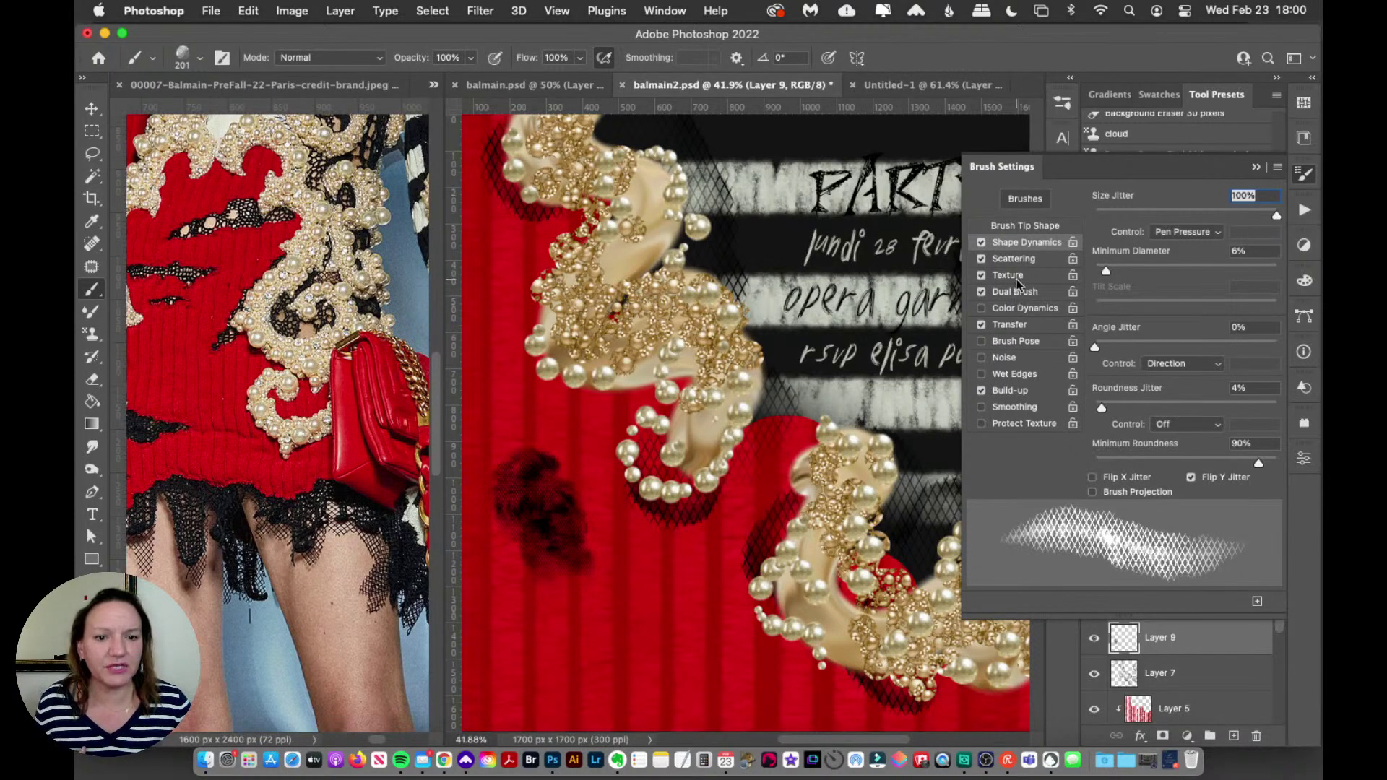
Step: Set the brush texture scale to 130% and try crosshatch lace strokes, undoing them
click(1020, 277)
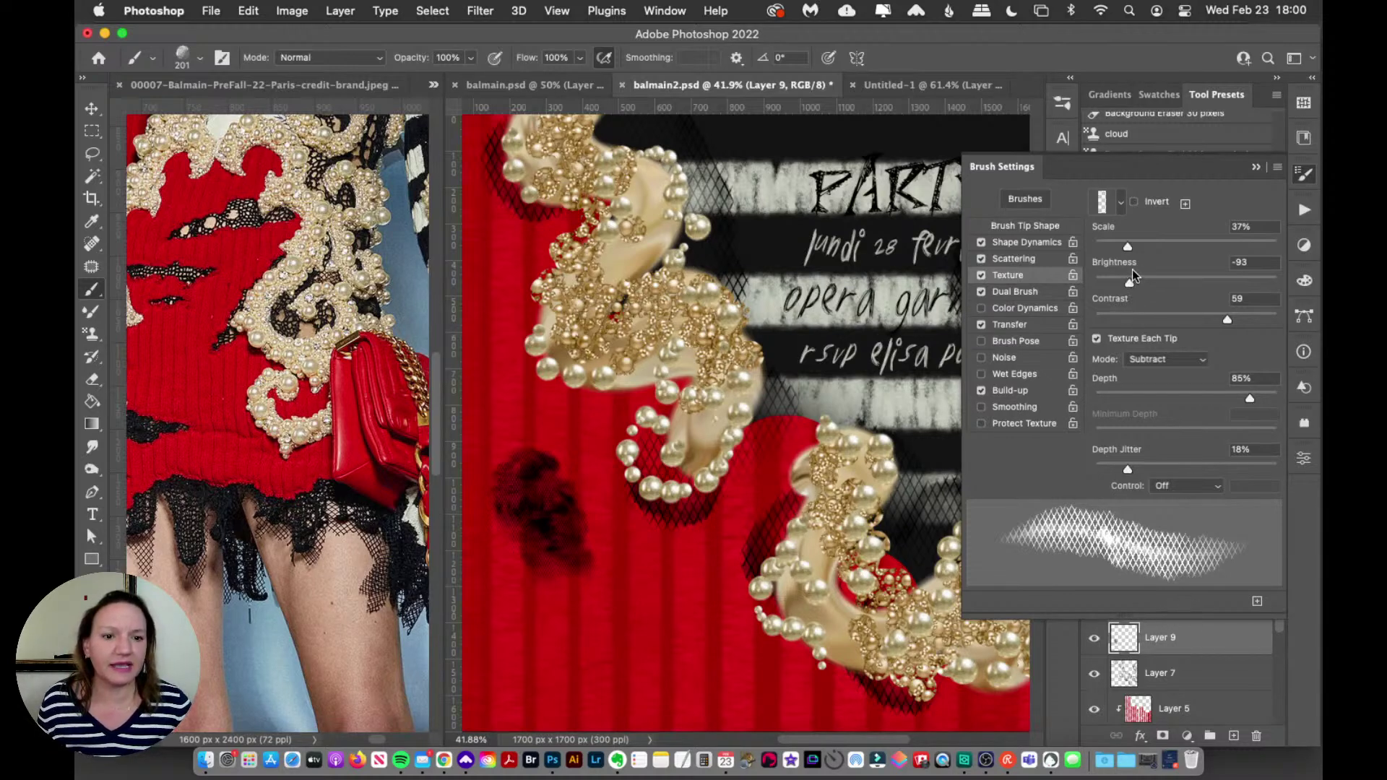
drag(1129, 242, 1199, 253)
mouse_move(686, 563)
mouse_down()
mouse_move(571, 636)
mouse_move(719, 675)
mouse_up()
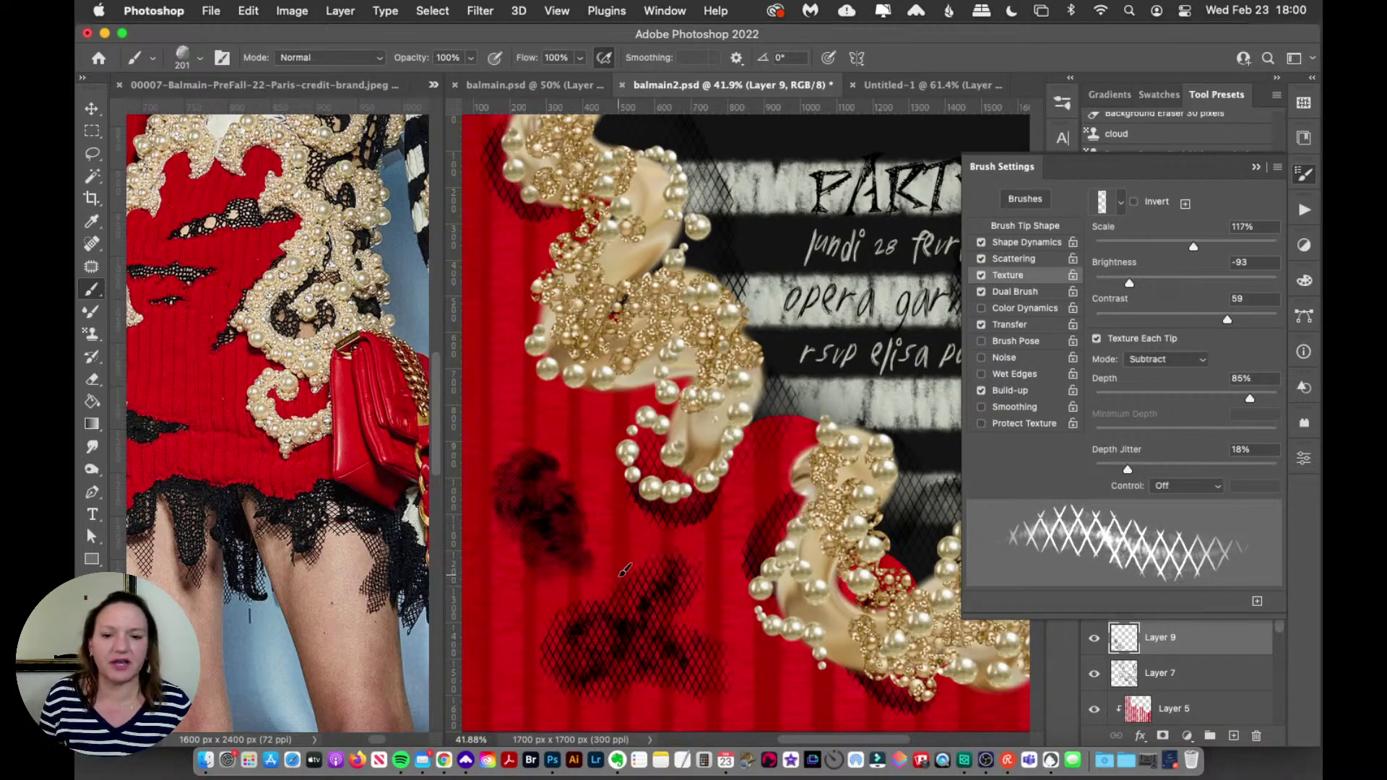
key(super+z)
key(super+z)
mouse_move(549, 499)
mouse_down()
mouse_move(517, 600)
mouse_move(723, 690)
mouse_up()
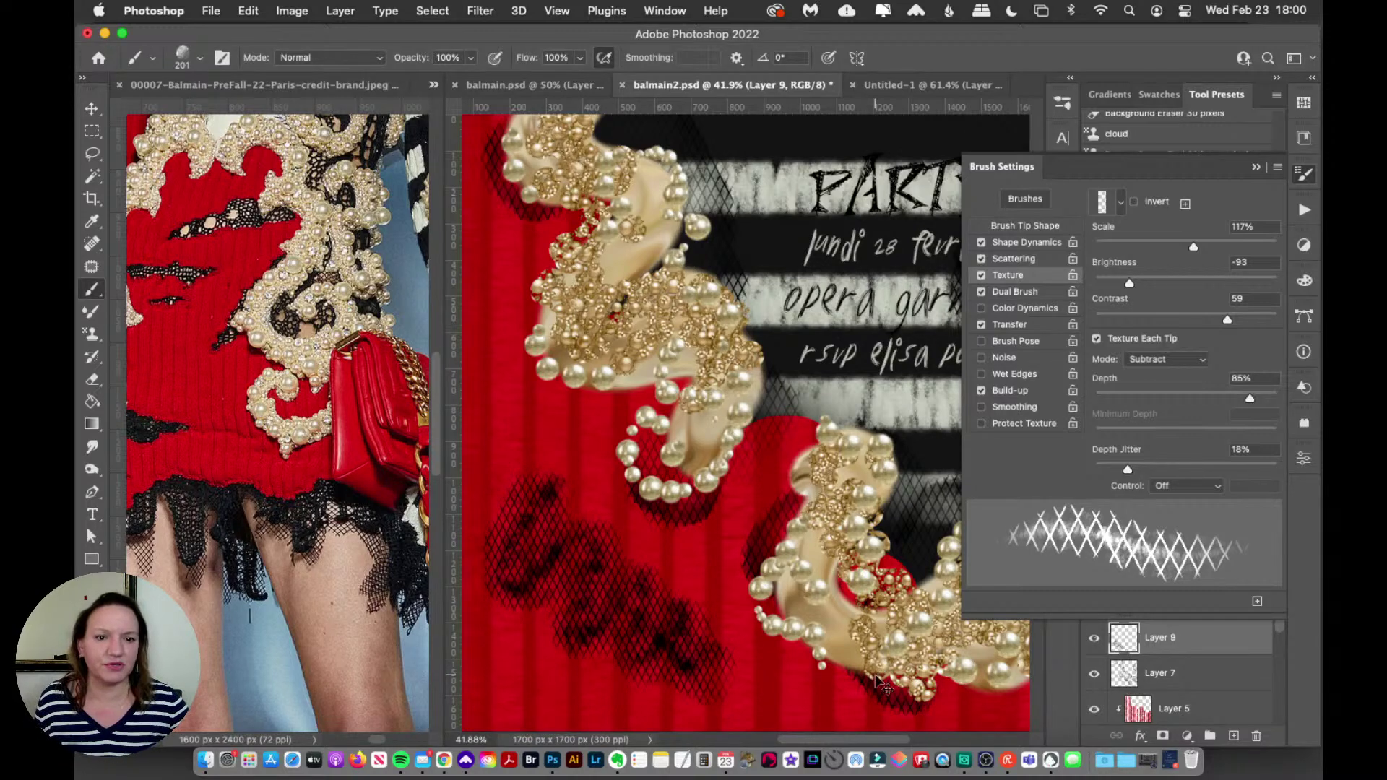
key(super+z)
Step: Enable Dual Brush and paint a dark crosshatch zigzag down the left red knit
click(981, 292)
click(981, 292)
click(982, 293)
mouse_move(500, 477)
mouse_down()
mouse_move(575, 578)
mouse_move(676, 673)
mouse_up()
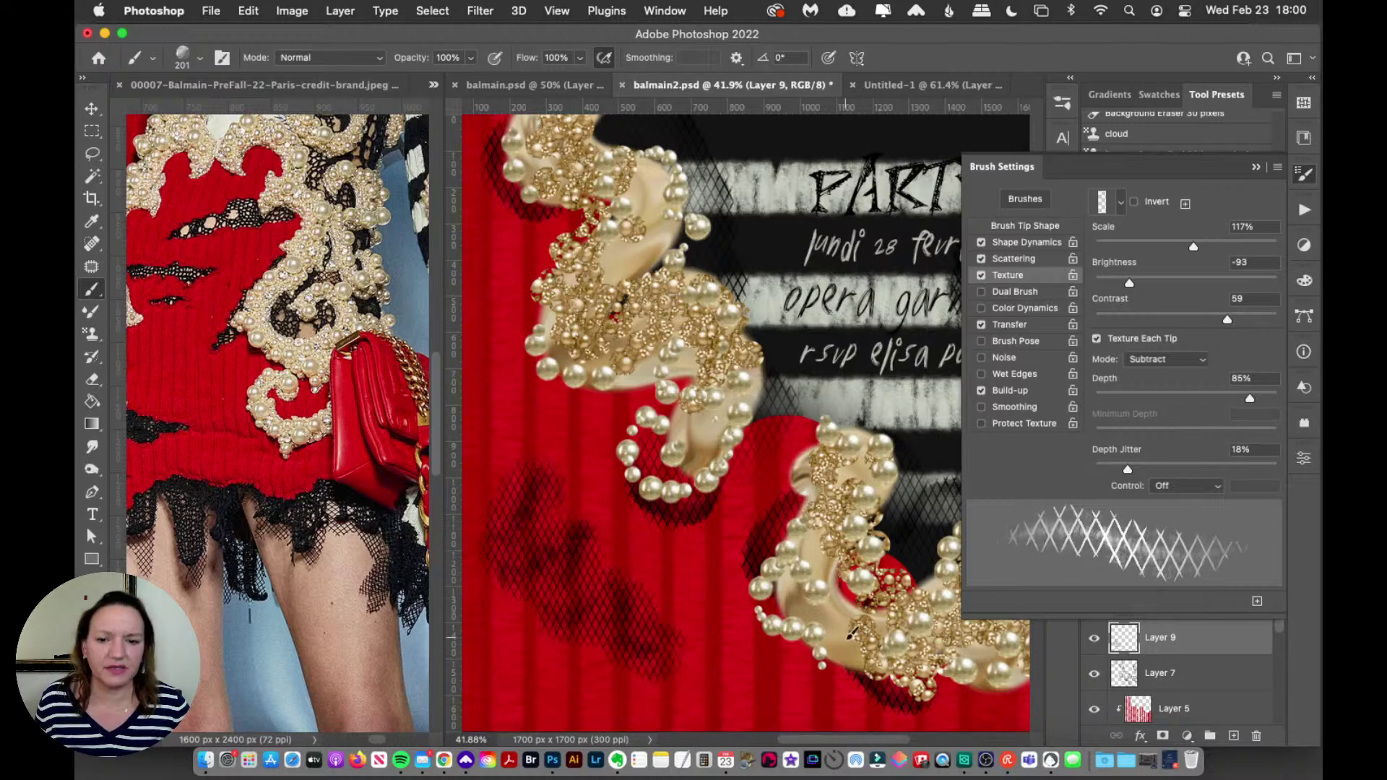
click(1015, 292)
drag(607, 502, 716, 704)
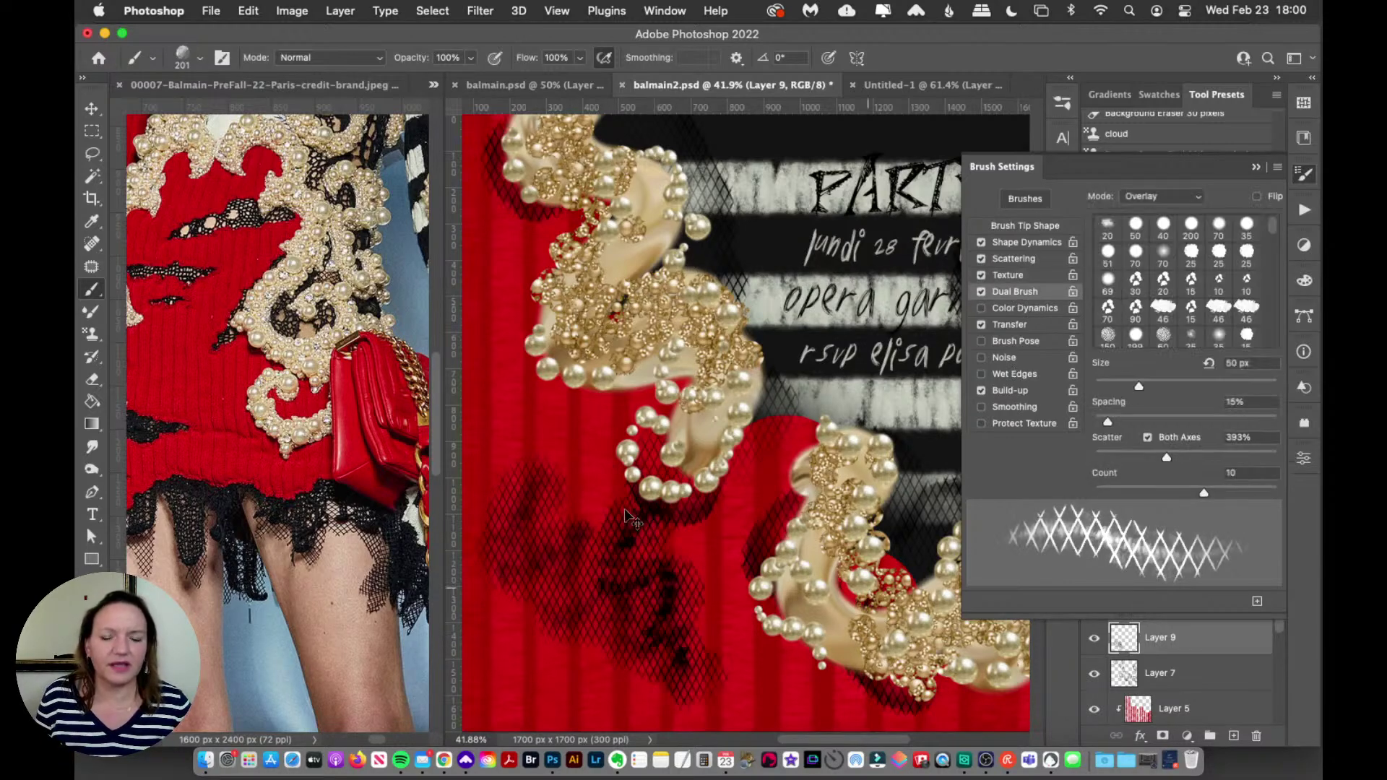
key(super+z)
key(super+z)
mouse_move(555, 475)
mouse_down()
mouse_move(552, 582)
mouse_move(522, 703)
mouse_up()
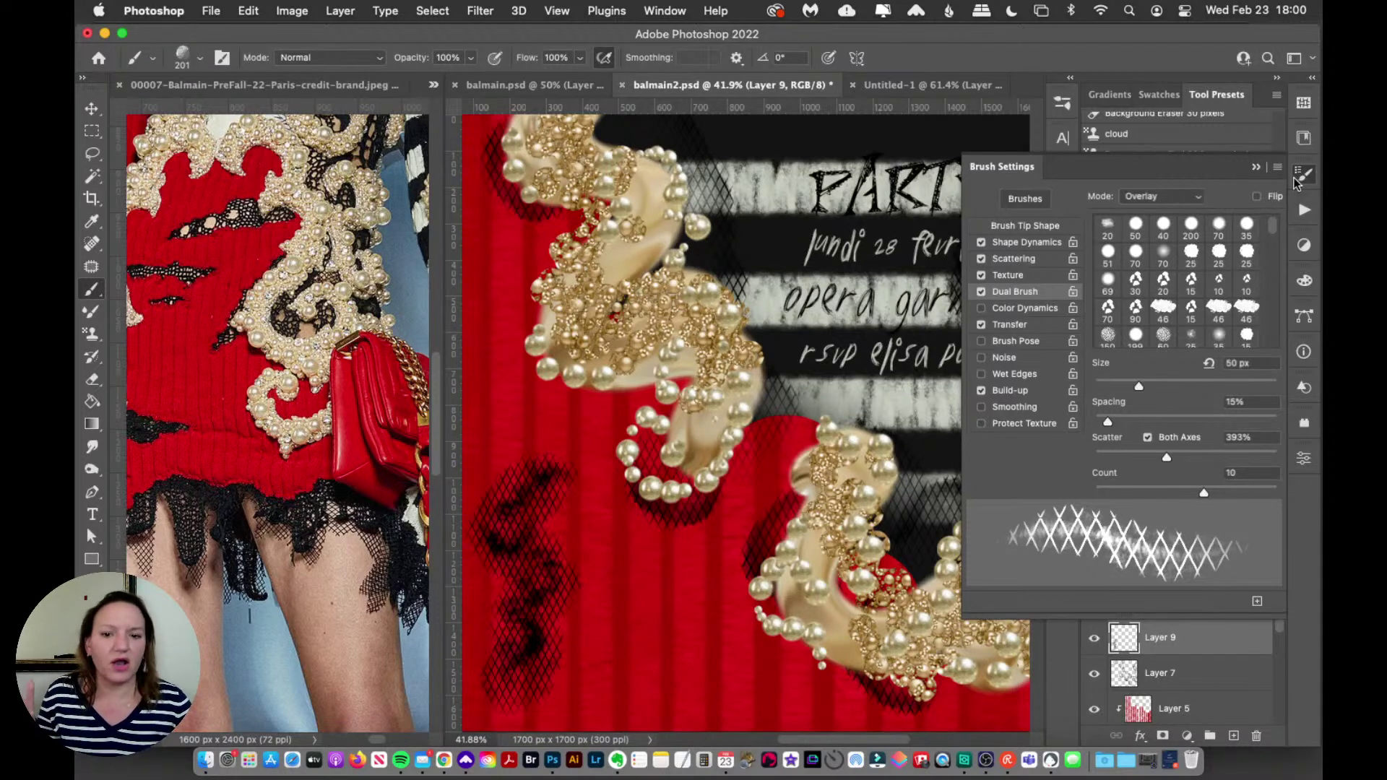
click(1296, 183)
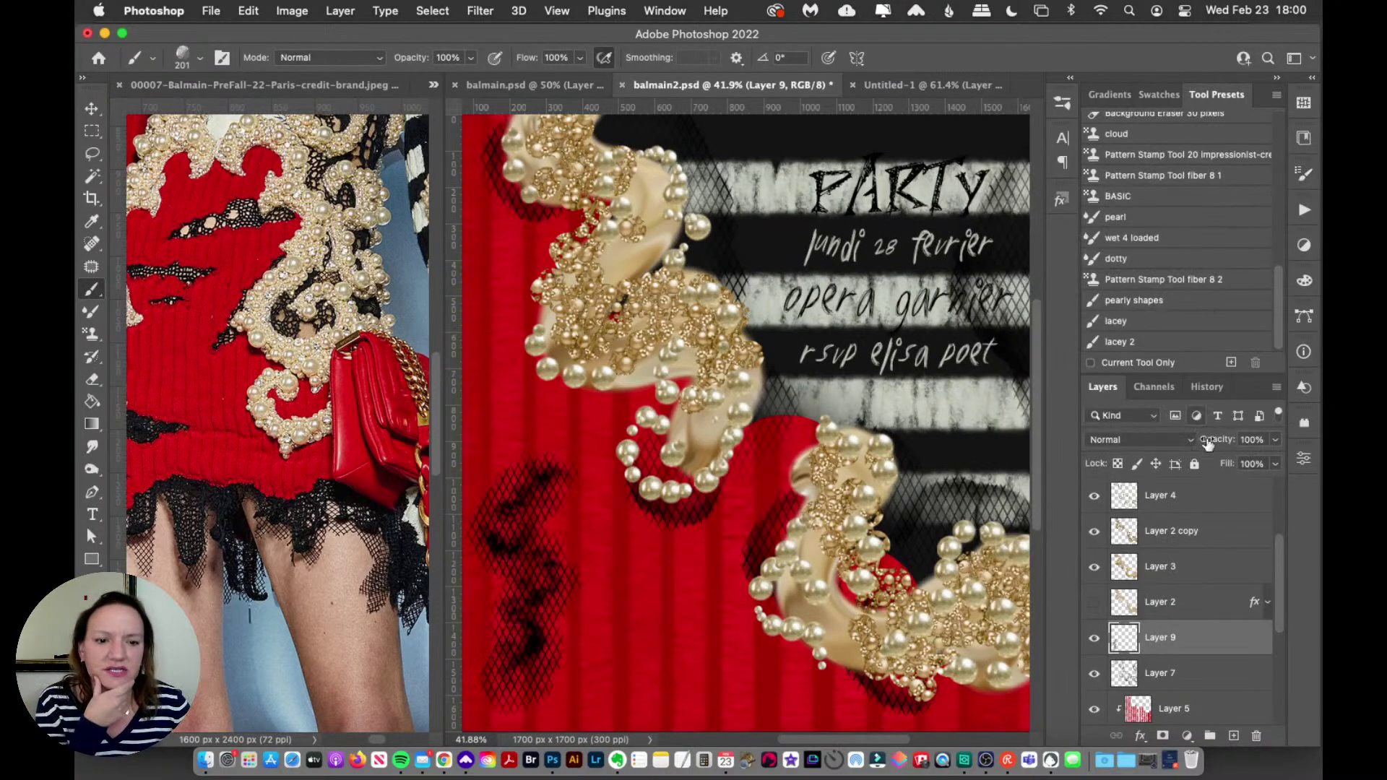
Step: Load the 142 px tulle and lace 1 brush and delete the zigzag lace stroke from Layer 9
click(1070, 108)
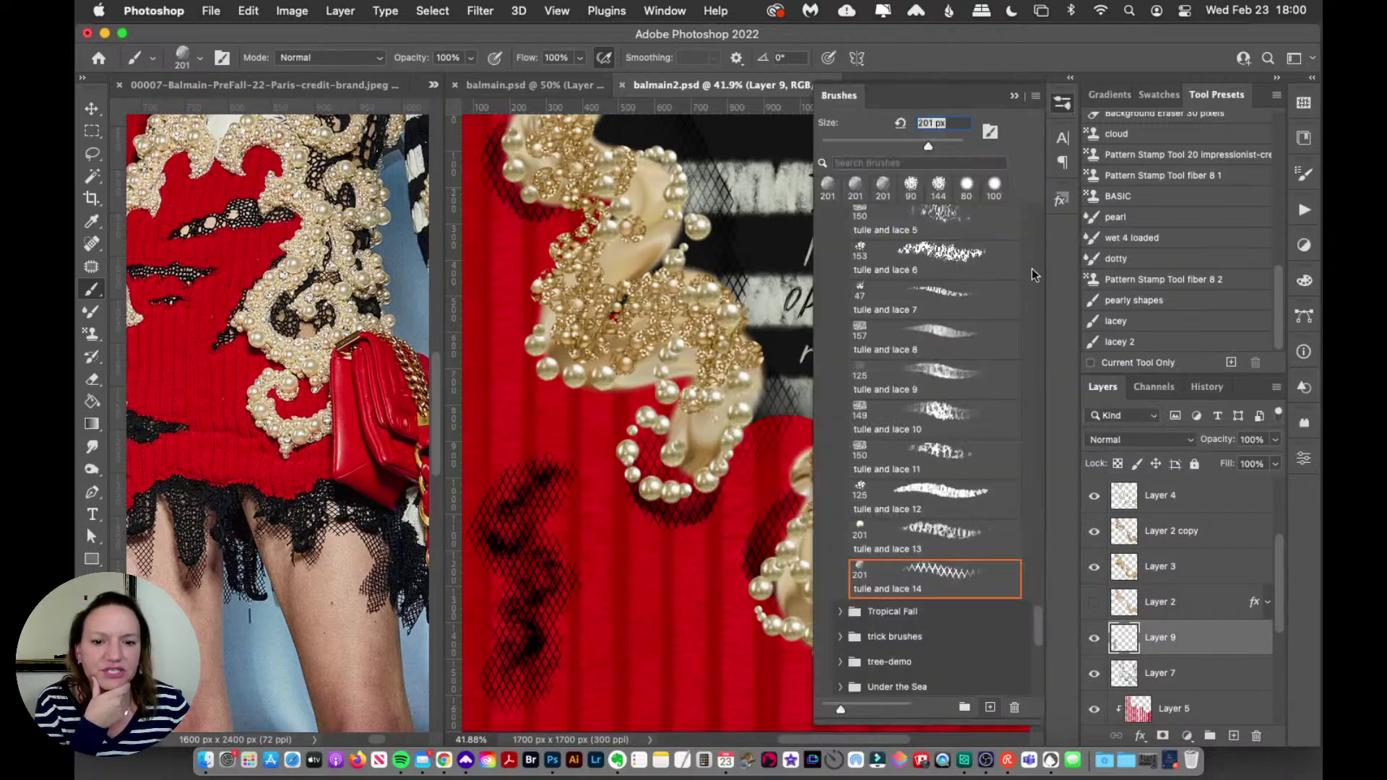
scroll(1039, 627, up, 10)
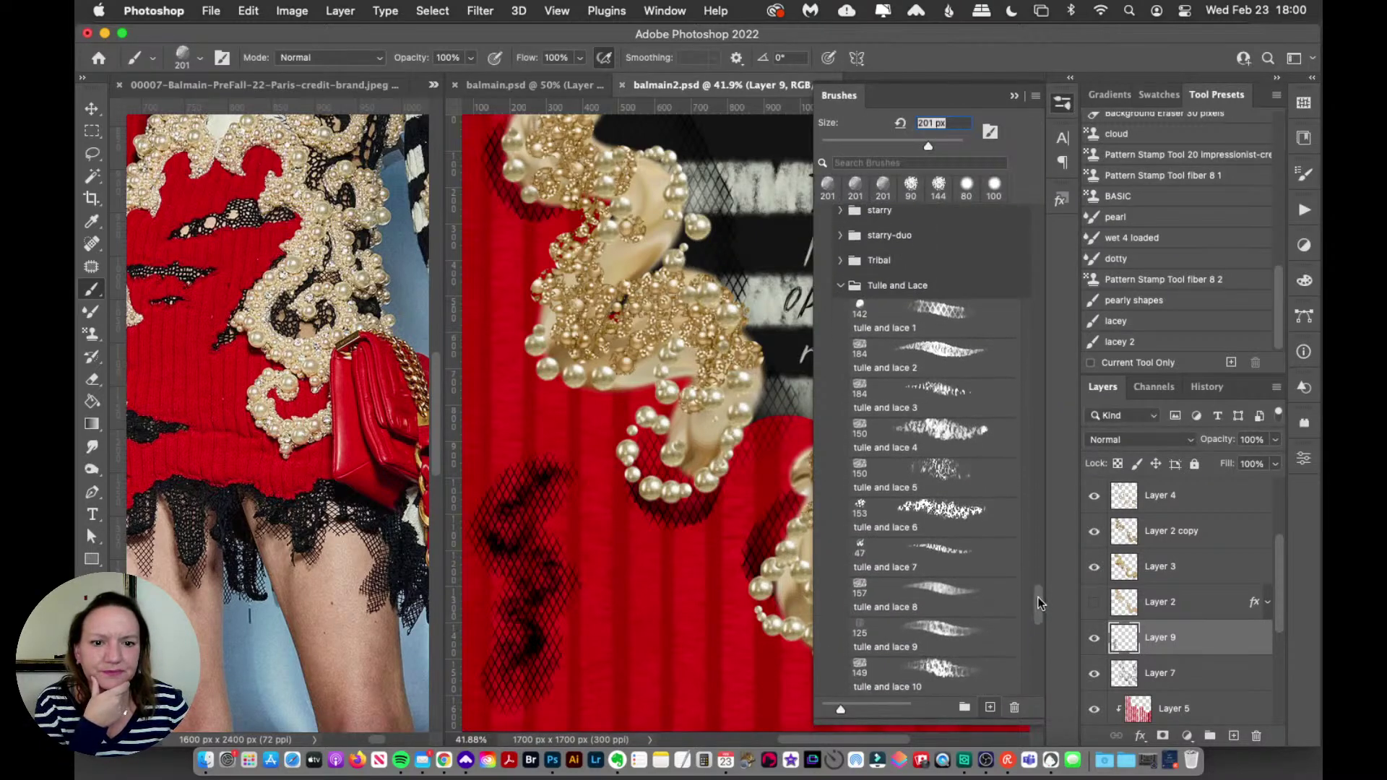
click(999, 322)
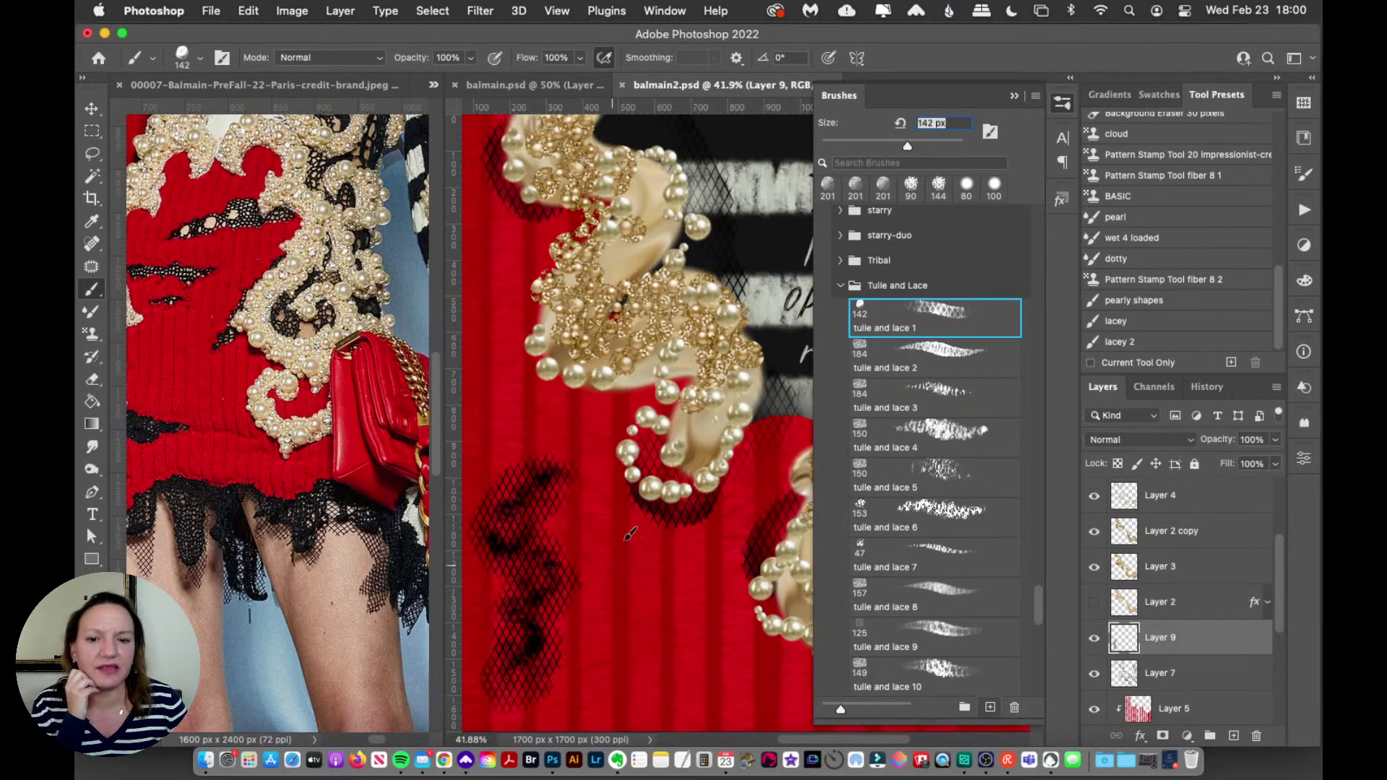
key(super+a)
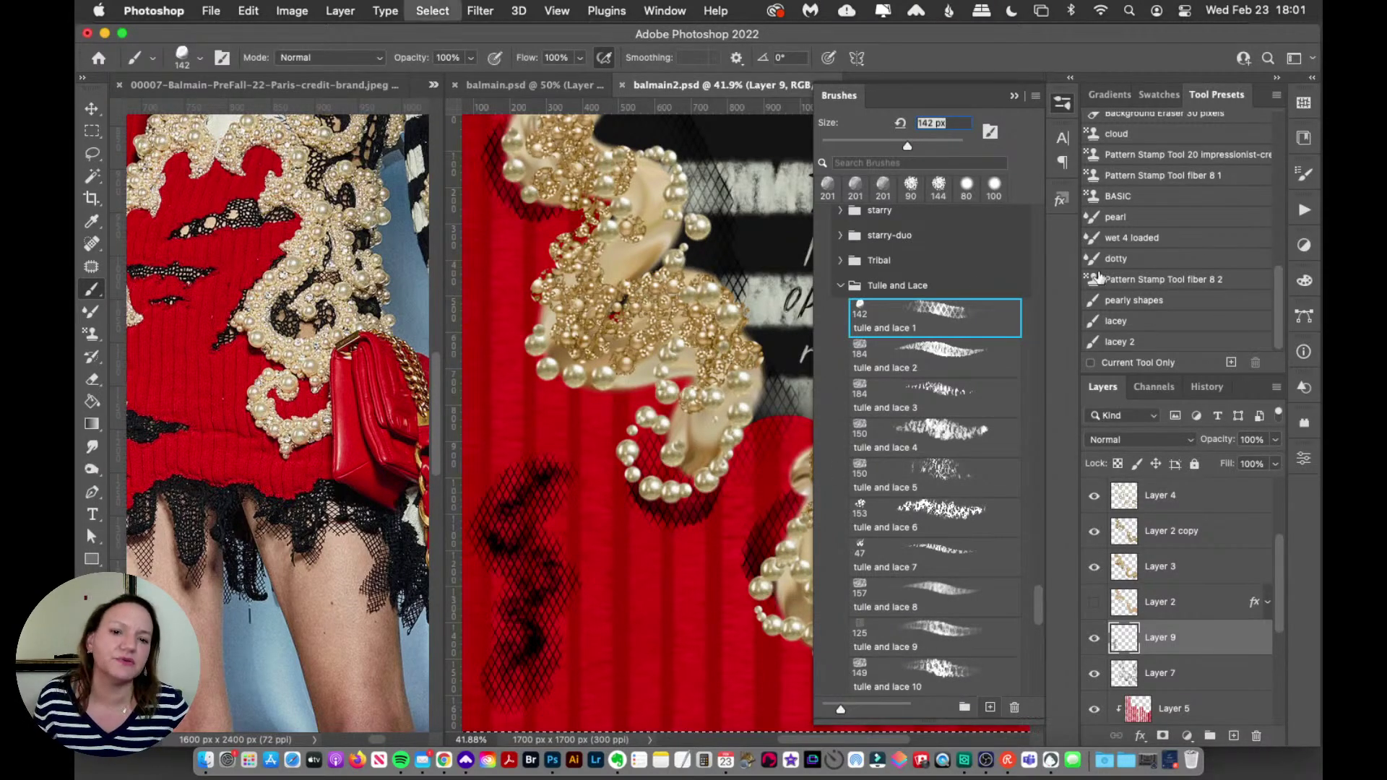
key(BackSpace)
click(1304, 104)
click(1304, 174)
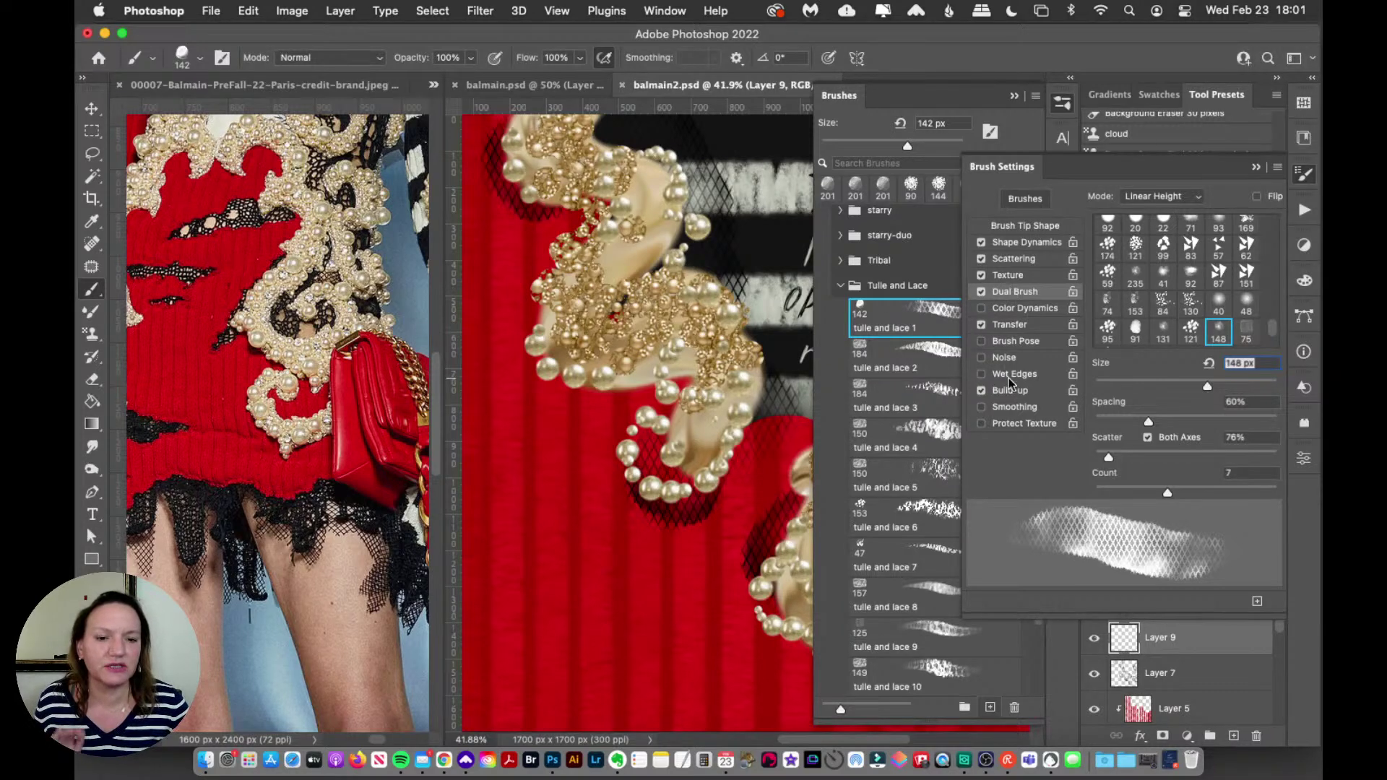
Step: Raise the brush texture scale from 35% to about 83% and paint a lace test stroke
click(1019, 276)
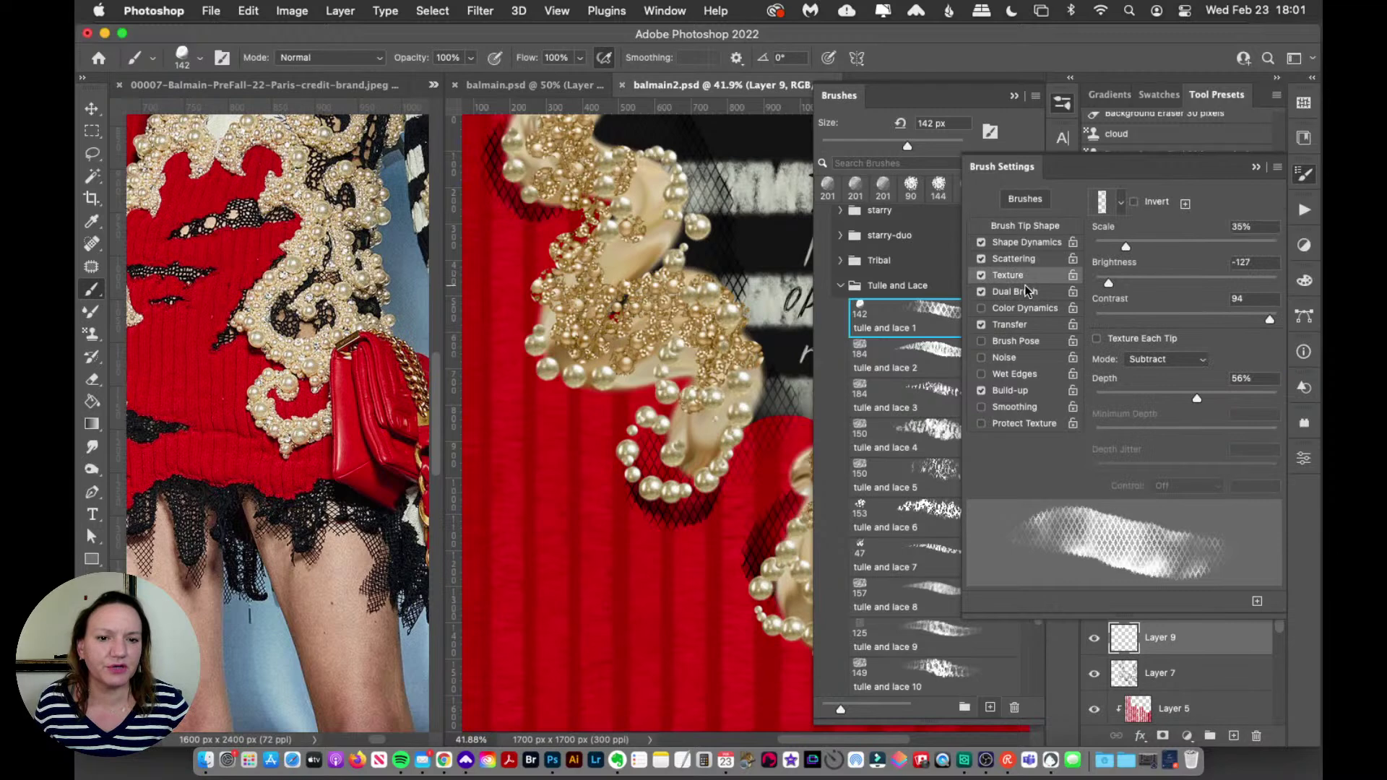
click(1302, 180)
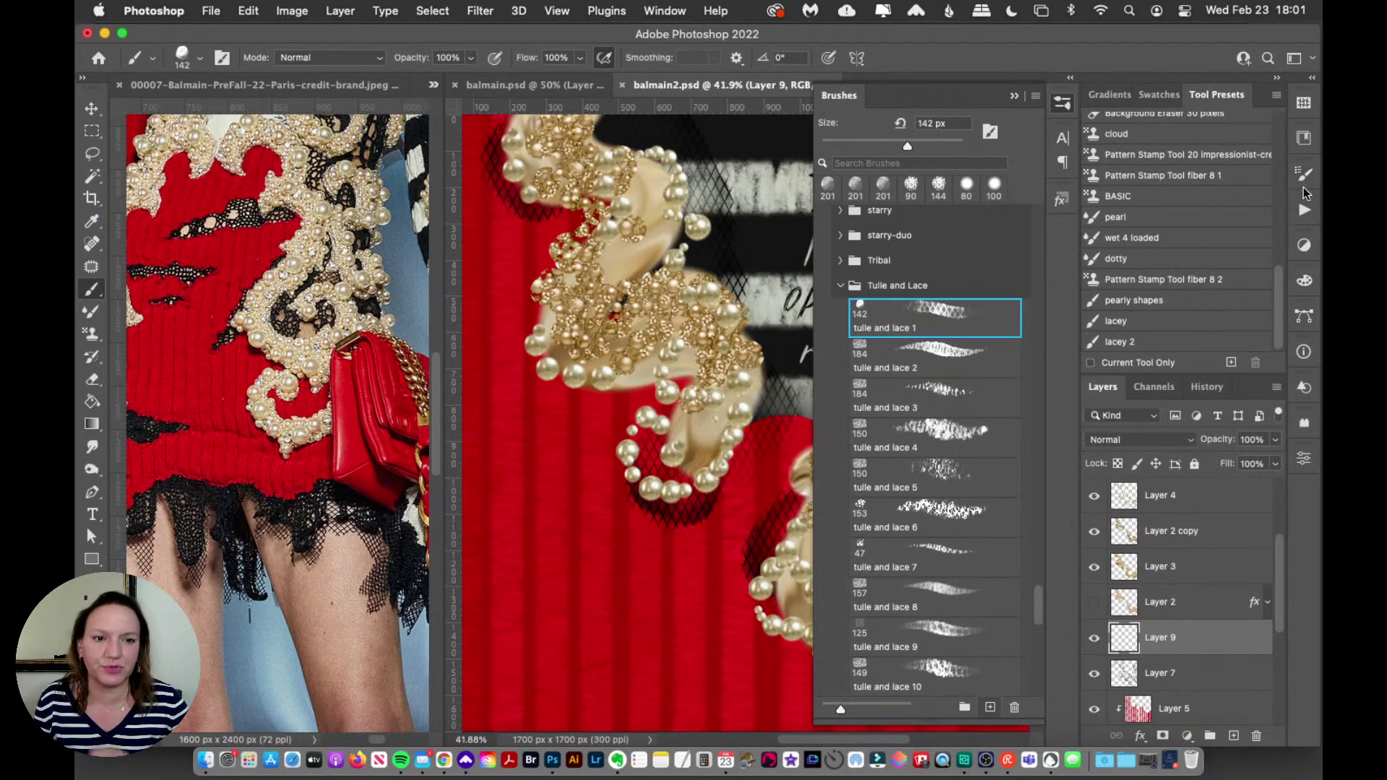
click(665, 11)
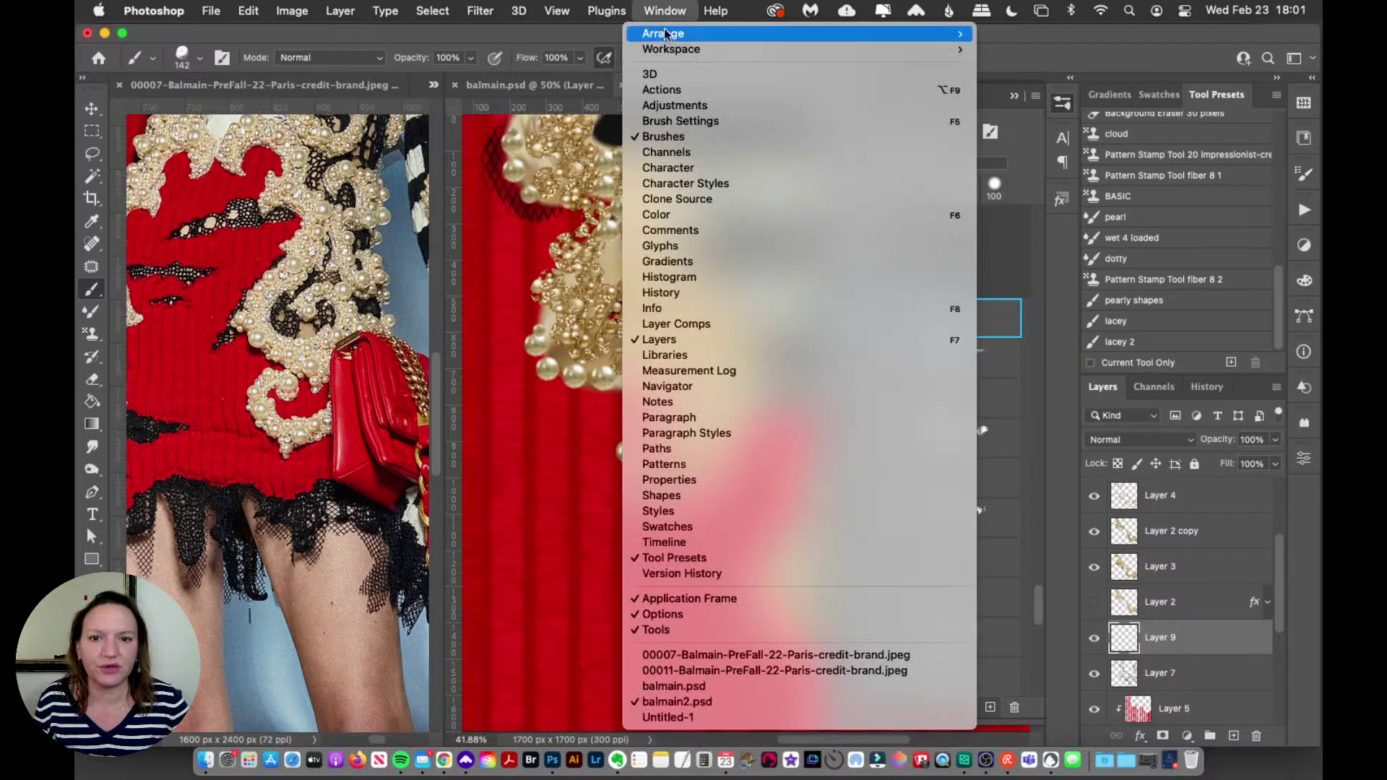
click(665, 10)
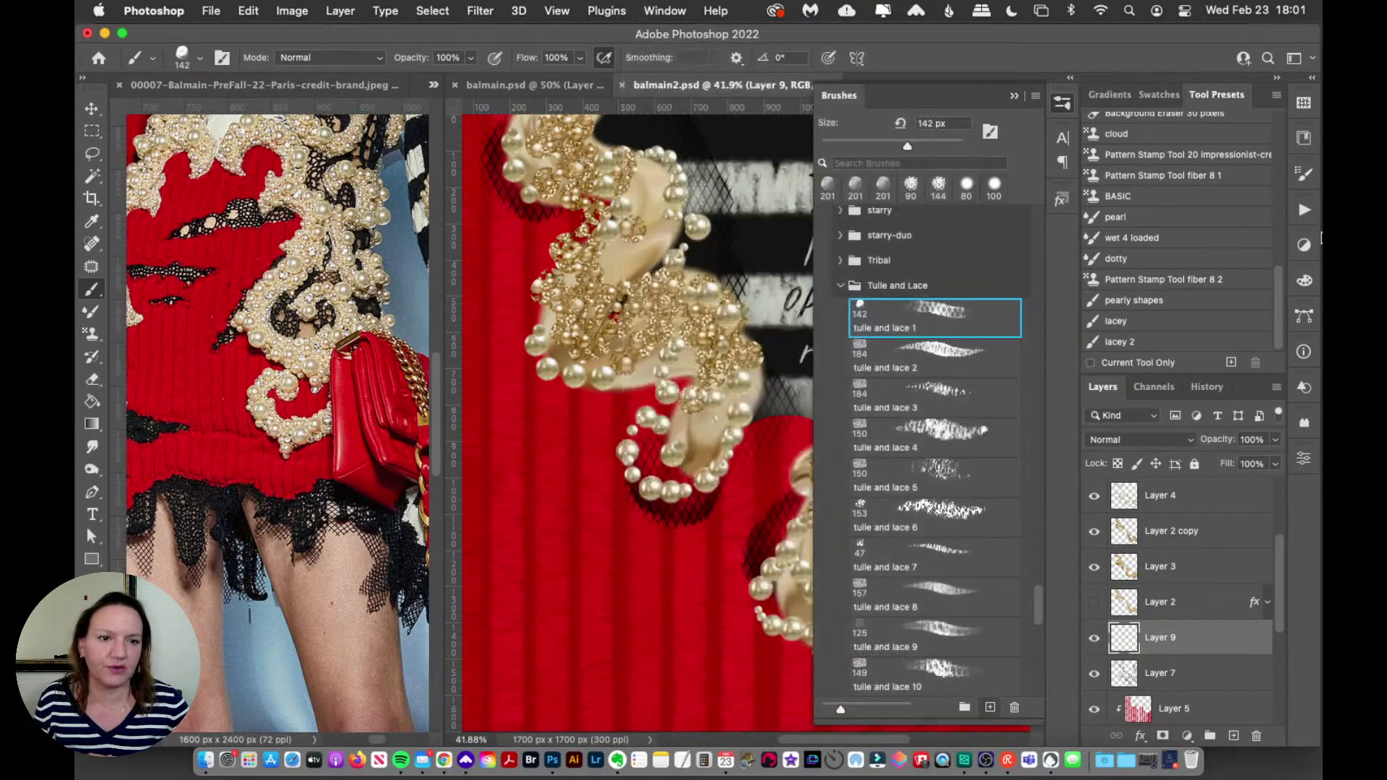
click(1304, 174)
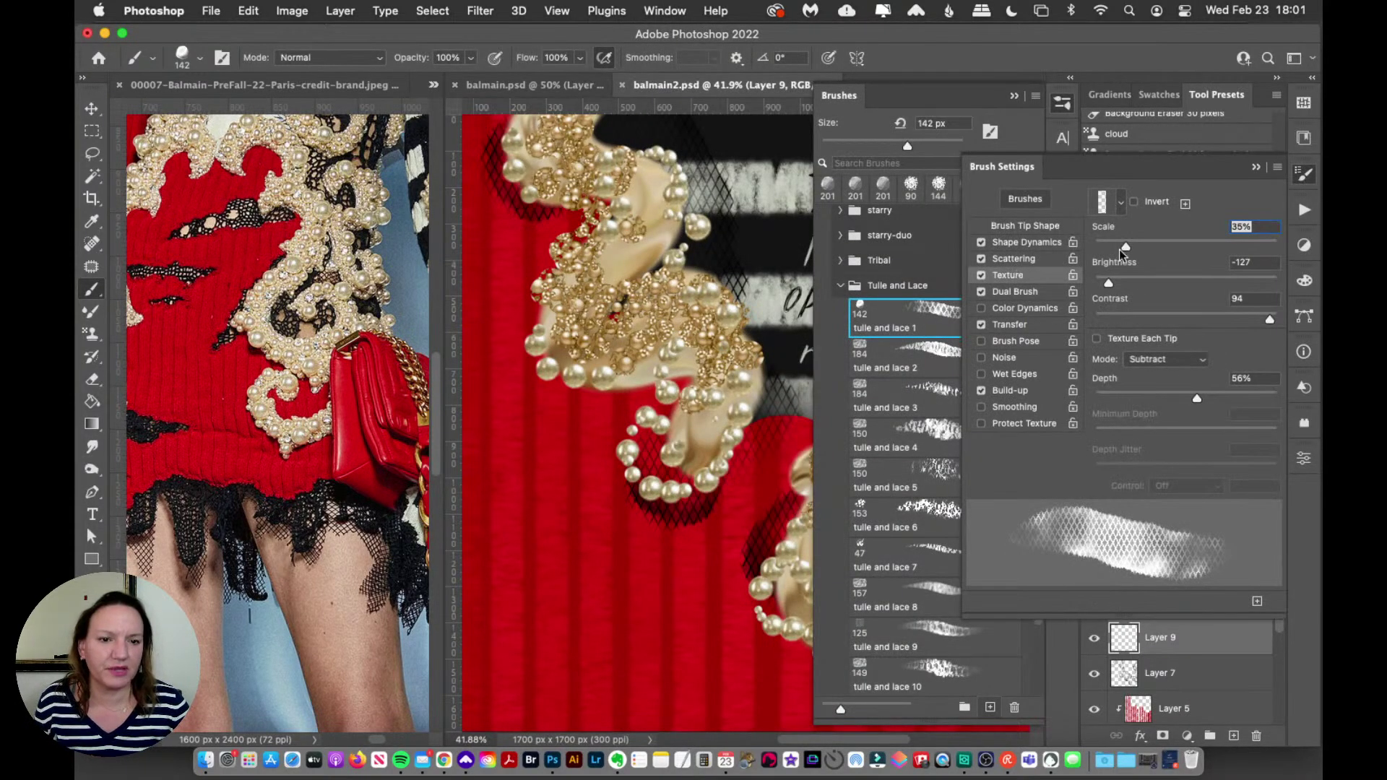
drag(1126, 247, 1174, 244)
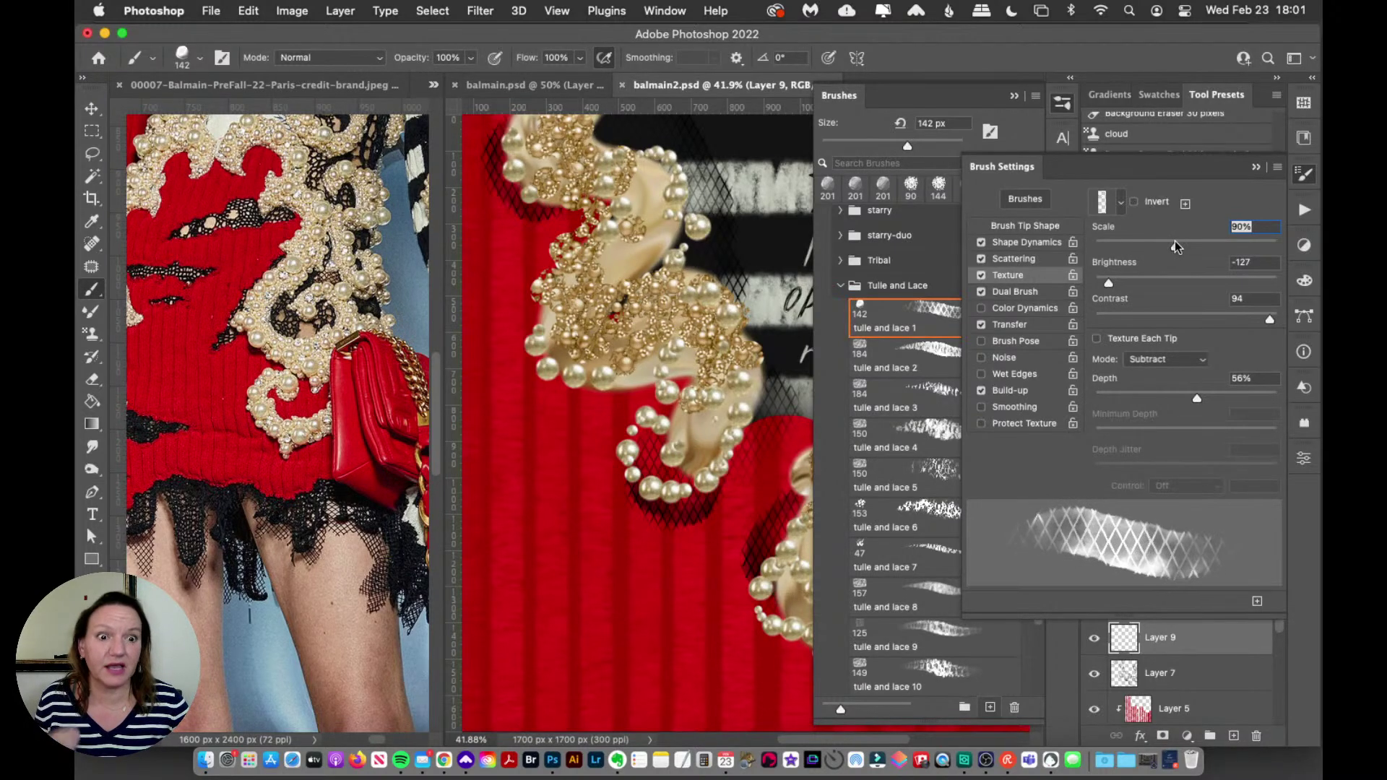
mouse_move(537, 463)
mouse_down()
mouse_move(522, 529)
mouse_move(647, 614)
mouse_up()
Step: Raise the texture scale to about 101–127% and try several lace patches, keeping one below the pearls
drag(1174, 247, 1198, 244)
drag(489, 430, 539, 531)
key(super+z)
key(super+z)
mouse_move(543, 442)
mouse_down()
mouse_move(523, 514)
mouse_move(585, 495)
mouse_move(589, 559)
mouse_move(630, 594)
mouse_up()
key(super+z)
mouse_move(581, 470)
mouse_down()
mouse_move(593, 580)
mouse_move(682, 617)
mouse_move(694, 643)
mouse_up()
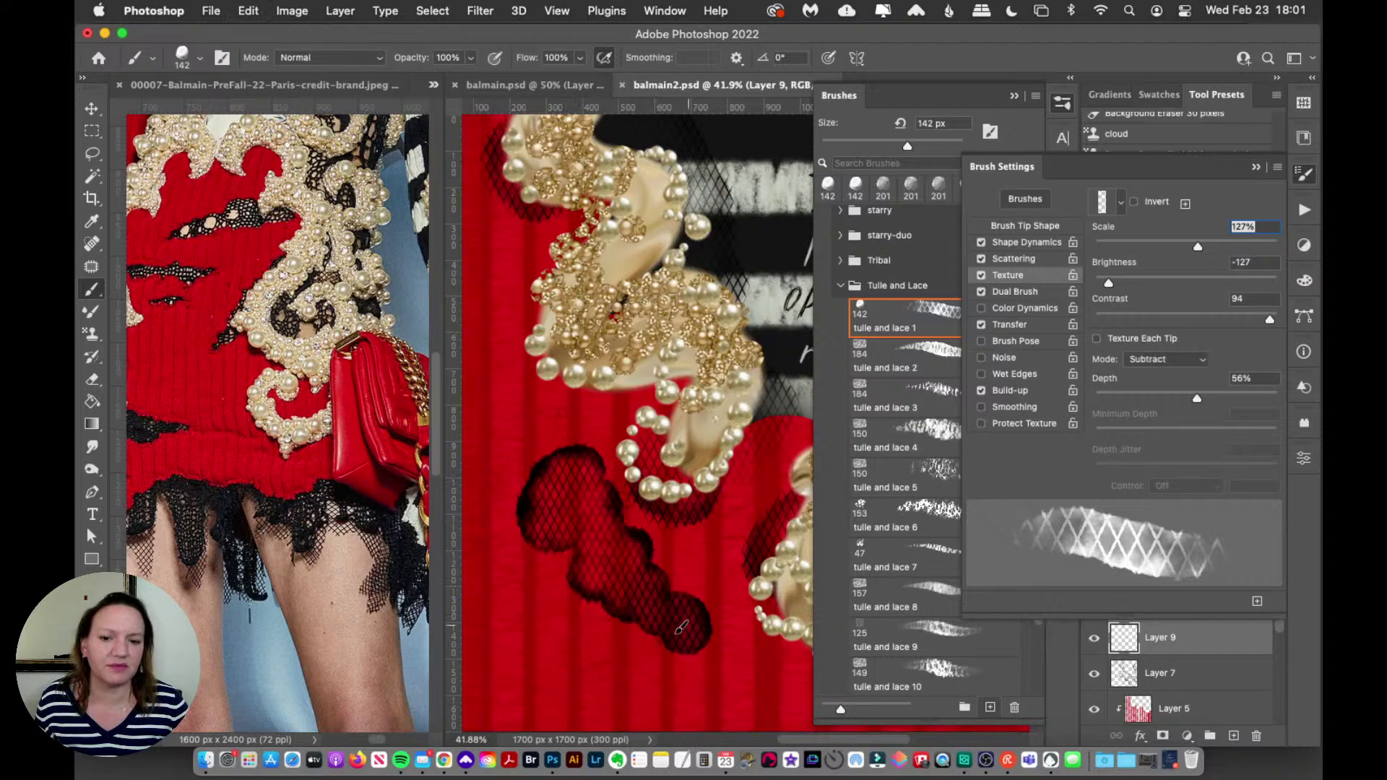
key(super+z)
mouse_move(550, 499)
mouse_down()
mouse_move(556, 539)
mouse_move(586, 509)
mouse_move(563, 582)
mouse_move(632, 596)
mouse_up()
key(super+z)
drag(517, 473, 638, 597)
key(super+z)
mouse_move(549, 477)
mouse_down()
mouse_move(570, 535)
mouse_move(649, 576)
mouse_move(690, 628)
mouse_move(720, 613)
mouse_up()
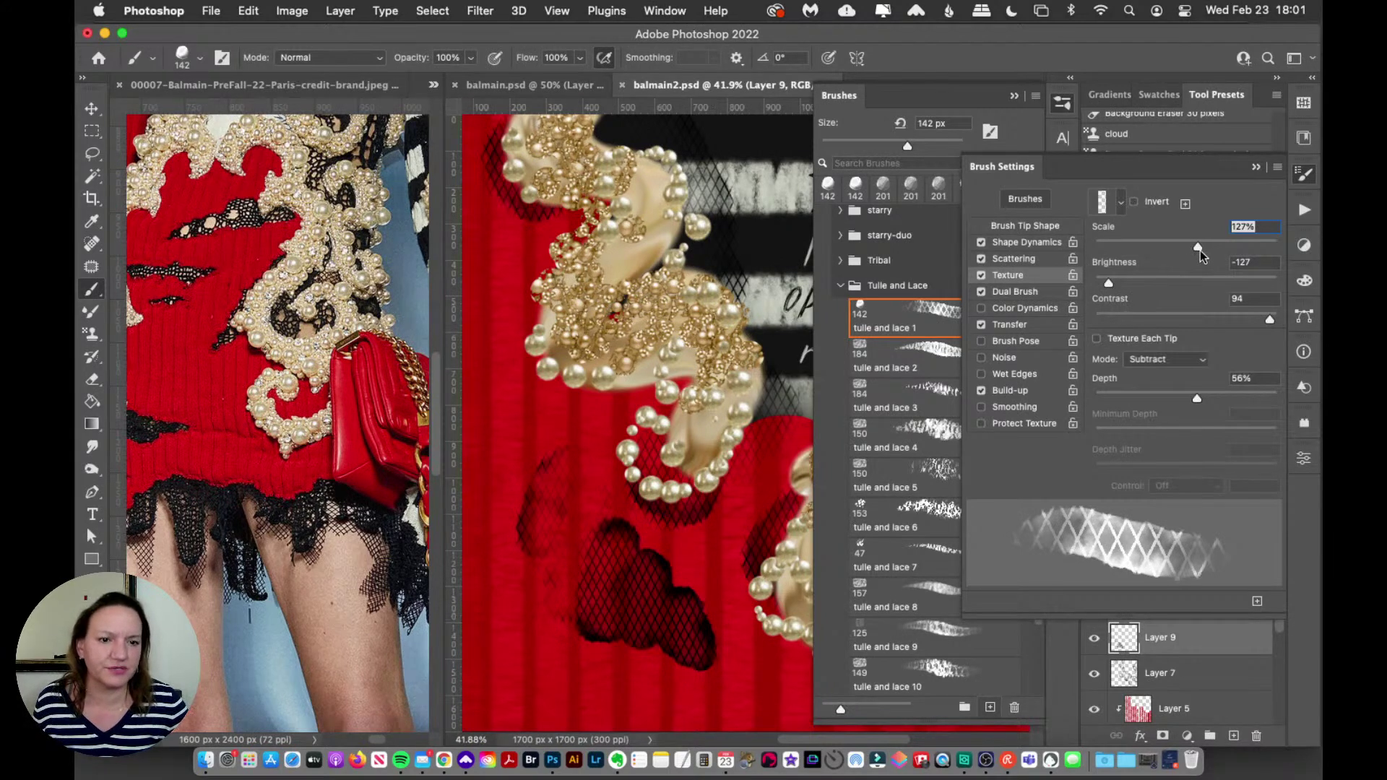
Step: Set the texture scale to 138% and paint a dark lace stroke down the red knit
drag(1198, 250, 1204, 252)
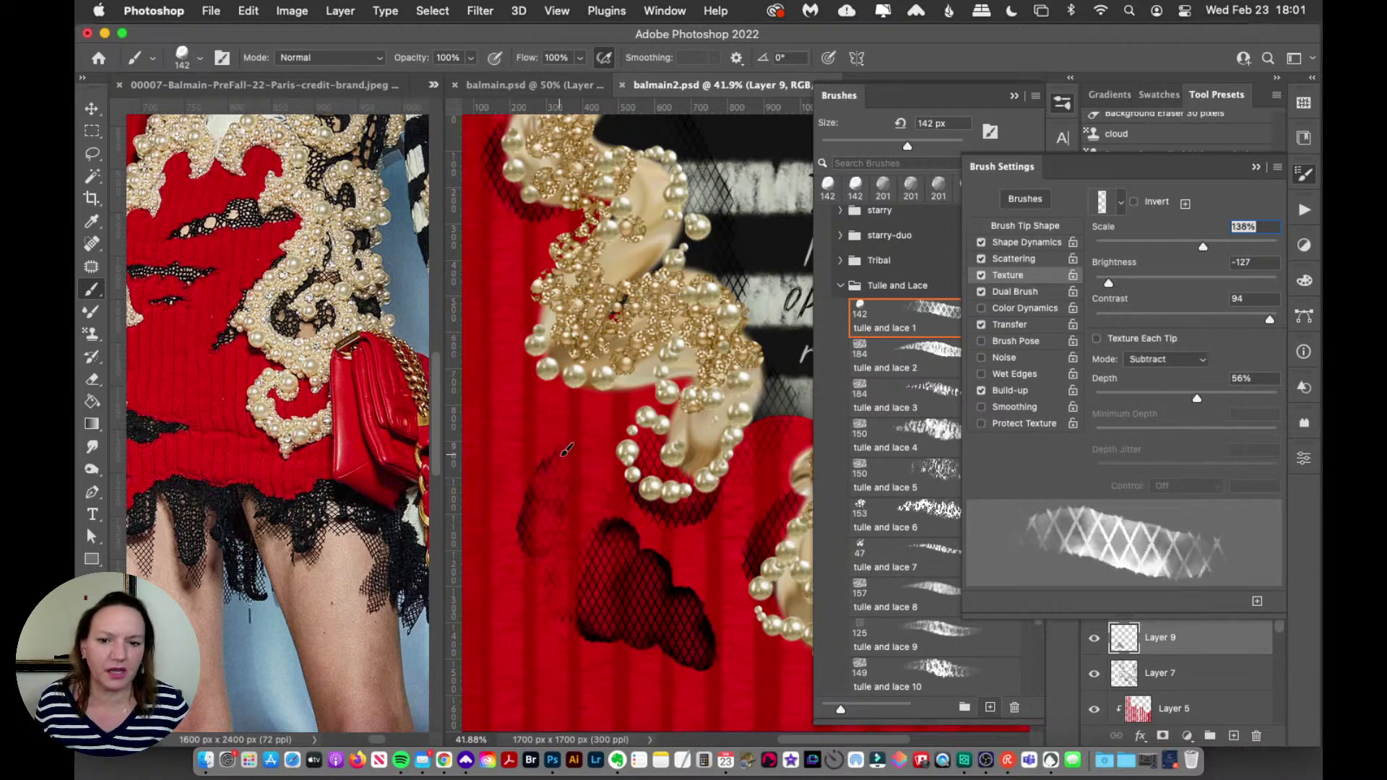
mouse_move(566, 449)
mouse_down()
mouse_move(539, 534)
mouse_move(586, 570)
mouse_up()
key(super+z)
key(super+z)
mouse_move(534, 463)
mouse_down()
mouse_move(629, 603)
mouse_move(676, 623)
mouse_up()
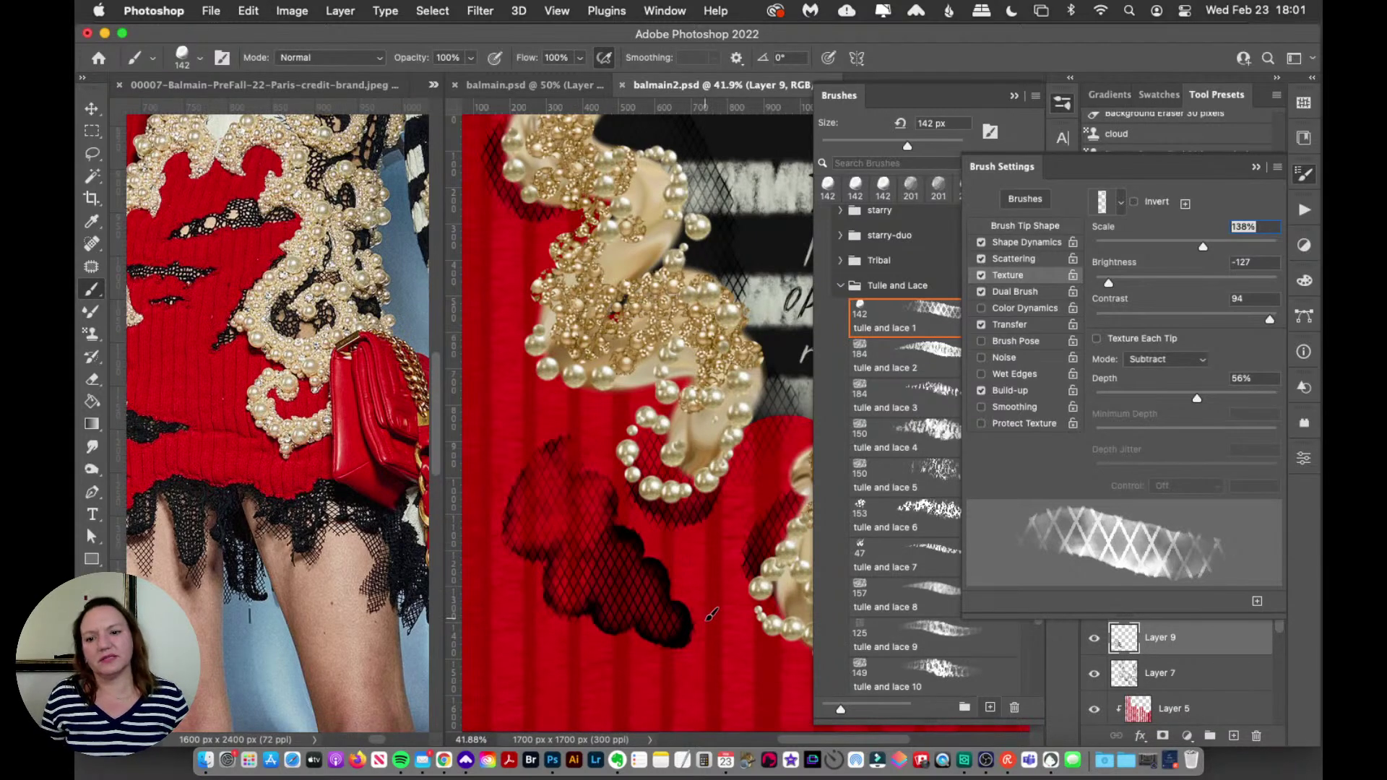
key(super+z)
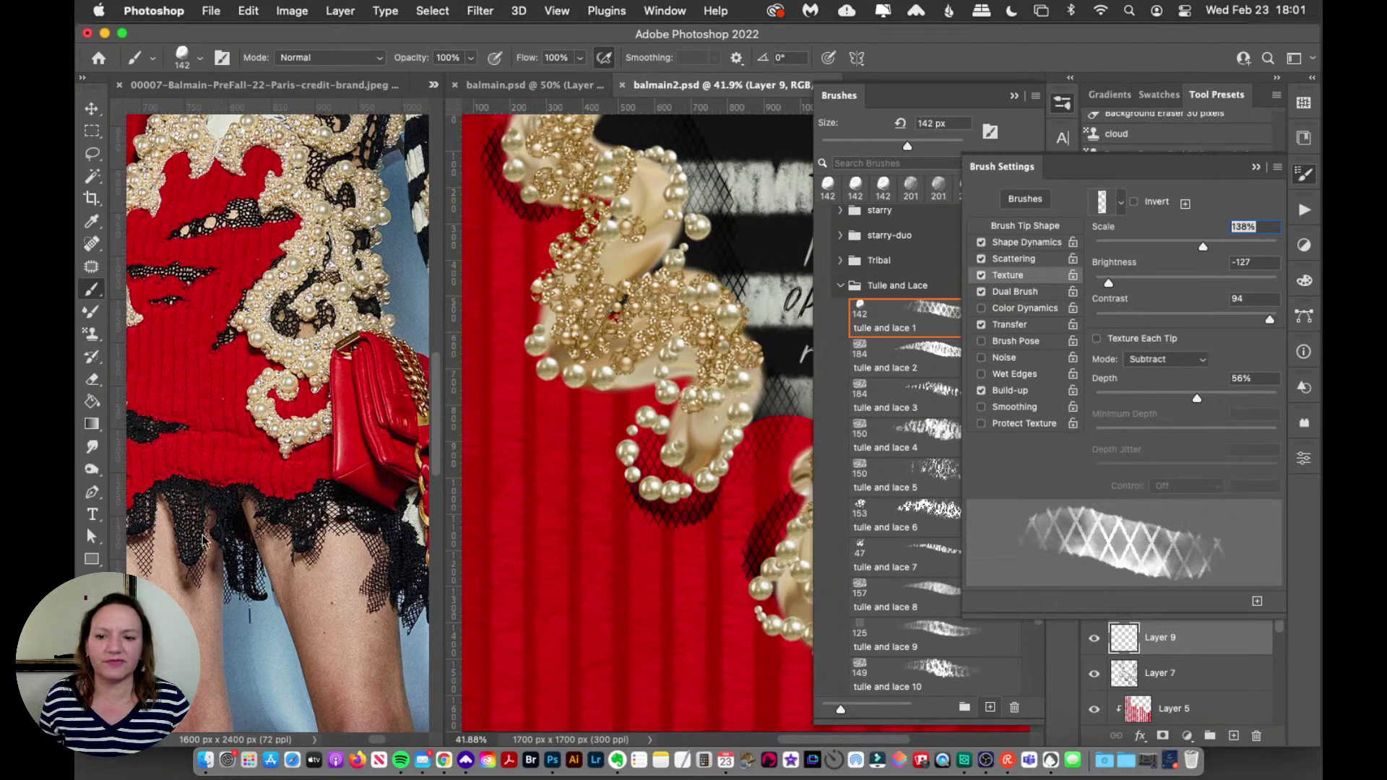
mouse_move(600, 438)
mouse_down()
mouse_move(580, 502)
mouse_move(636, 564)
mouse_up()
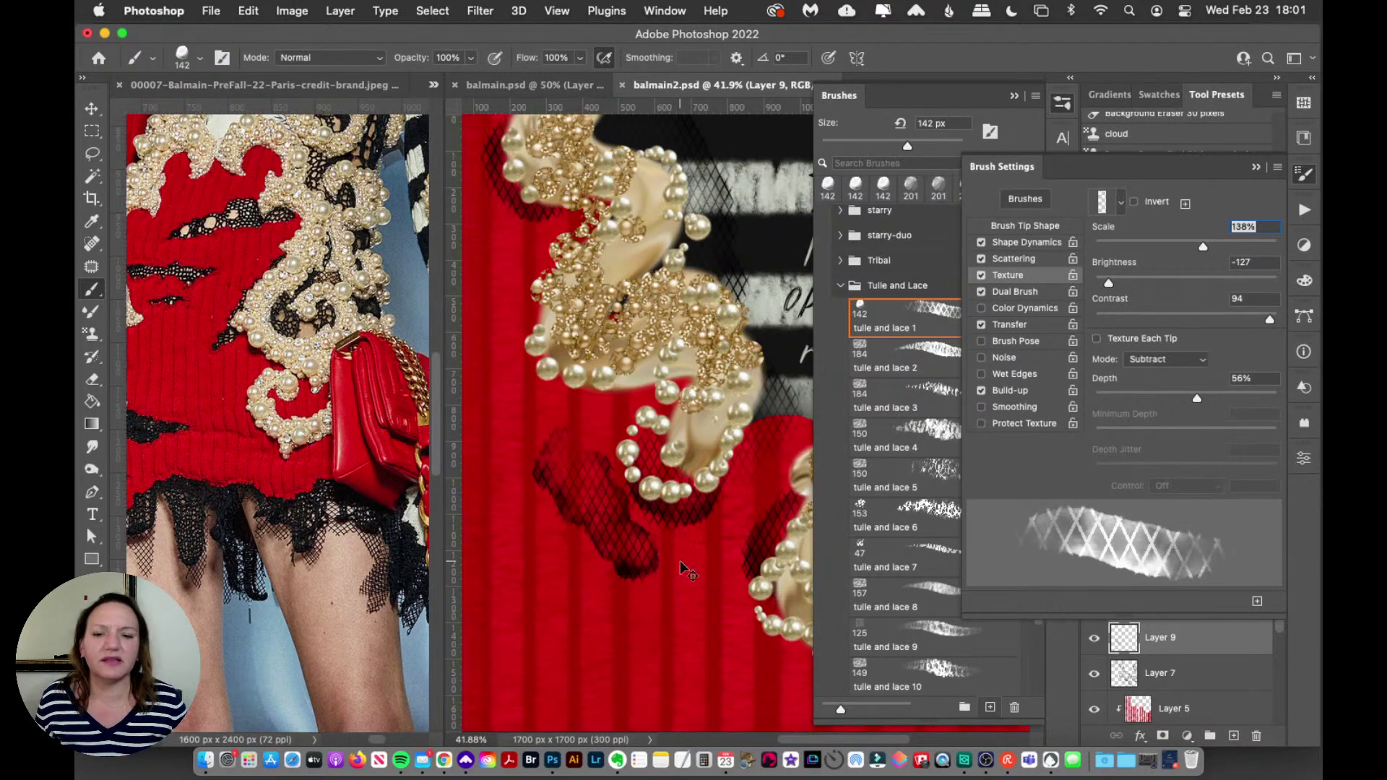
Step: Remove the trial lace stroke and save the brush as a new tool preset named 'lace'
key(super+z)
click(1302, 175)
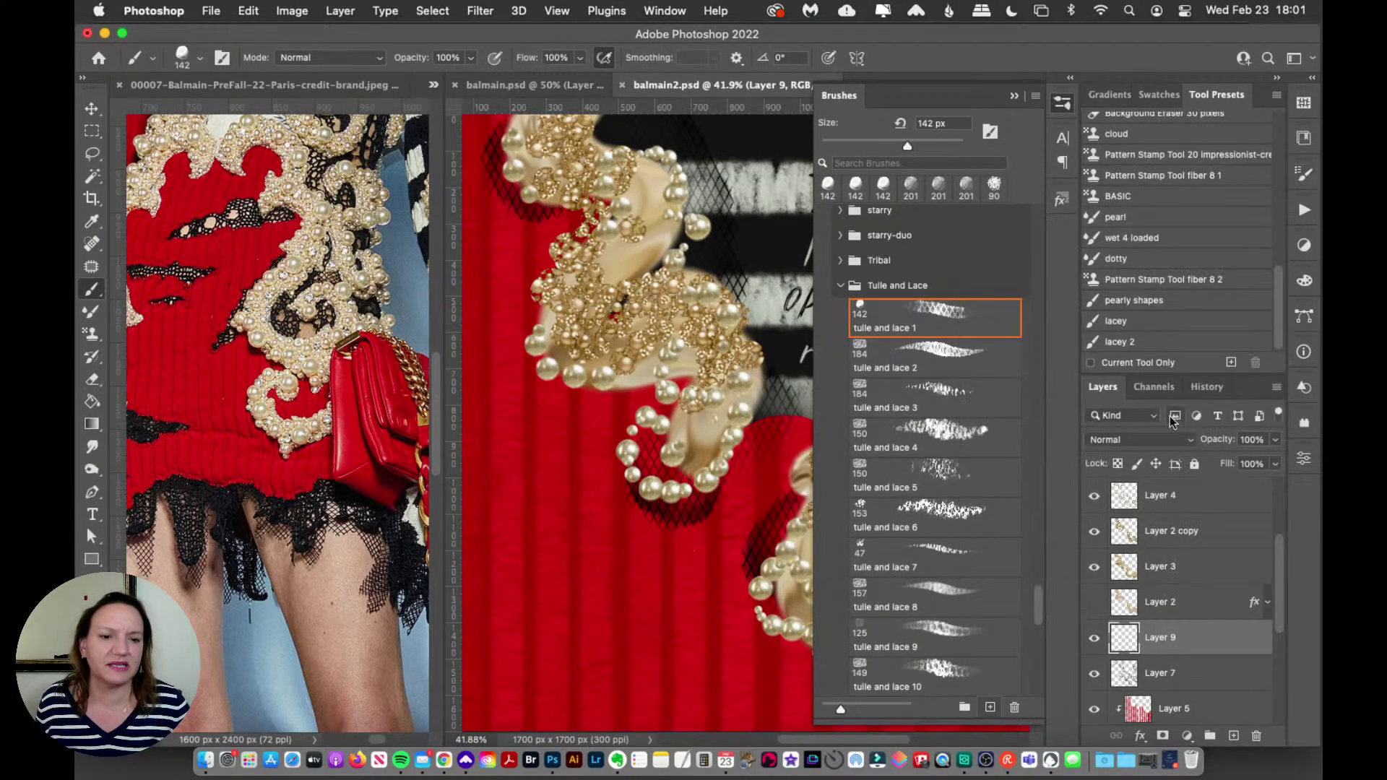
click(1229, 362)
text(lace)
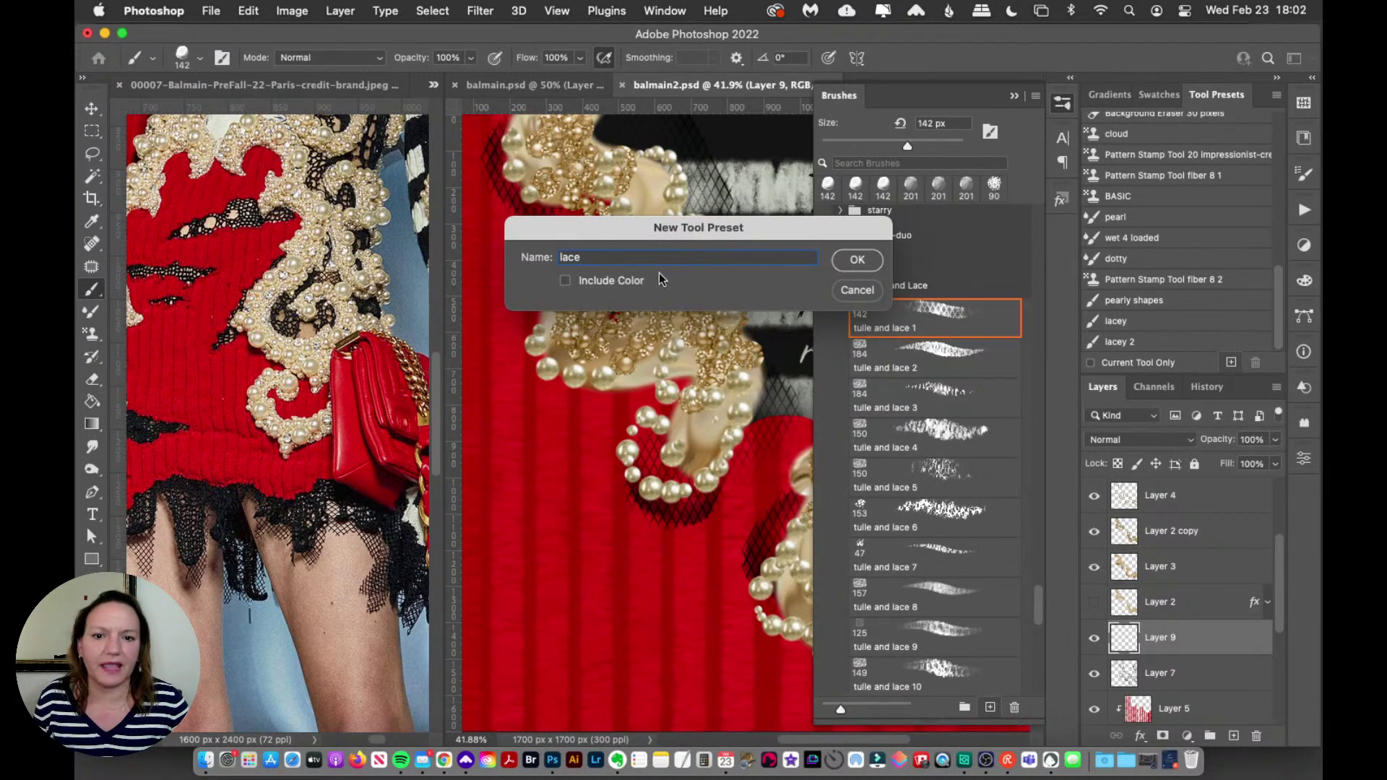
click(859, 260)
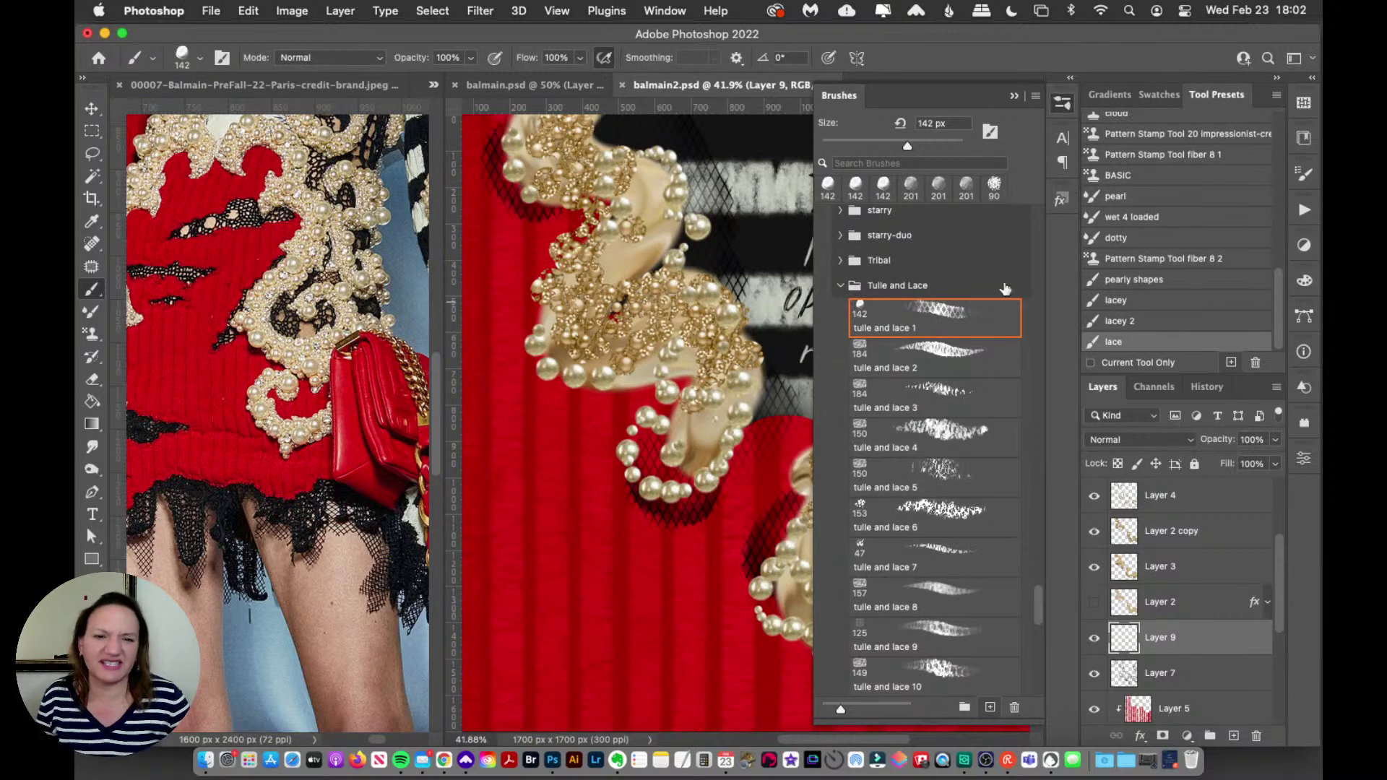
click(1065, 105)
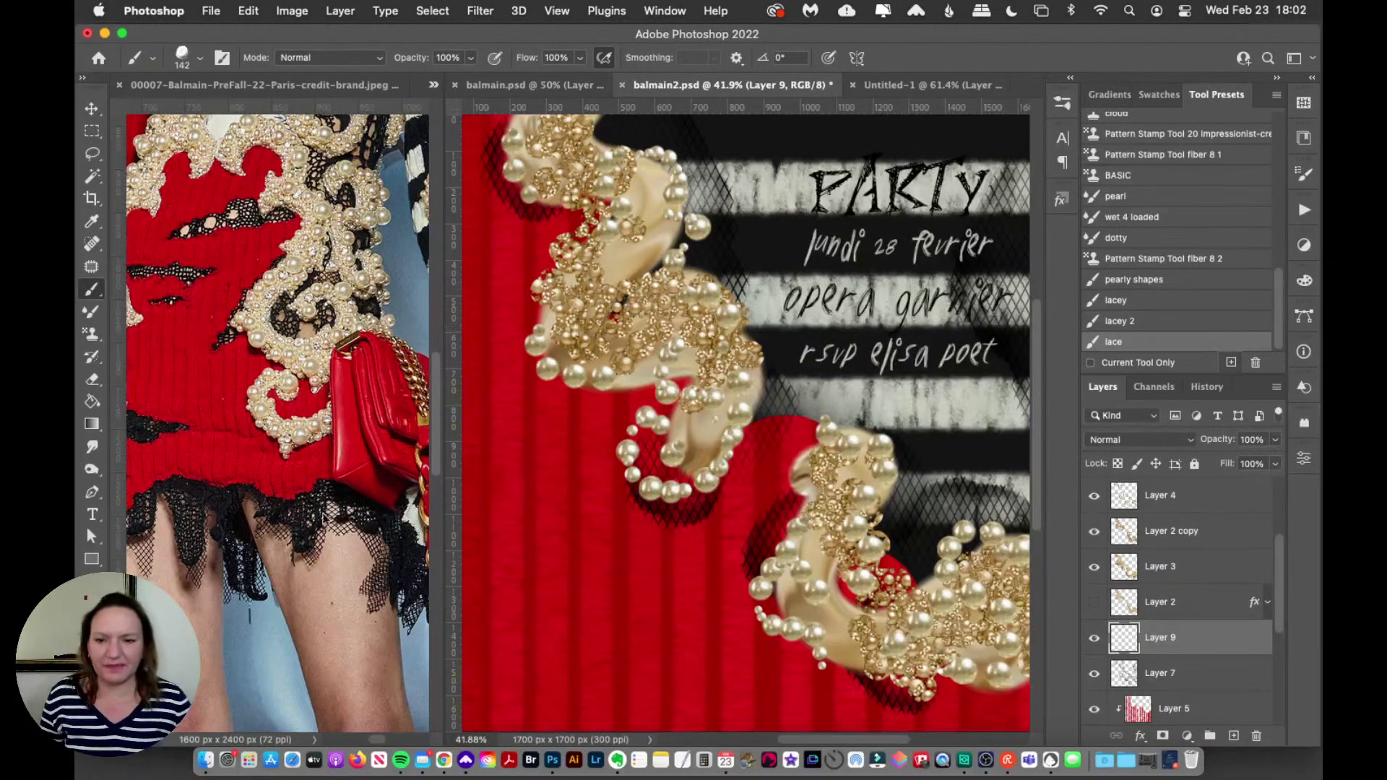
key(z)
click(302, 406)
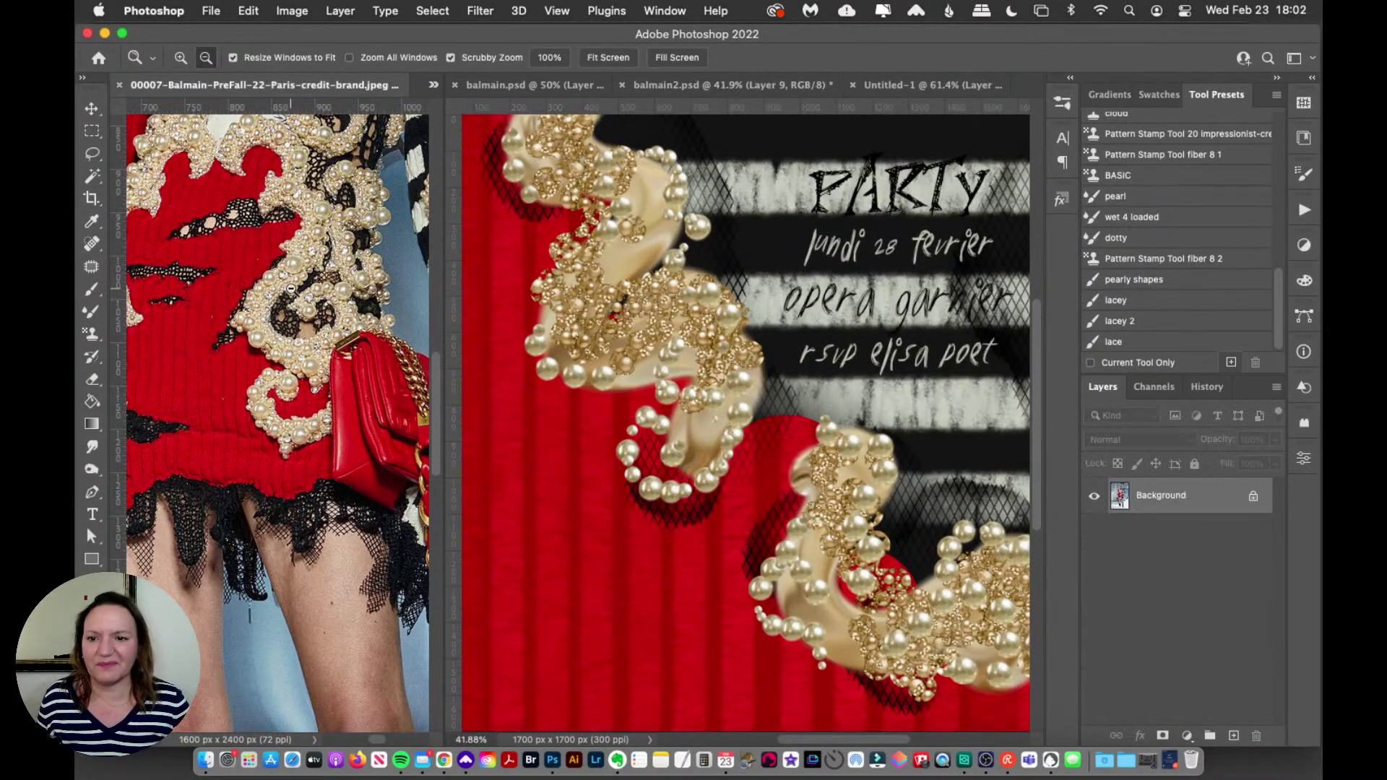
Step: Zoom the Balmain reference photo out, then in on the upper dress
click(289, 289)
click(284, 263)
click(296, 182)
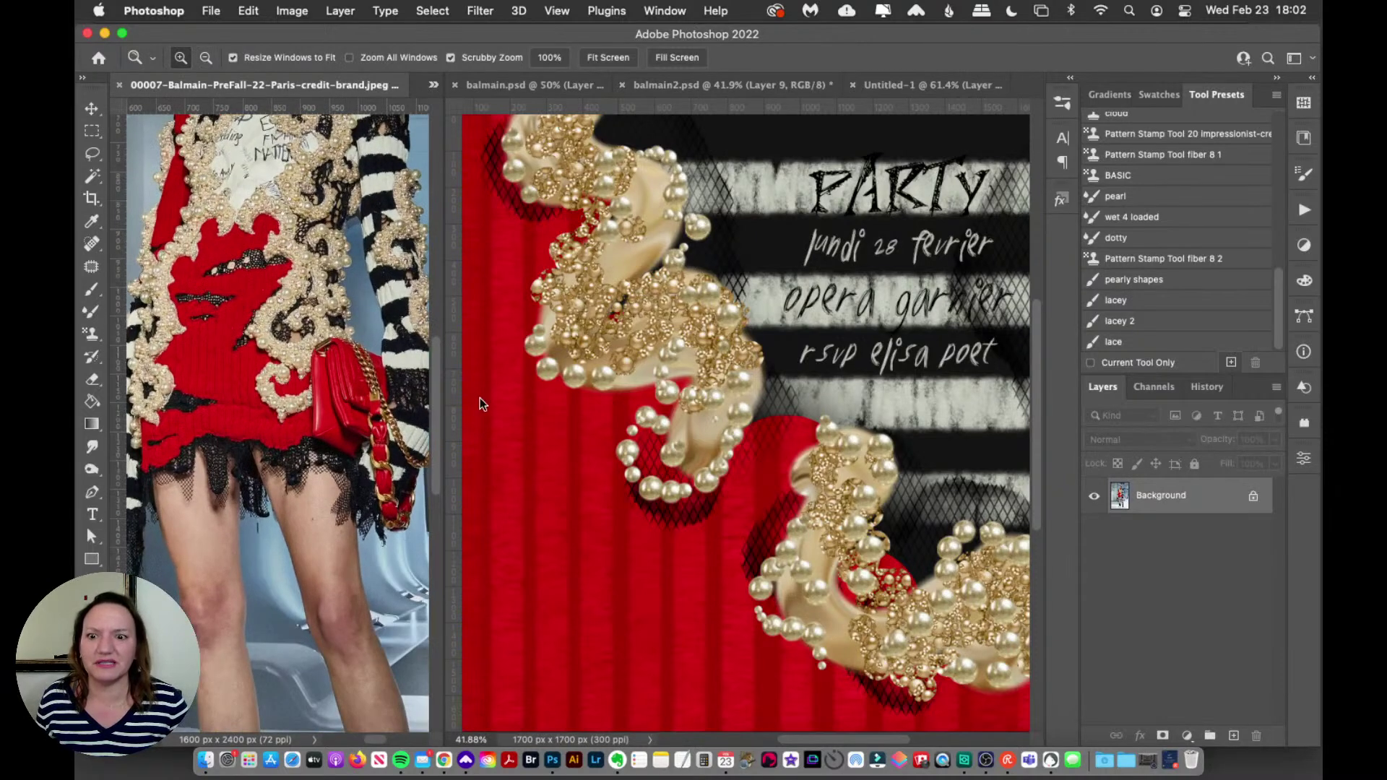
drag(431, 410, 435, 360)
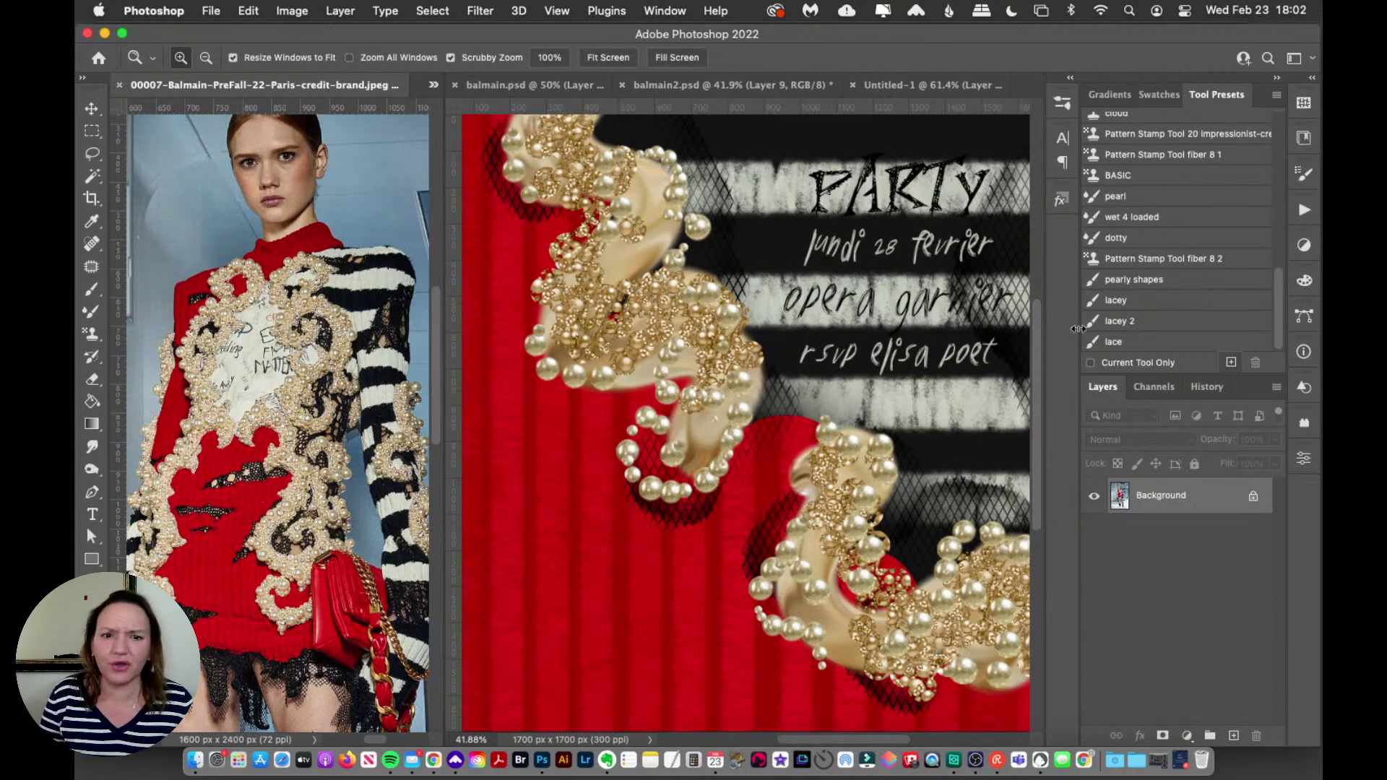
Step: Narrow the reference photo's window beside the invitation and zoom out on the photo
click(1033, 388)
scroll(1038, 372, up, 3)
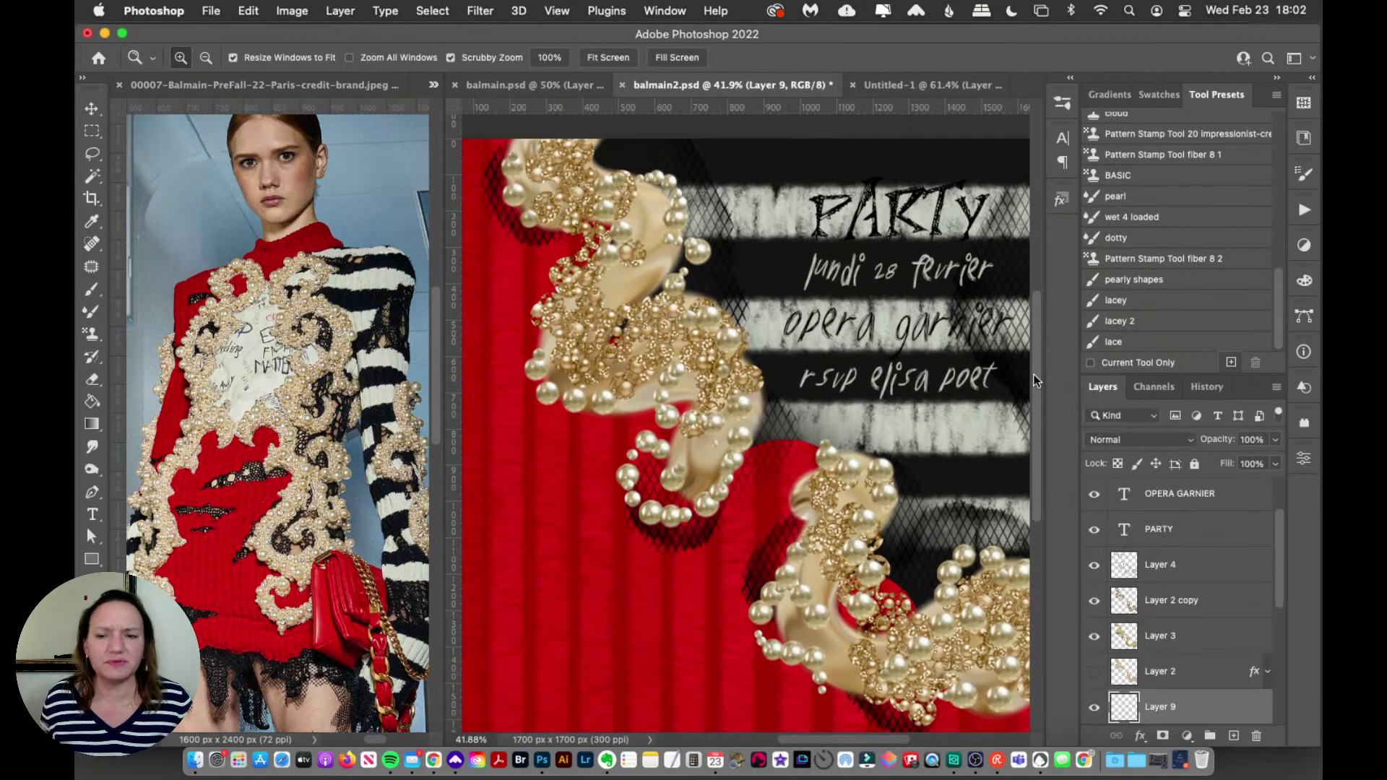
drag(440, 282, 393, 306)
click(393, 306)
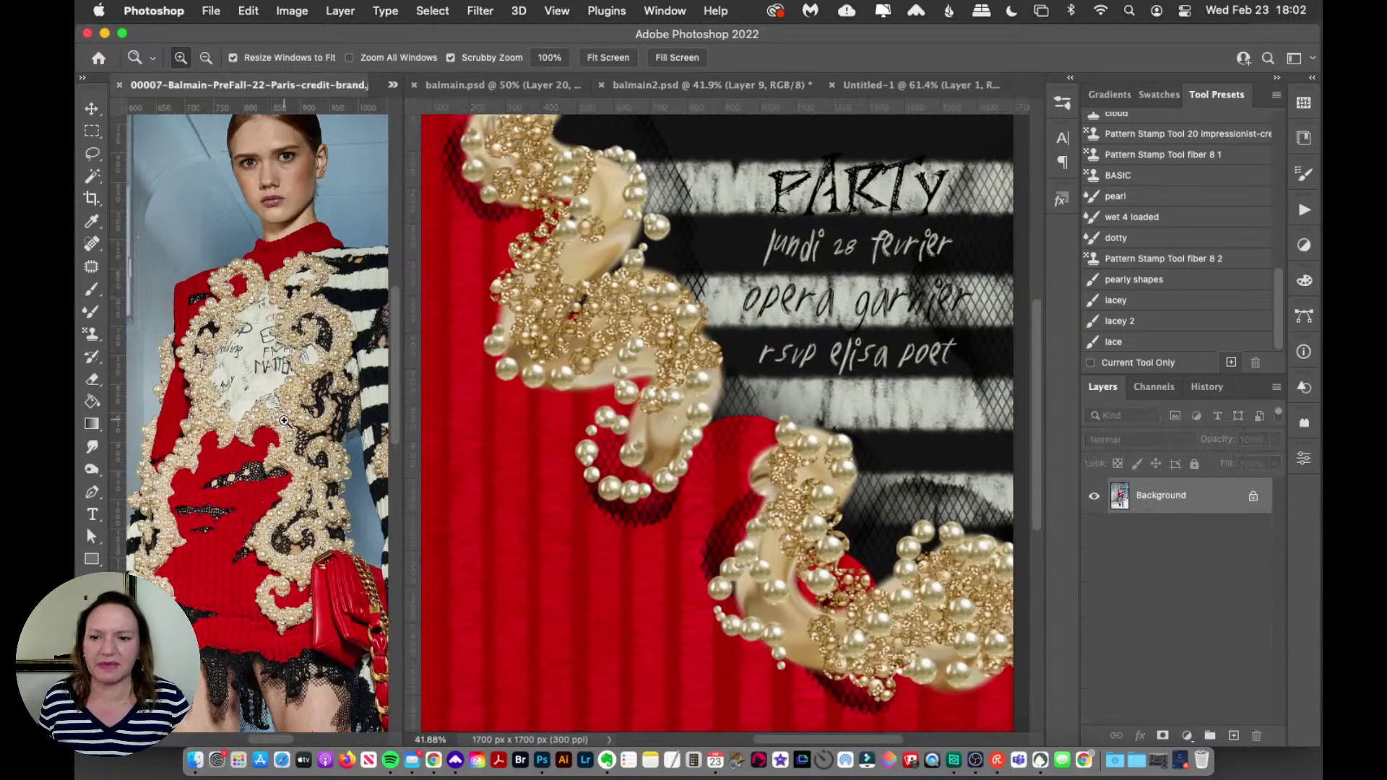
alt+click(334, 731)
scroll(282, 739, right, 2)
scroll(393, 409, down, 3)
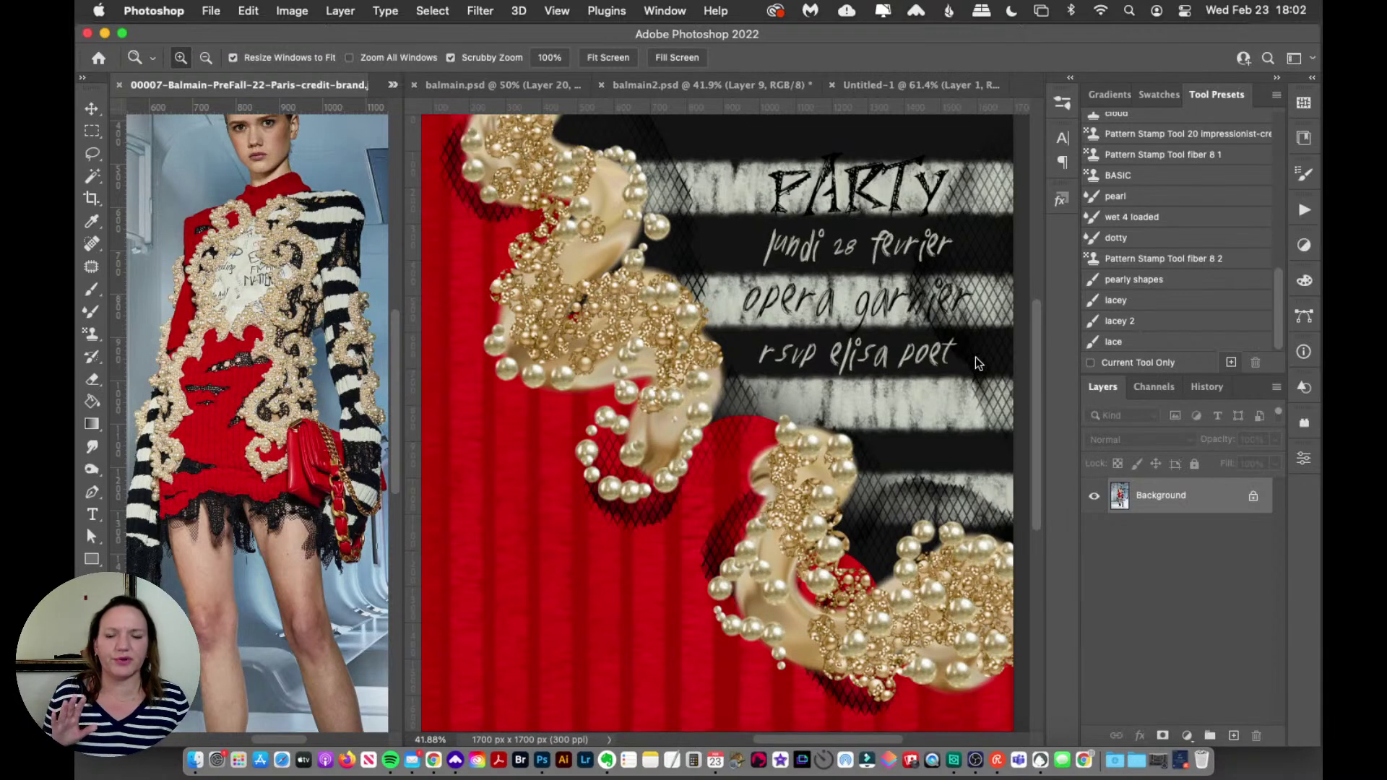
drag(395, 354, 398, 325)
Step: Glance at the balmain.psd pearls document, then return to the balmain2.psd invitation
drag(1041, 381, 1040, 338)
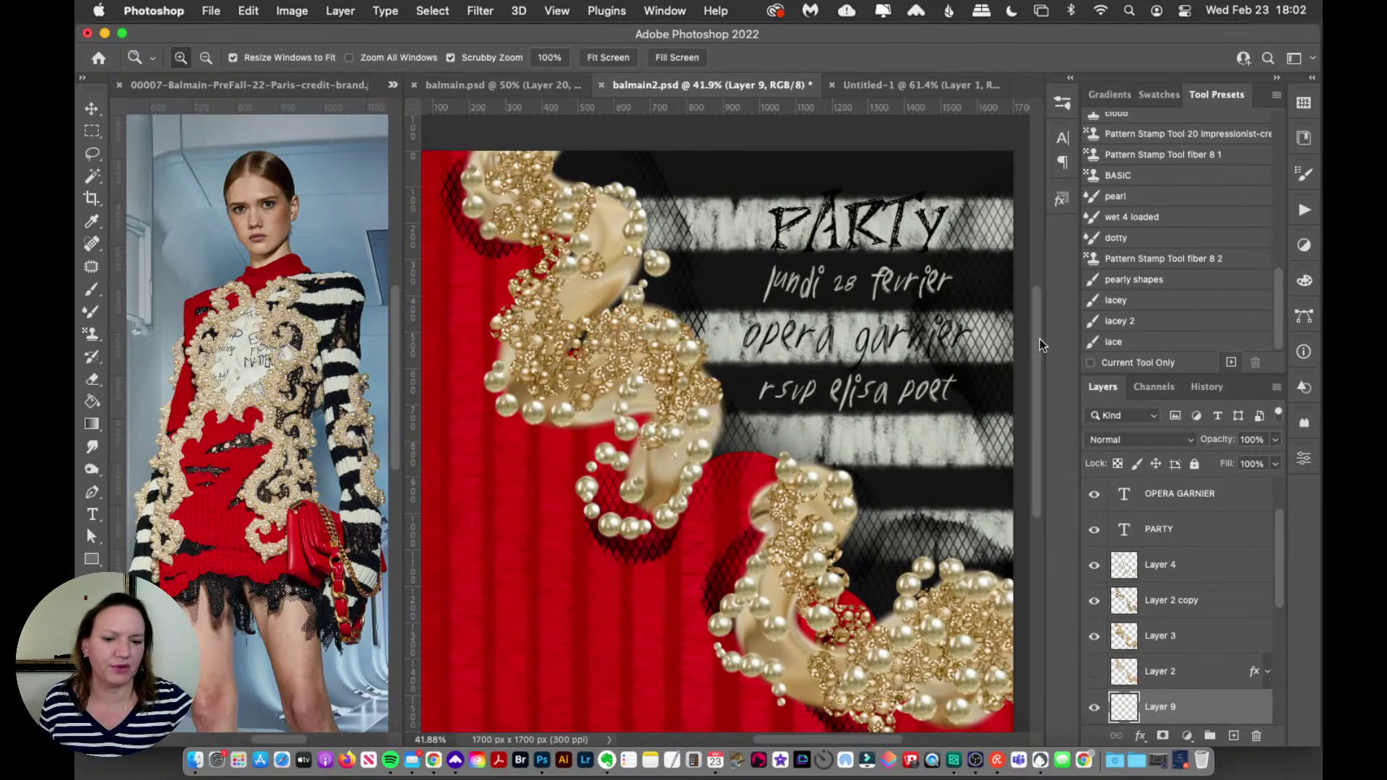
scroll(886, 357, down, 3)
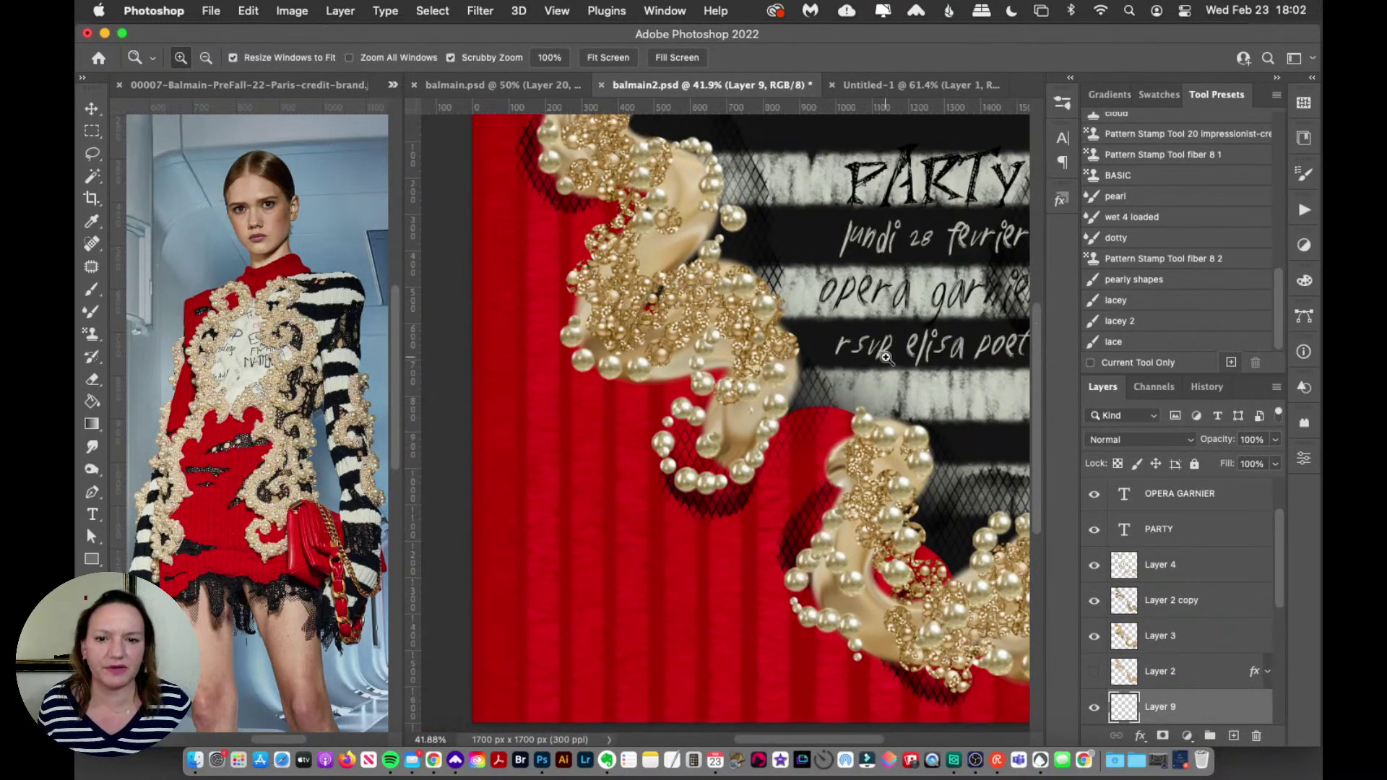
scroll(886, 357, right, 2)
scroll(886, 357, up, 1)
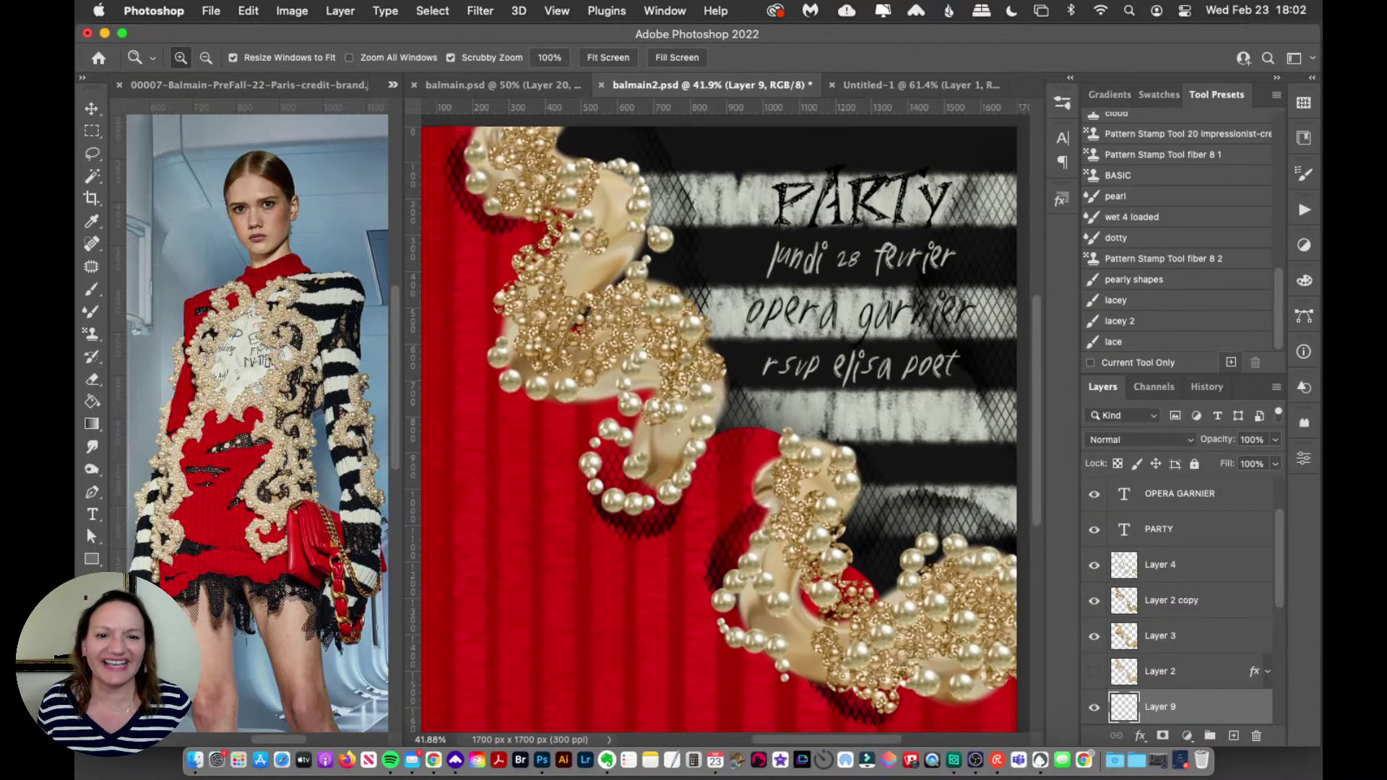
click(498, 84)
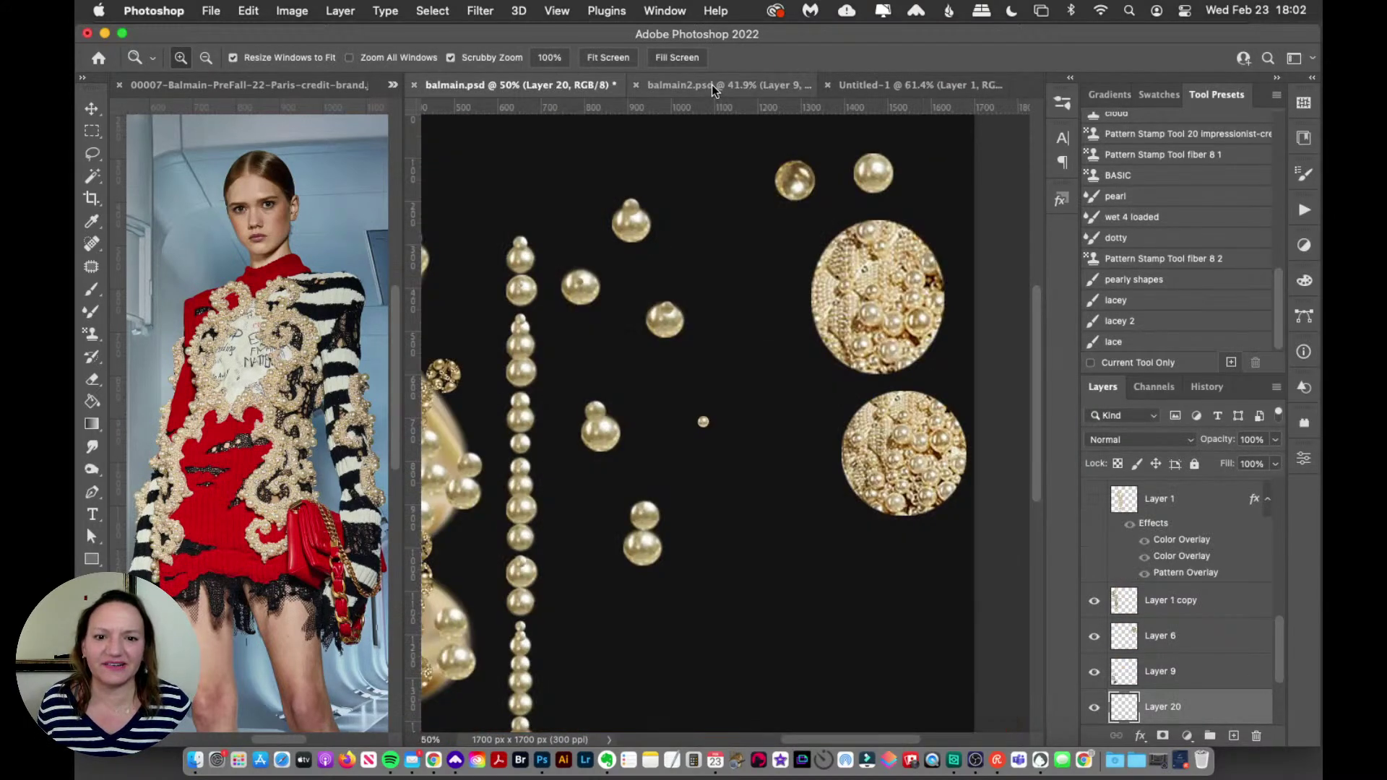
click(713, 86)
scroll(864, 440, up, 3)
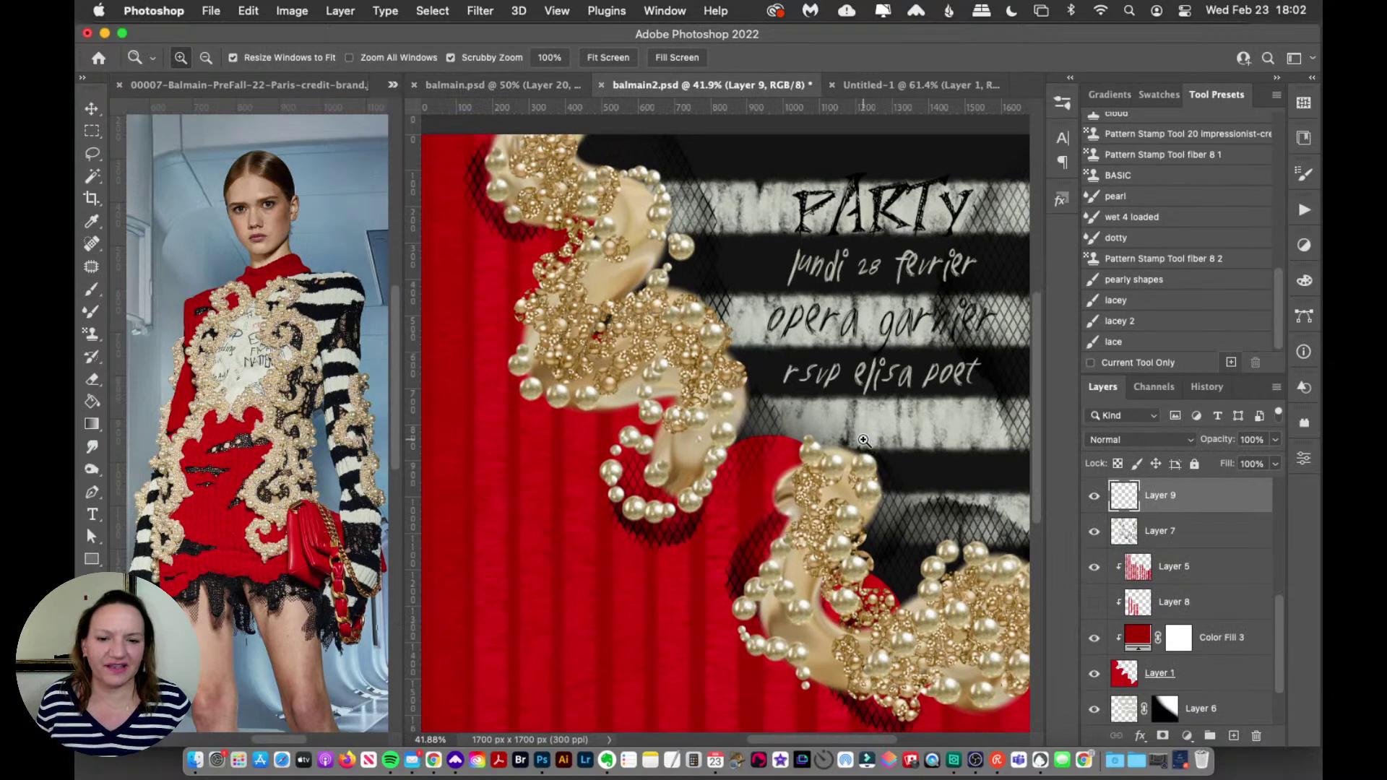
scroll(1268, 592, up, 5)
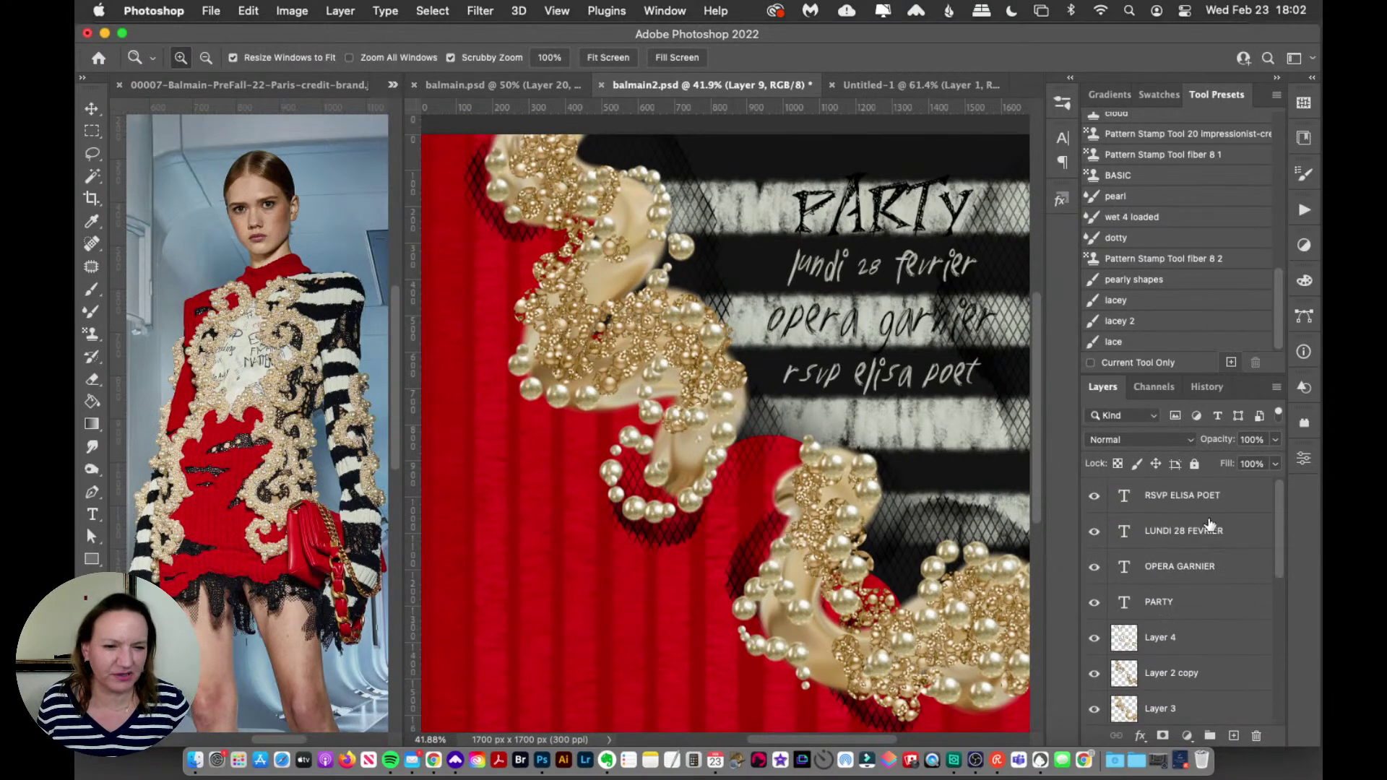
click(1205, 513)
shift+click(1185, 602)
key(super+g)
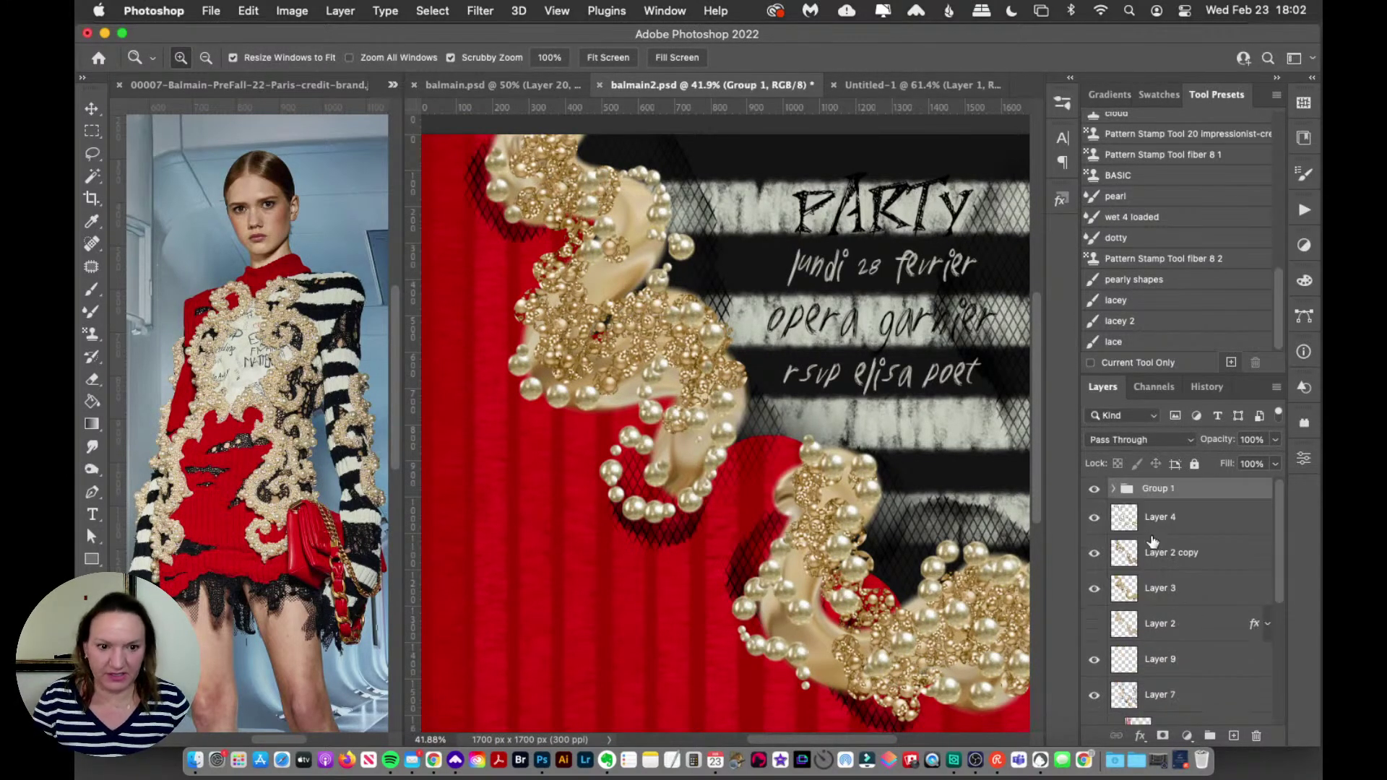
click(1094, 489)
Step: Group pearl Layers 4–7 together and hide the new pearl group
click(1196, 520)
scroll(1199, 564, down, 4)
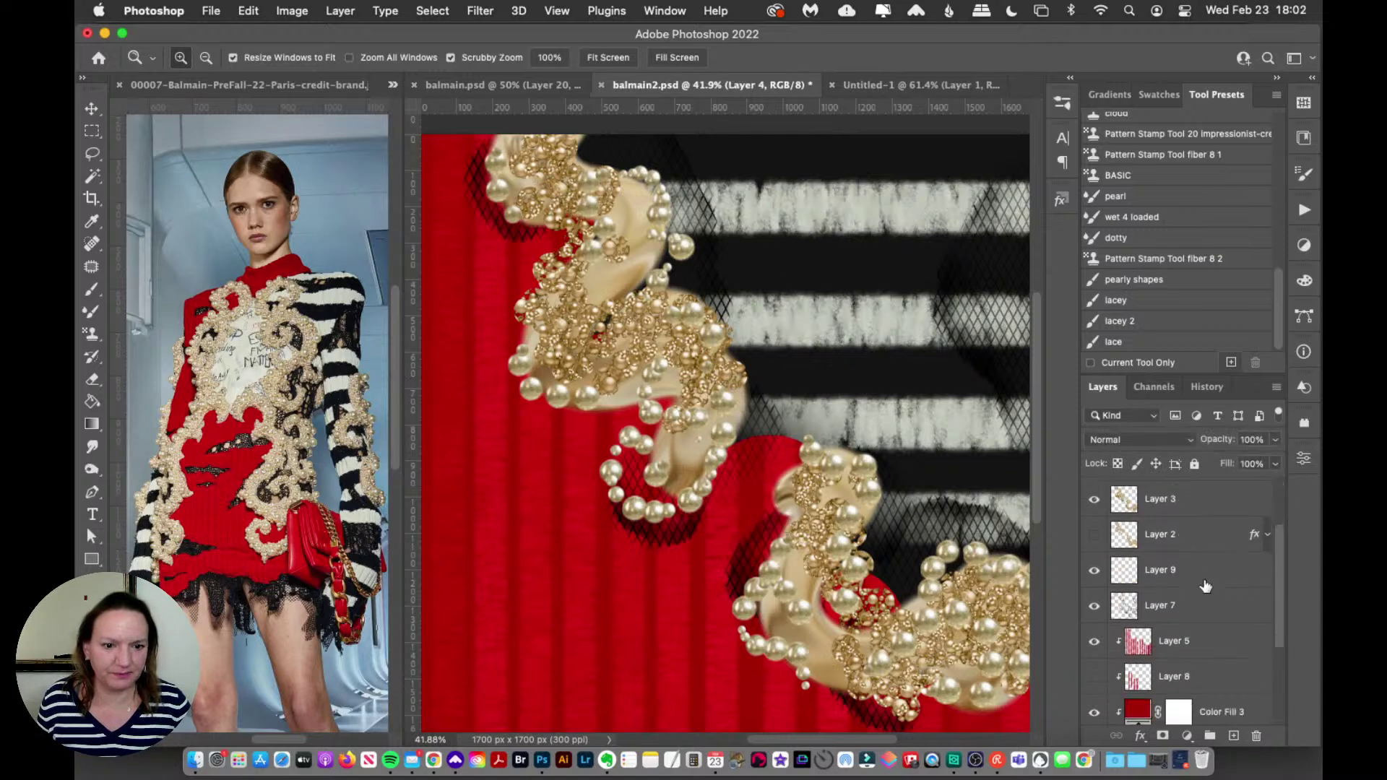
shift+click(1183, 564)
key(super+g)
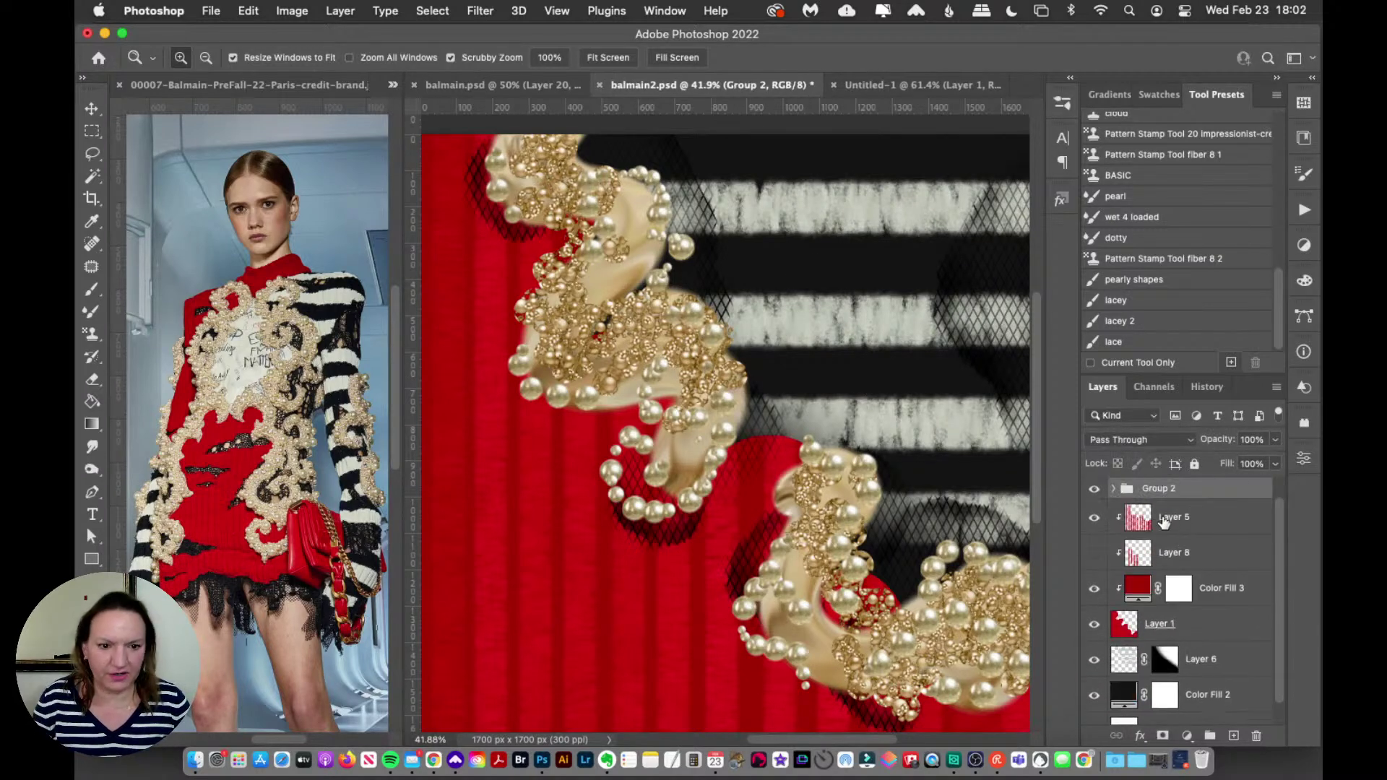
click(1096, 511)
click(1098, 511)
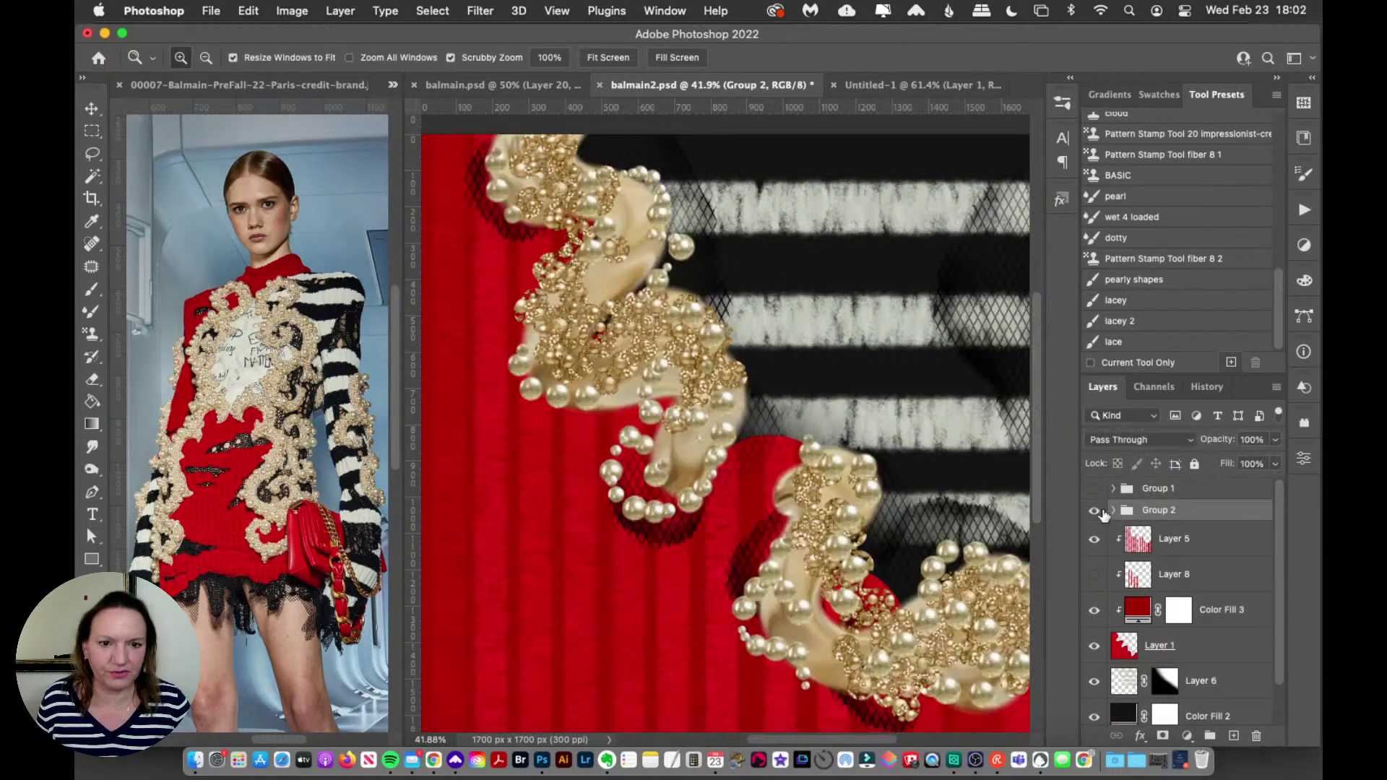
click(1094, 511)
Step: Zoom out to the whole invitation and hide Layer 5's knit texture and Color Fill 3
click(1166, 541)
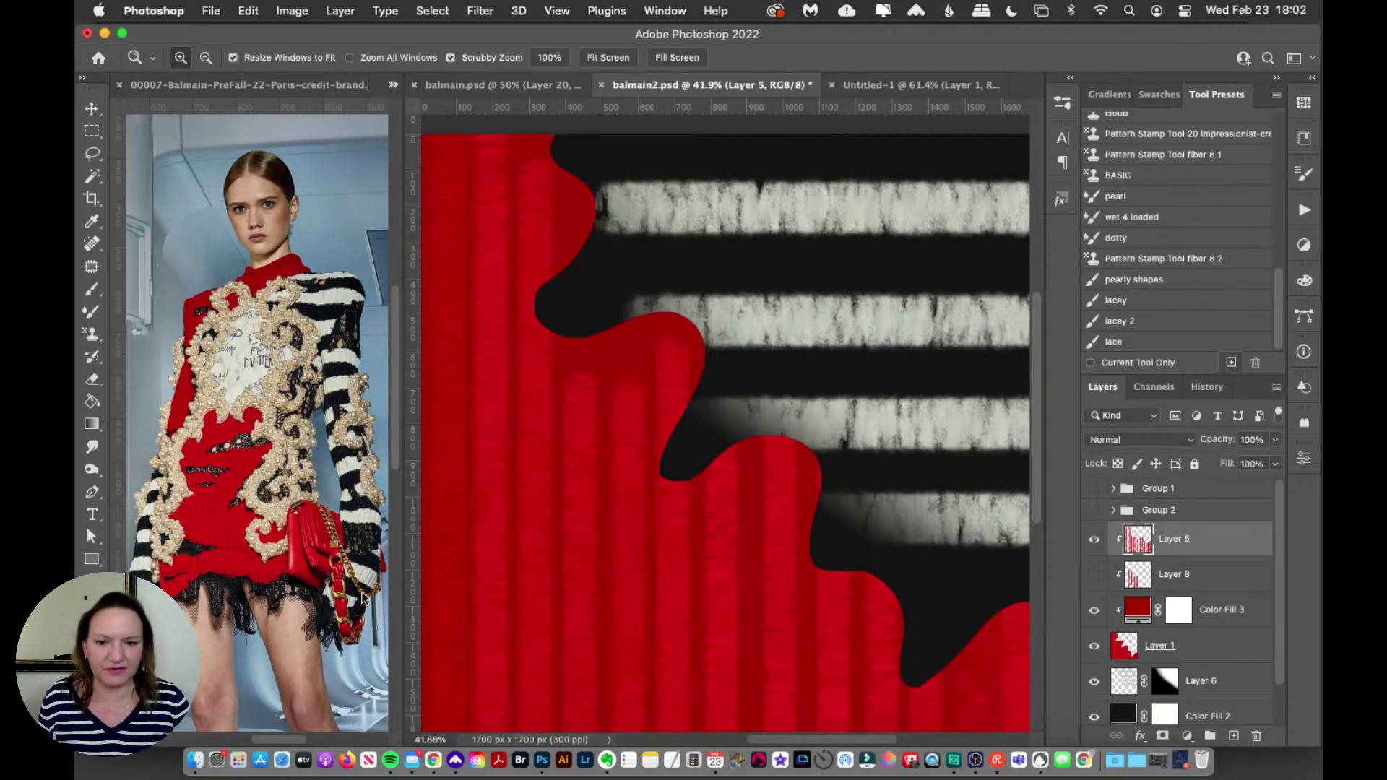
drag(401, 473, 332, 504)
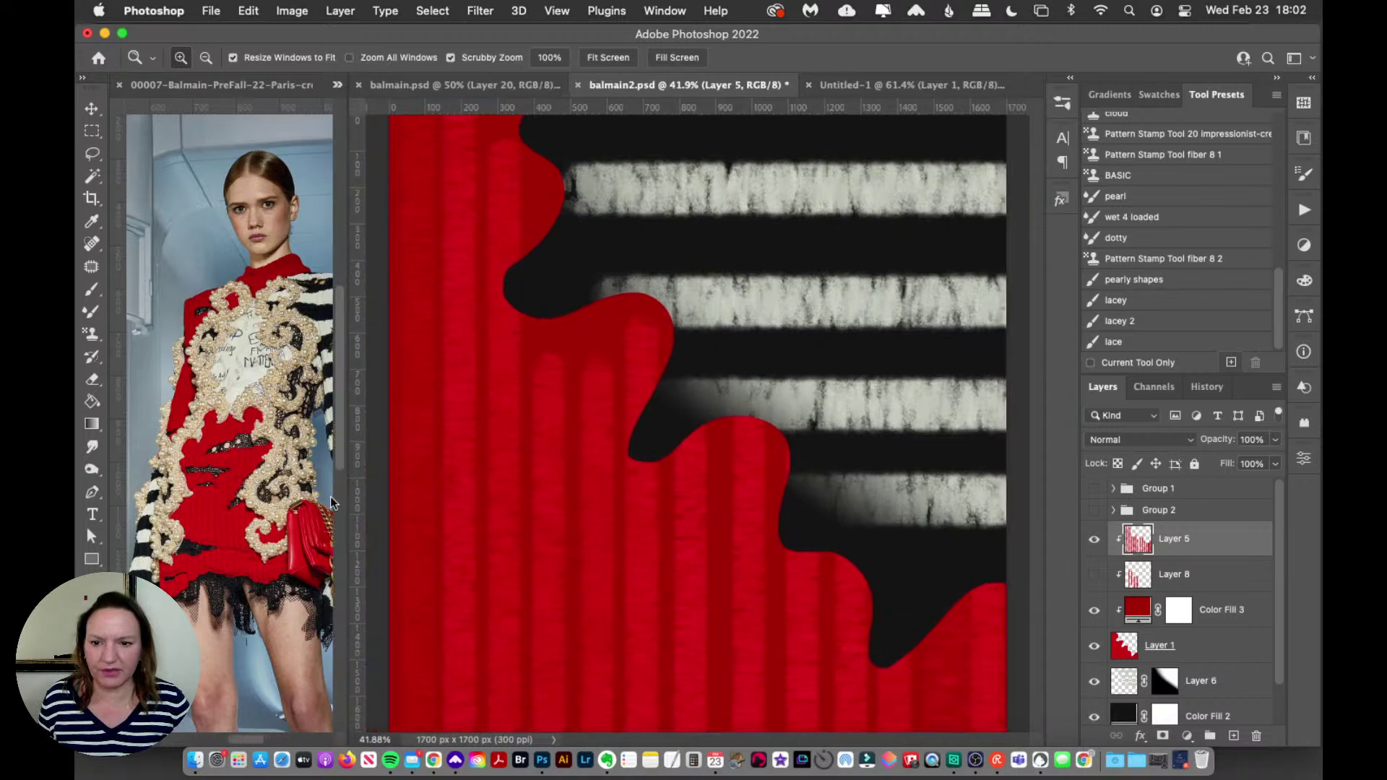
alt+click(628, 470)
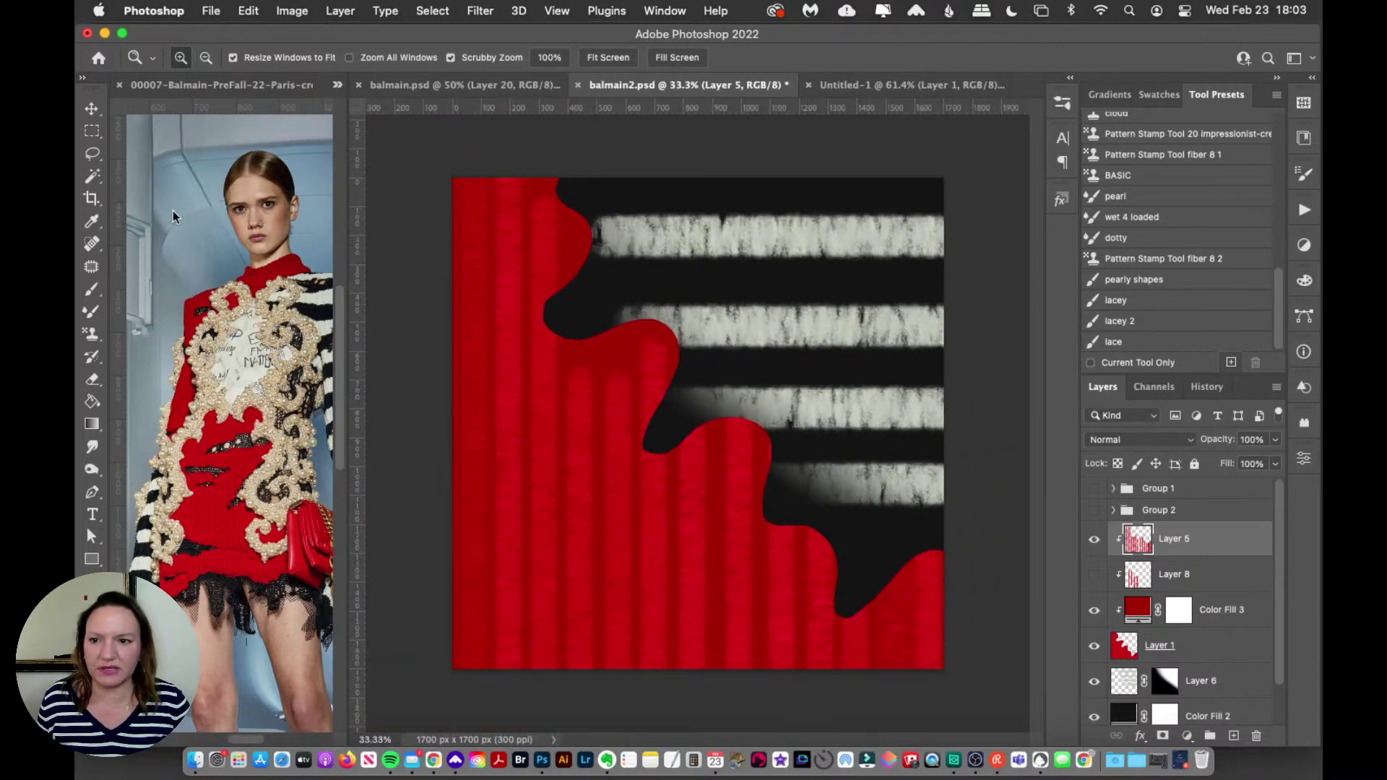
click(92, 110)
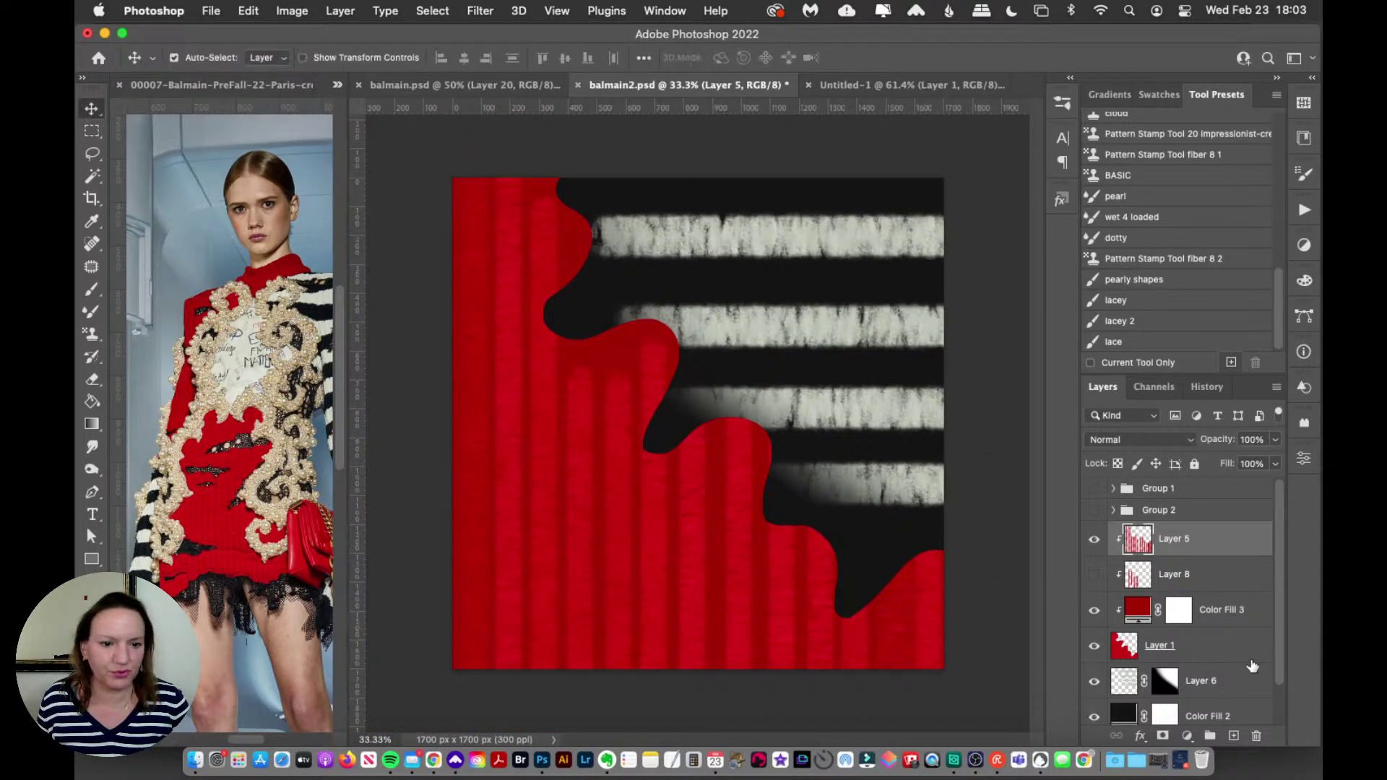
click(1094, 543)
click(1095, 610)
click(1194, 659)
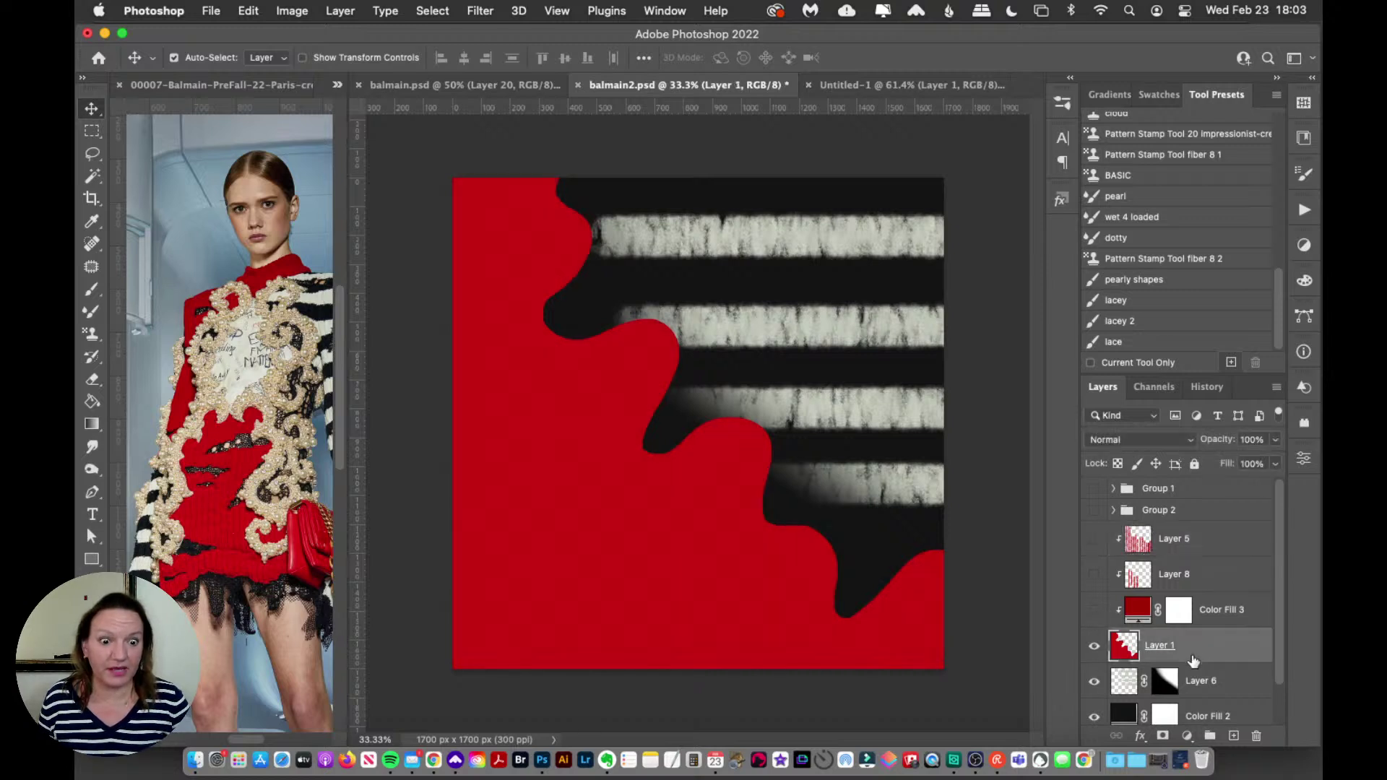
Step: Hide Layer 6's white striped lace texture while keeping Layer 5 hidden
scroll(1132, 692, down, 2)
click(1094, 636)
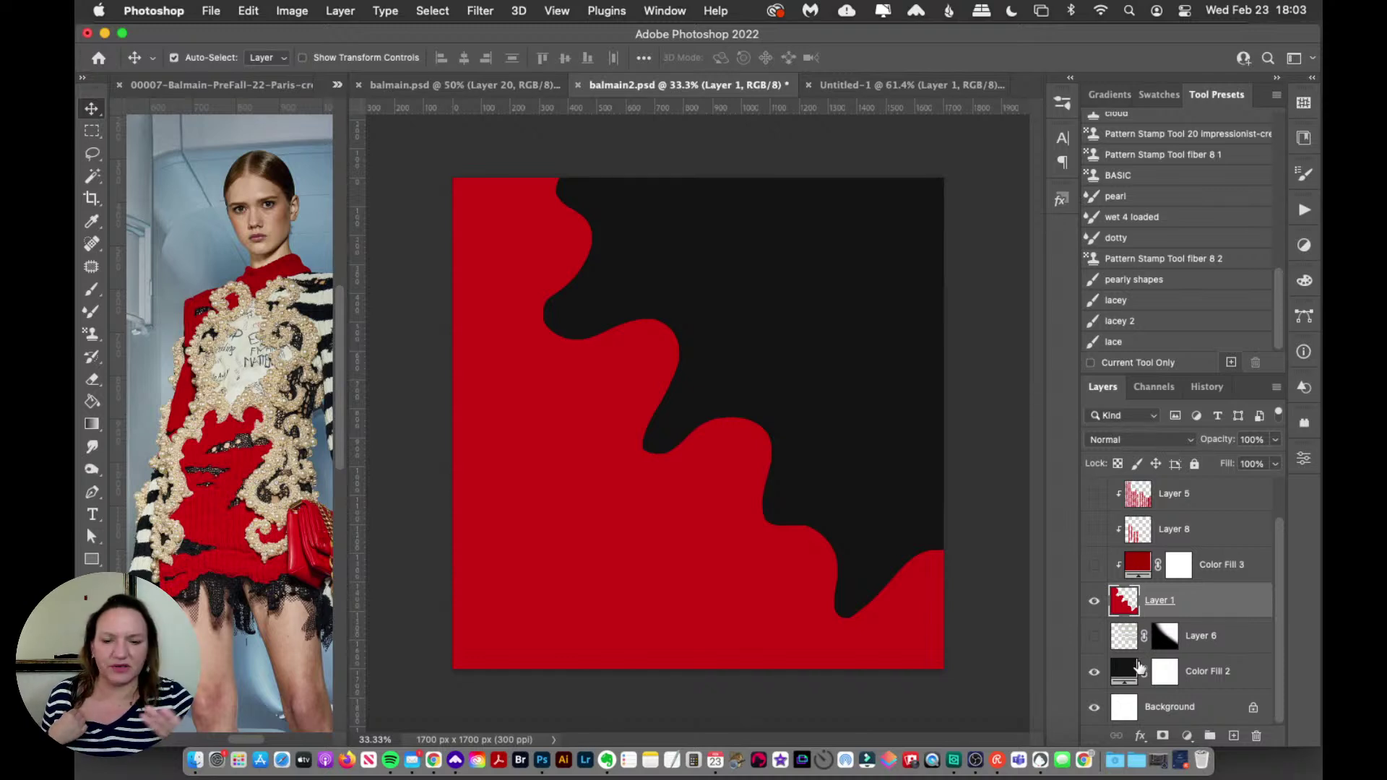
scroll(1141, 633, up, 2)
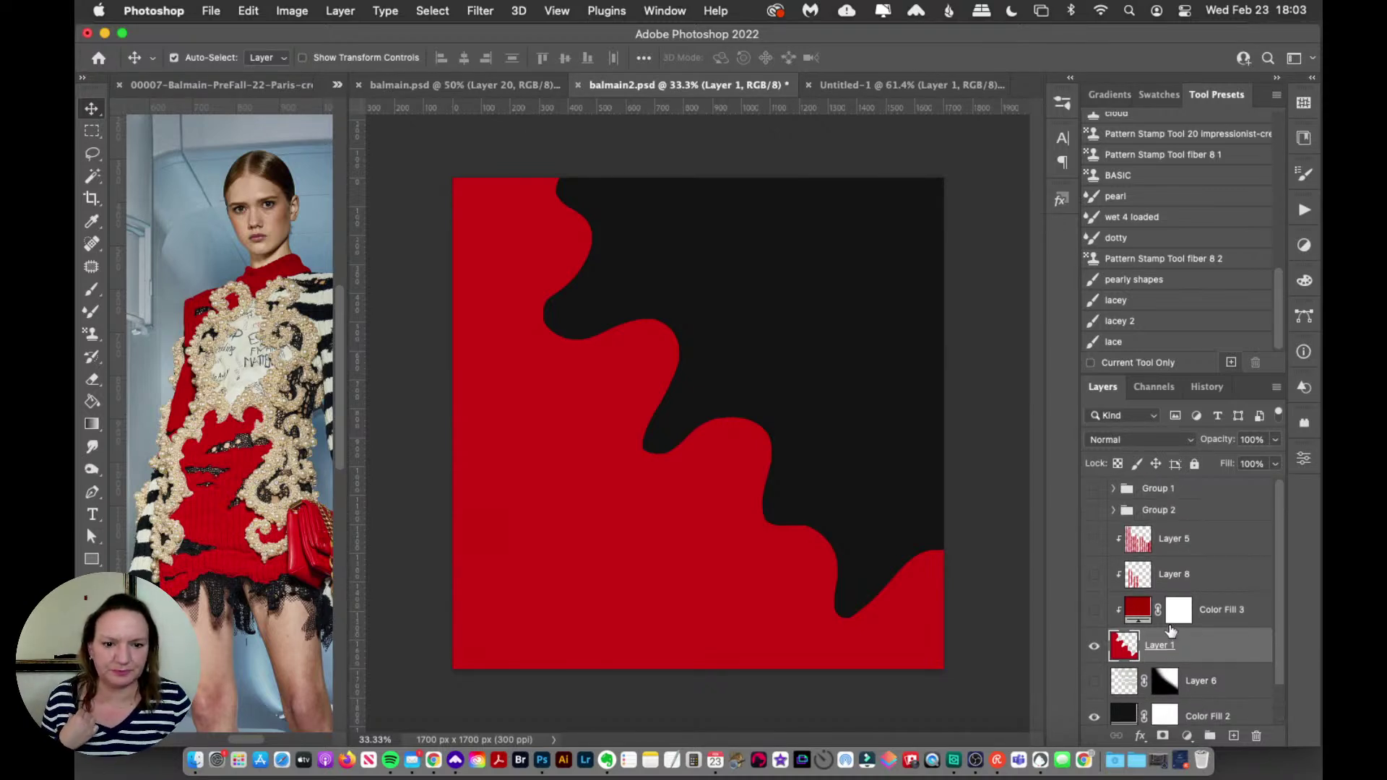
click(1096, 547)
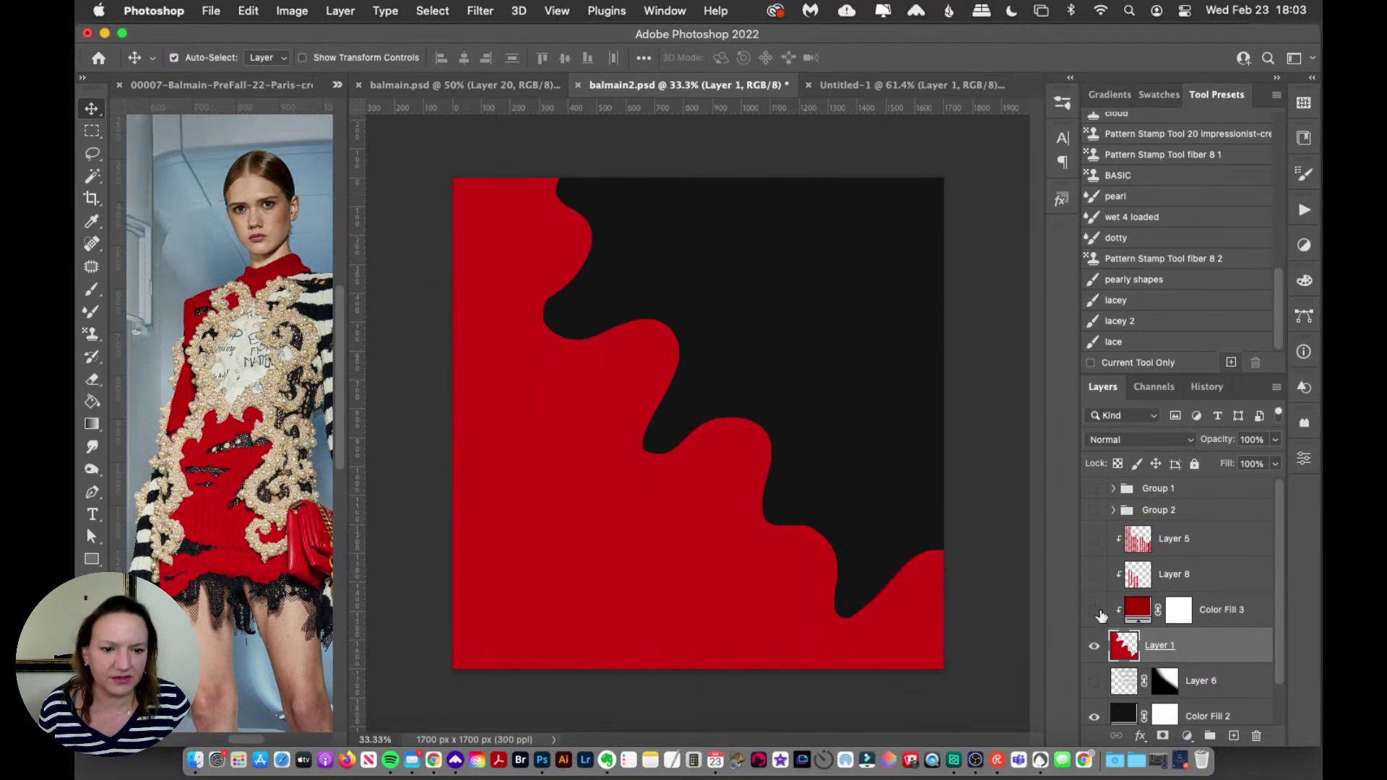
Step: Show the darker red Color Fill 3 tint and Layer 5's striped knit texture again
click(1224, 623)
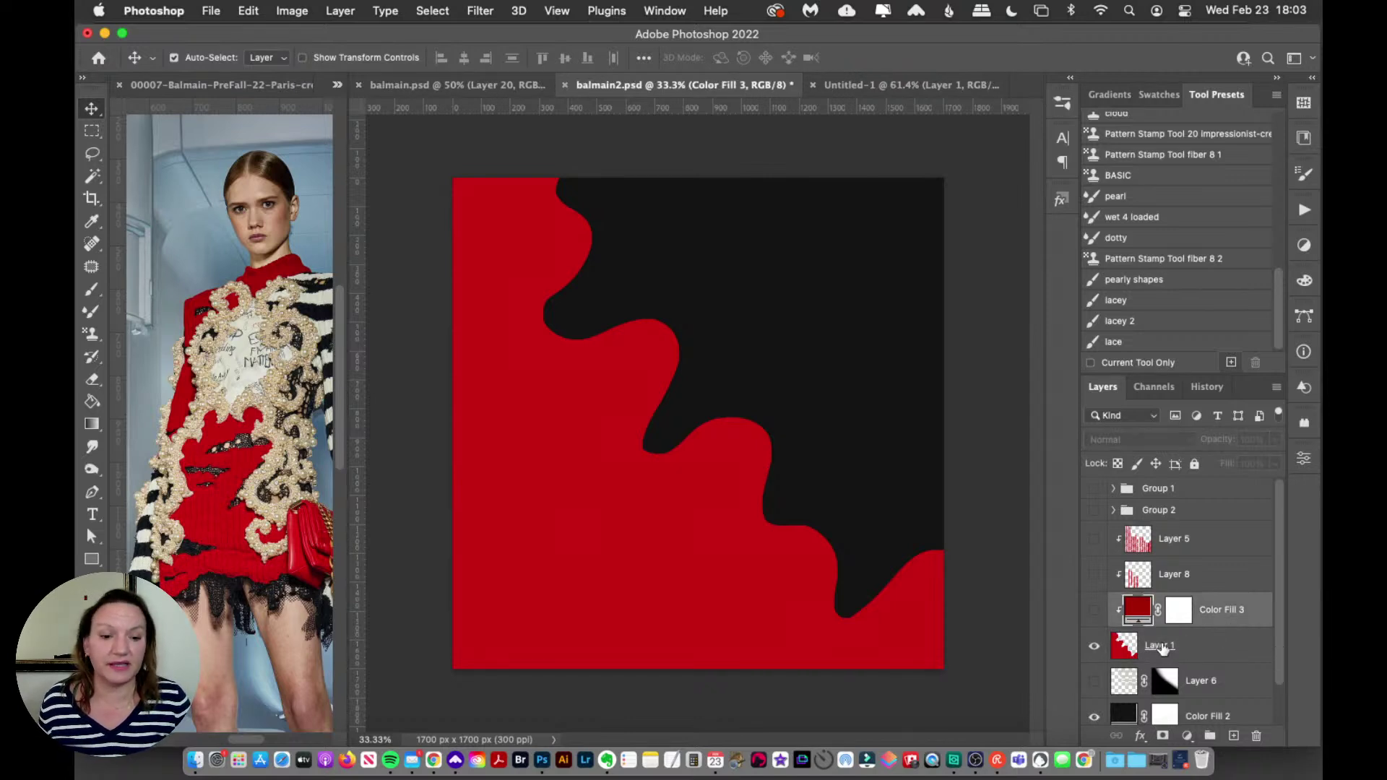
click(1095, 612)
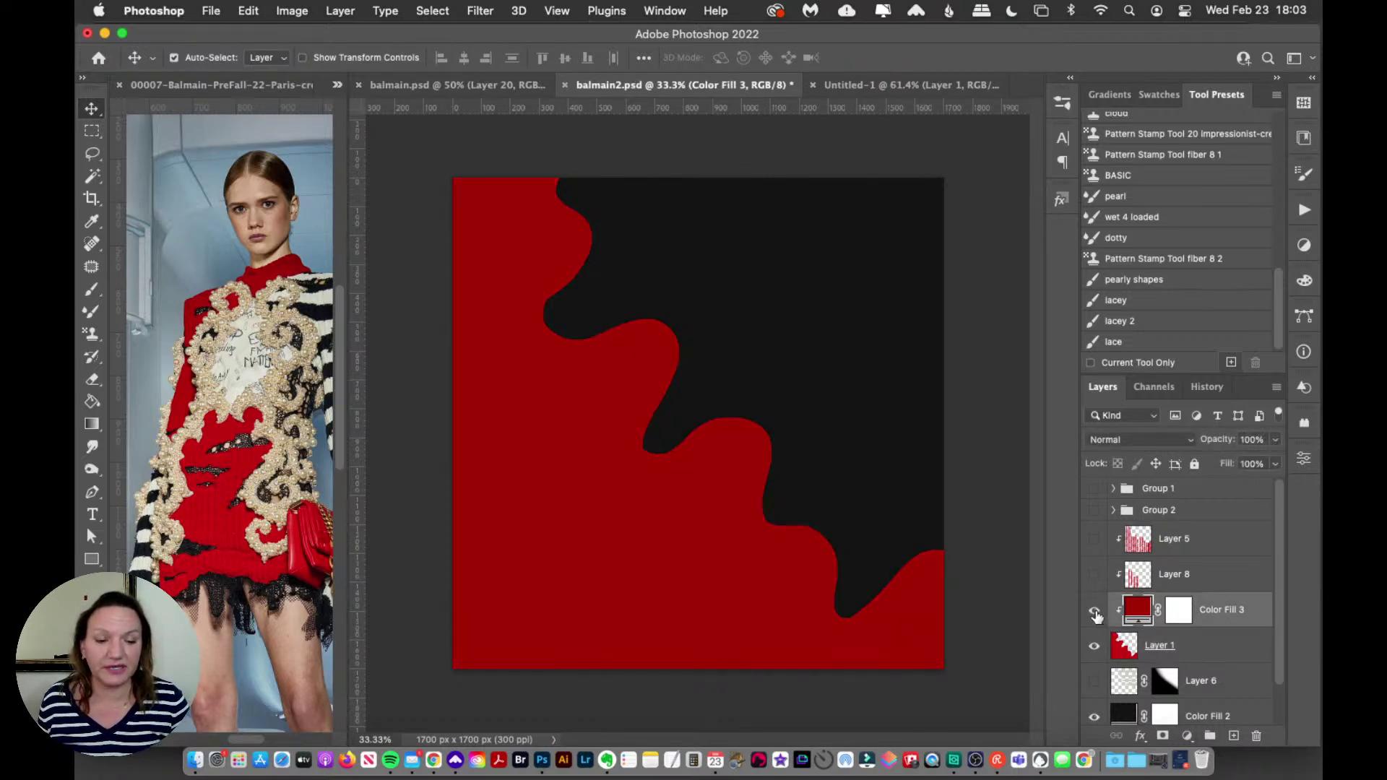
click(1095, 541)
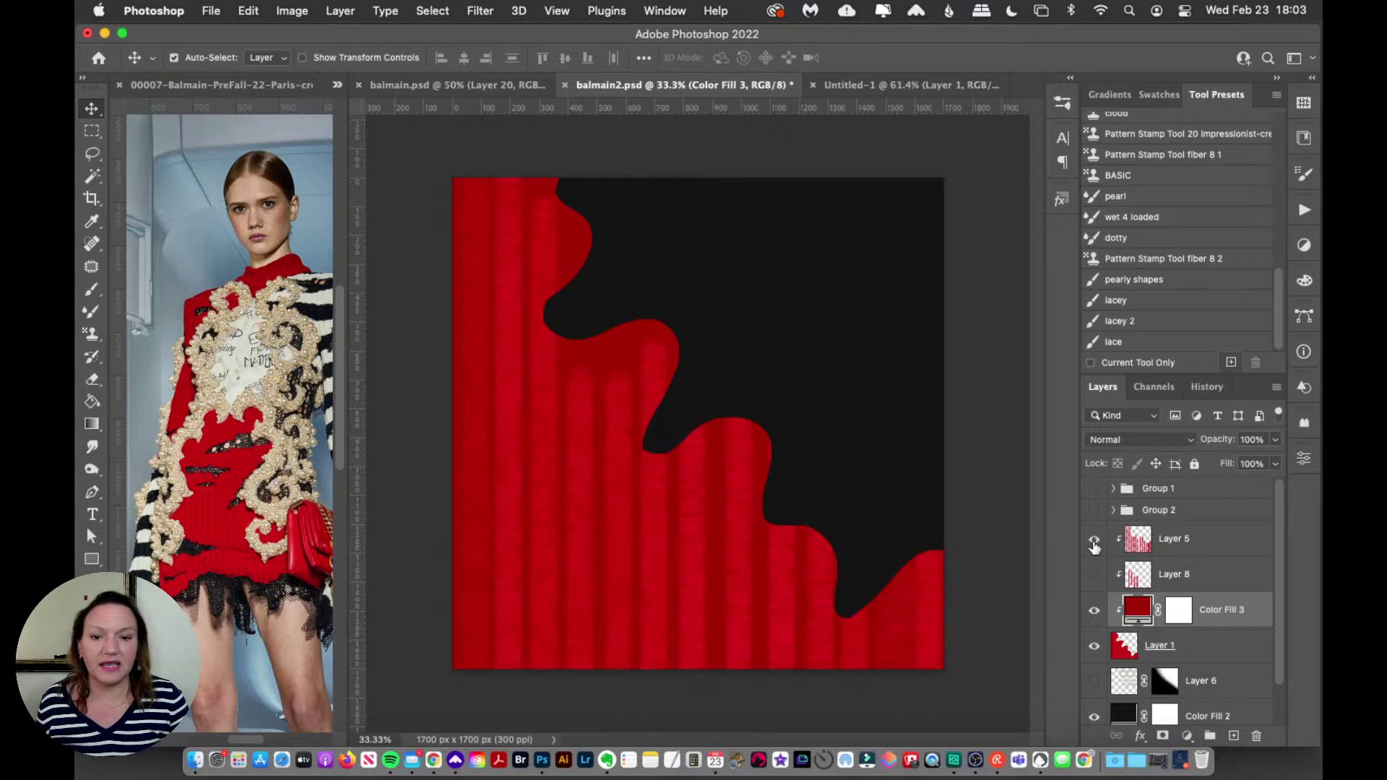
click(1192, 541)
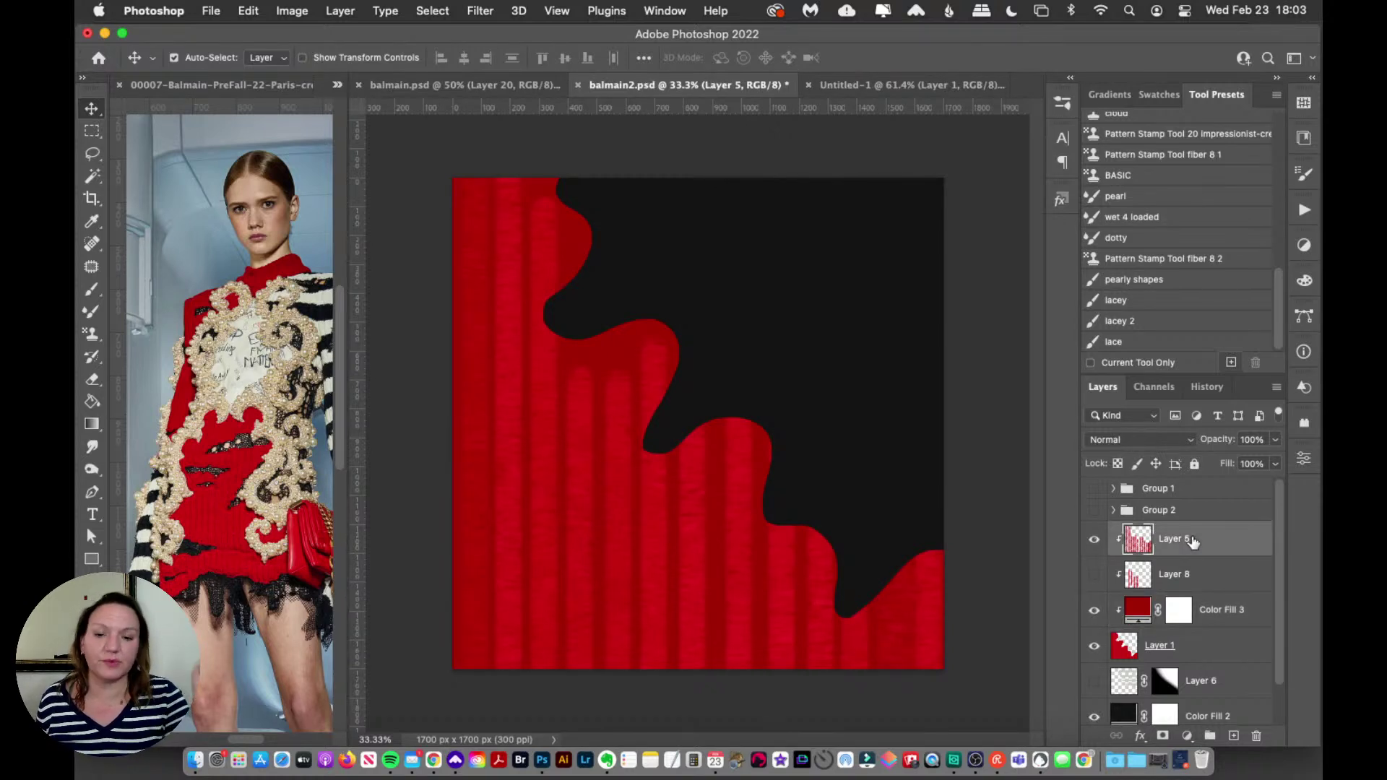
Step: Glance through the brushes list, then make the Balmain reference photo active
click(1061, 104)
scroll(1021, 291, up, 3)
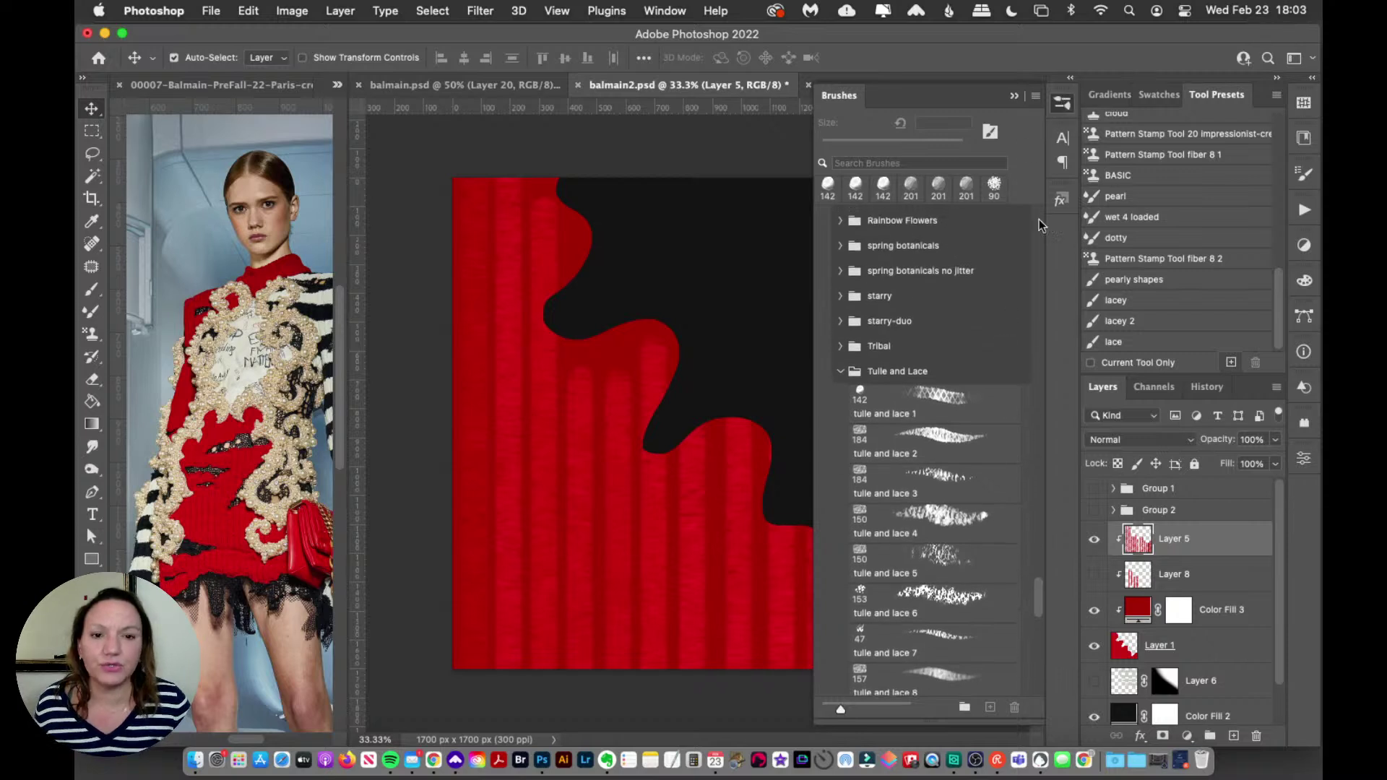
click(1063, 102)
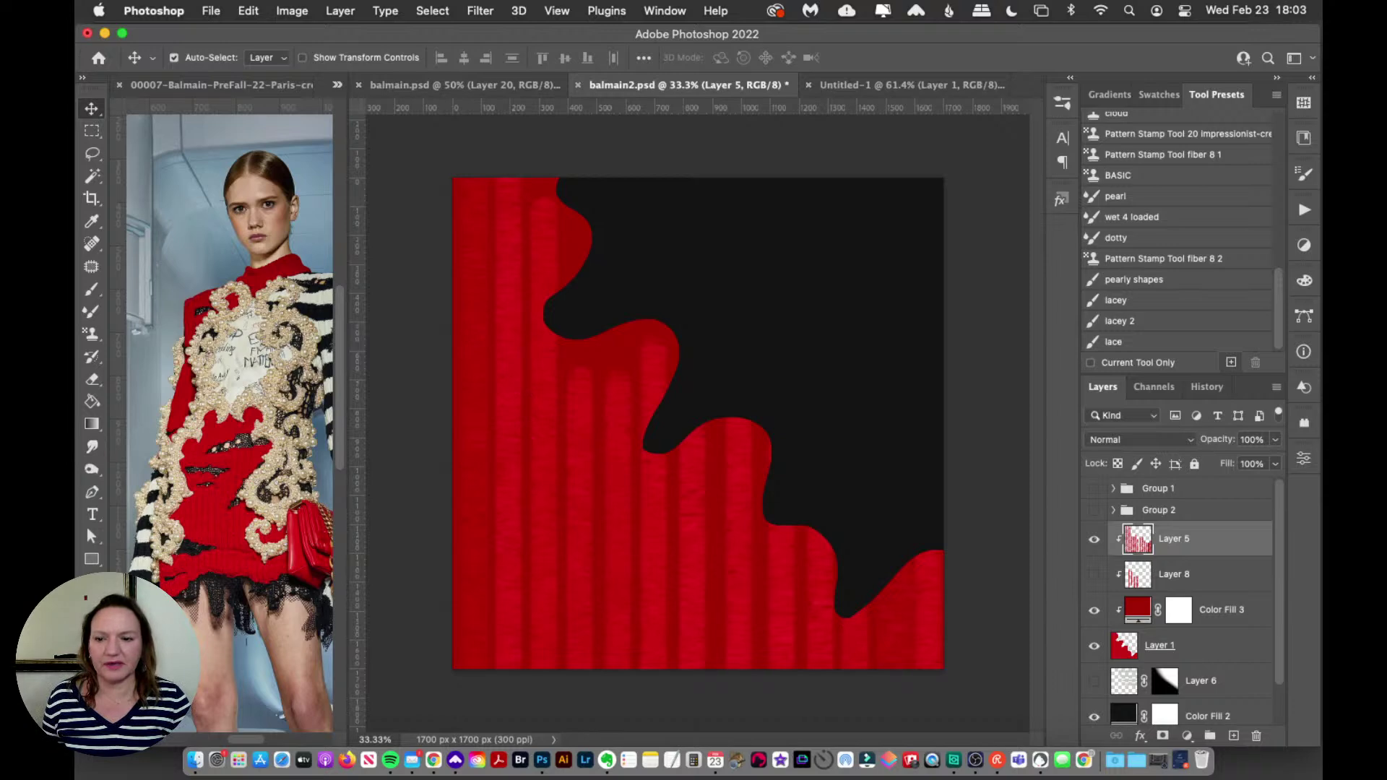
click(153, 432)
Step: Zoom in and out on the reference dress's knit, then show Group 2's pearl swirls in balmain2
key(z)
drag(202, 538, 223, 527)
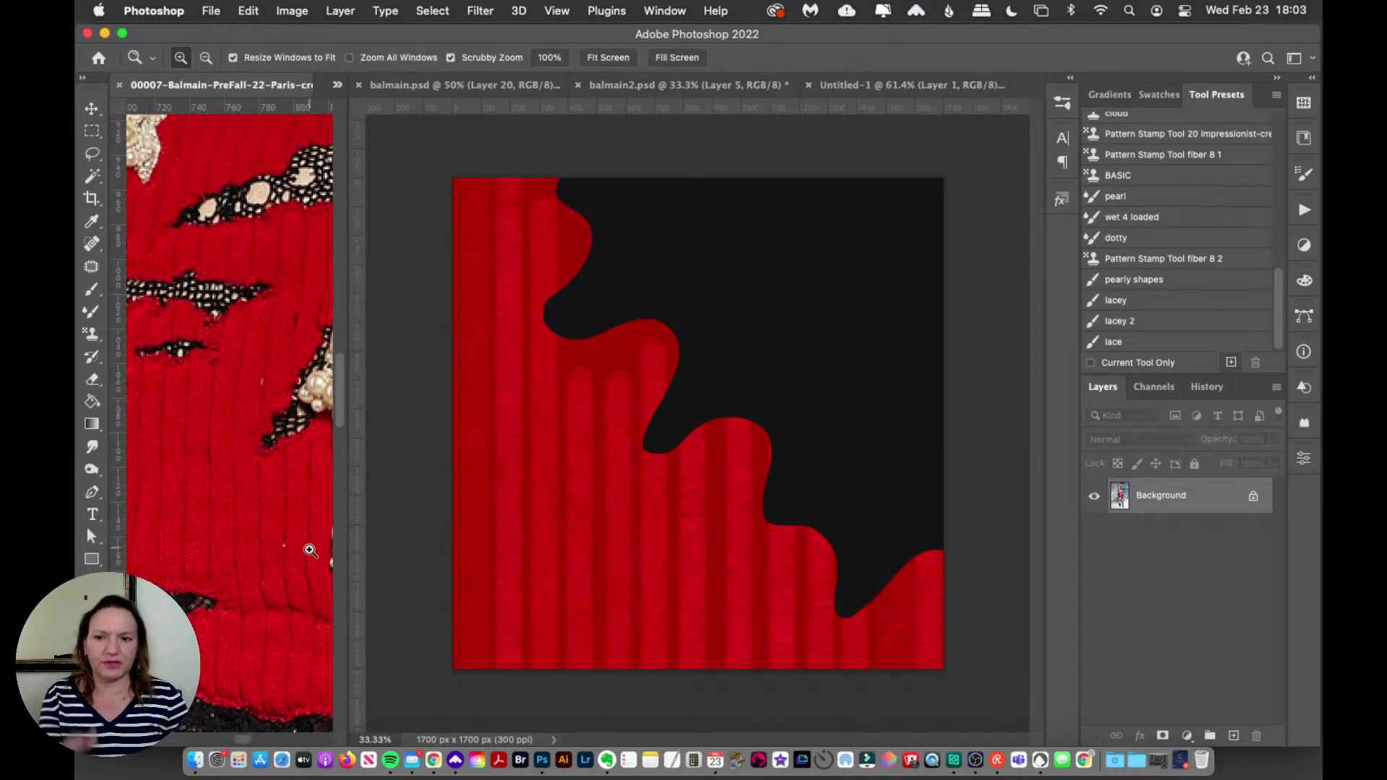
key(alt)
drag(266, 463, 266, 463)
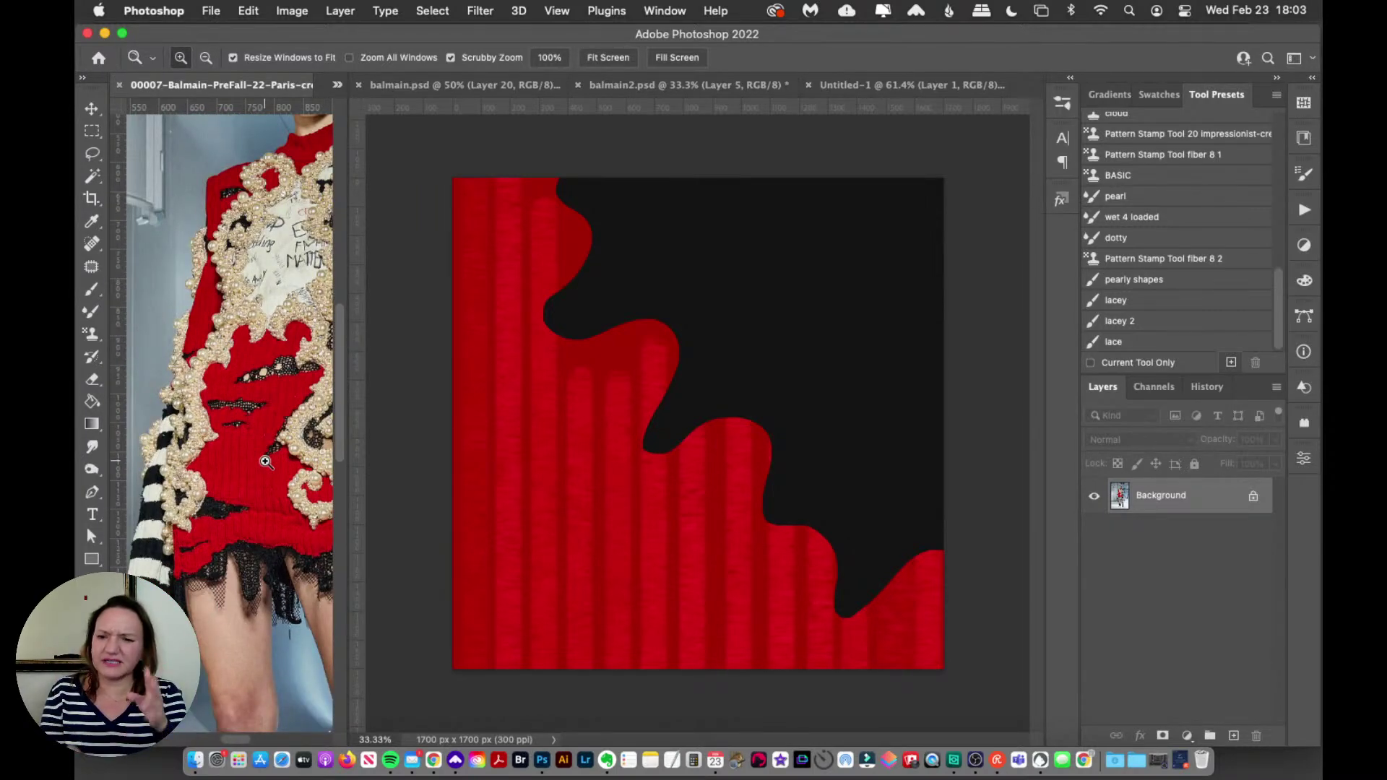
key(alt)
drag(266, 463, 265, 439)
click(265, 439)
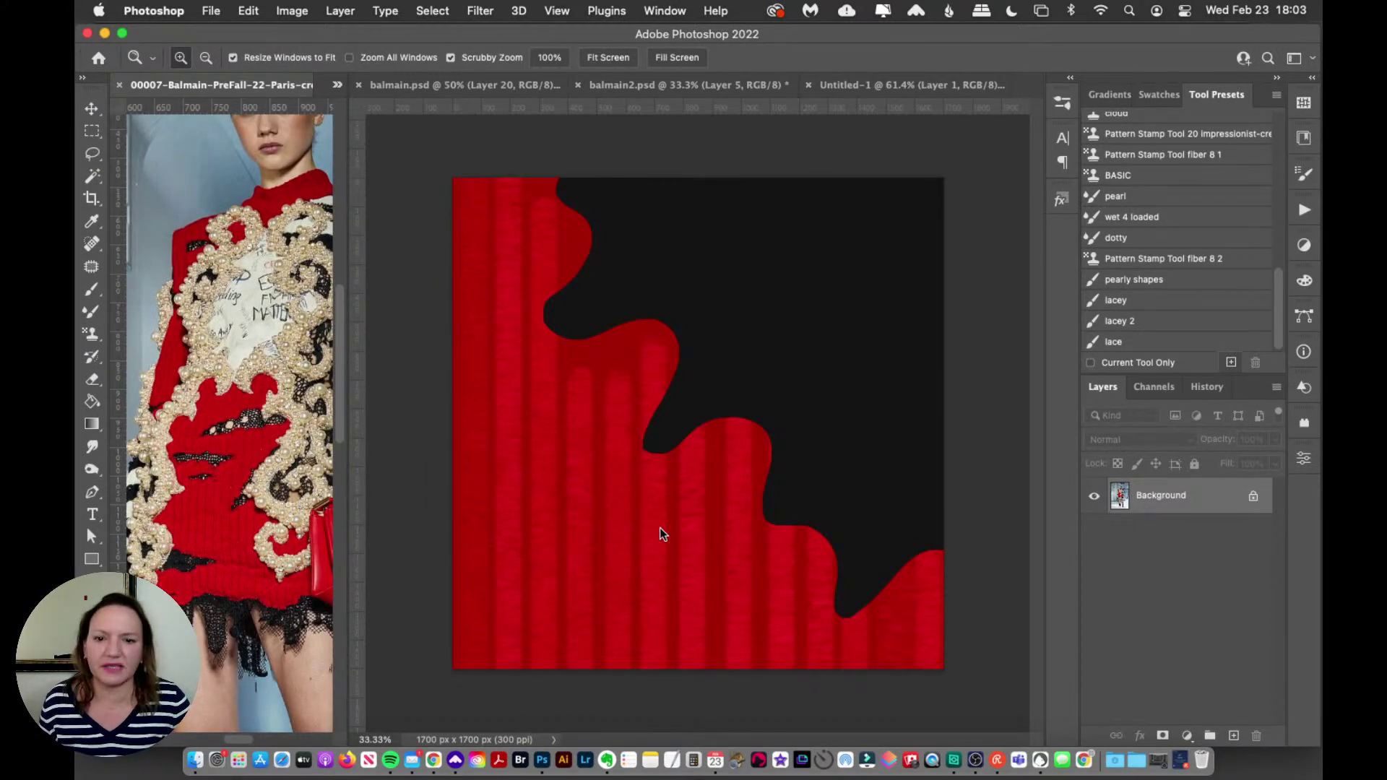
click(972, 431)
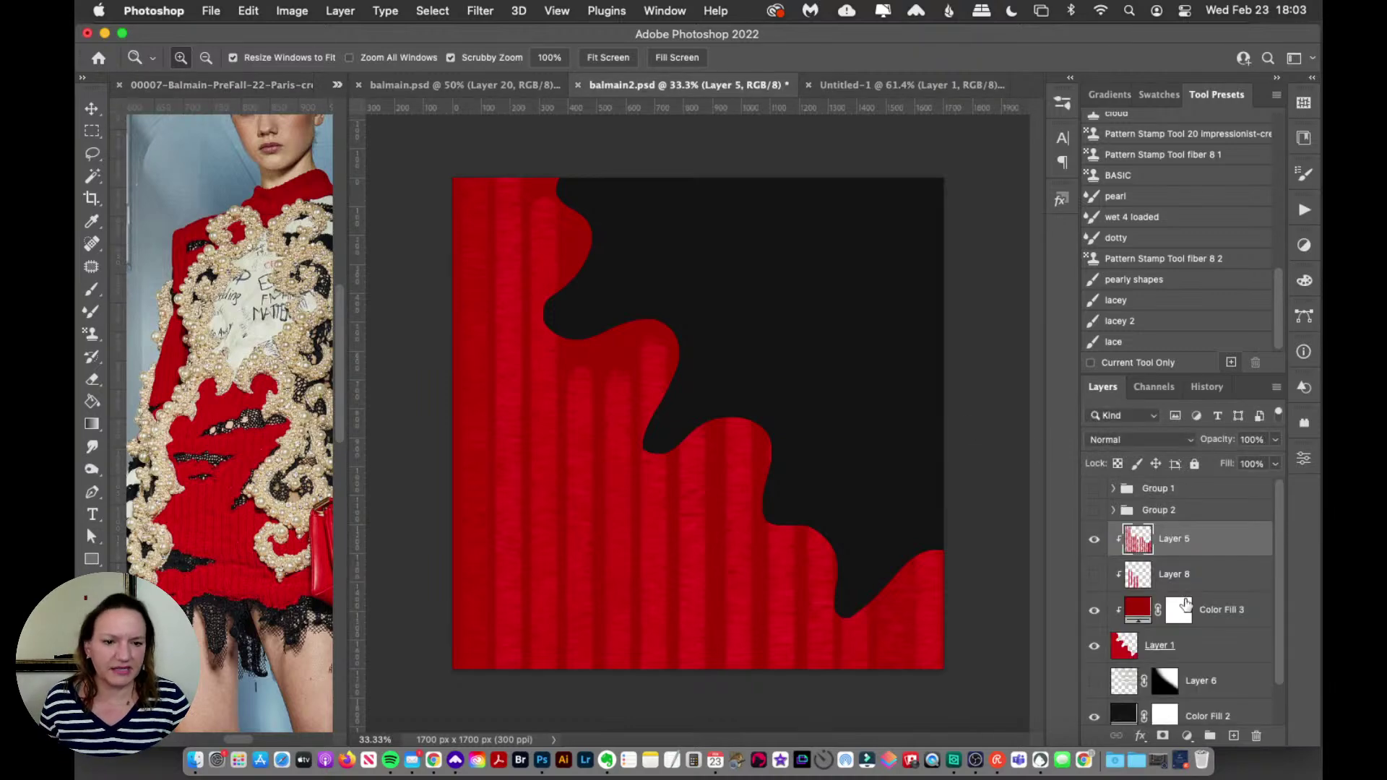
click(1095, 511)
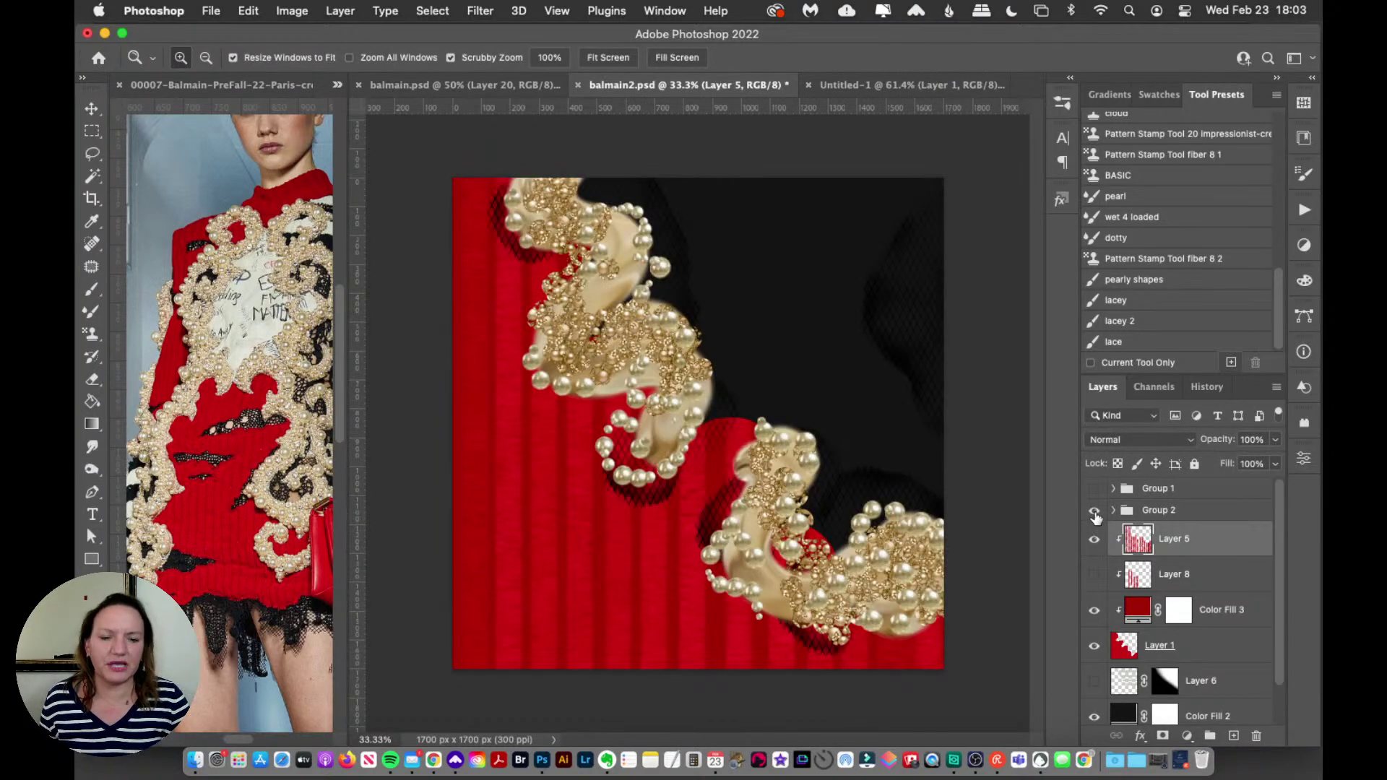
Step: Expand Group 2 and briefly toggle Layer 4 to compare
click(1114, 510)
scroll(1124, 520, down, 1)
scroll(1124, 520, up, 1)
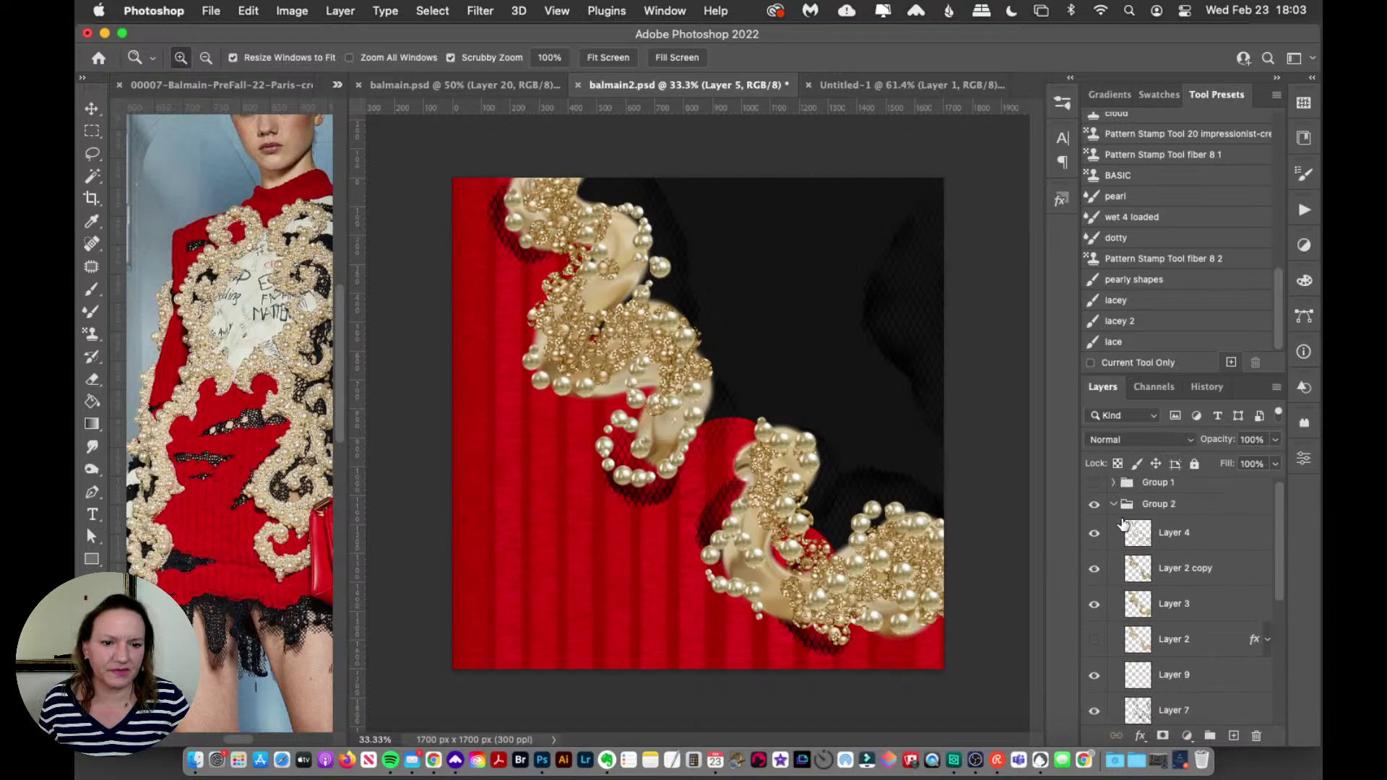
click(1094, 539)
click(1094, 539)
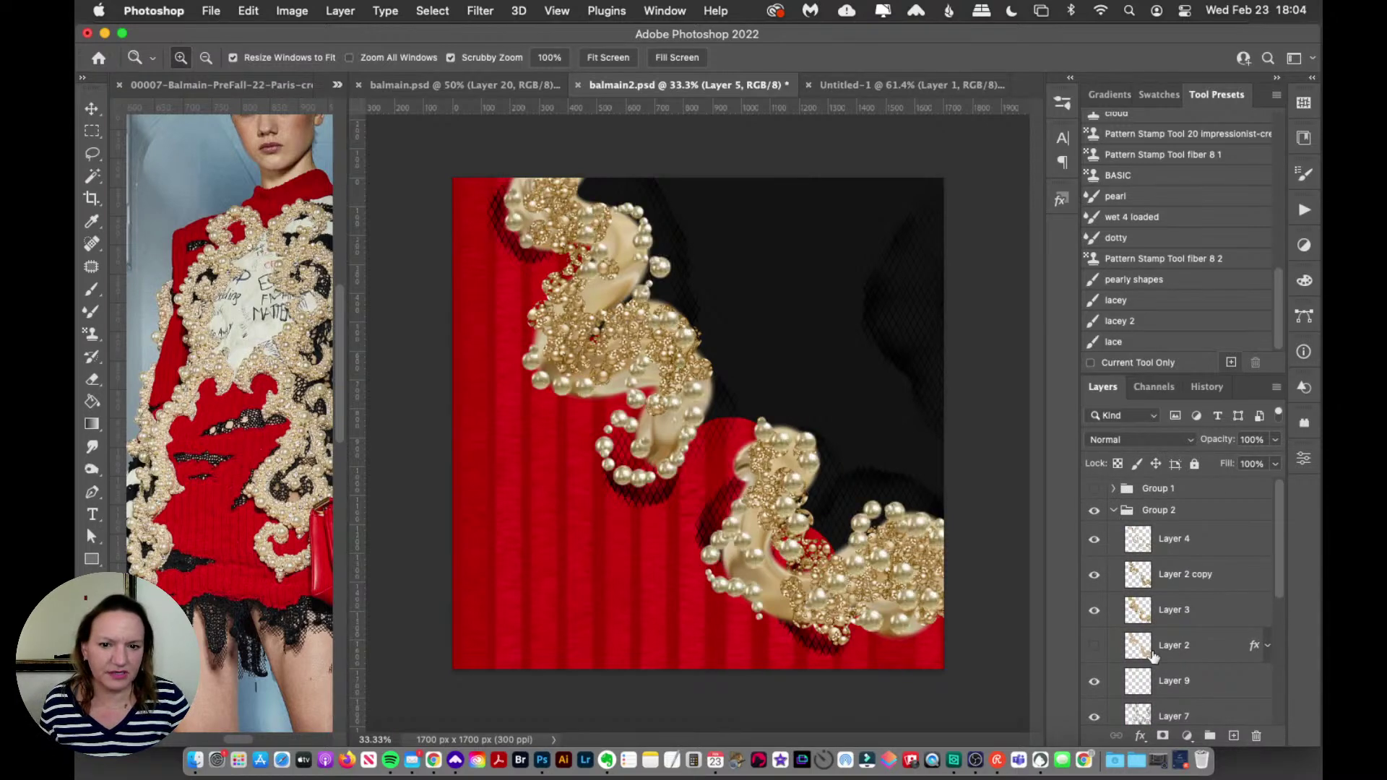
Step: Hide Layer 7's lace texture and give it a red colour label
scroll(1132, 638, down, 3)
click(1095, 608)
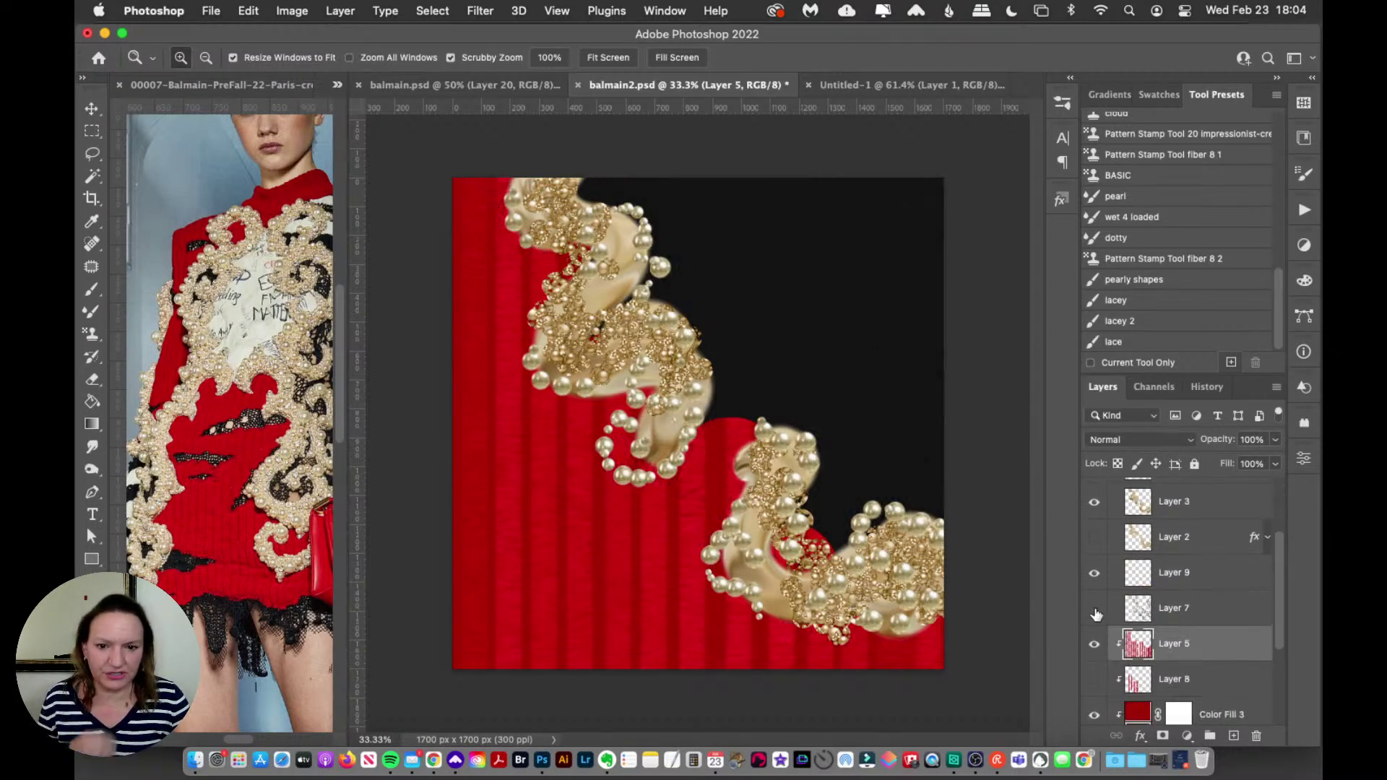
right_click(1088, 609)
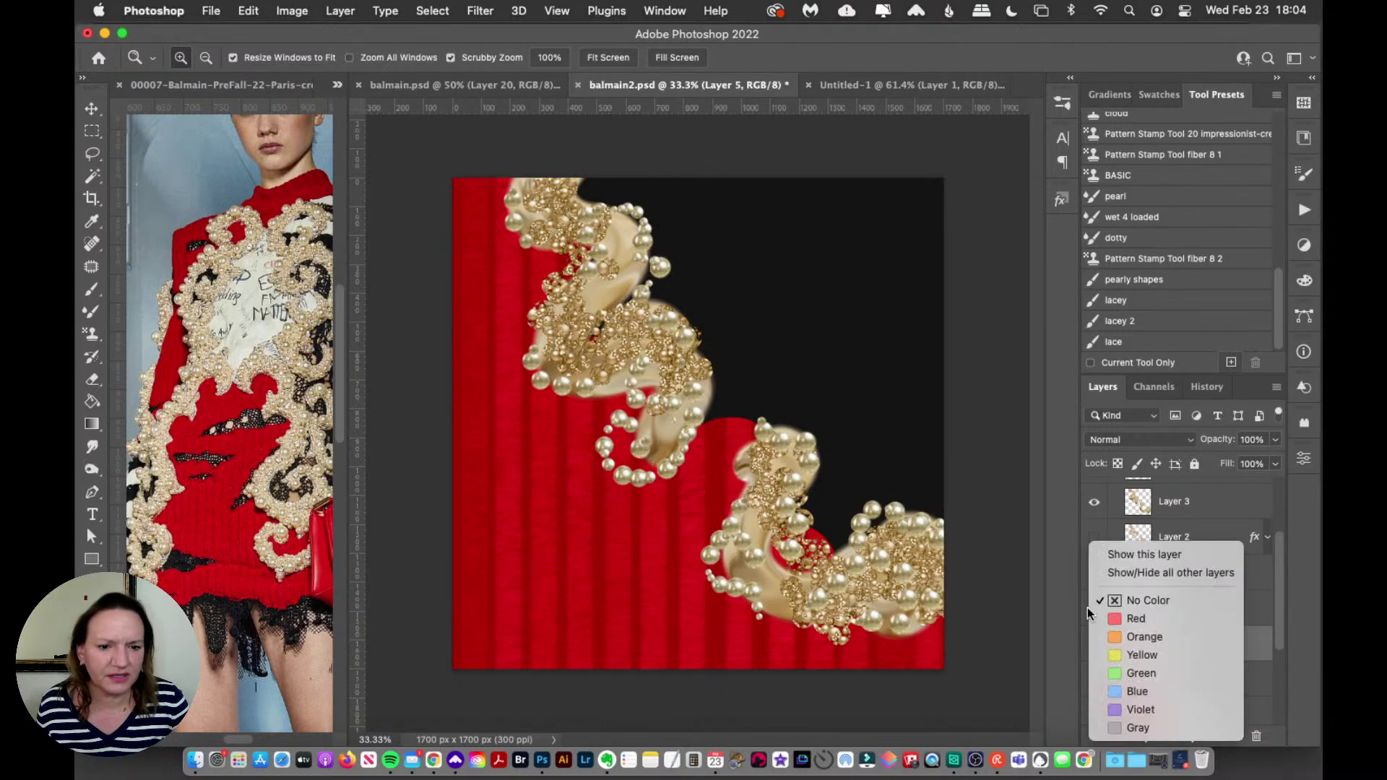
click(1121, 617)
Step: Hide Layer 4's pearl strands and Layer 3's gold swirl, zooming into the canvas
scroll(1099, 616, up, 2)
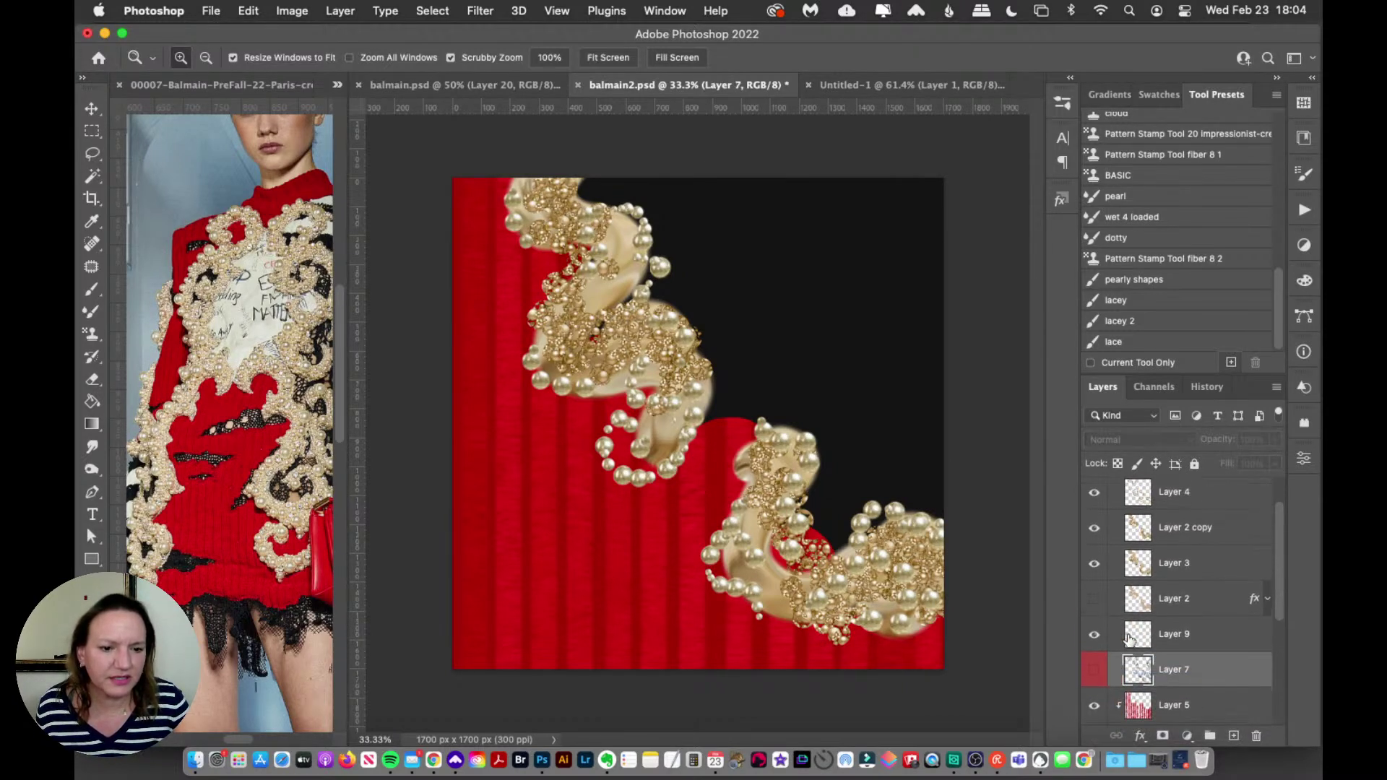
scroll(1098, 602, up, 1)
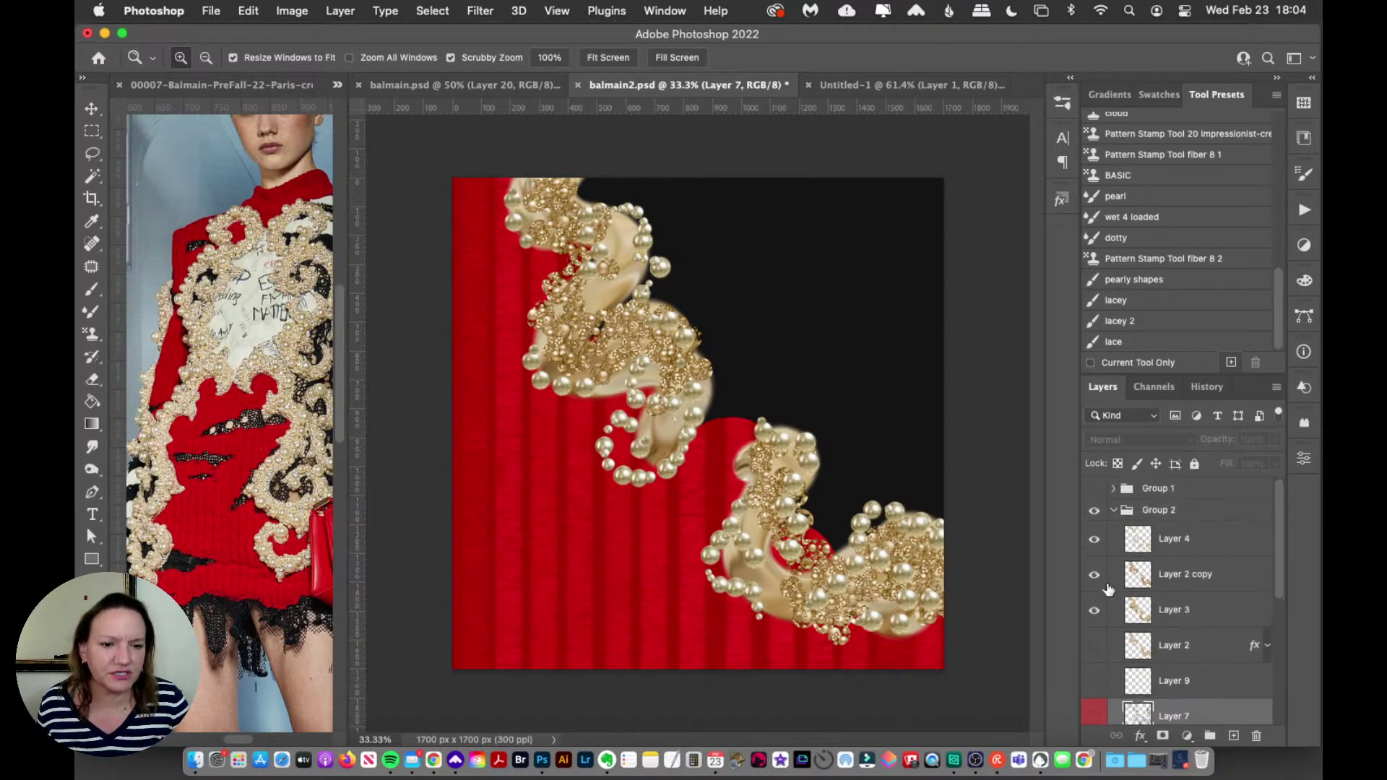
click(1094, 538)
click(1097, 610)
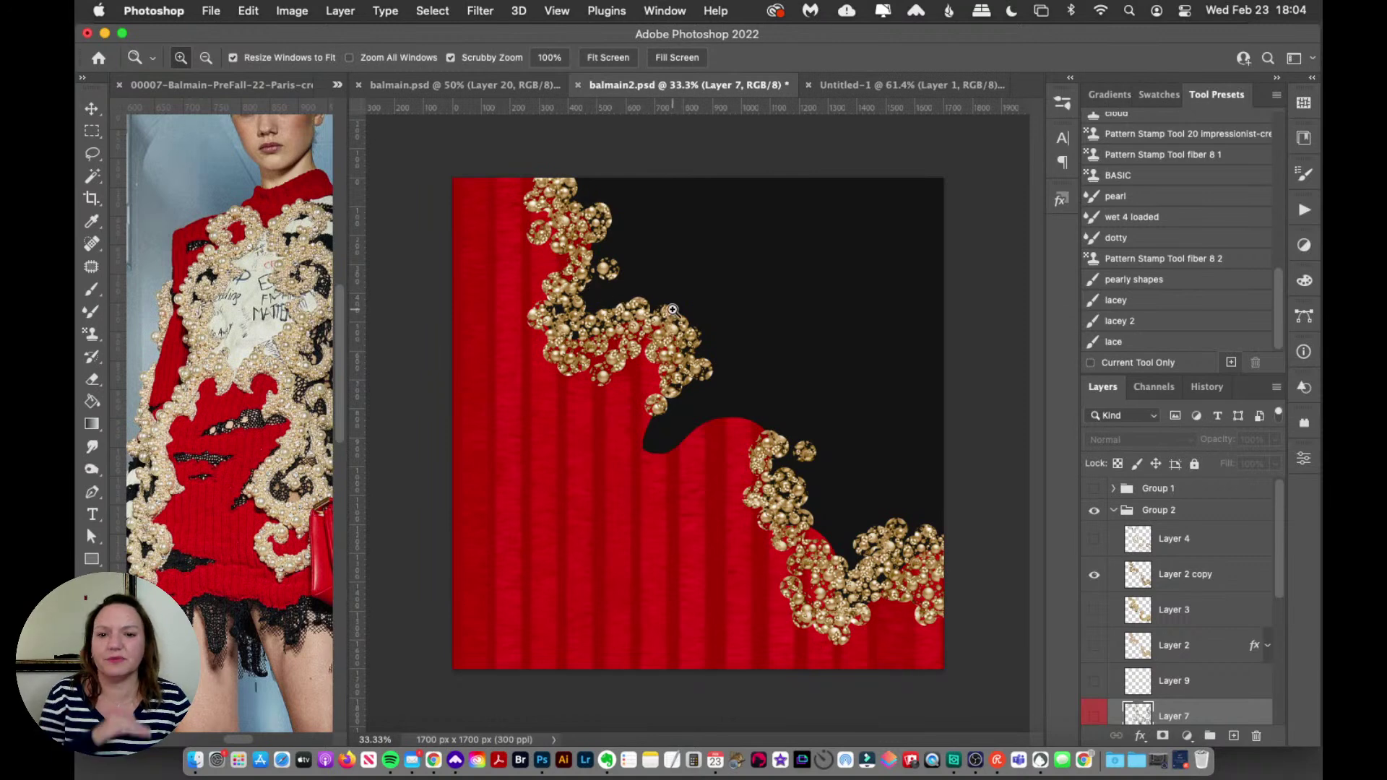
drag(673, 310, 677, 306)
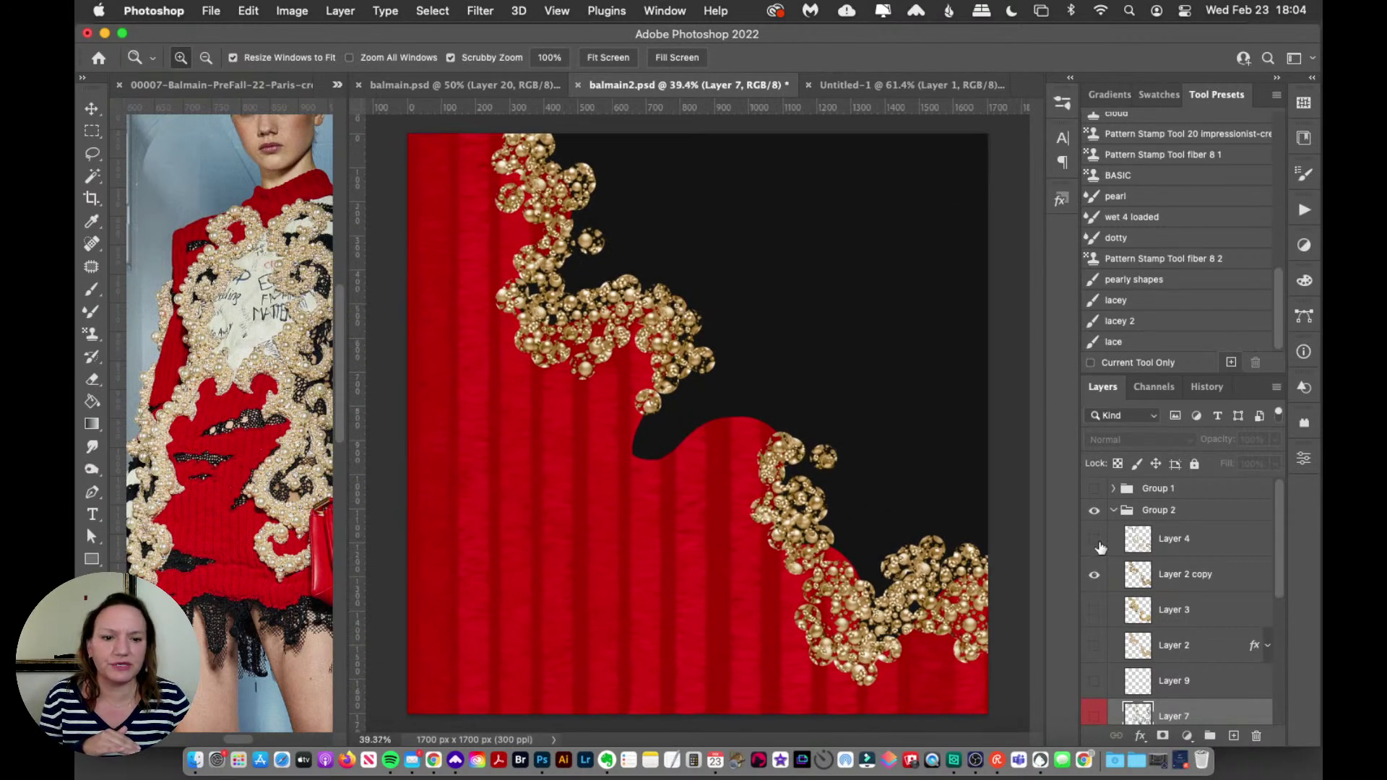
Step: Select Layer 3 and compare its gold swirl on and off, leaving it visible
click(1162, 584)
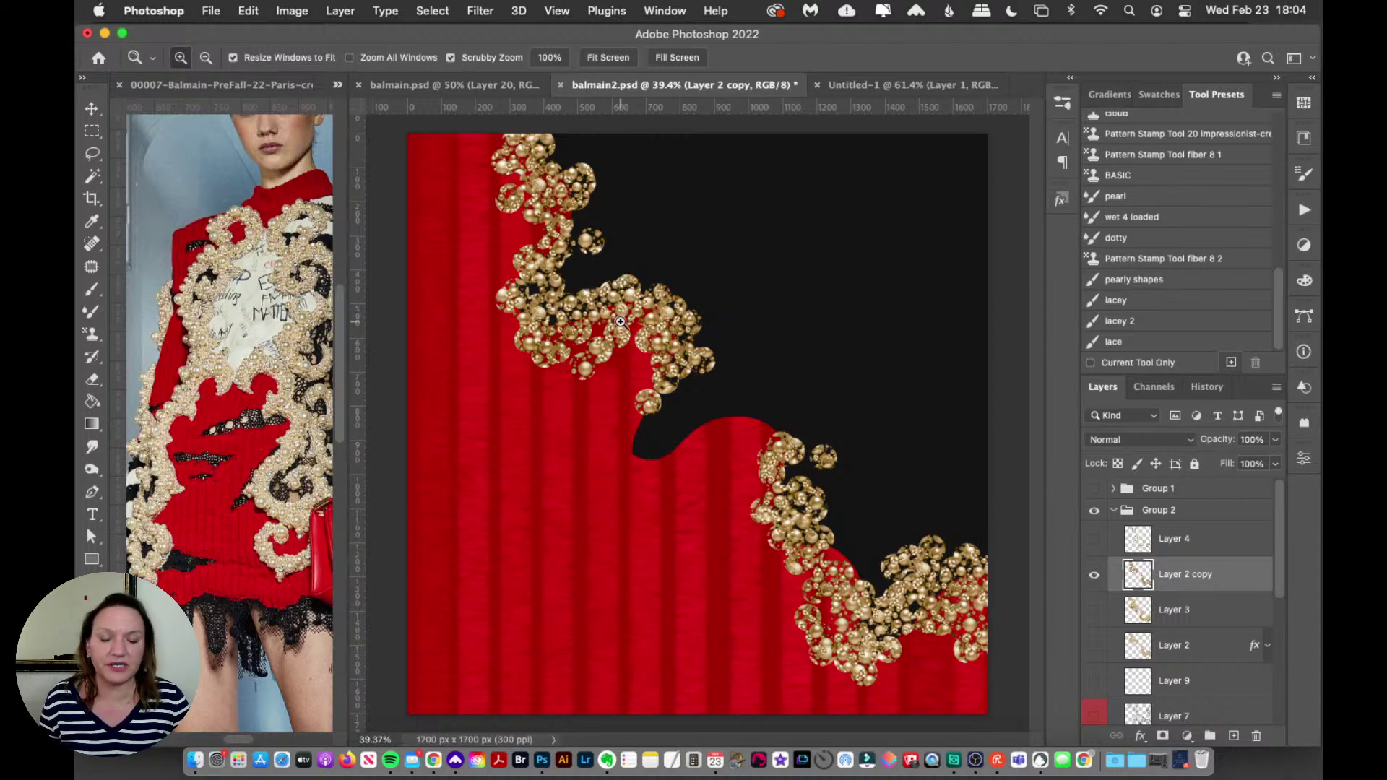
click(1199, 613)
click(1094, 610)
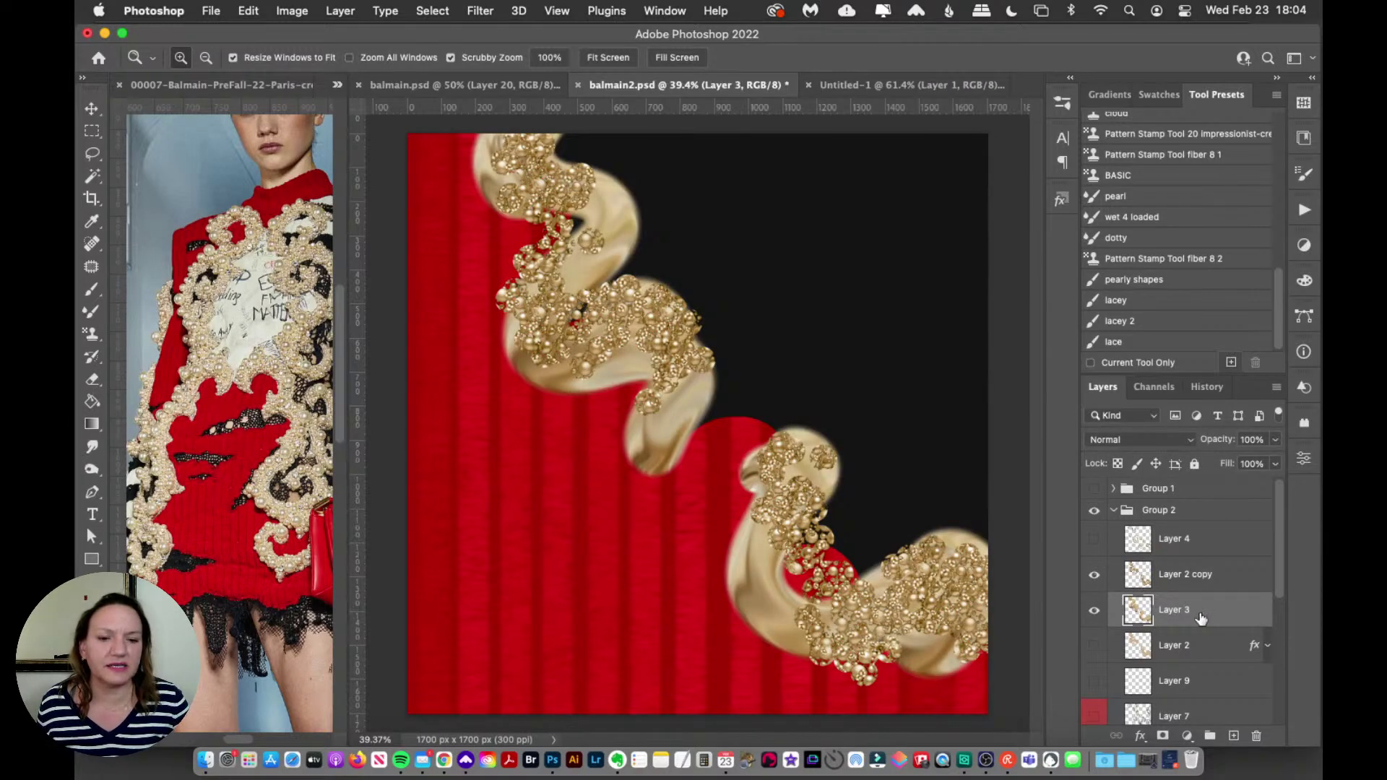
click(1095, 611)
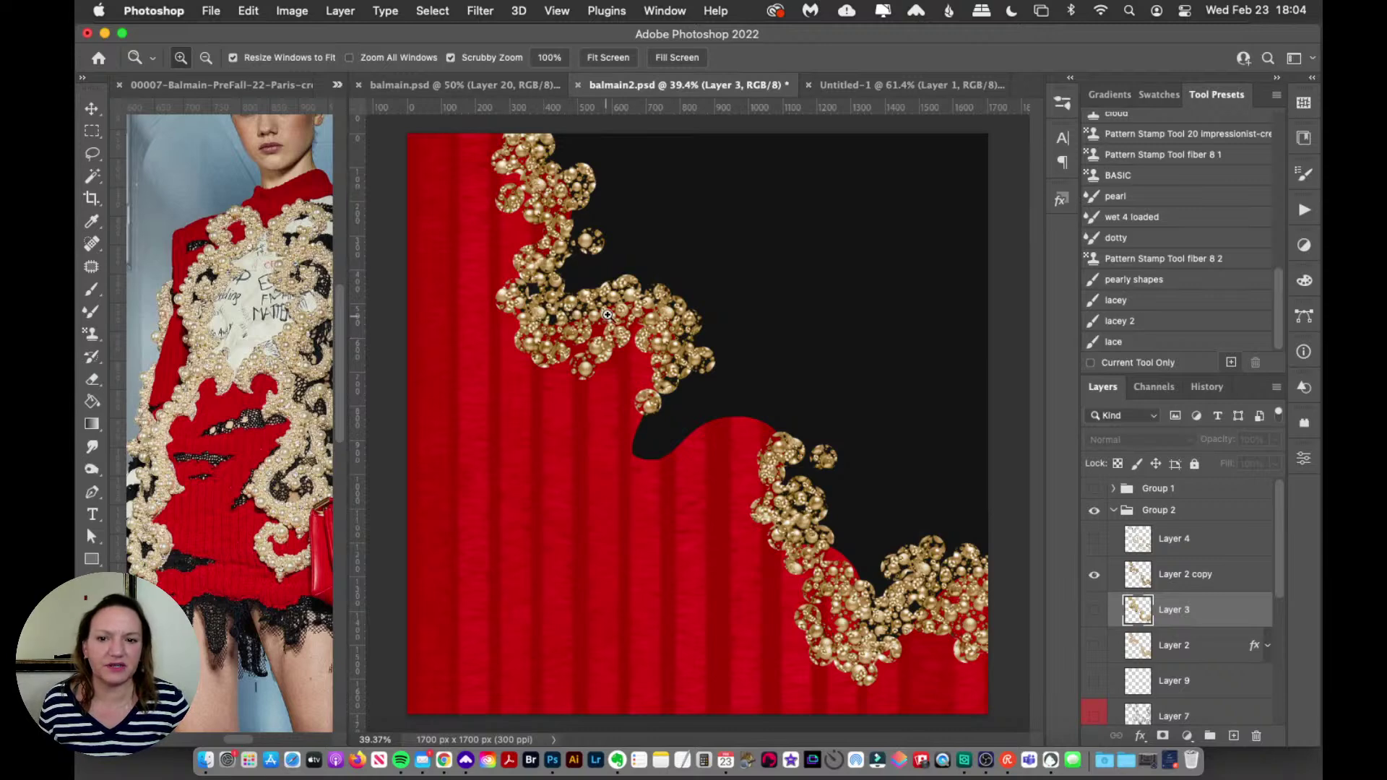
click(1094, 612)
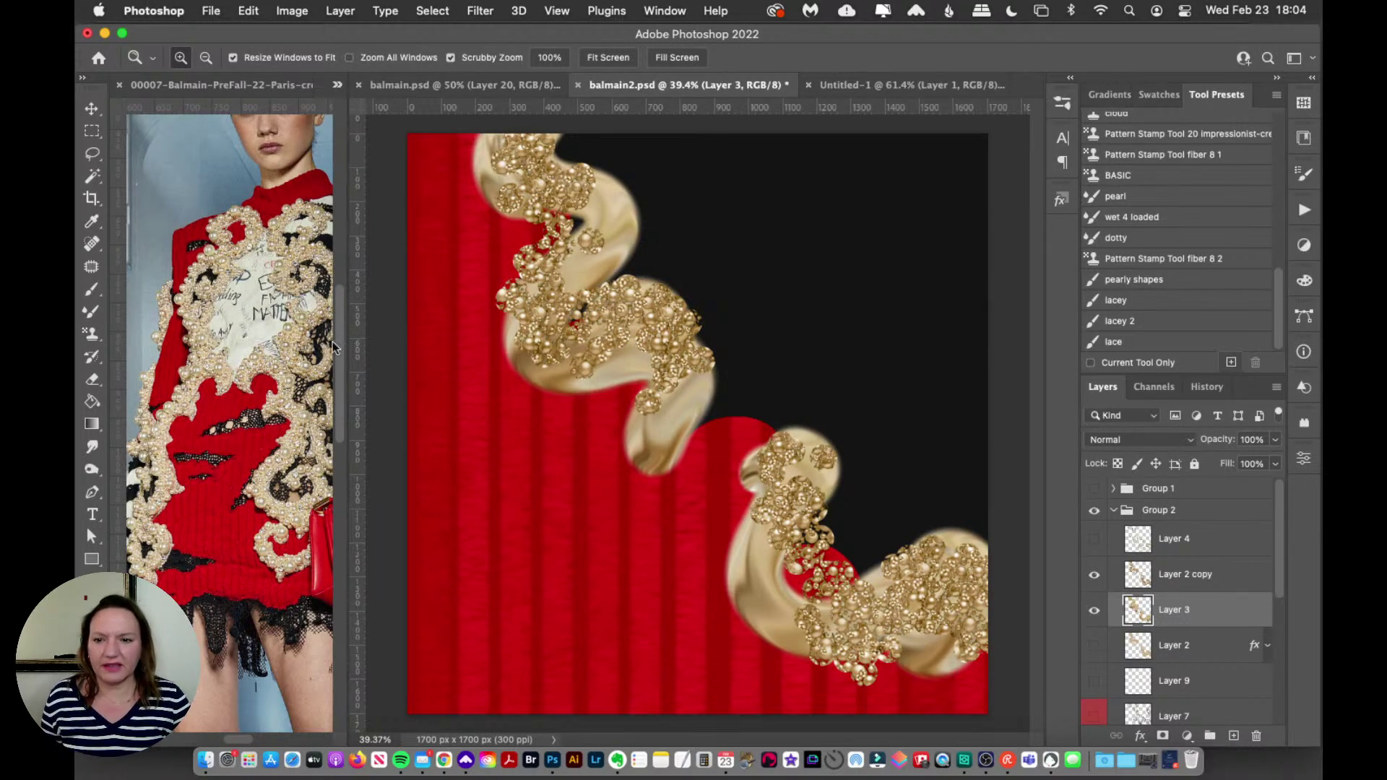
Step: Show and select Layer 4's pearl strands, then load the dotty mixer brush preset
click(244, 365)
click(244, 339)
click(717, 342)
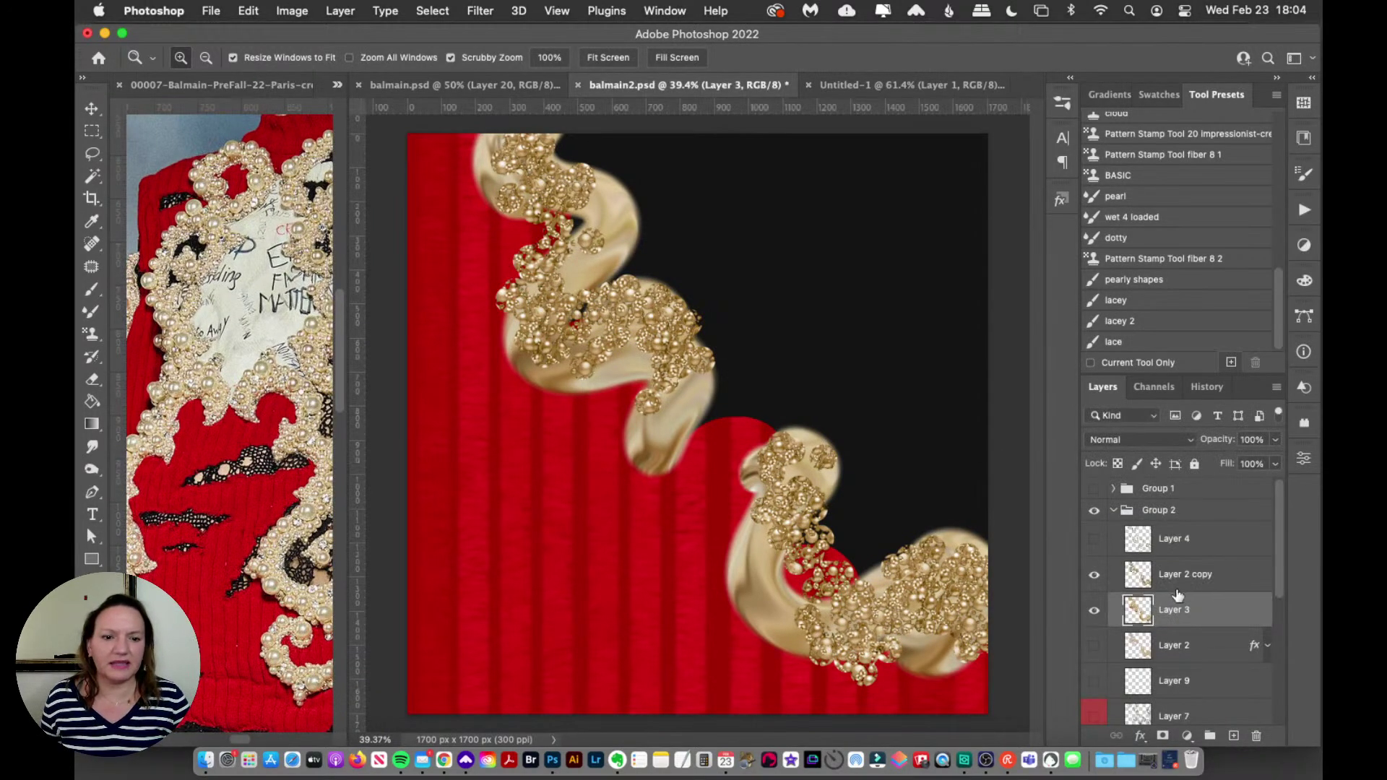
click(1095, 541)
click(1172, 549)
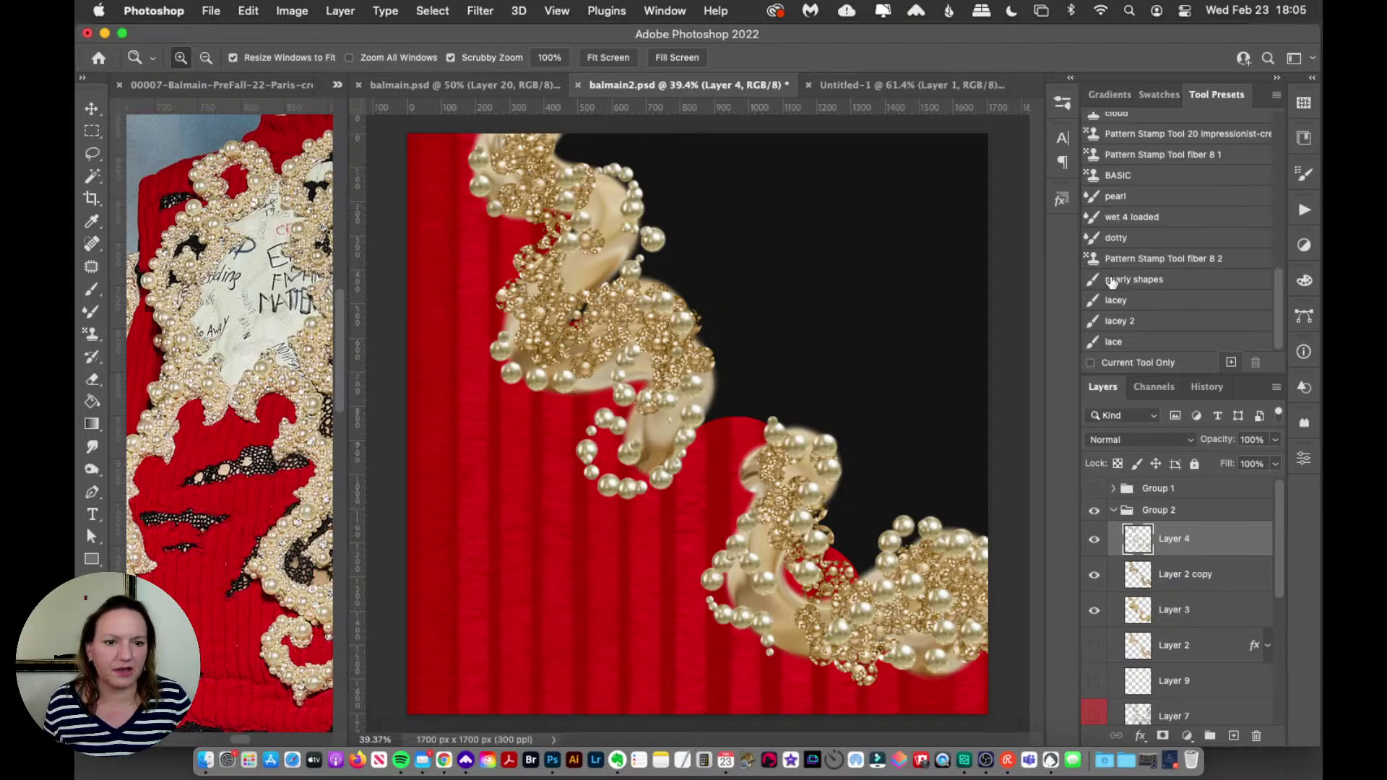
click(1152, 239)
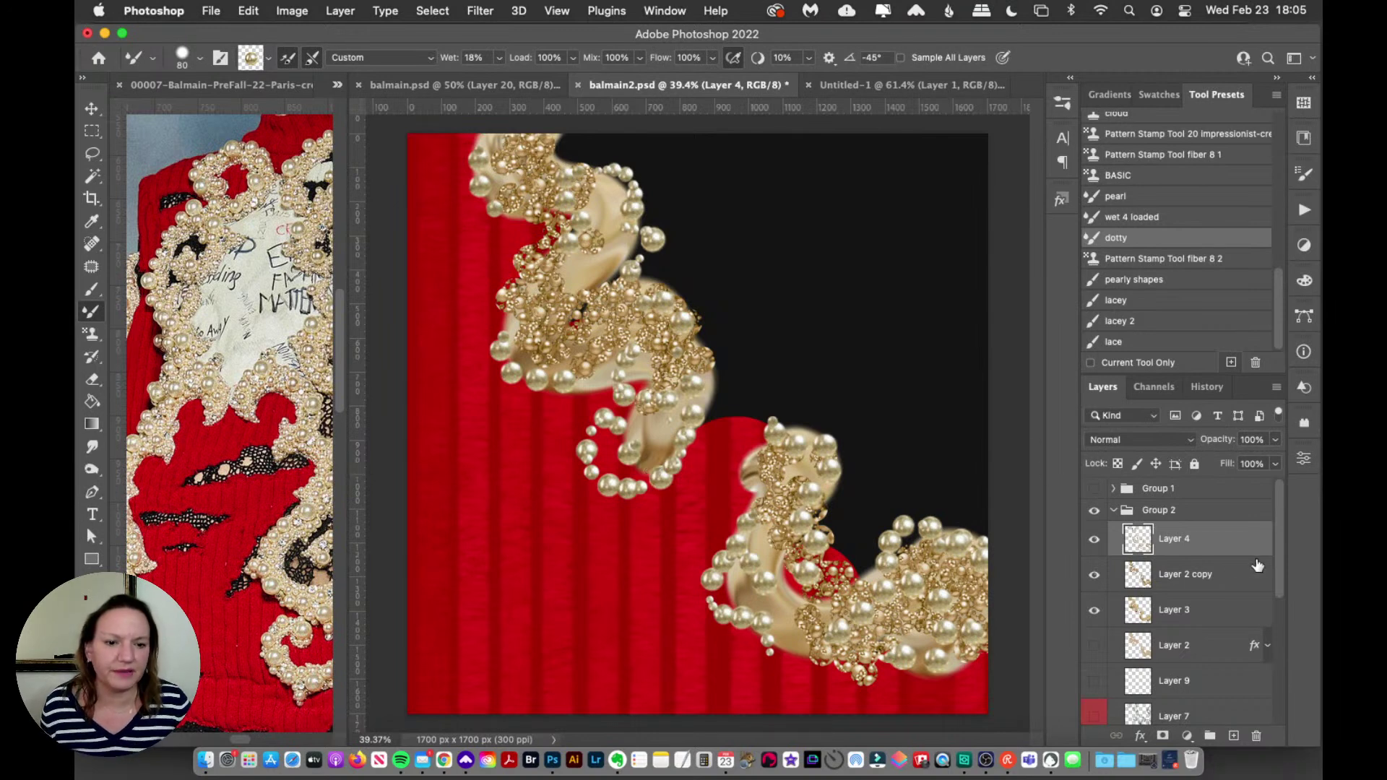
Step: Show Layer 7's dark lace, hide the striped Layer 6, and select Layer 6
scroll(1216, 627, down, 3)
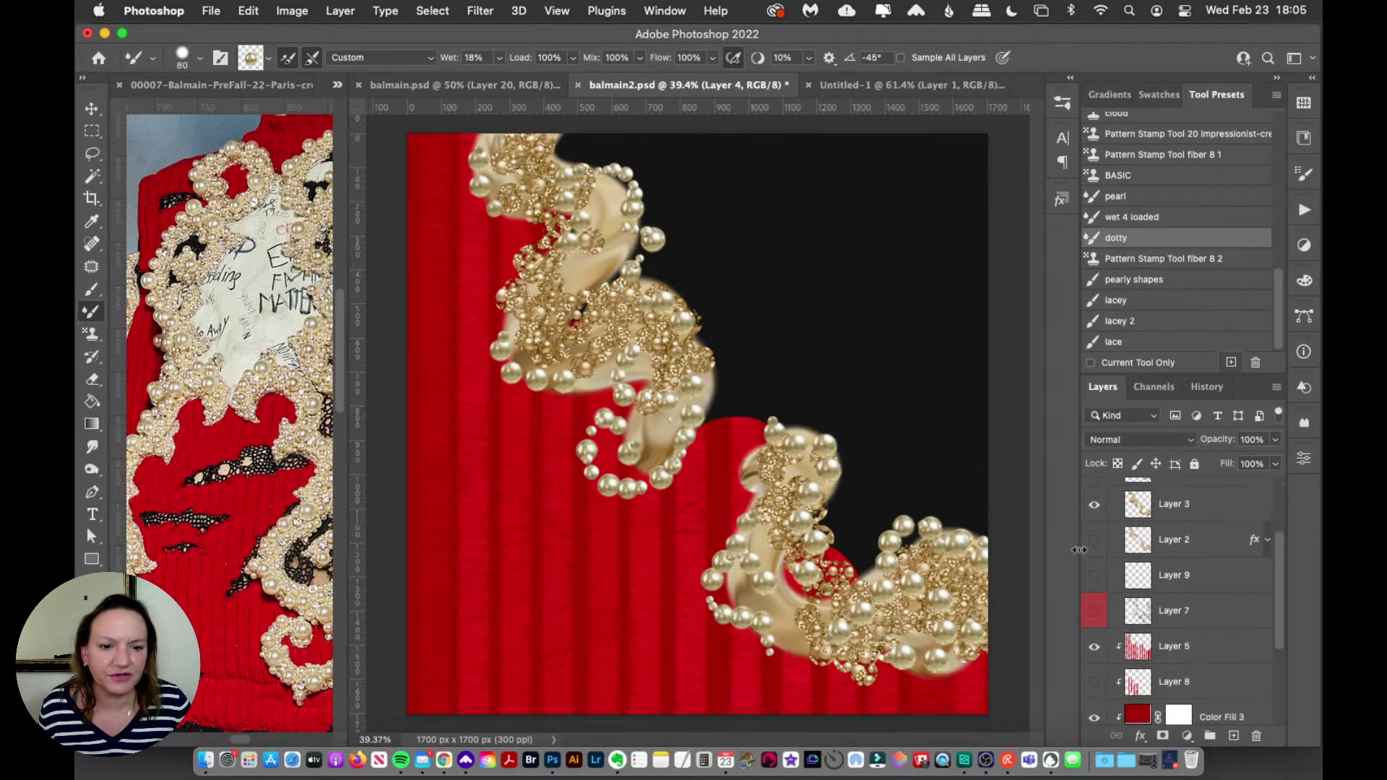
click(1095, 613)
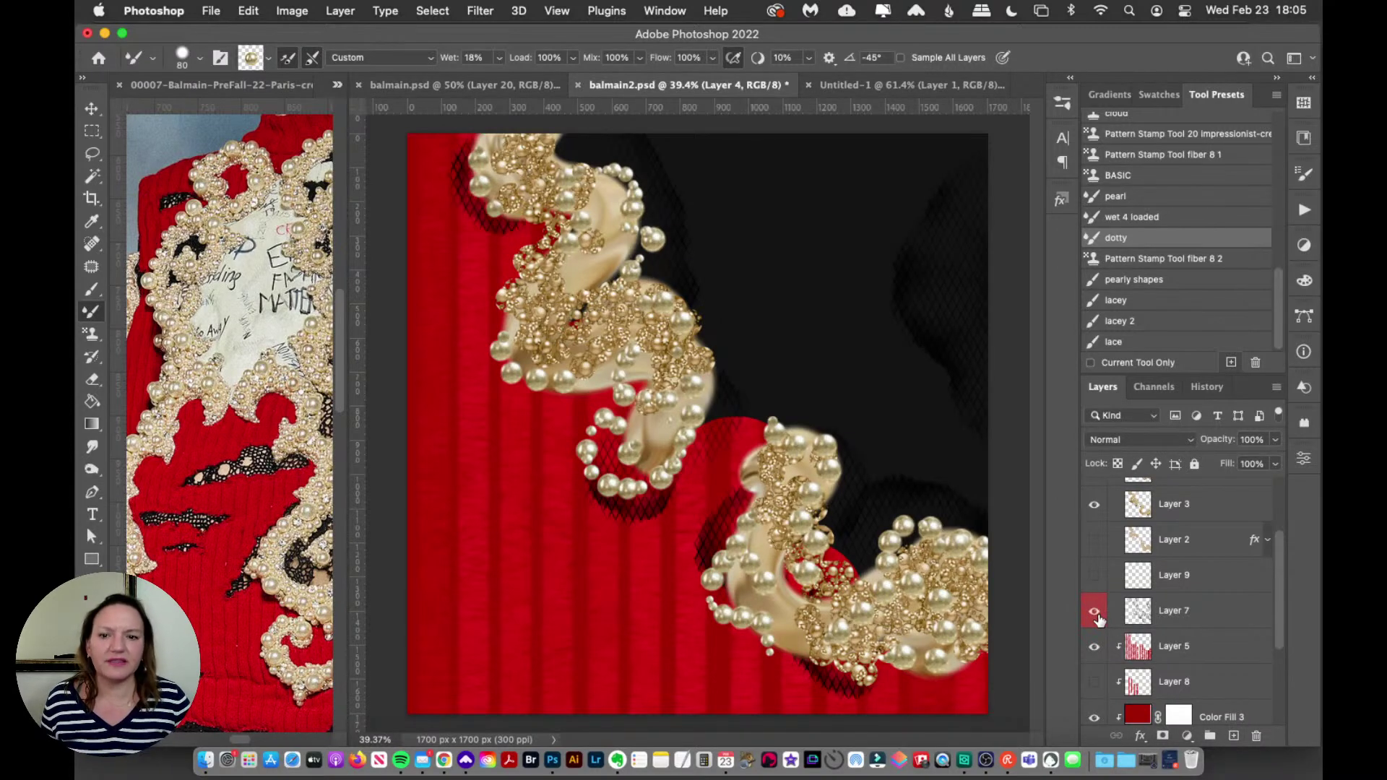
scroll(254, 544, right, 2)
scroll(254, 543, right, 5)
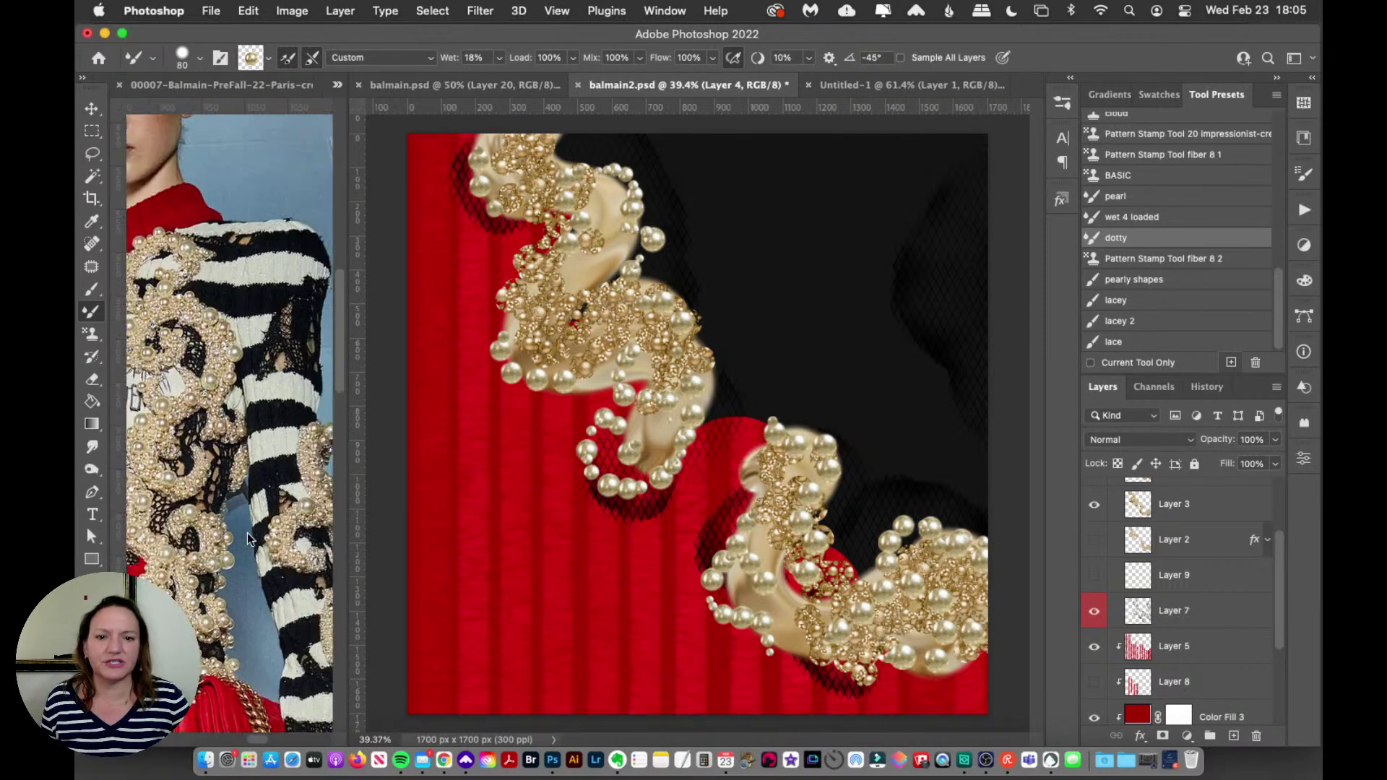
scroll(247, 532, right, 2)
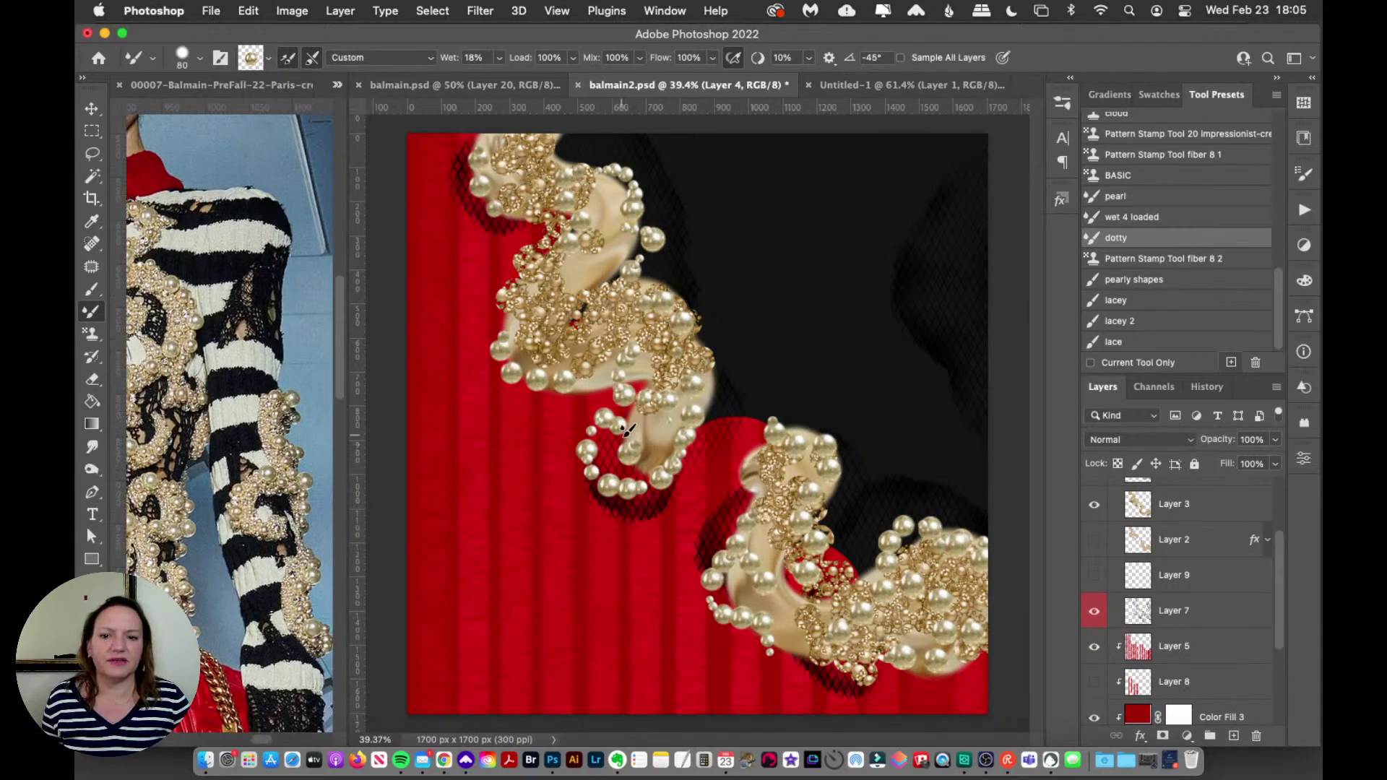
scroll(1238, 625, down, 3)
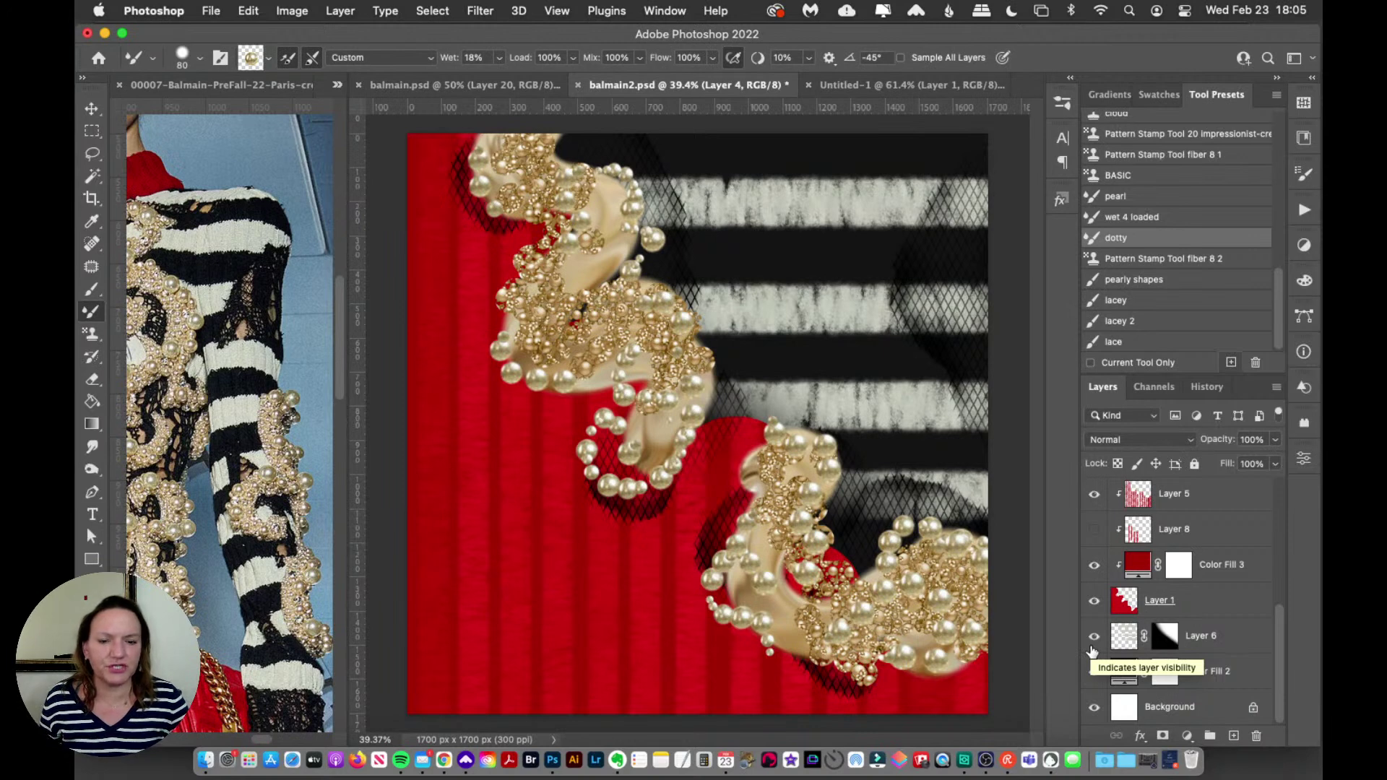
click(1092, 646)
click(1220, 643)
Step: Add new Layer 10 and test an undone Pattern Stamp stroke against Layer 6's stripes
click(1234, 736)
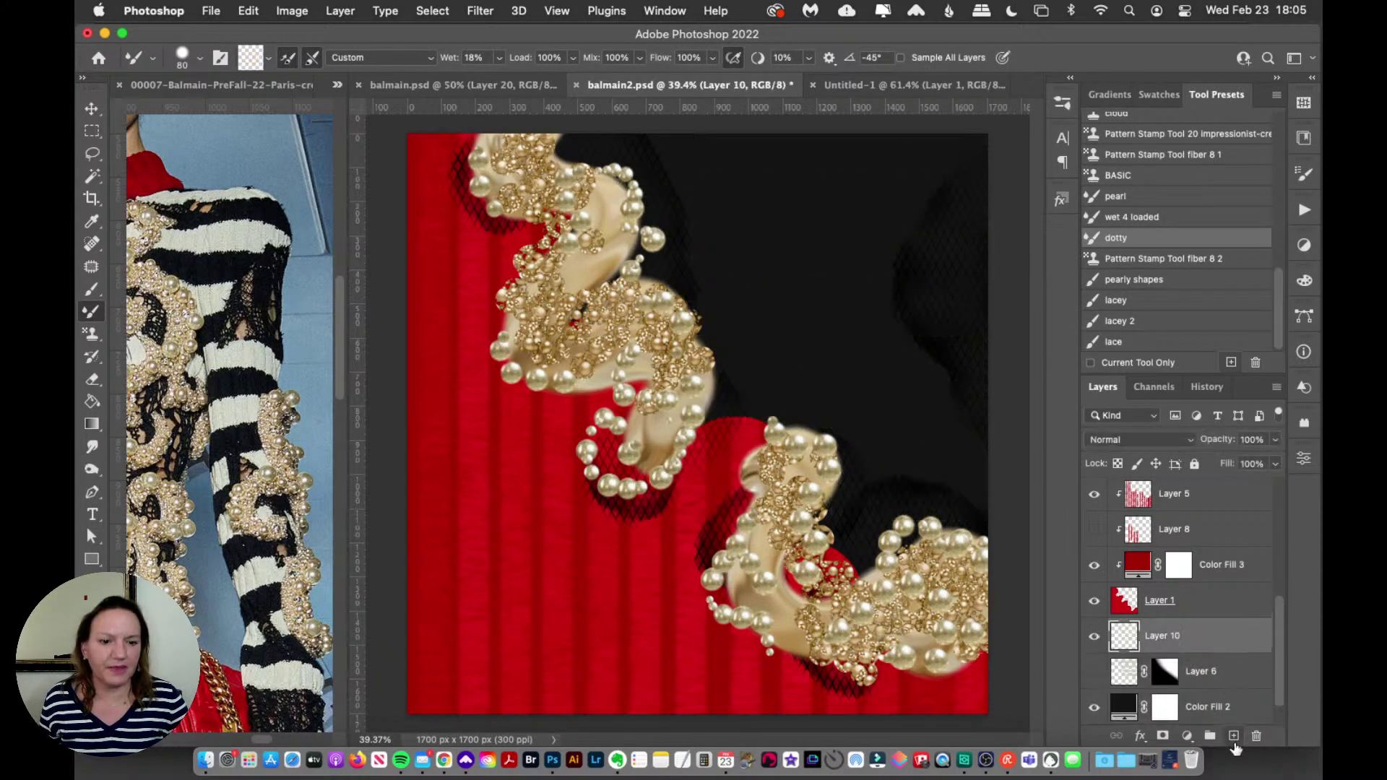
click(92, 333)
click(1062, 102)
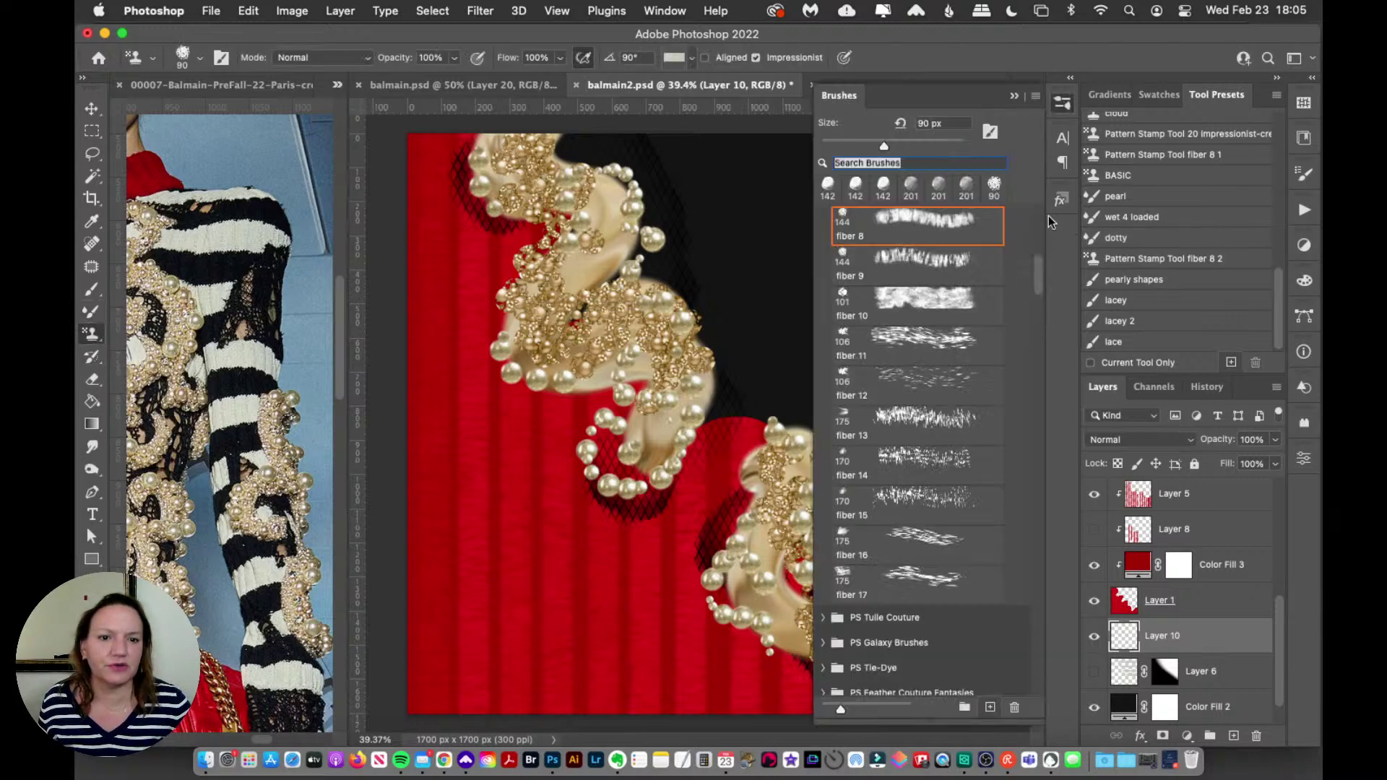
click(1063, 104)
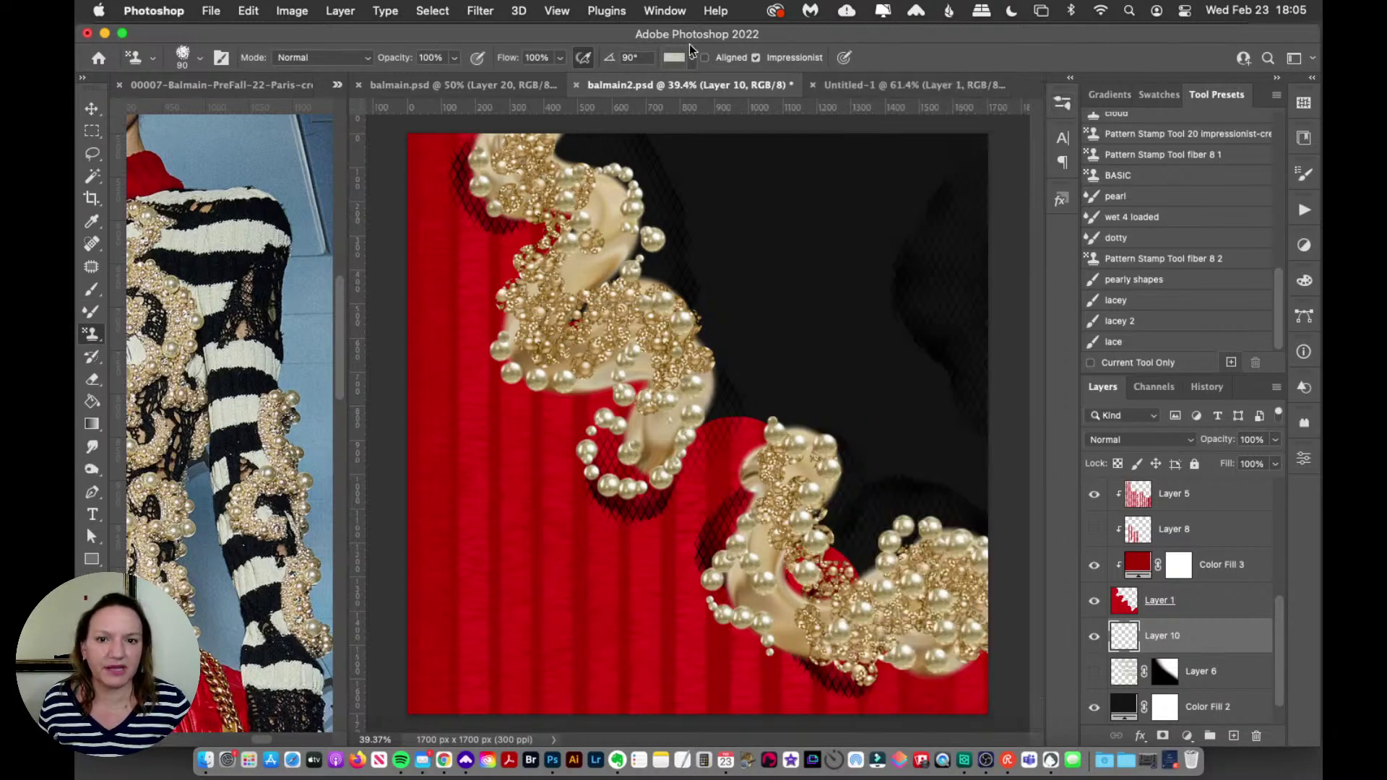
drag(661, 206, 989, 209)
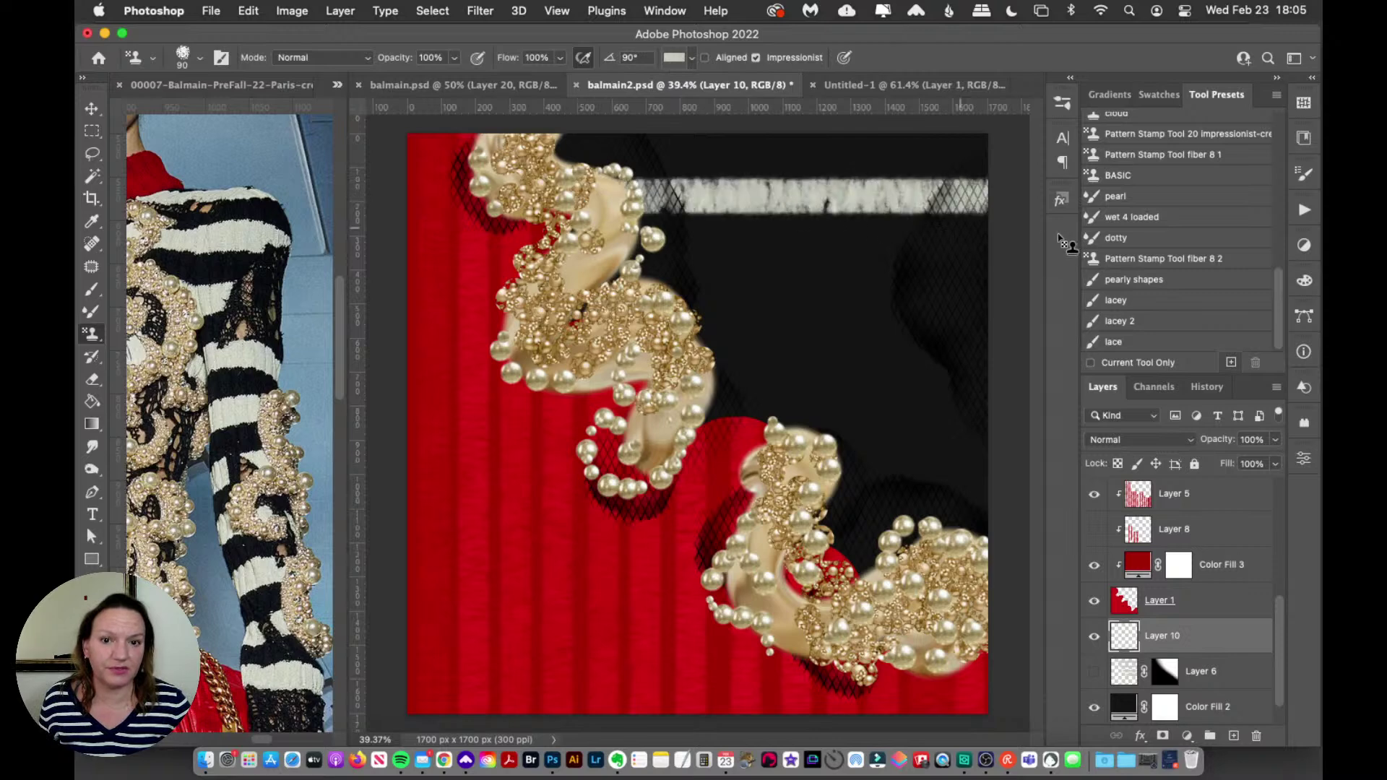
key(ctrl+z)
click(1094, 672)
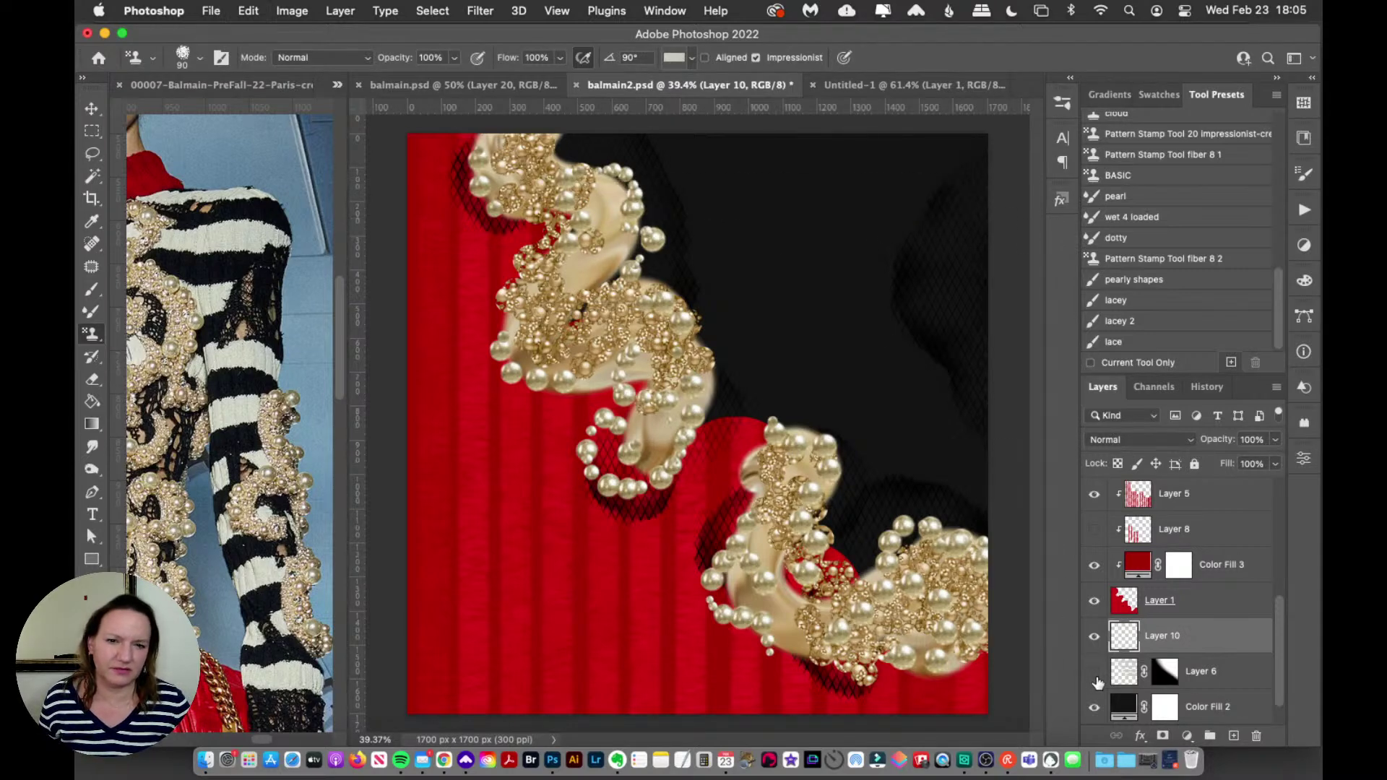
click(1095, 673)
click(1095, 672)
Step: At brush size 125, stamp four pale knit stripes across the black right side
key(bracketright)
key(bracketright)
drag(624, 203, 1033, 249)
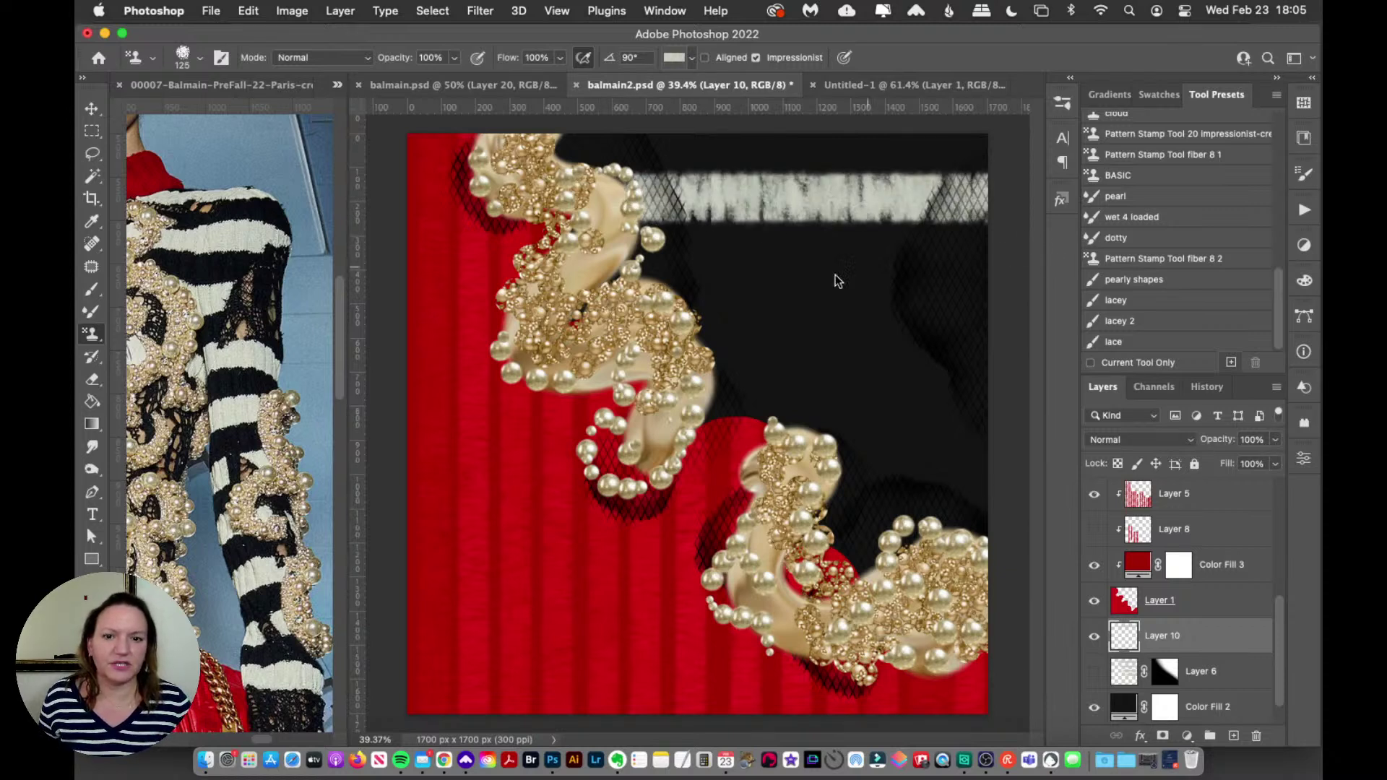
drag(622, 293, 994, 318)
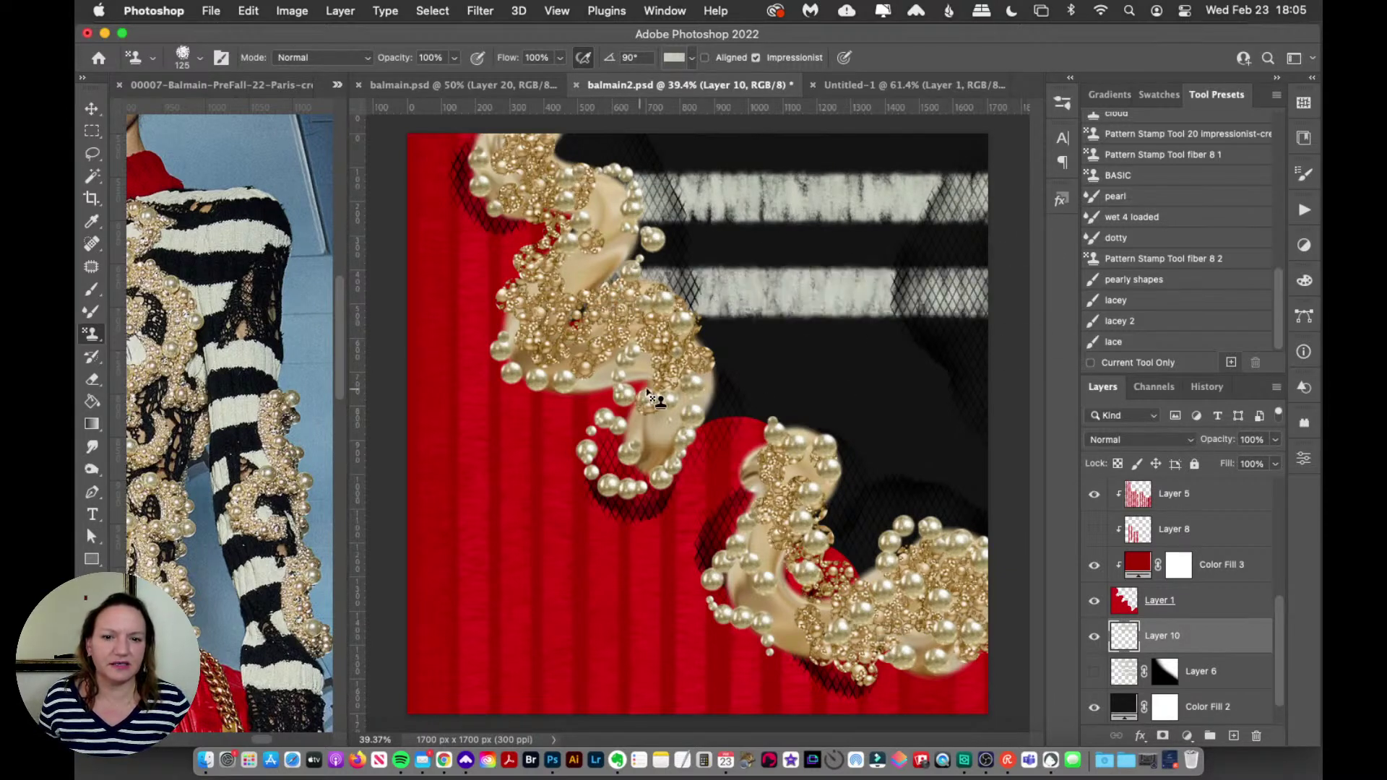
drag(696, 395, 1008, 413)
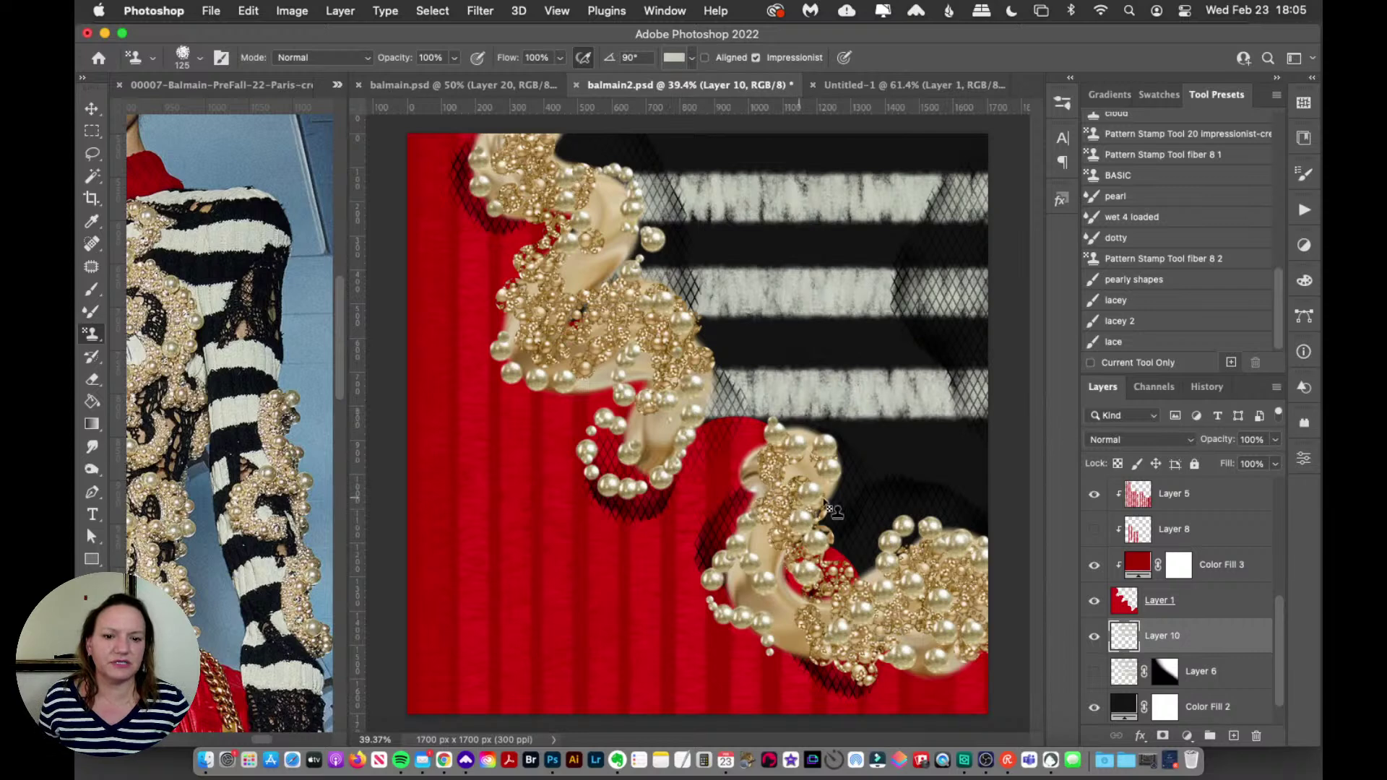
drag(806, 513, 1025, 474)
drag(264, 737, 263, 737)
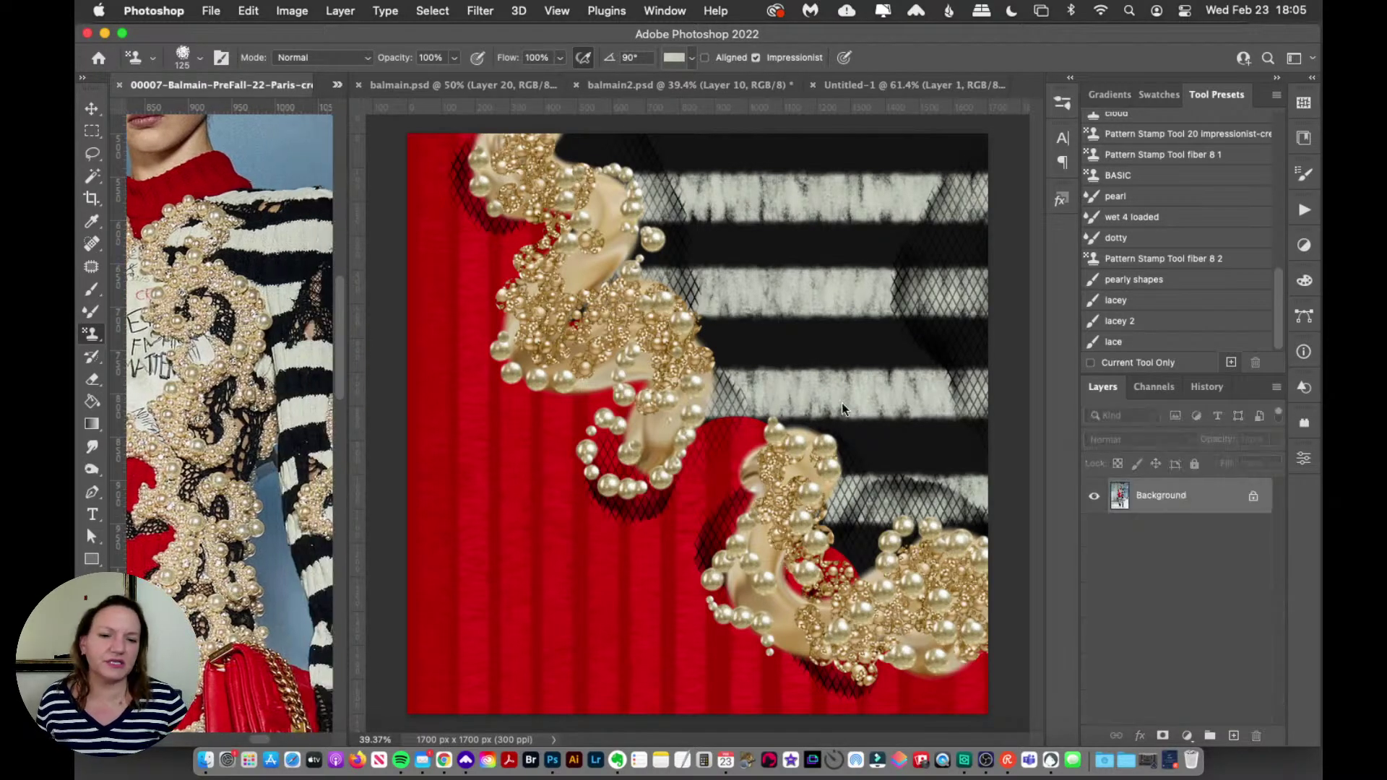
click(842, 287)
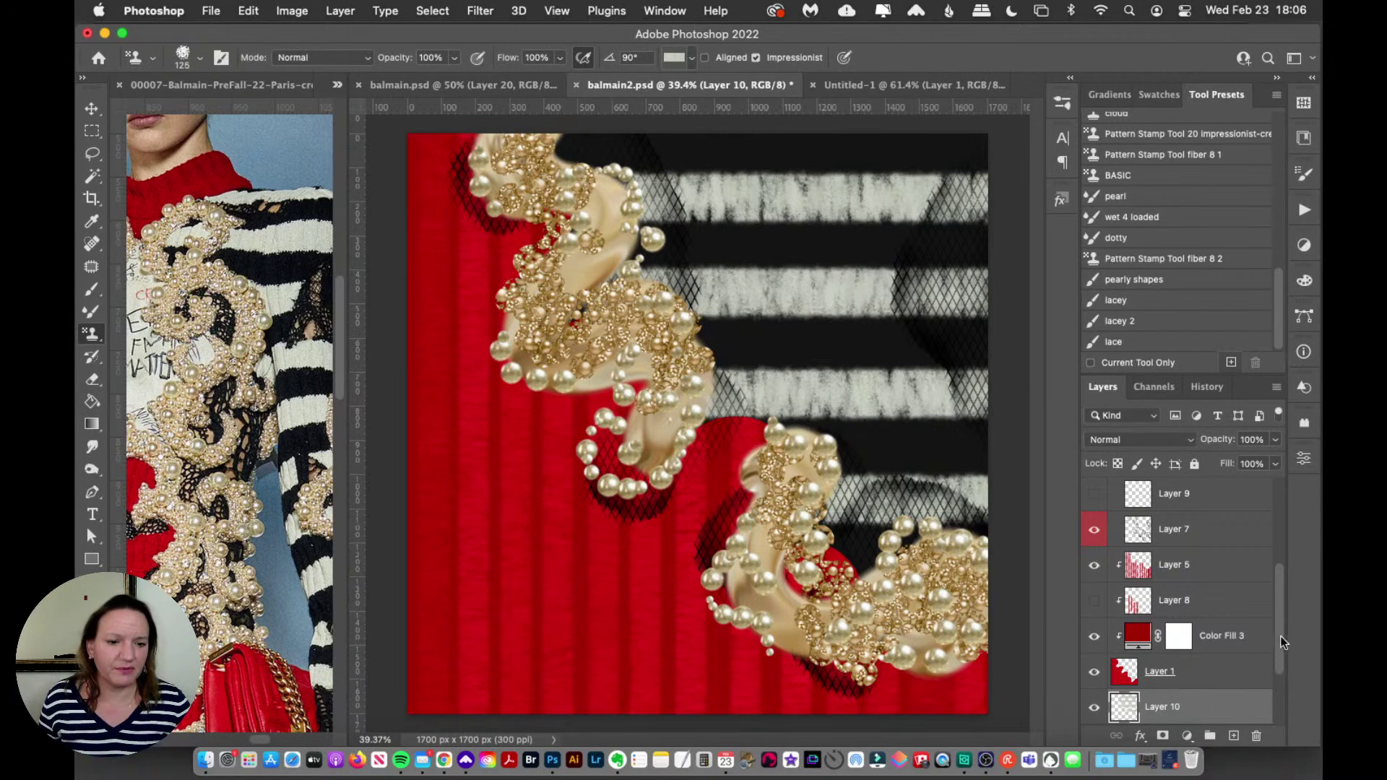
drag(1280, 635, 1273, 661)
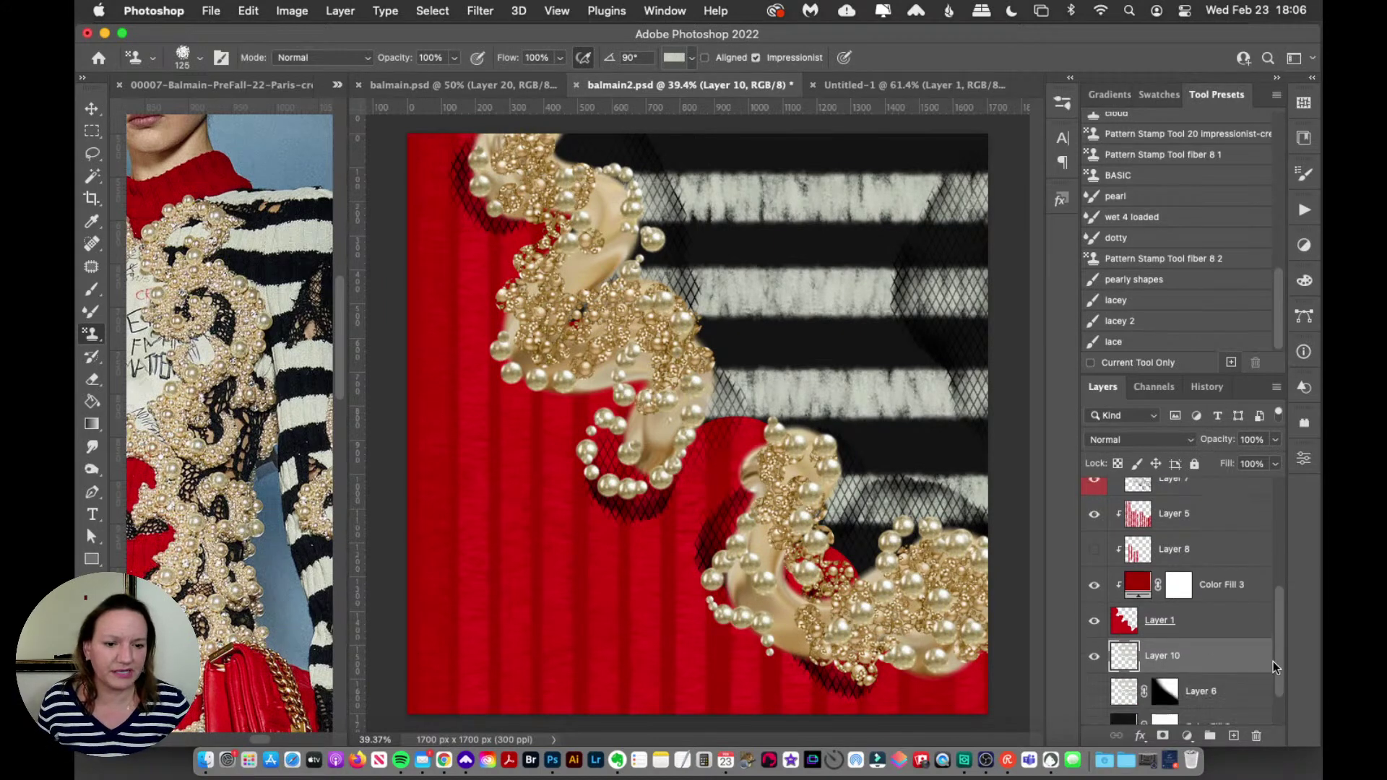
Step: Mask Layer 10 and drag a diagonal Foreground to Transparent gradient across the mask
click(1164, 736)
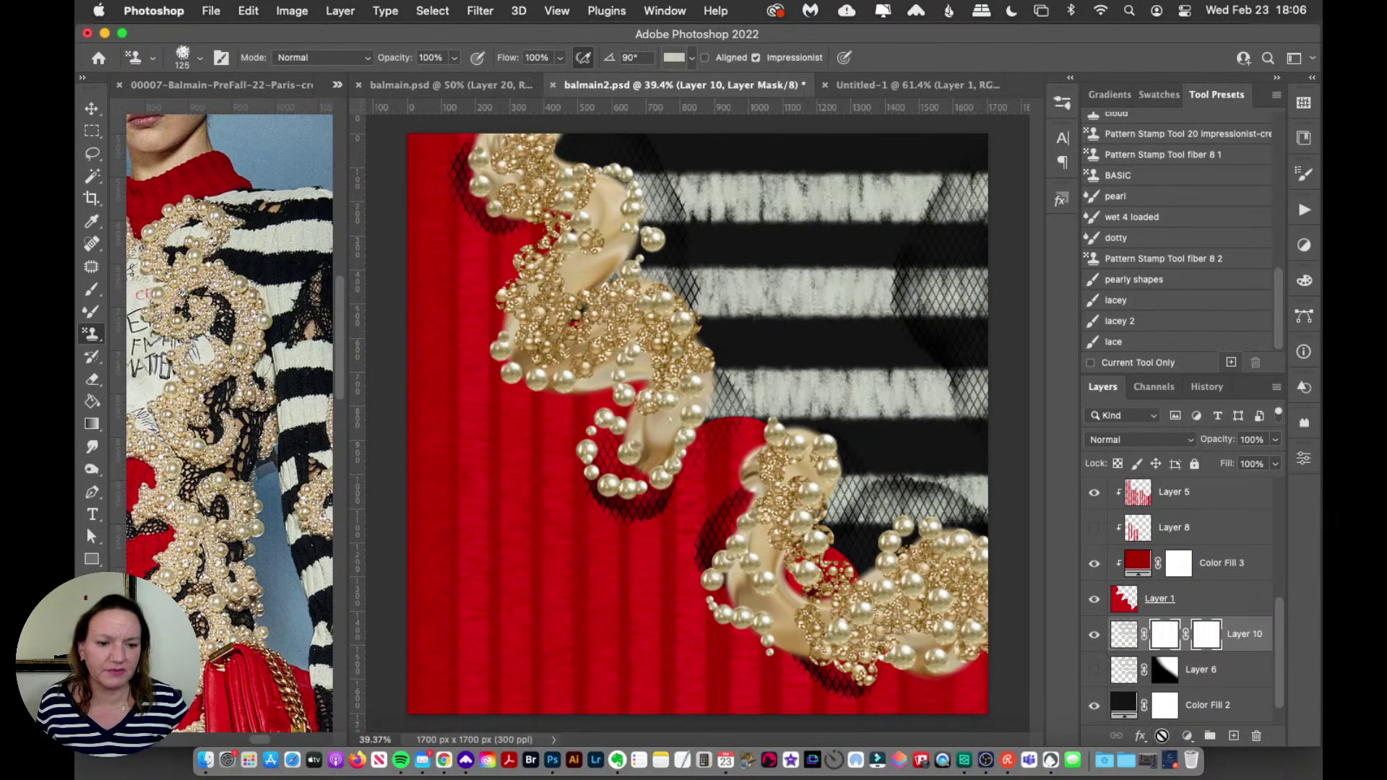
drag(91, 424, 166, 423)
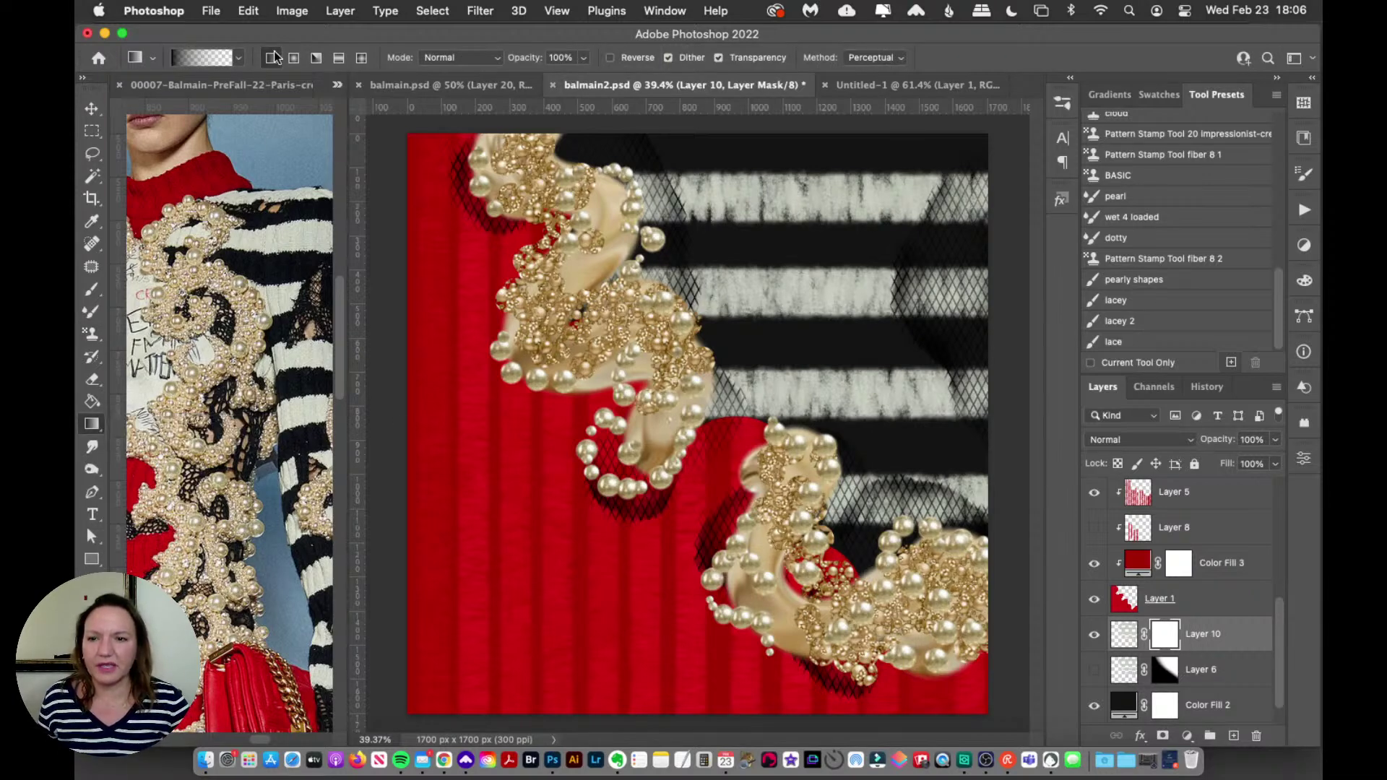
click(206, 58)
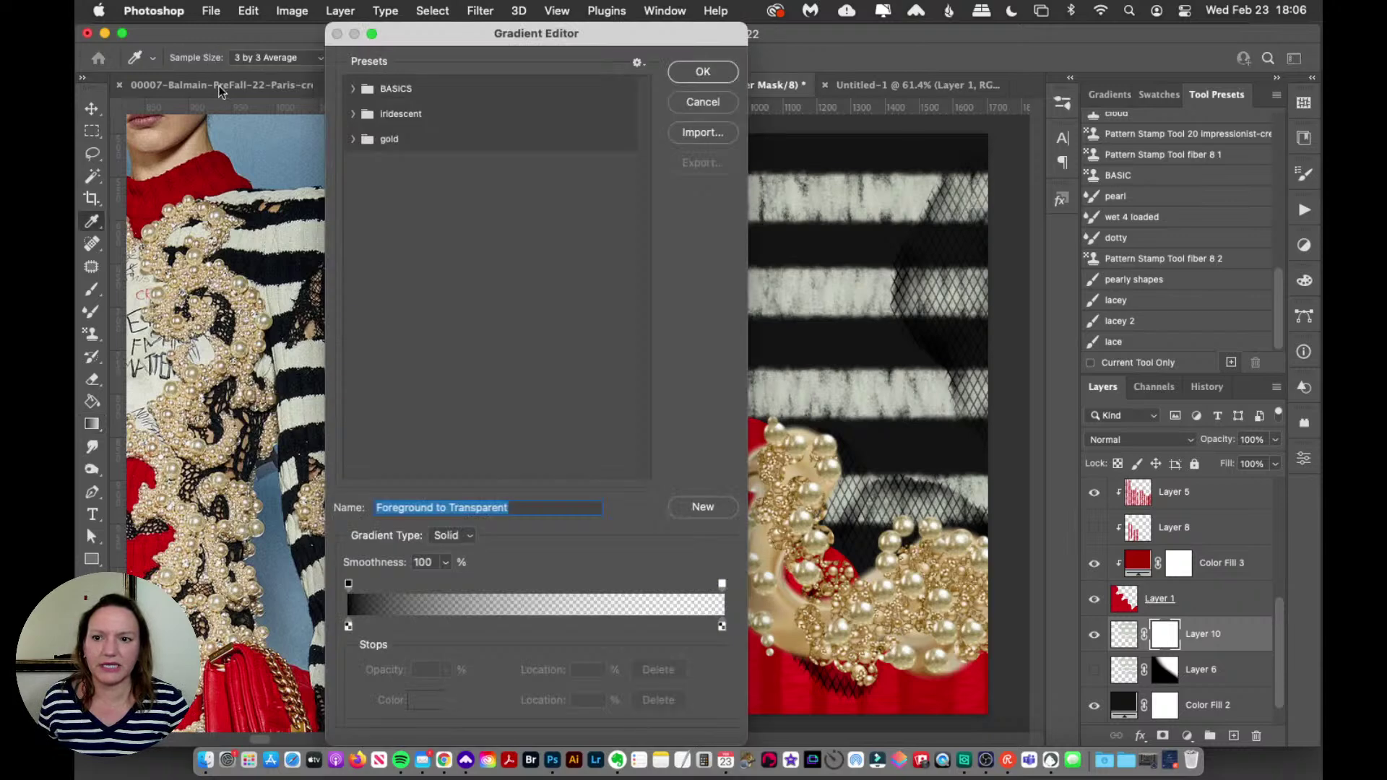
click(702, 72)
drag(703, 435, 790, 345)
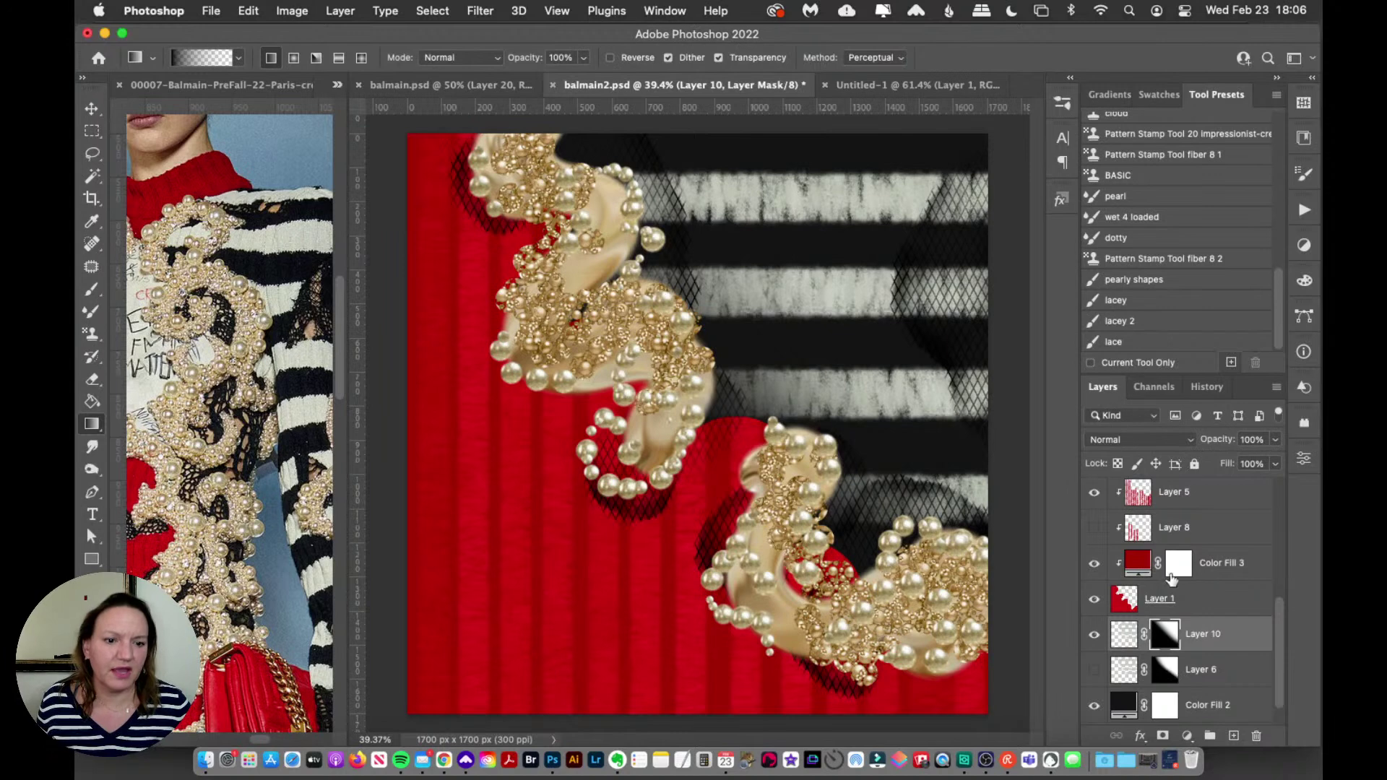
drag(1280, 612, 1279, 469)
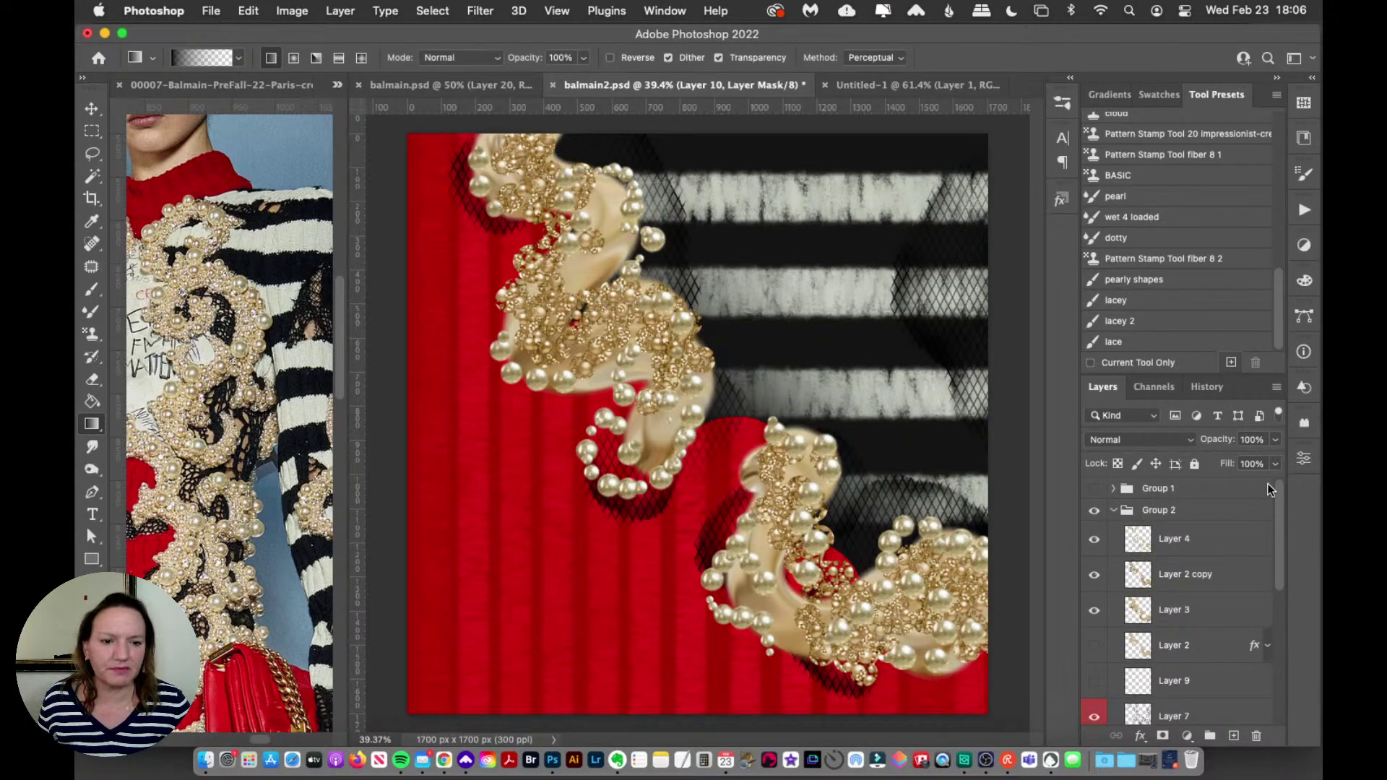
Step: Show Group 1's PARTY text, hide Layer 10's stripes and show Layer 6 instead
click(1095, 489)
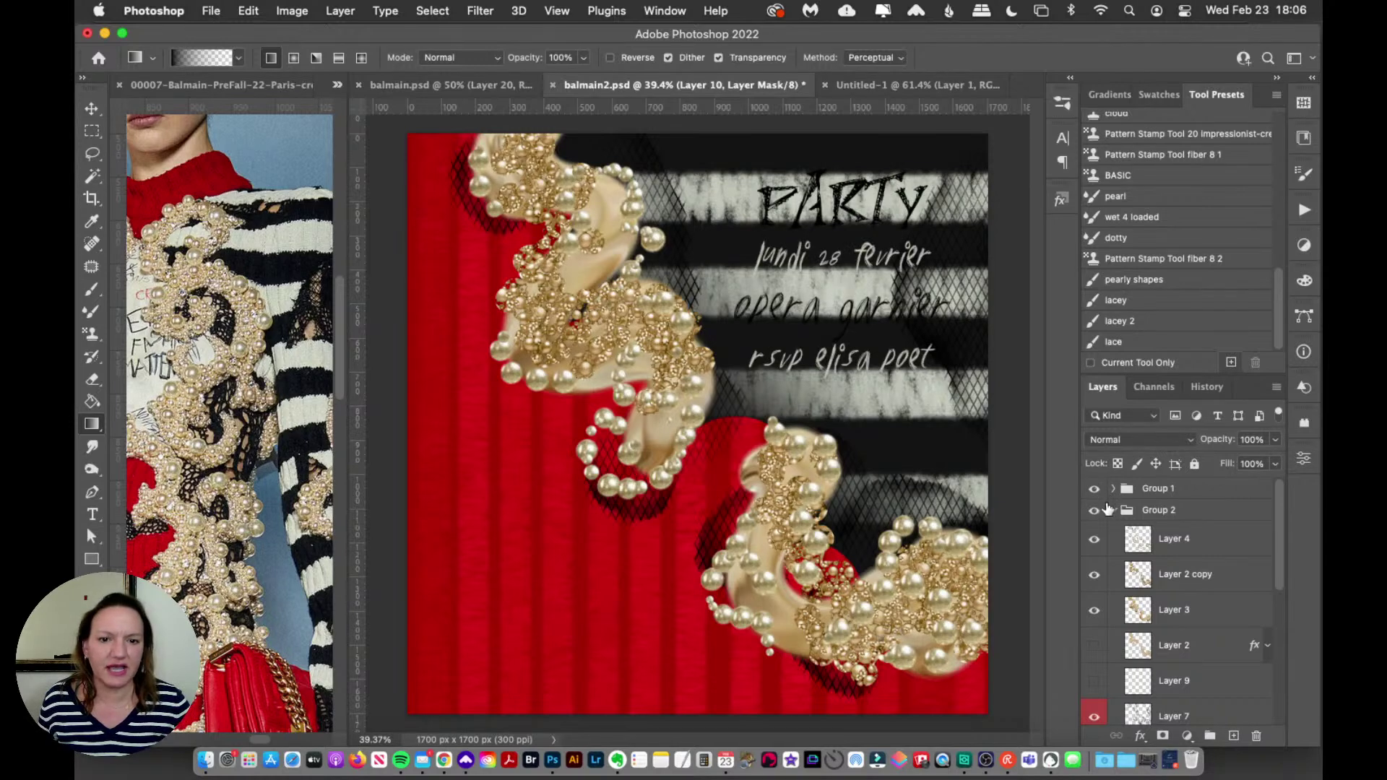
click(1158, 490)
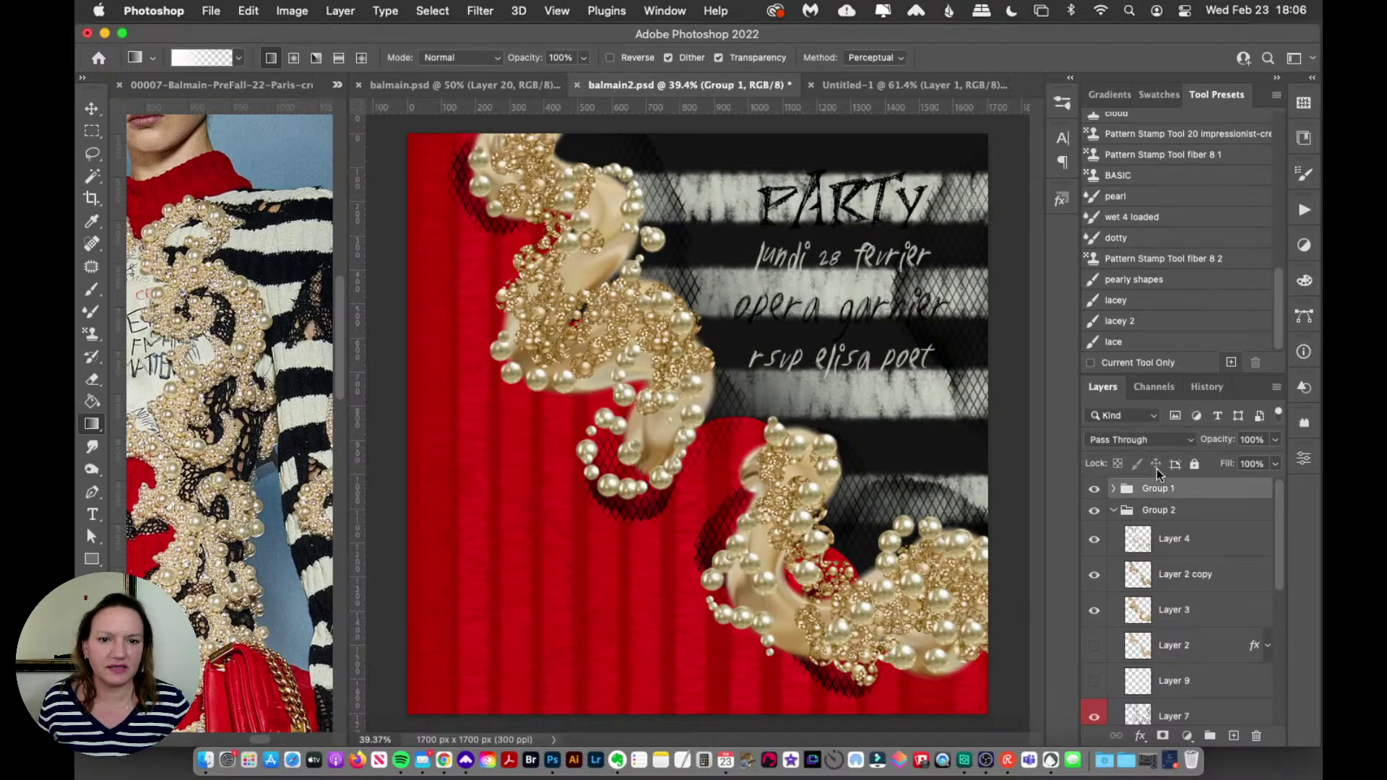
click(93, 109)
scroll(1188, 650, down, 10)
click(1095, 600)
click(1094, 636)
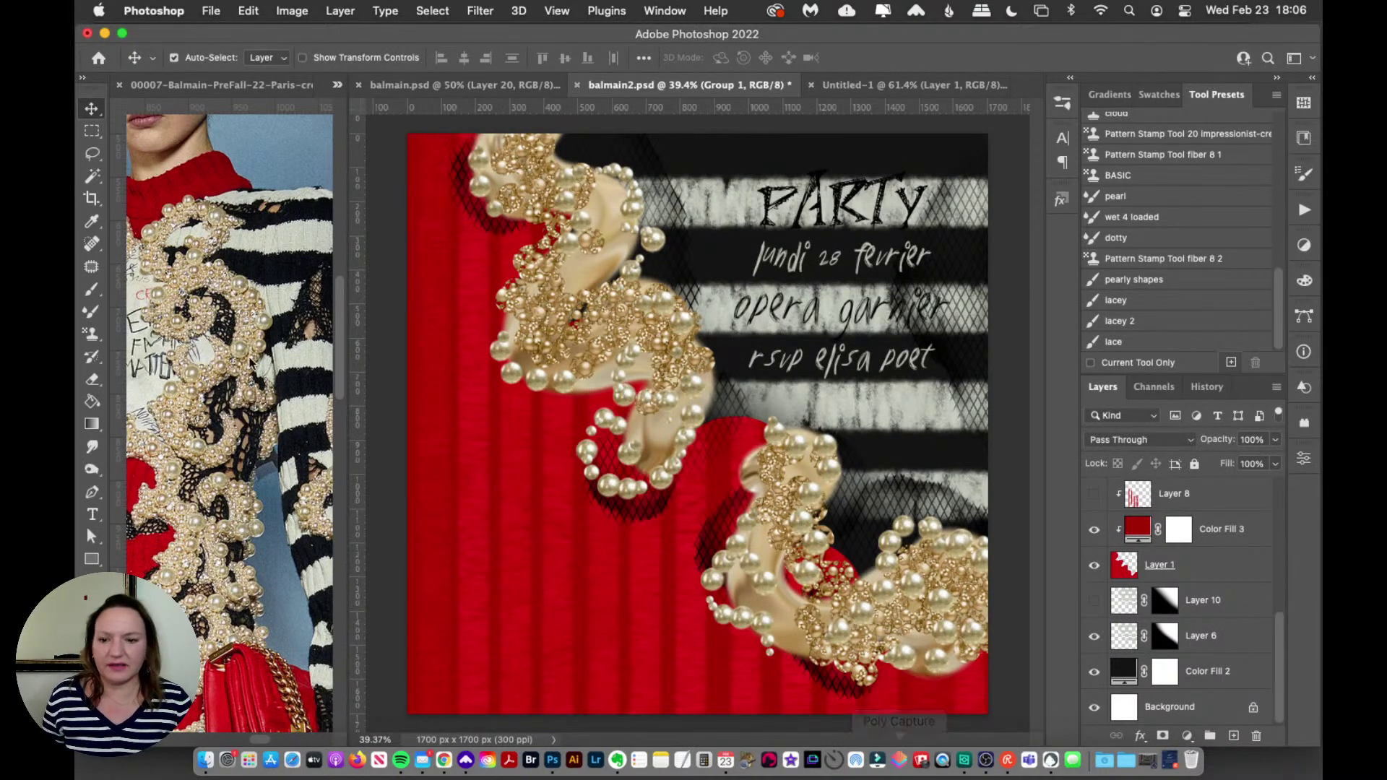
Step: Widen the Balmain reference window and zoom onto the model's pearl-covered sleeve
click(208, 531)
key(z)
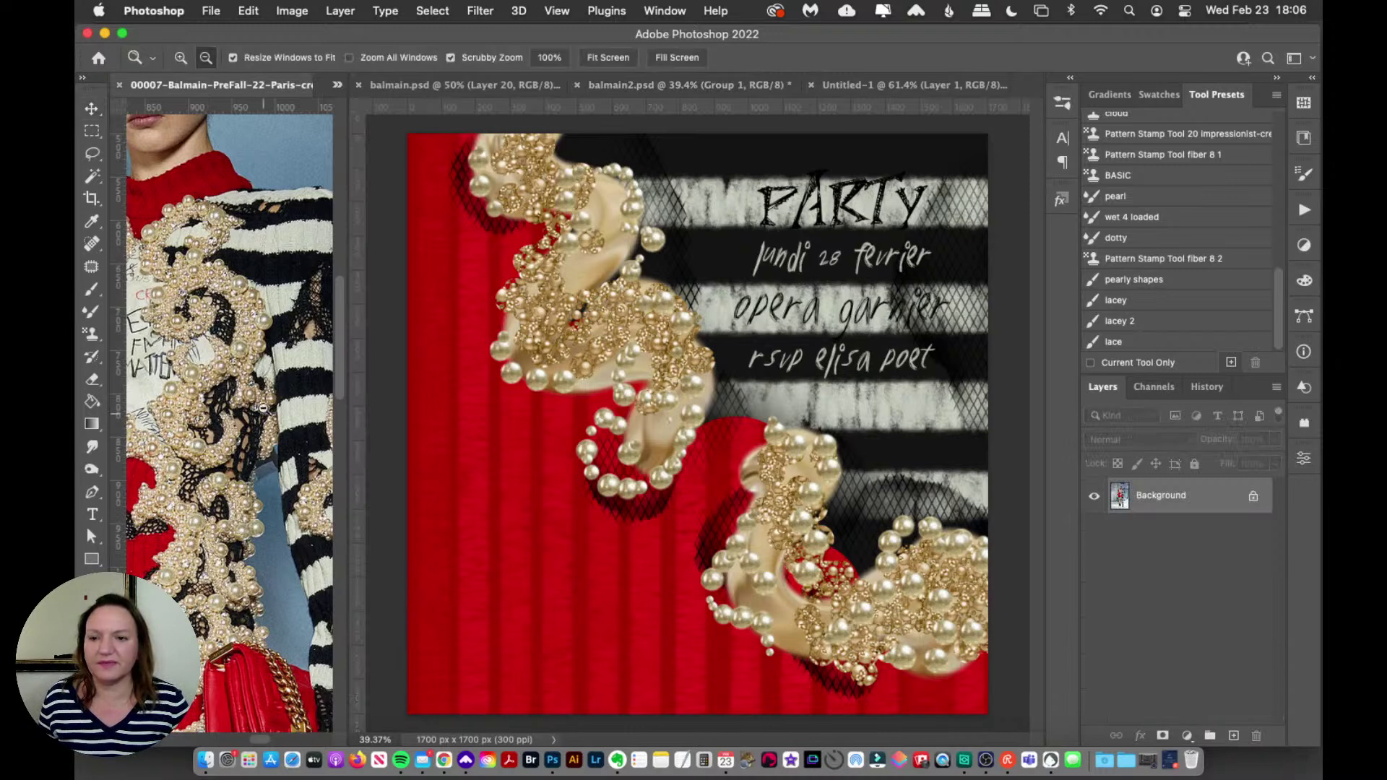
key(super+minus)
key(super+minus)
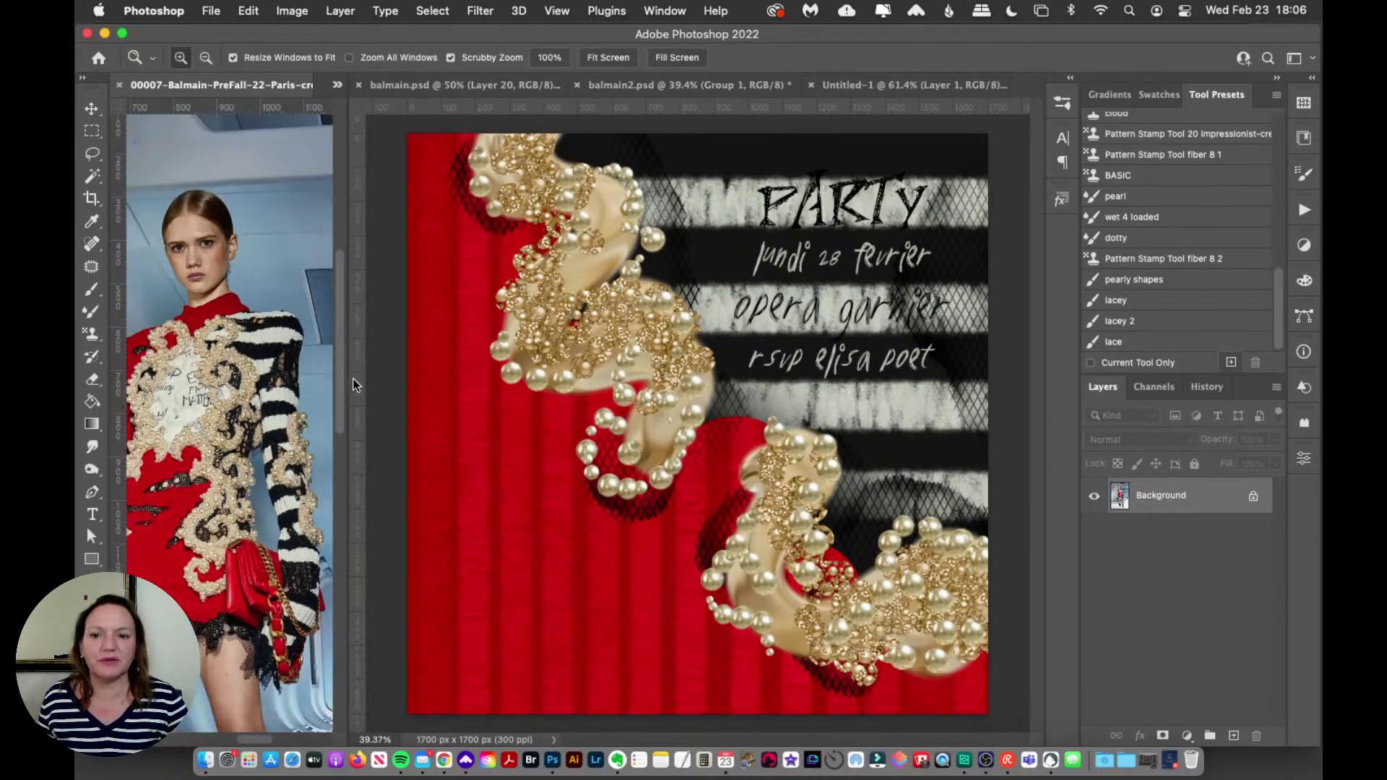
drag(346, 390, 394, 396)
click(245, 487)
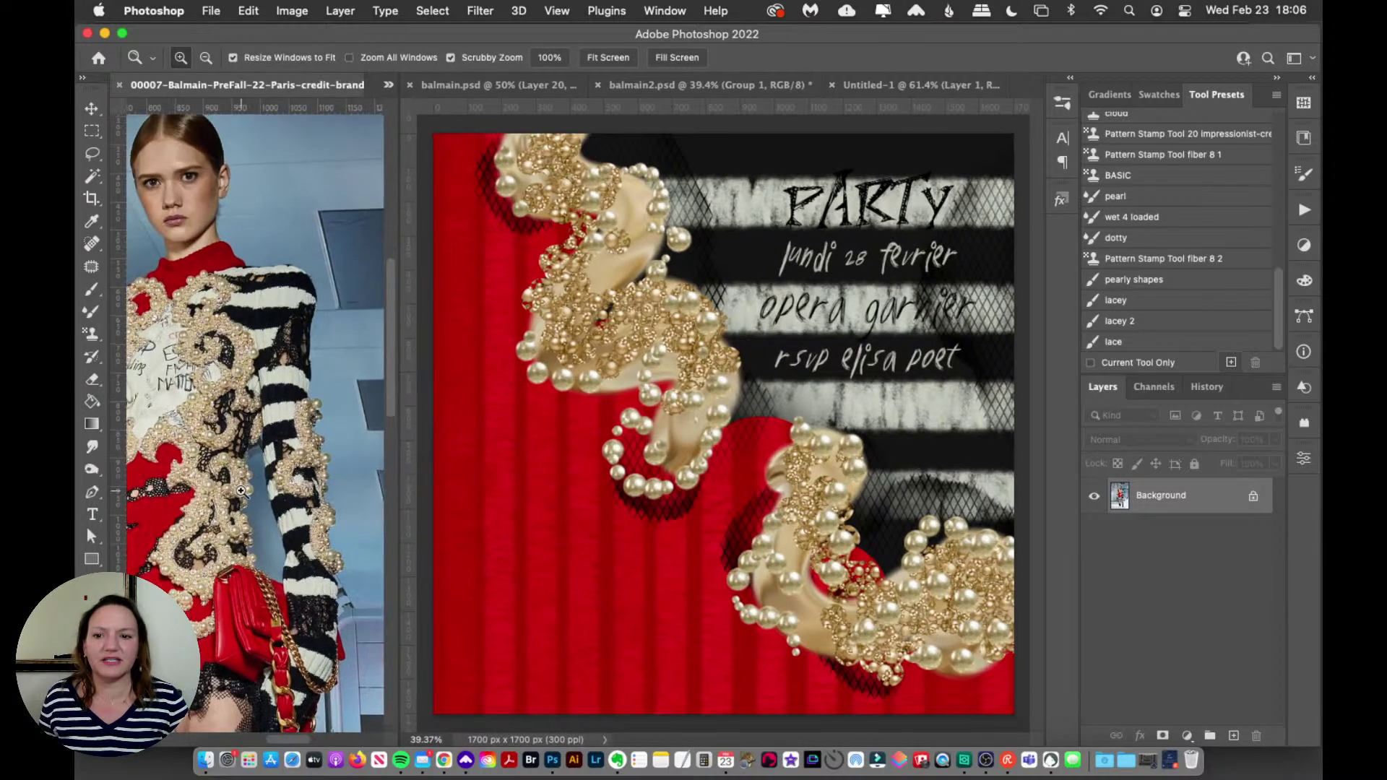
scroll(244, 487, down, 5)
scroll(244, 487, up, 5)
scroll(243, 483, left, 3)
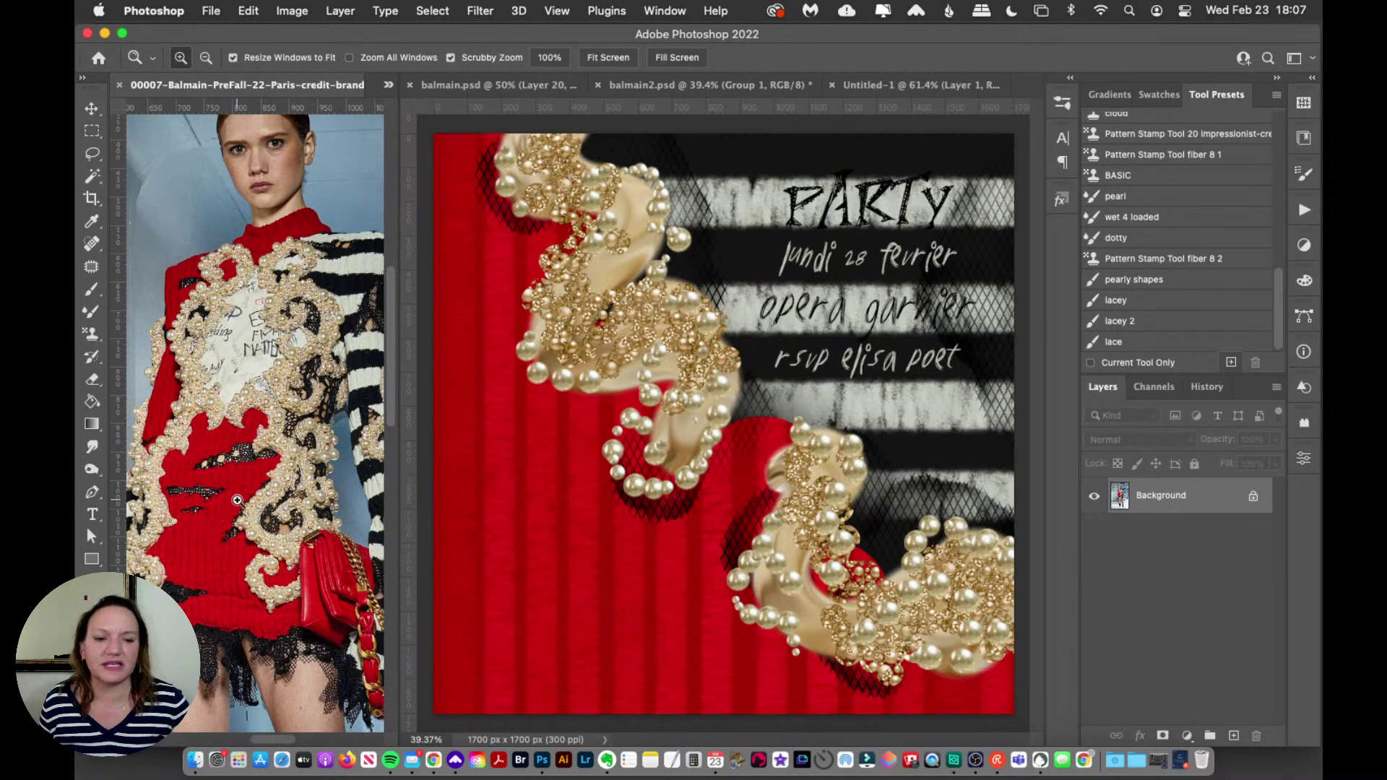
Step: Open the Restream live chat and enlarge its window to read viewers' messages
click(1181, 759)
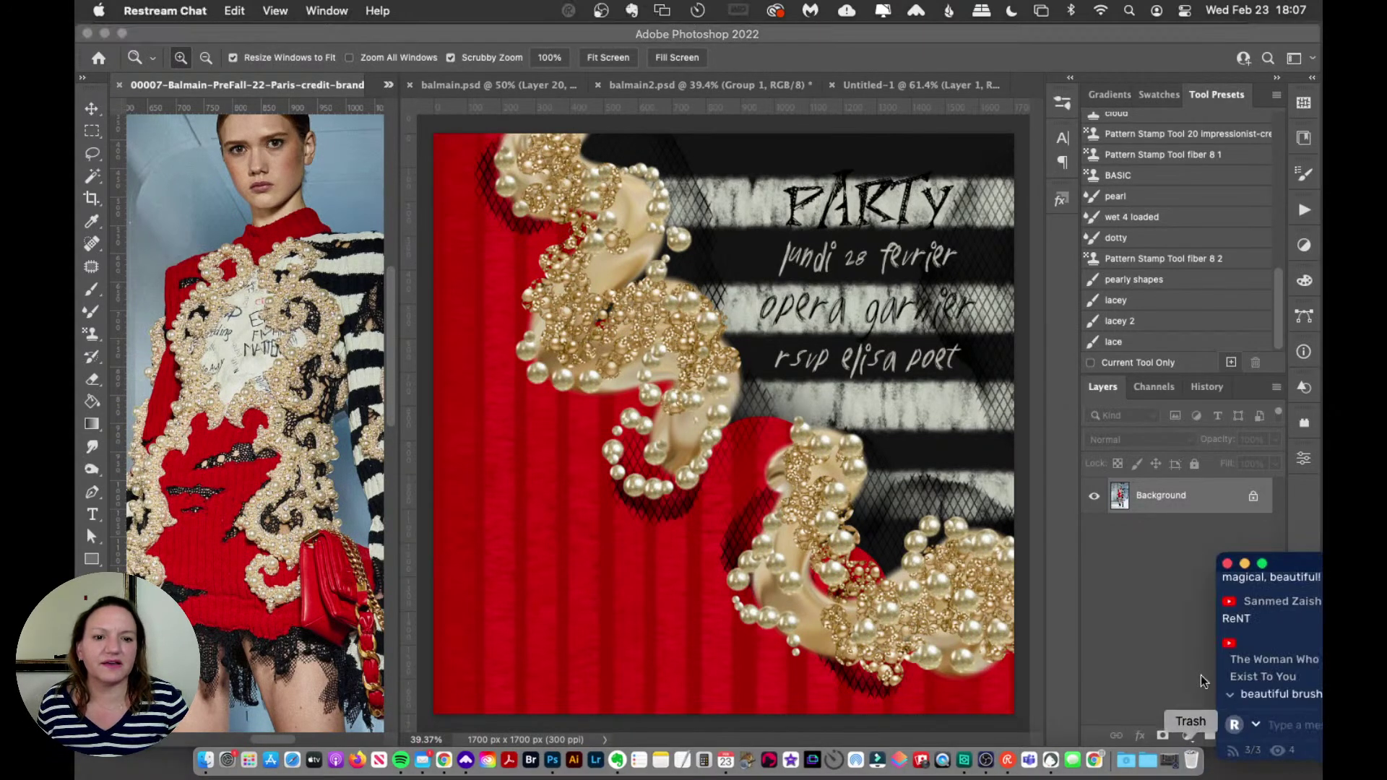
drag(1300, 561, 1173, 354)
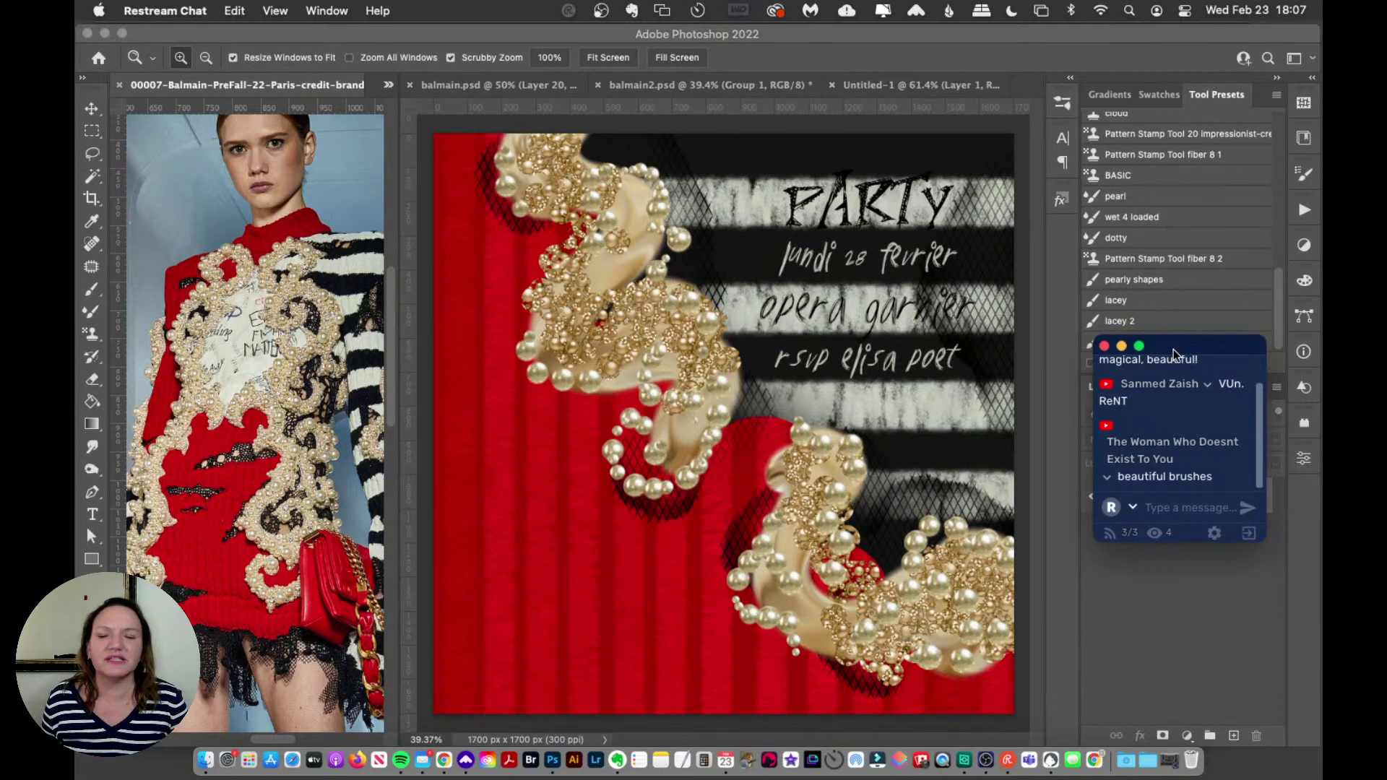
scroll(1220, 451, up, 1)
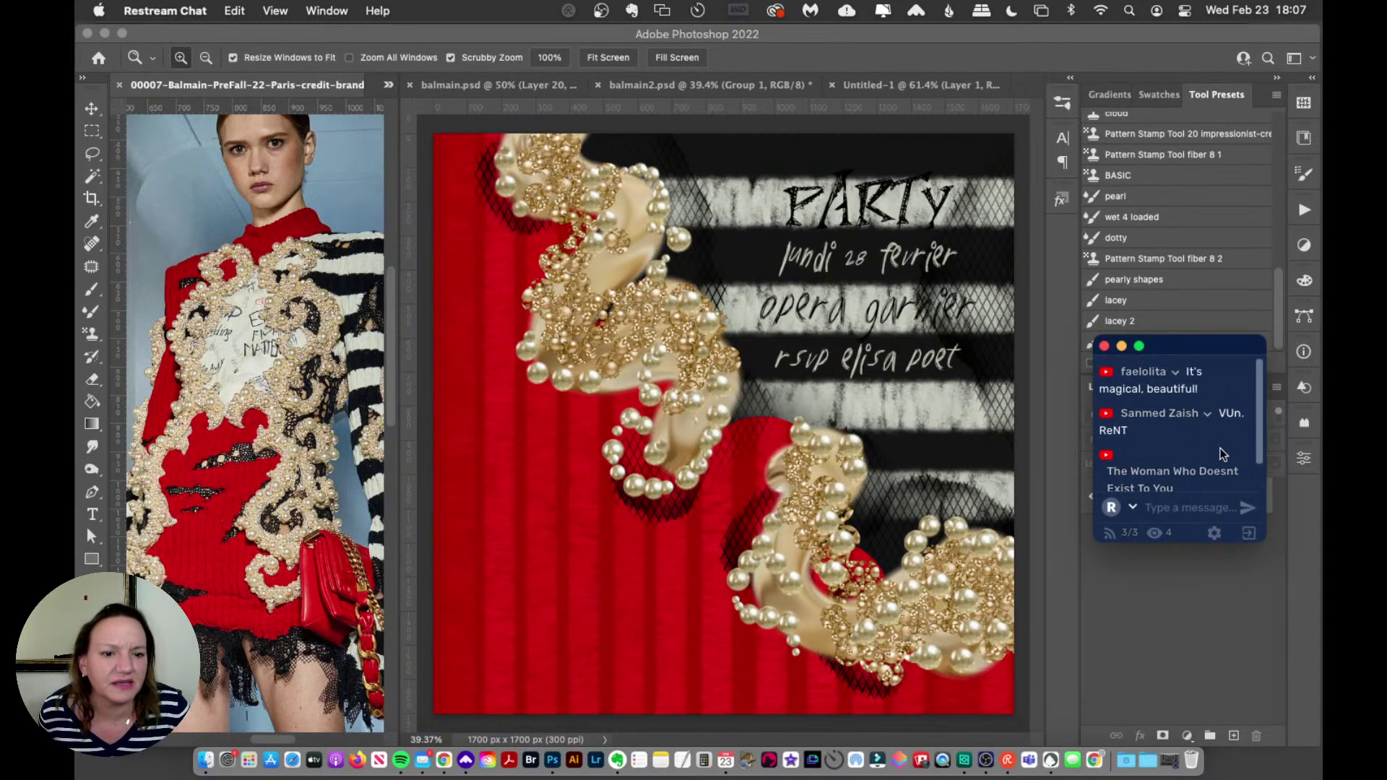
scroll(1218, 453, down, 1)
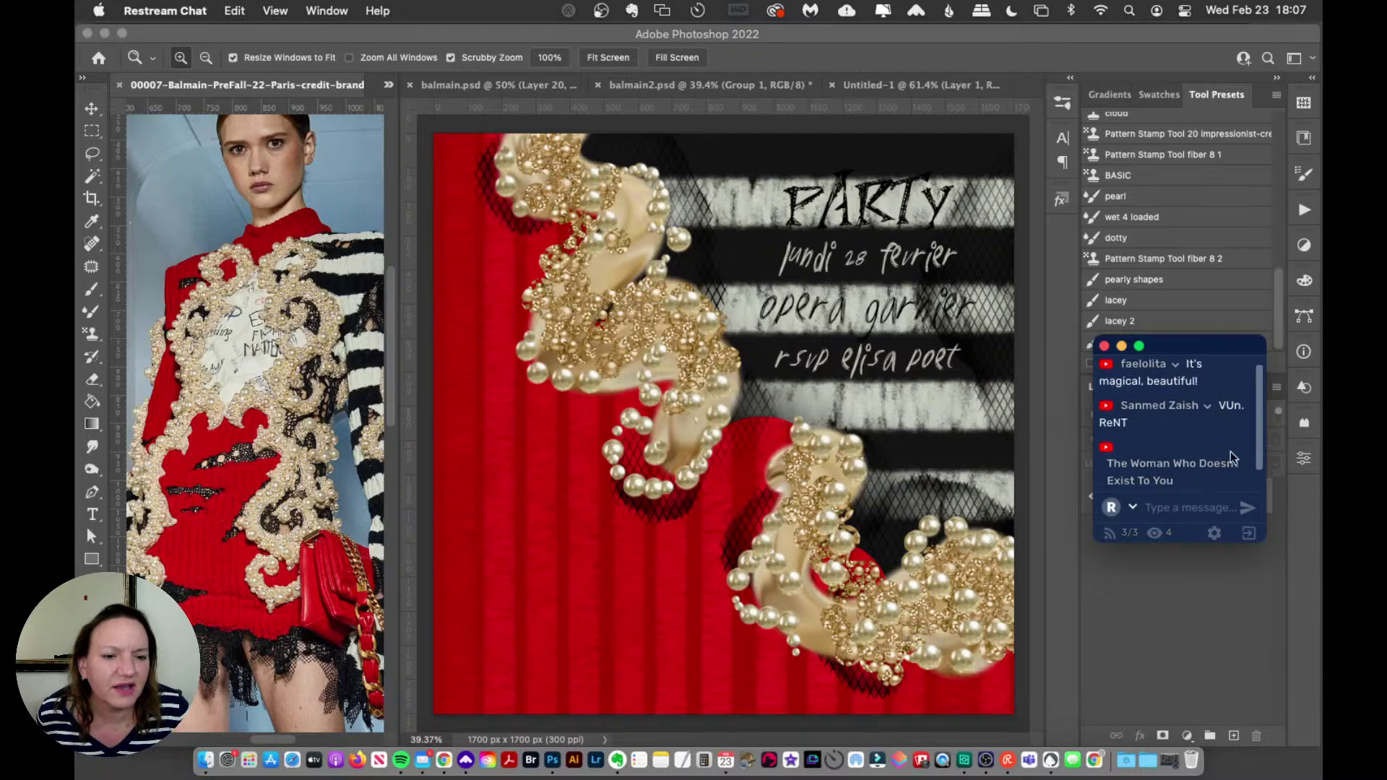
drag(1262, 544, 1302, 619)
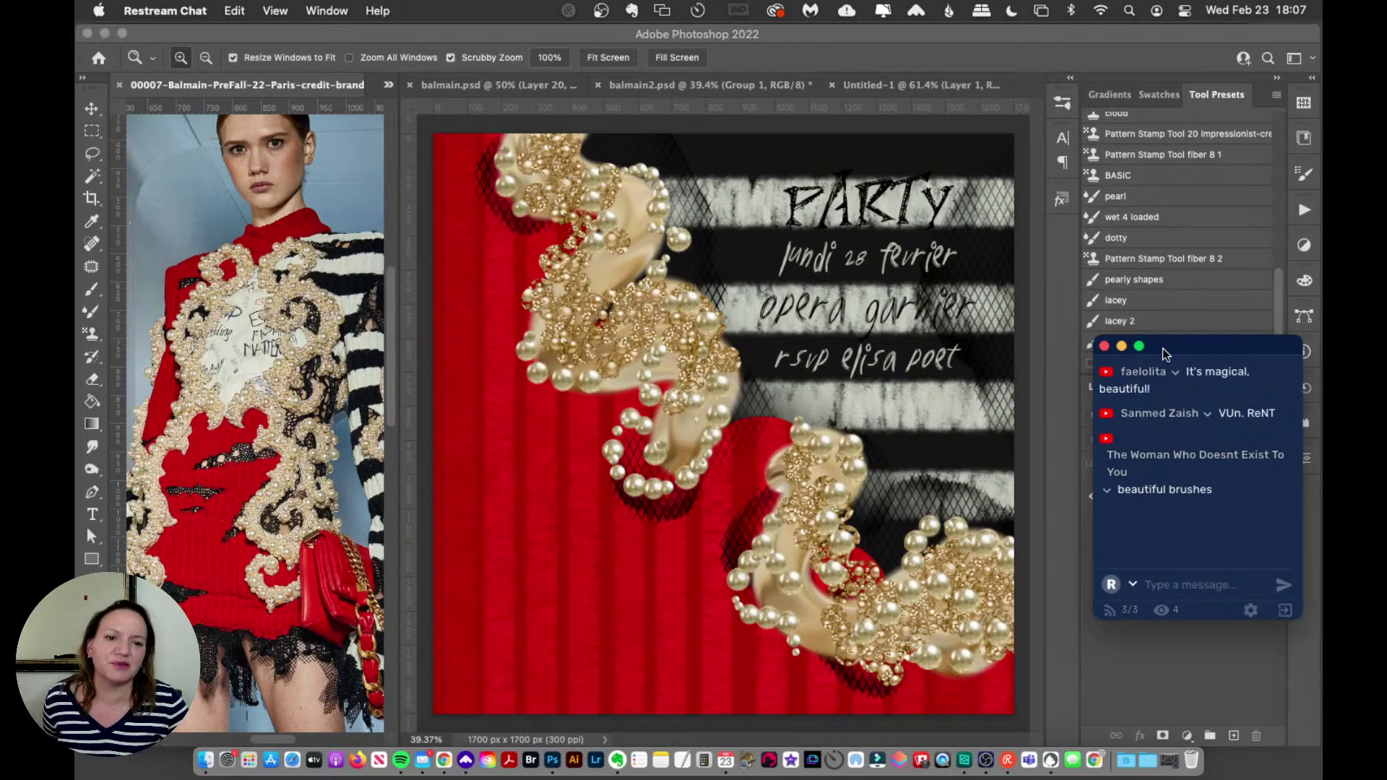
Step: Push the chat window mostly off-screen at the right edge
drag(1168, 347, 1169, 475)
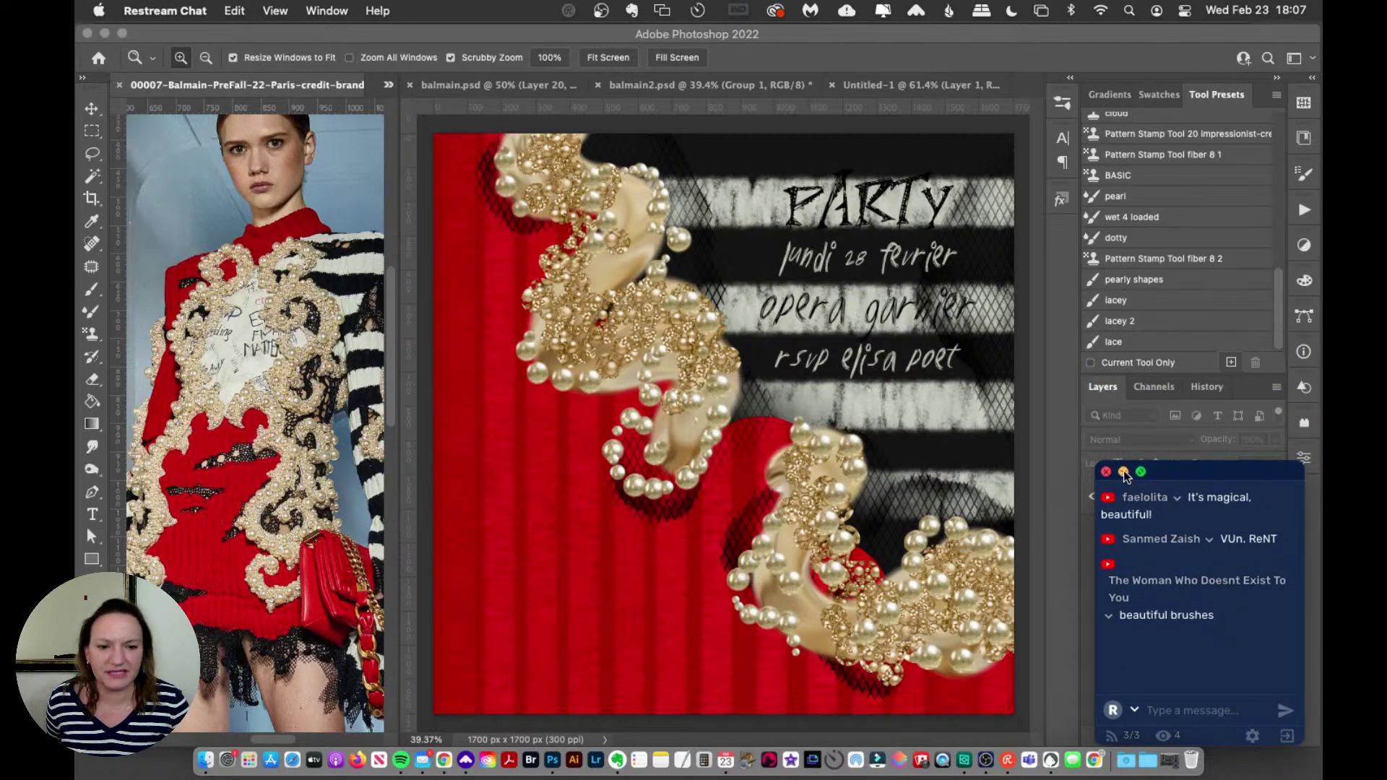
drag(1147, 470, 1341, 534)
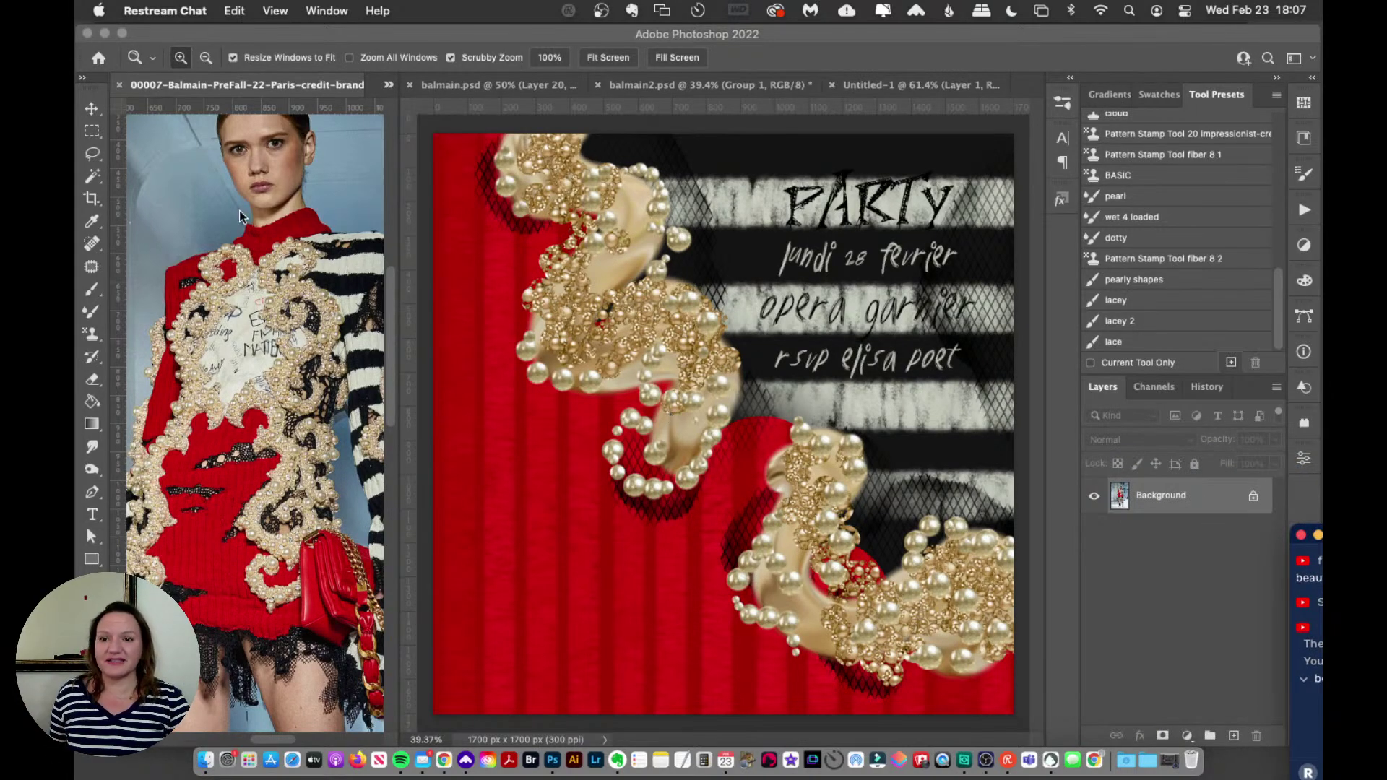
scroll(244, 210, down, 3)
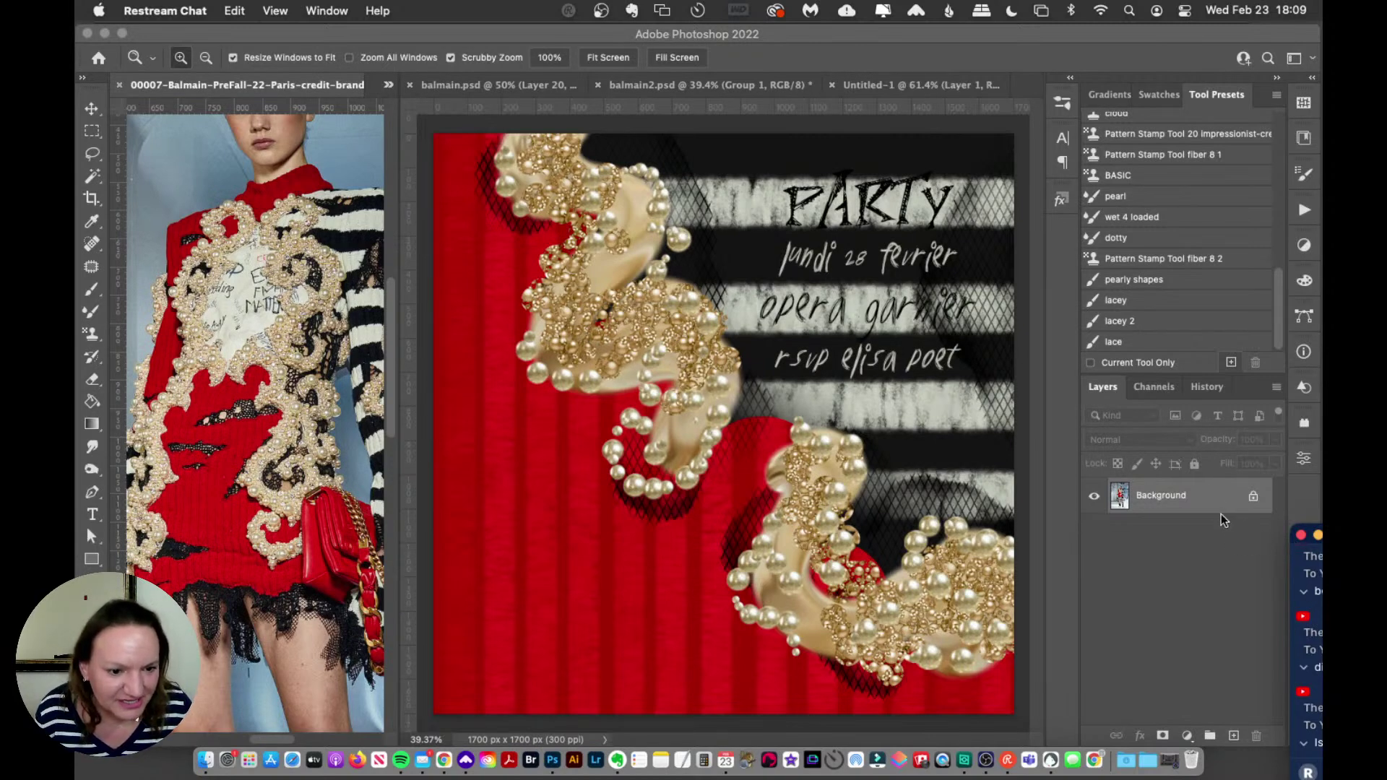
drag(1313, 535, 1299, 718)
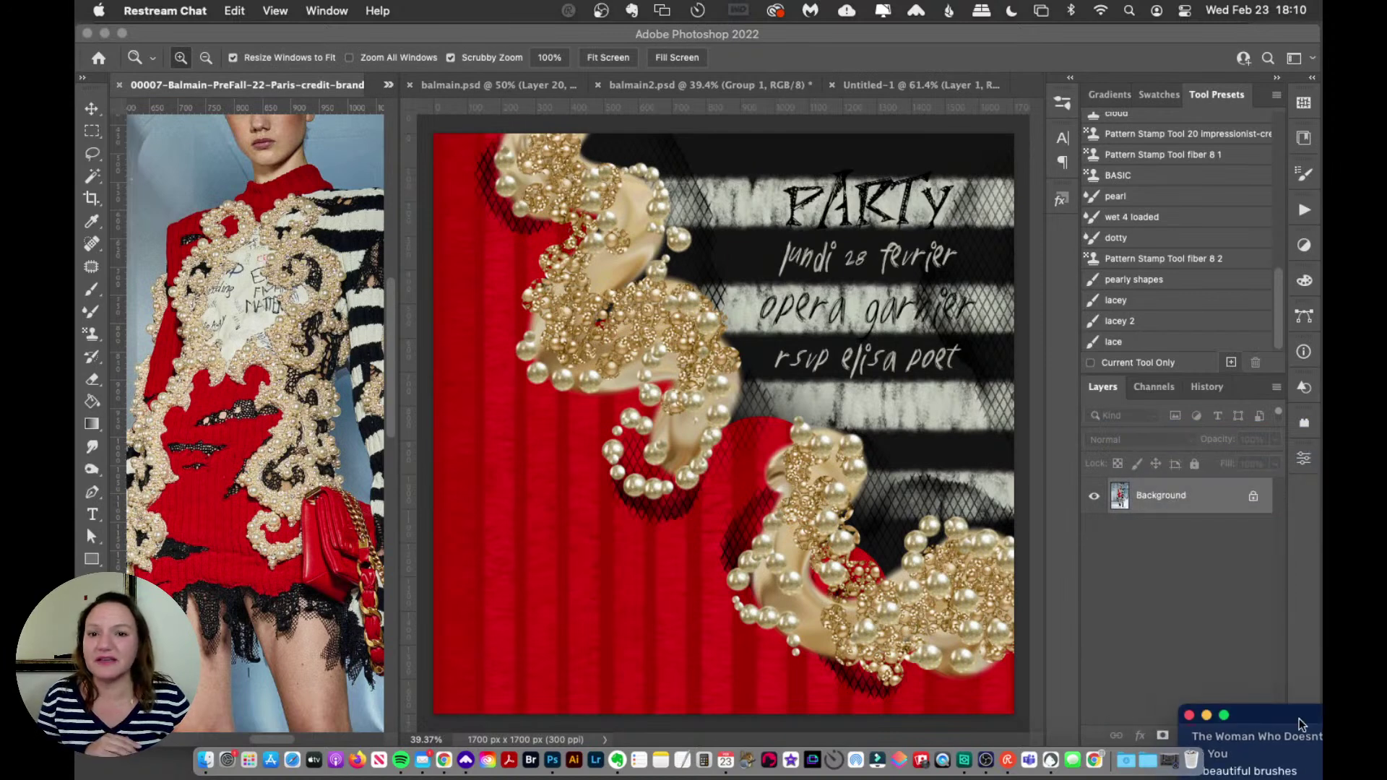